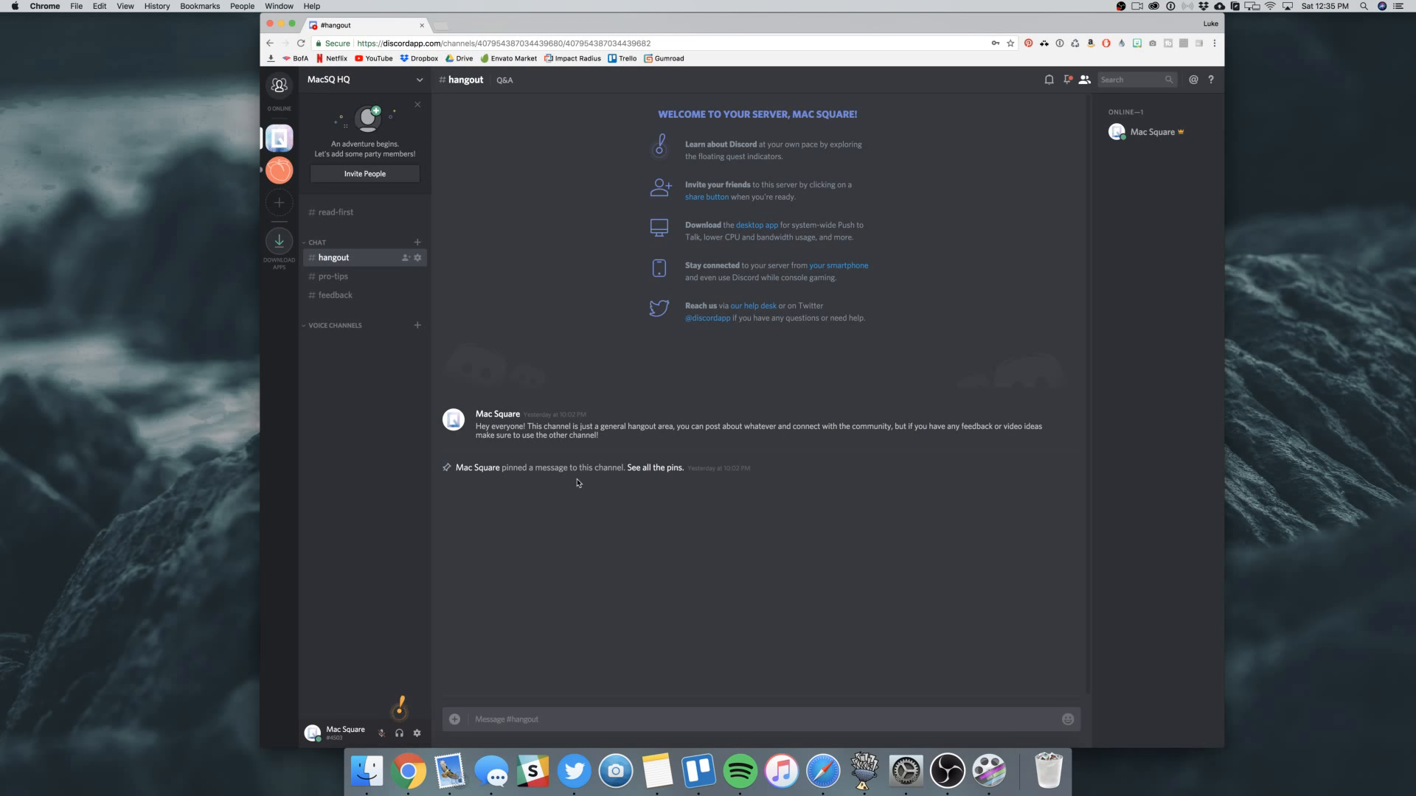
- Look through the pro-tips and feedback channels of the MacSQ HQ Discord server
click(367, 283)
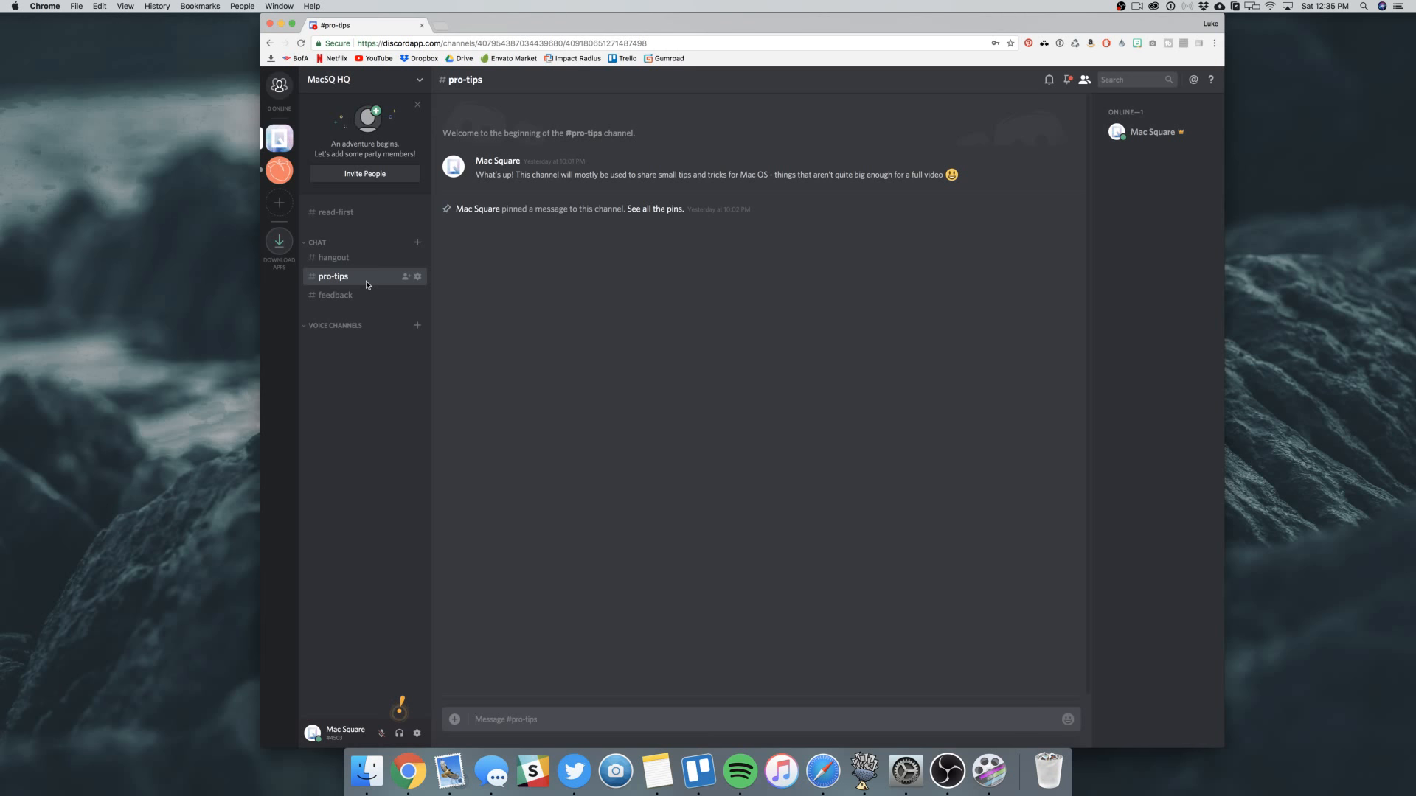
click(362, 294)
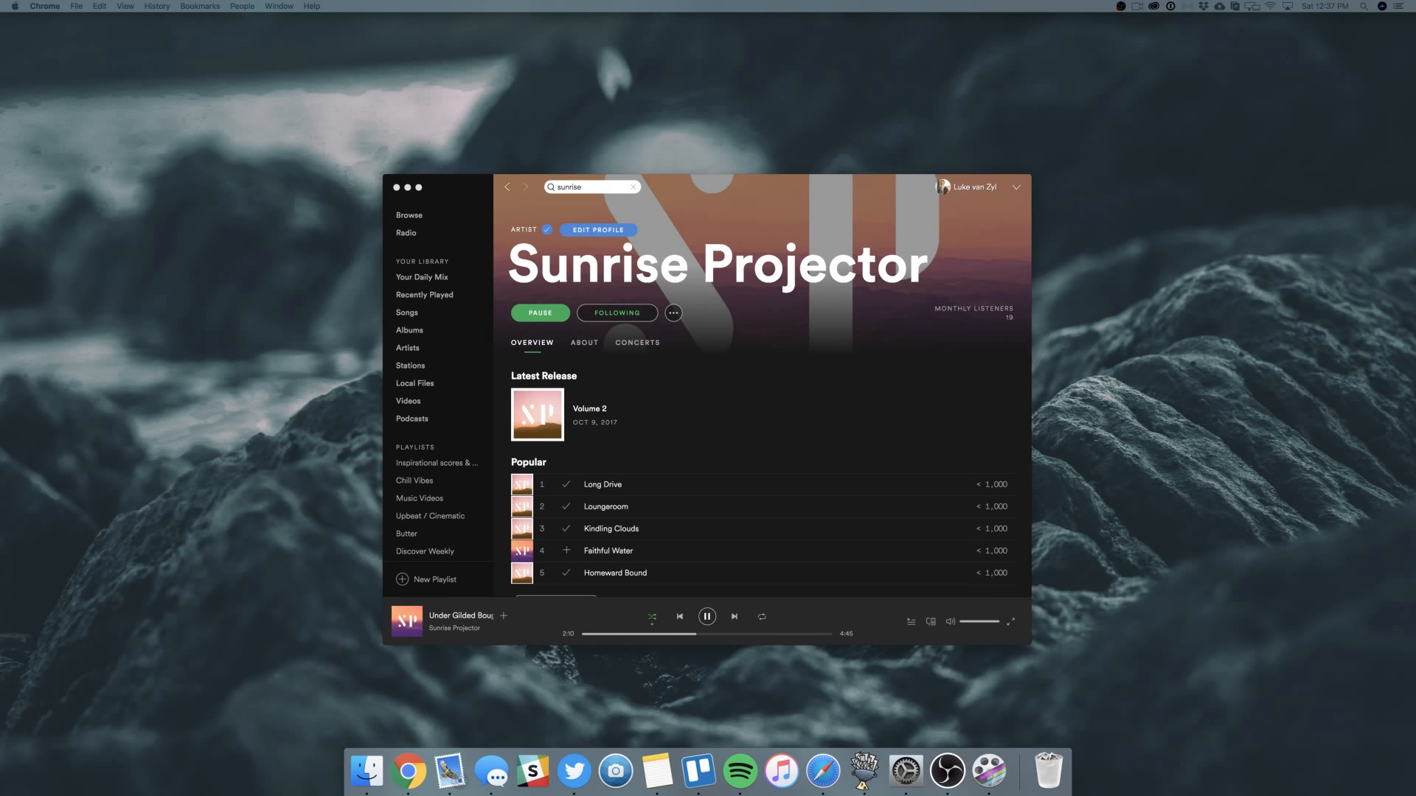
- Pause the Sunrise Projector song playing in Spotify and minimize its window
click(707, 620)
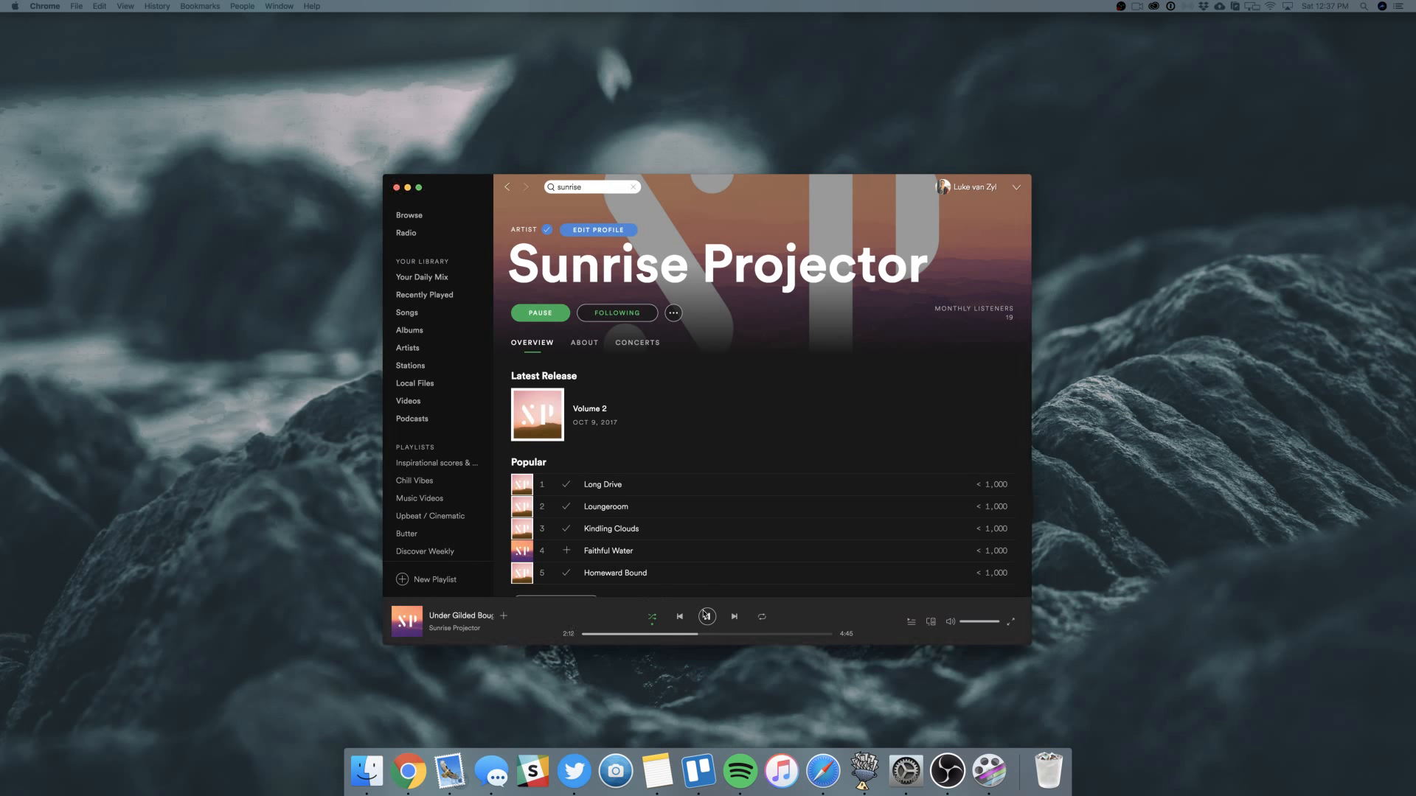
click(707, 618)
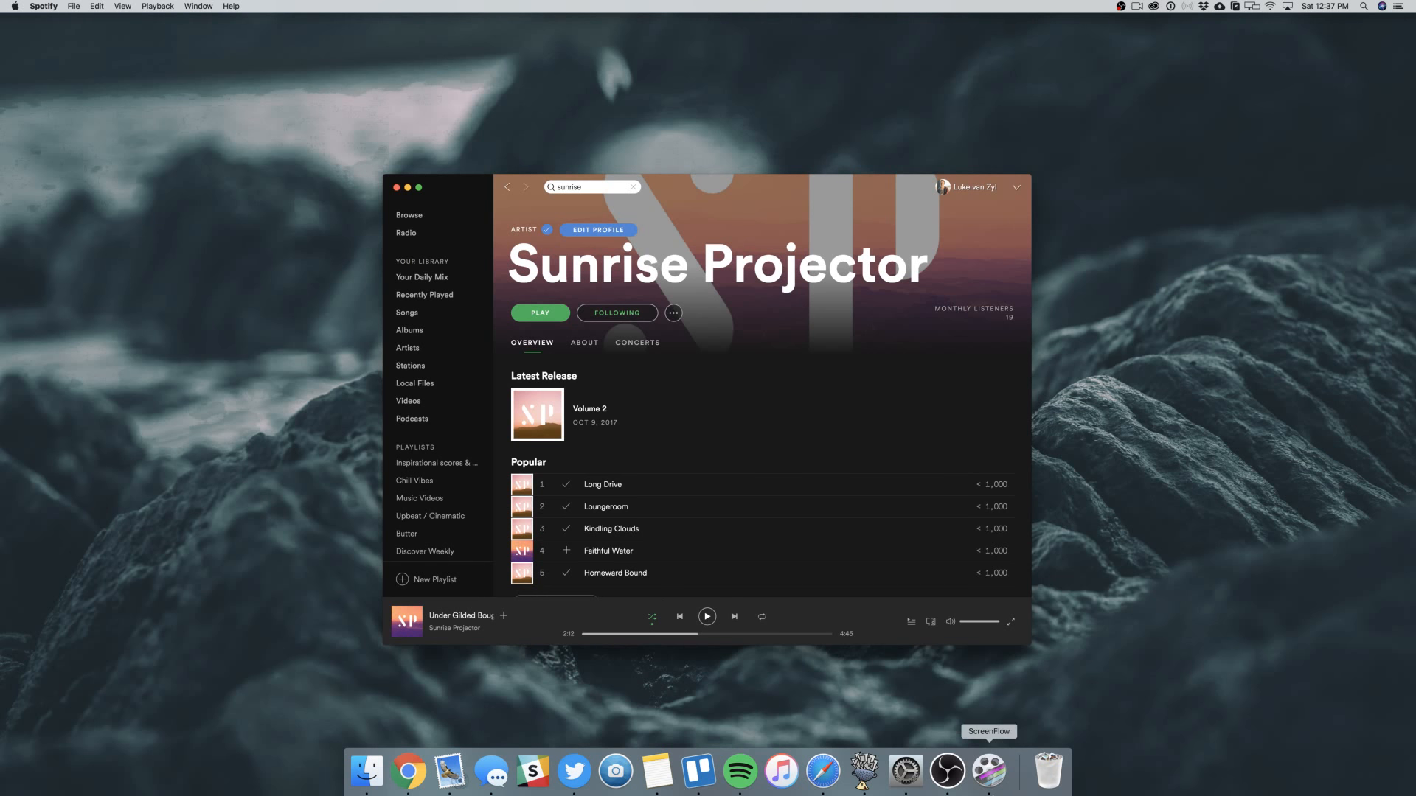
click(913, 790)
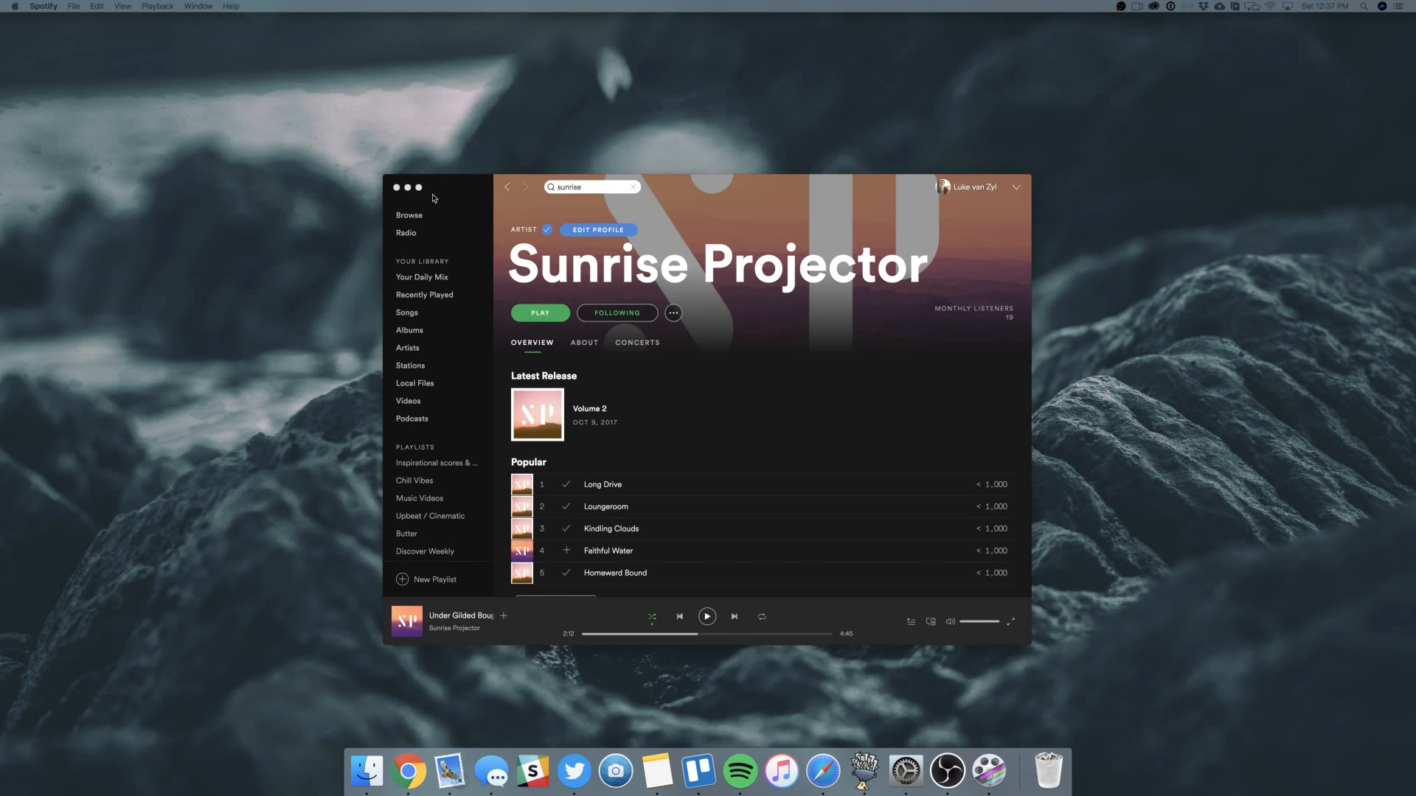
click(407, 188)
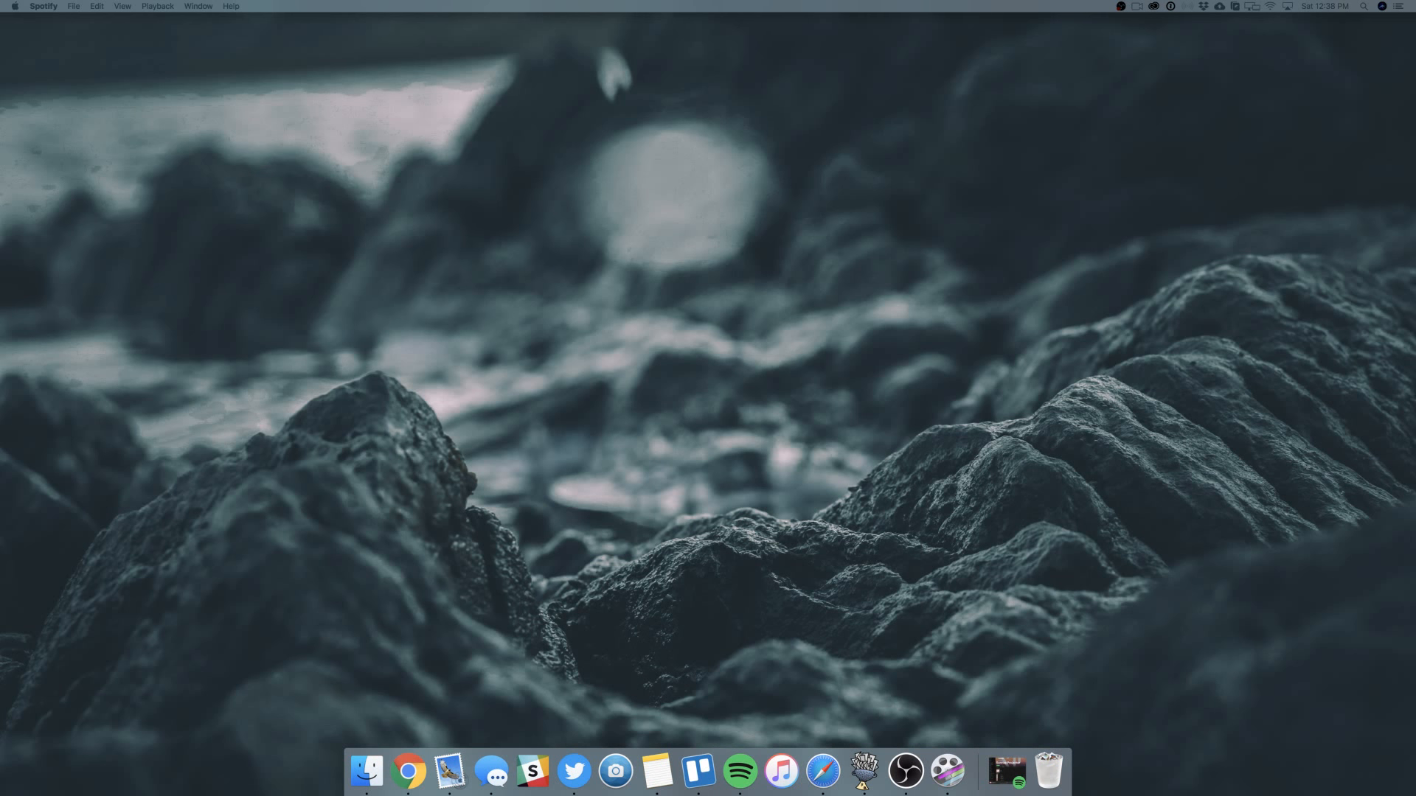
drag(605, 11, 756, 16)
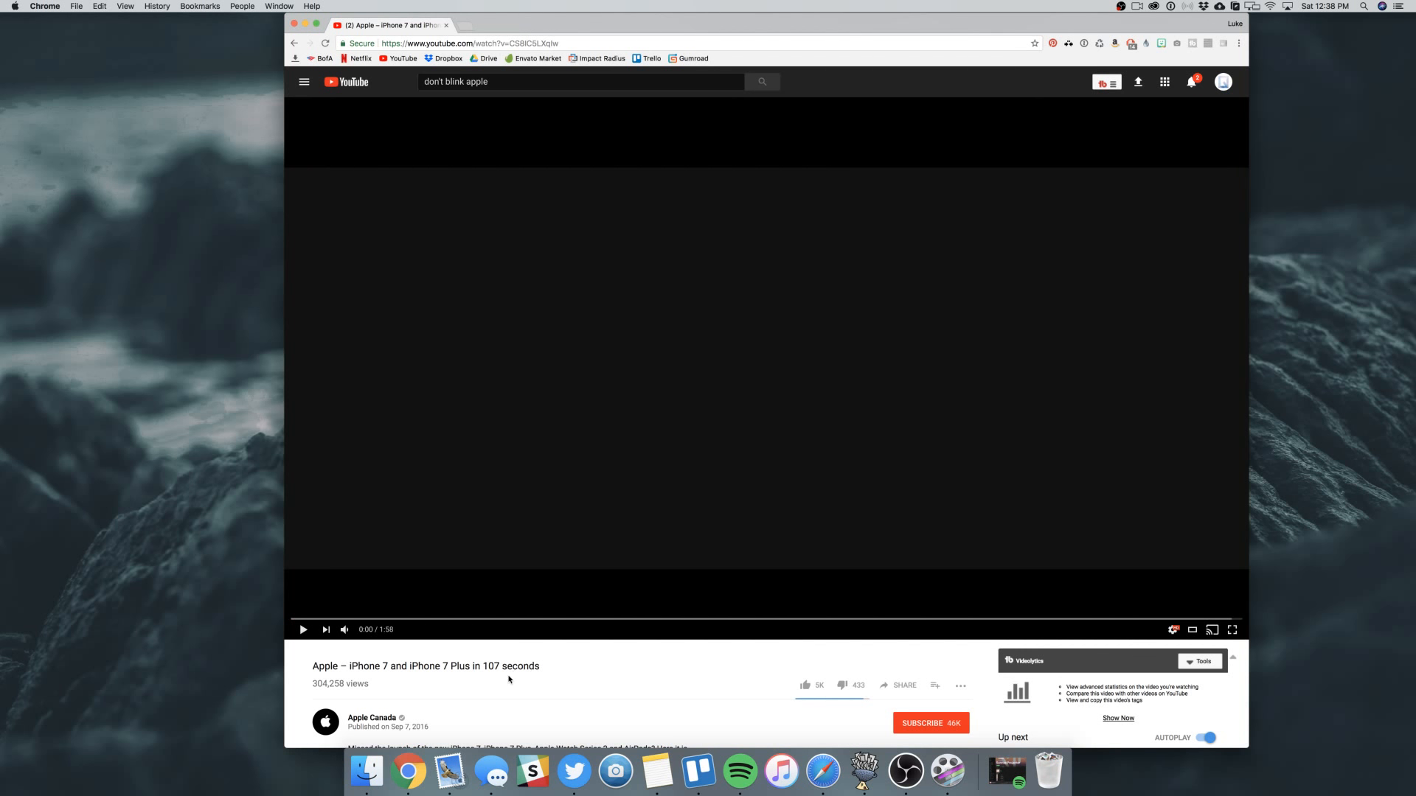
scroll(508, 680, down, 1)
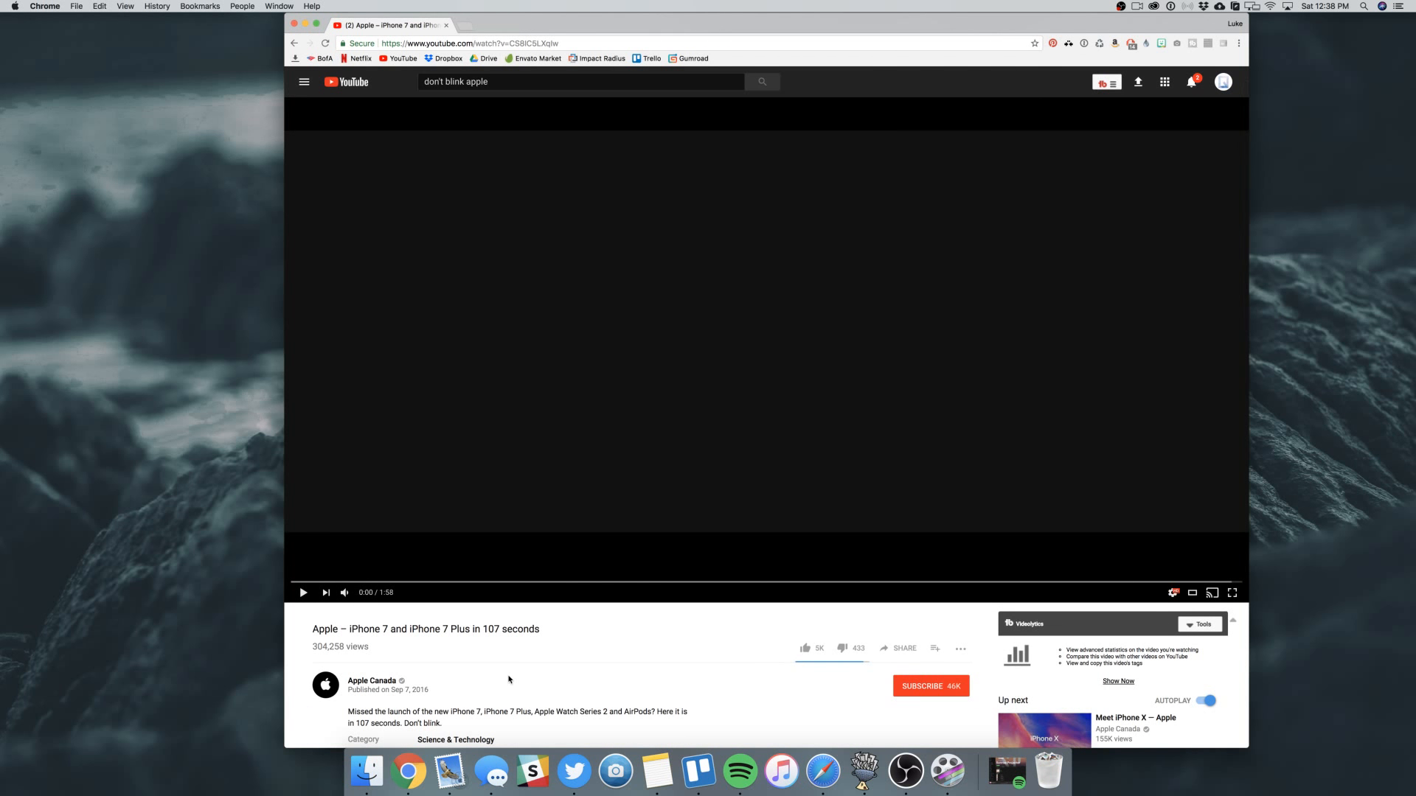
scroll(508, 679, down, 1)
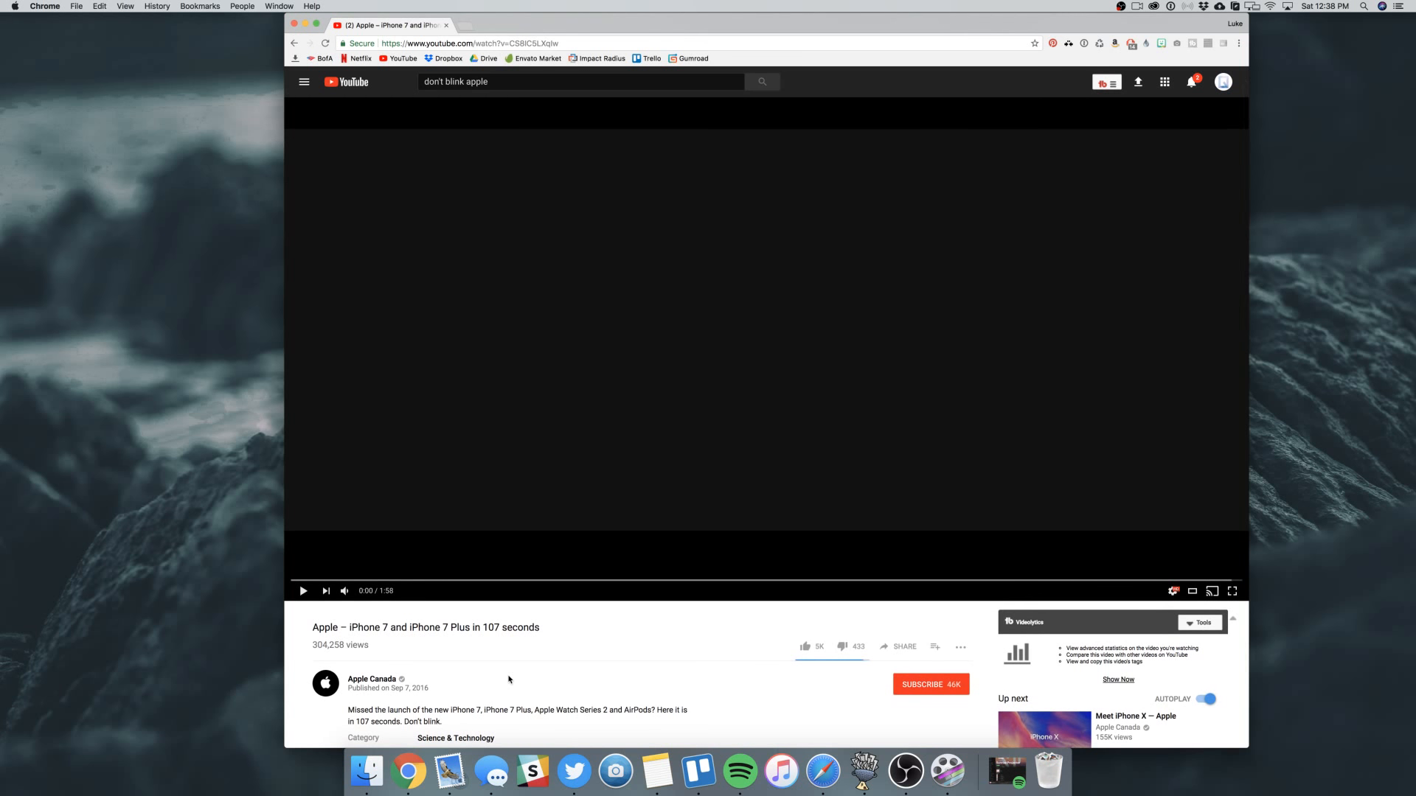
scroll(508, 680, down, 1)
scroll(508, 679, down, 1)
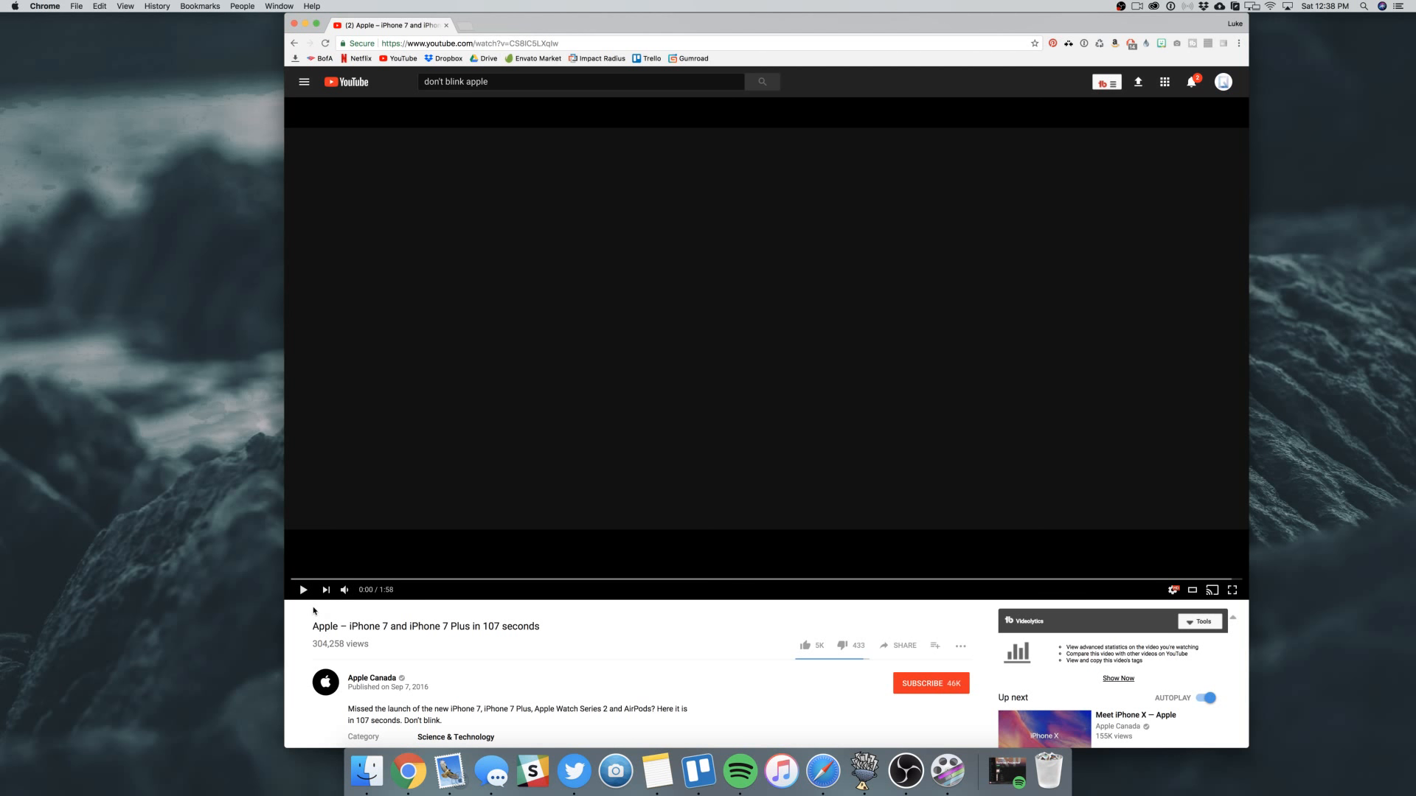
drag(663, 3, 633, 12)
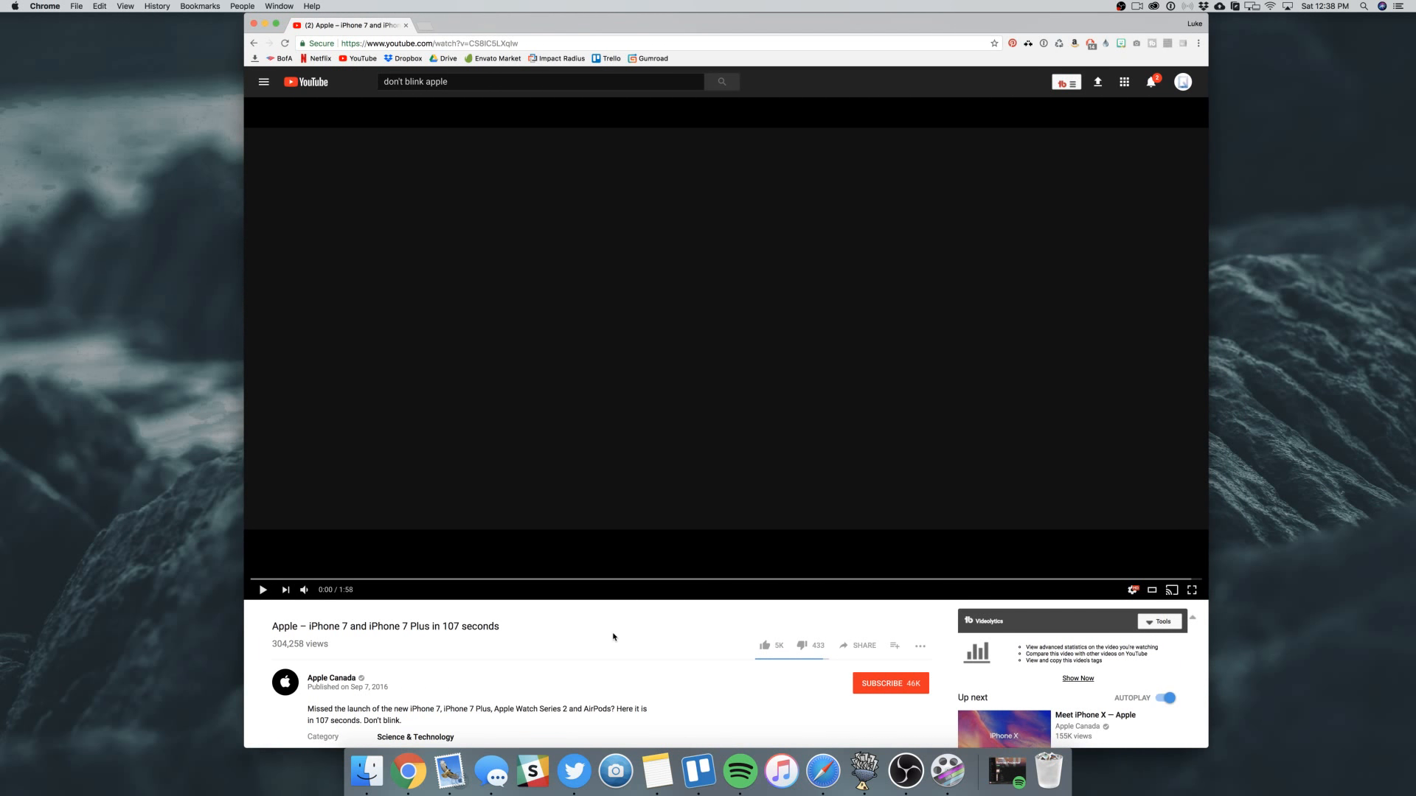
- Play the iPhone 7 video while adjusting the player volume, and pause it at 0:33
mouse_move(304, 590)
drag(329, 592, 323, 593)
click(261, 592)
drag(323, 590, 334, 592)
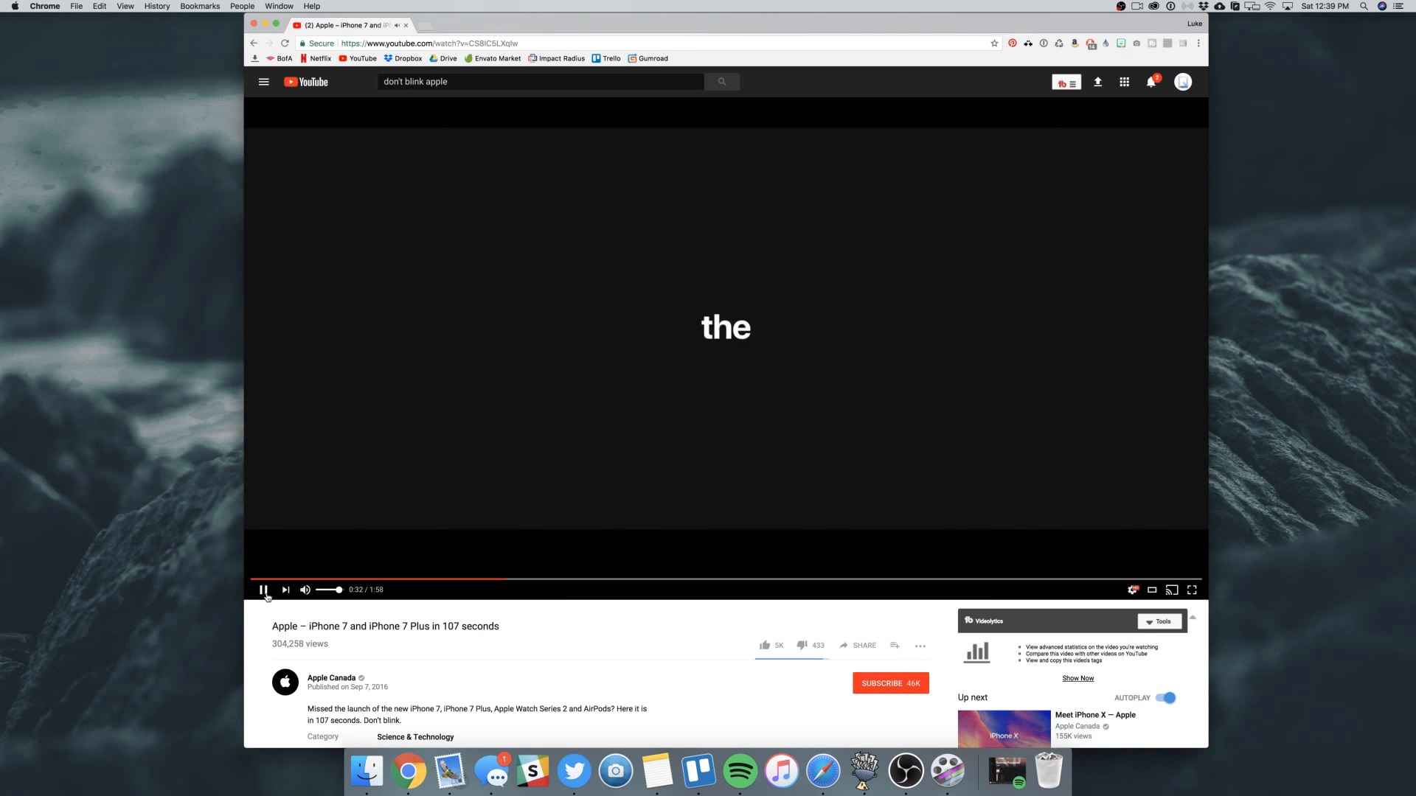
click(265, 593)
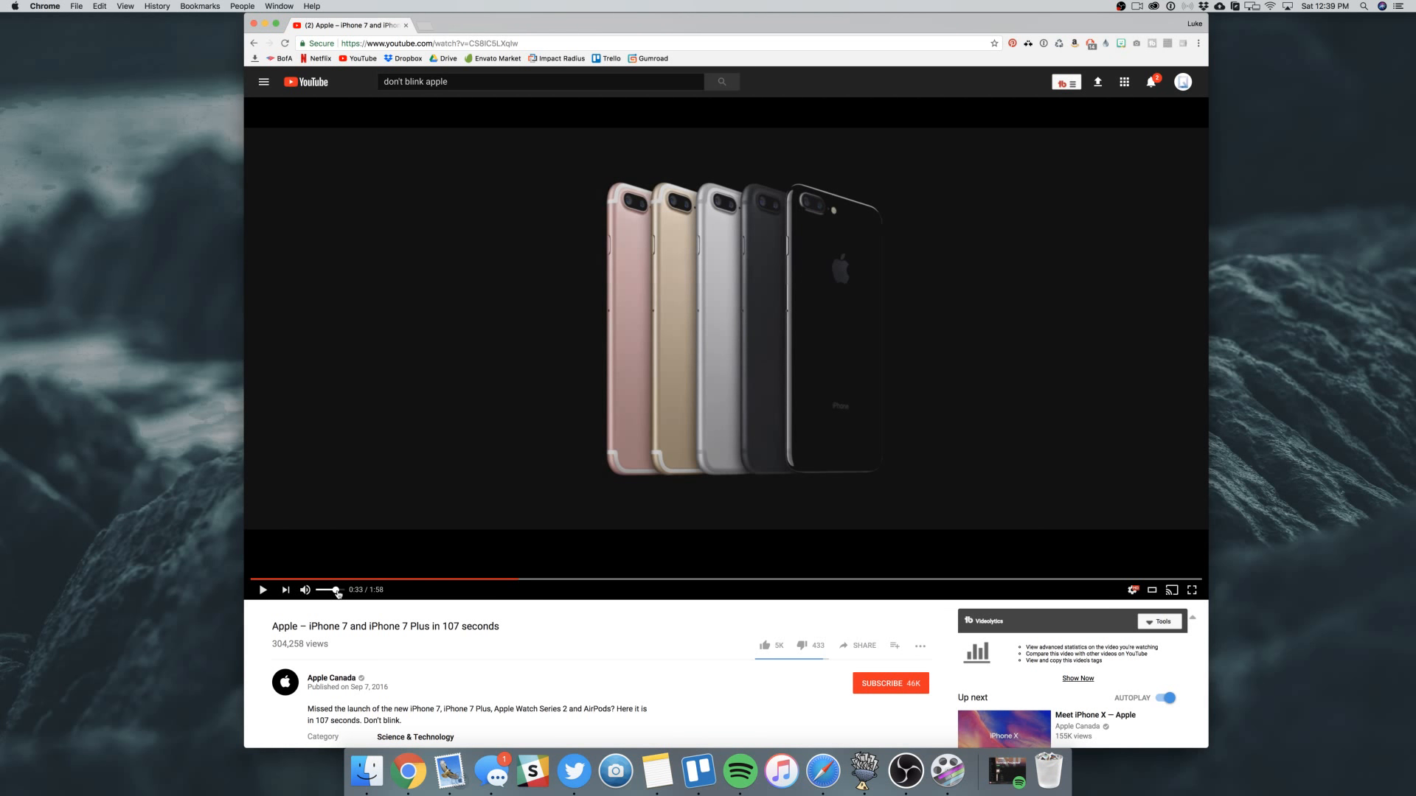
drag(338, 594, 331, 594)
- Move the browser window out of view and bring the mb_promo project forward in ScreenFlow
drag(291, 23, 0, 81)
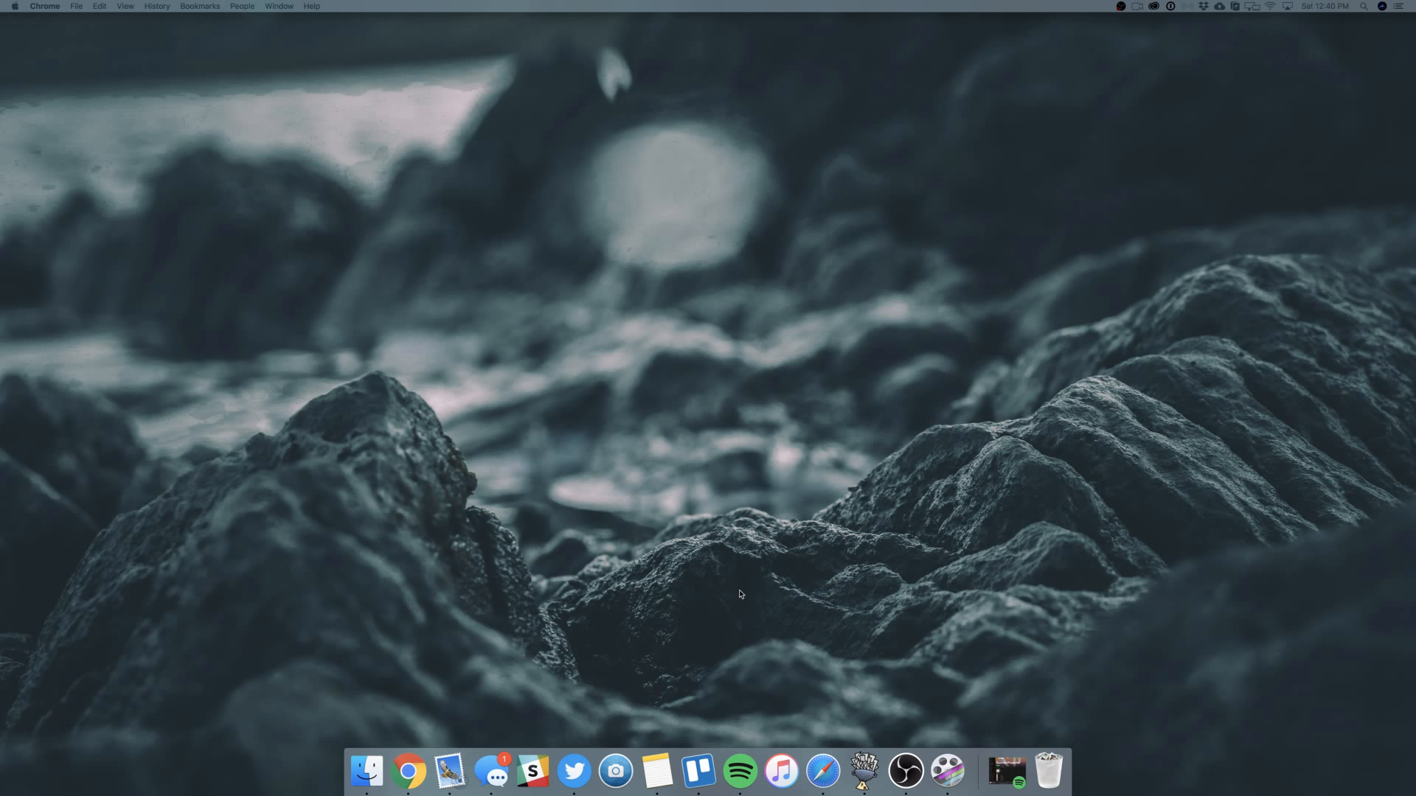
click(575, 654)
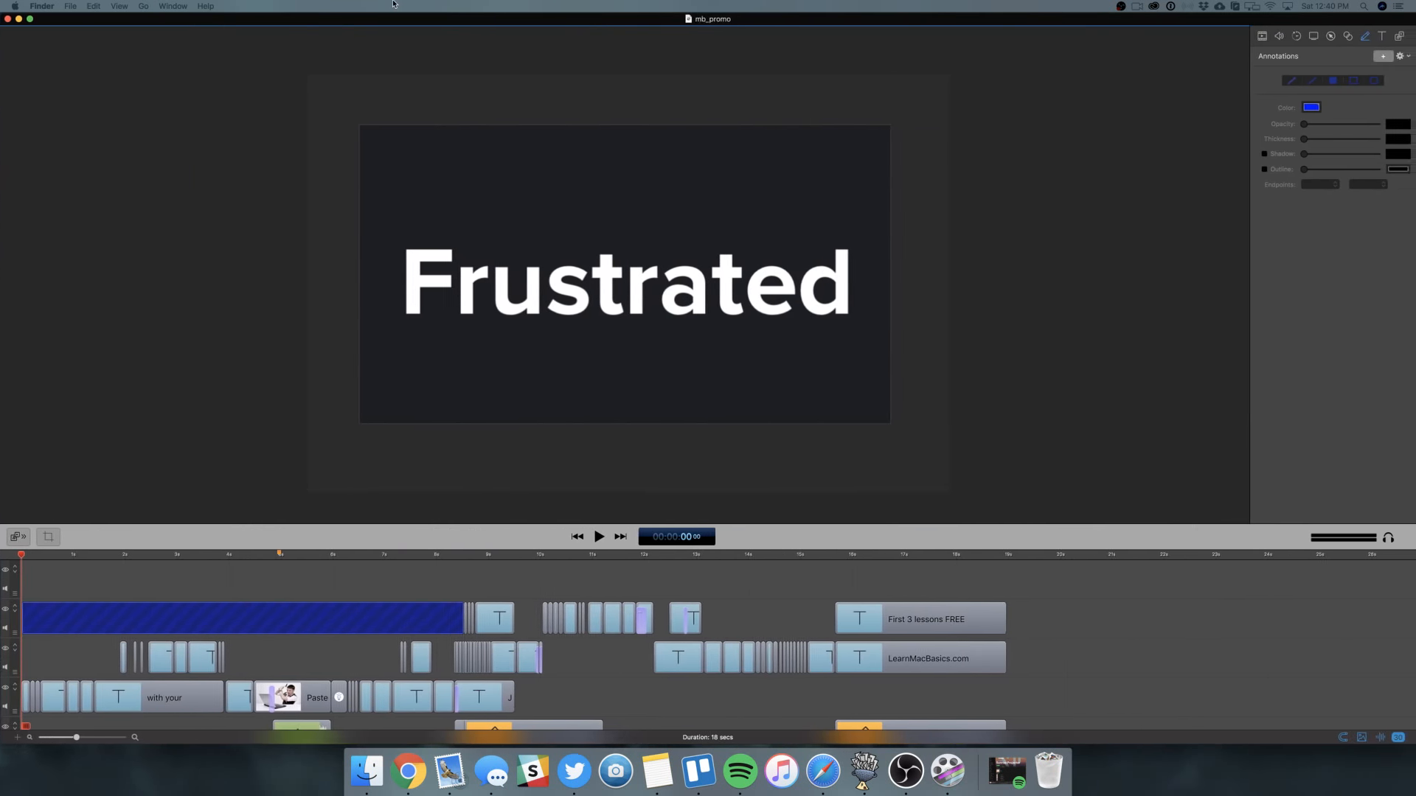
double_click(365, 20)
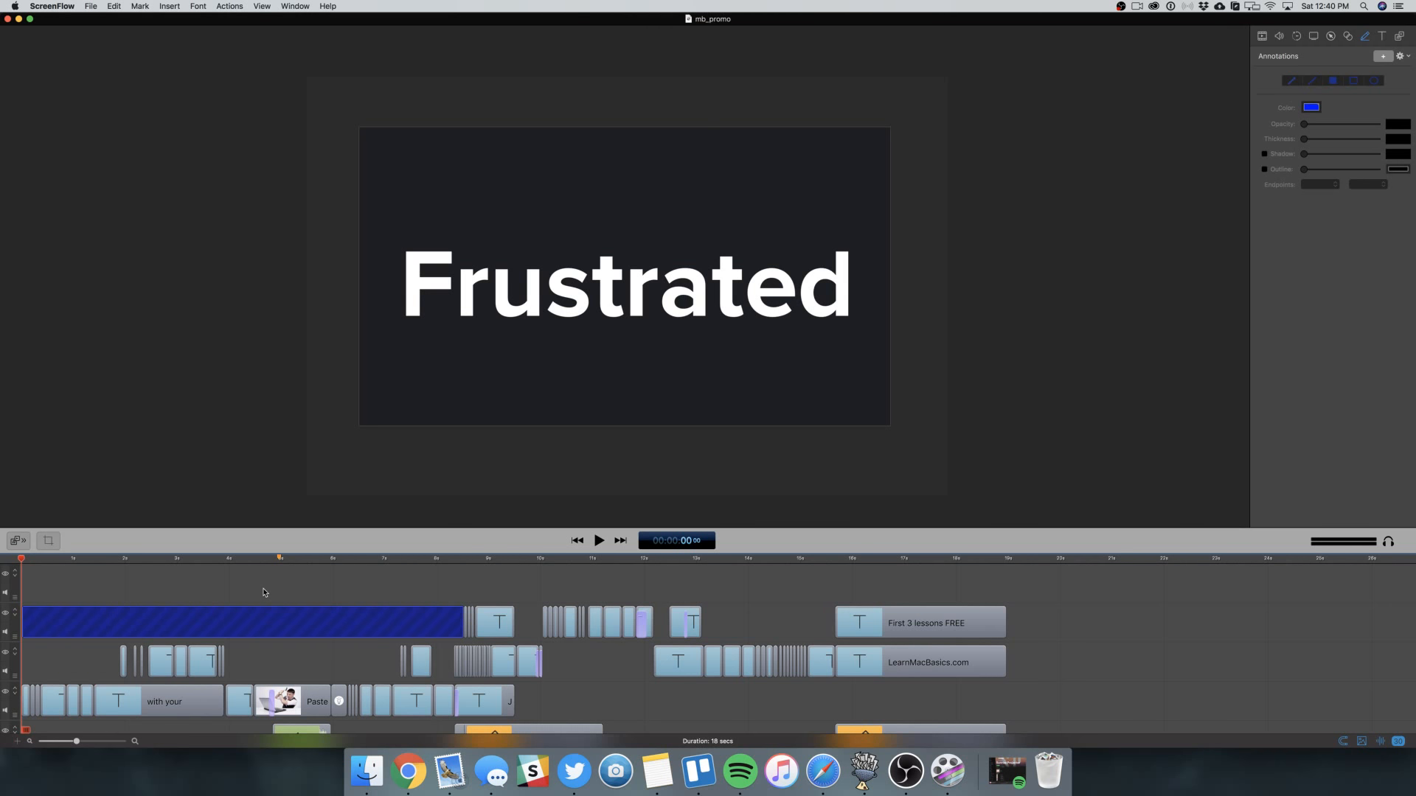
- Play the mb_promo timeline from the start through the LearnMacBasics.com end card and stop playback
scroll(264, 592, down, 3)
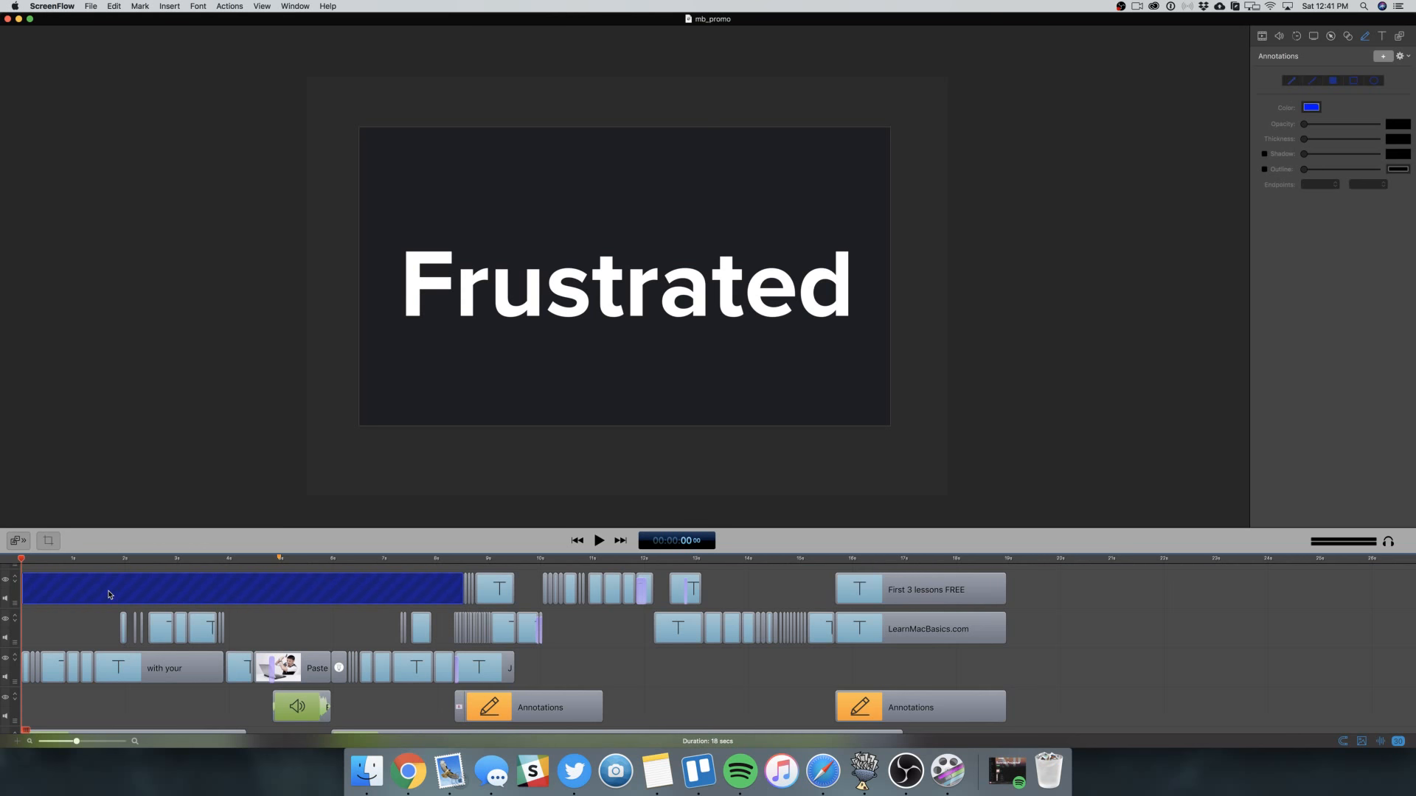
key(space)
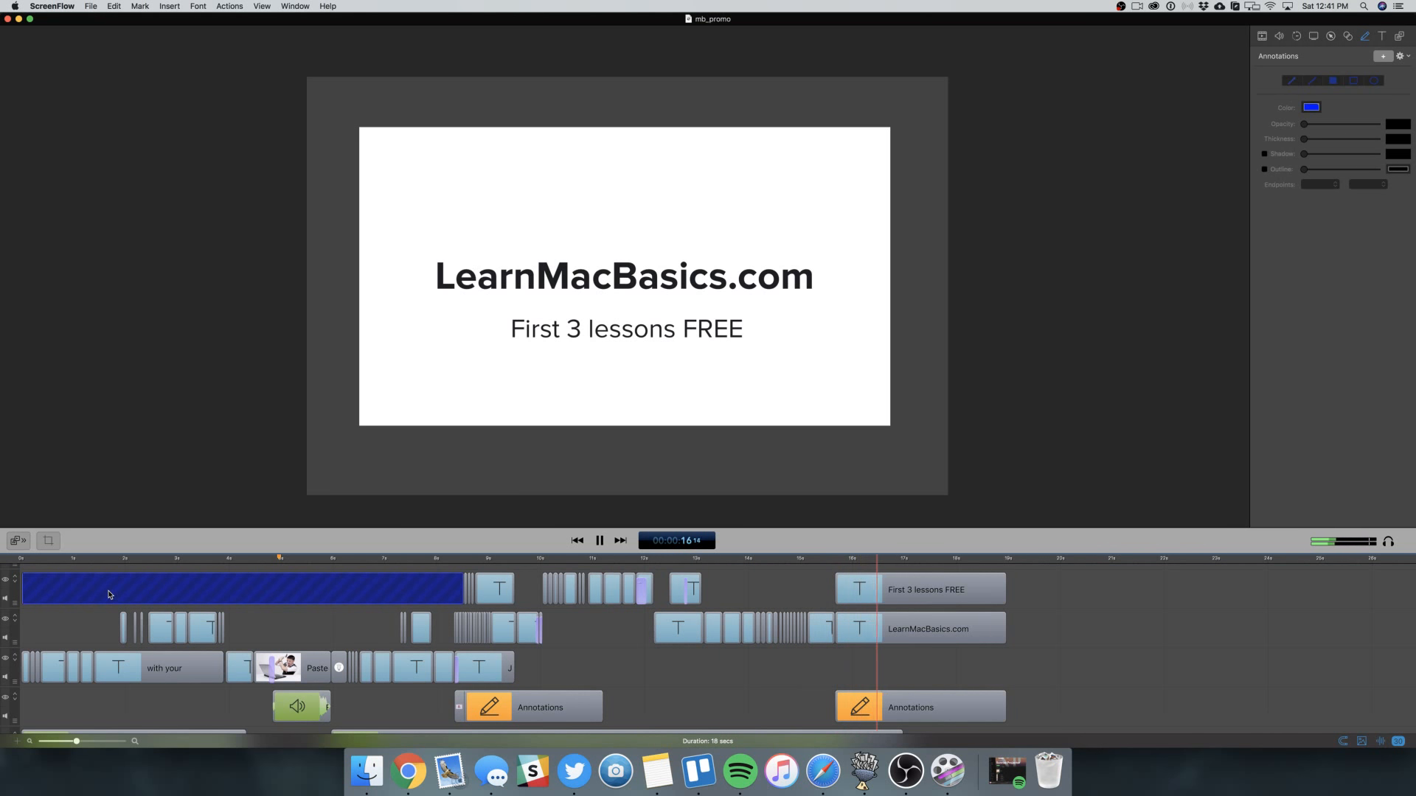
key(space)
- Examine the title clips of the subscriber counter closely, placing the playhead on the "Join 26,654" frame
scroll(362, 603, down, 2)
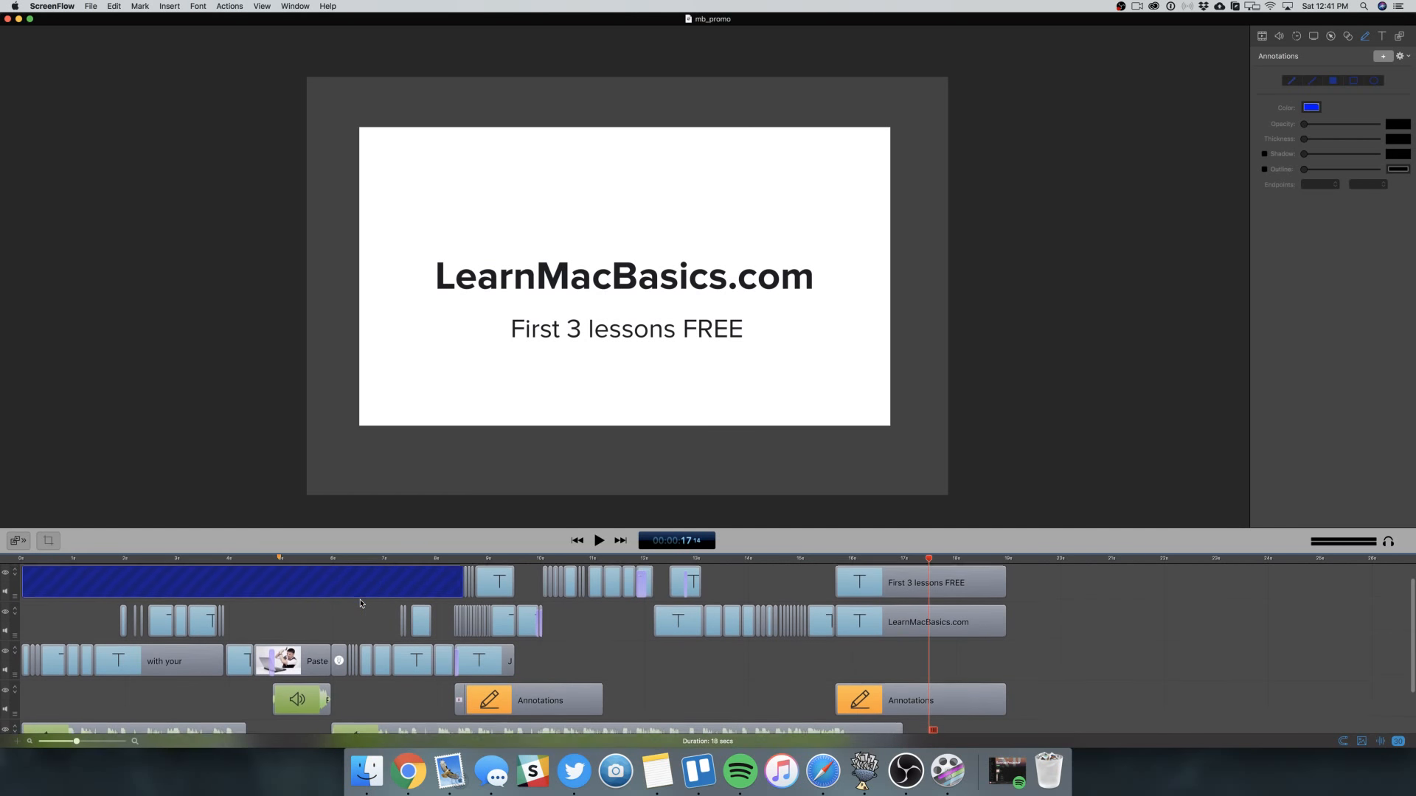
key(super+equal)
key(super+equal)
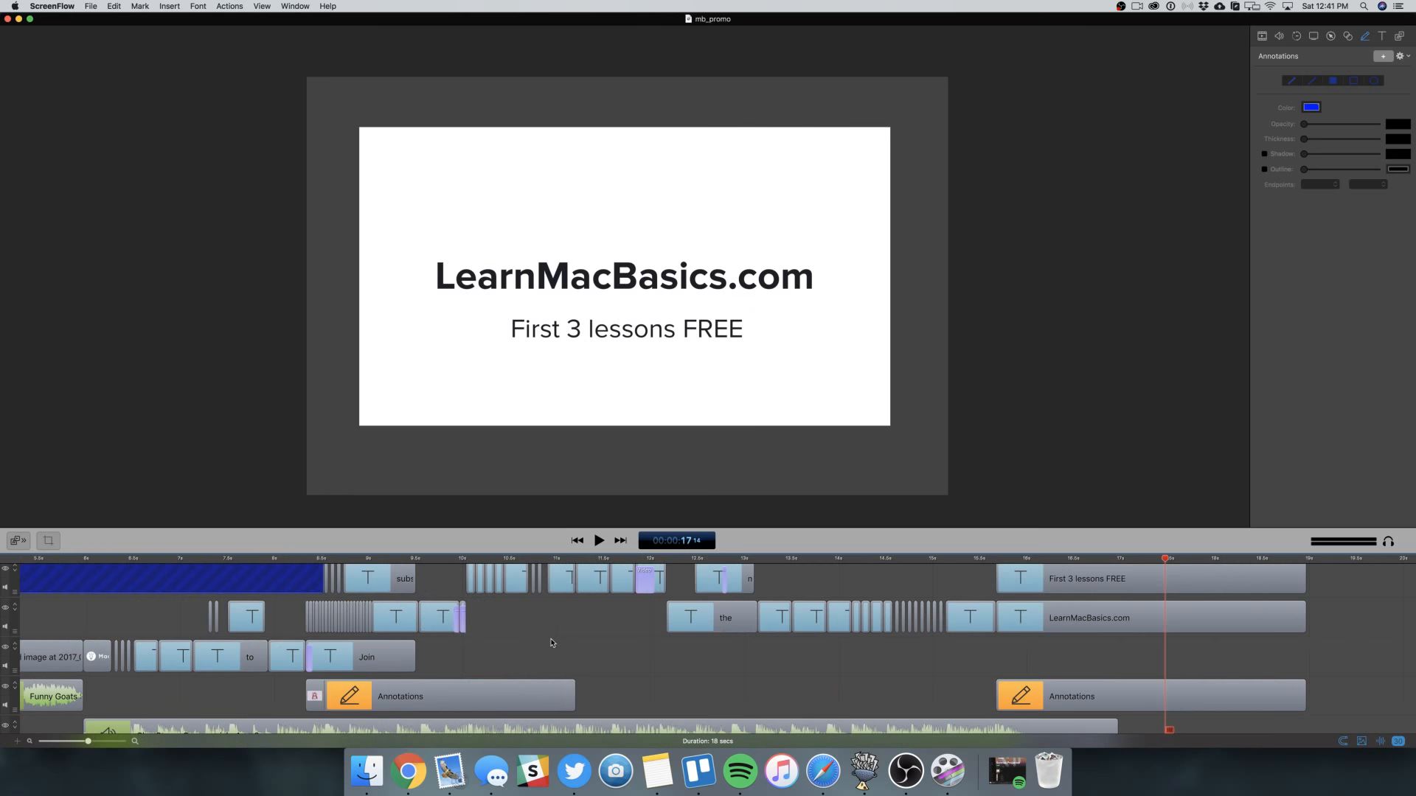
scroll(551, 642, left, 10)
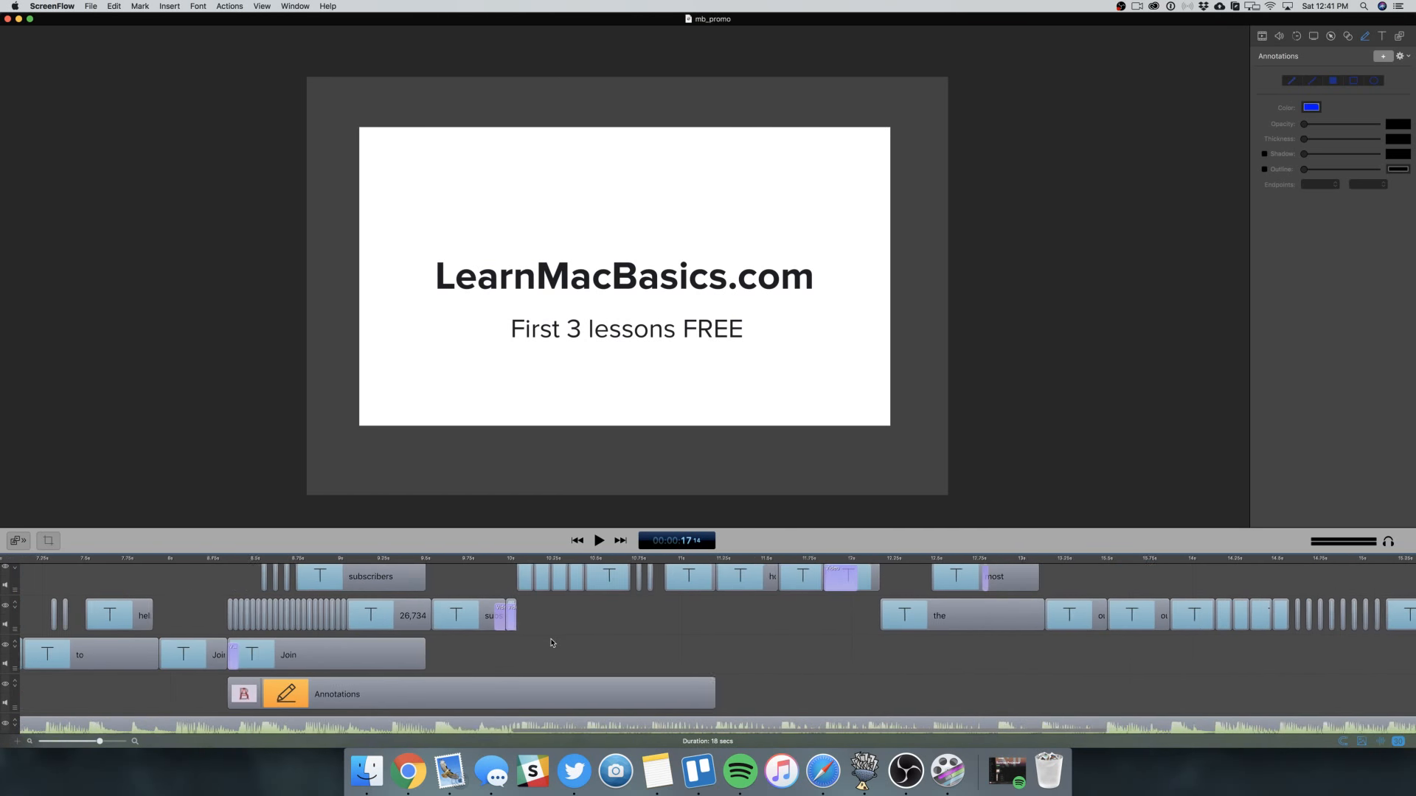
click(326, 560)
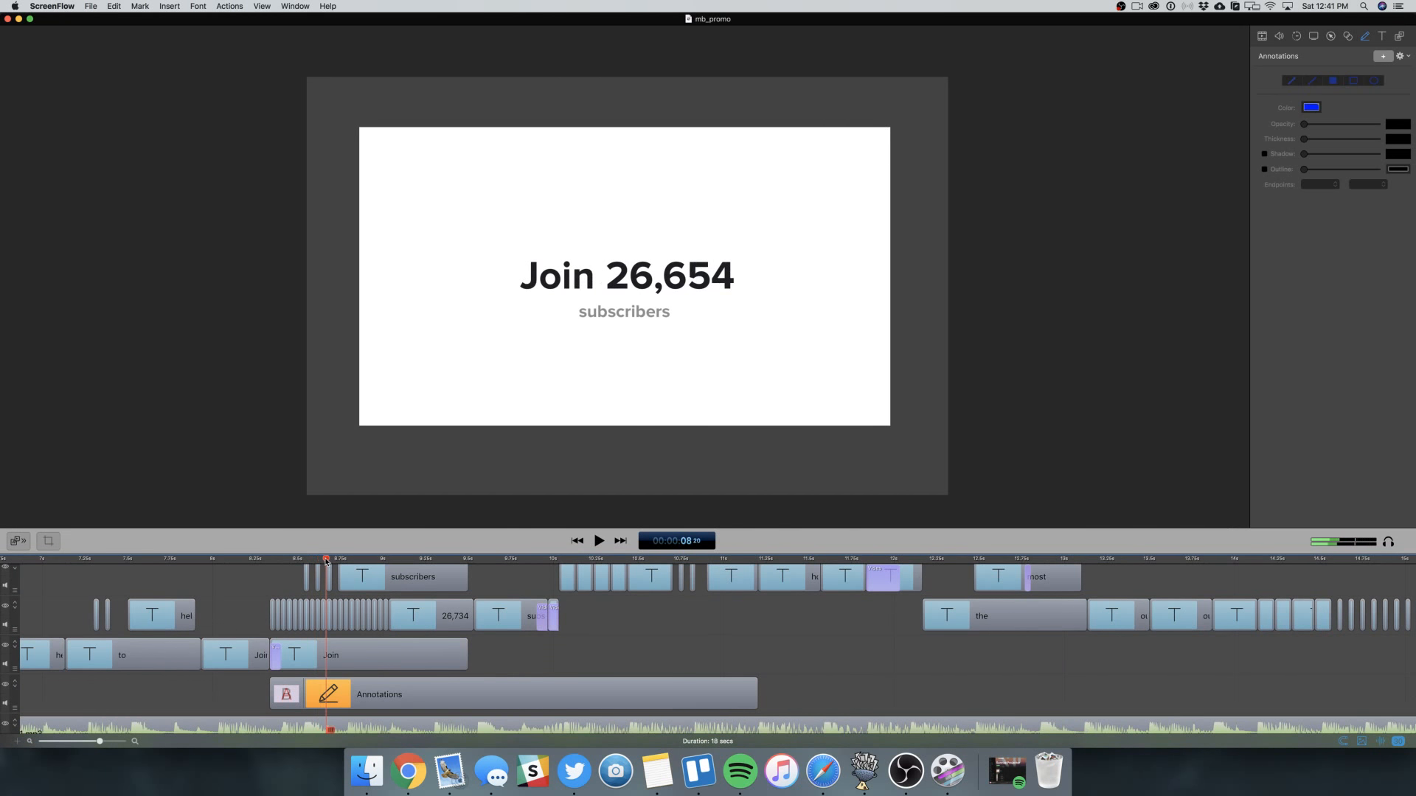
click(267, 581)
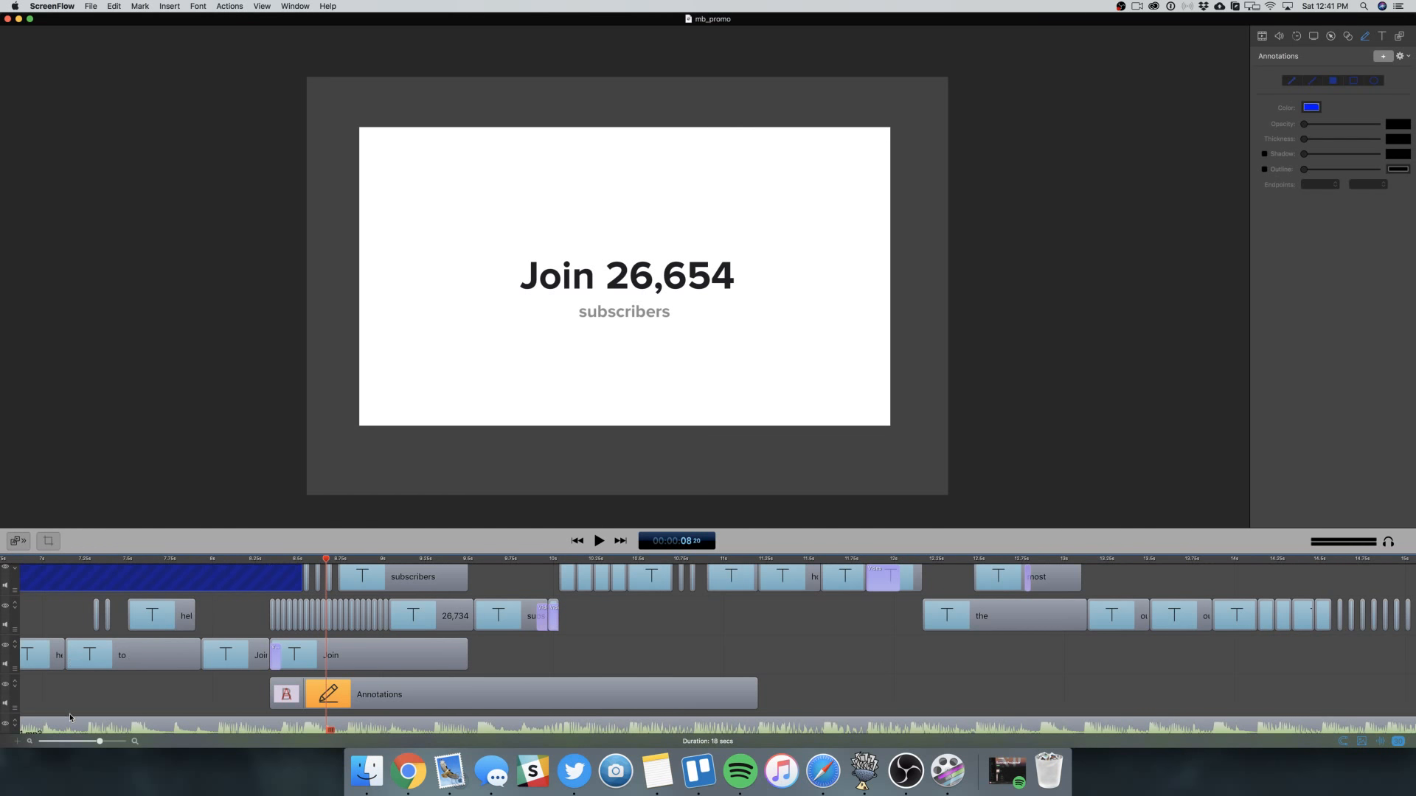
- Mute the Clap Stomp Commercial - 1.mp3 track and scrub across the start of the subscriber counter to the "Join 26,596" frame
mouse_move(21, 643)
scroll(234, 632, down, 2)
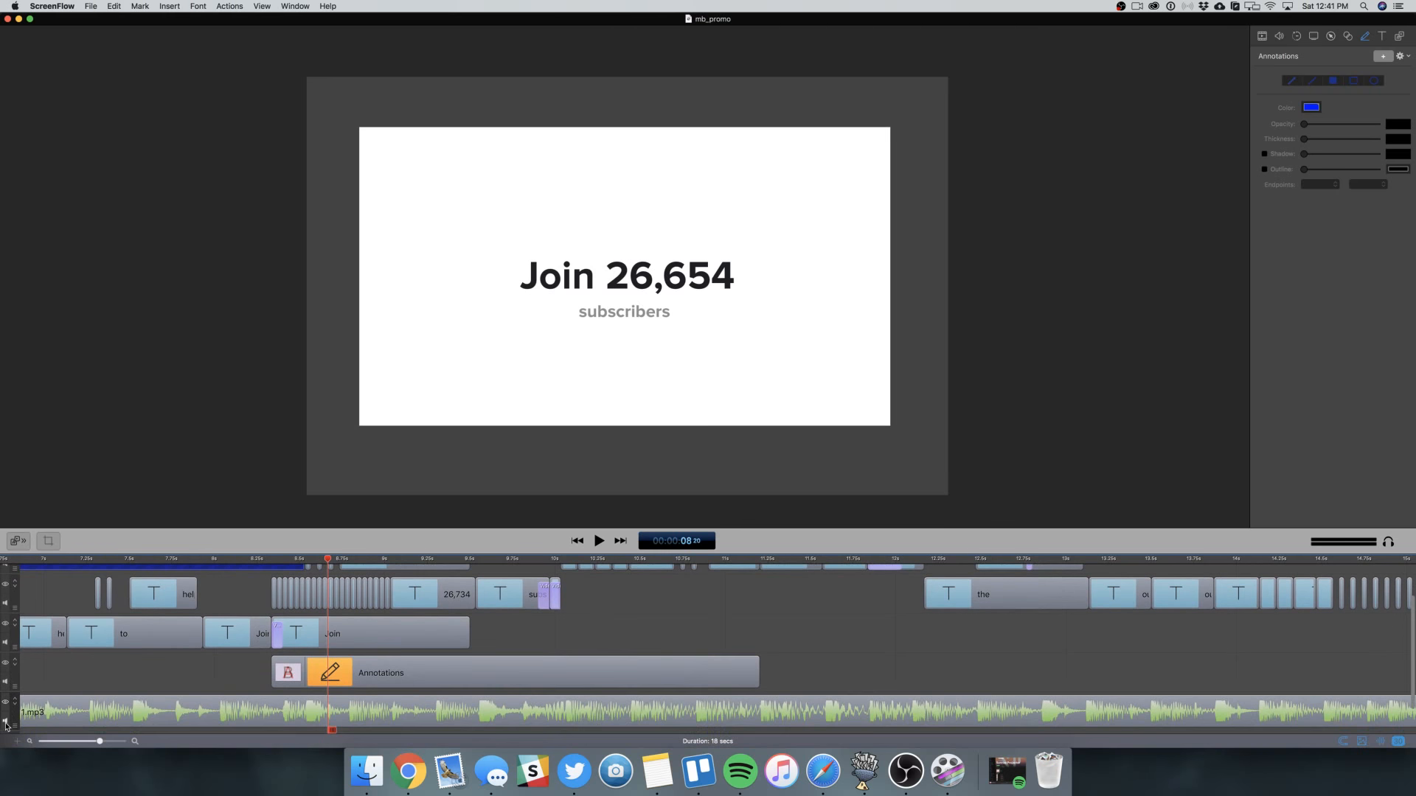
key(super+equal)
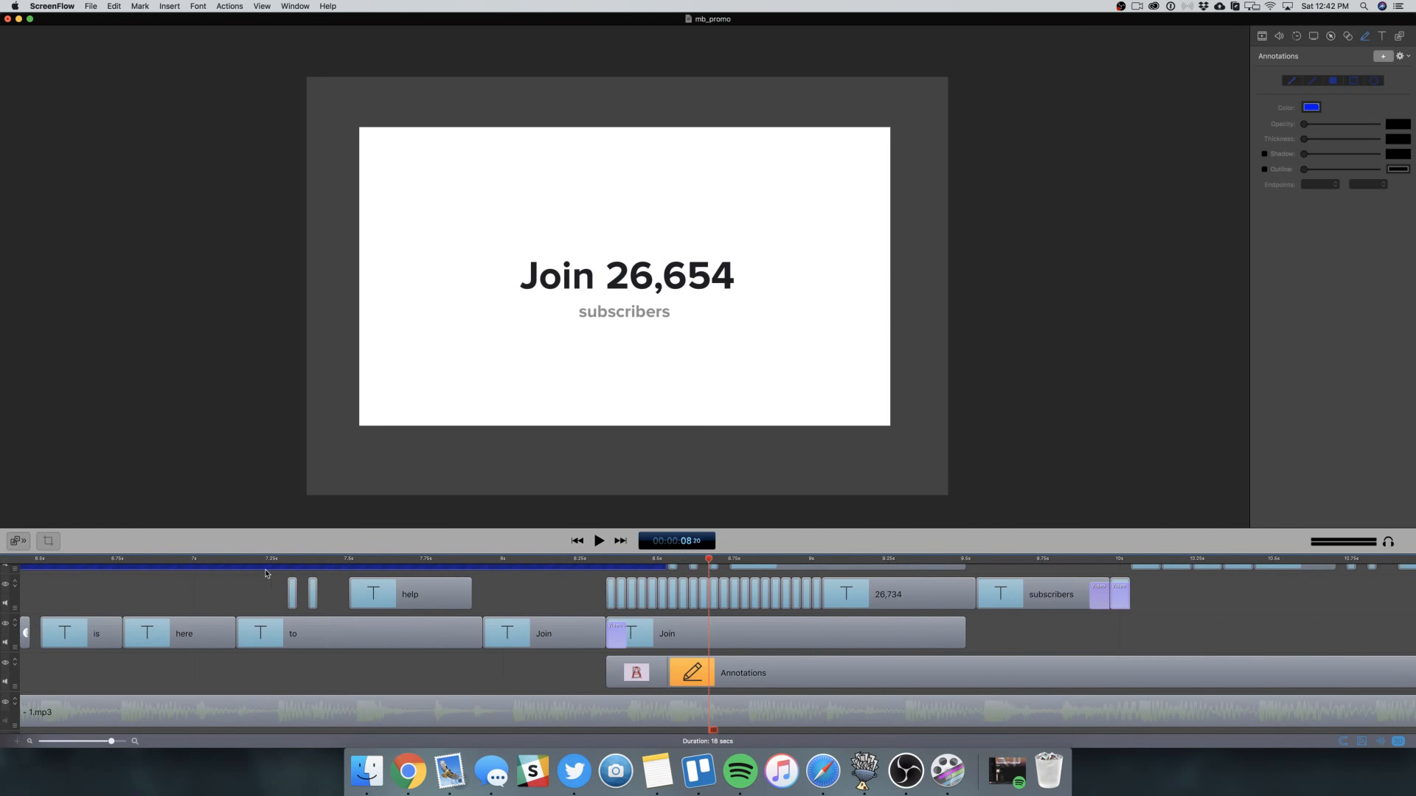
drag(607, 562, 643, 577)
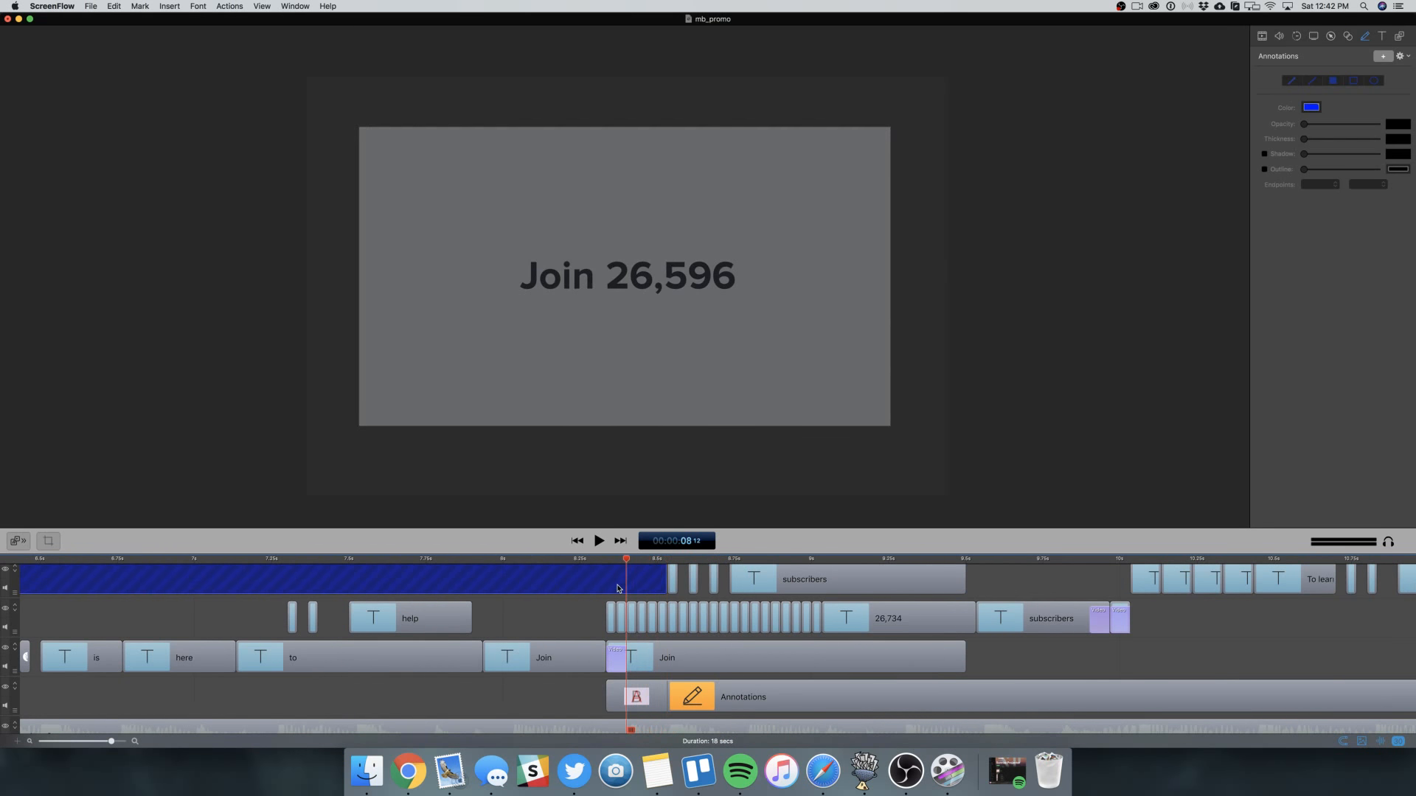
drag(611, 562, 627, 562)
- Return the playhead to the beginning of the timeline and unmute the Clap Stomp Commercial music track
scroll(590, 583, down, 5)
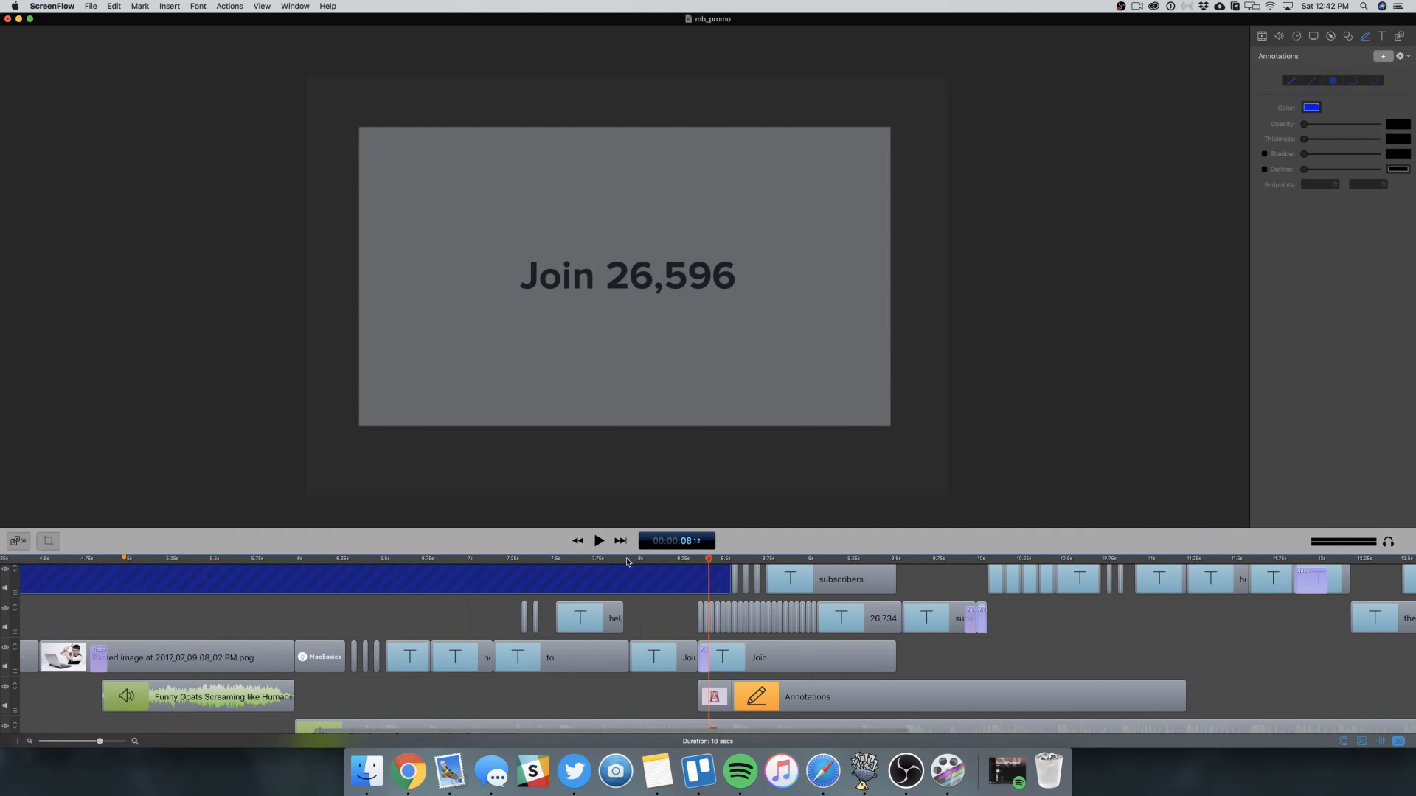
scroll(567, 591, left, 3)
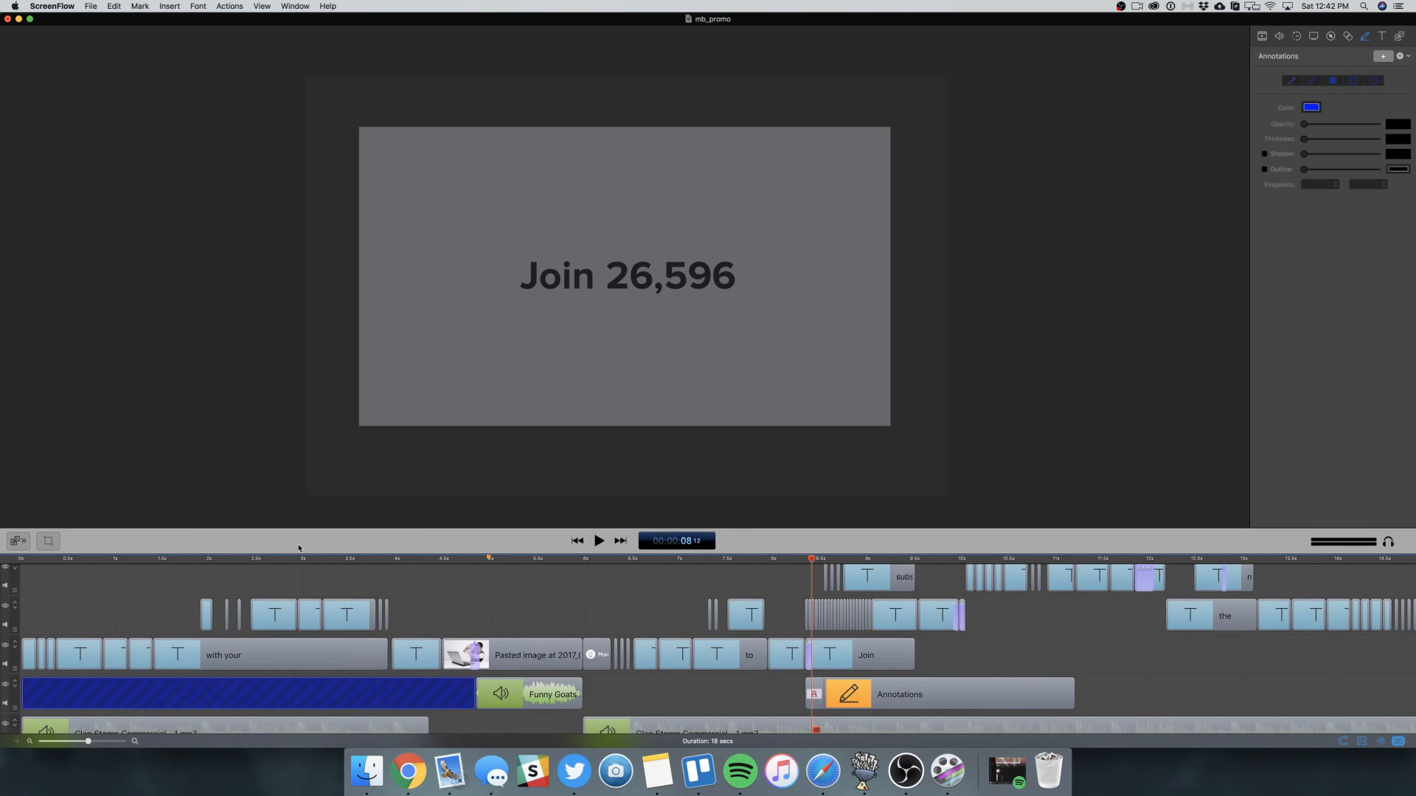
drag(289, 559, 21, 560)
scroll(70, 576, down, 2)
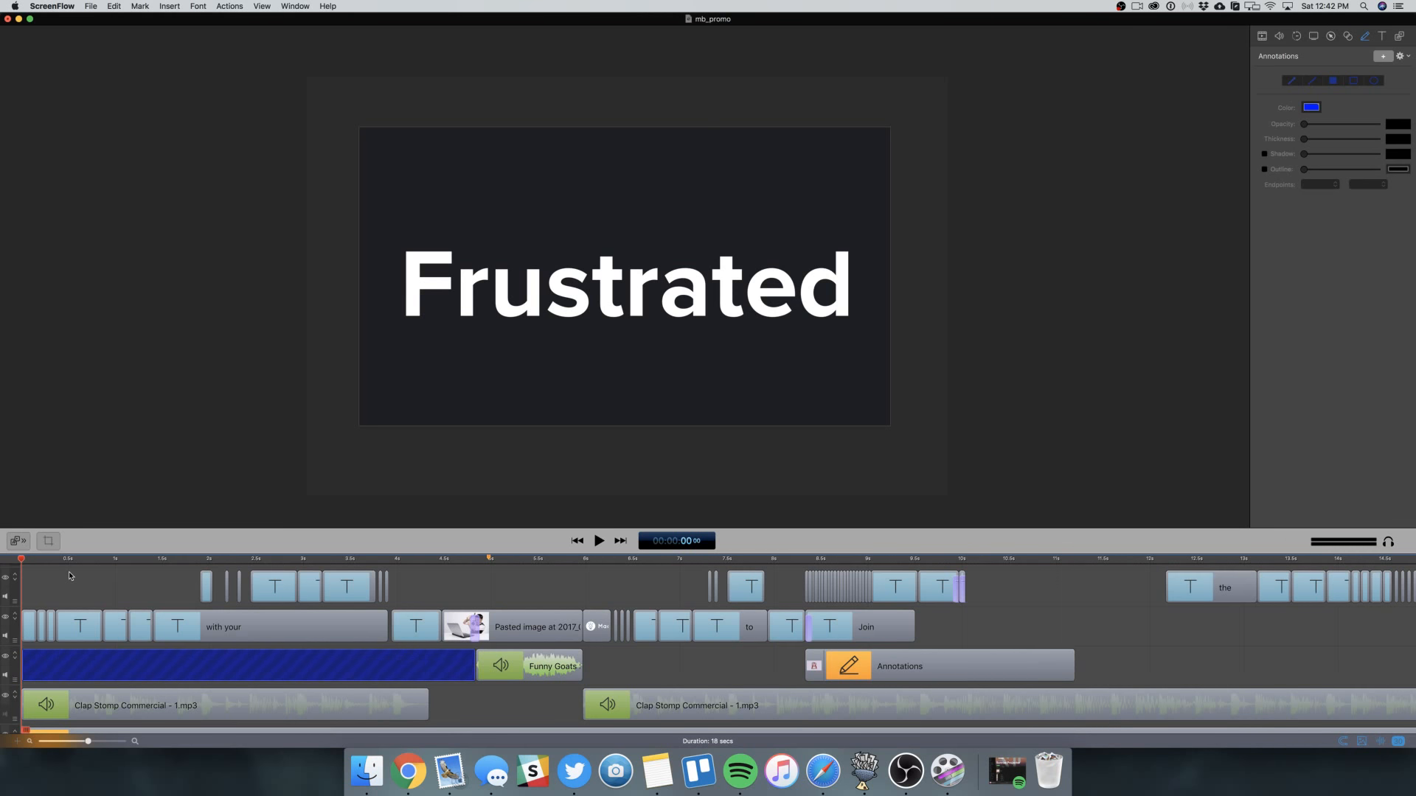
scroll(69, 576, down, 2)
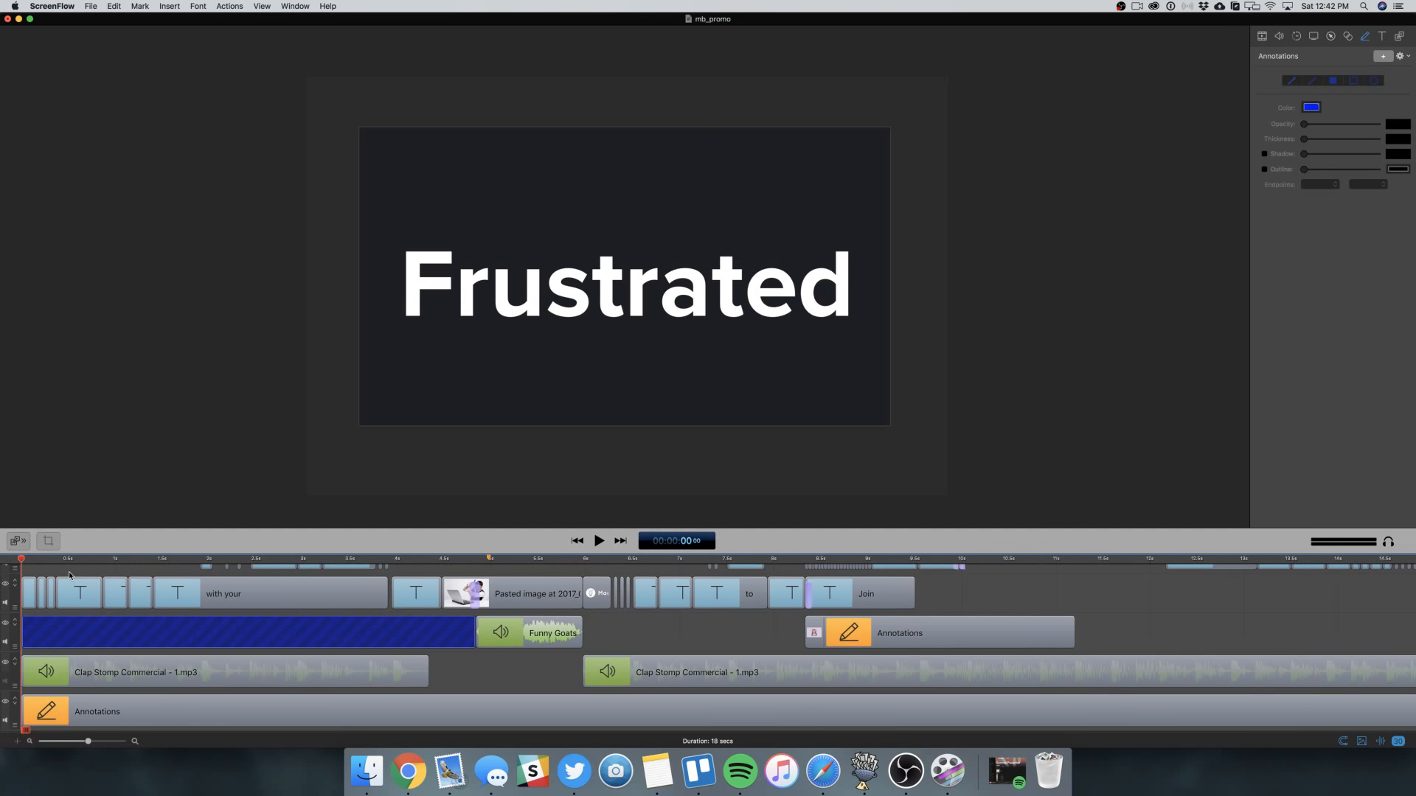
click(6, 682)
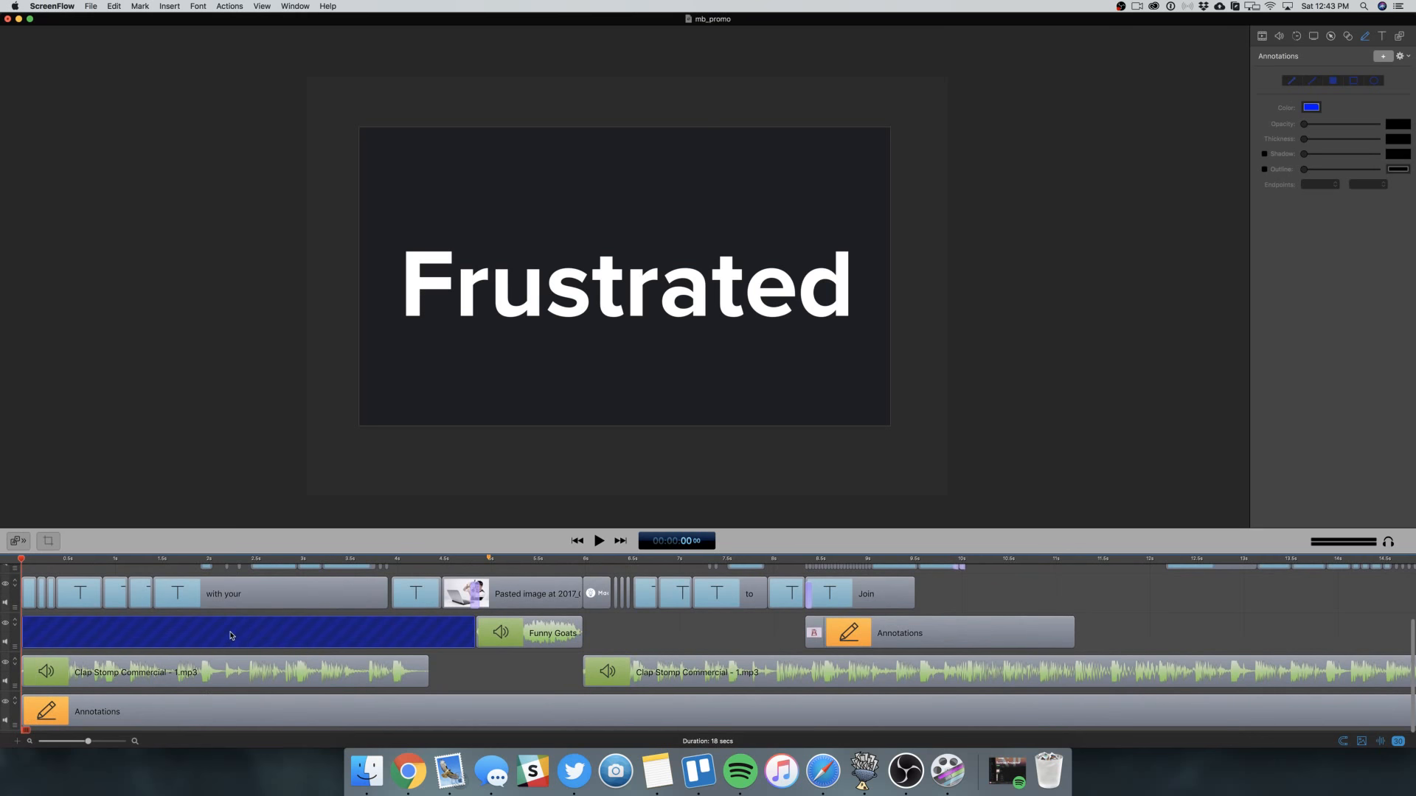
click(535, 677)
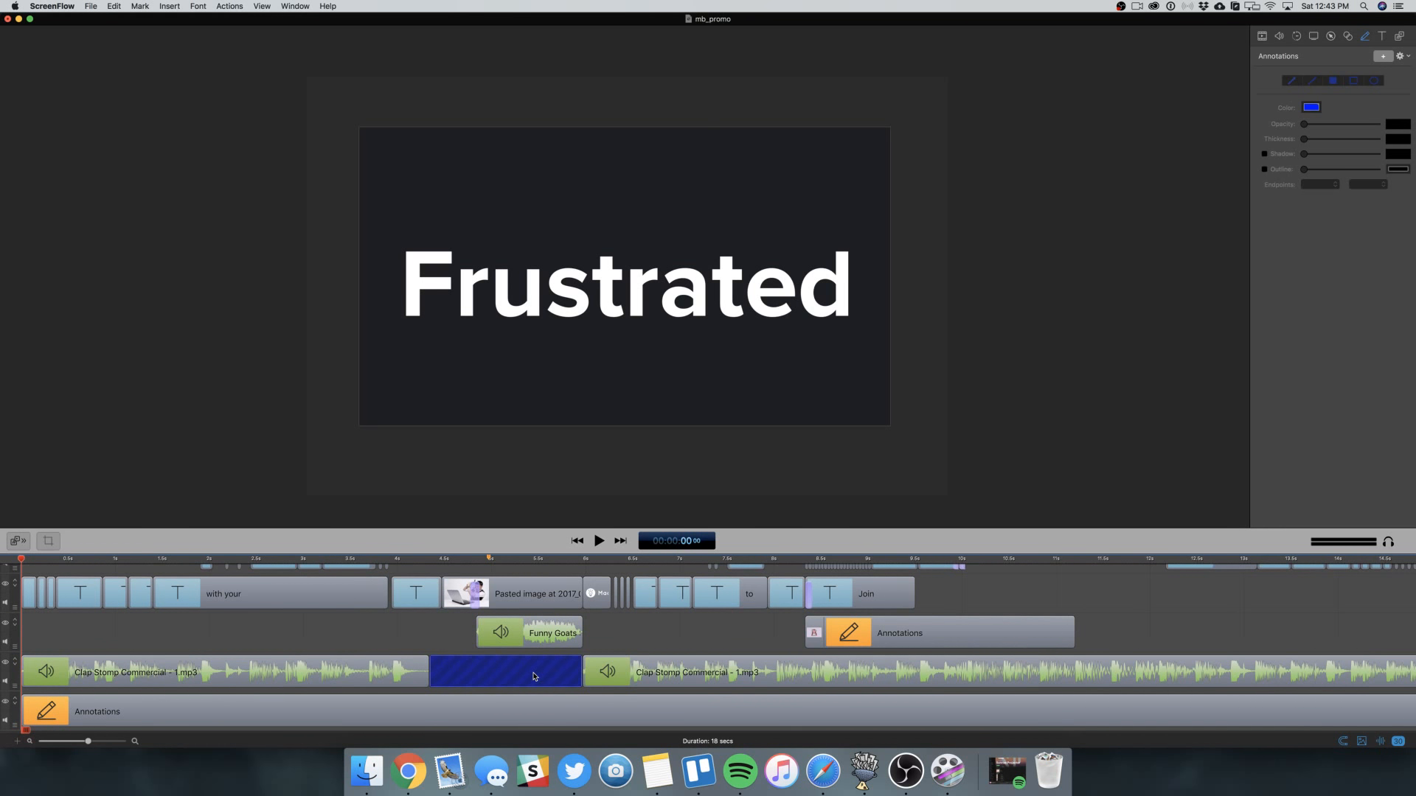
key(super+minus)
click(637, 642)
scroll(638, 641, up, 1)
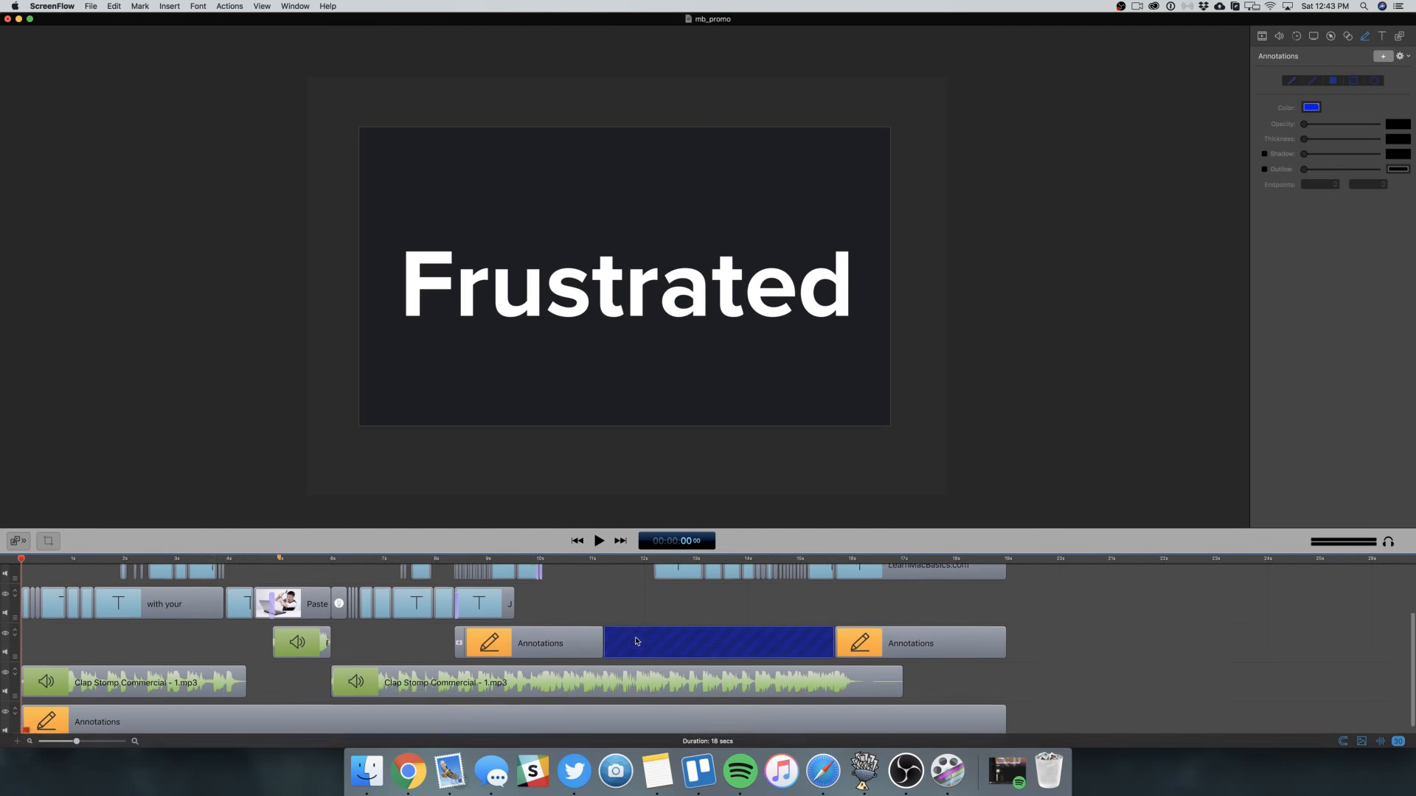
scroll(635, 635, up, 3)
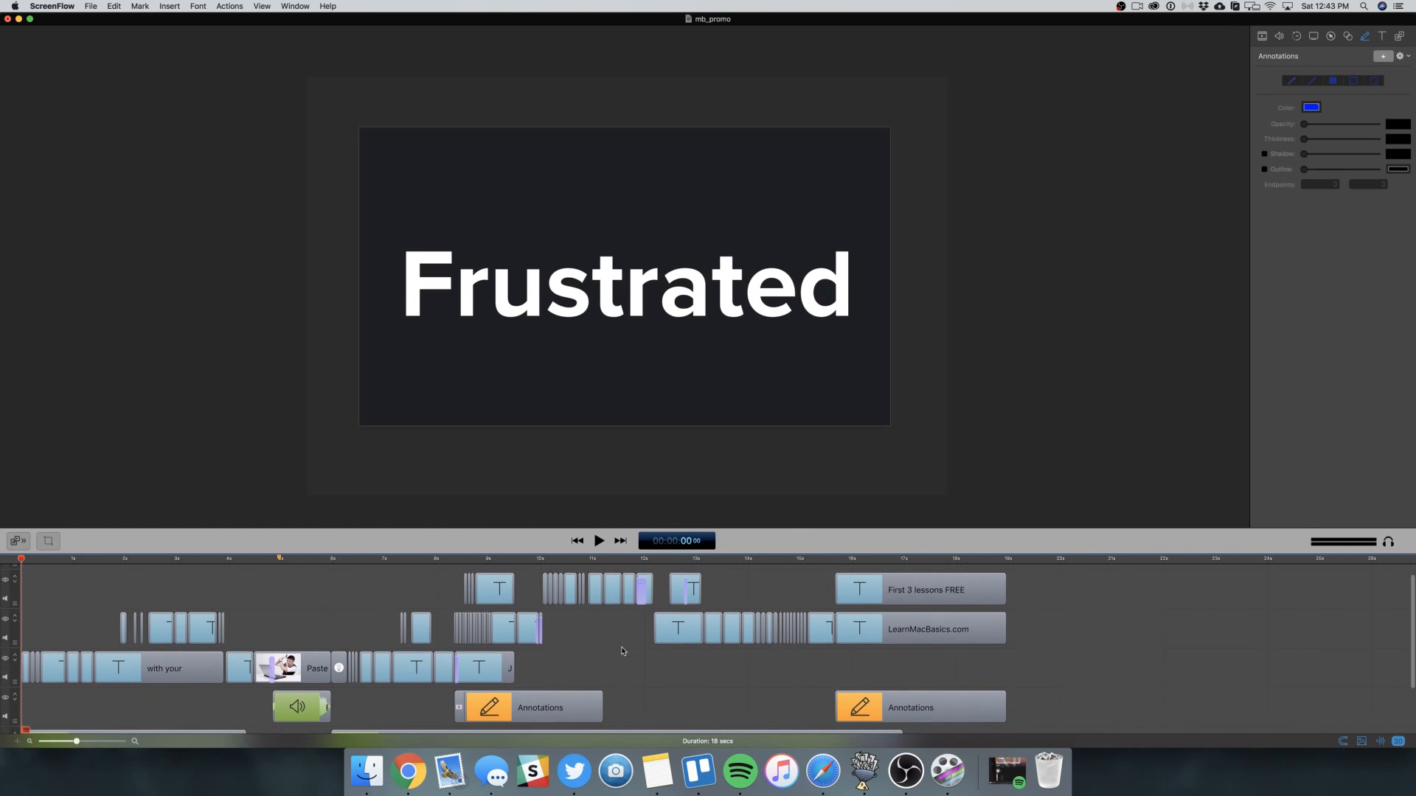
click(599, 629)
scroll(136, 687, down, 1)
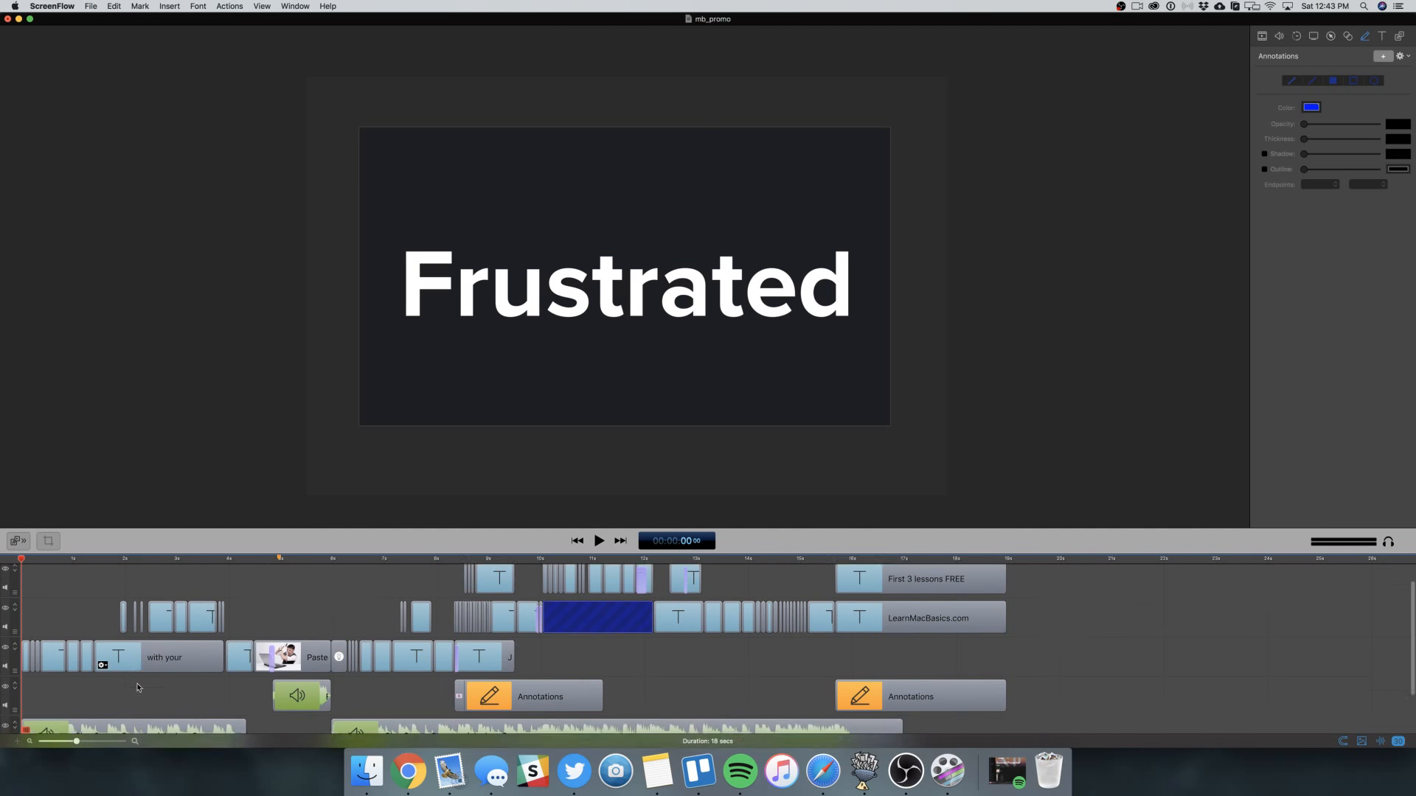
- Scrub from the timeline's start to the photo of the angry man with a hammer, and mute the sound effect track
scroll(136, 688, down, 3)
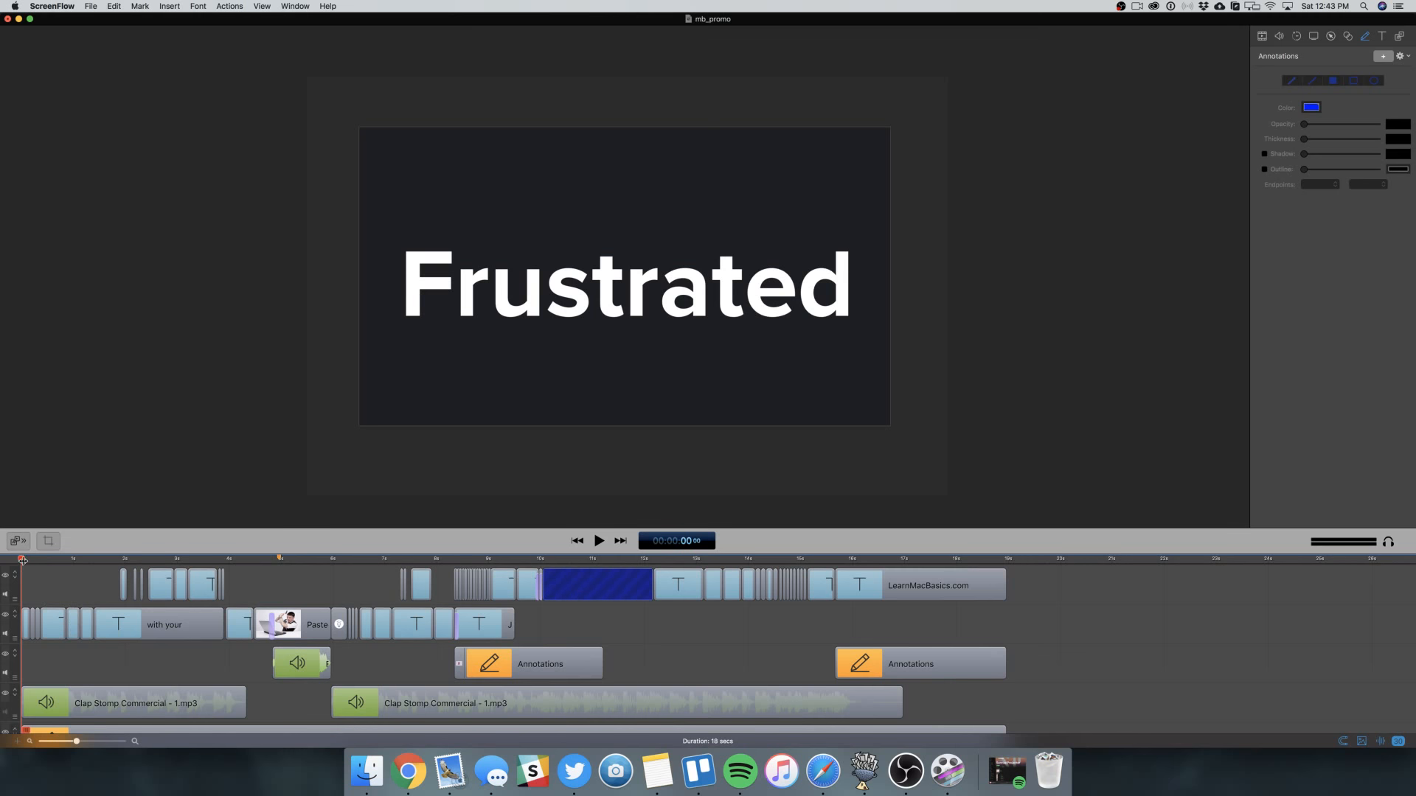
drag(22, 561, 288, 567)
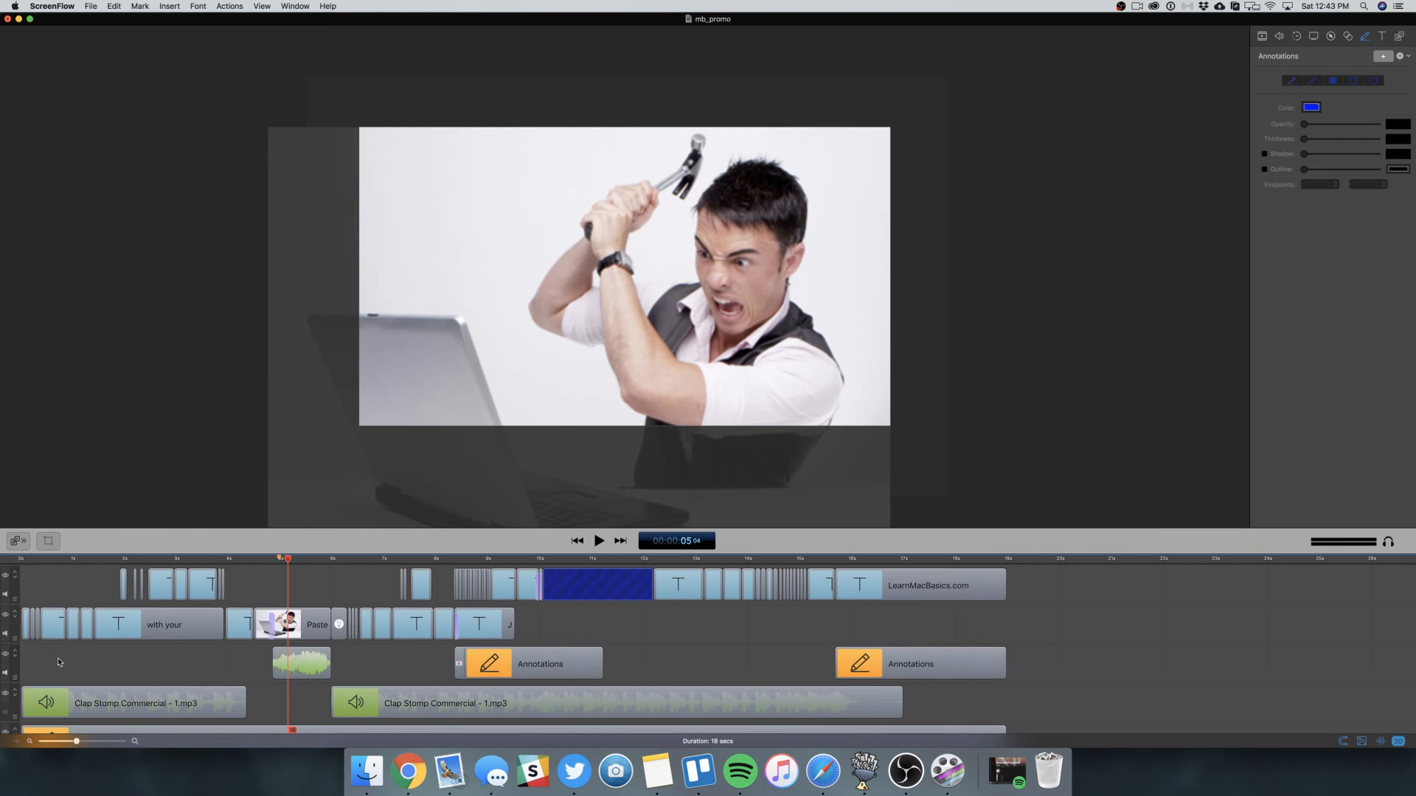
click(5, 673)
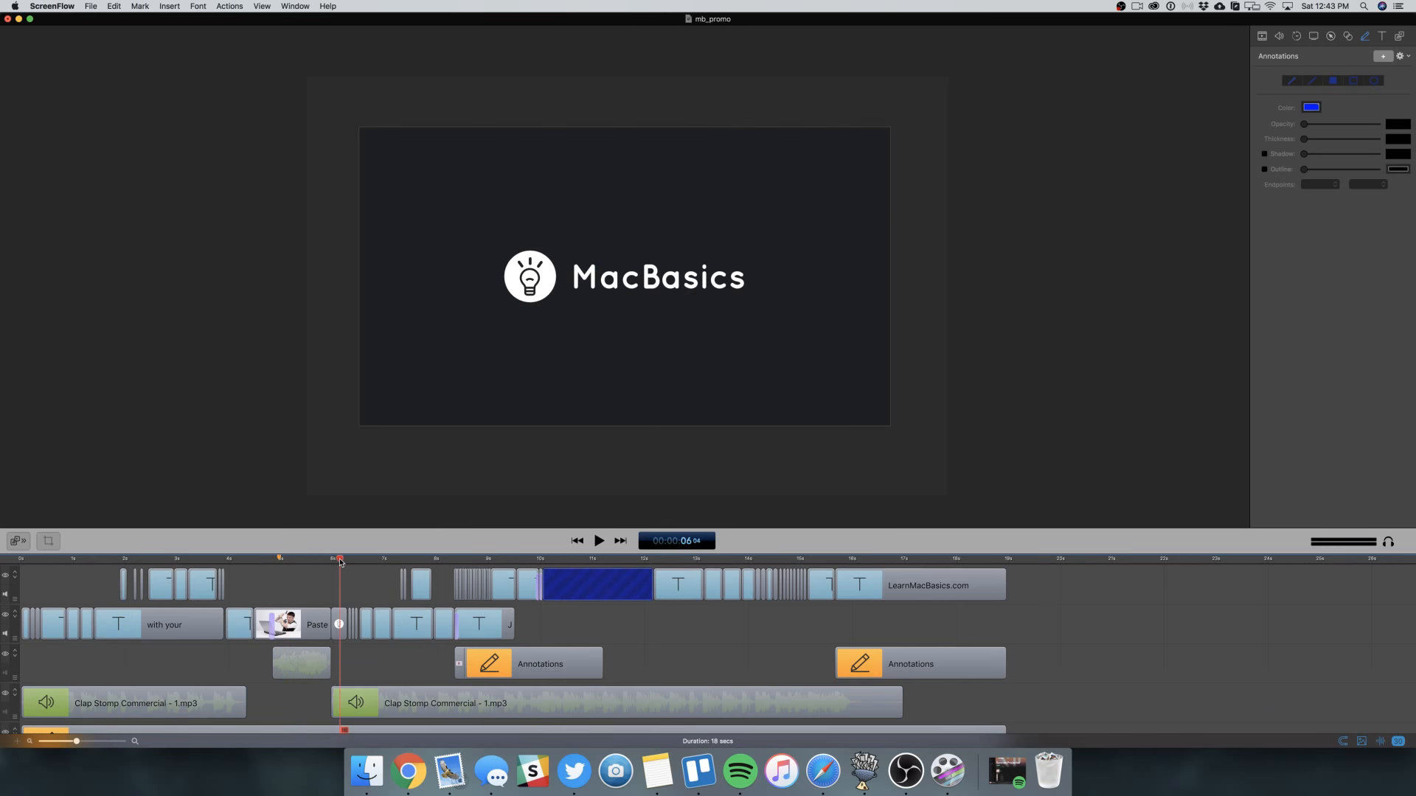
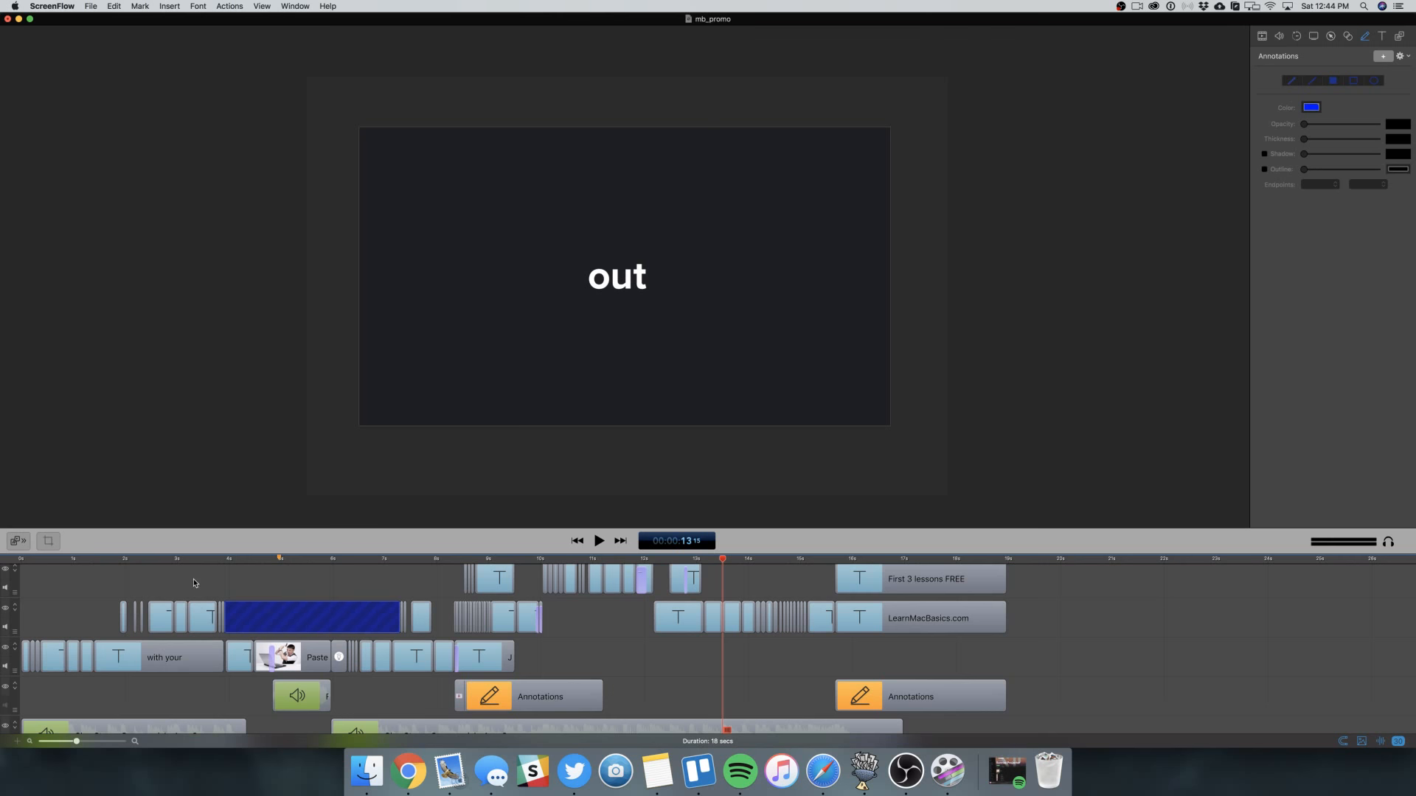
- Try shifting the "First 3 lessons FREE" title clip slightly earlier on the timeline, and undo the move
click(196, 584)
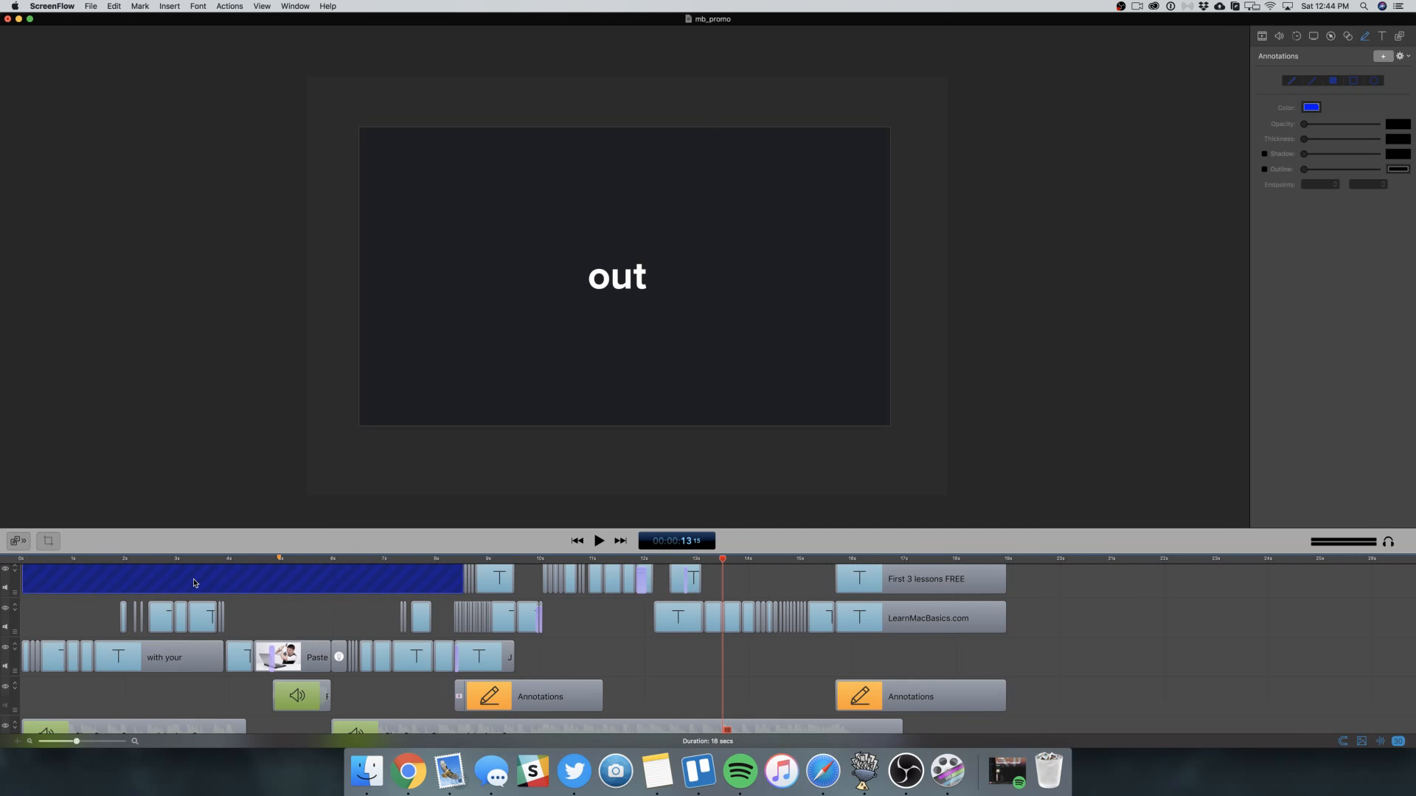
click(636, 672)
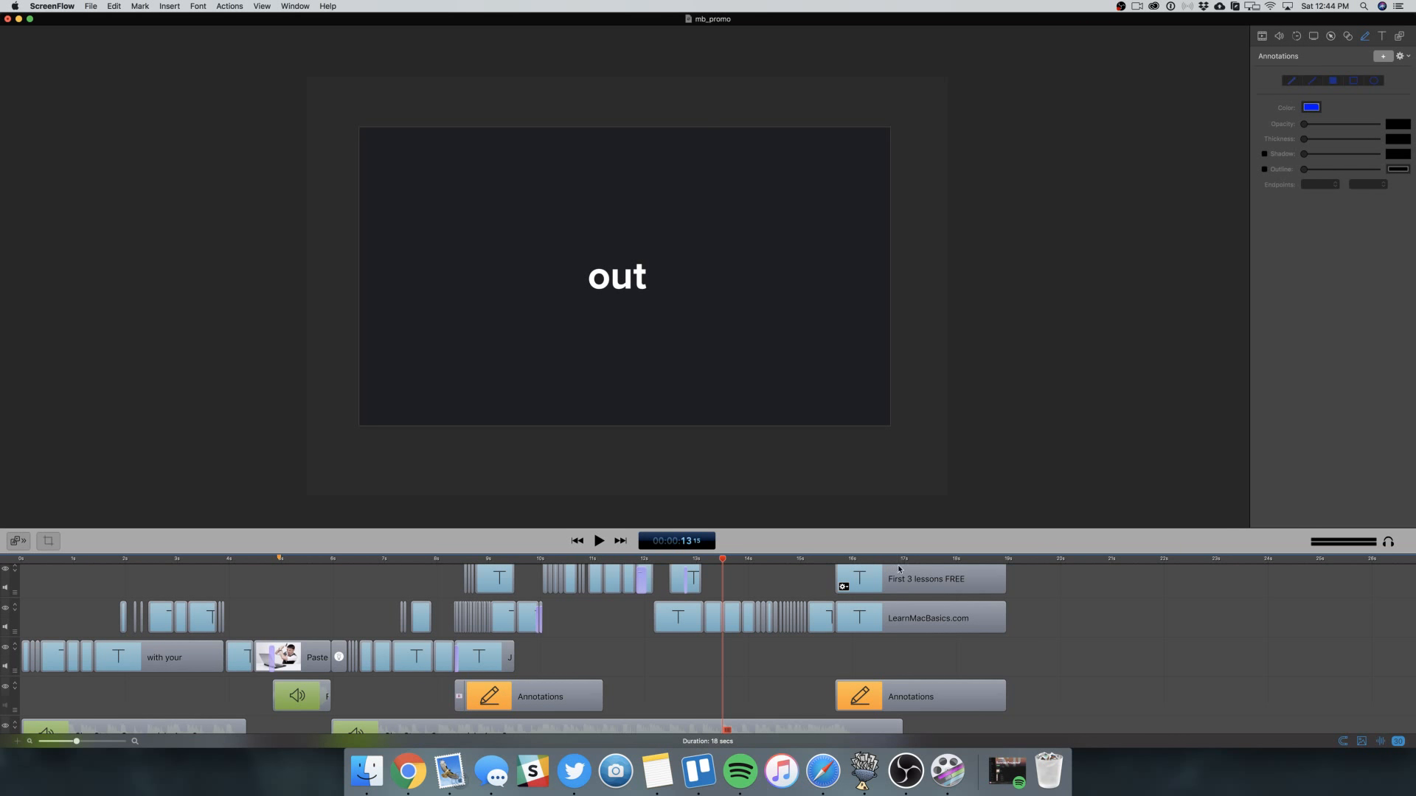
drag(963, 570, 938, 567)
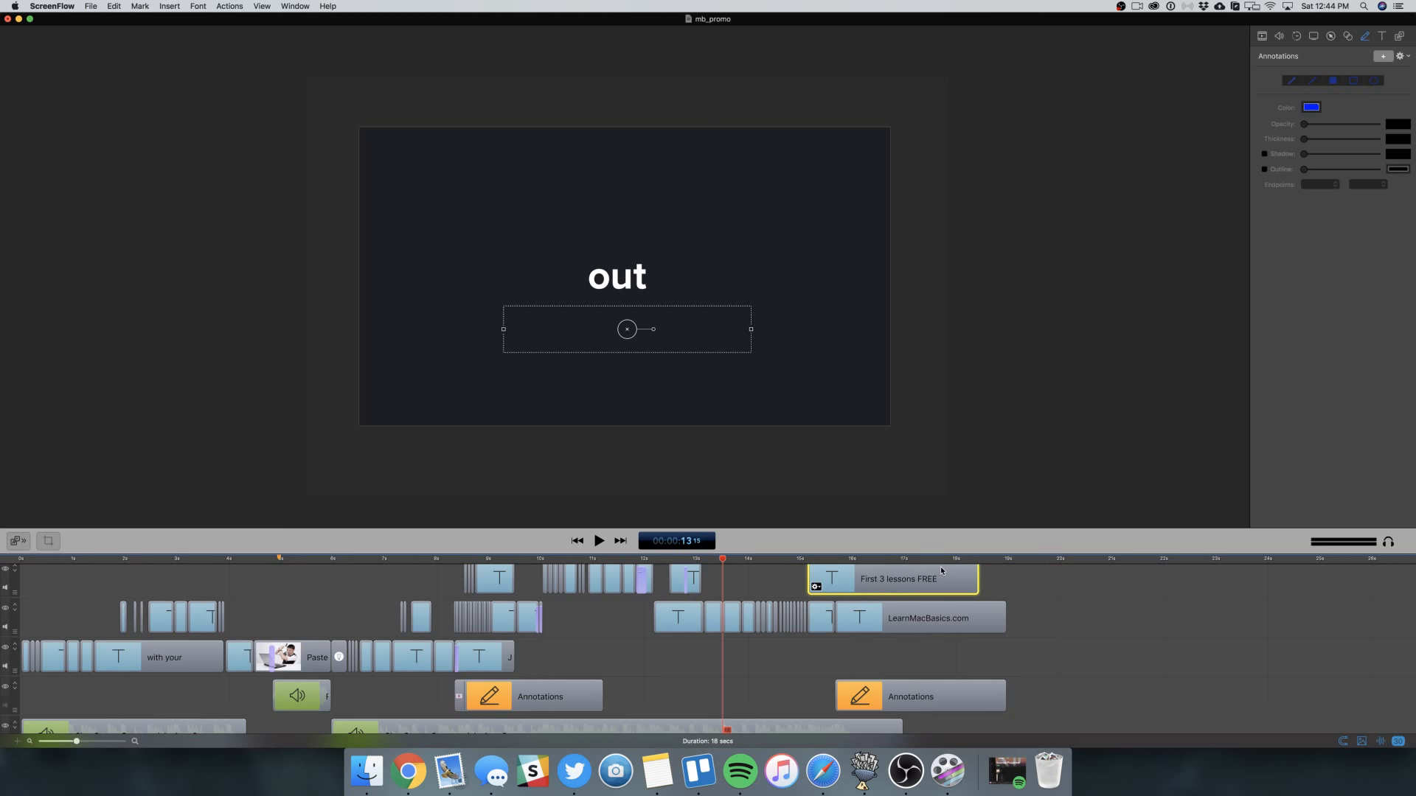
key(super+z)
- Place the playhead at the start of the LearnMacBasics.com end card and examine the empty gaps on the top title track
mouse_move(834, 562)
mouse_down()
mouse_move(882, 564)
mouse_move(837, 567)
mouse_up()
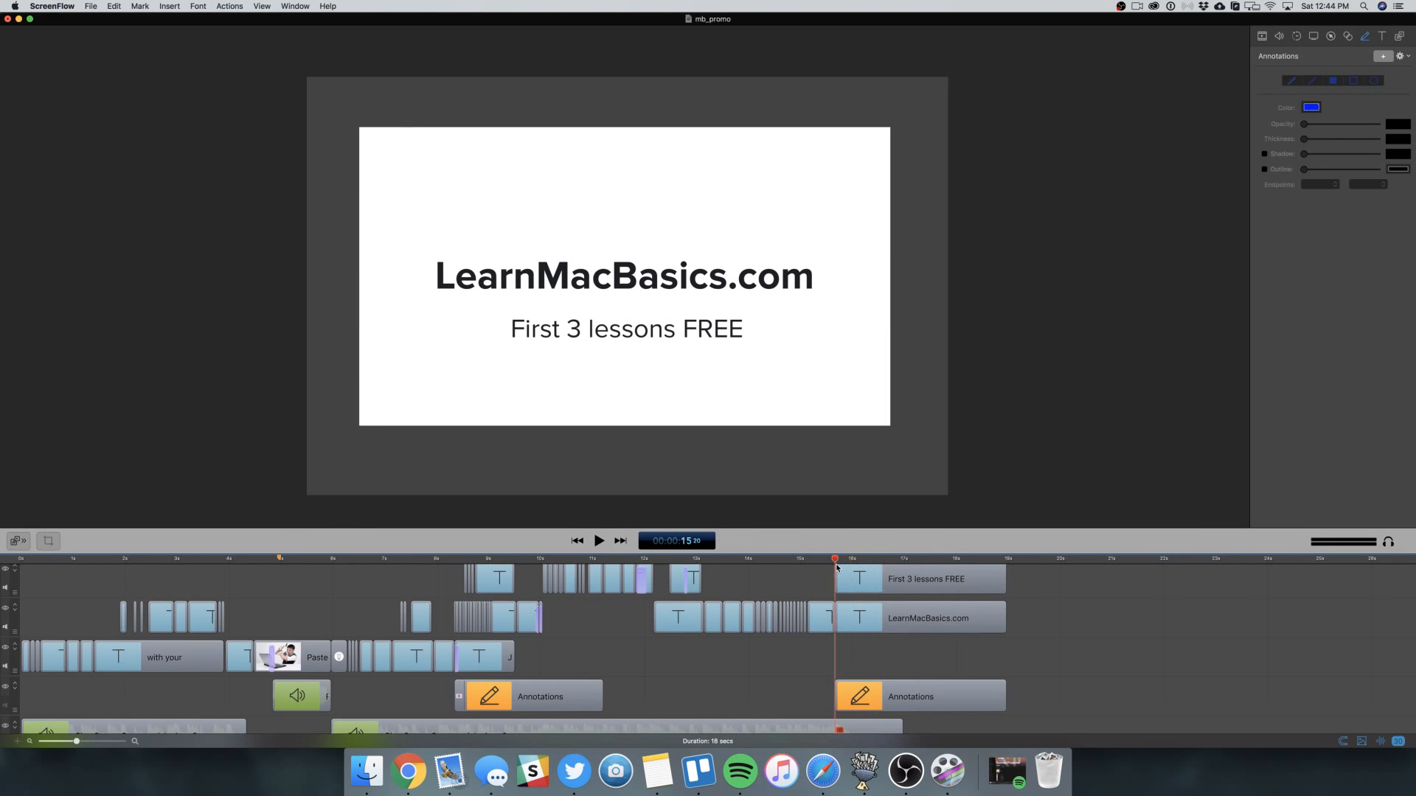
click(797, 586)
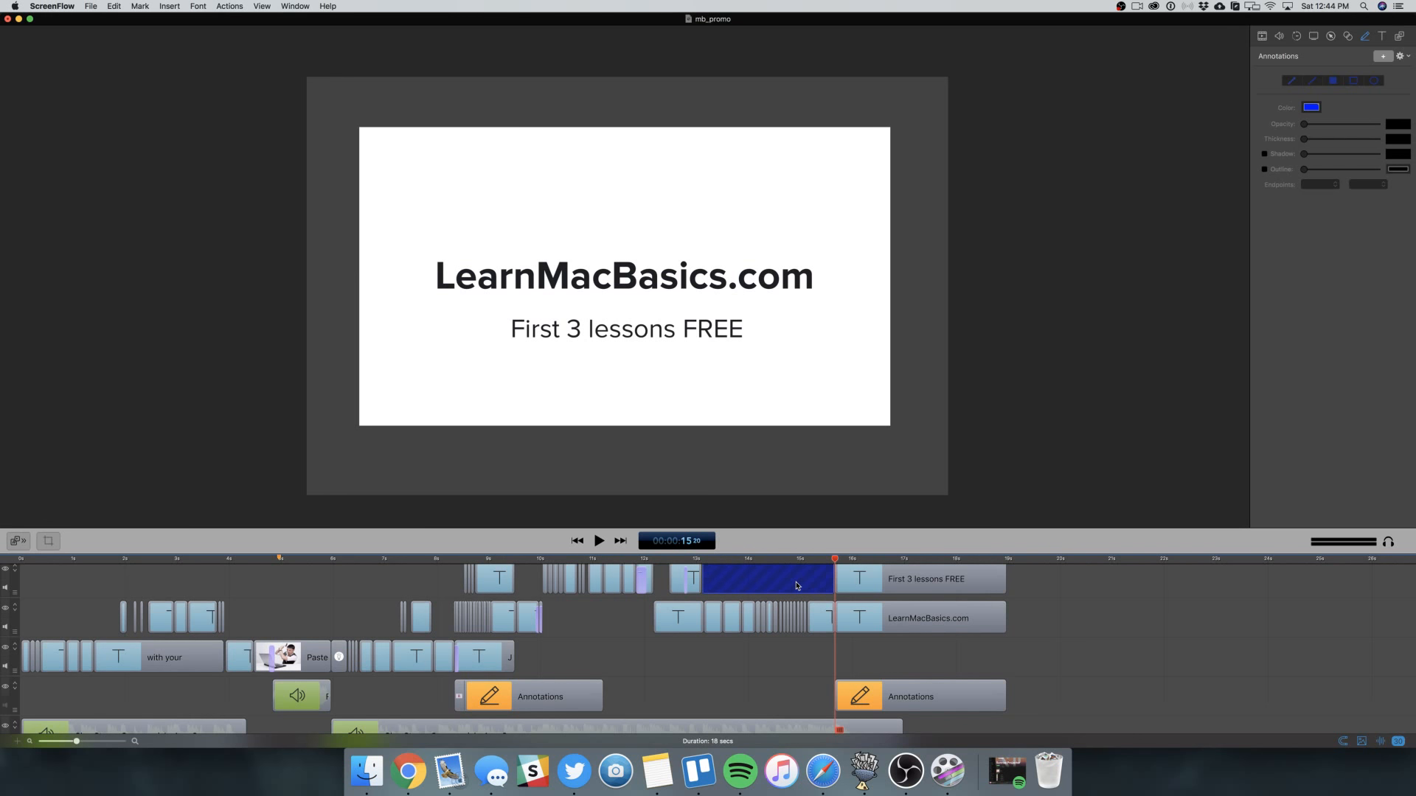
click(786, 662)
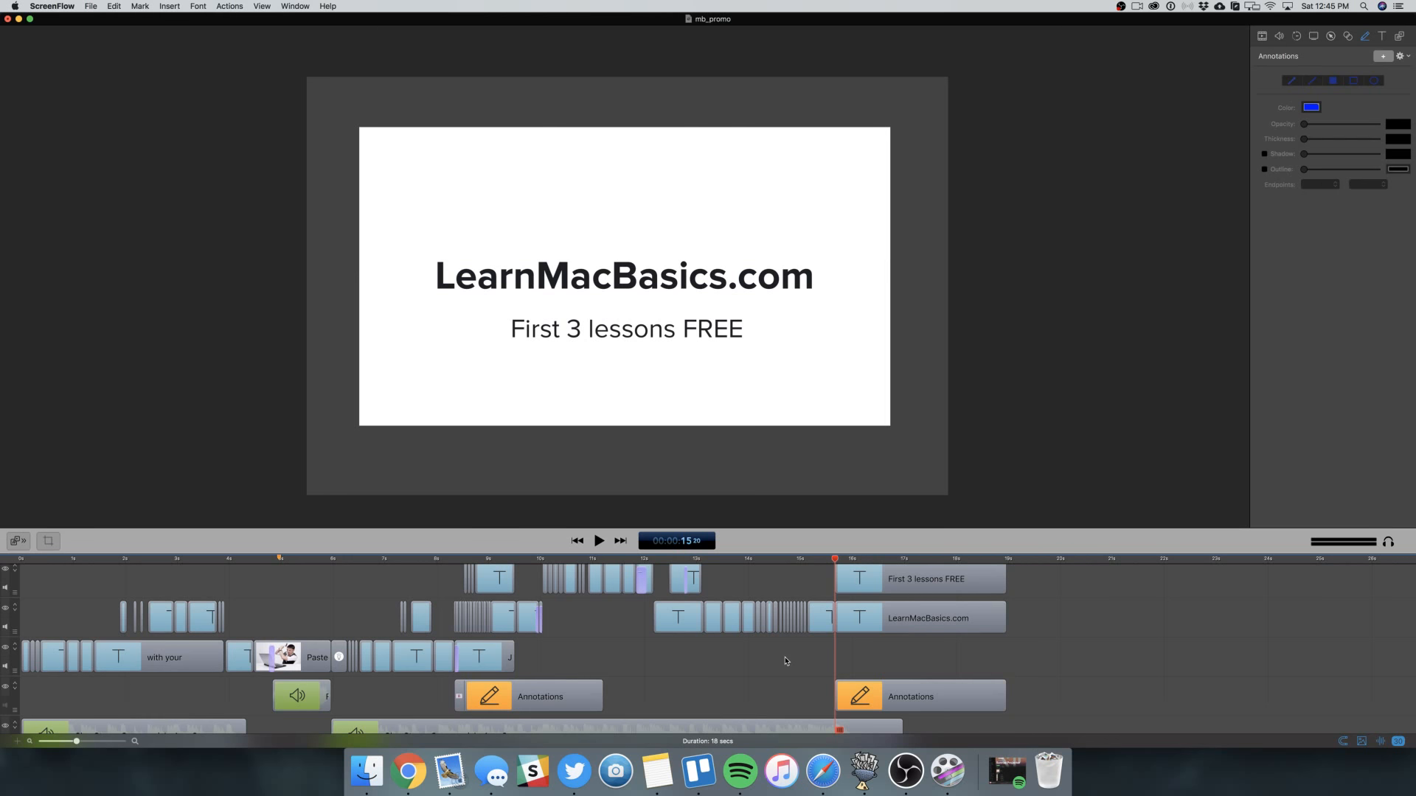
click(71, 600)
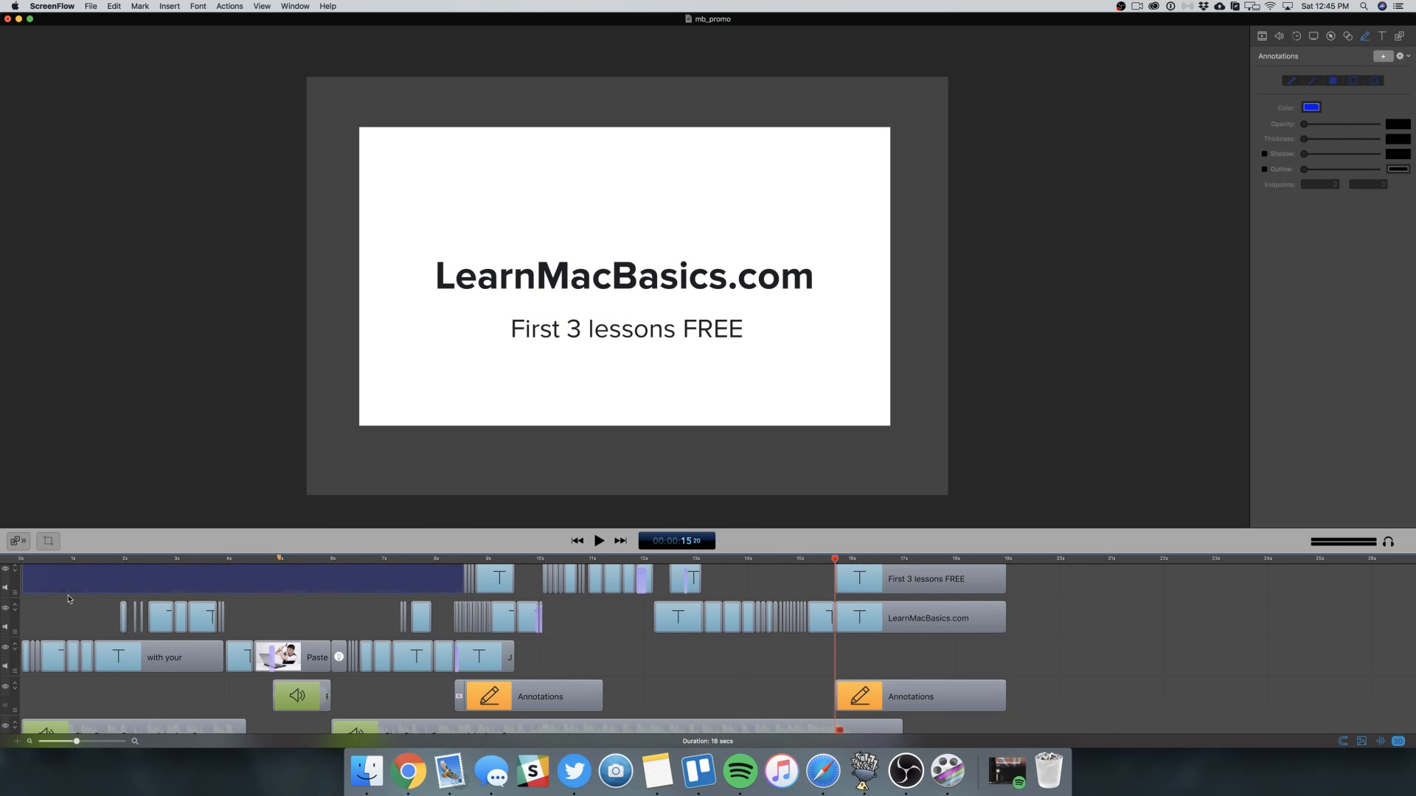
scroll(69, 598, up, 1)
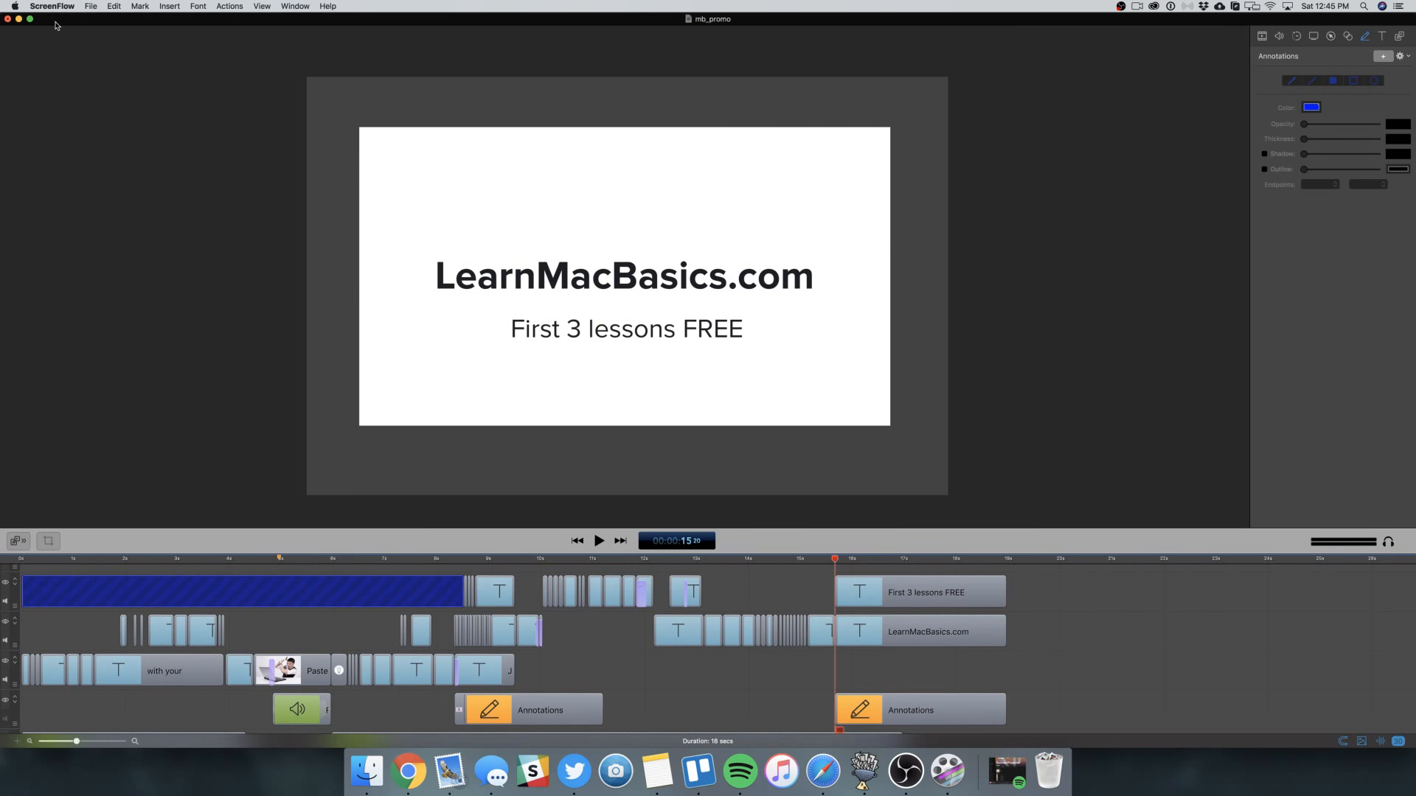
- Set the mb_promo project aside and open the settings for a new document
drag(65, 21, 1415, 22)
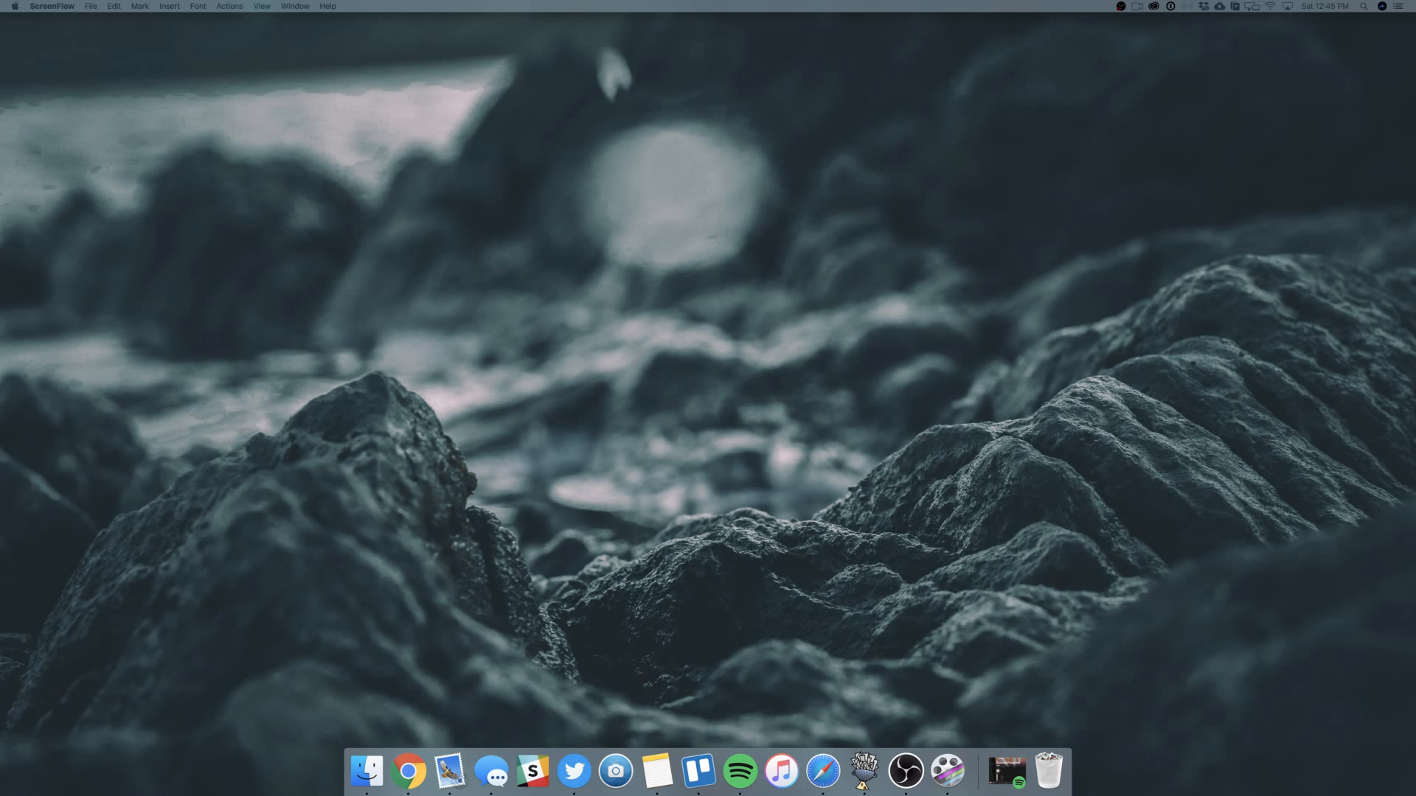
drag(1415, 15, 709, 183)
click(543, 220)
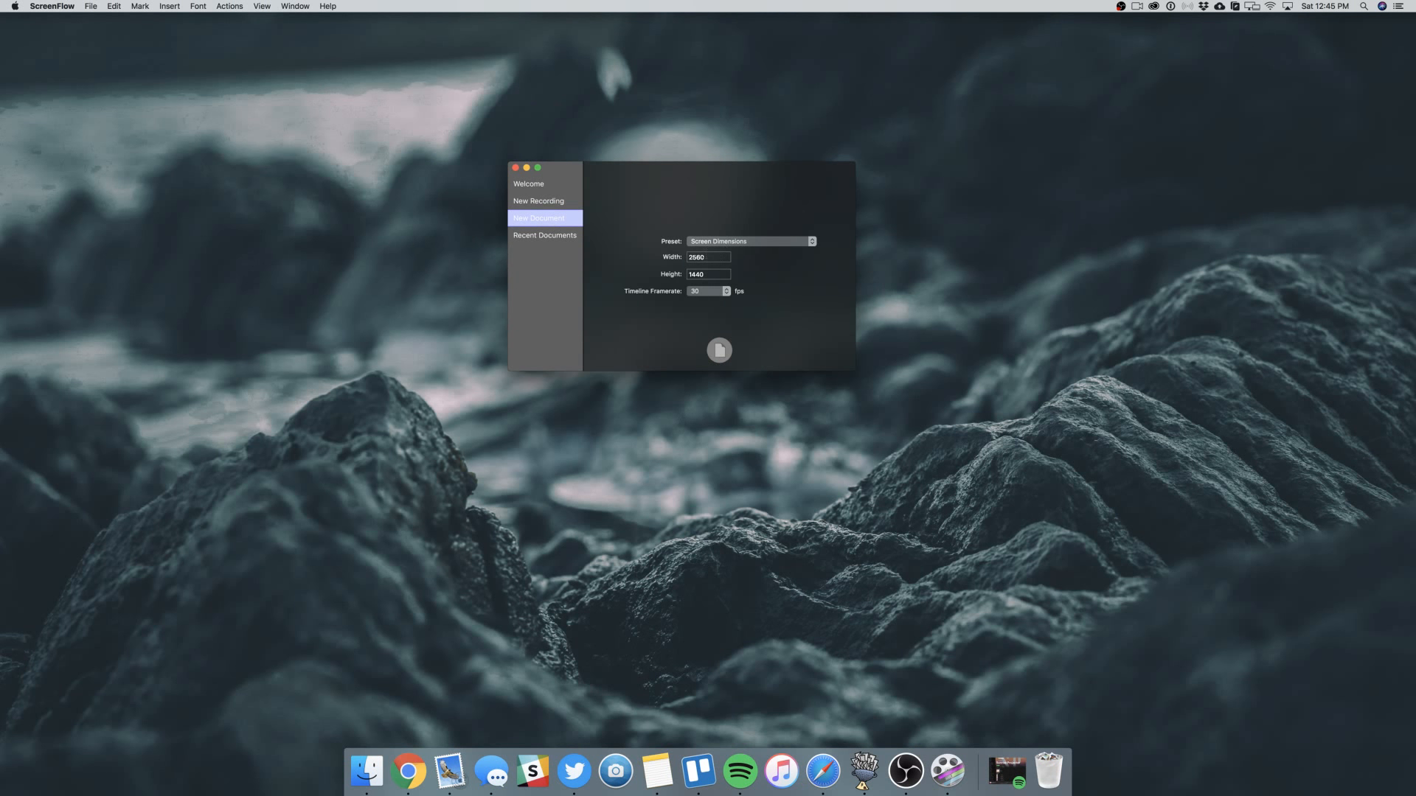
drag(708, 257, 656, 260)
text(12920)
key(Tab)
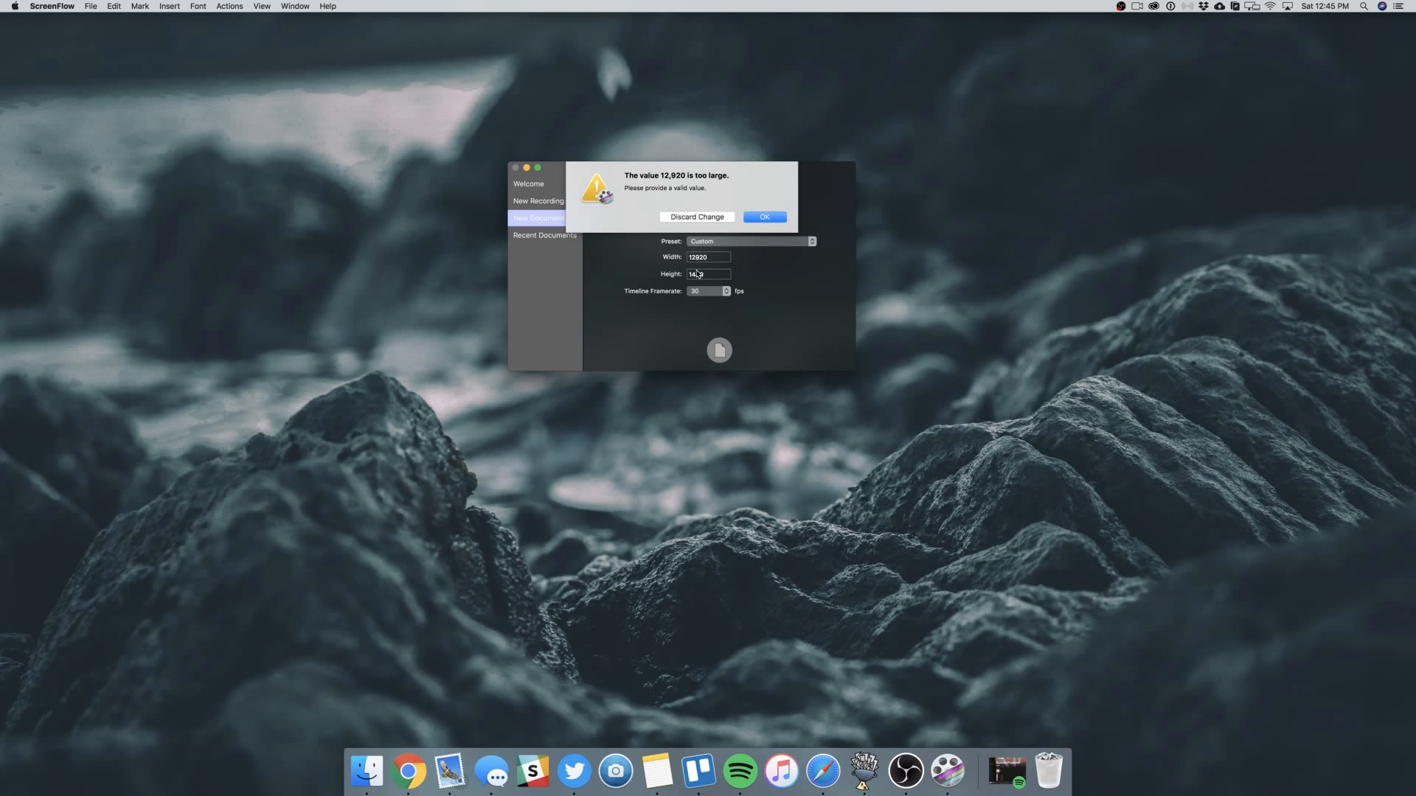
click(710, 219)
- Create the new document with a width of 1920 and a height of 1080
double_click(703, 259)
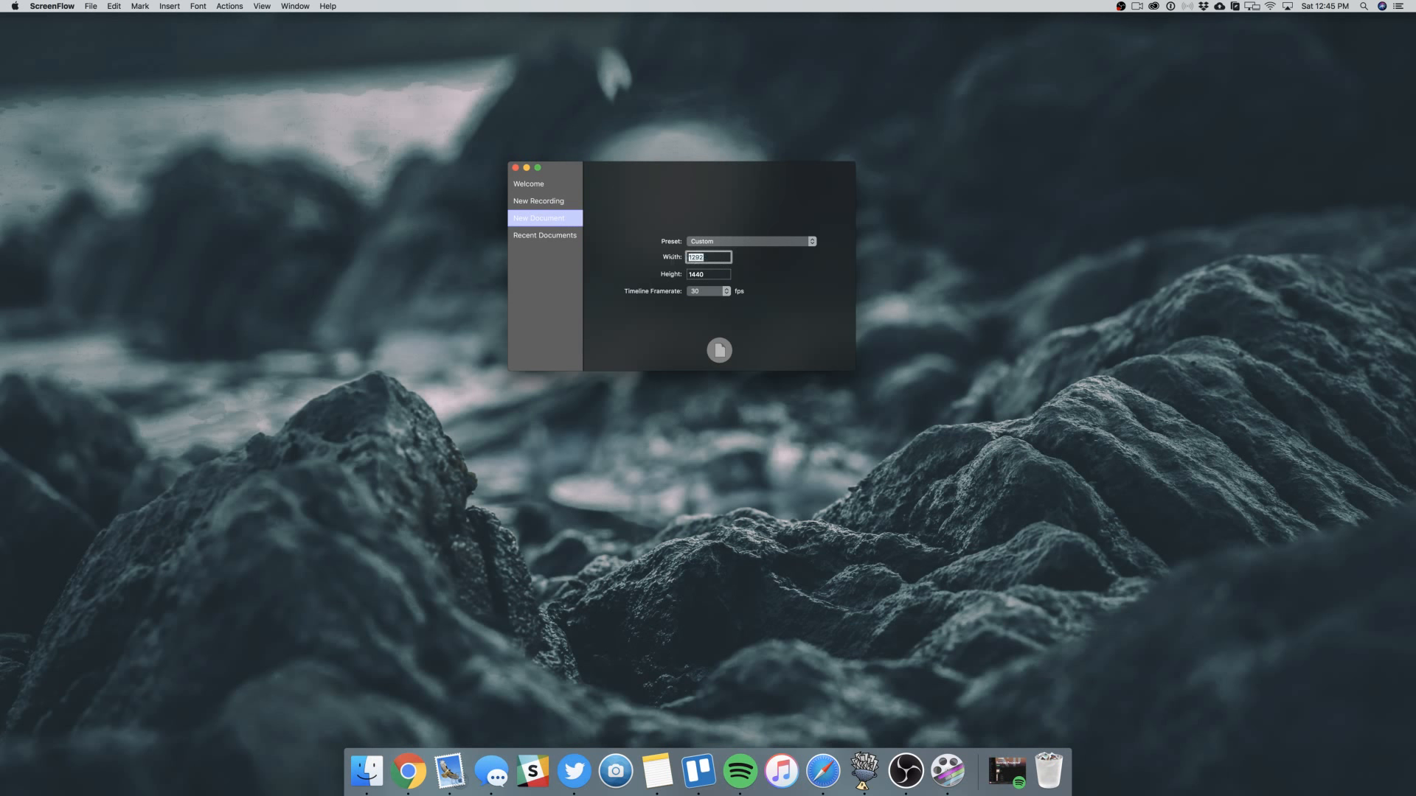
text(1920)
key(Tab)
text(108)
click(721, 349)
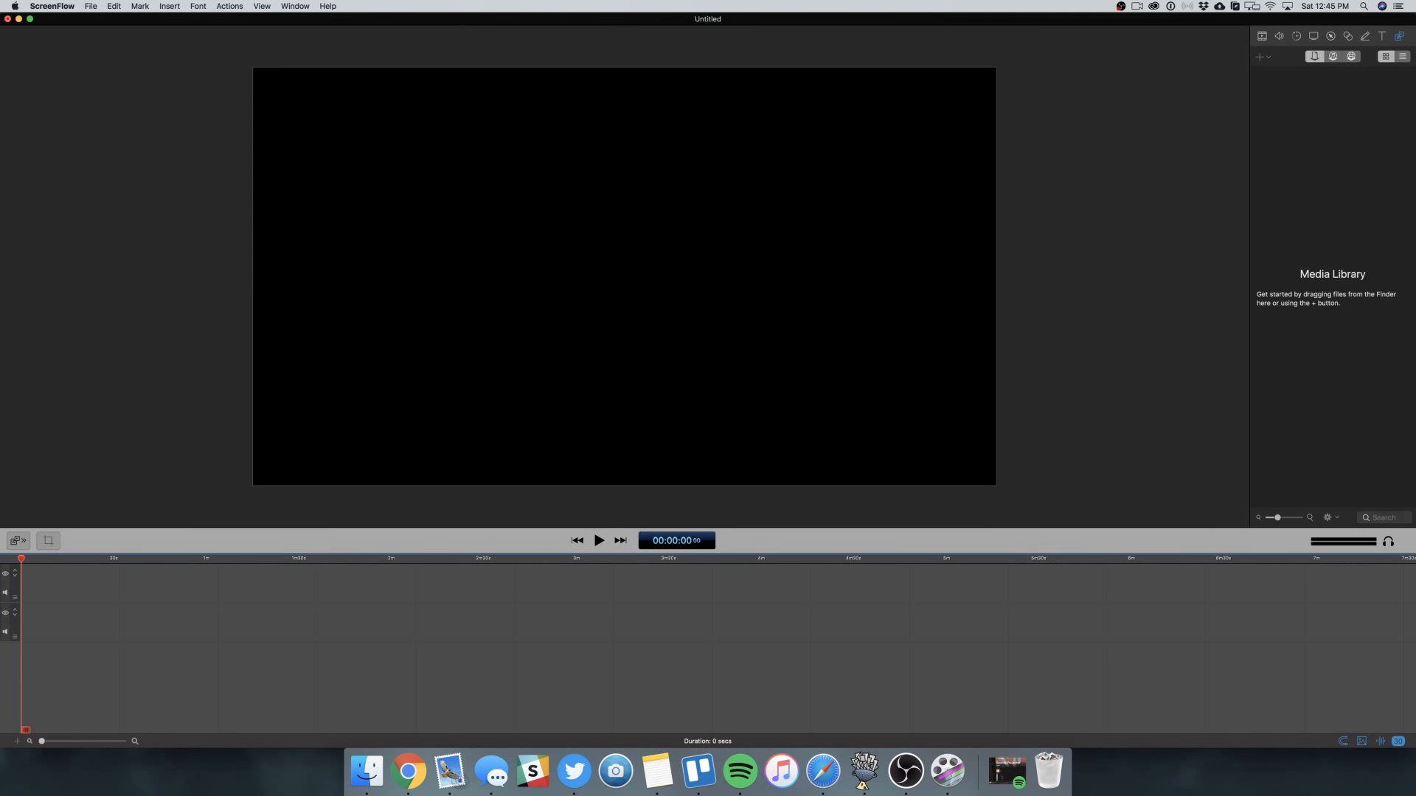
- Paste the Clap Stomp Commercial music clip into the empty timeline and extend its end to the full length, about 15 seconds
key(super+v)
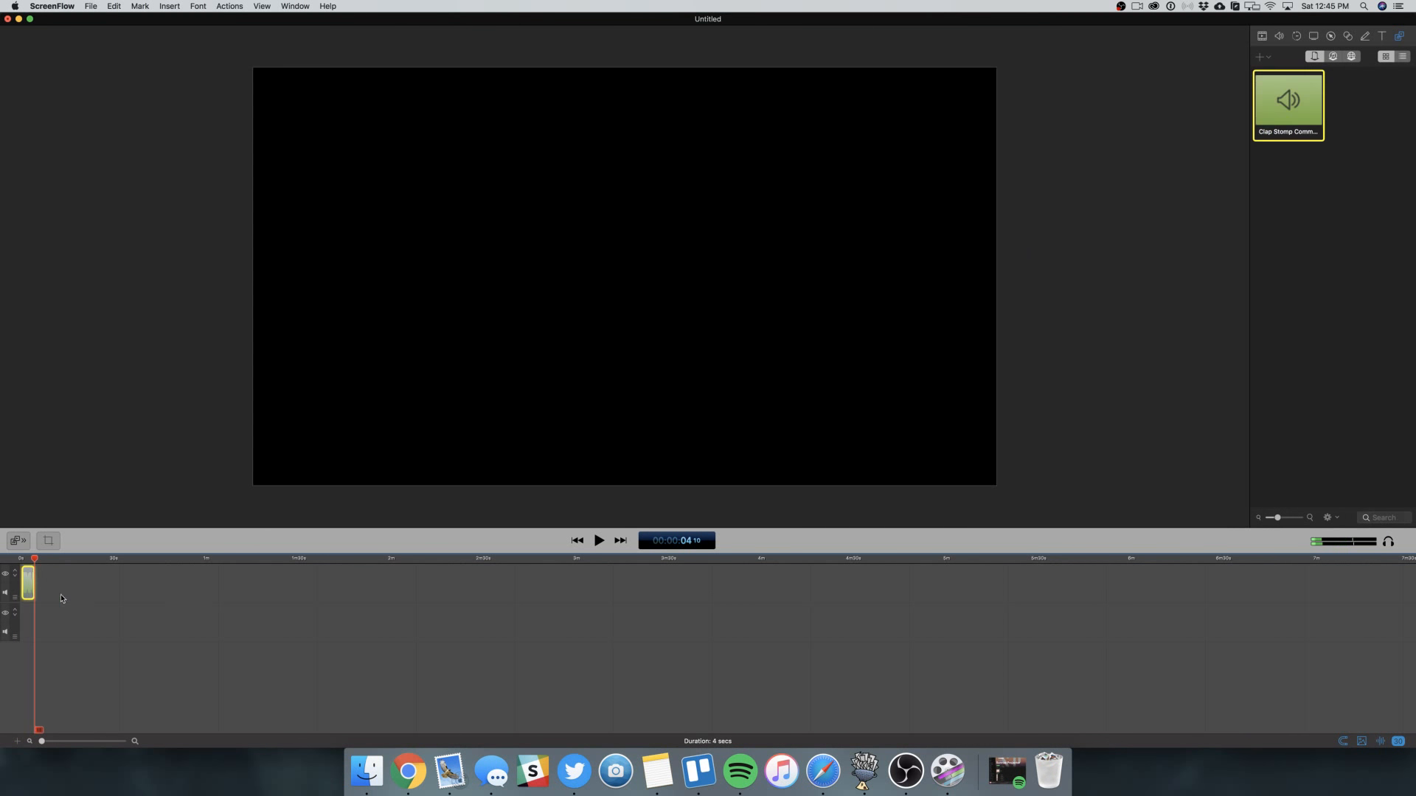
drag(34, 587, 806, 573)
click(353, 627)
scroll(353, 628, up, 10)
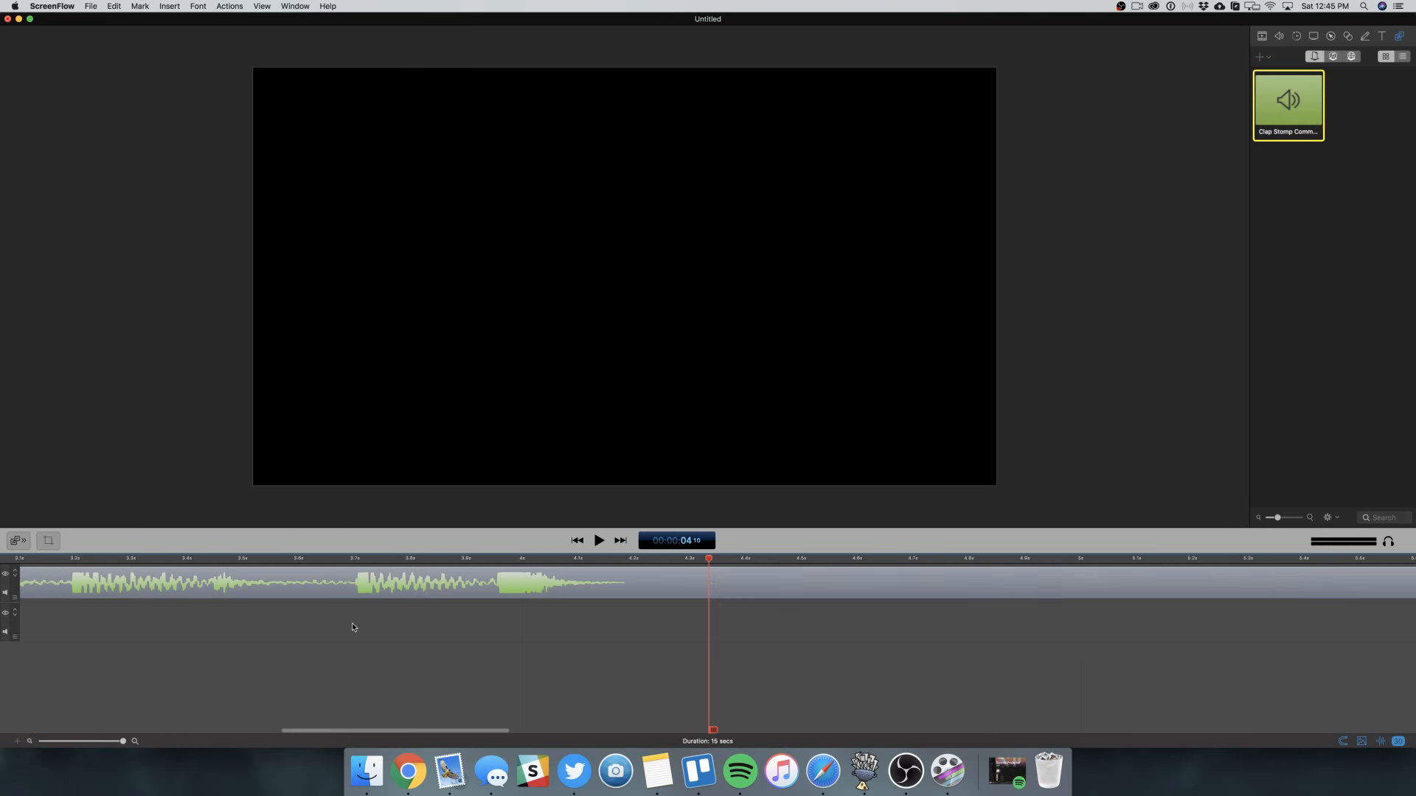
scroll(353, 628, down, 5)
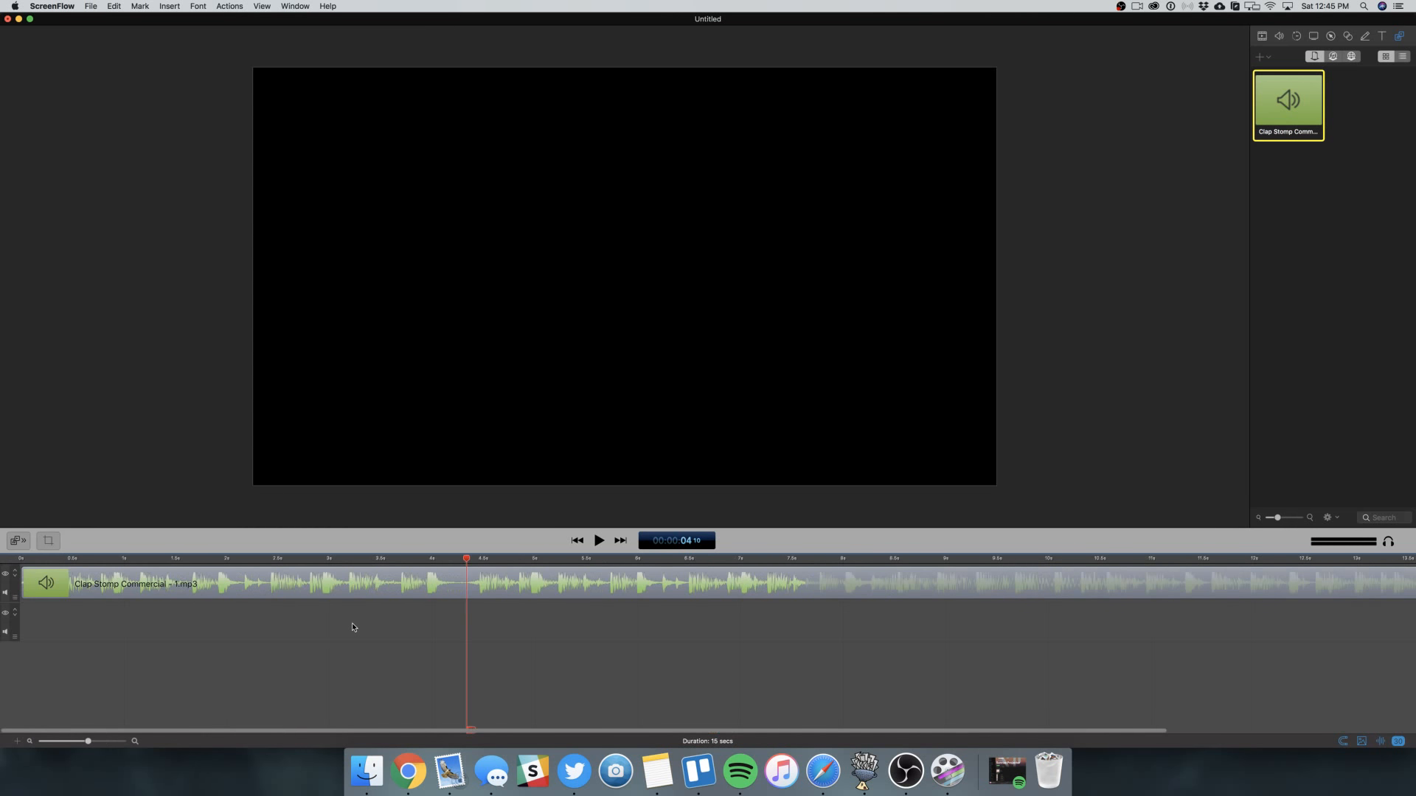
- Move the music clip down to the second track and return the playhead to the start of the timeline
scroll(353, 628, down, 2)
drag(148, 589, 150, 629)
click(24, 561)
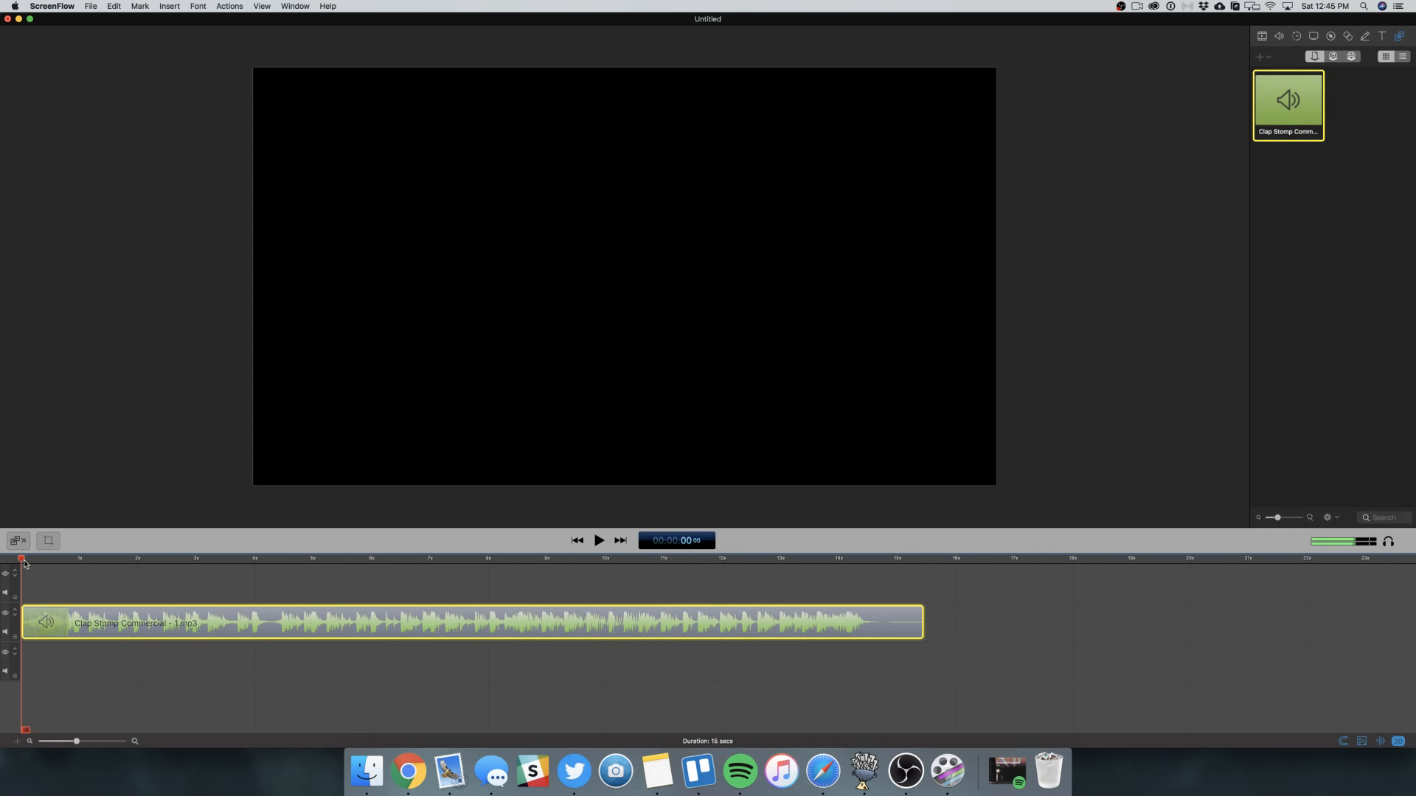
click(105, 594)
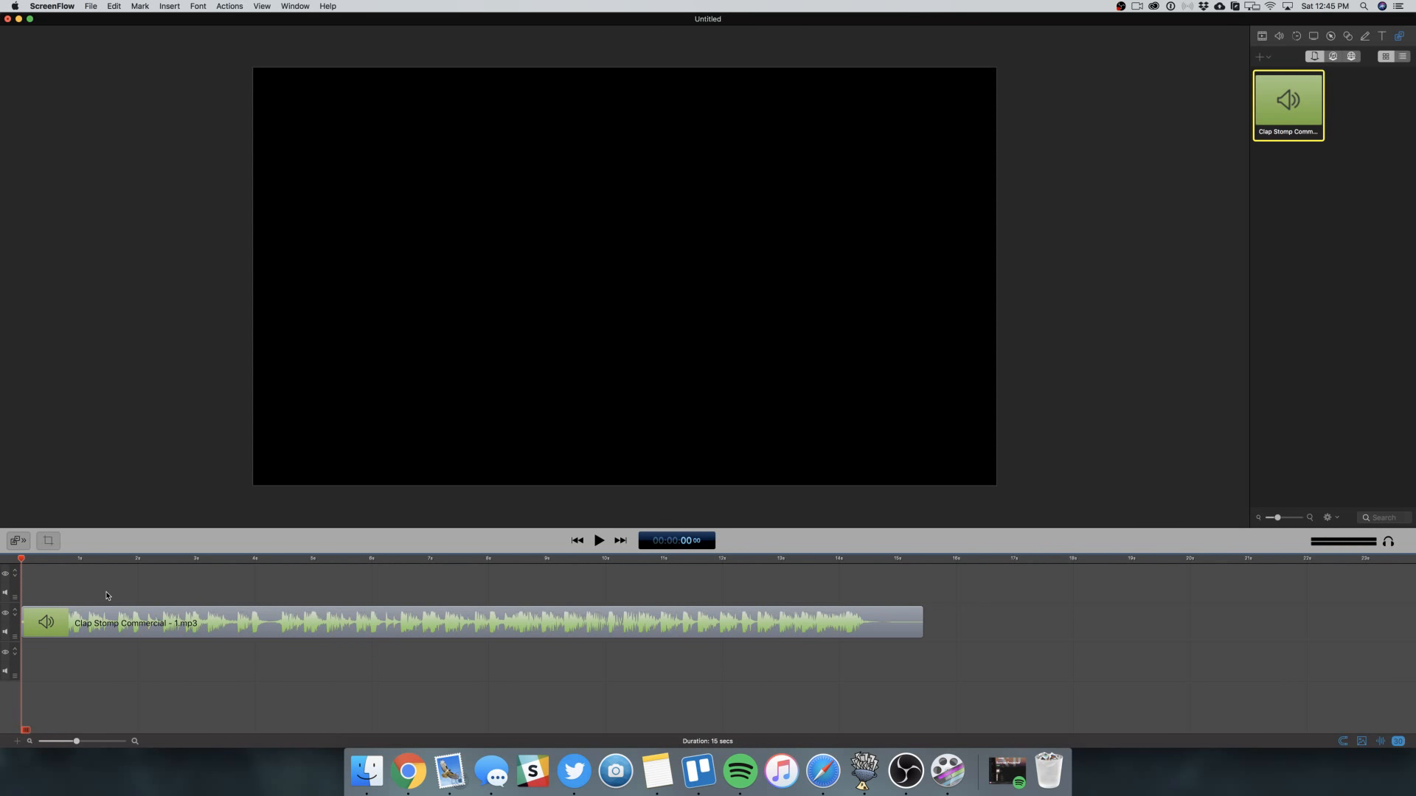
- Show the music clip's audio properties and mute the track that holds it
click(30, 631)
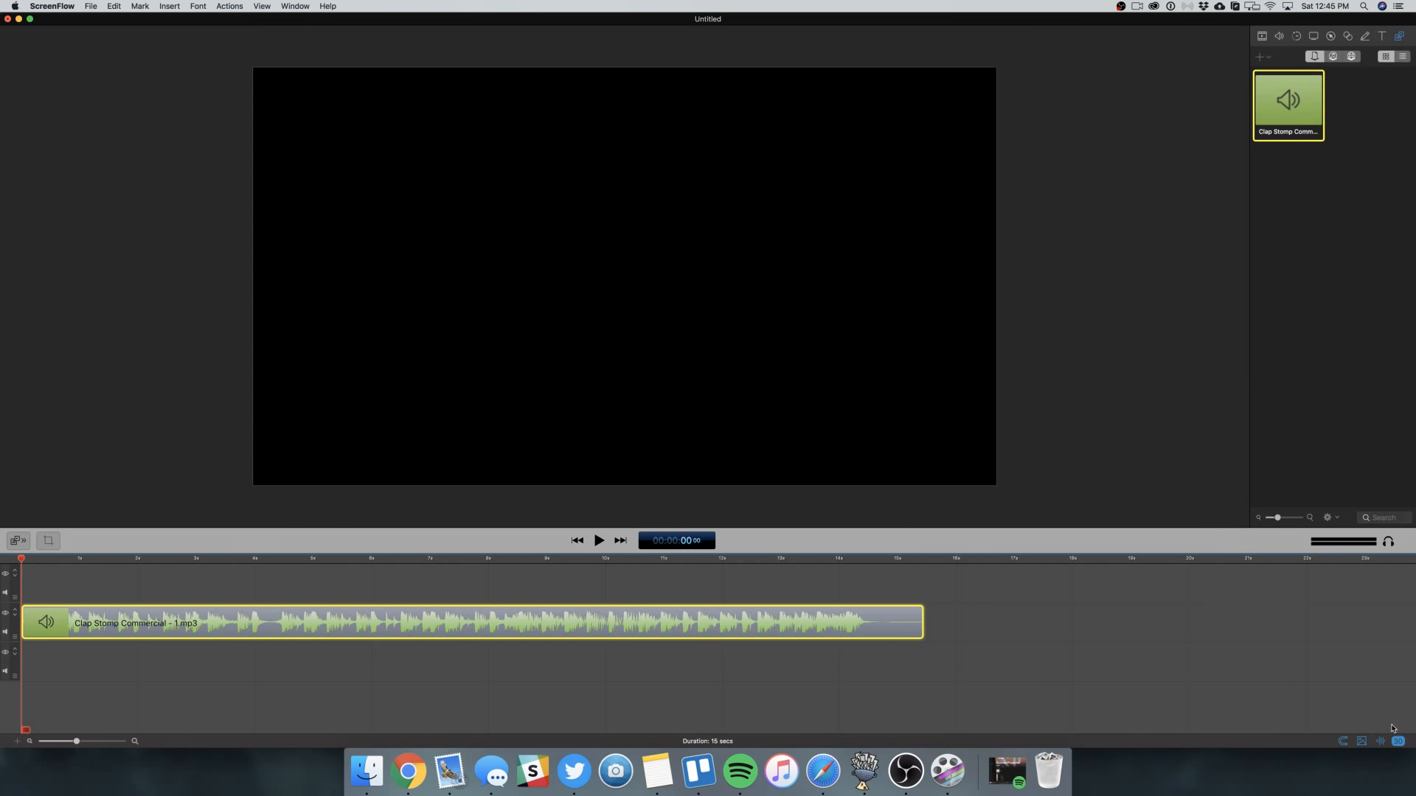
click(1279, 35)
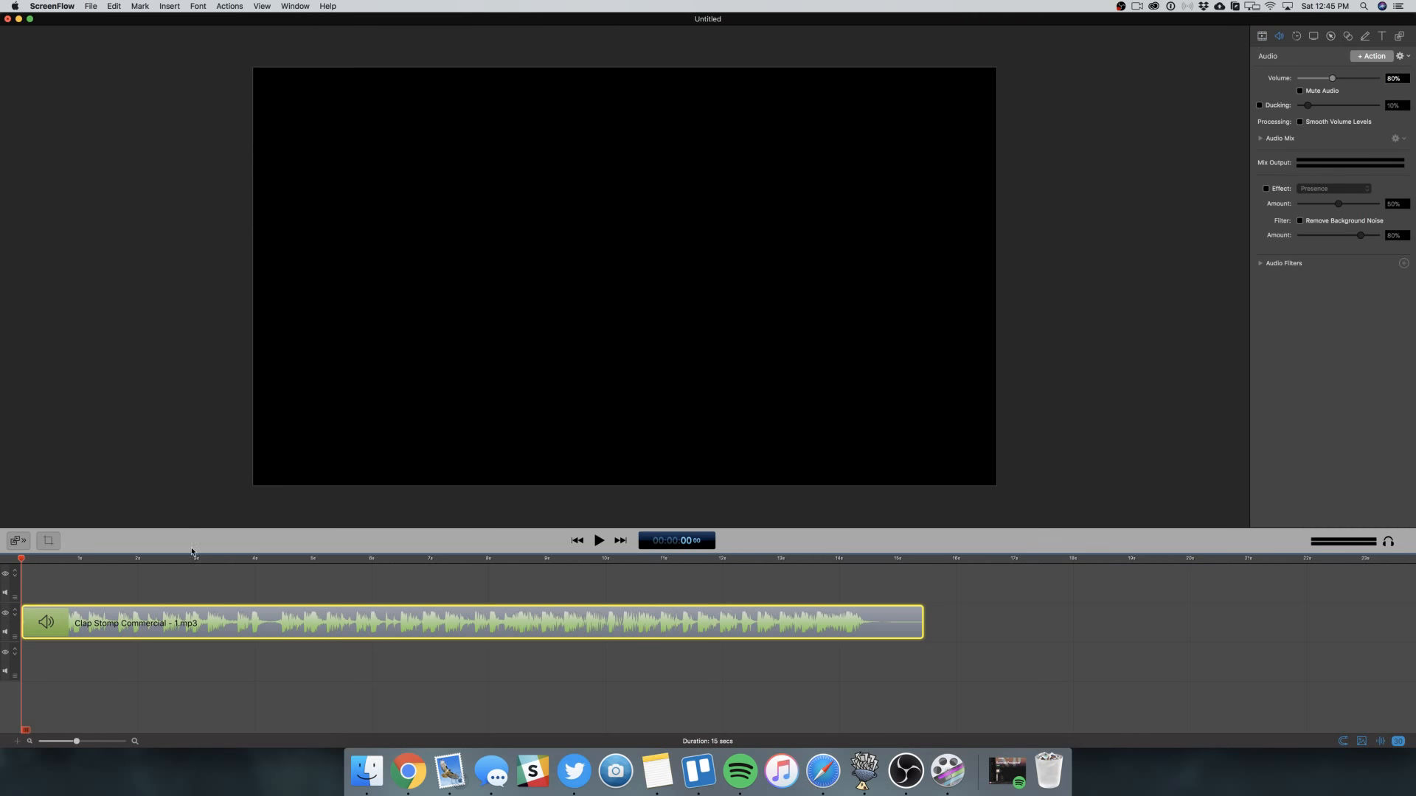
click(5, 632)
click(53, 640)
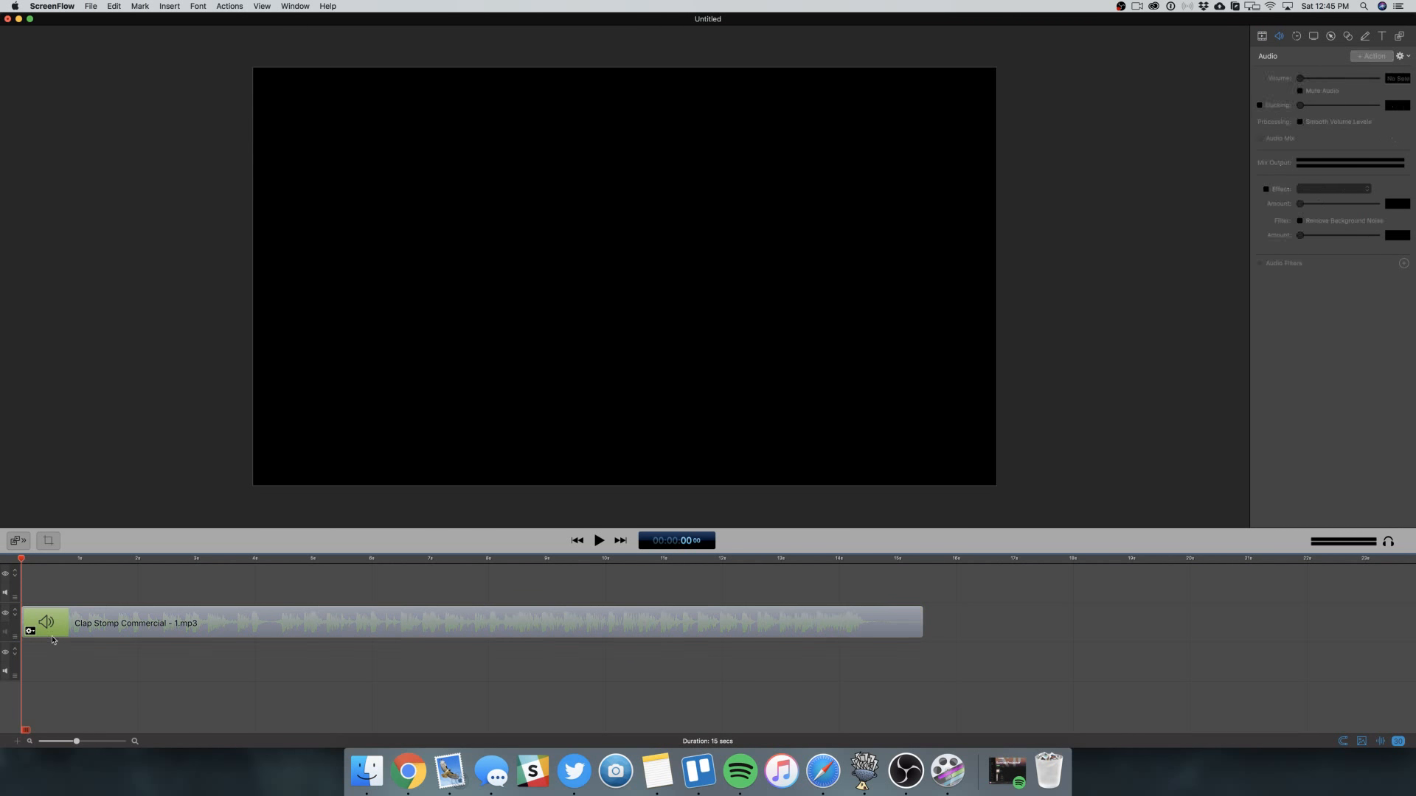
mouse_move(54, 632)
mouse_down()
mouse_move(58, 652)
mouse_move(39, 640)
mouse_up()
click(63, 601)
- Scrub the muted music timeline to about 3 seconds and back to the beginning
drag(36, 564, 204, 561)
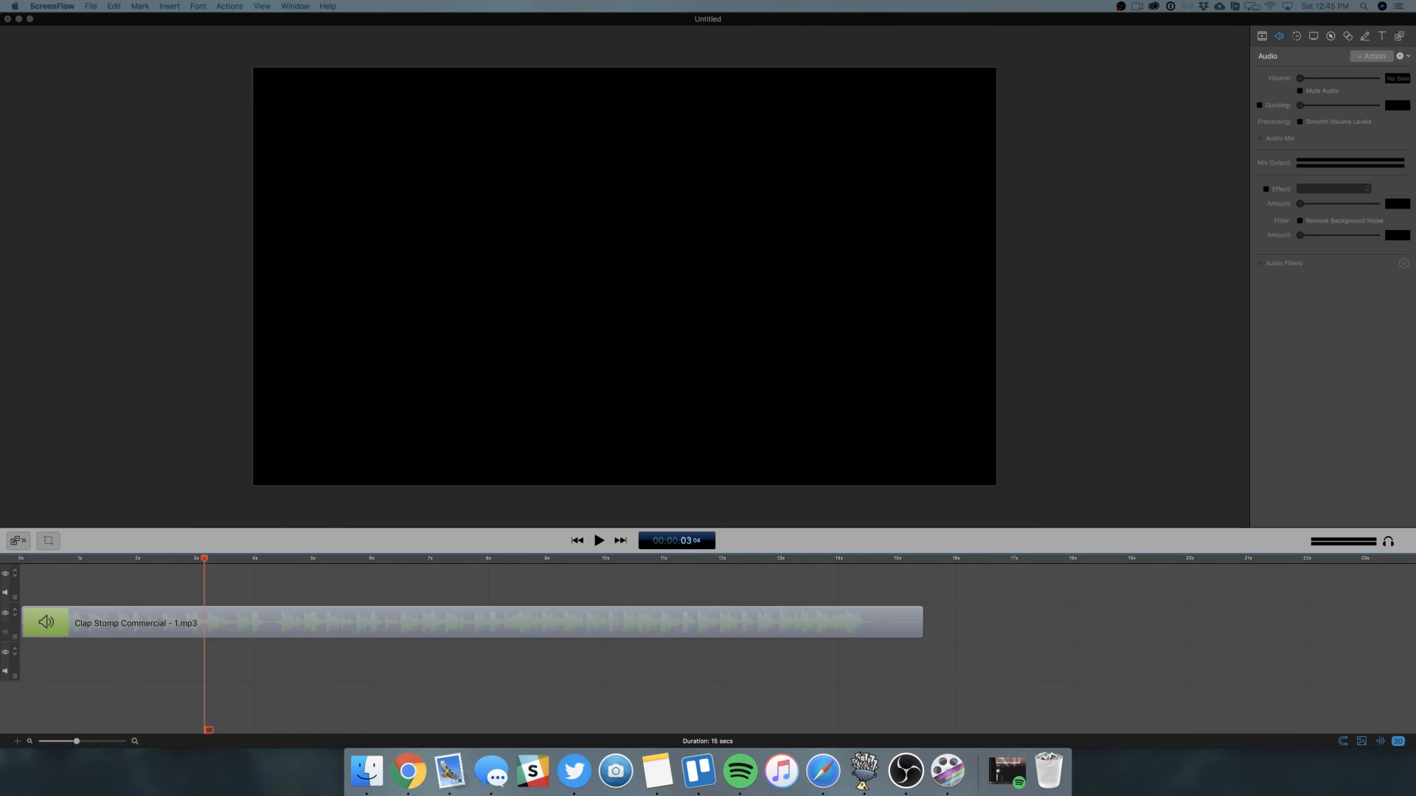
drag(205, 559, 21, 561)
click(300, 591)
key(super+equal)
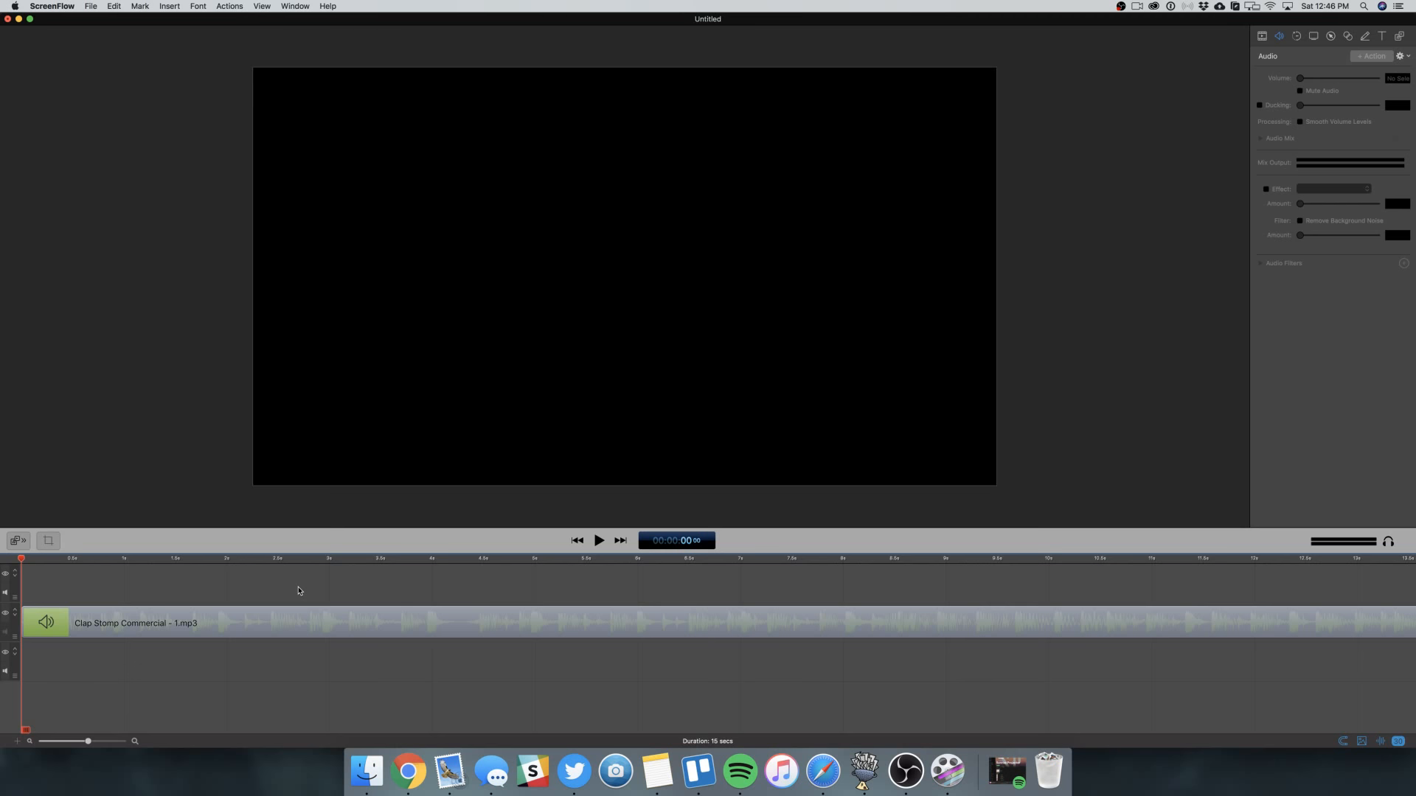
key(super+minus)
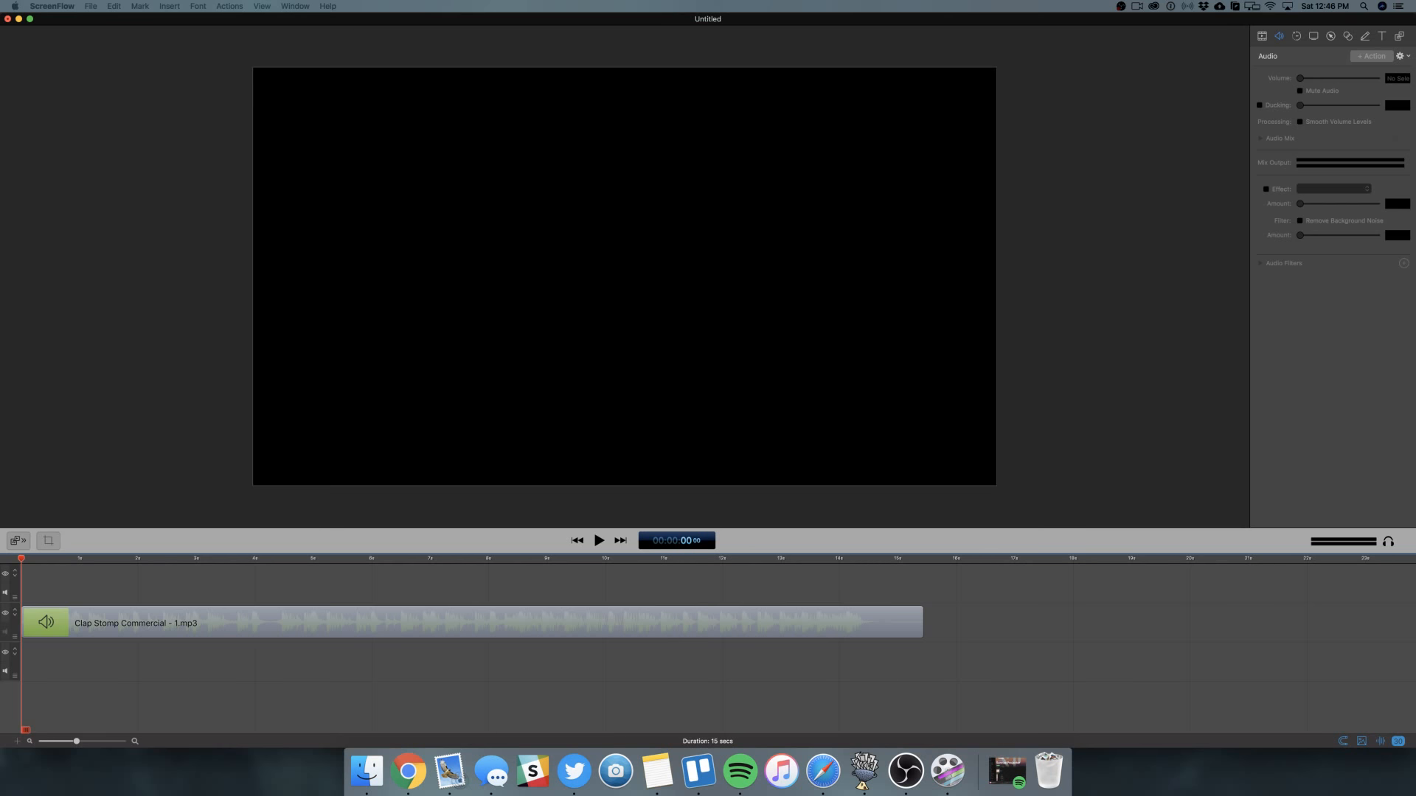
drag(258, 191, 1096, 27)
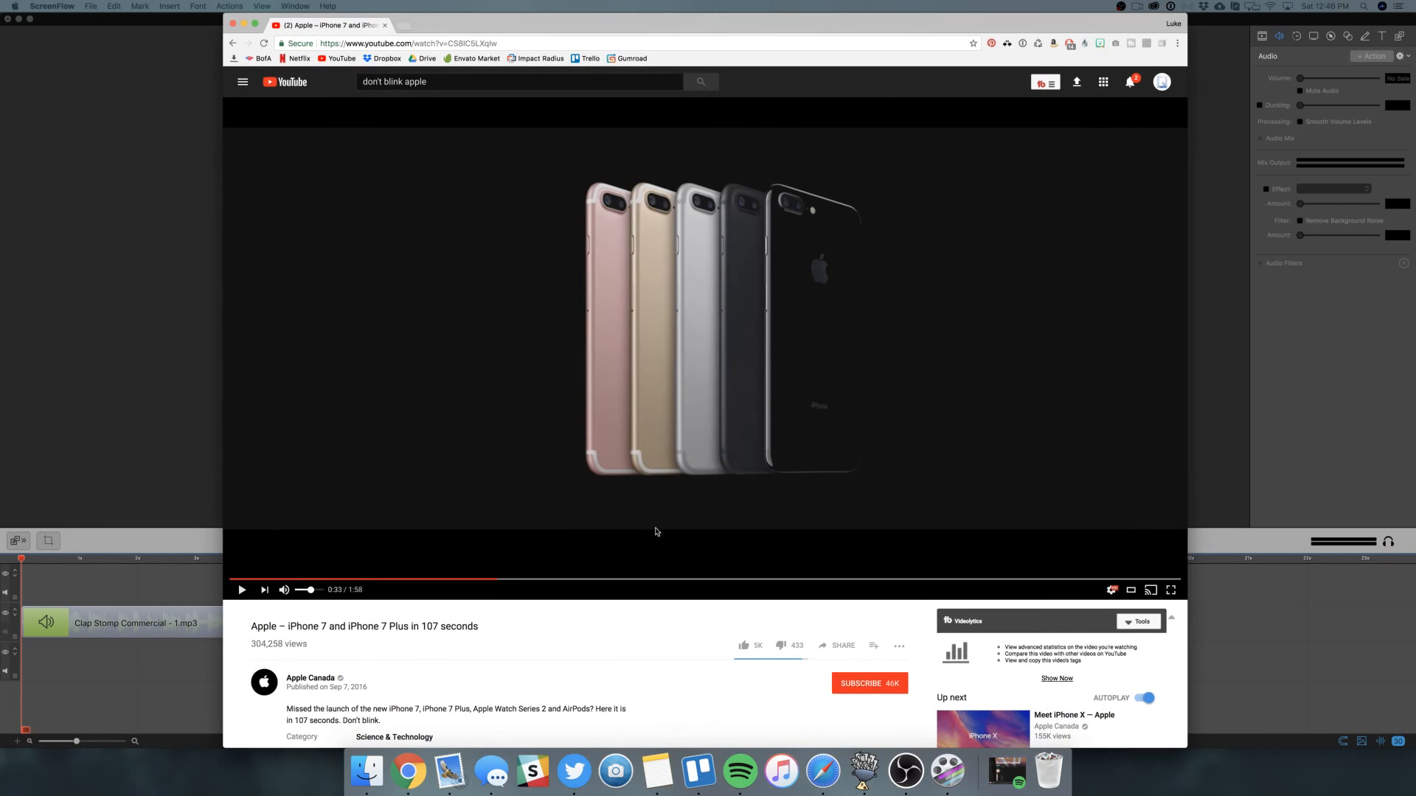
click(487, 579)
click(283, 590)
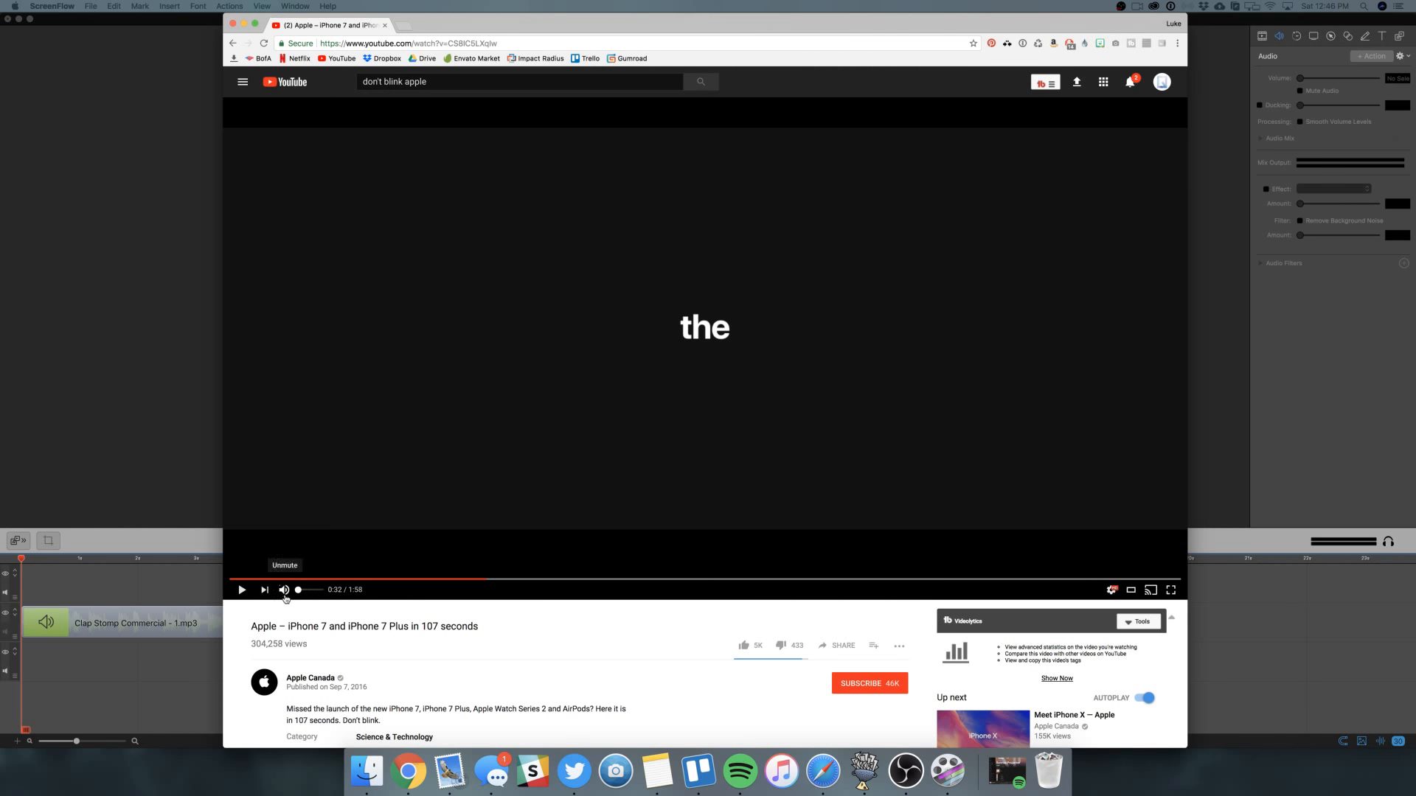
click(242, 590)
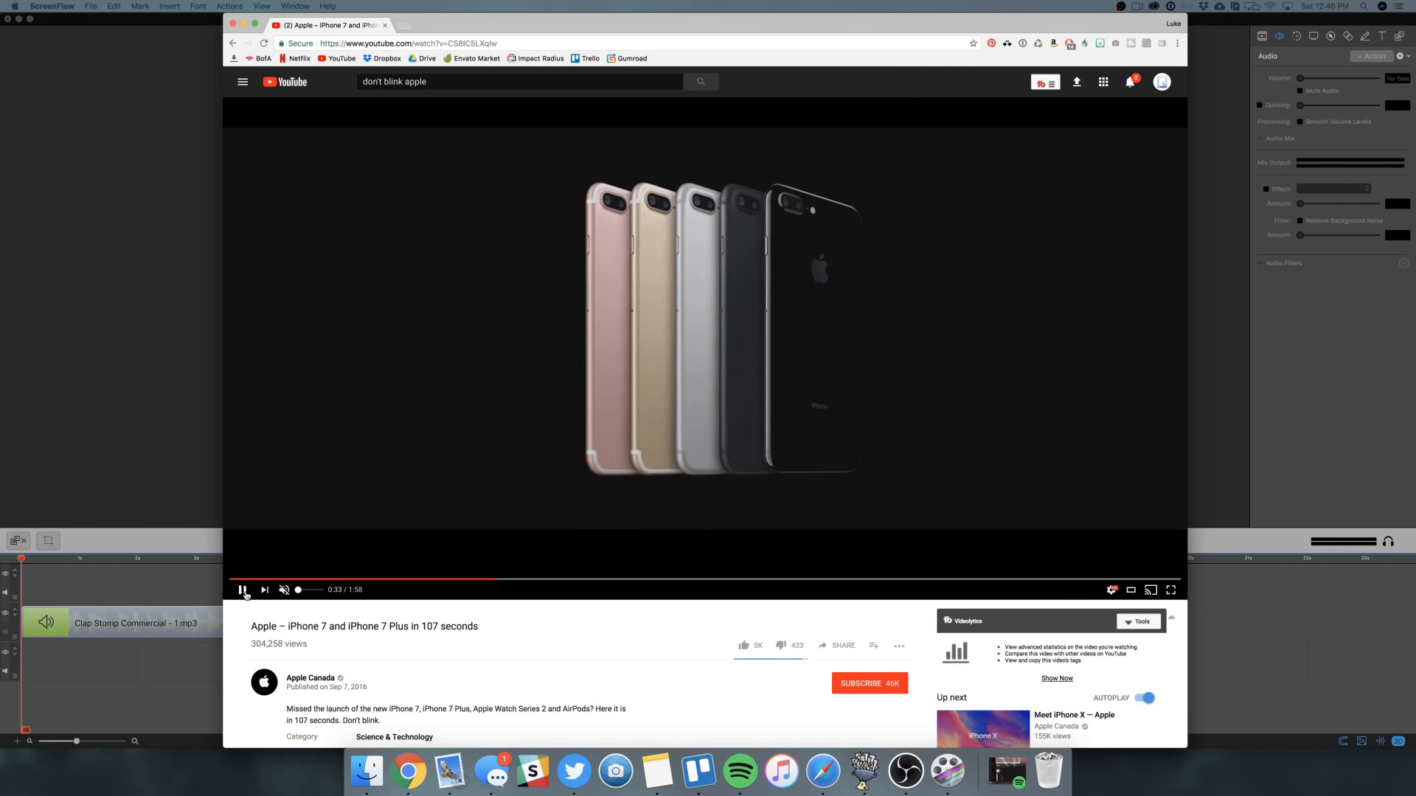
click(243, 590)
click(497, 583)
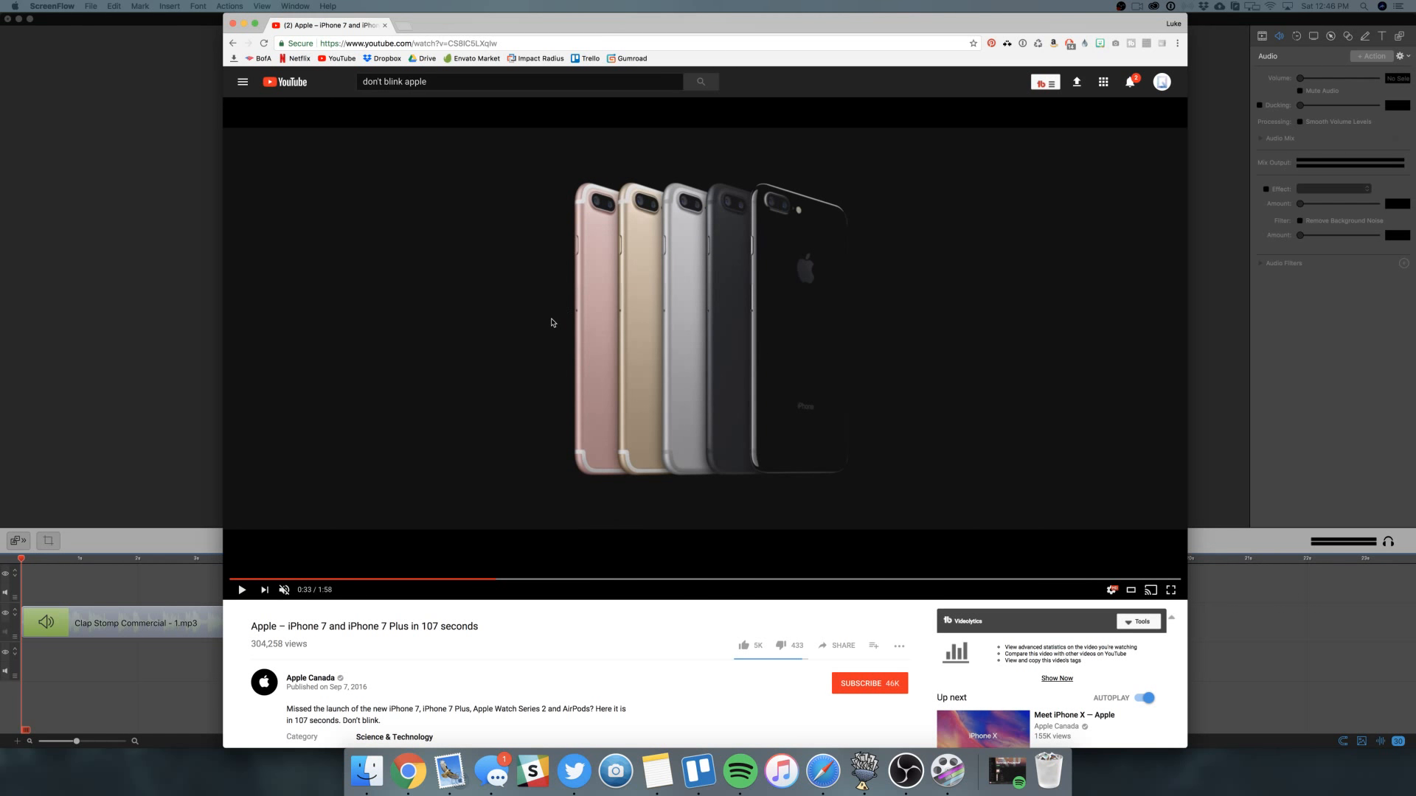
- Replay the segment from the word "lineup" at 0:32 to the row of phones, and return to the new ScreenFlow project
click(487, 586)
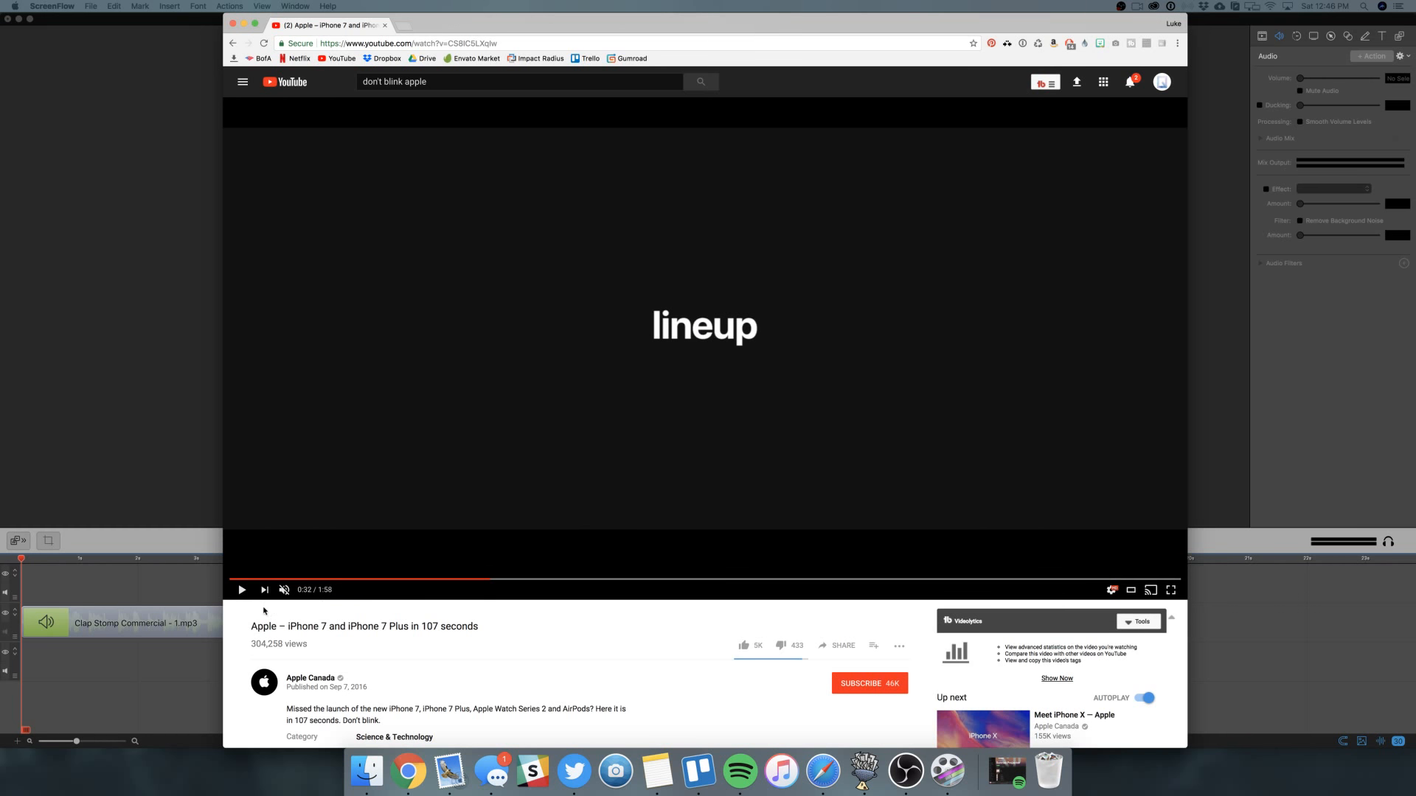
click(242, 590)
click(243, 591)
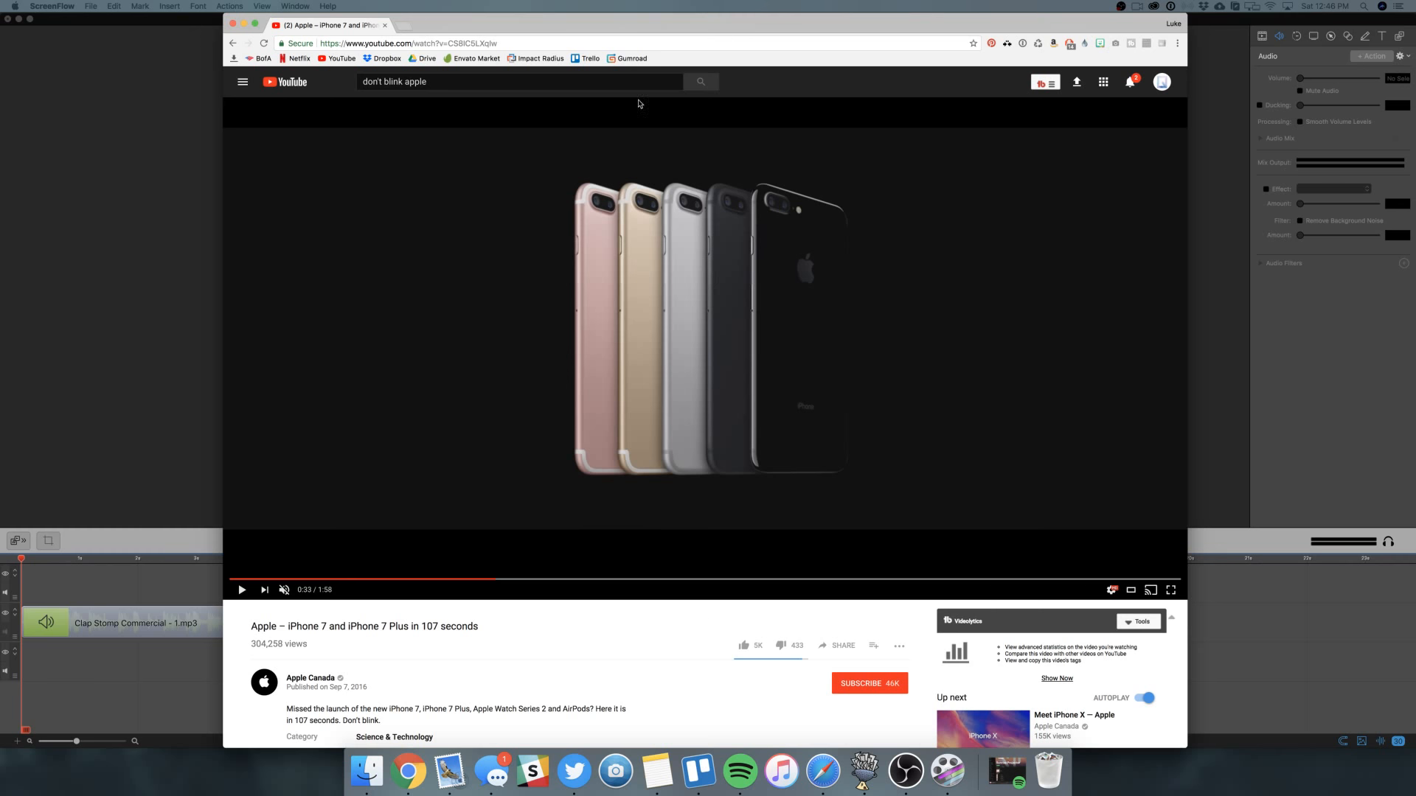
drag(261, 21, 0, 178)
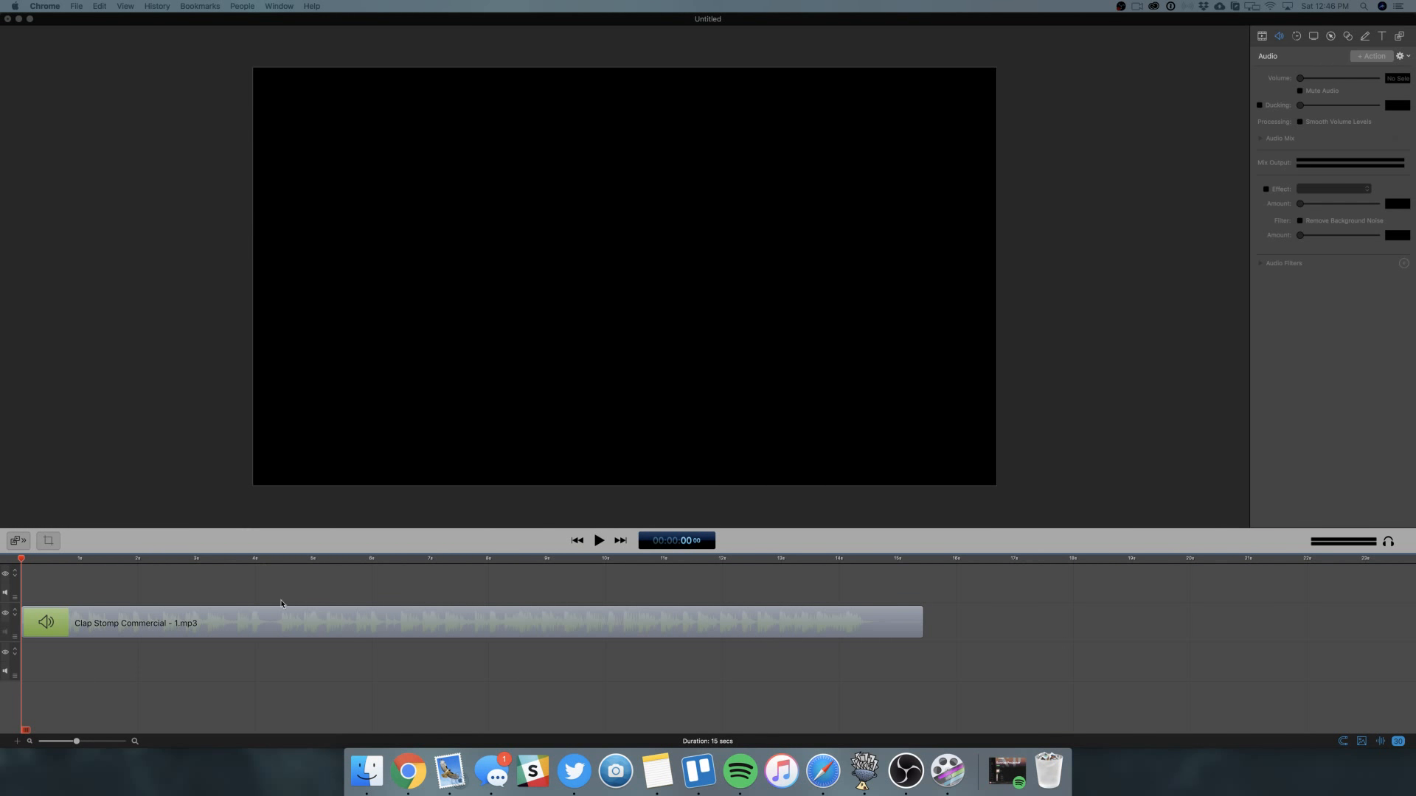
click(248, 587)
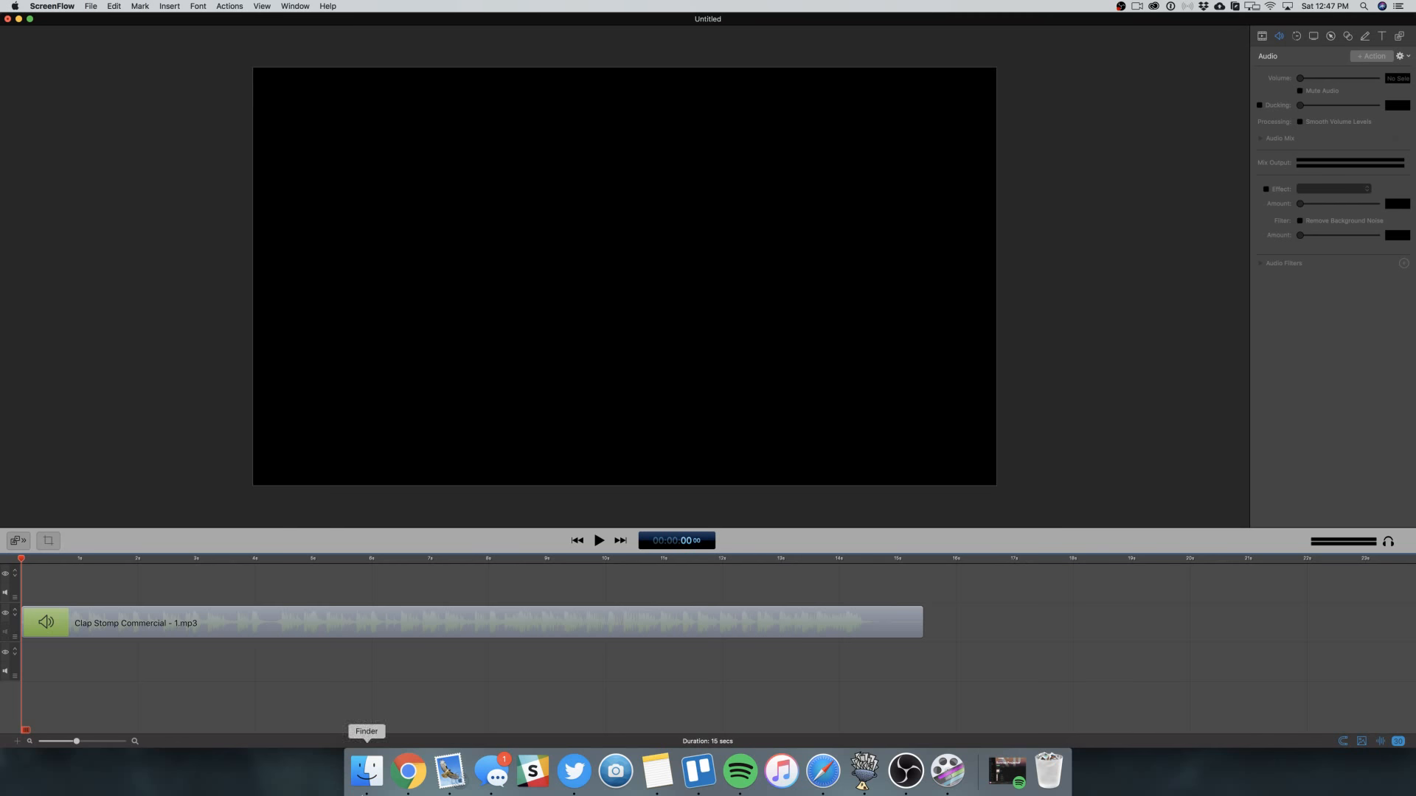
click(573, 771)
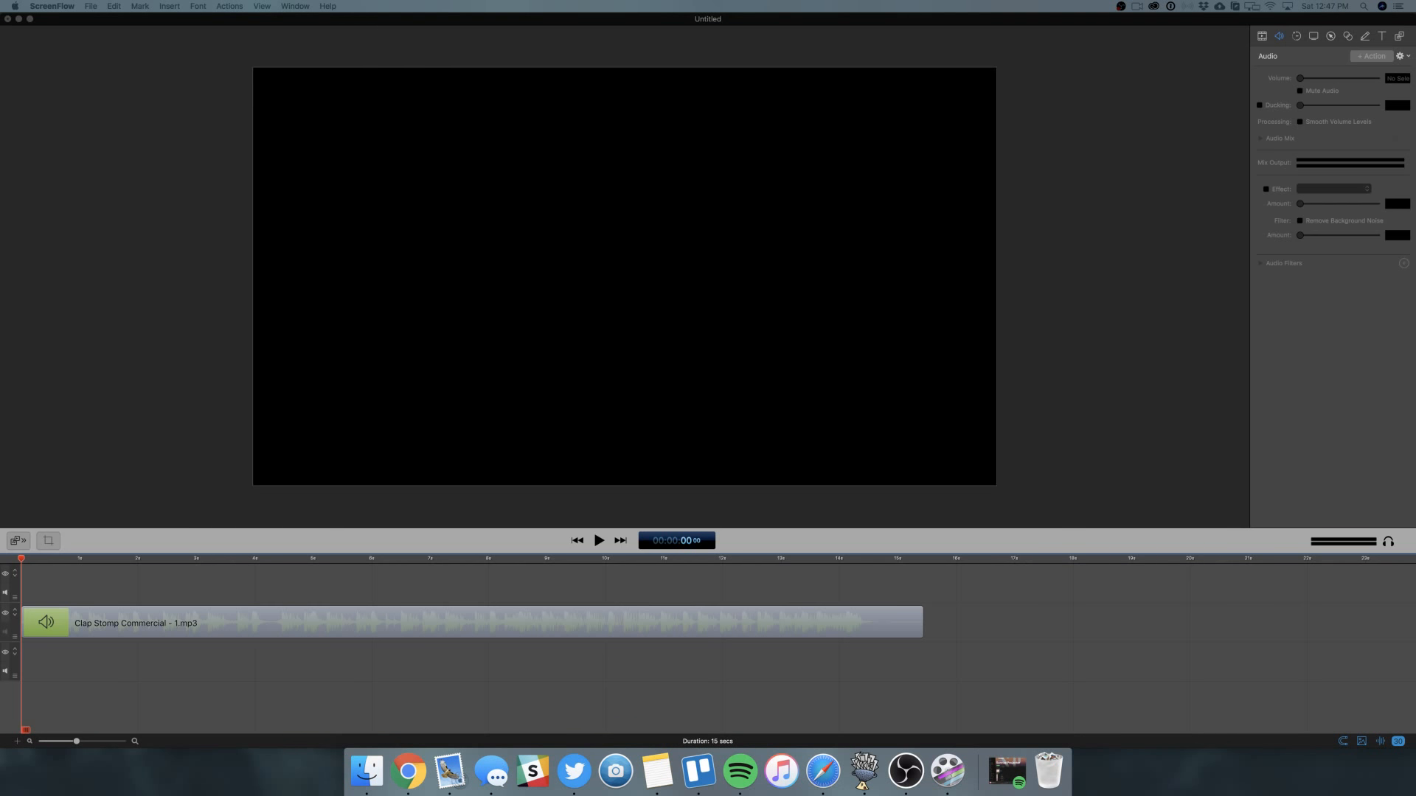
click(759, 657)
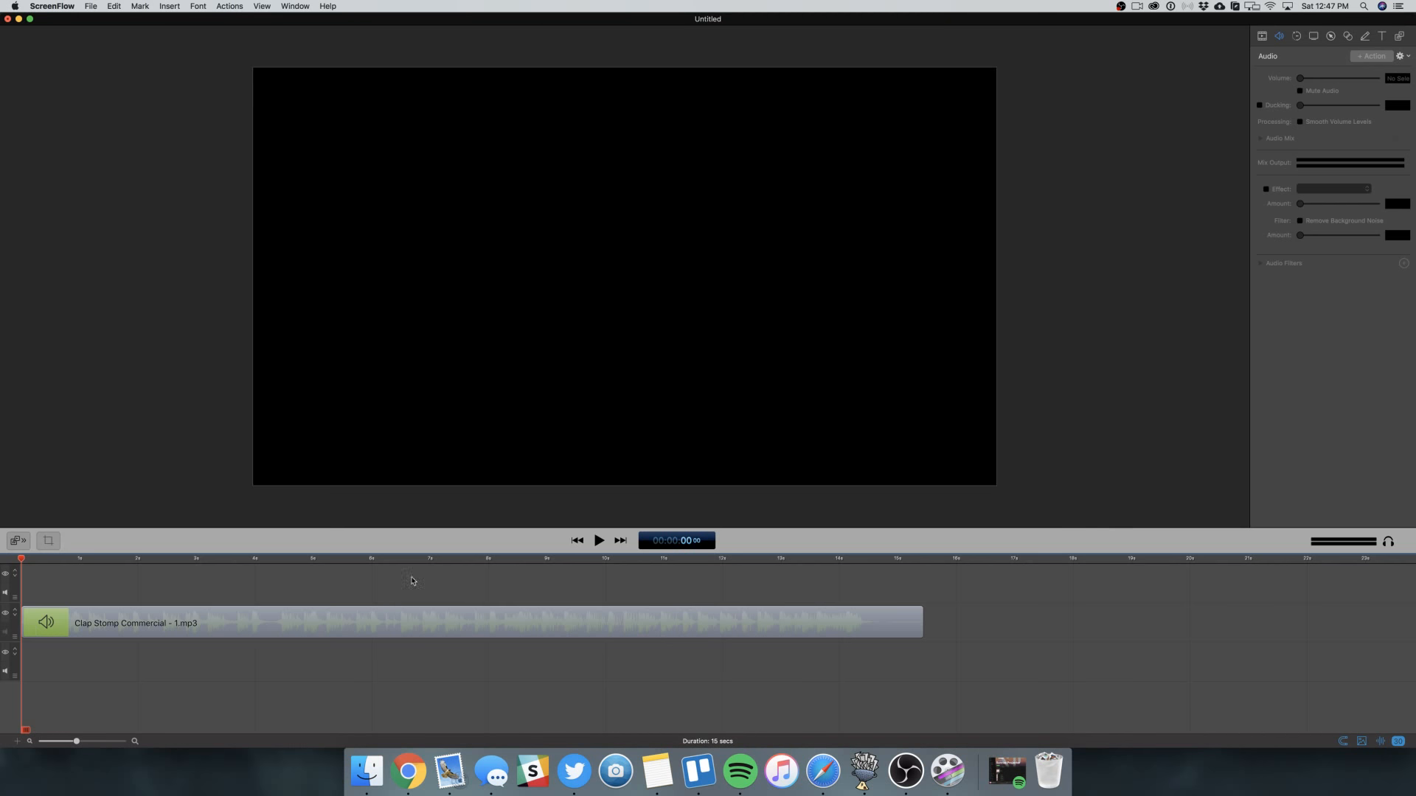
- Add a text clip at the start of the timeline, above the music, and select it
click(1382, 35)
click(1383, 56)
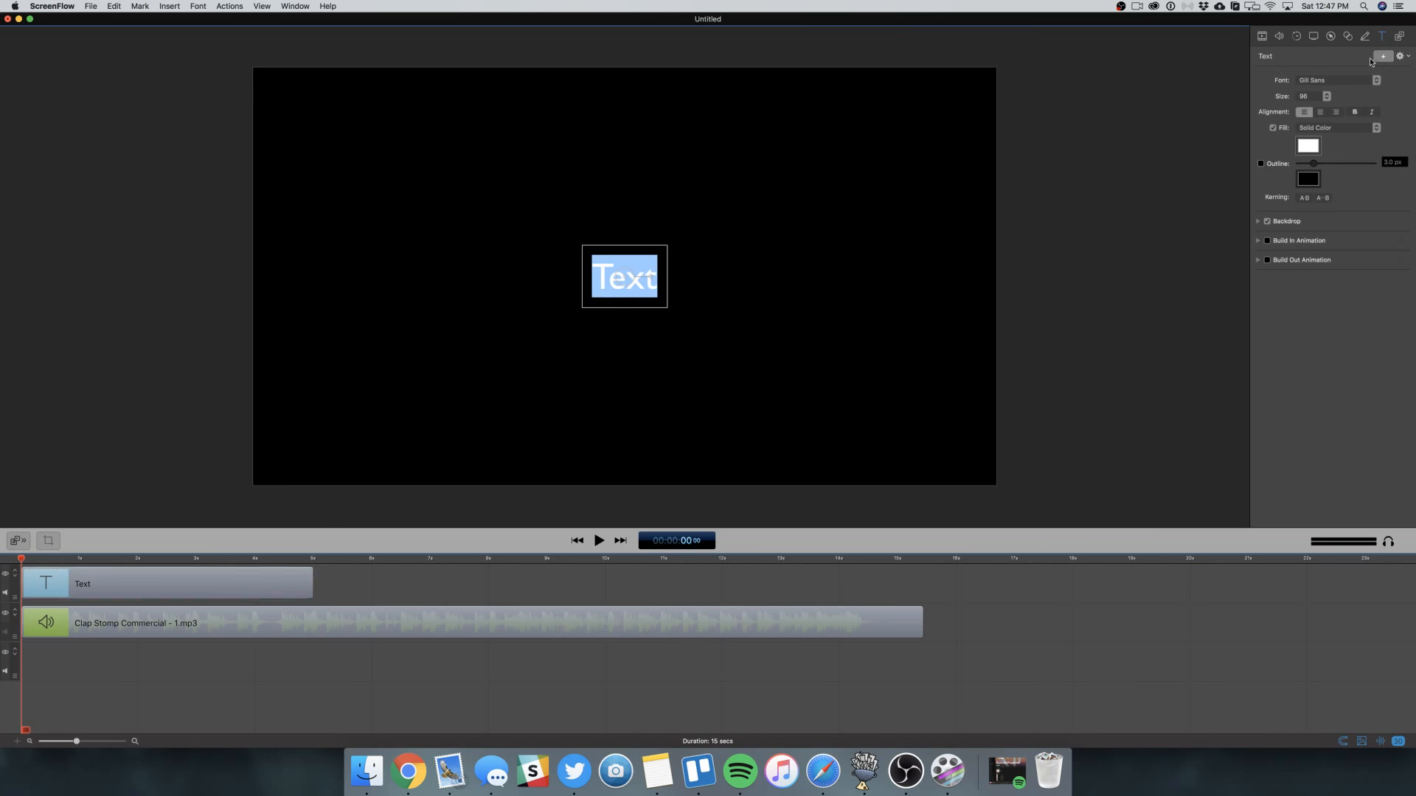
click(347, 579)
click(278, 582)
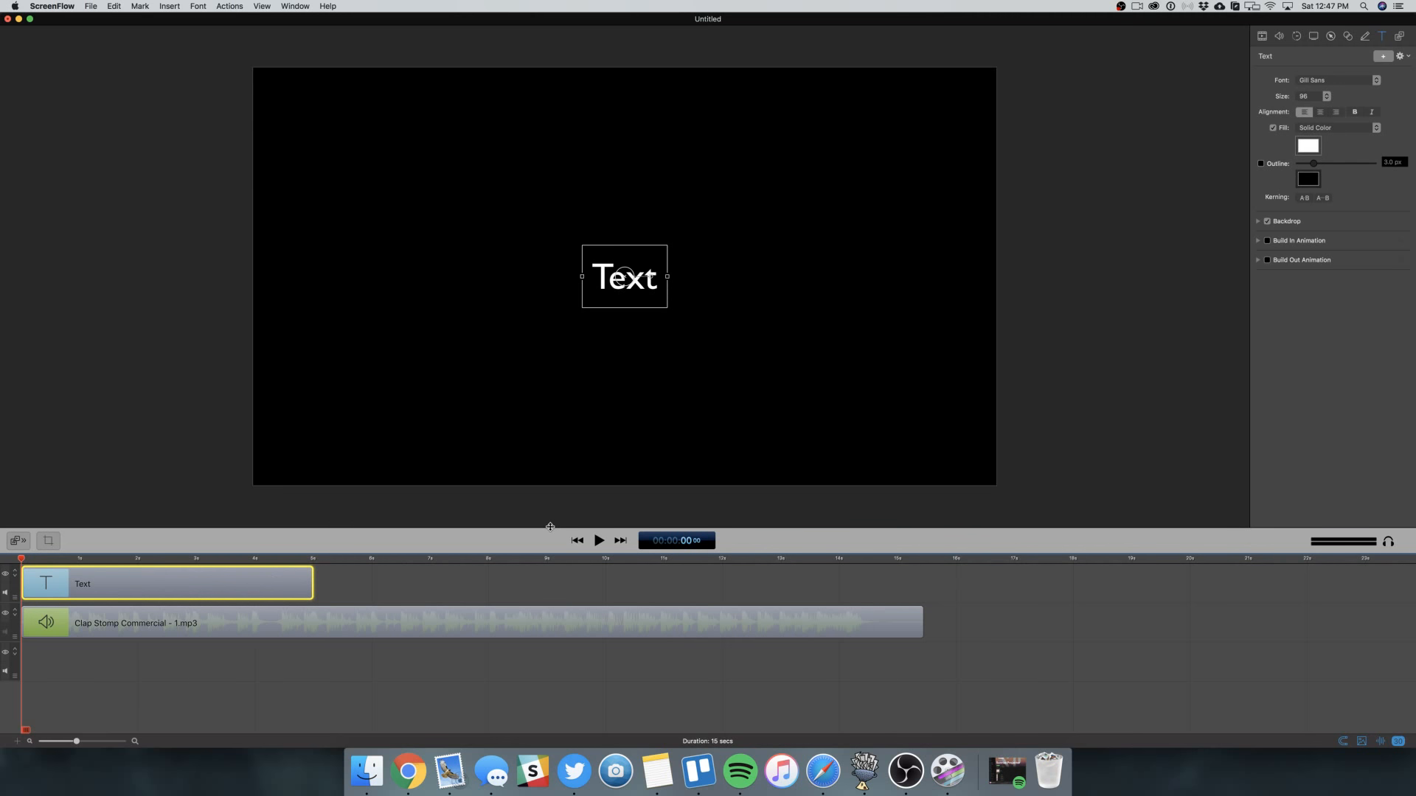
- Set the text clip's font to Proxima Nova
click(1019, 282)
click(665, 285)
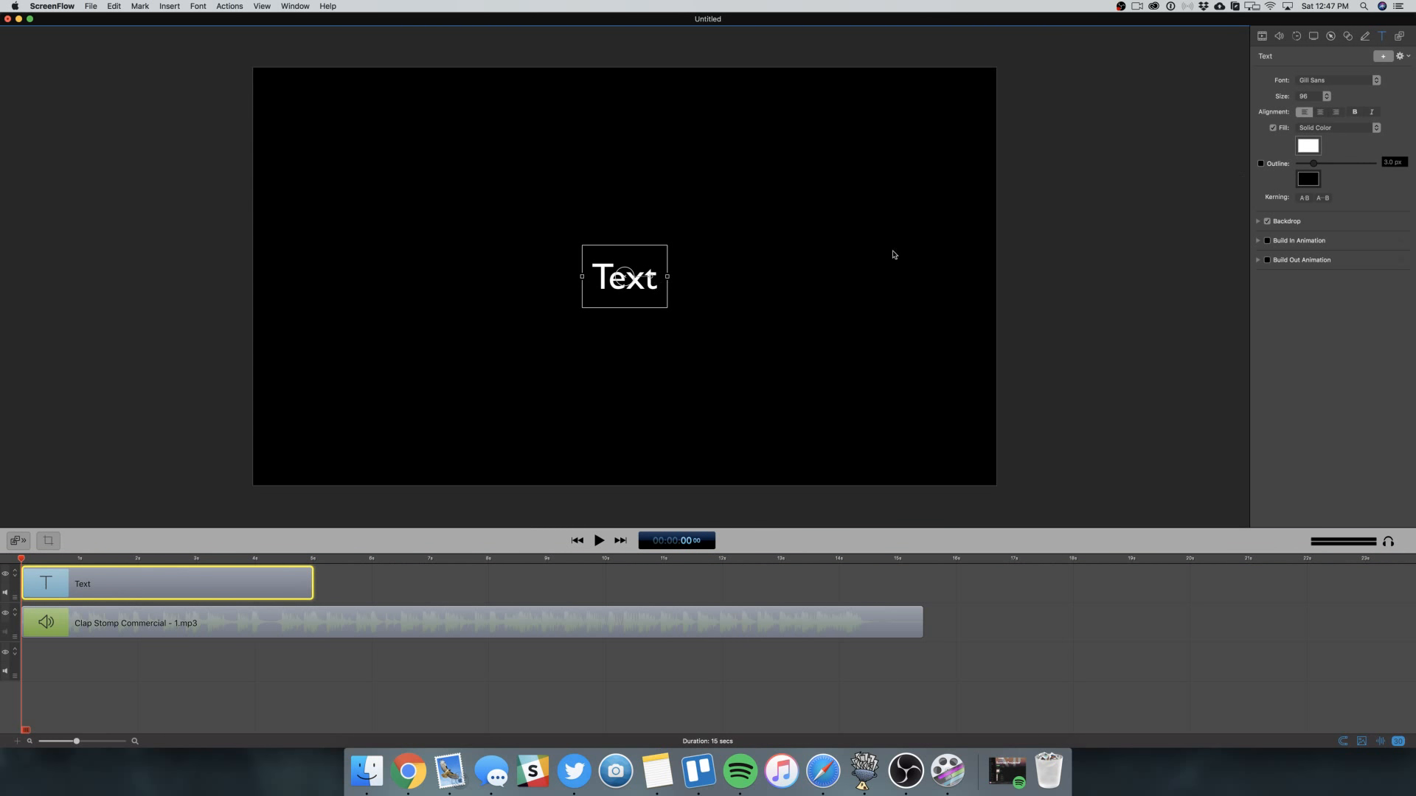
click(1322, 81)
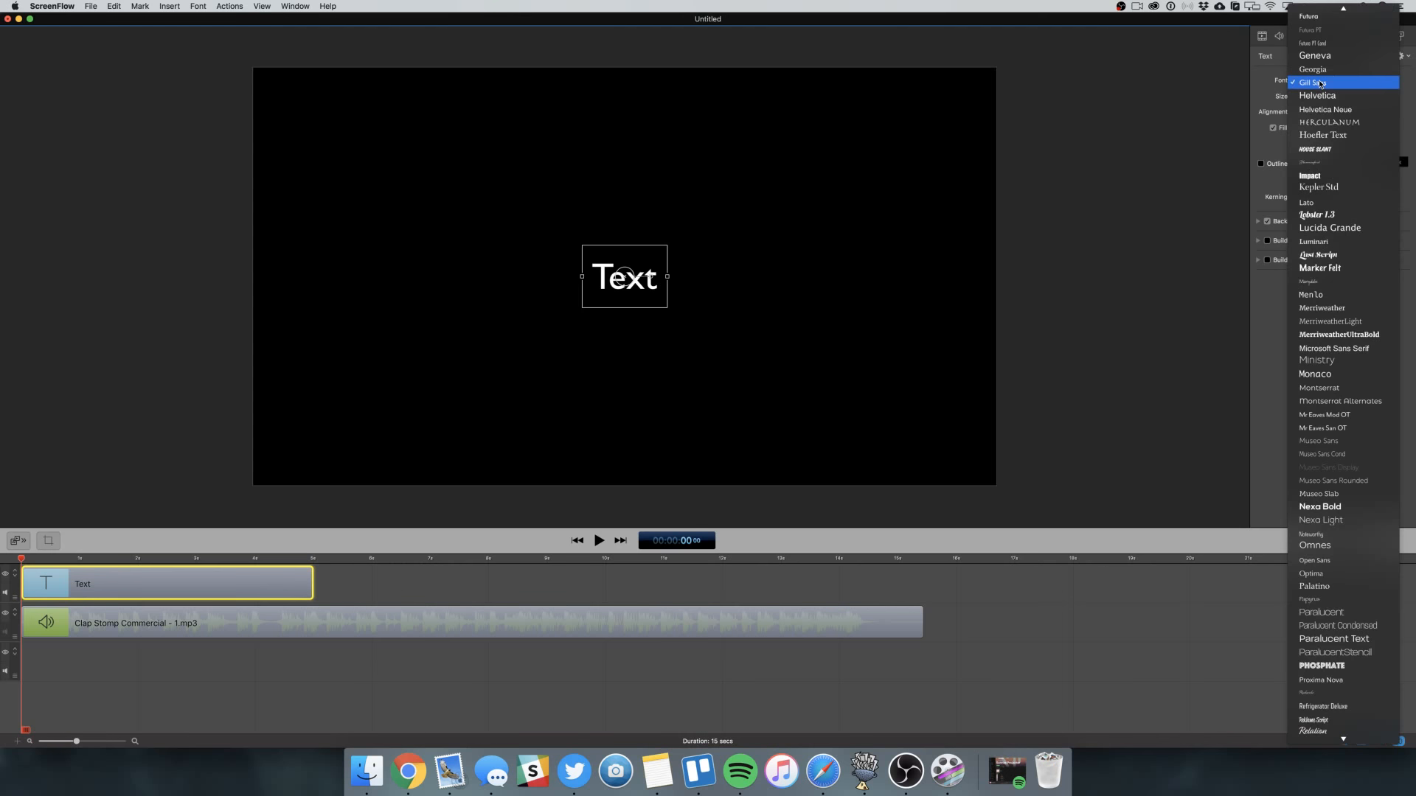
text(pro)
key(Return)
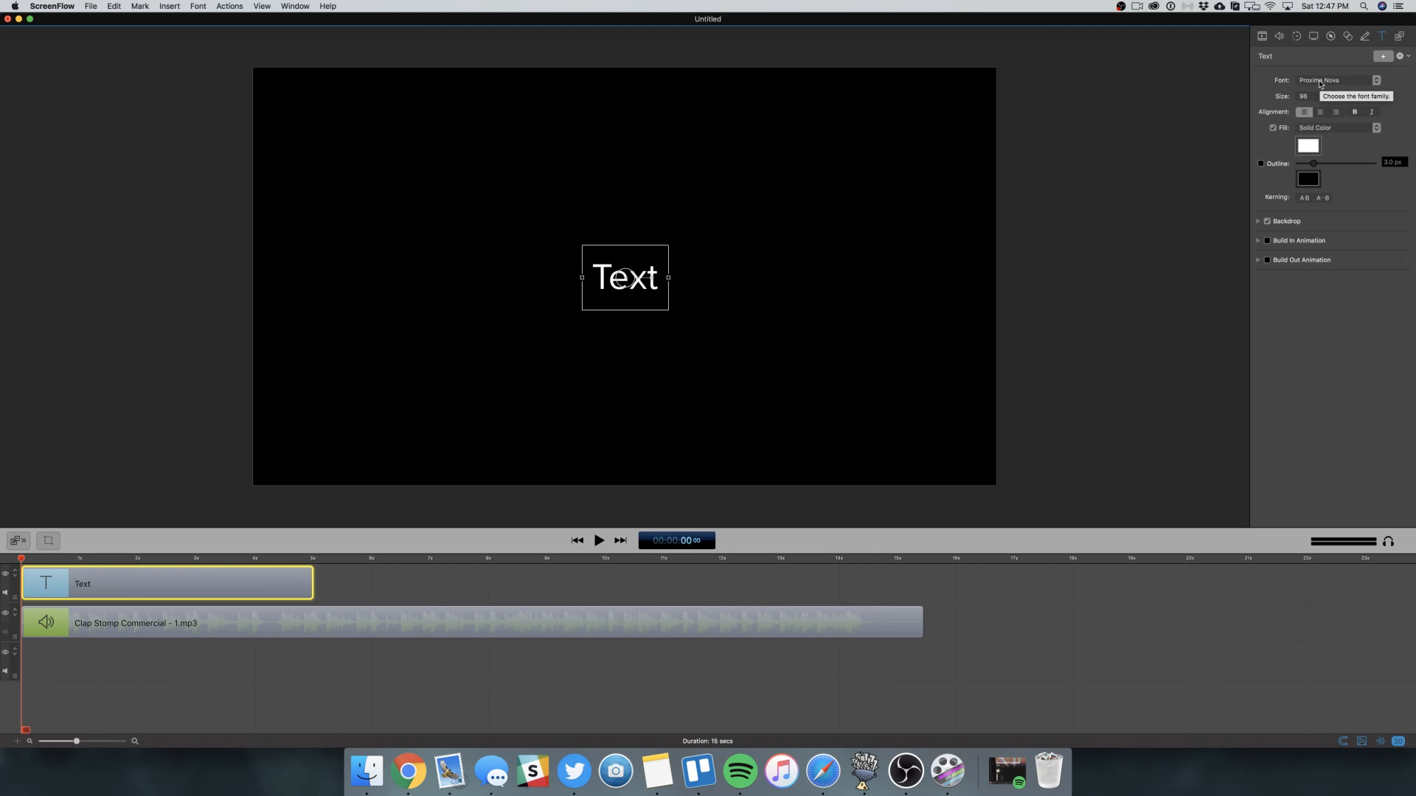
click(1320, 81)
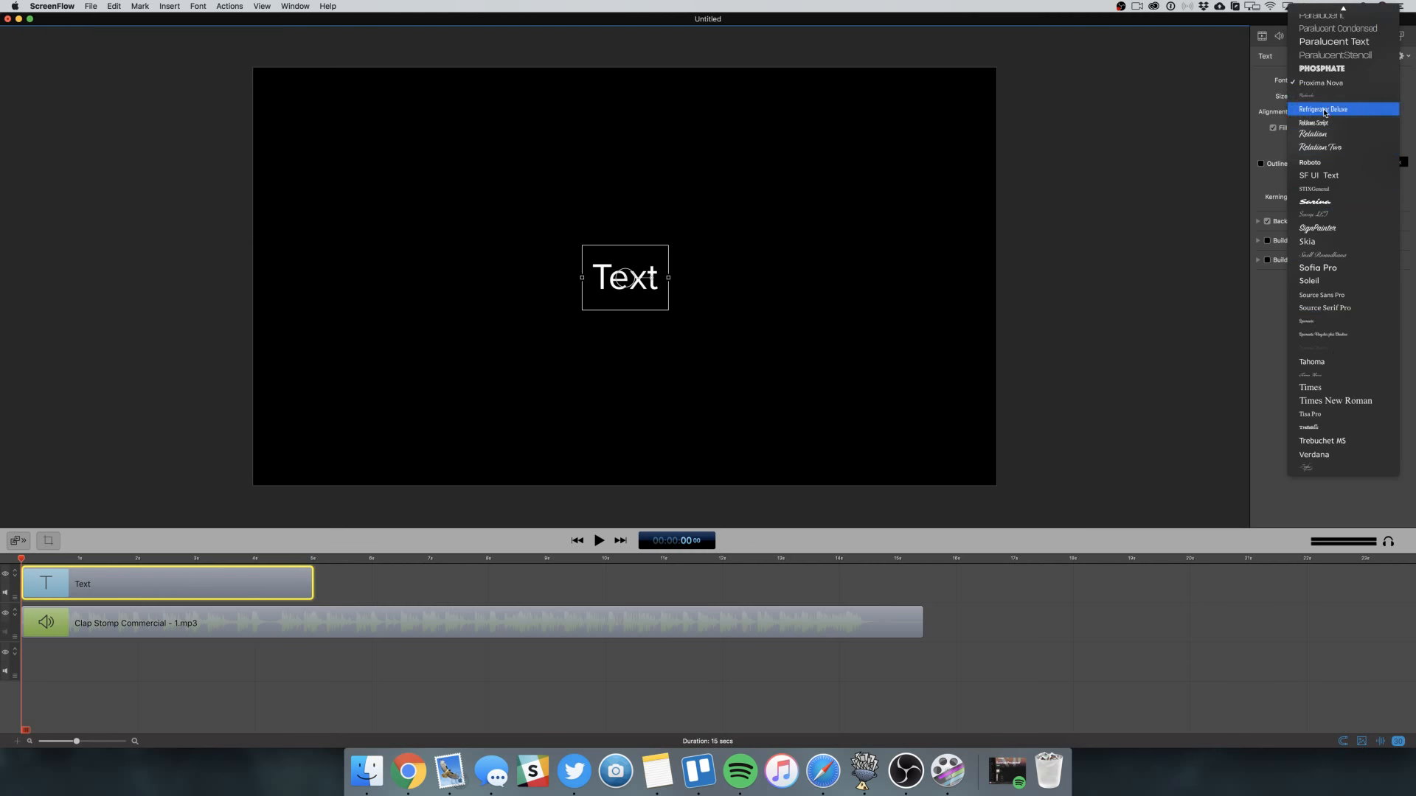
click(1277, 124)
- Open the full Fonts panel and place it beside the video canvas
click(1314, 97)
click(1314, 131)
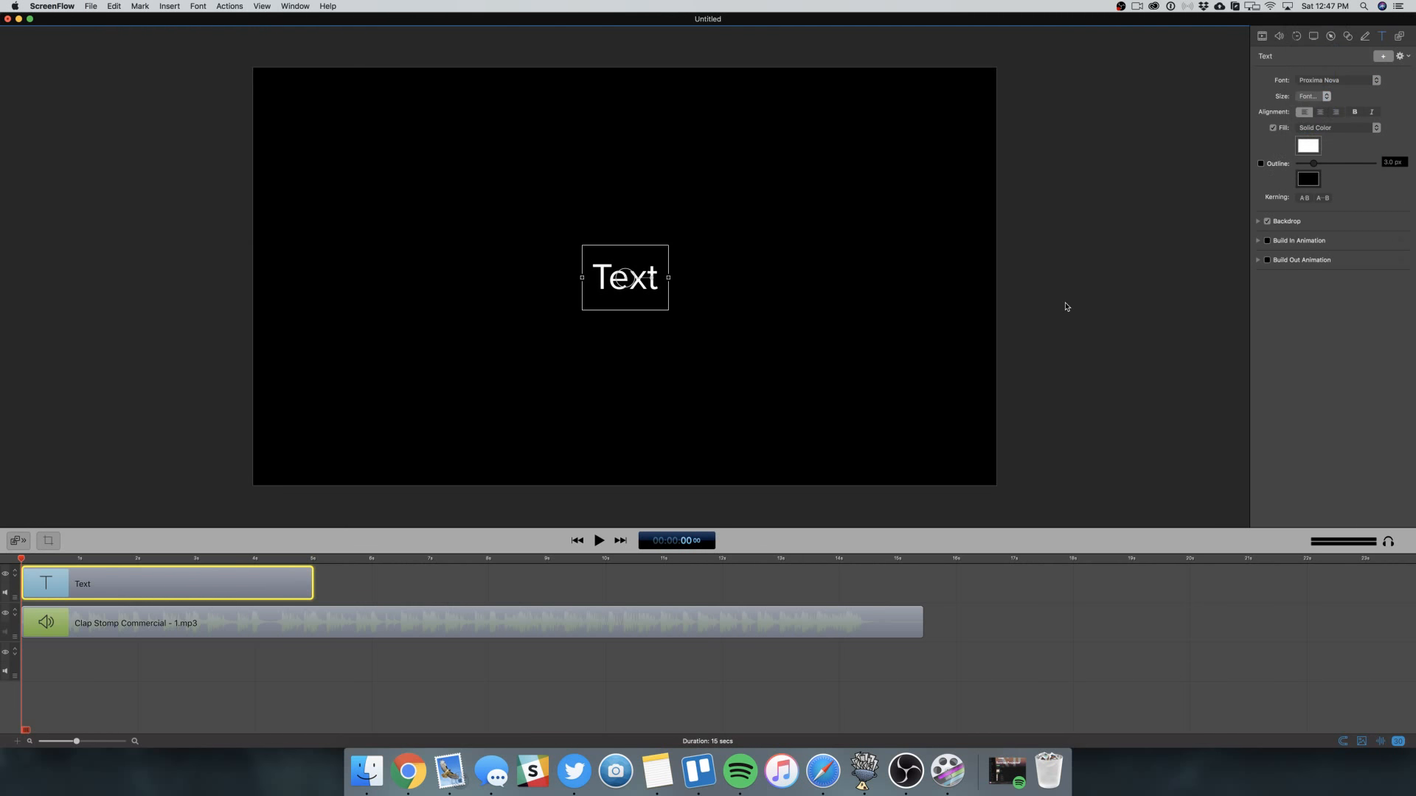
drag(1284, 608, 1154, 91)
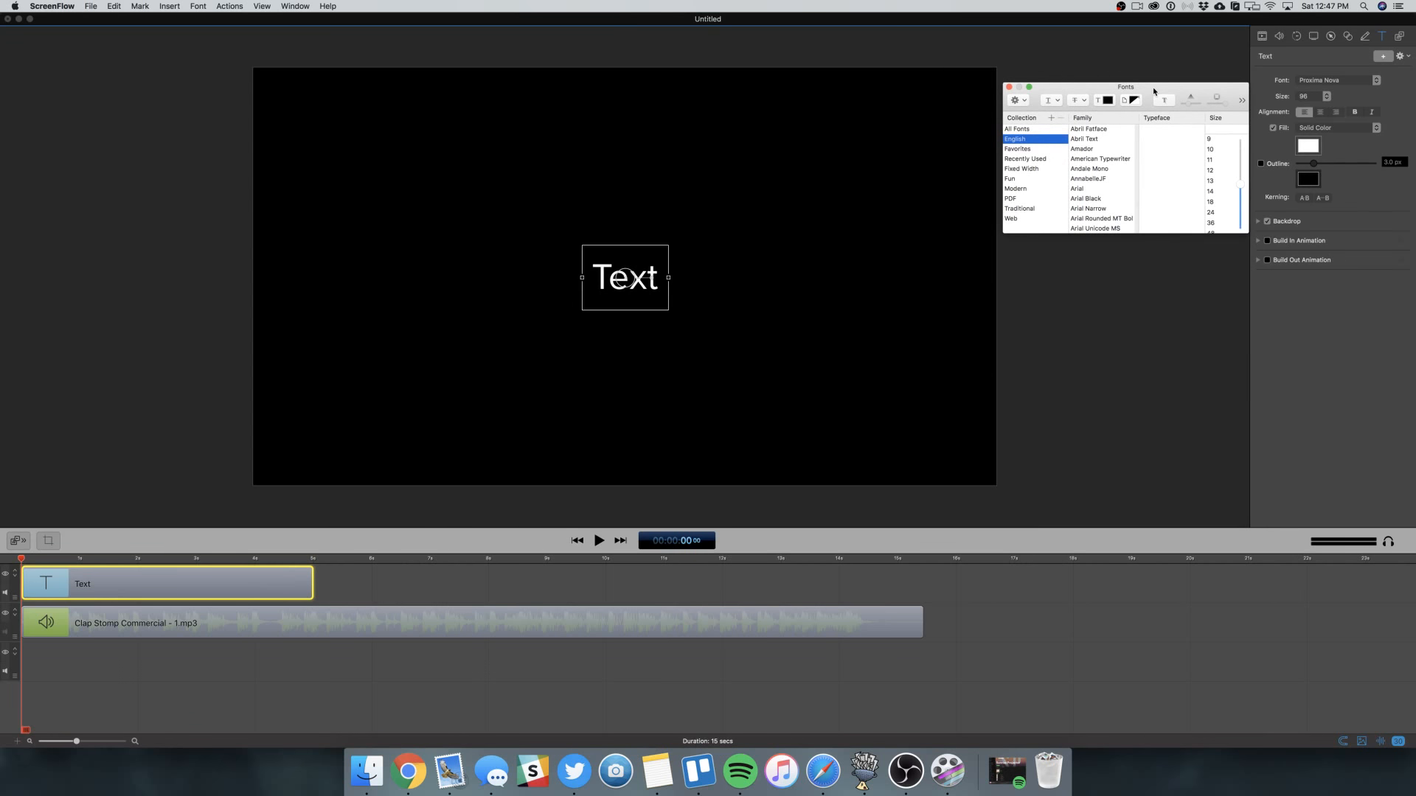
- Try bold styling on the placeholder text
click(1354, 112)
click(1354, 112)
click(1354, 113)
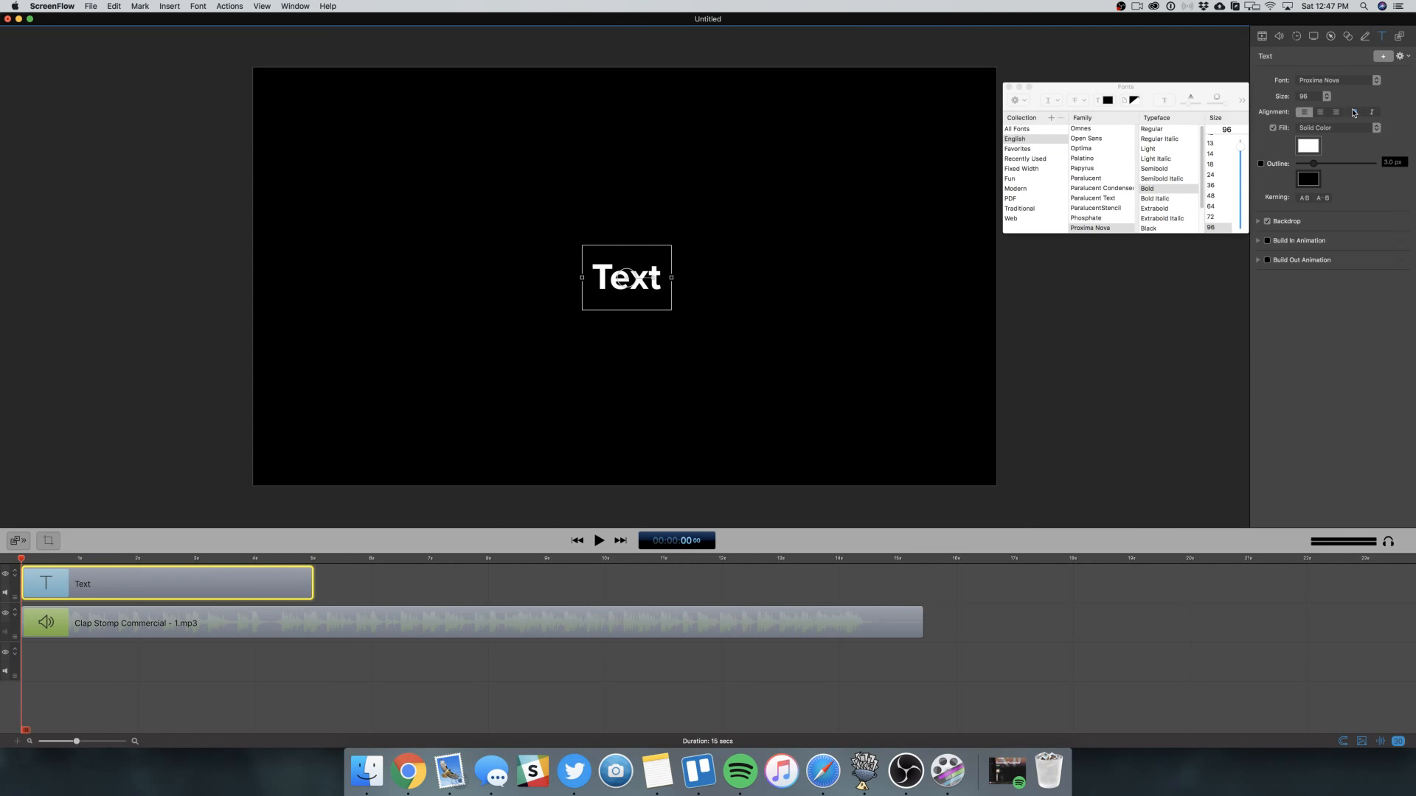
click(1354, 112)
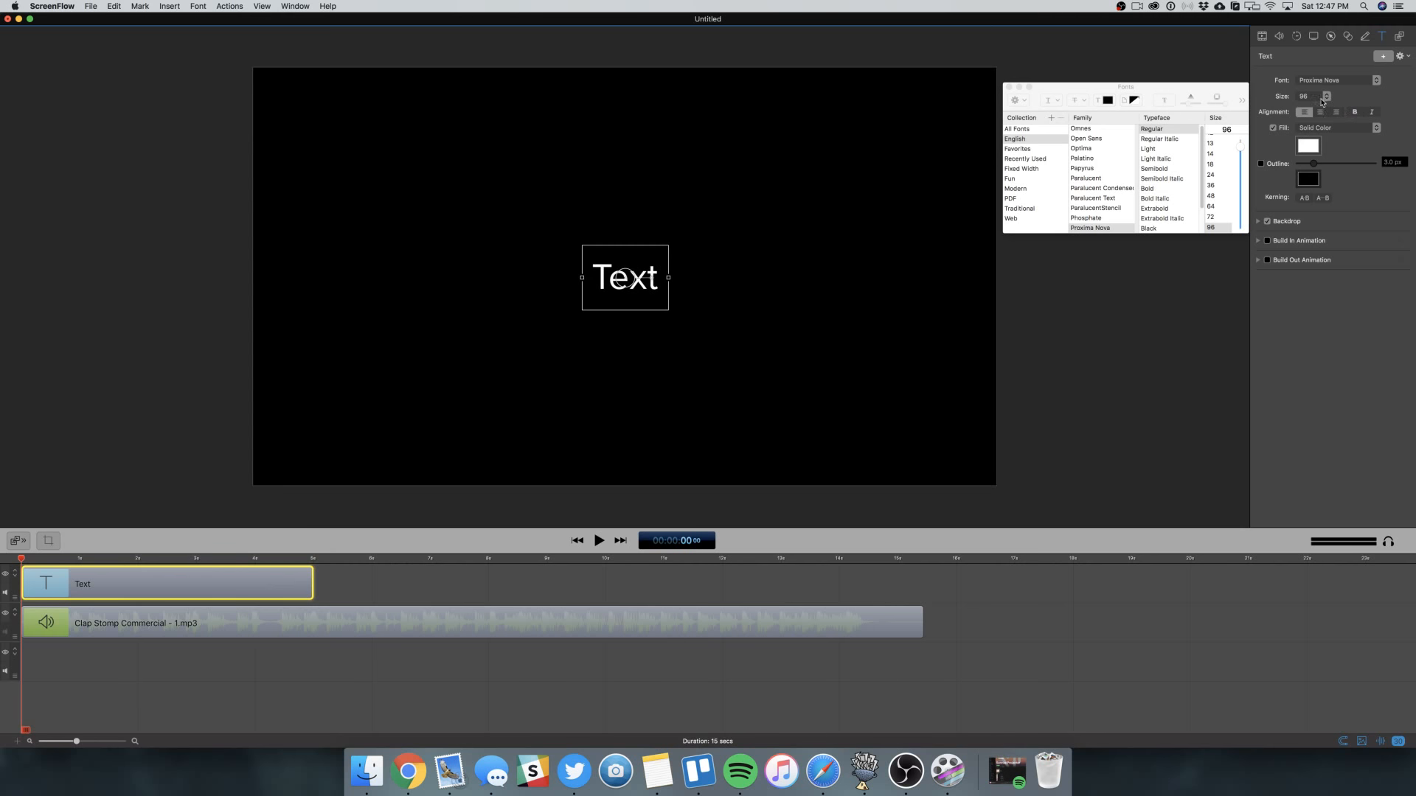
- Apply the Extrabold typeface of Proxima Nova to the placeholder text and close the Fonts panel
click(1318, 99)
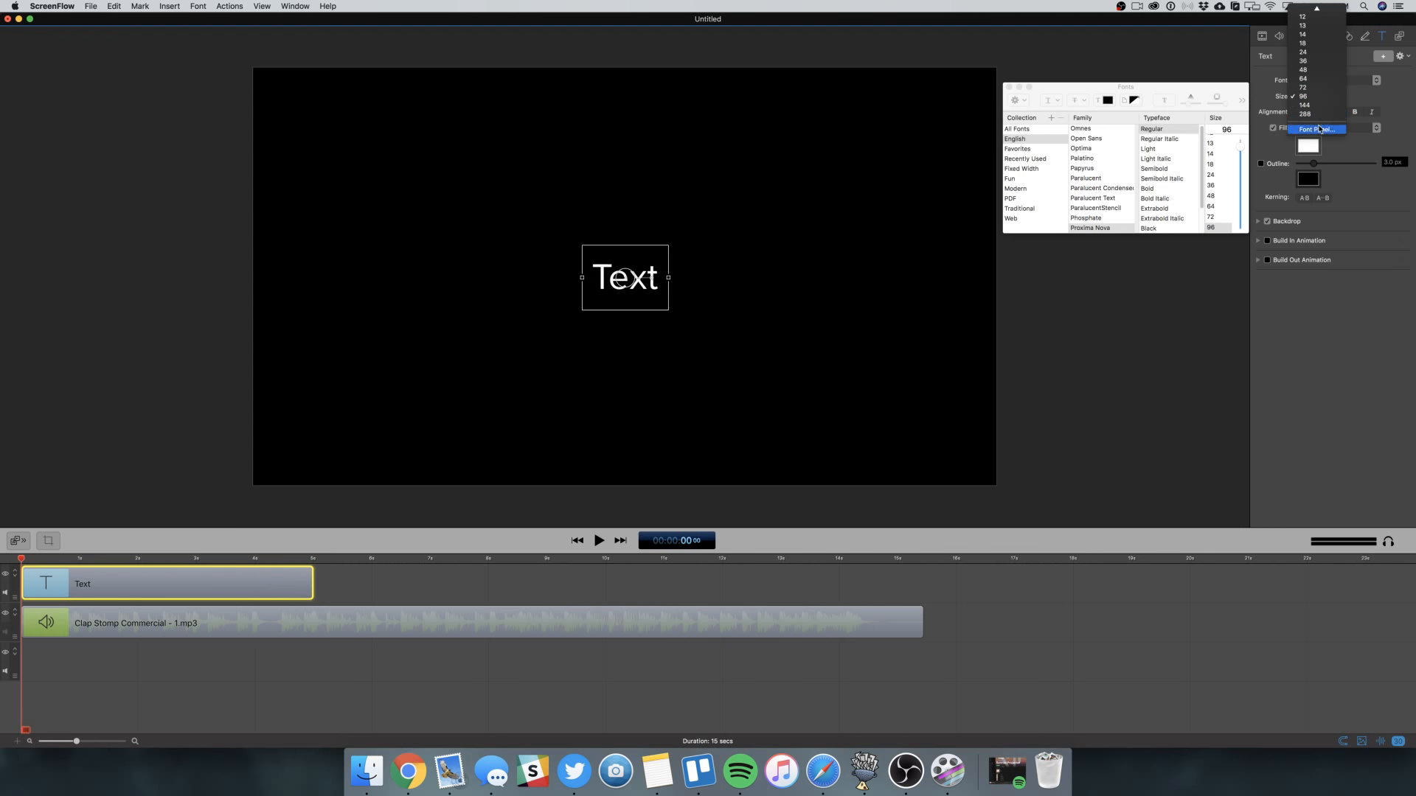
click(1317, 129)
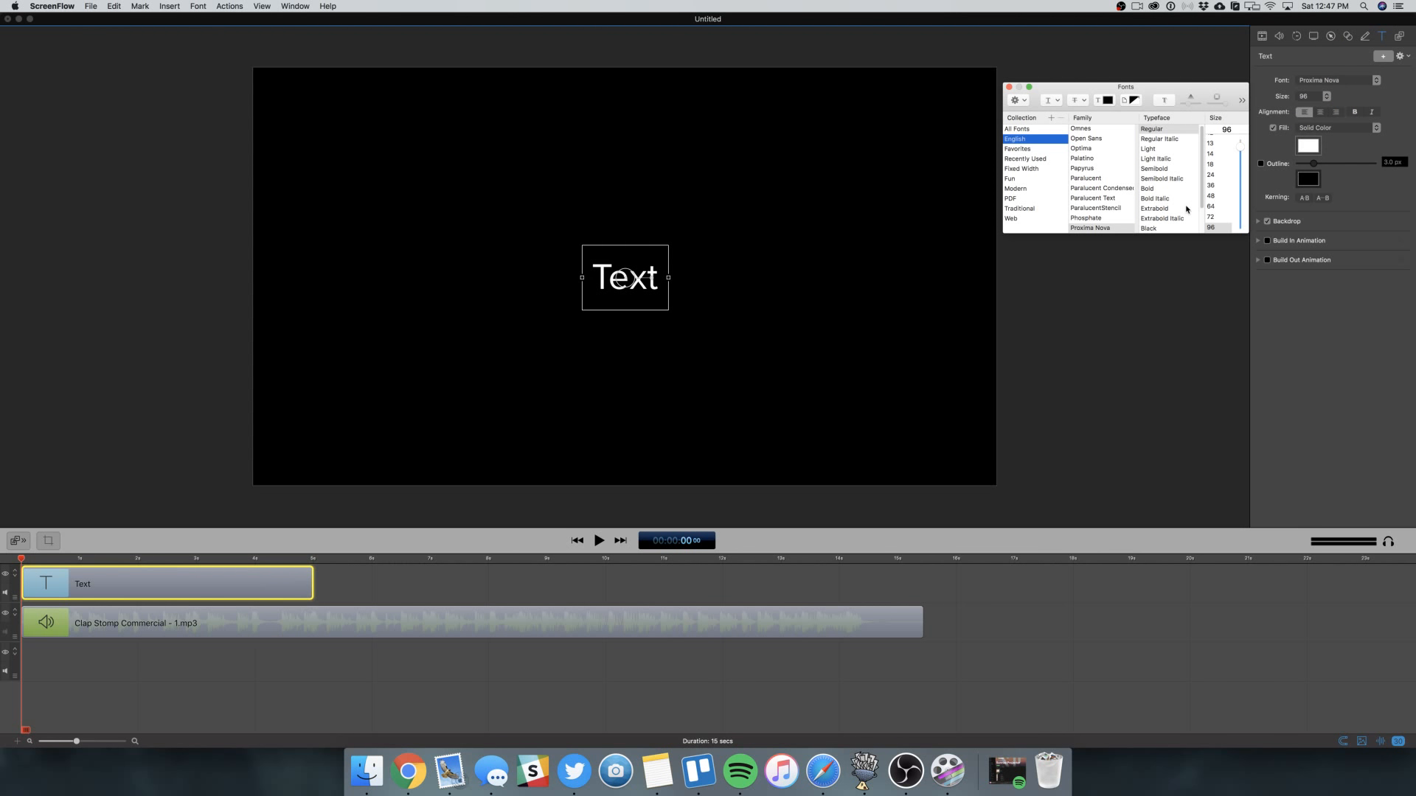
scroll(1208, 198, down, 2)
click(1159, 210)
double_click(624, 278)
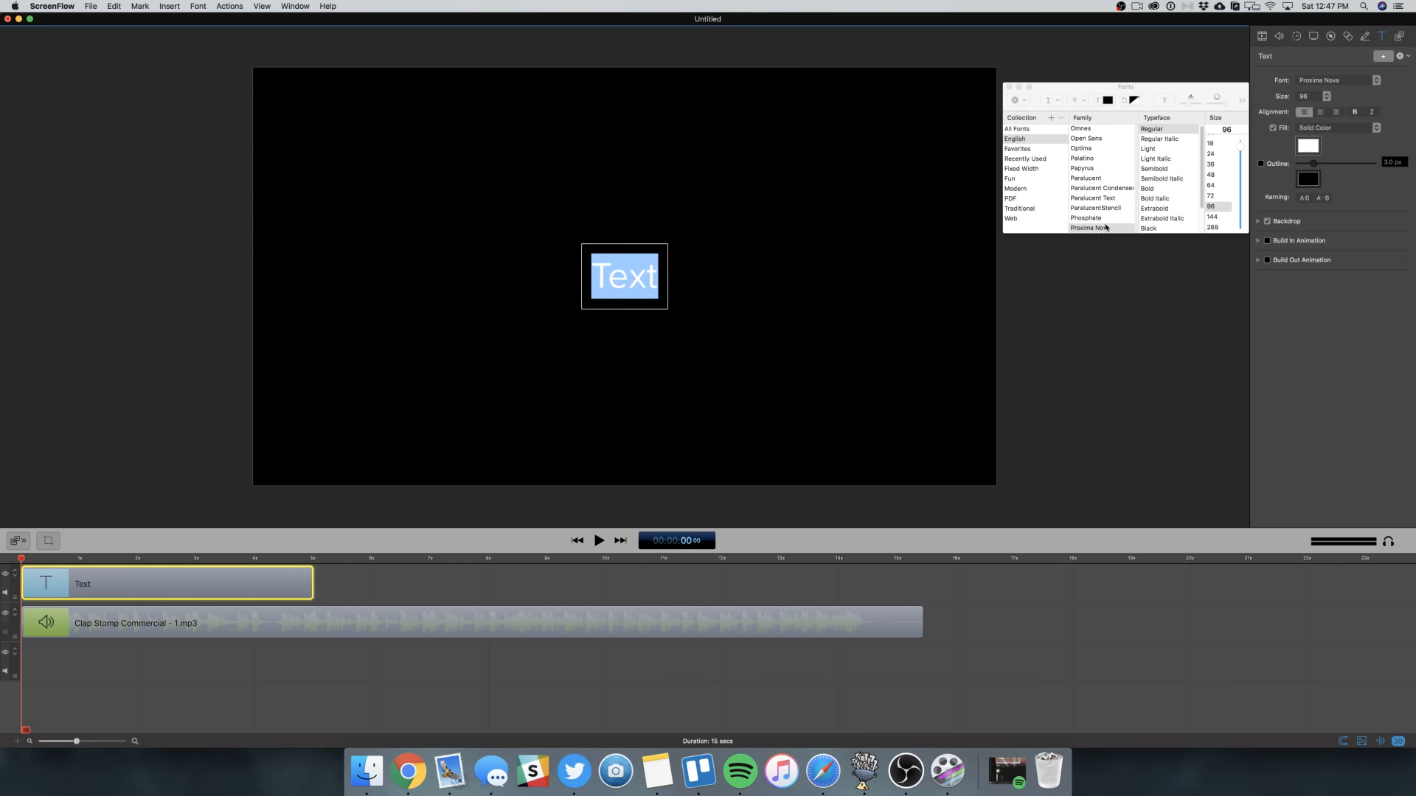
click(1164, 211)
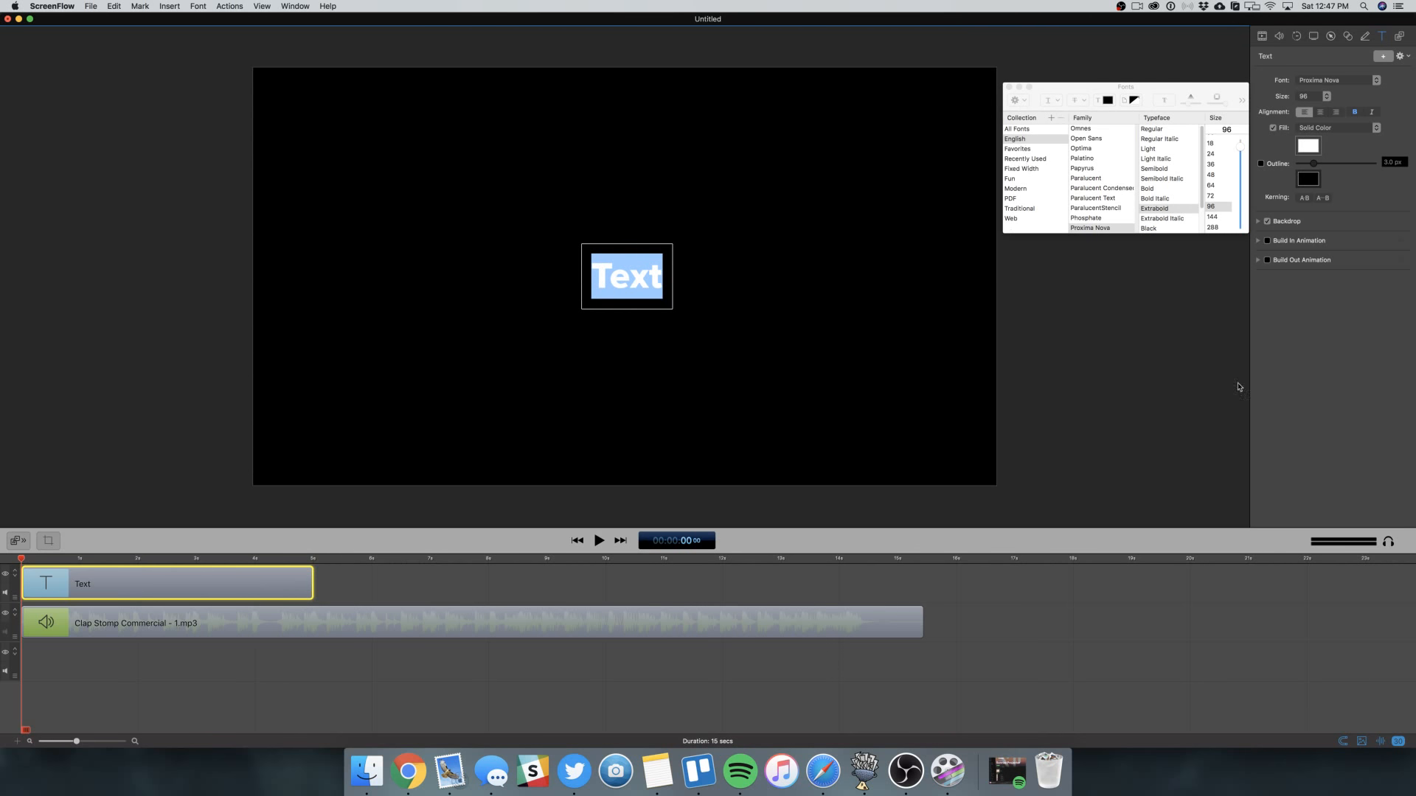
click(1100, 444)
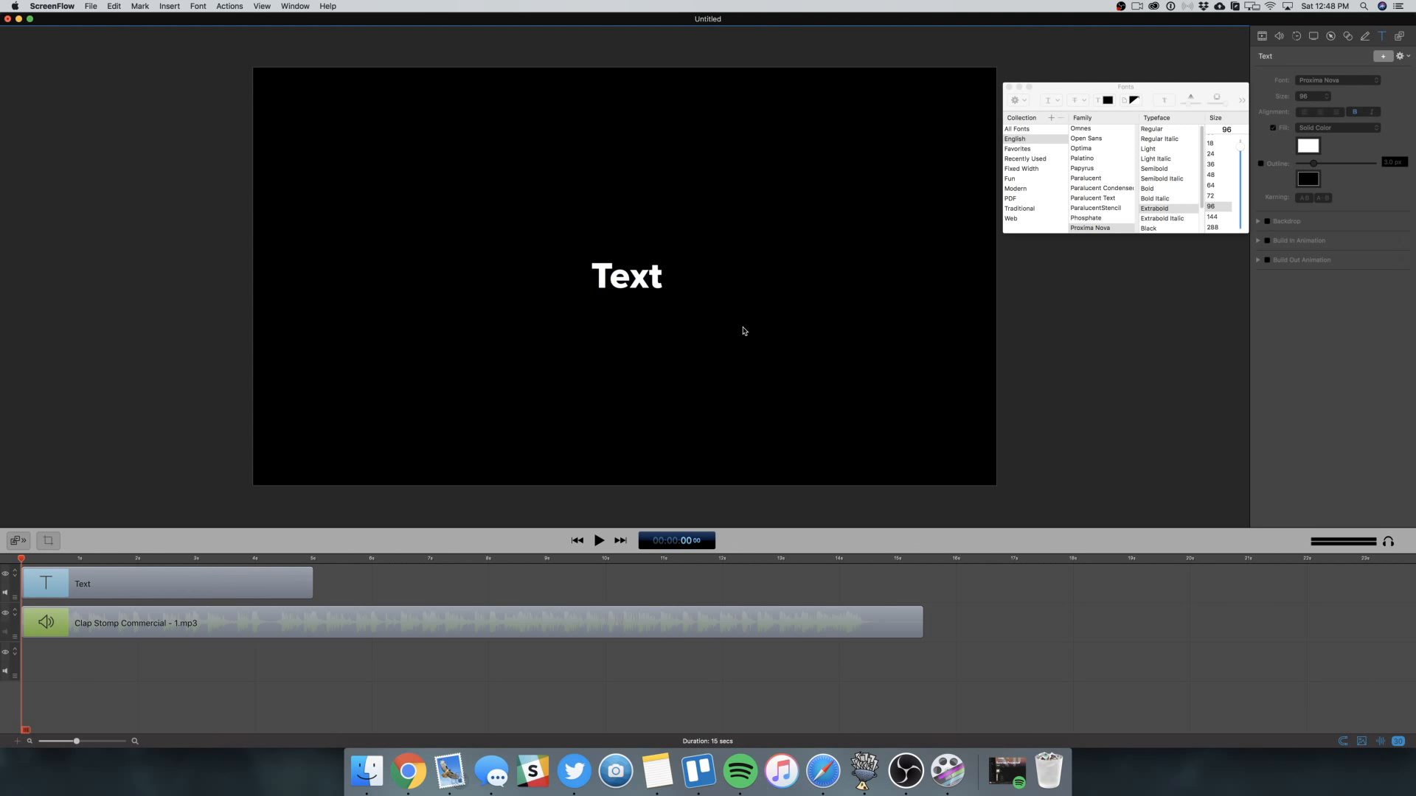
click(600, 280)
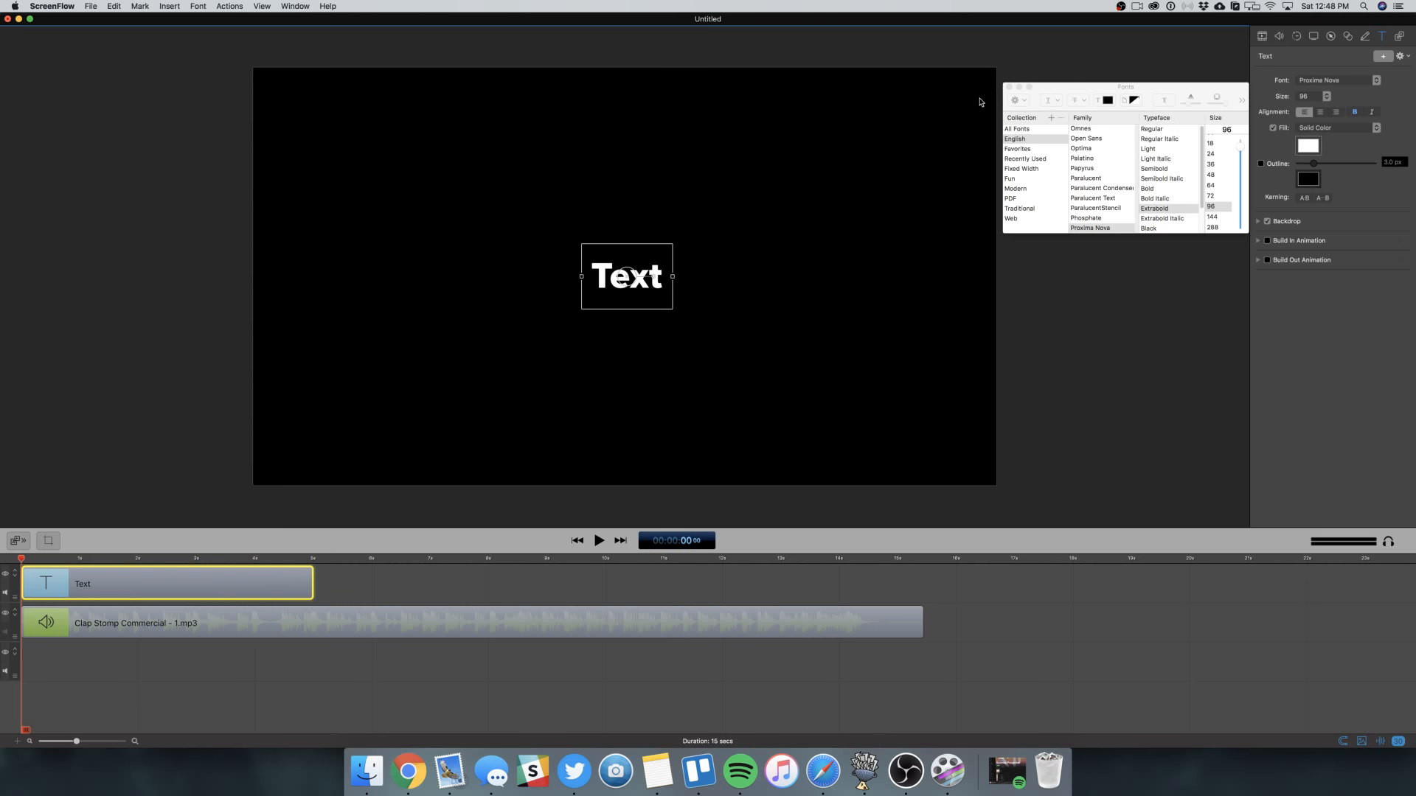
click(1009, 87)
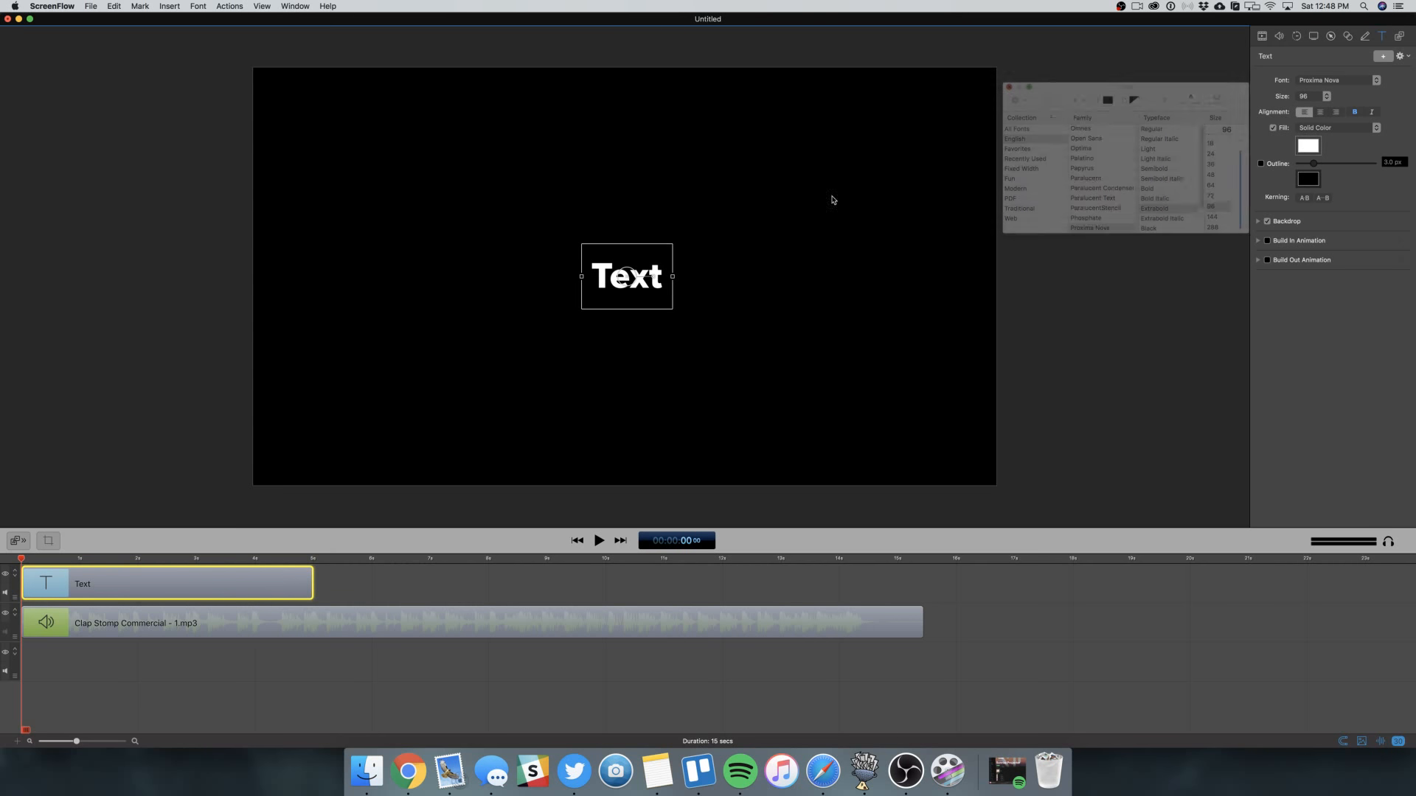
- Replace the placeholder text with "Frustrated" and centre it on the canvas
double_click(627, 276)
text(Frustrated)
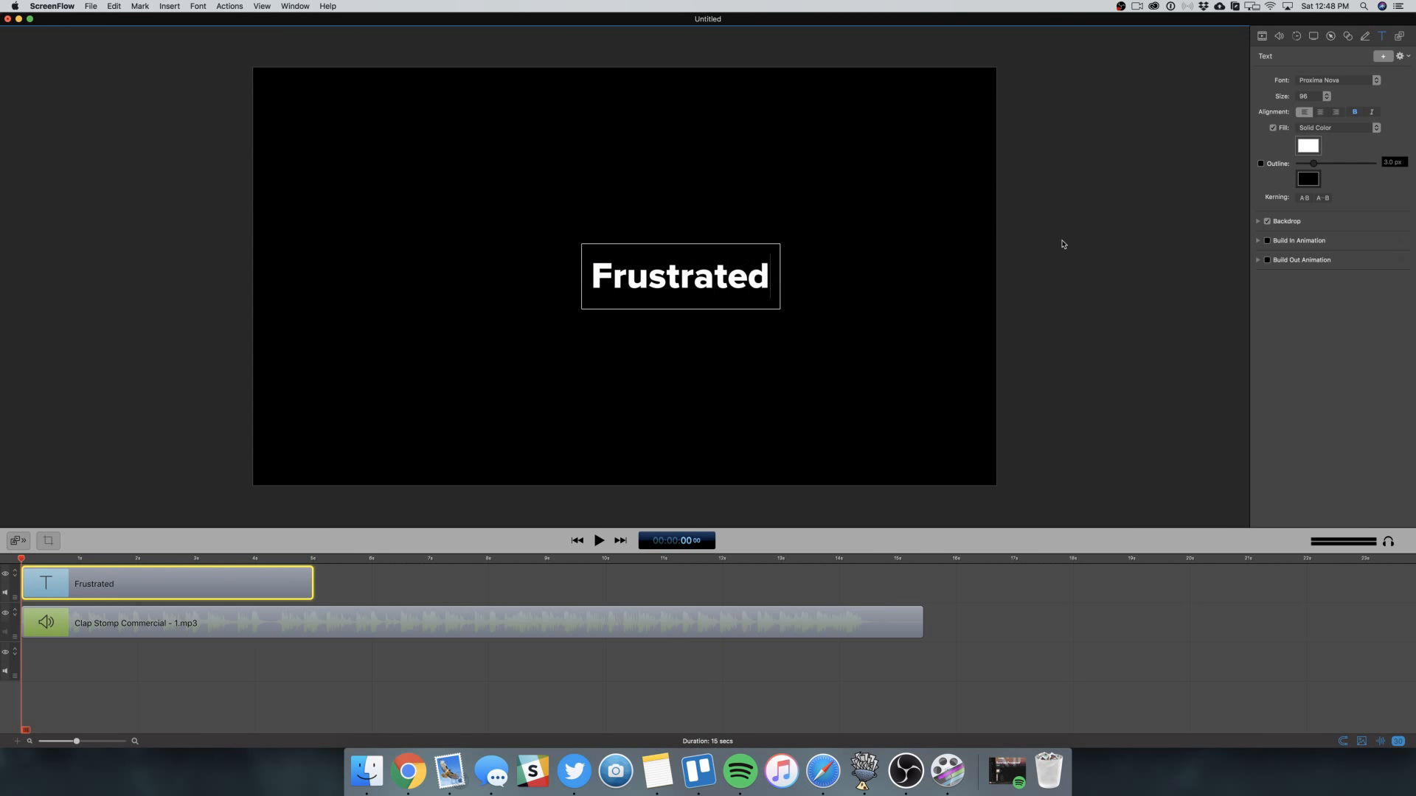
click(980, 277)
drag(677, 277, 610, 278)
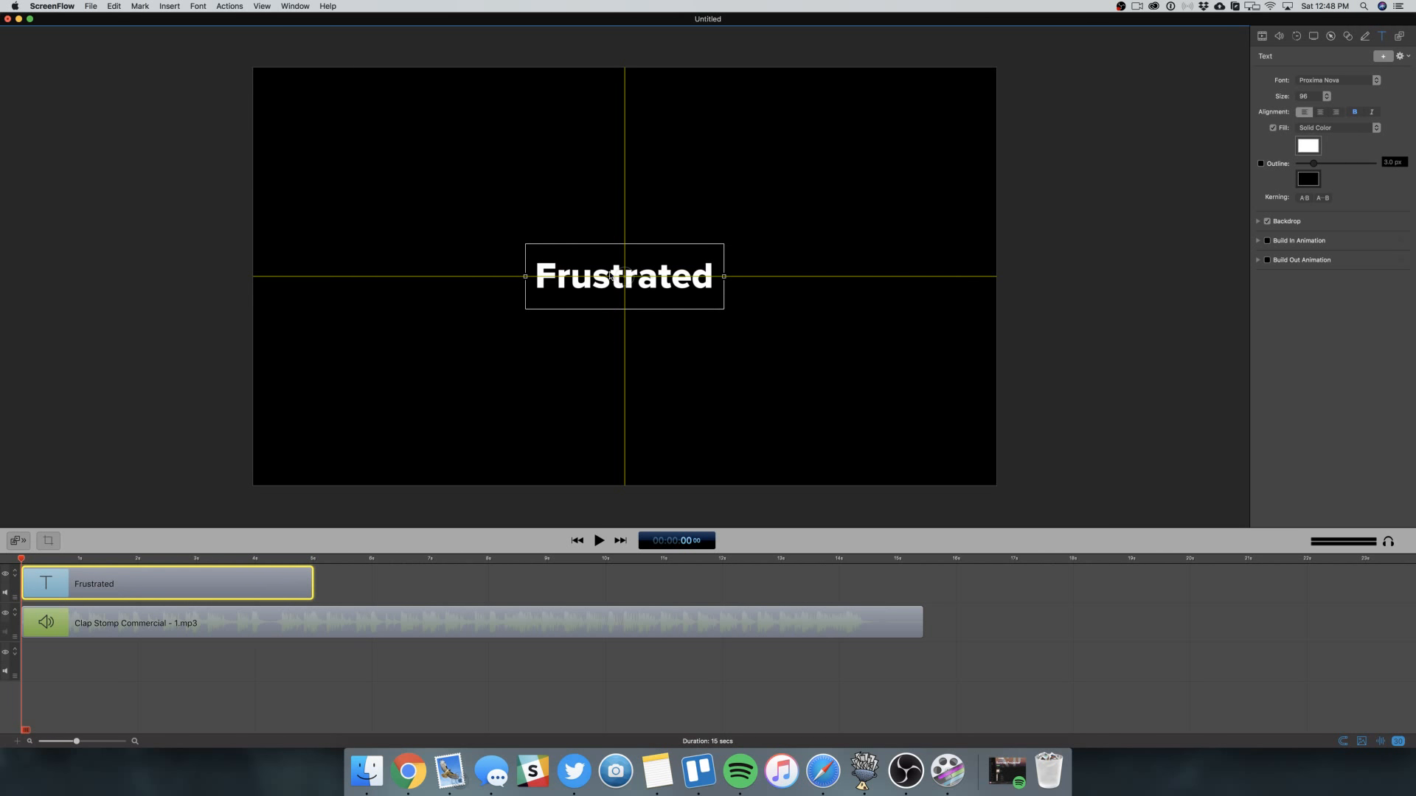
- Trim the end of the "Frustrated" text clip so that it lasts 1 second
click(337, 594)
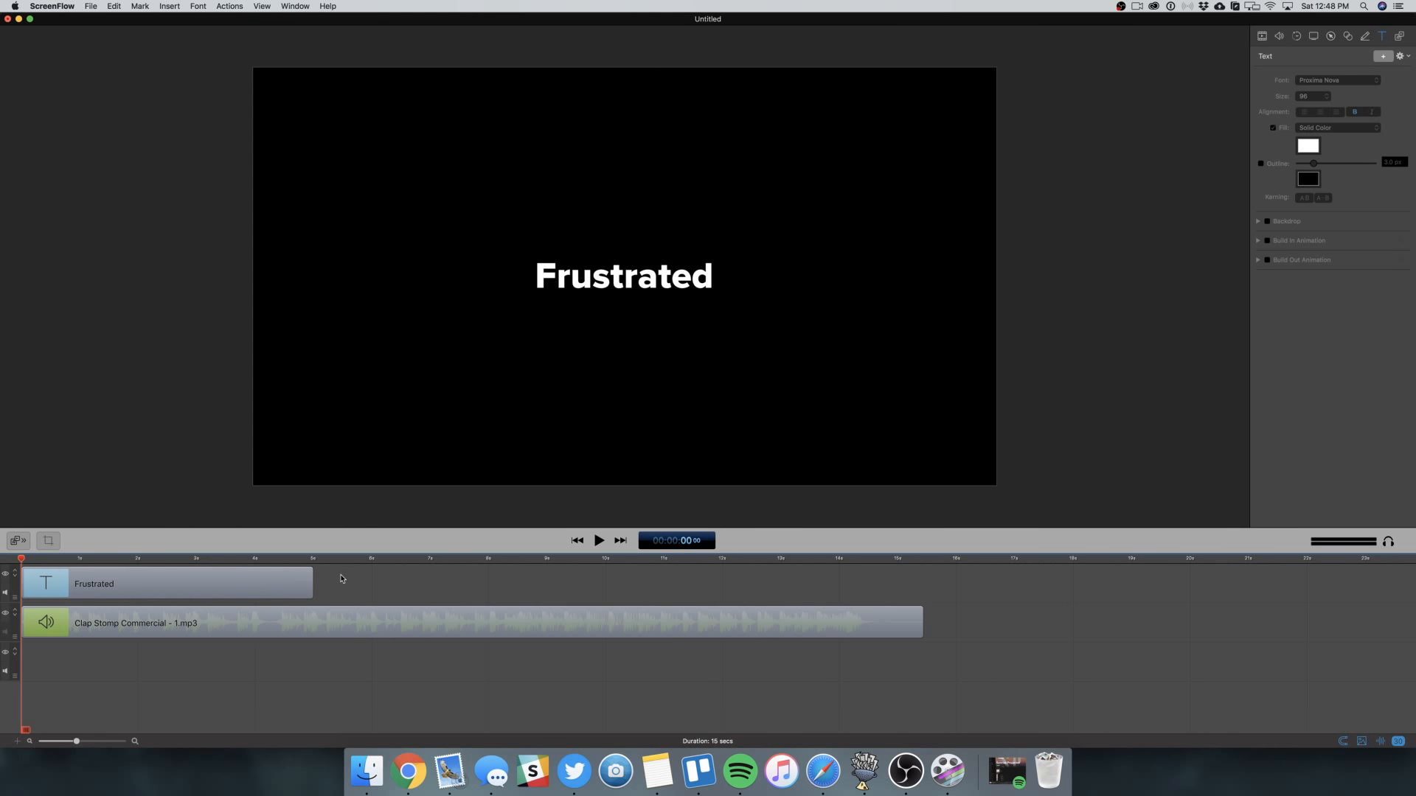
key(super+equal)
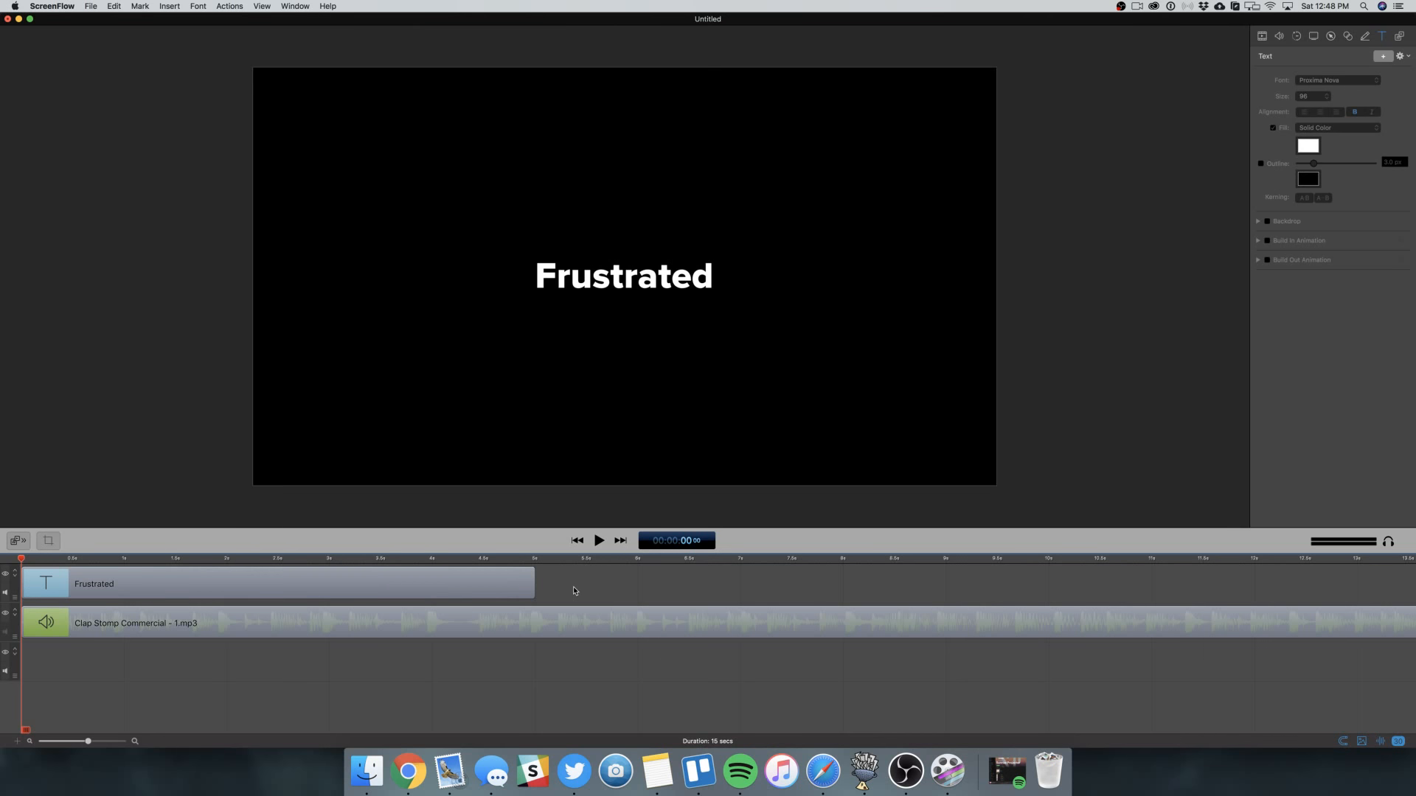
click(393, 574)
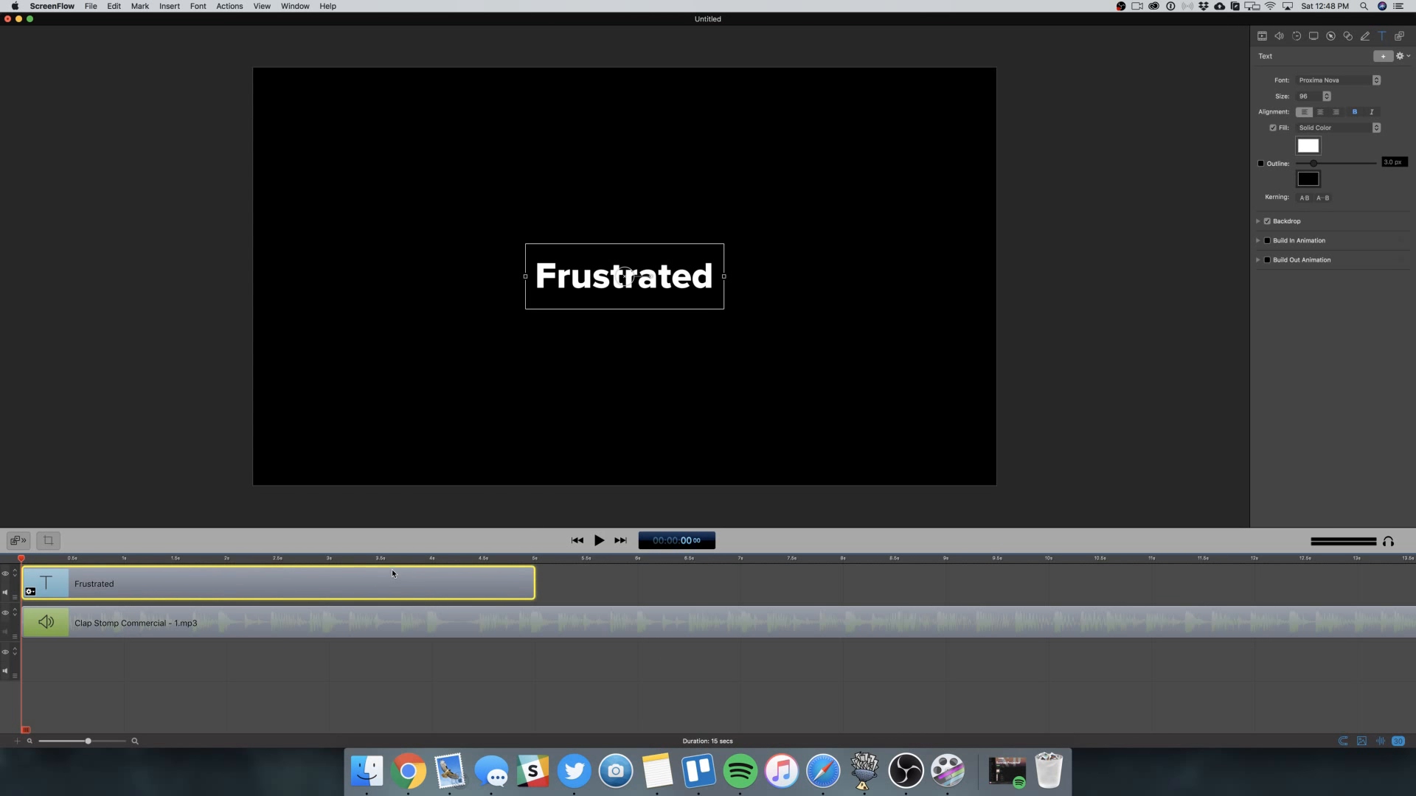
drag(536, 586, 141, 586)
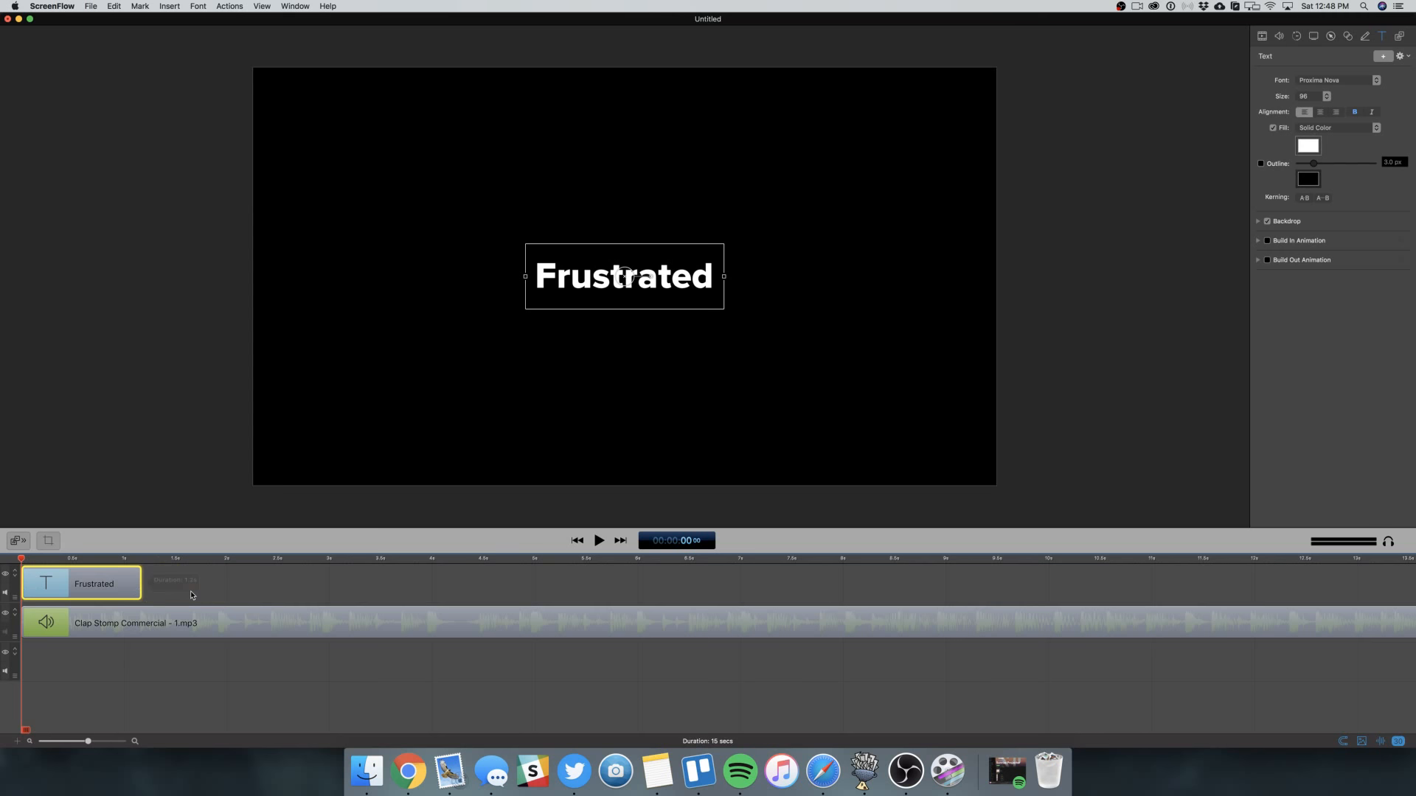
click(191, 593)
key(super+equal)
key(super+equal)
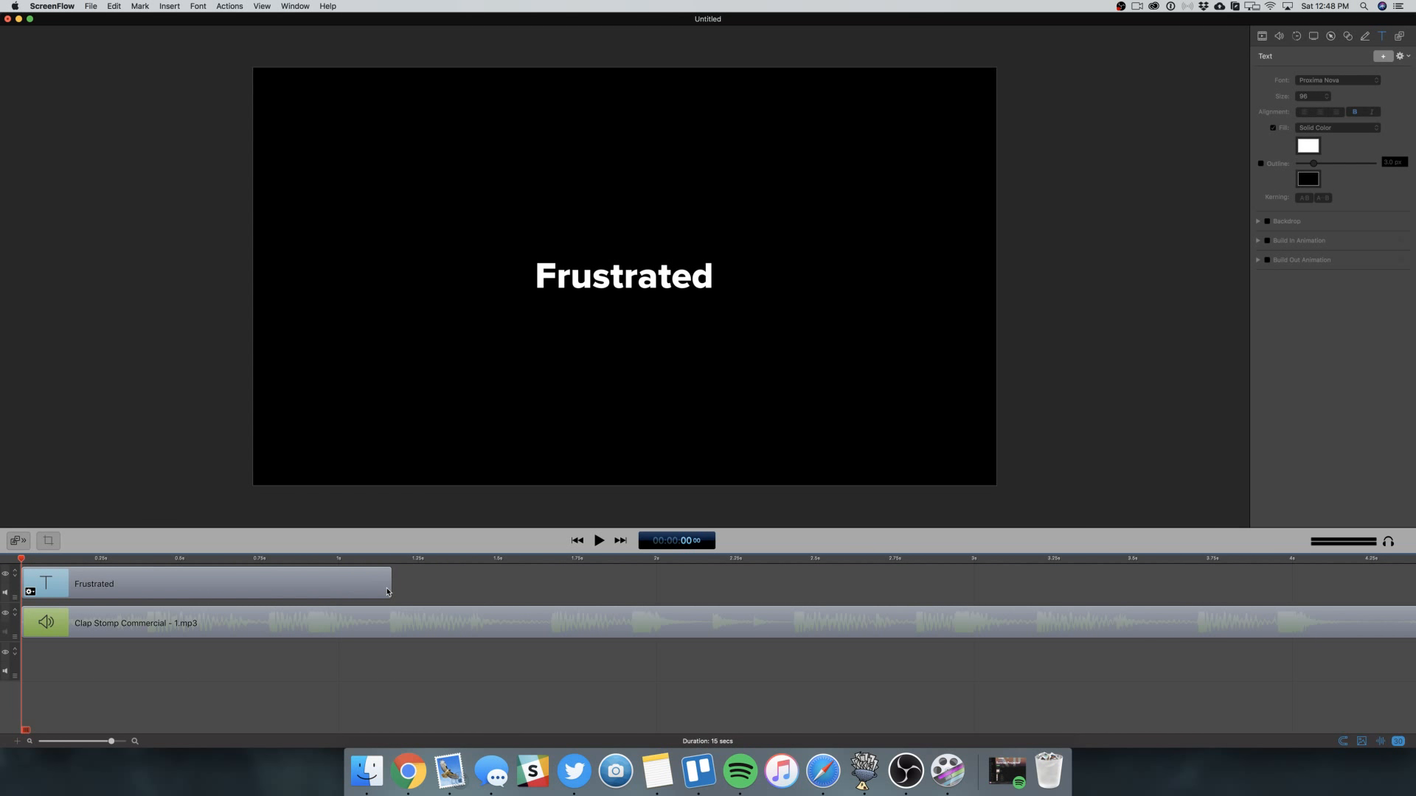
drag(387, 591, 338, 591)
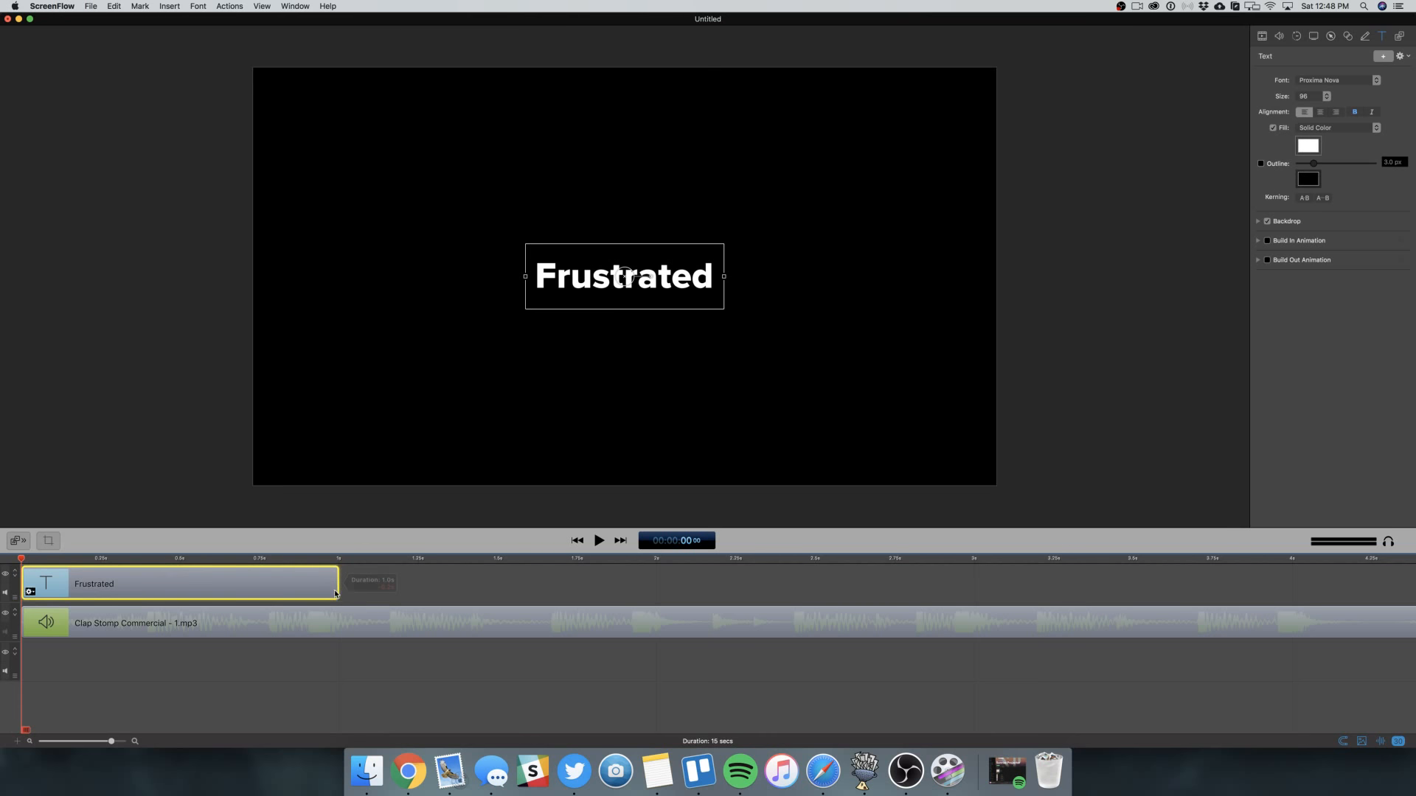
click(353, 593)
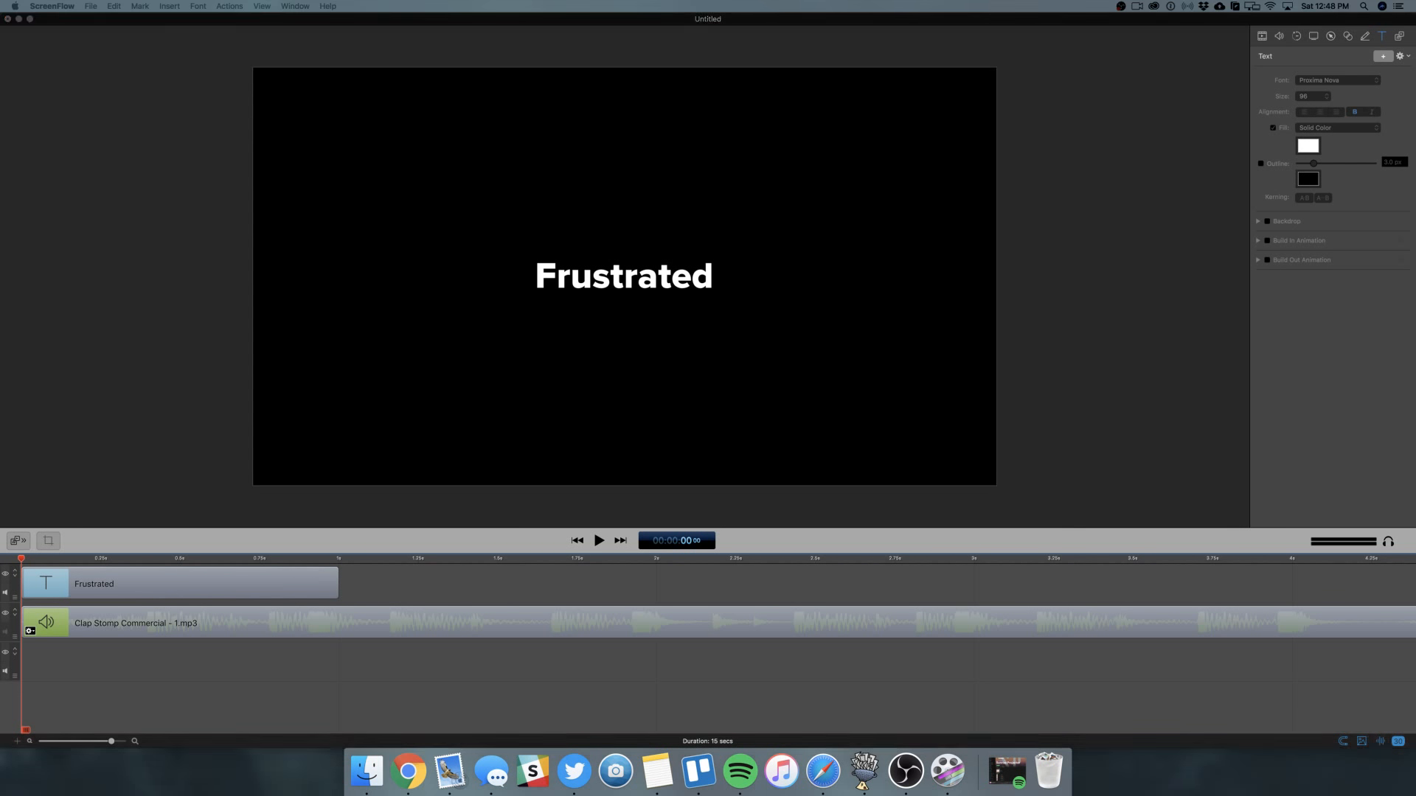
click(392, 585)
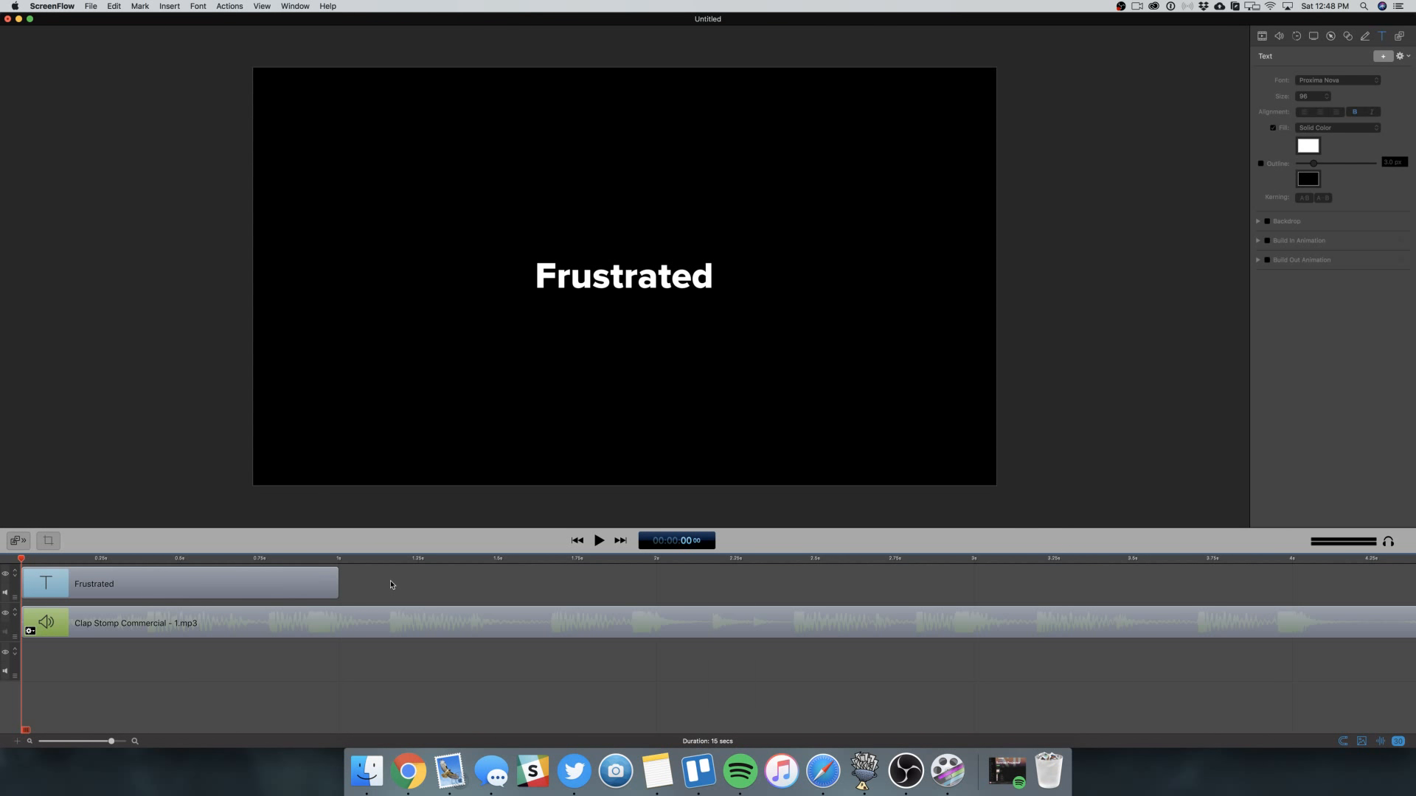
- Set the "Frustrated" text size to 288 and keep the word centred on the canvas
click(221, 585)
click(1313, 97)
click(1315, 117)
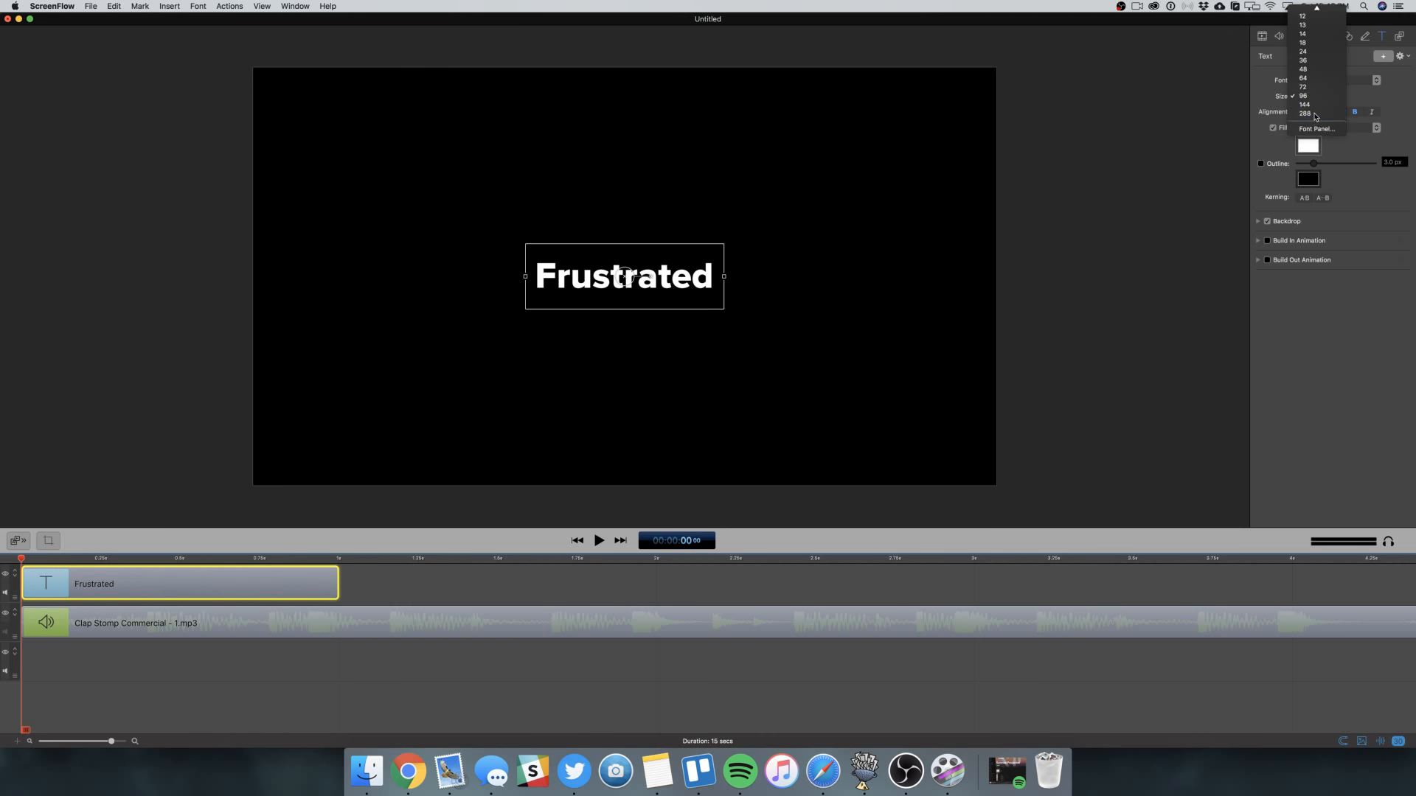
drag(715, 258, 705, 266)
click(424, 587)
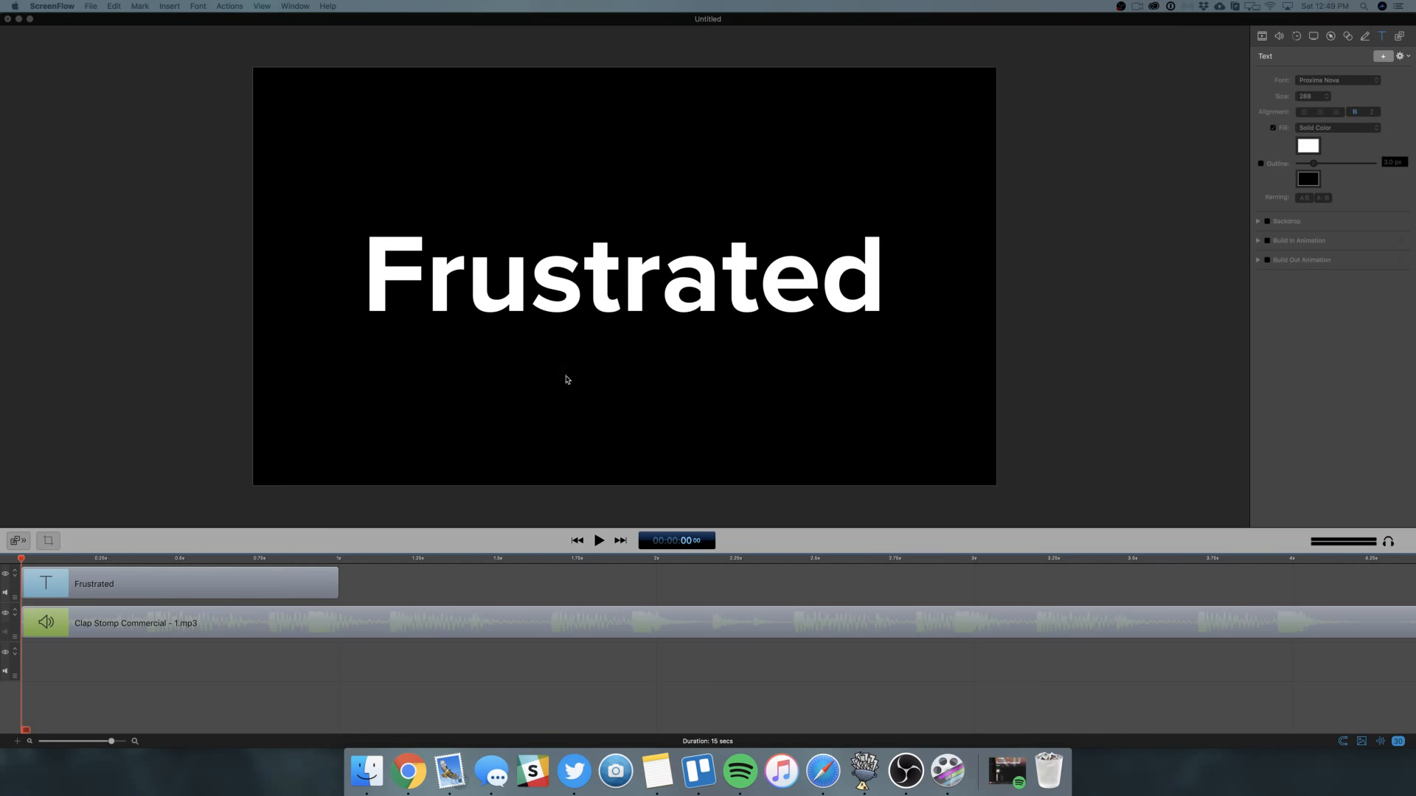
- Unmute the timeline track that holds the Clap Stomp Commercial music
click(659, 282)
click(519, 568)
click(174, 666)
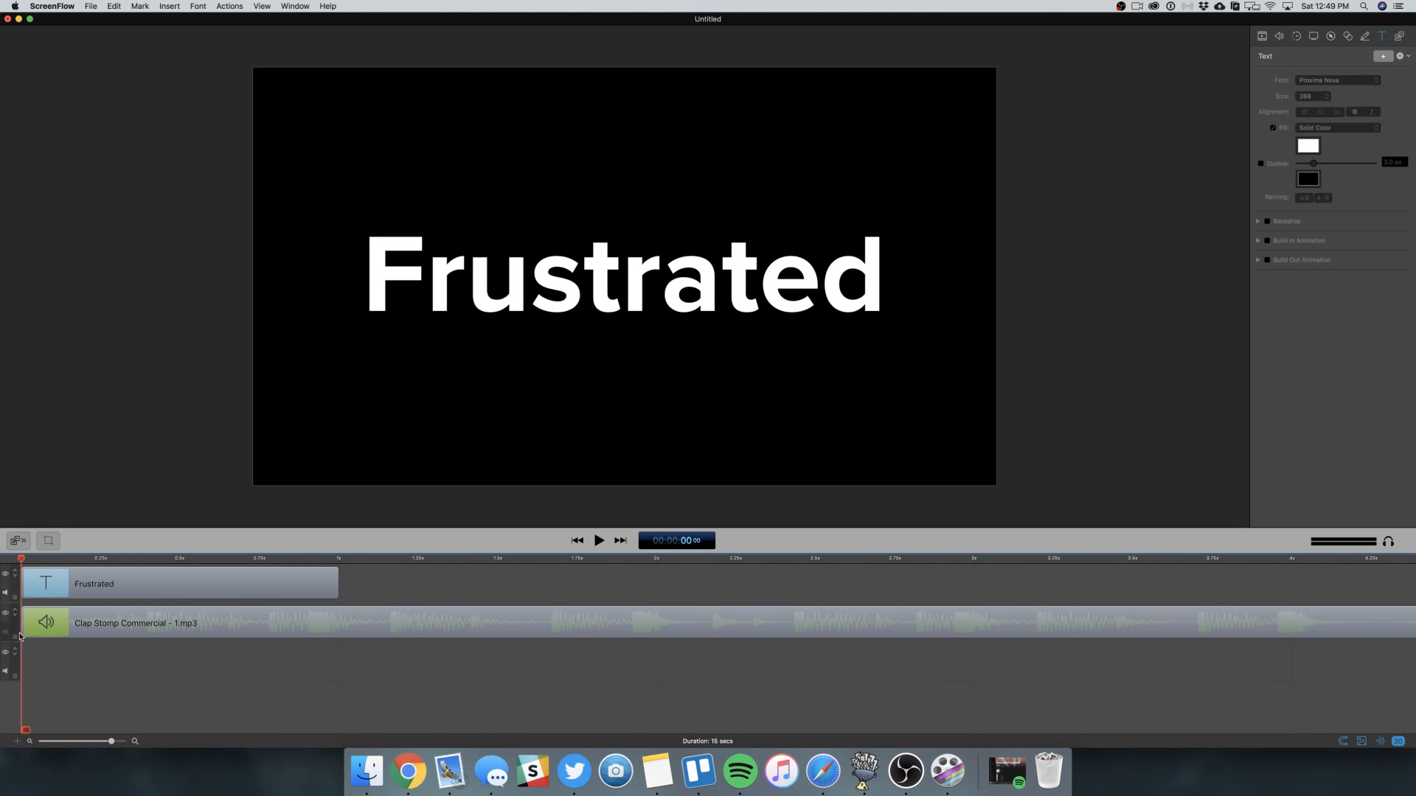
click(5, 634)
key(super+equal)
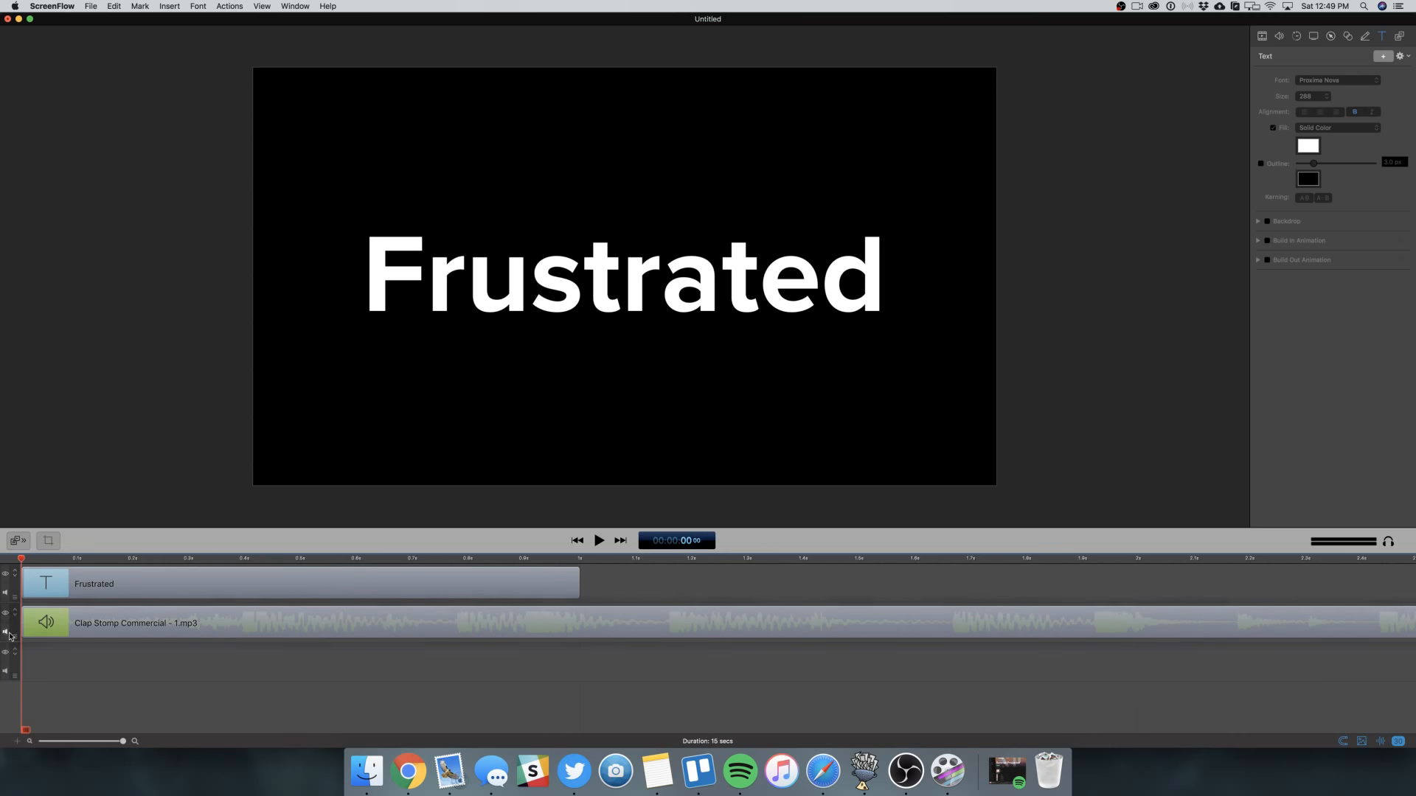
click(6, 632)
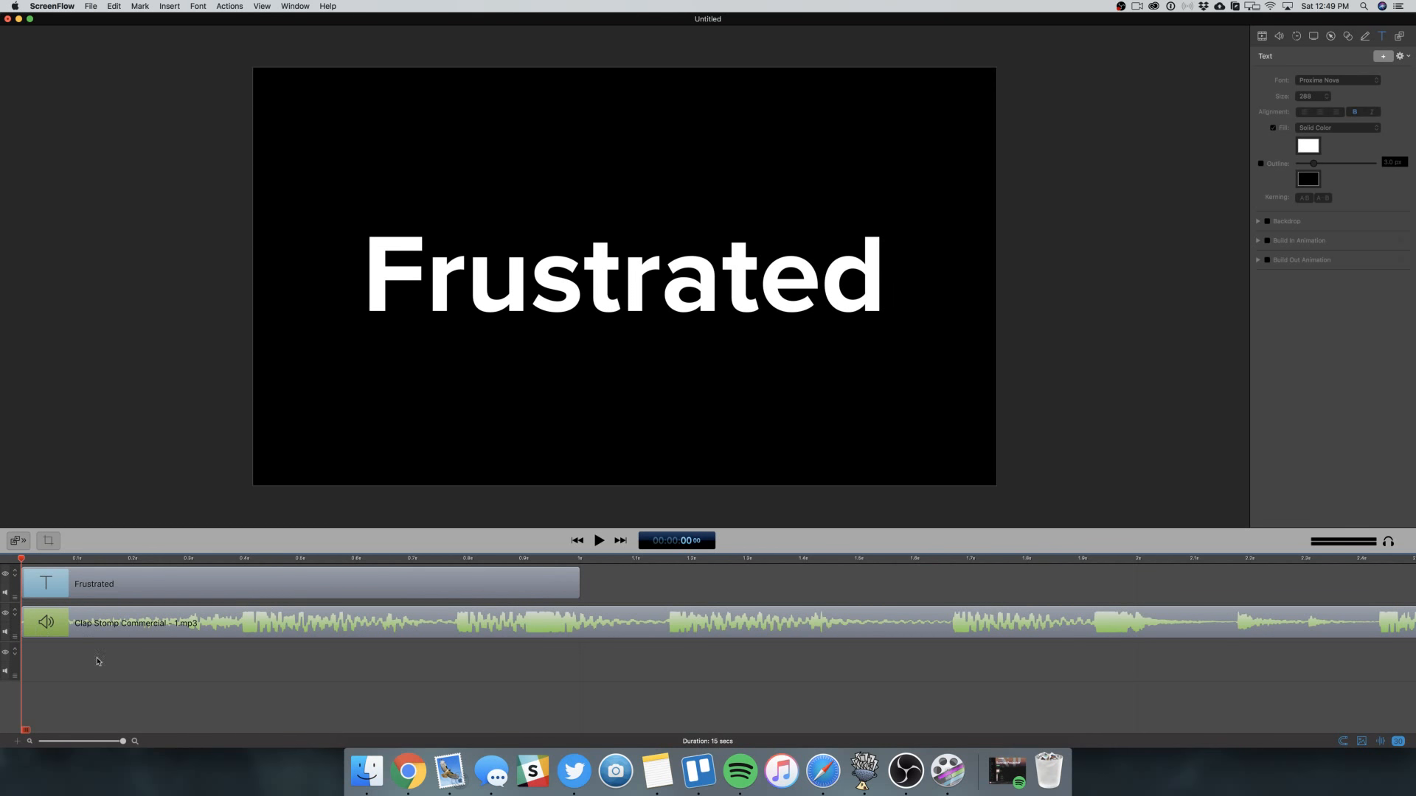
- Toggle the mute on the Clap Stomp Commercial track, leaving the music audible
click(7, 594)
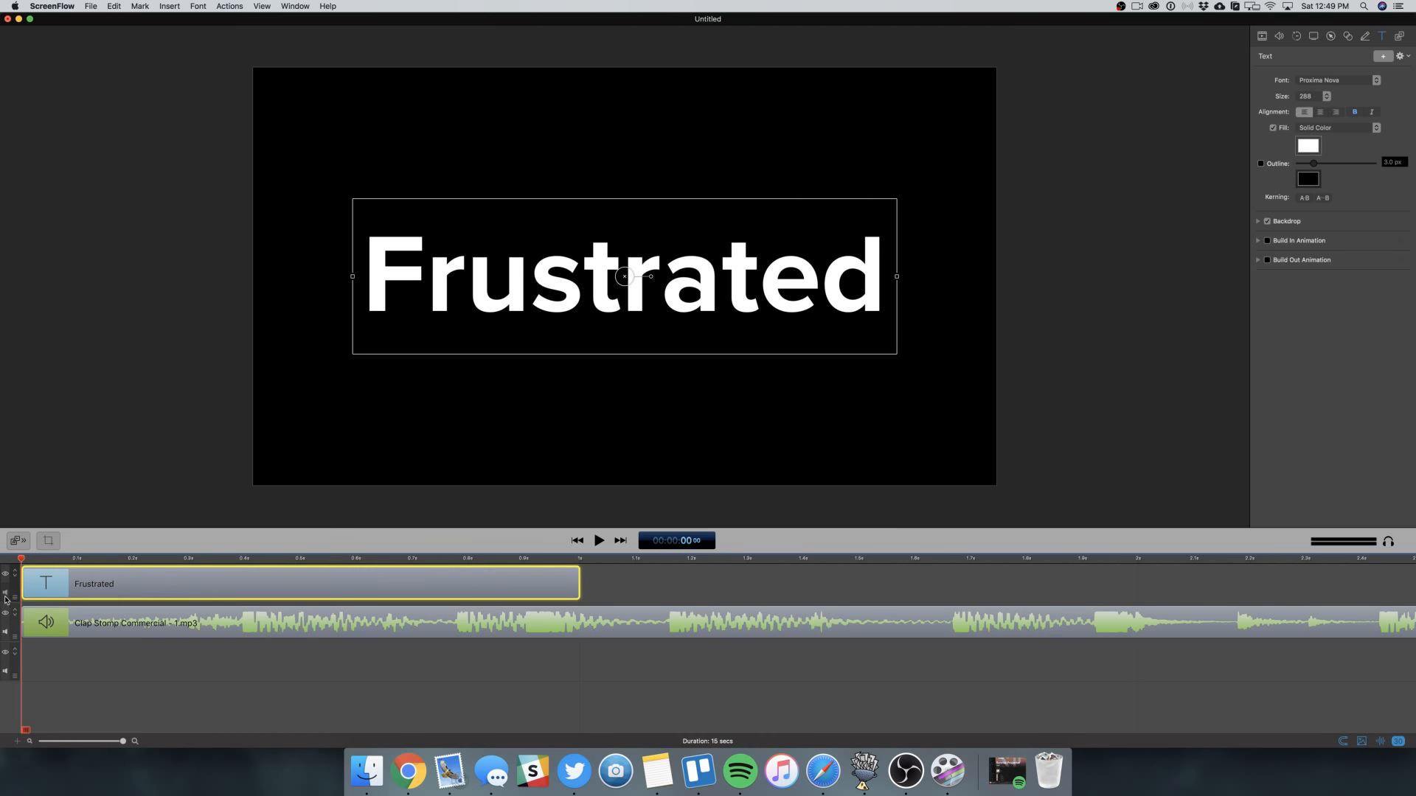
click(6, 633)
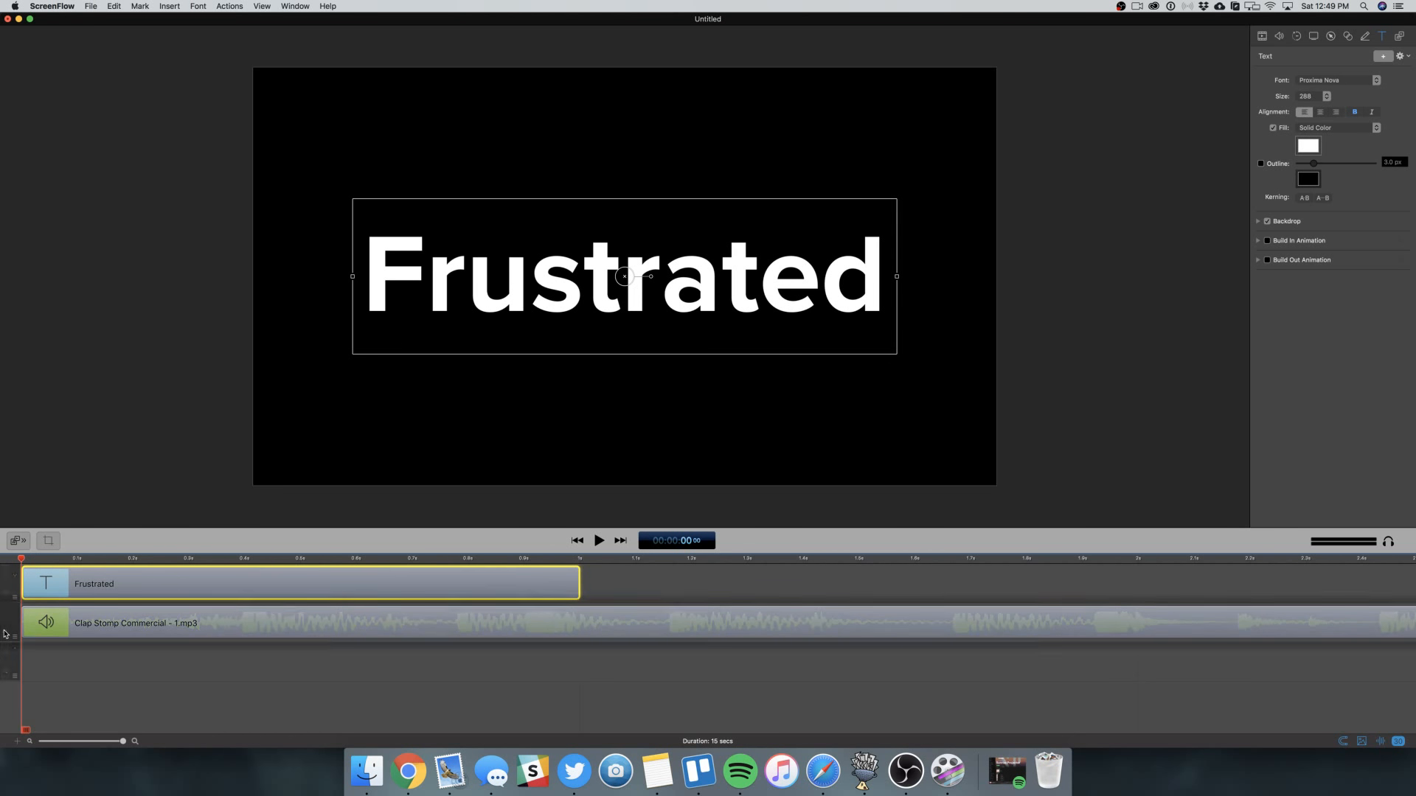
click(6, 635)
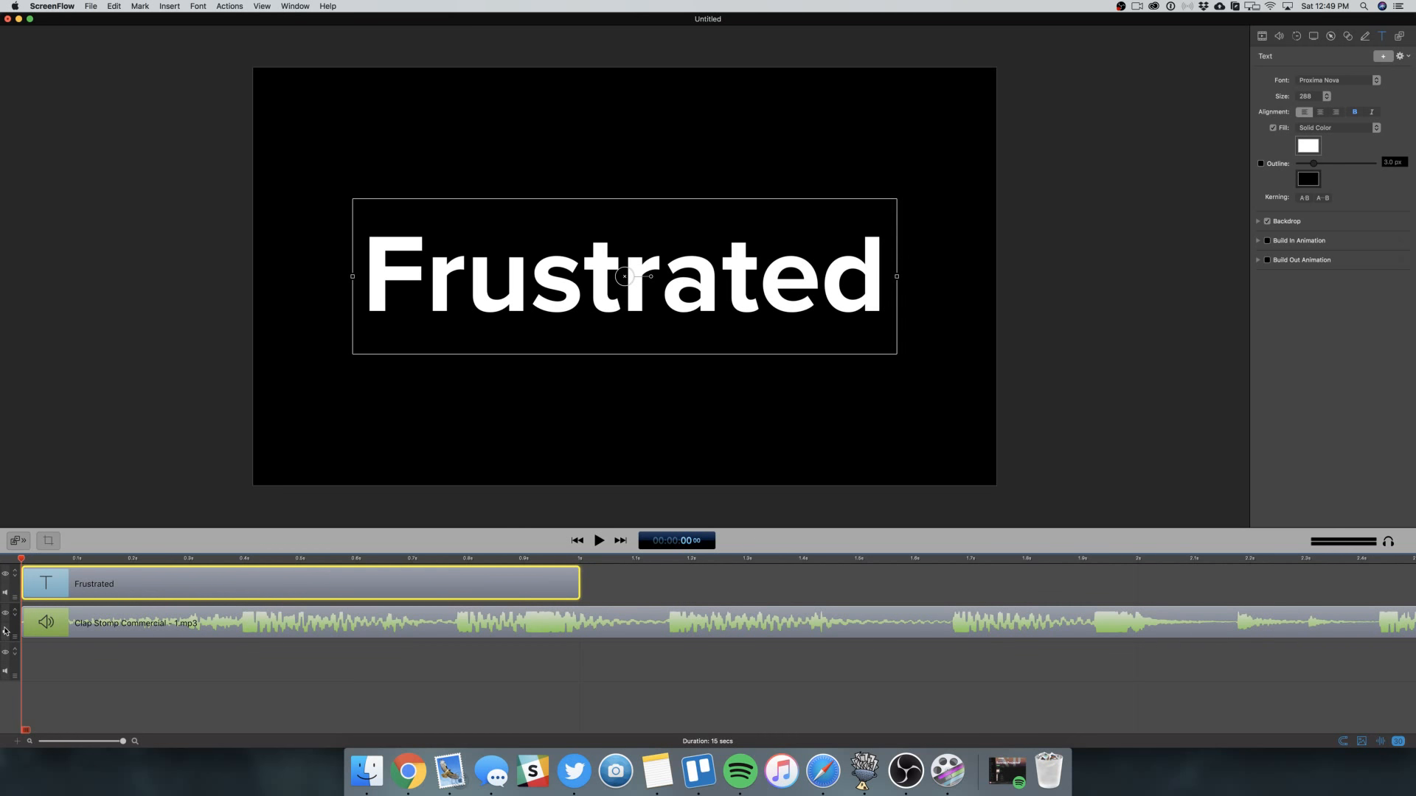
click(6, 631)
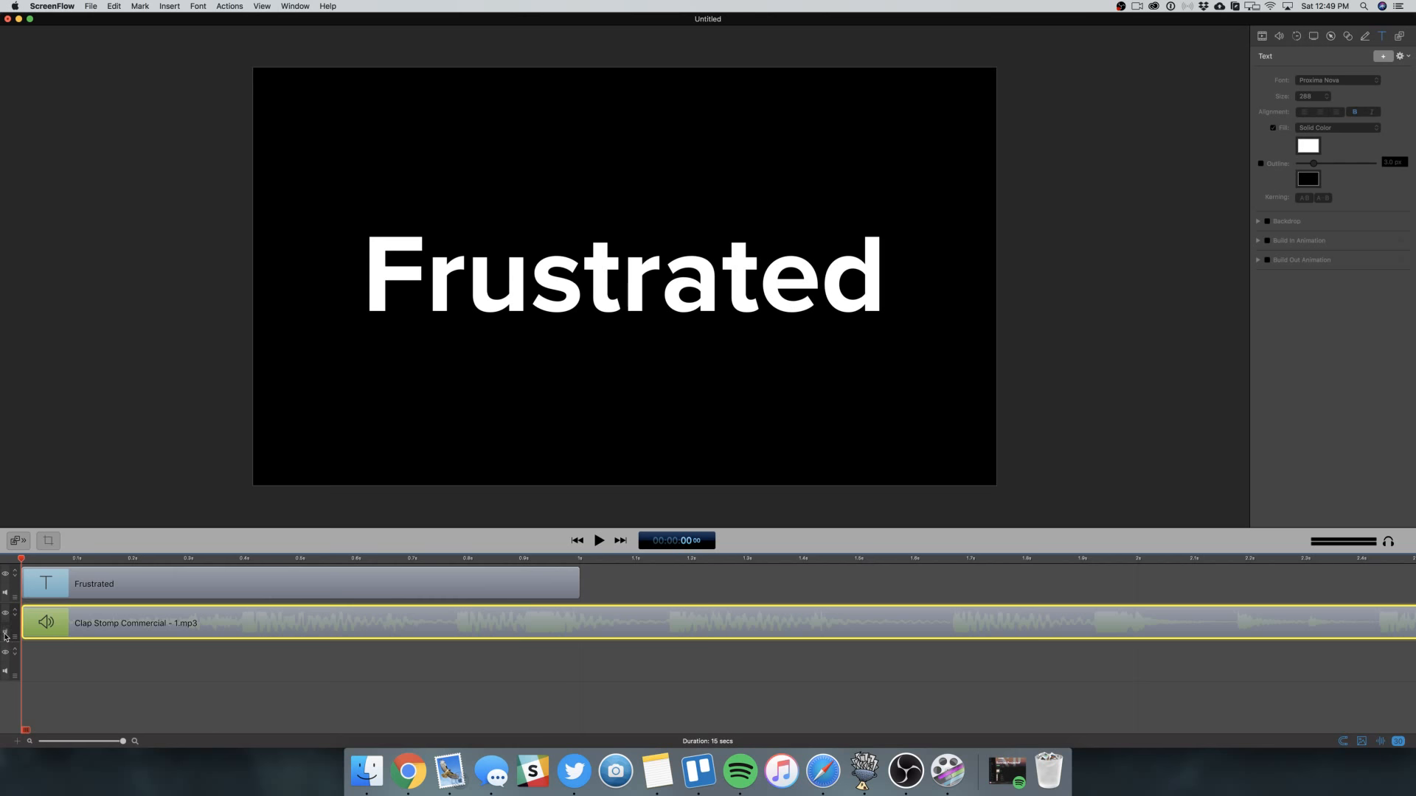
click(6, 631)
click(43, 665)
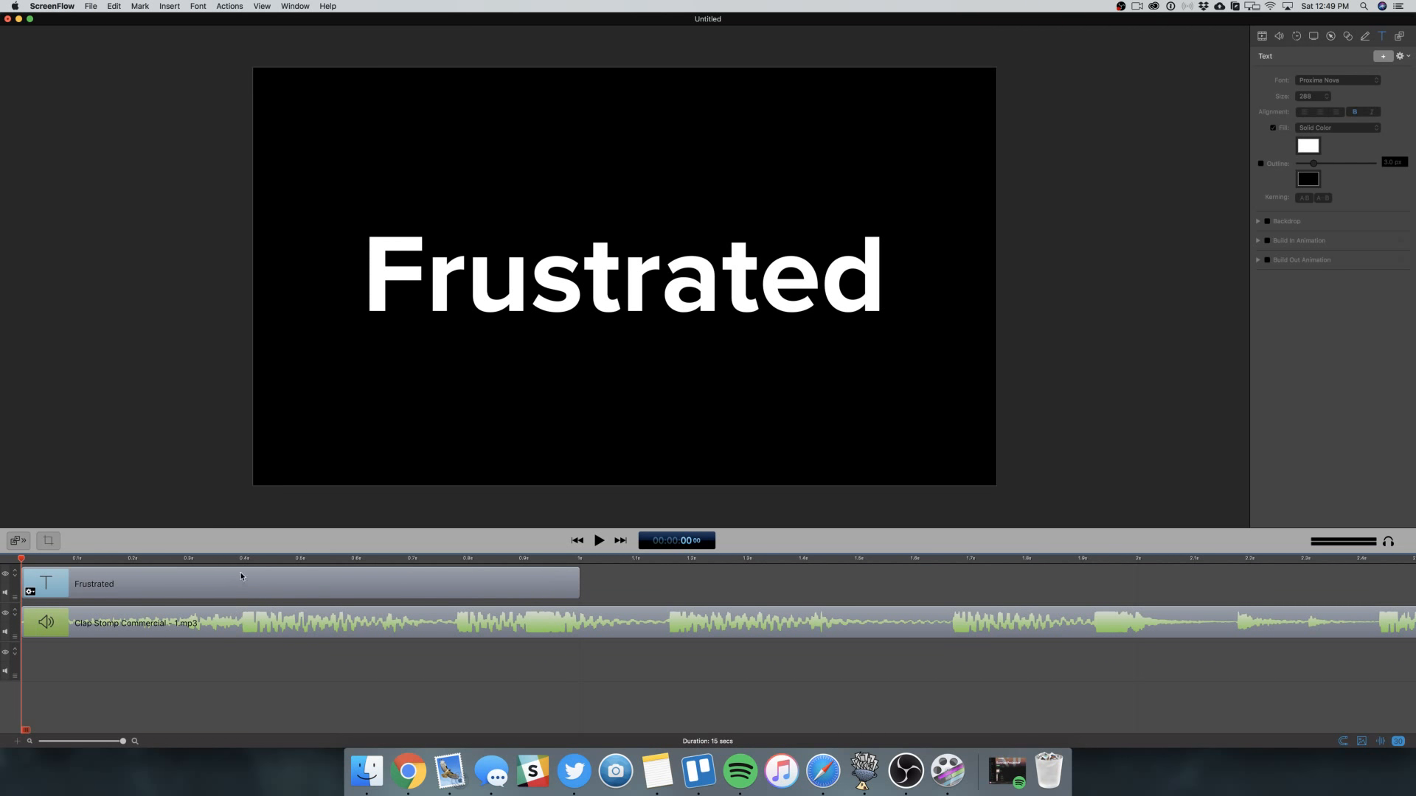
- Play and scrub the opening of the music to find its first strong beat
mouse_move(63, 589)
drag(26, 562, 183, 569)
key(Return)
key(space)
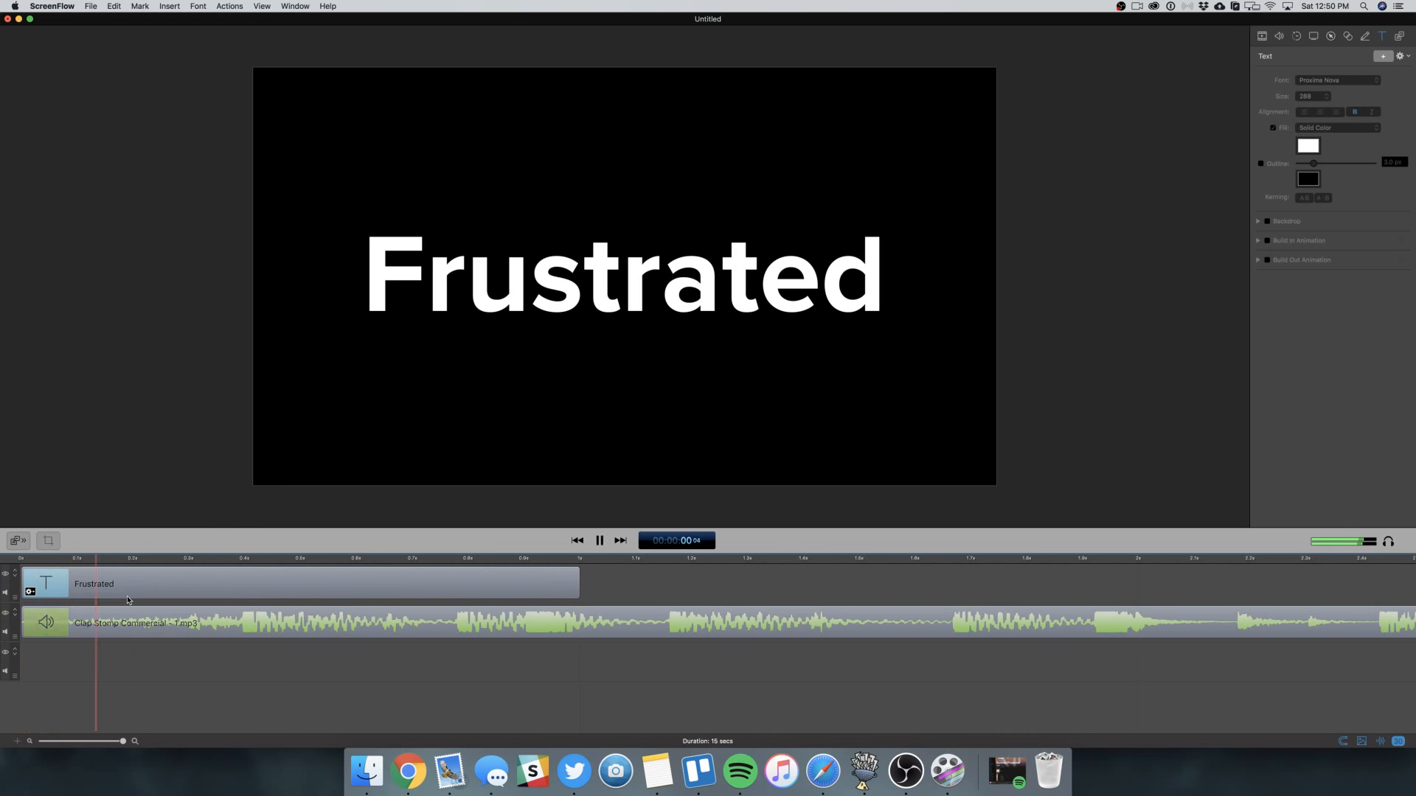
key(space)
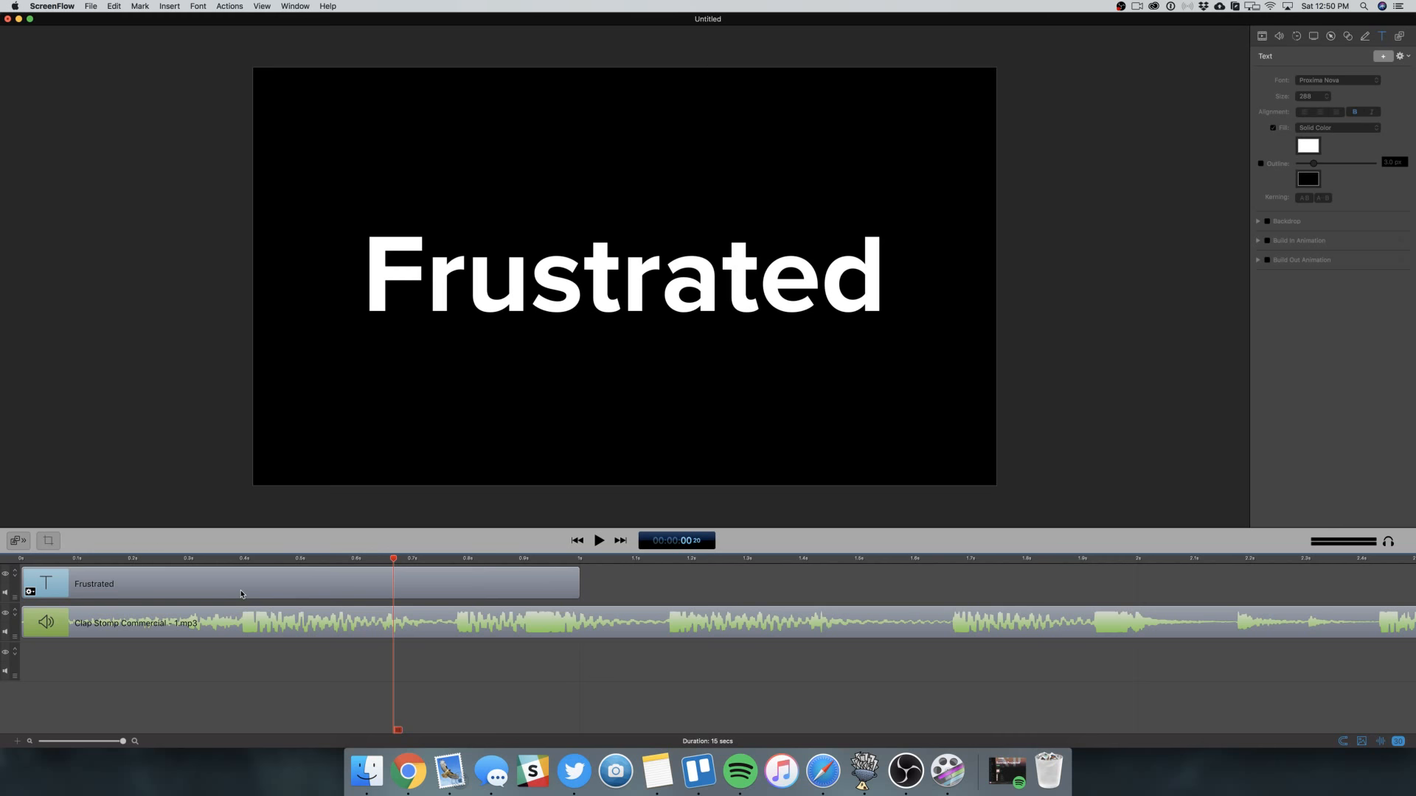
click(245, 561)
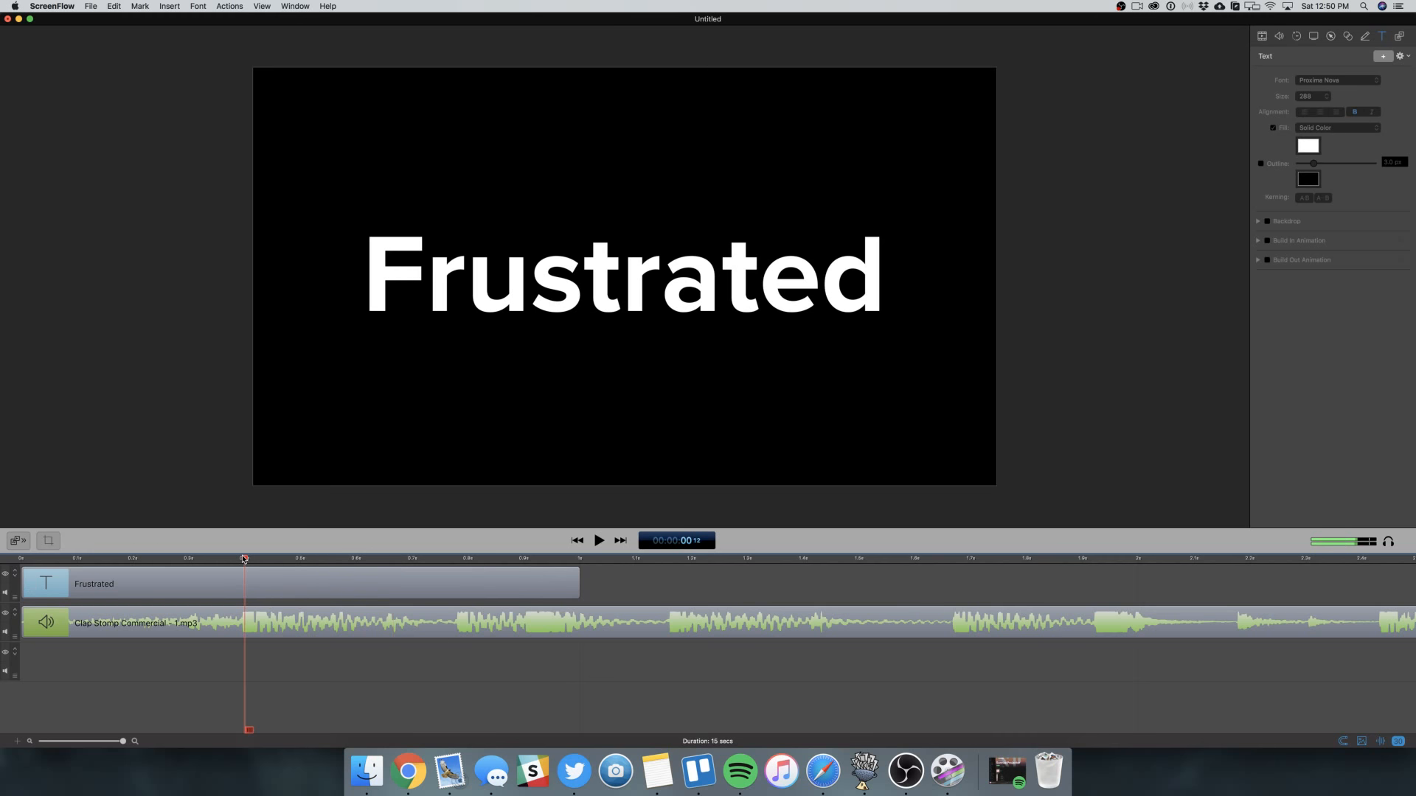
click(247, 628)
drag(244, 560, 20, 559)
click(198, 689)
key(space)
key(space)
- Trim the end of the "Frustrated" clip so that it ends just before 0.1 s on the timeline
click(244, 560)
click(268, 579)
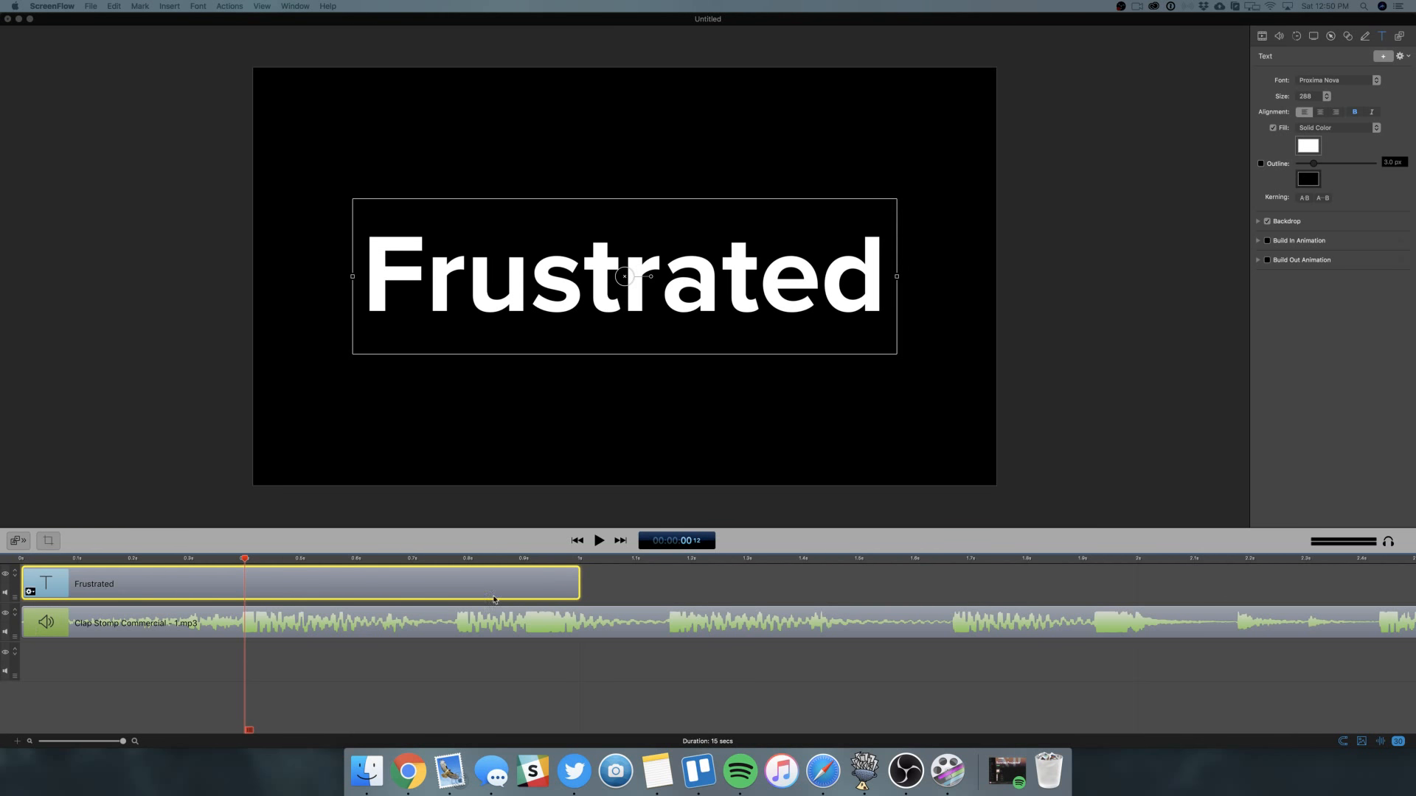
click(332, 662)
click(271, 592)
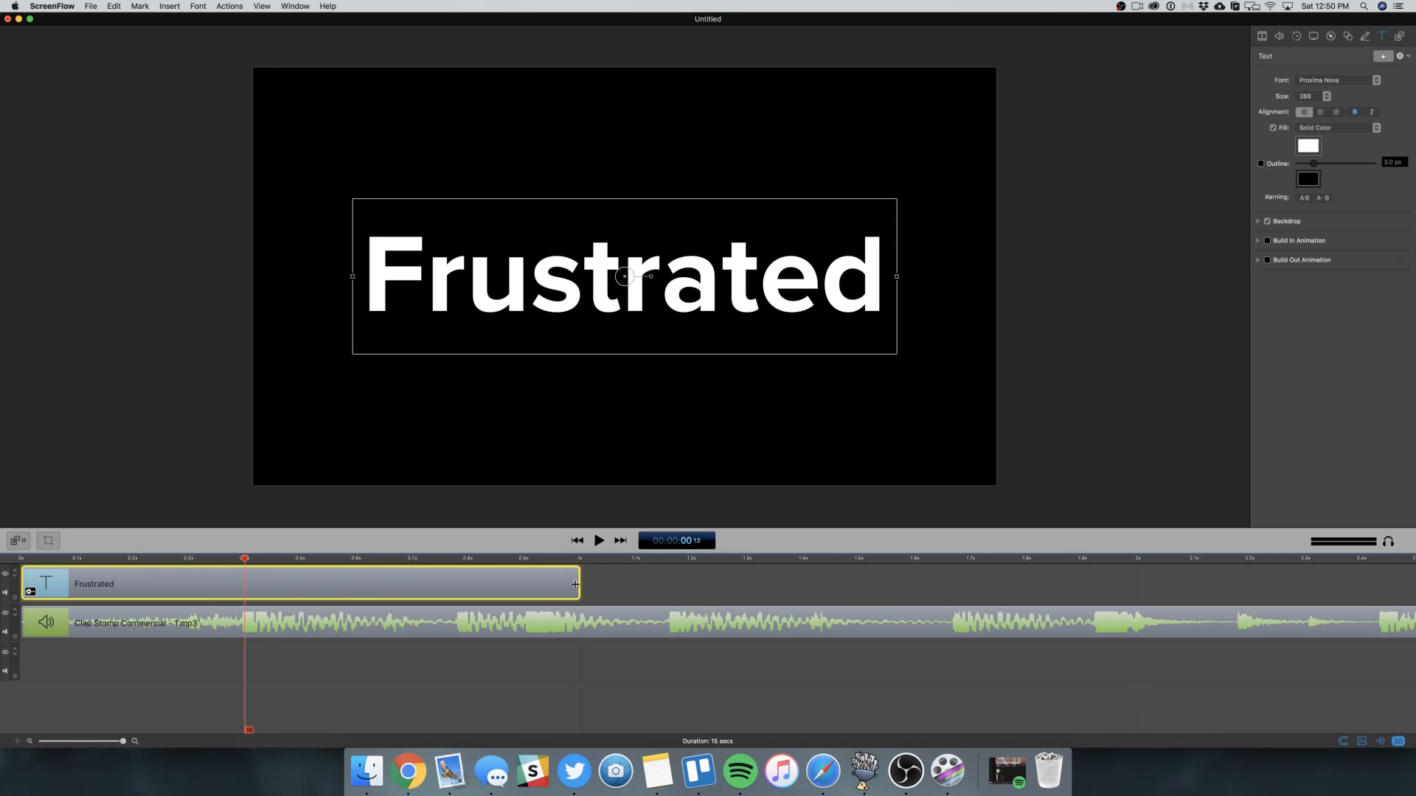
drag(575, 585, 59, 585)
- Paste a copy of the short "Frustrated" clip on the beat at 0.4 s and mute the music track
click(20, 558)
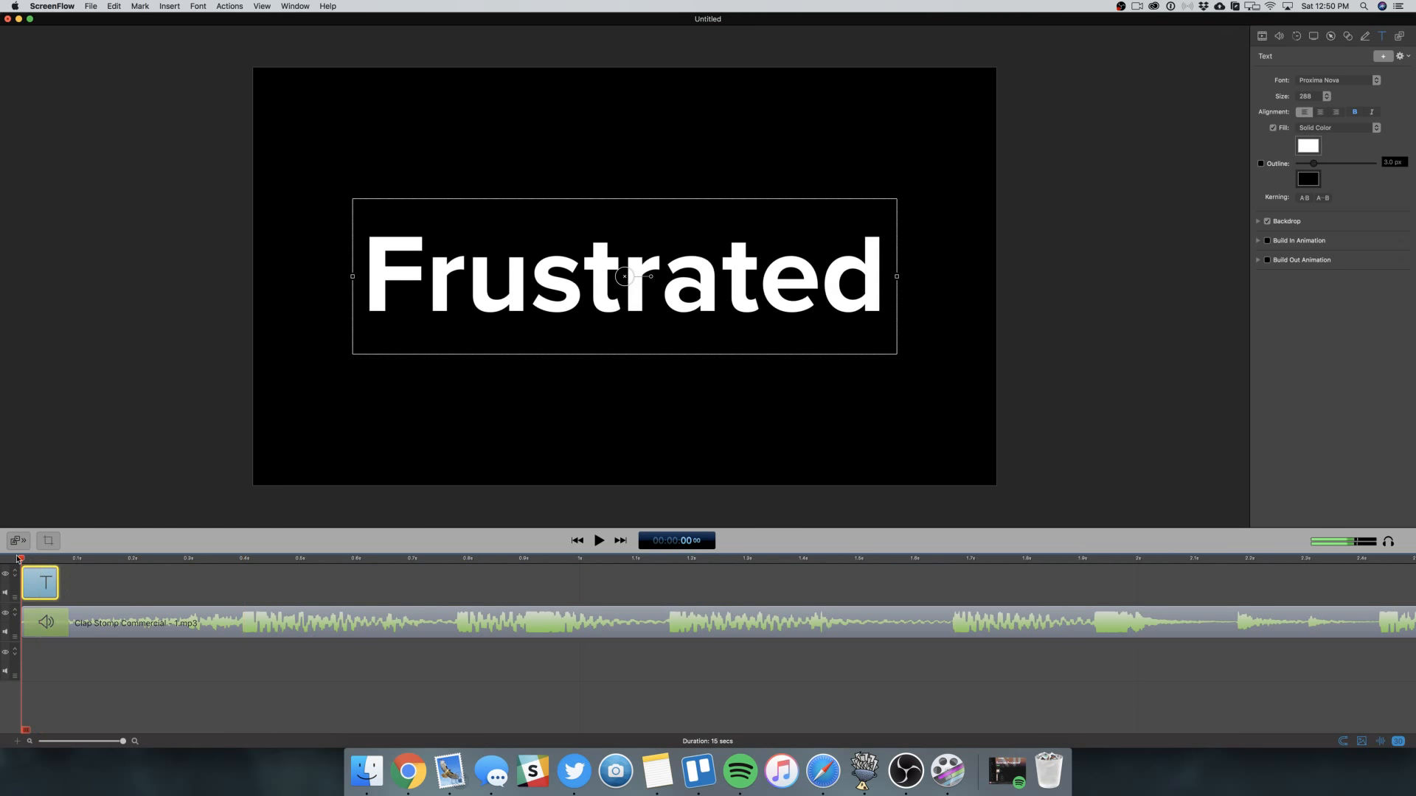
click(244, 558)
key(super+v)
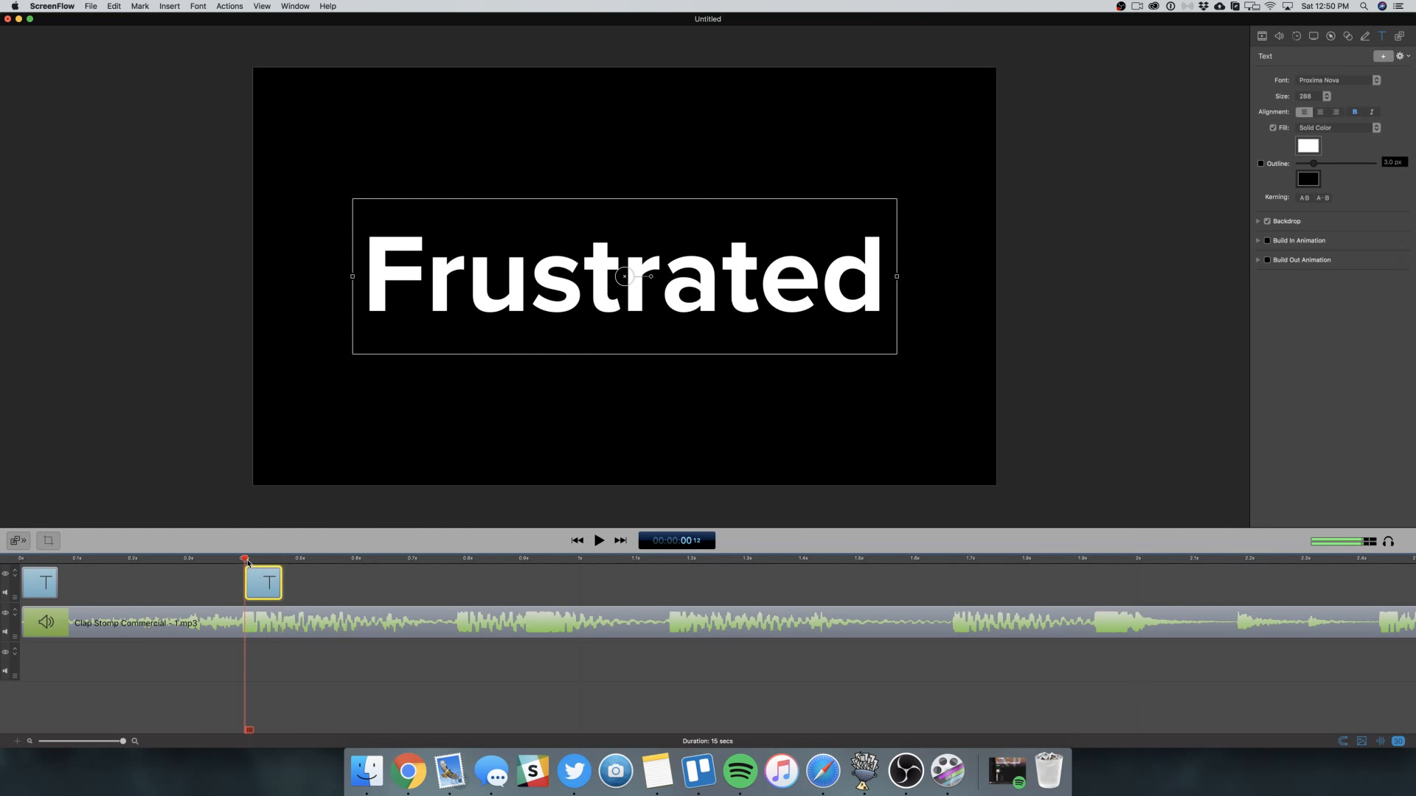
click(7, 632)
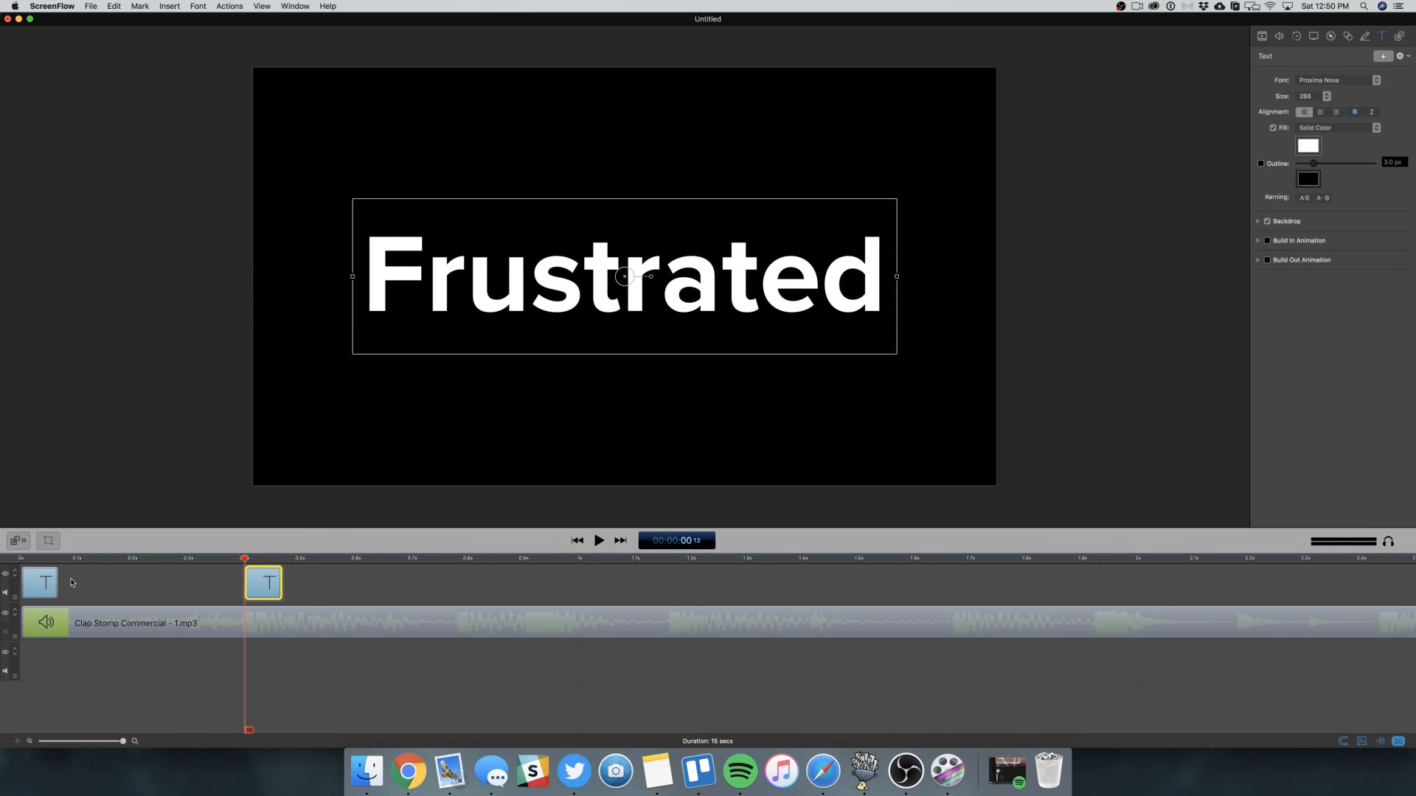
- Extend the first "Frustrated" clip to about 0.2 s and paste a copy of it directly after it
drag(59, 586, 119, 587)
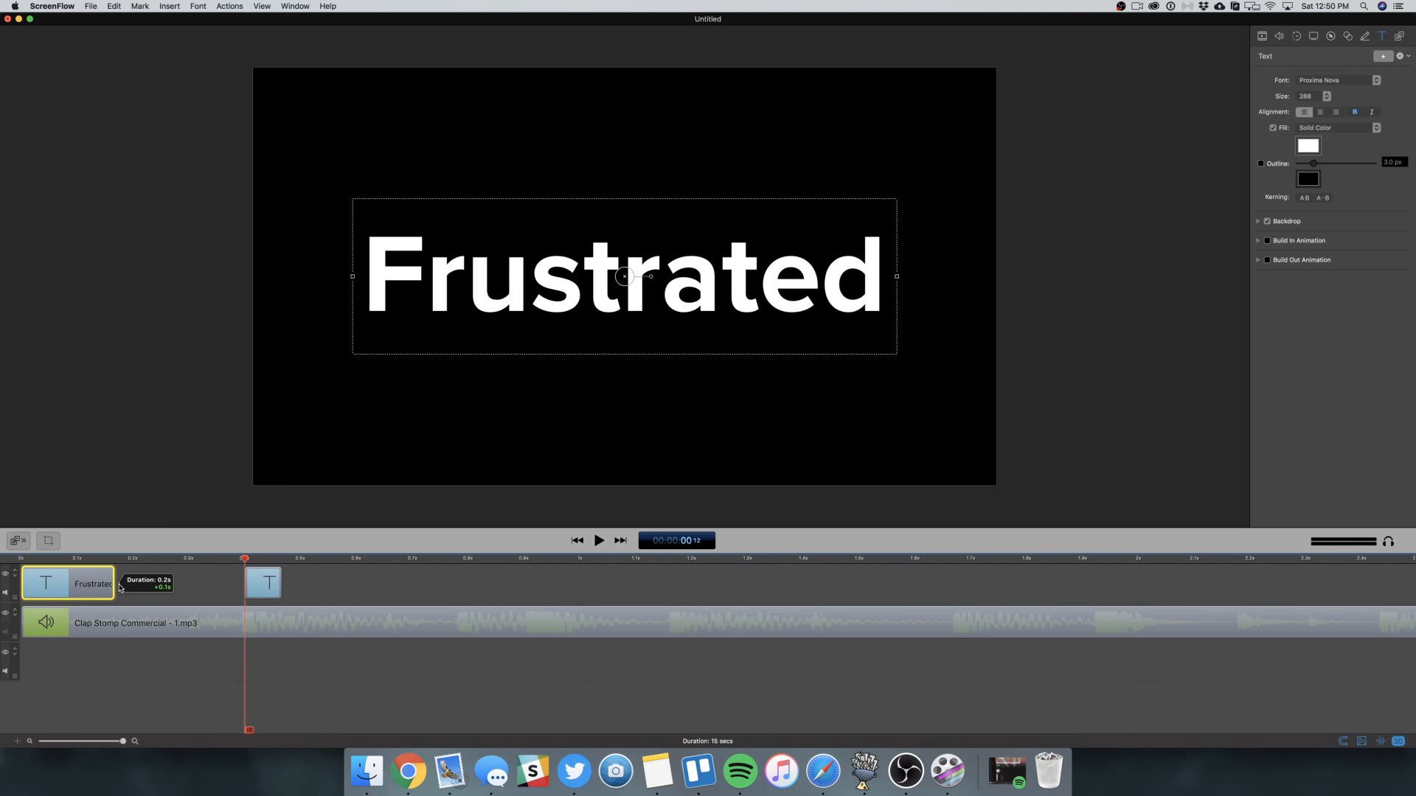
key(super+c)
click(128, 562)
key(super+v)
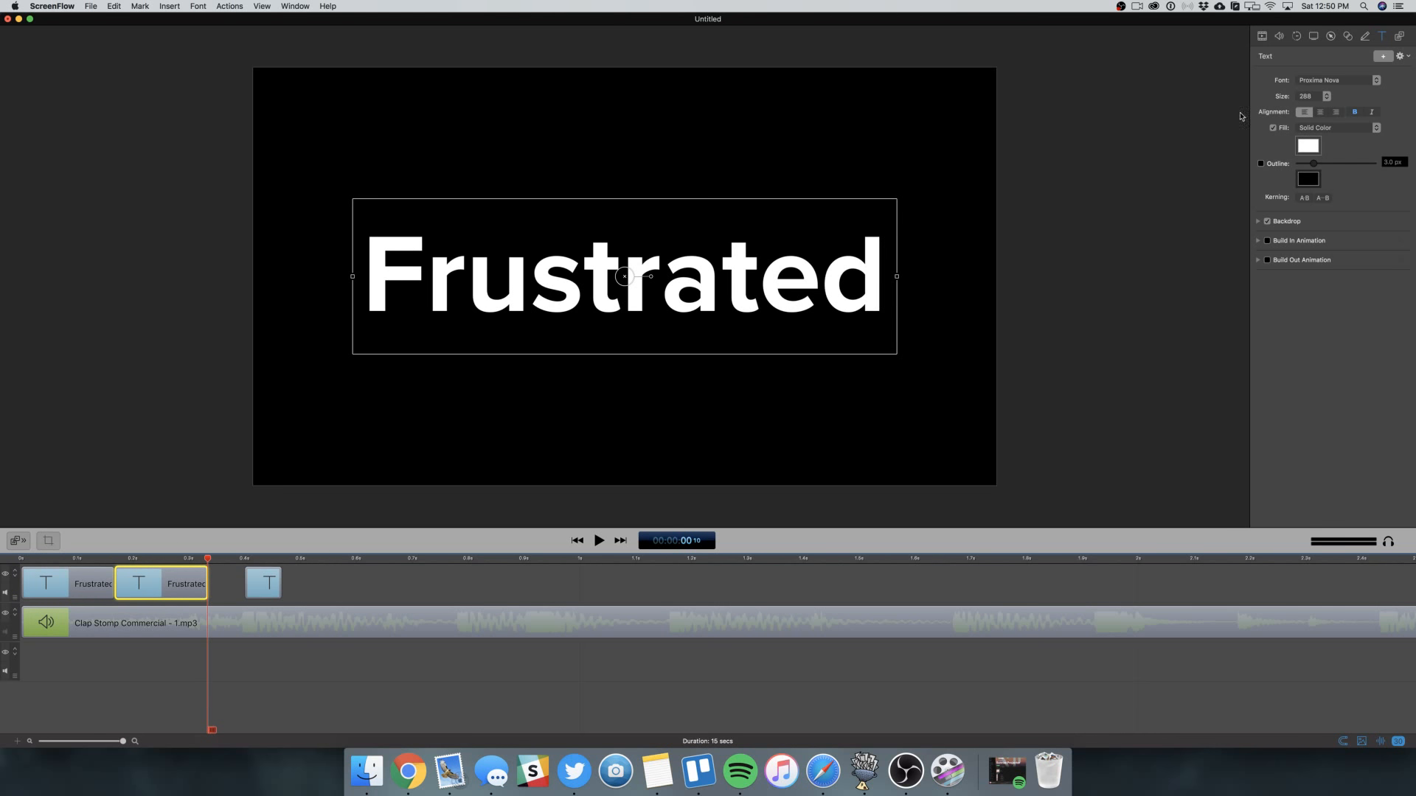
- Try an X rotation on the second "Frustrated" clip and reset it to 0°
click(1261, 35)
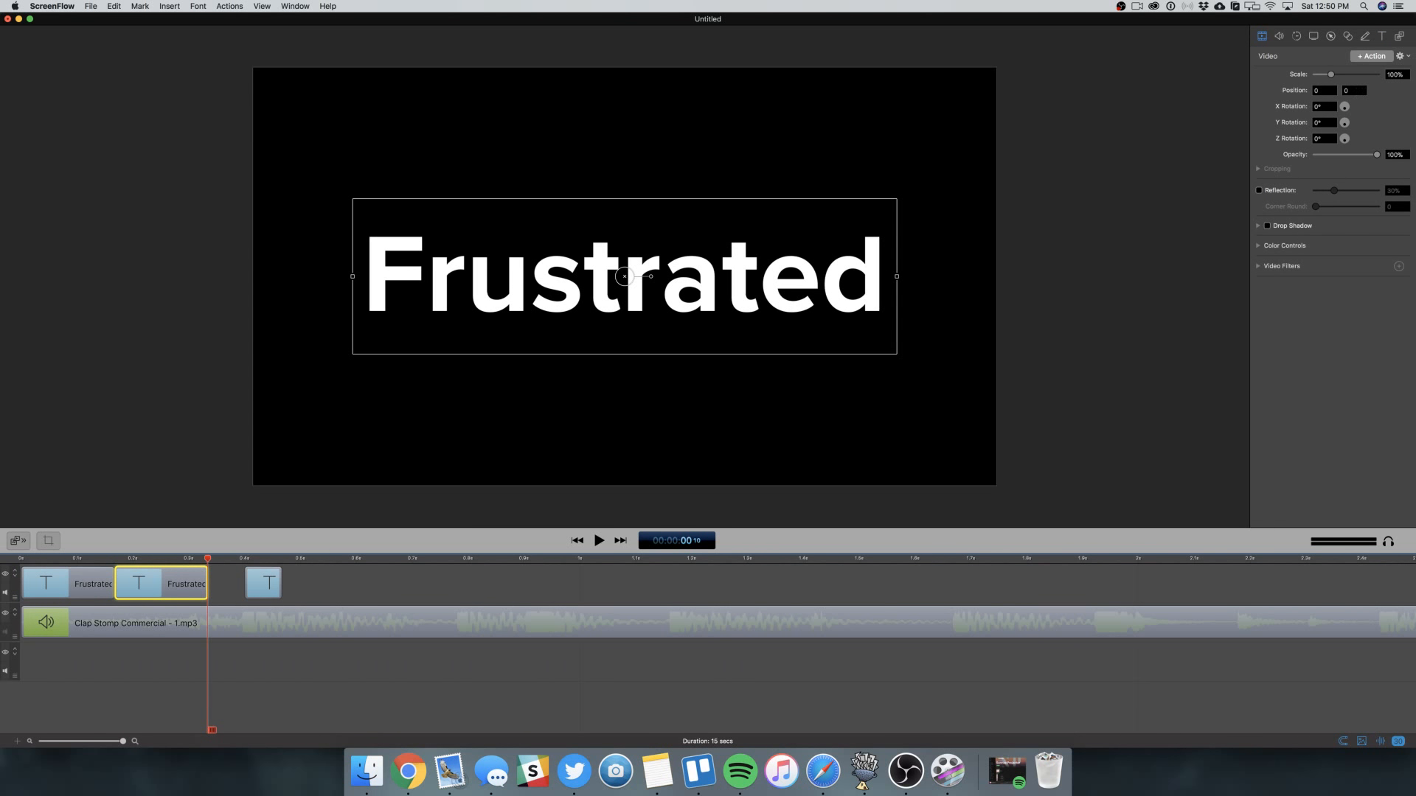
drag(1346, 109, 1346, 104)
key(super+z)
key(Delete)
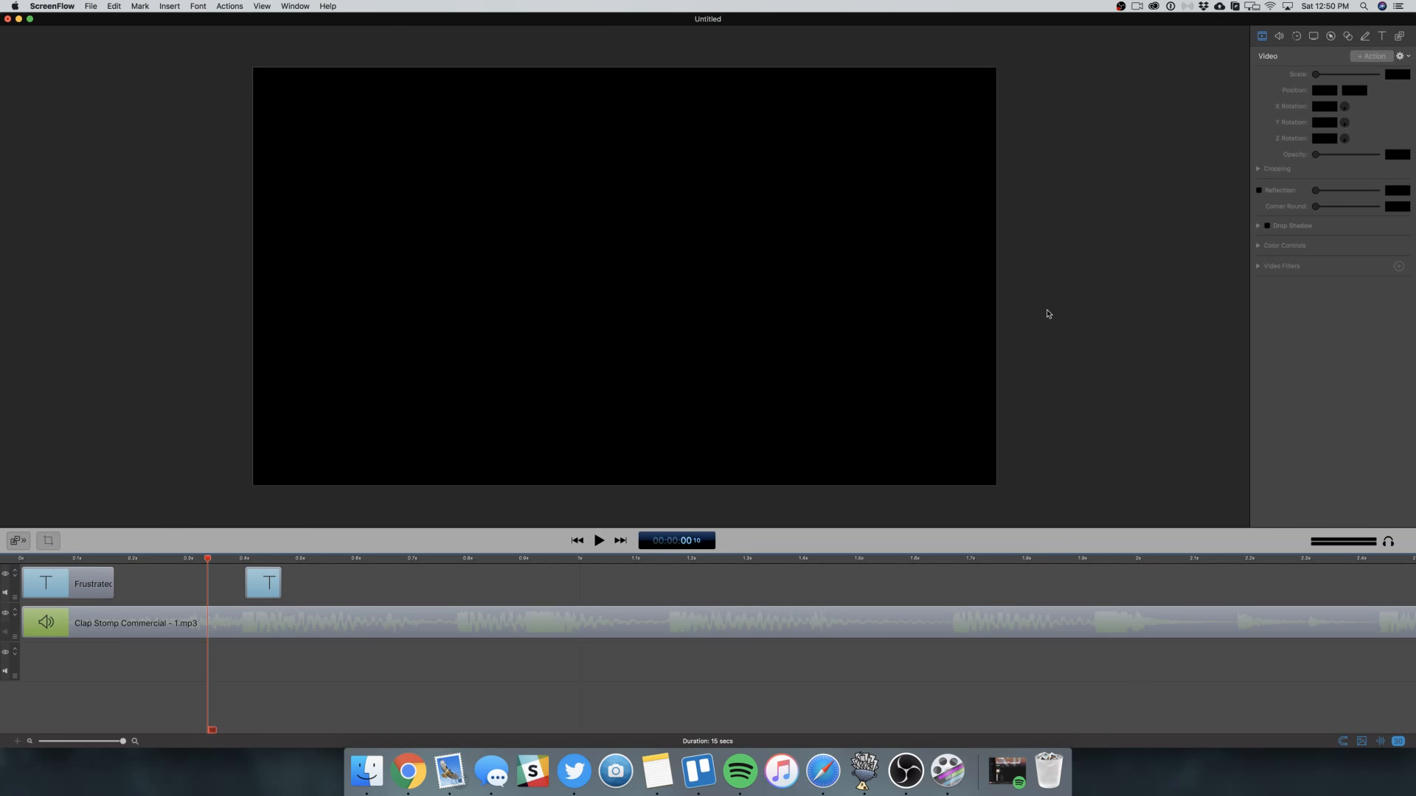
key(super+z)
click(1325, 106)
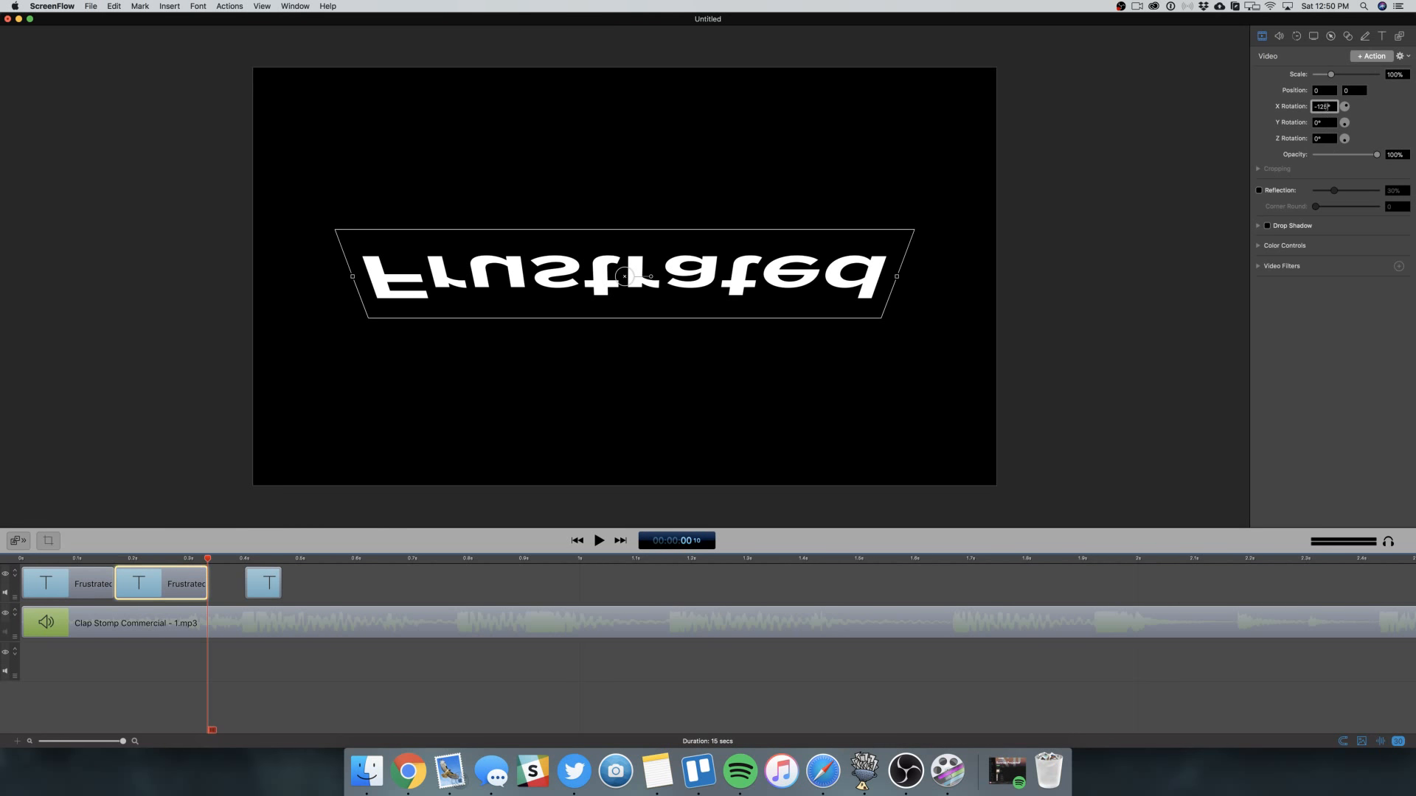
double_click(1327, 107)
text(0)
key(Return)
- Try a Y rotation on the second "Frustrated" clip and reset it to 0°
drag(1345, 123, 1330, 149)
click(1315, 122)
double_click(1316, 123)
text(0)
key(Return)
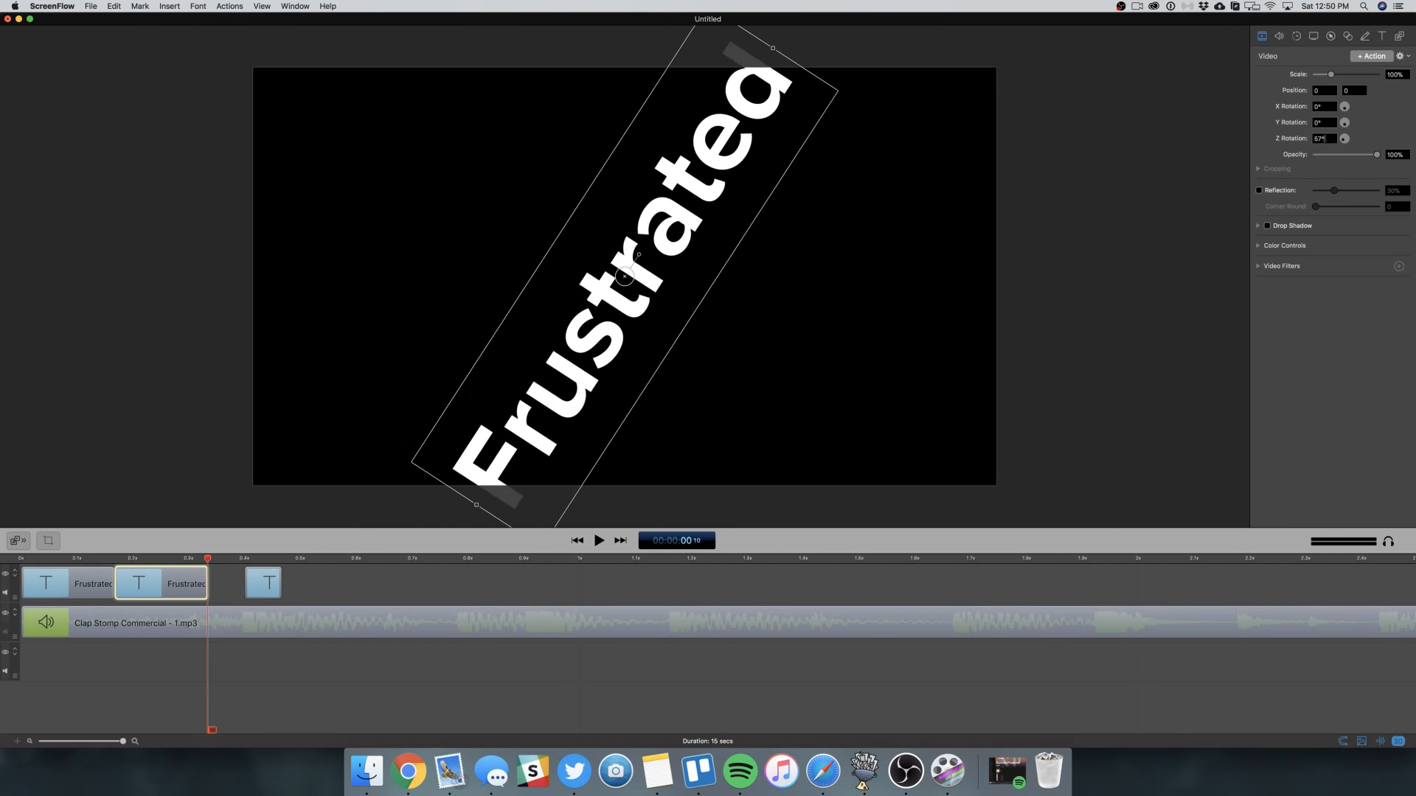
- Set the second "Frustrated" clip's Z rotation to 90° and move the word partly off the canvas's upper-left edge, at about -659, 540
click(1325, 139)
key(super+a)
text(90)
key(Return)
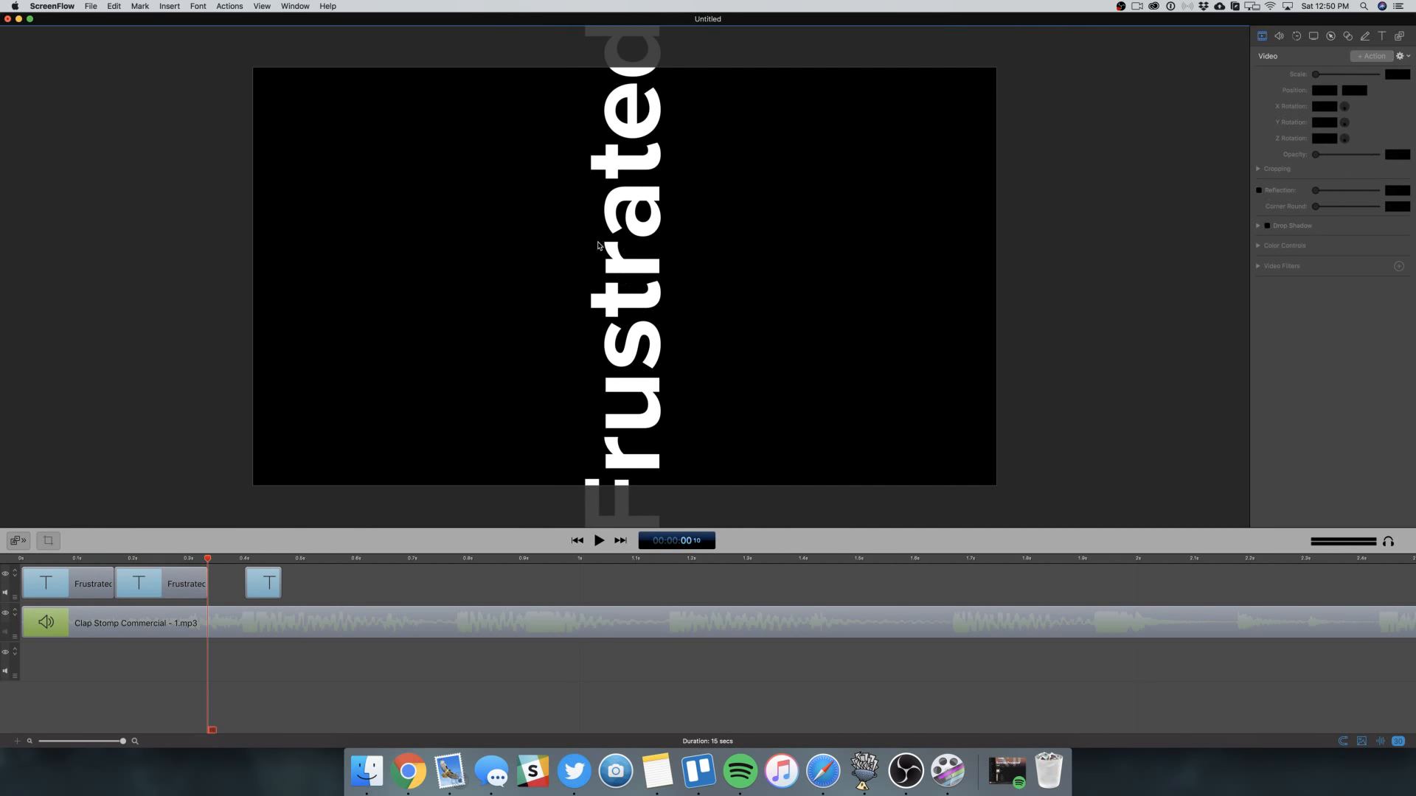
drag(600, 246, 312, 20)
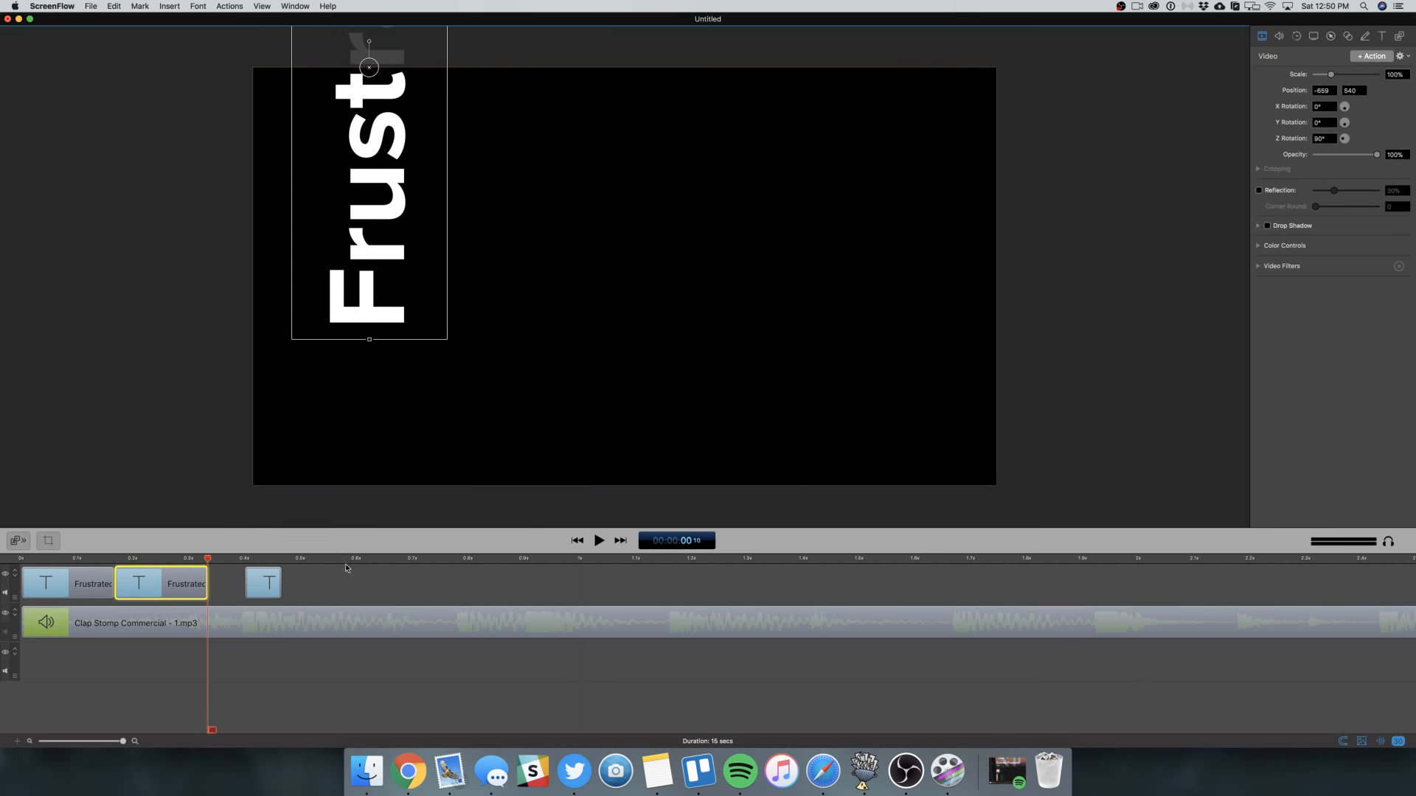
- Add a short copy of the rotated clip directly after it, filling the gap before the clip at 0.4 s
drag(200, 586, 238, 624)
key(super+a)
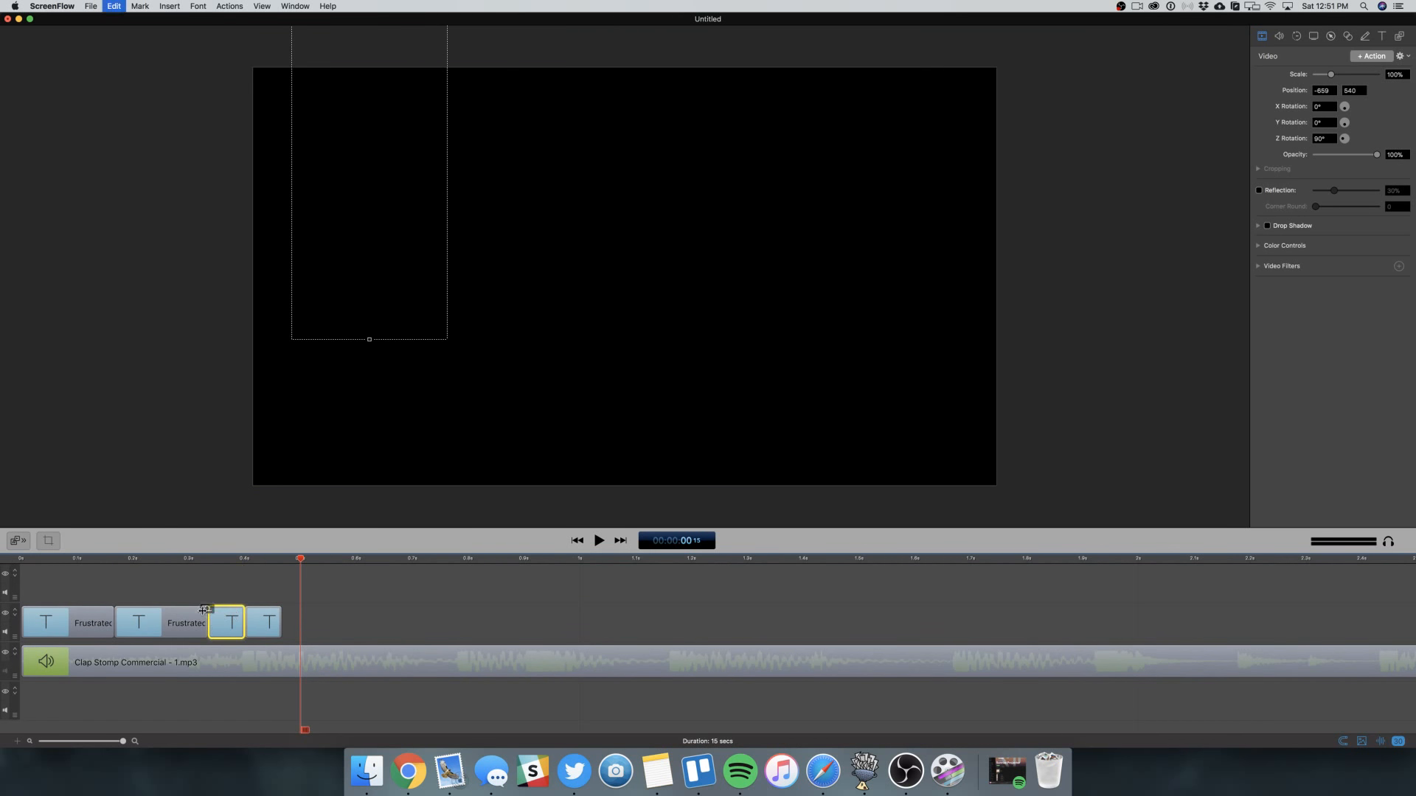
key(super+shift+a)
- Set the third clip's Z rotation to 180° and place the word in the canvas's upper-left area, partly past its left edge
click(229, 559)
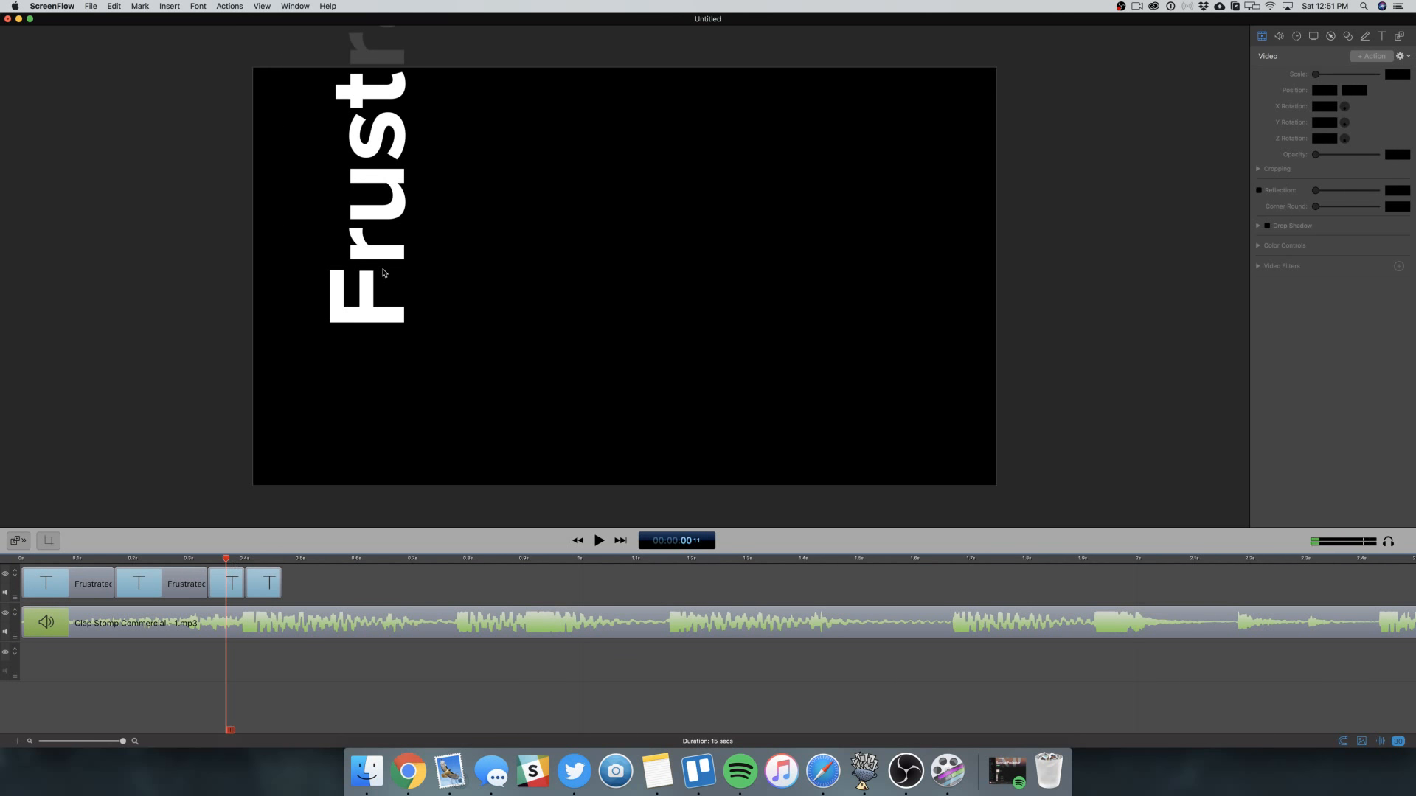
click(382, 270)
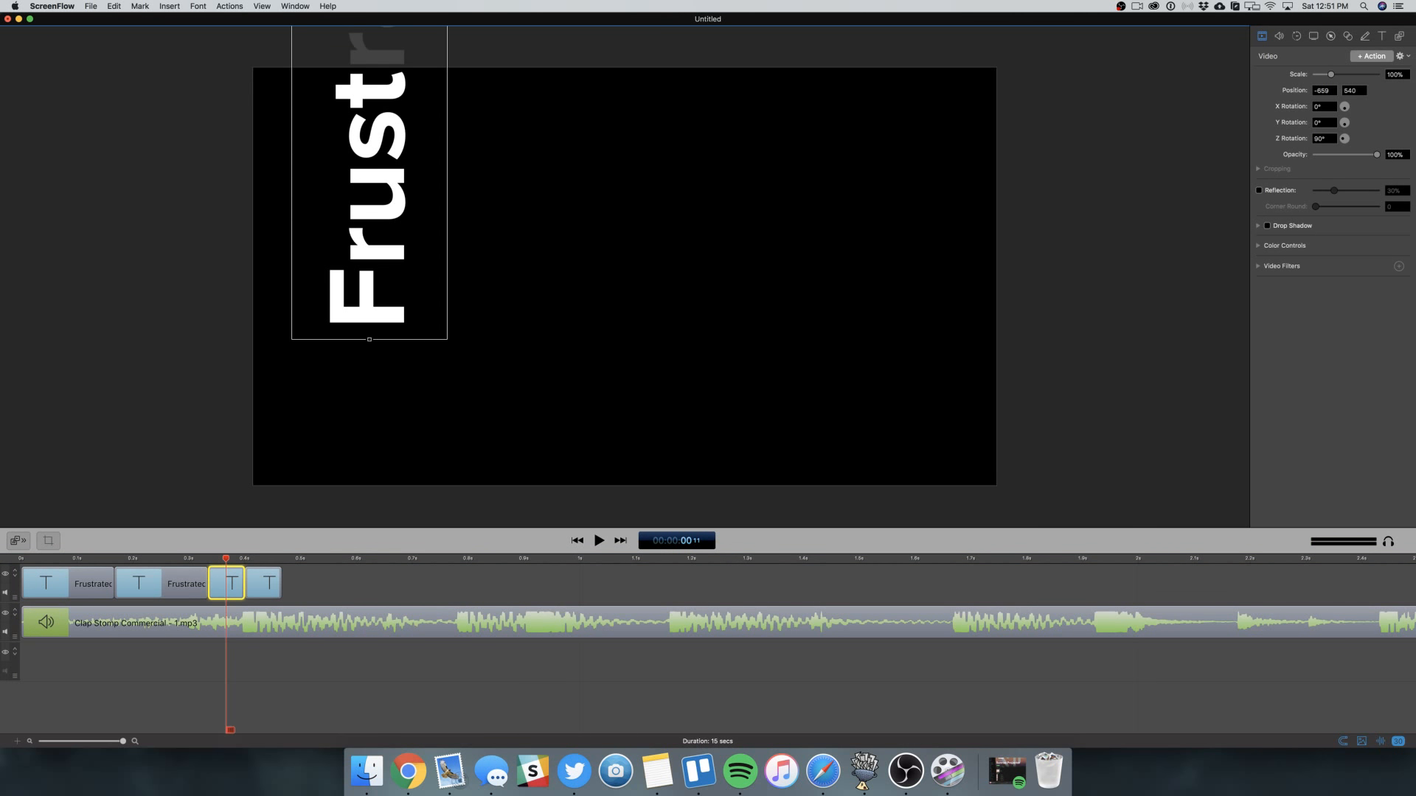
click(1320, 138)
key(Return)
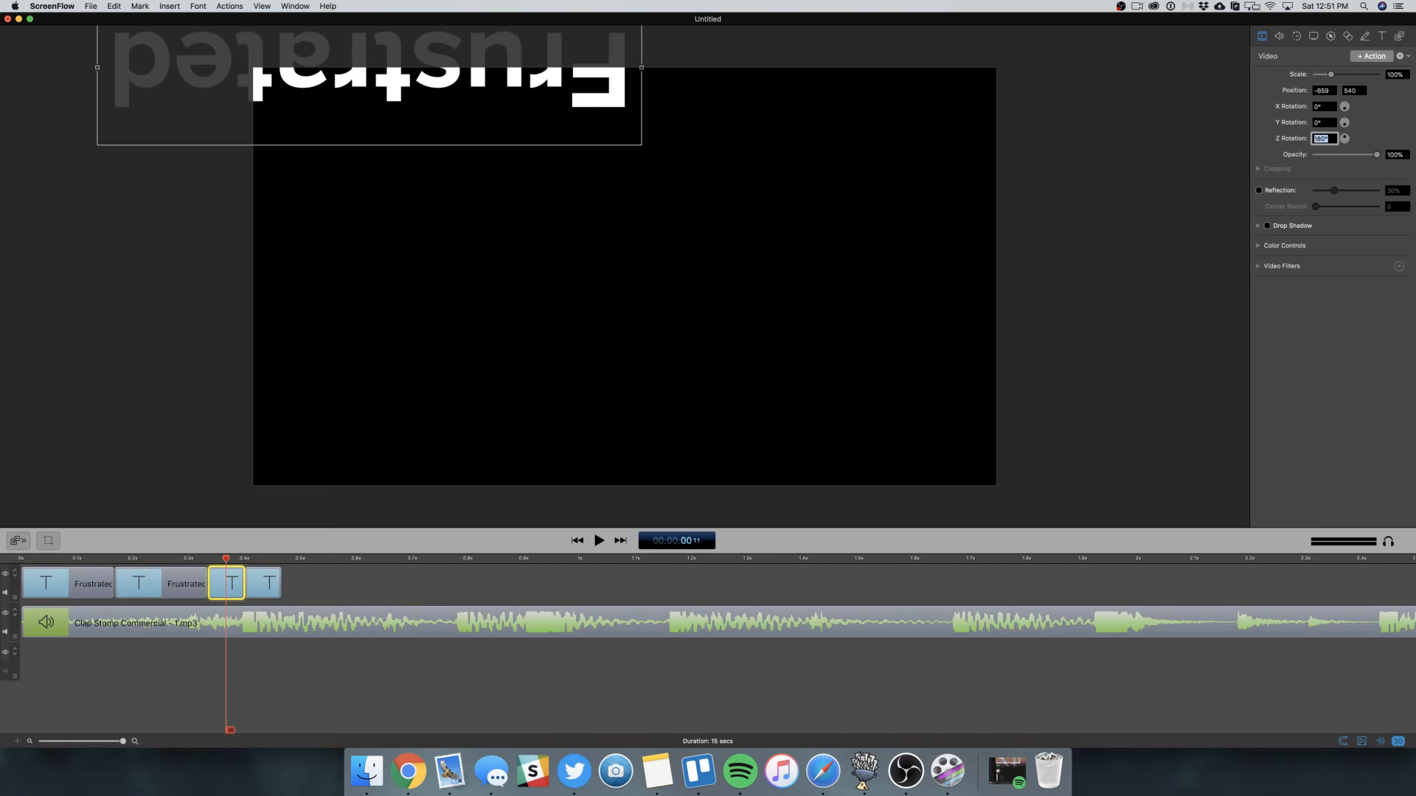
drag(533, 88, 551, 170)
click(373, 578)
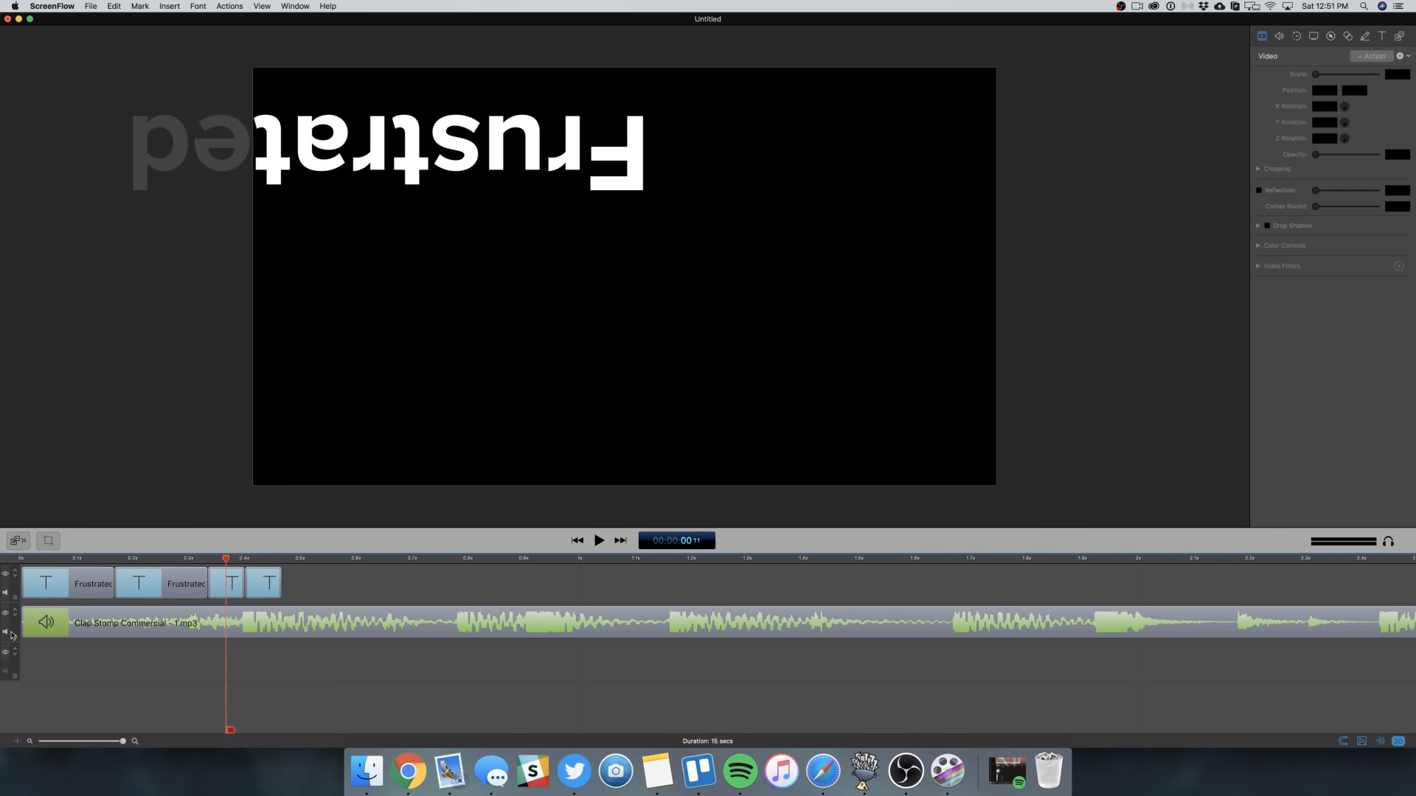
- Play the sequence from the start and extend the last "Frustrated" clip so that it ends at 1.4 s
click(59, 560)
drag(58, 561, 21, 563)
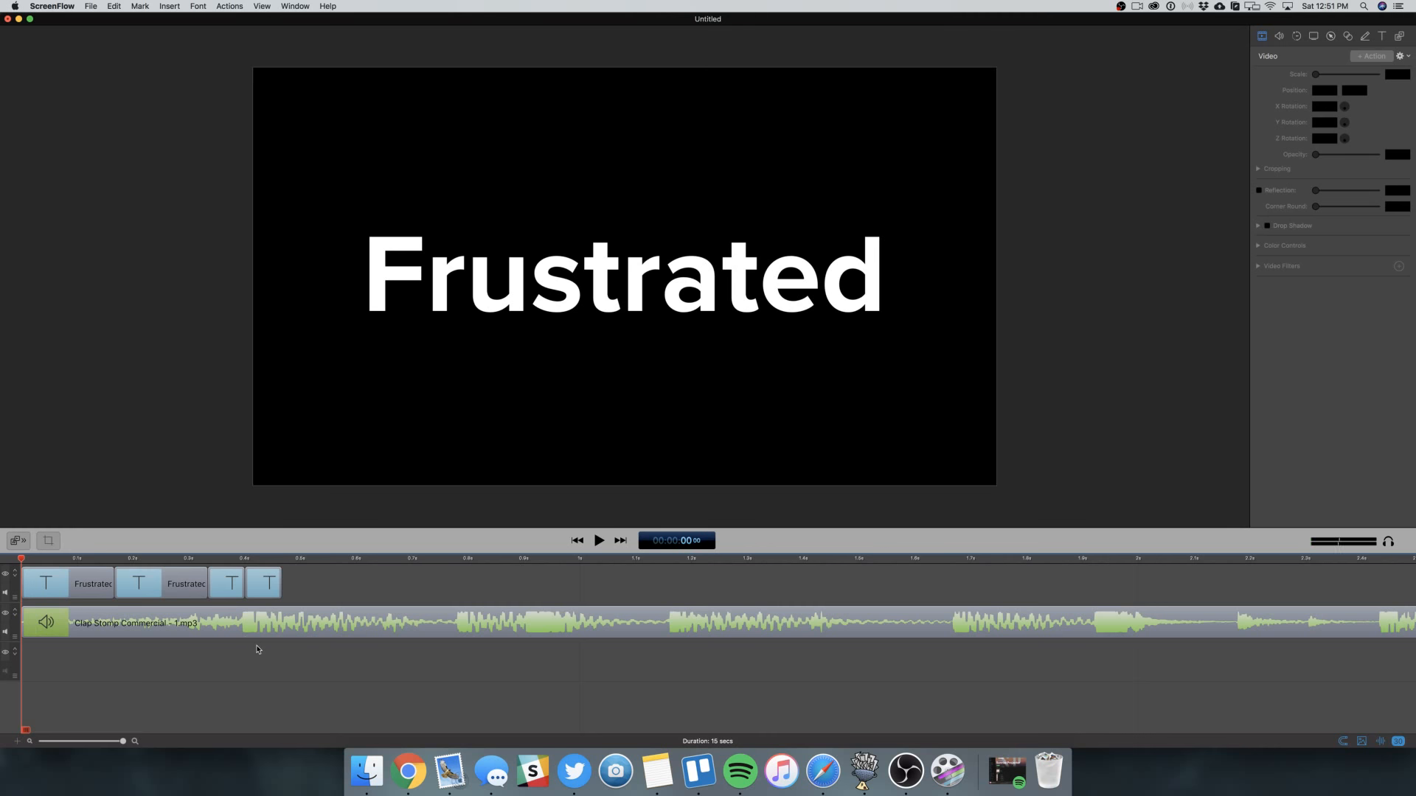
key(space)
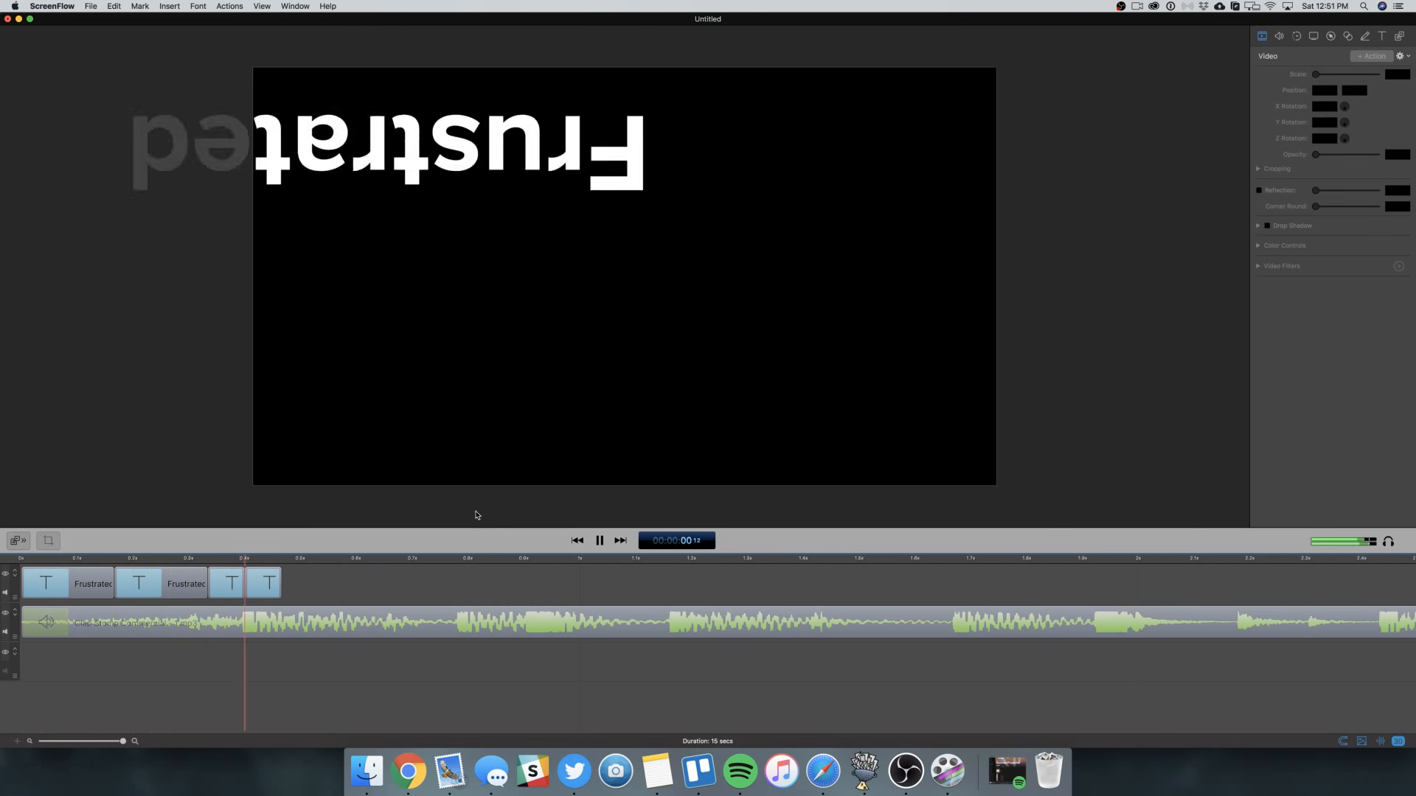
drag(280, 580, 803, 581)
- Play back the four text clips with the music and return to the start of the timeline
key(space)
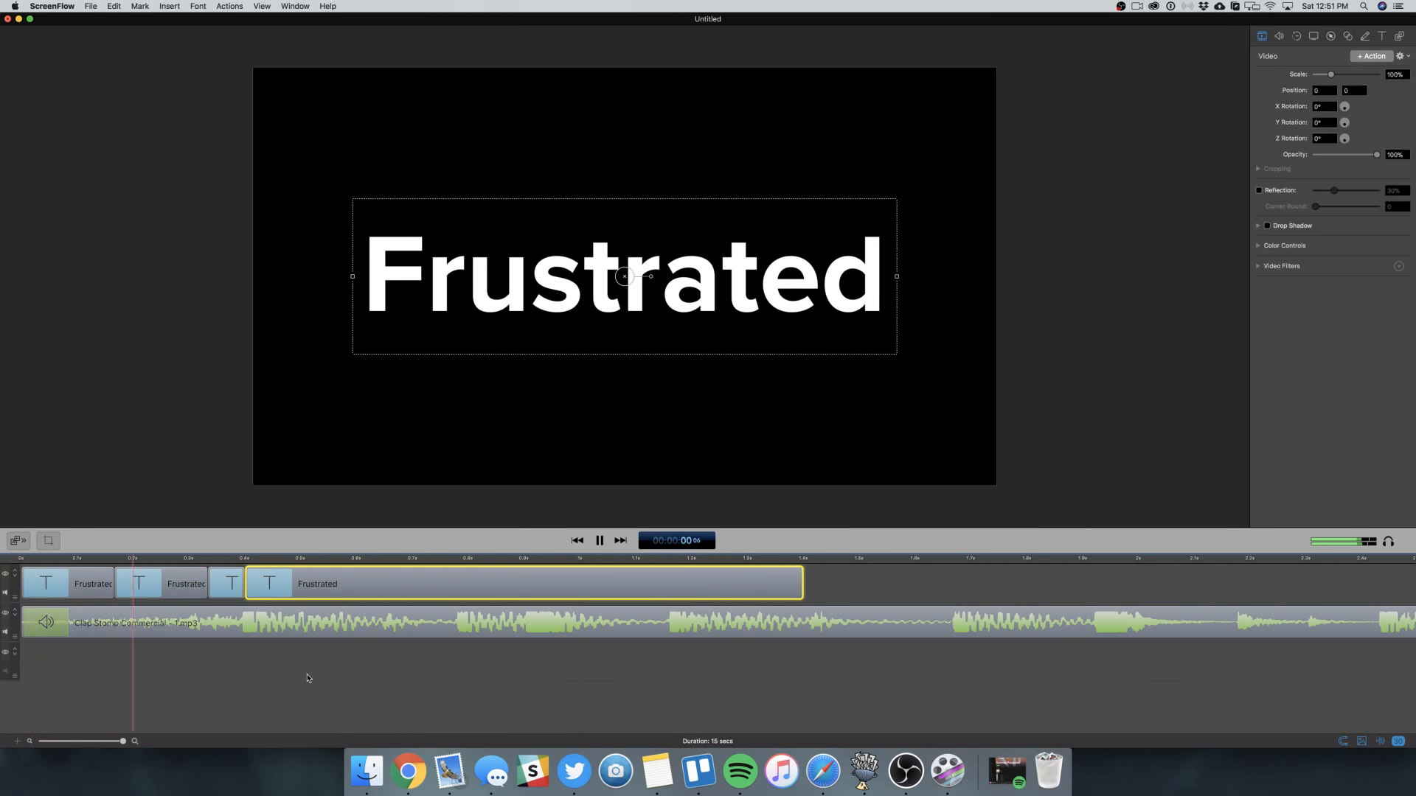
click(313, 671)
click(21, 558)
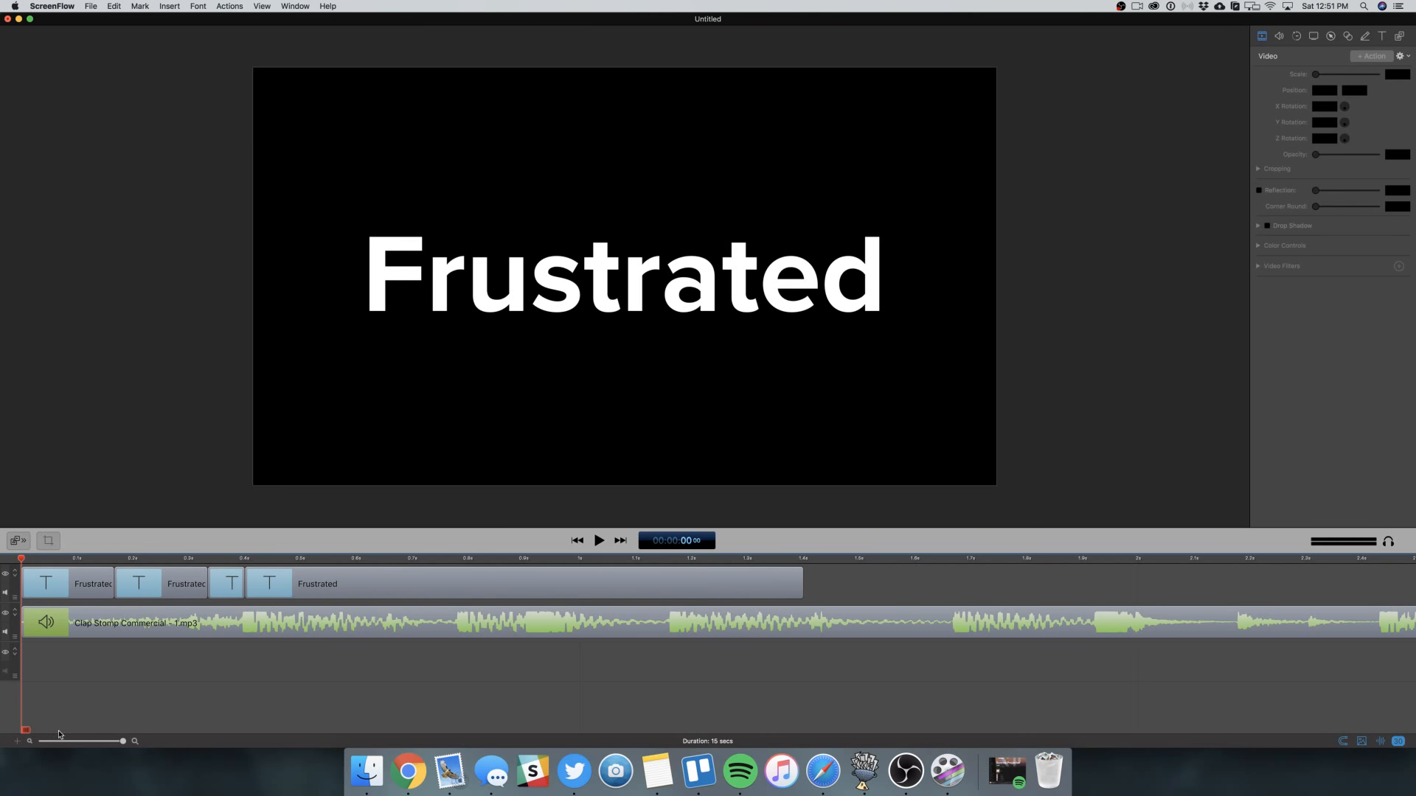
- Play the text sequence from the start with the music muted, and unmute the music track
click(6, 633)
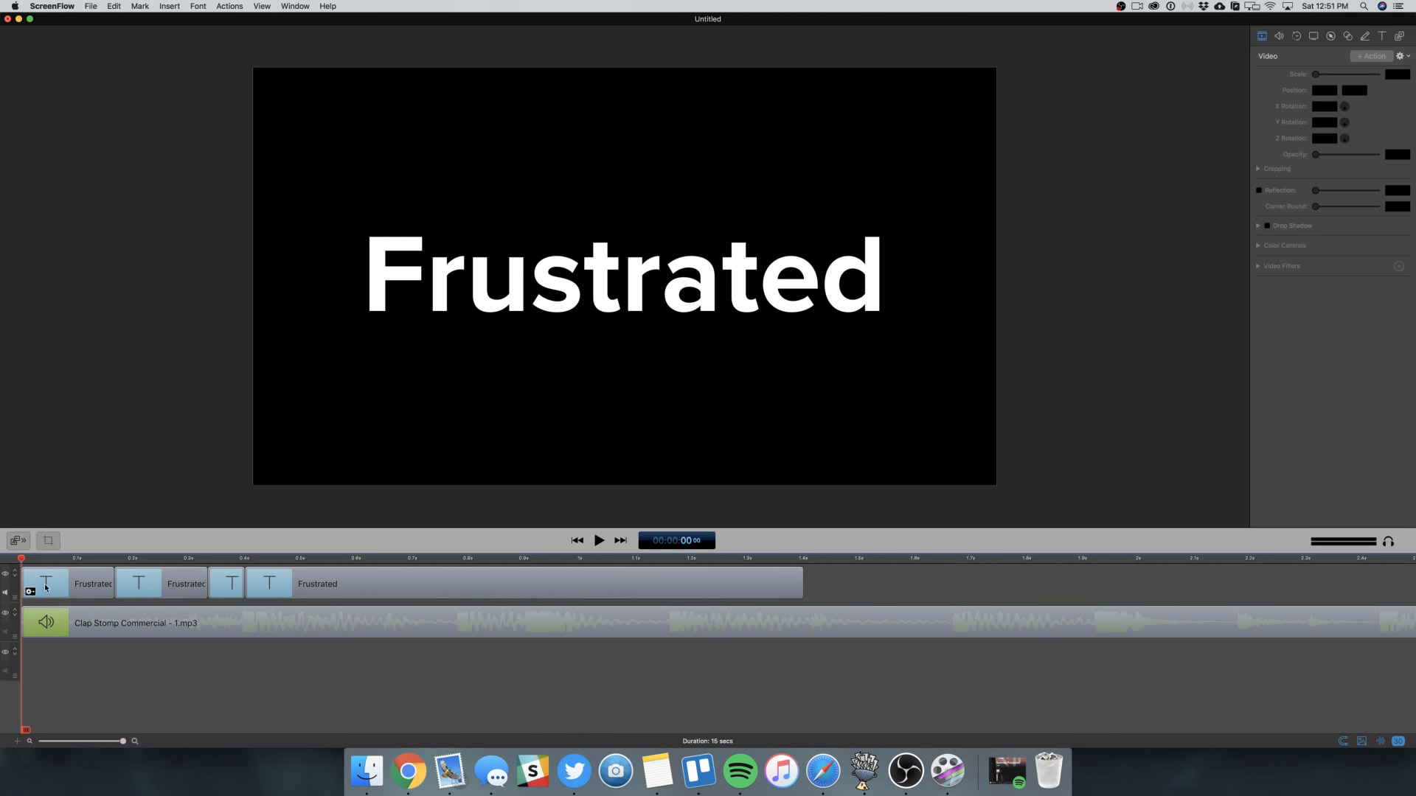
mouse_move(30, 560)
mouse_down()
mouse_move(257, 567)
mouse_move(8, 577)
mouse_up()
key(space)
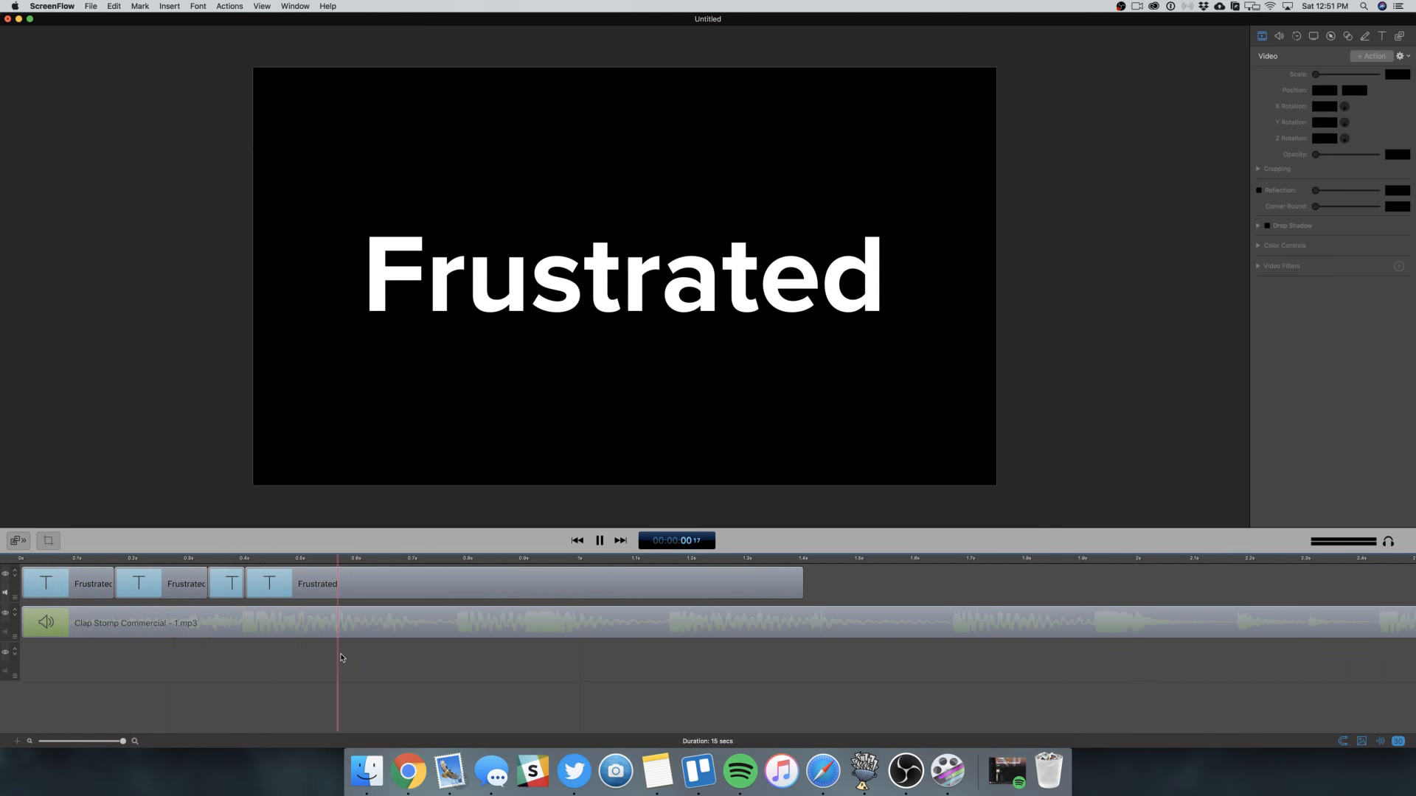
key(space)
click(6, 632)
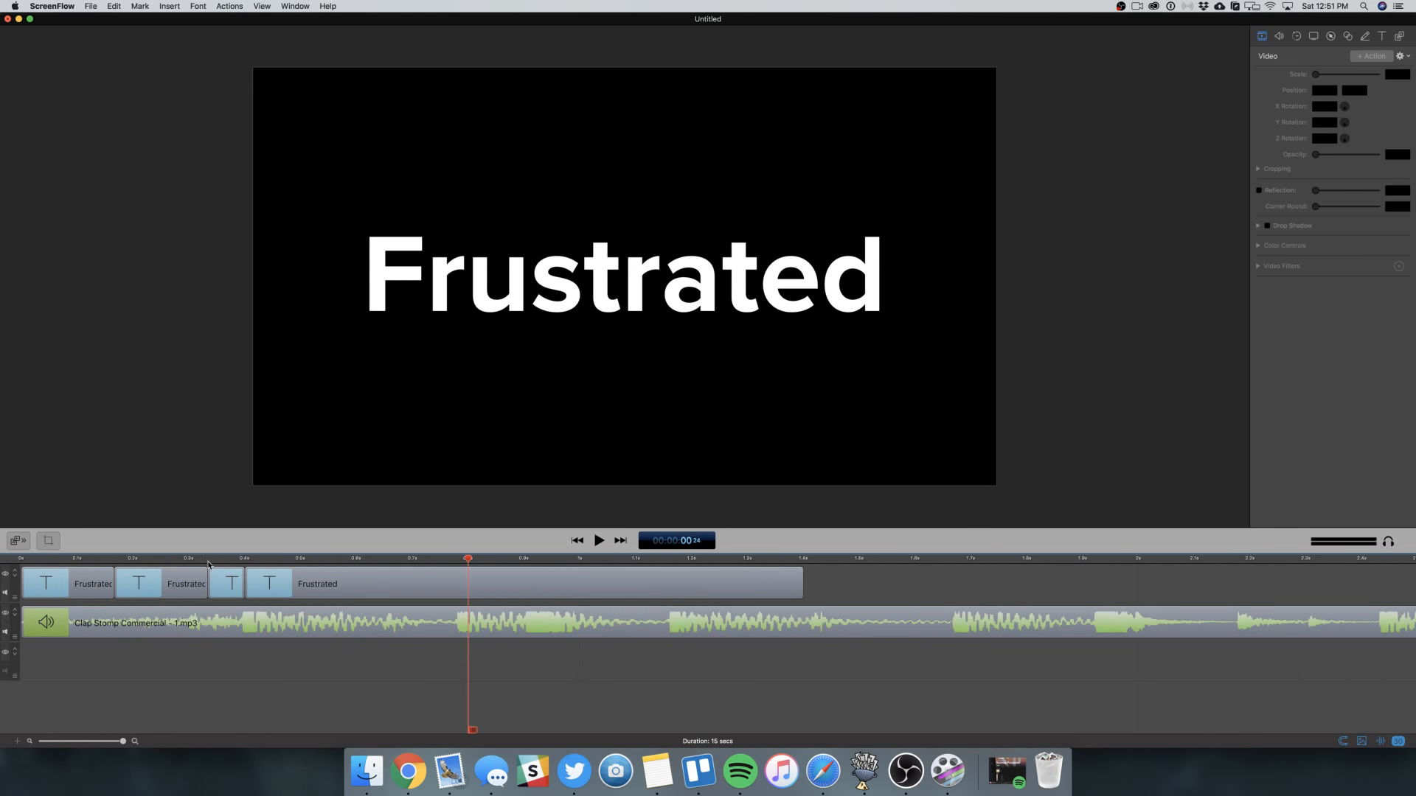
- Move the cut between the second and third text clips to about 0.3 s, keeping the third clip's end at 0.4 s
drag(208, 565, 171, 565)
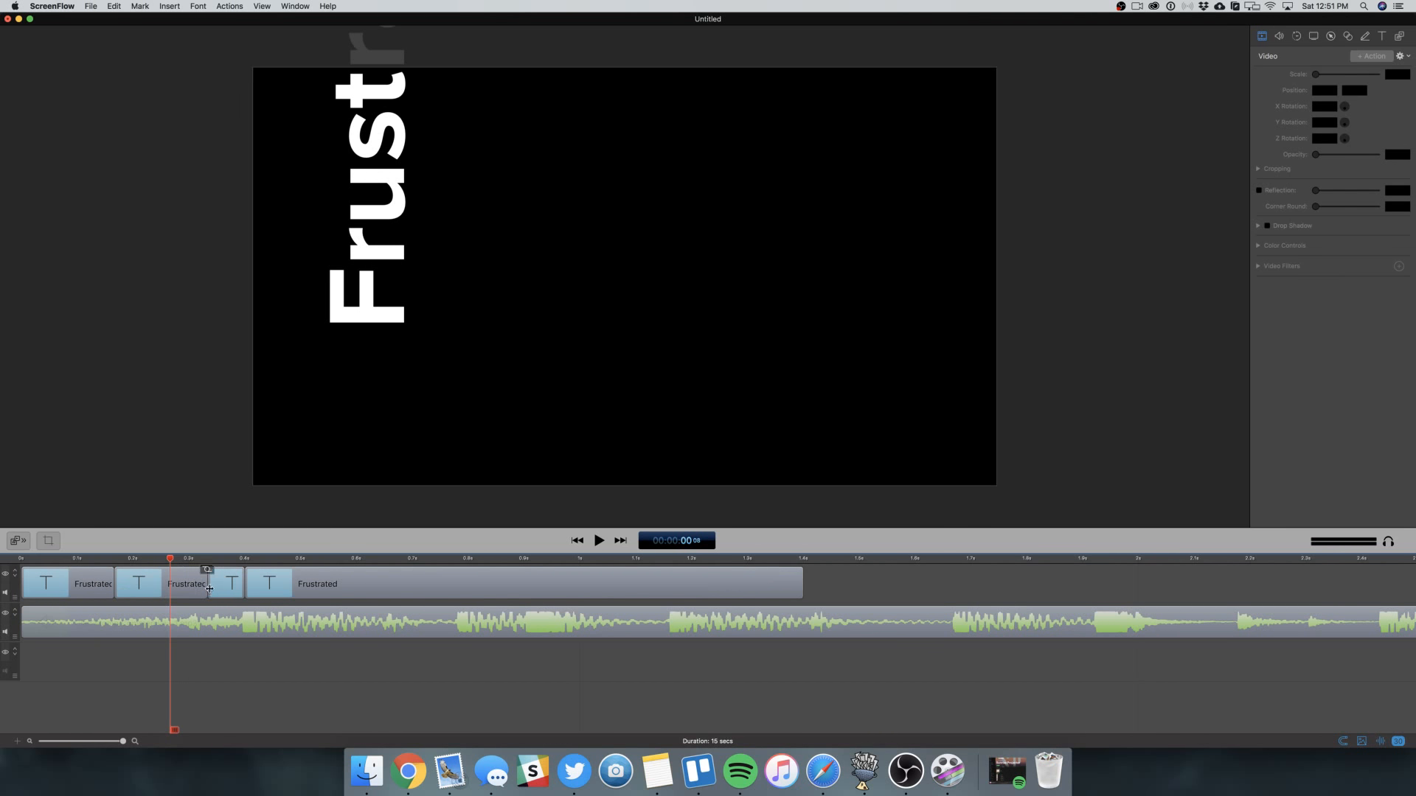
drag(206, 589, 243, 575)
click(212, 674)
click(178, 588)
click(237, 704)
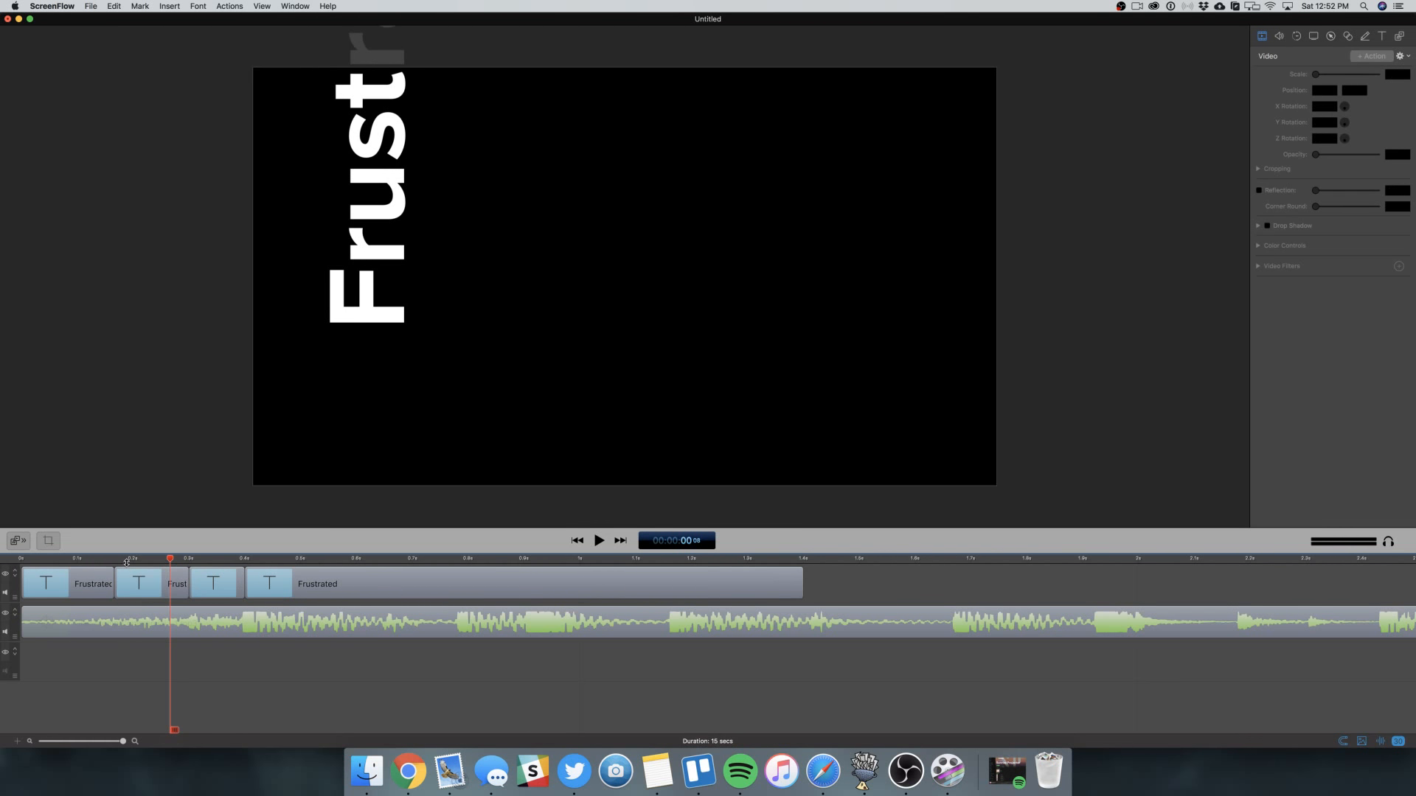
- Play back the sequence and try the last "Frustrated" clip at font size 96, centred in the frame
key(space)
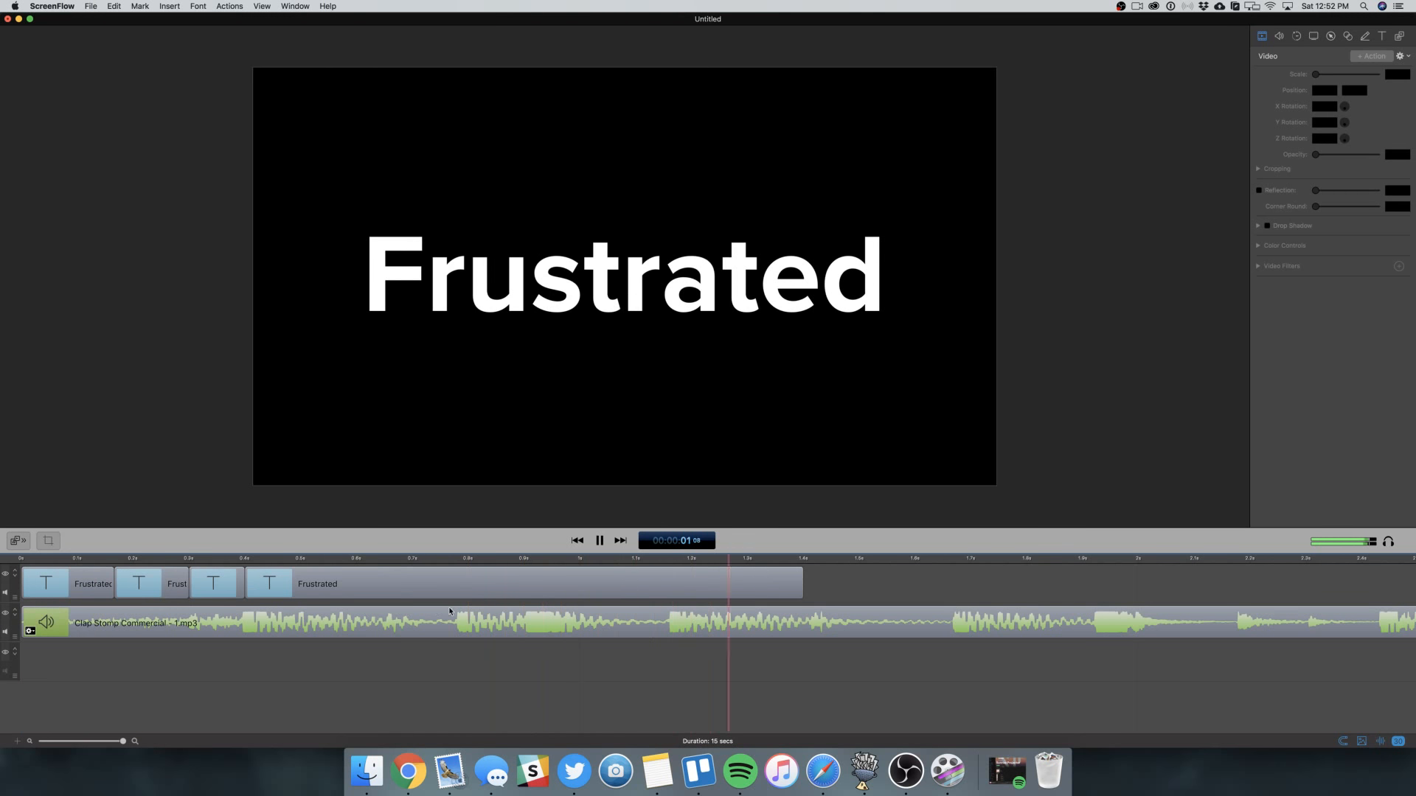
key(space)
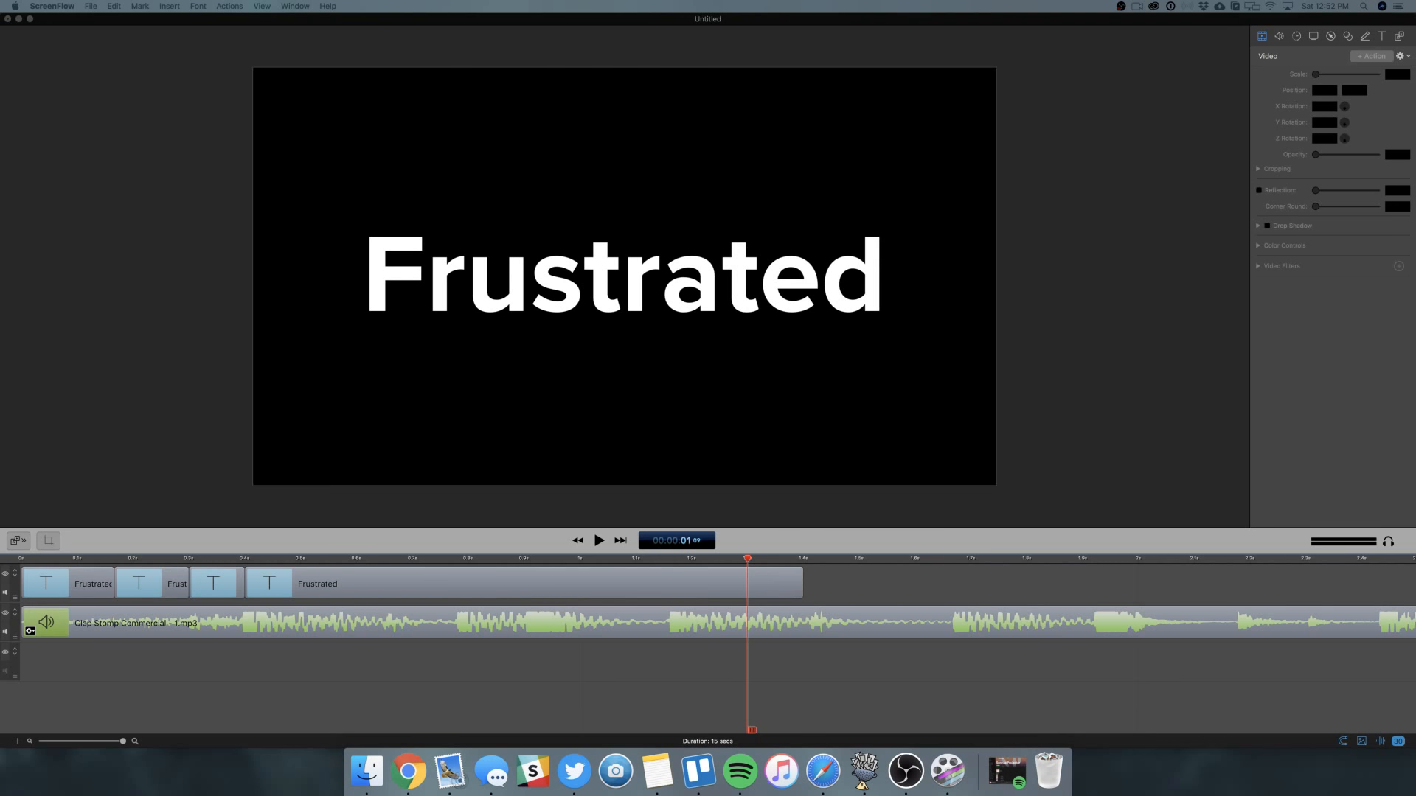
click(561, 592)
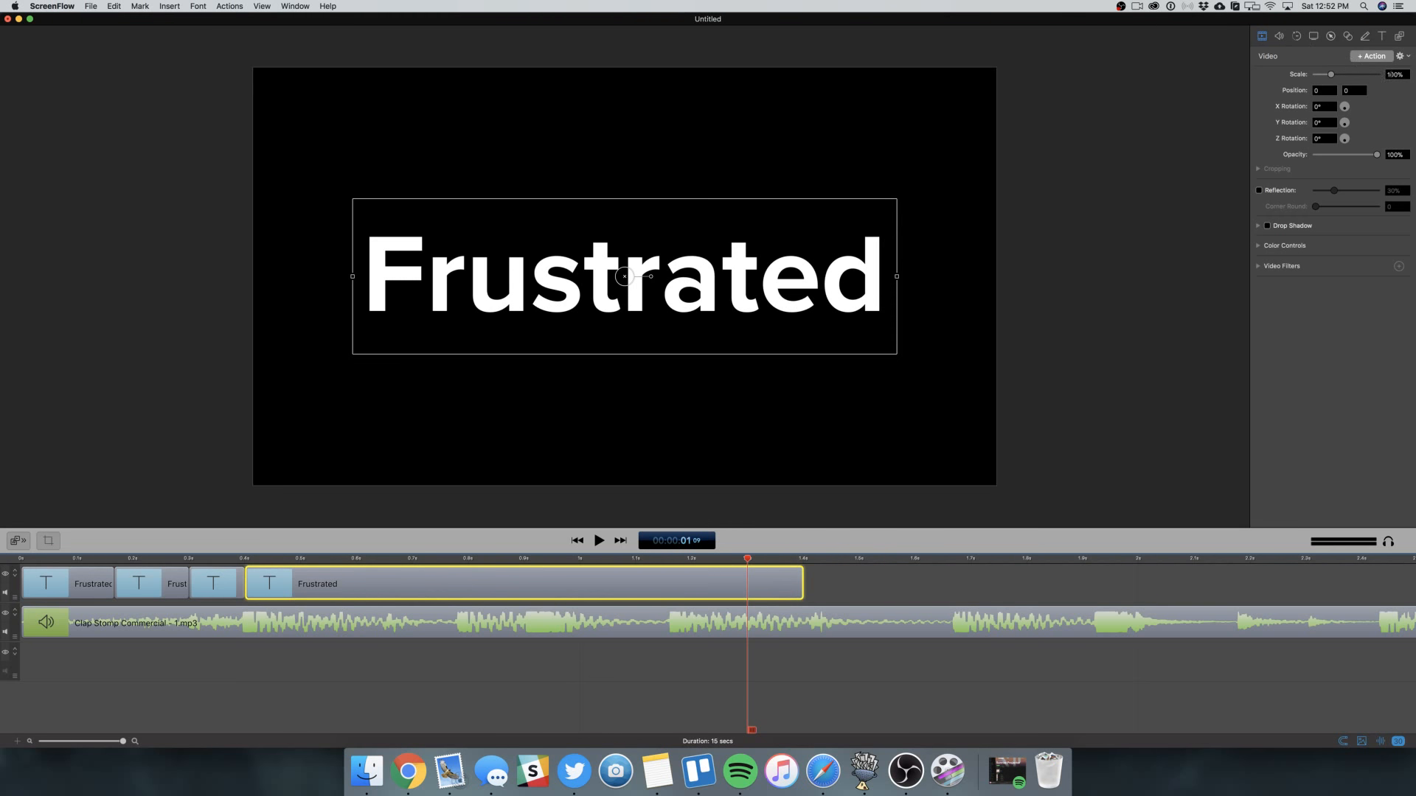
click(1382, 36)
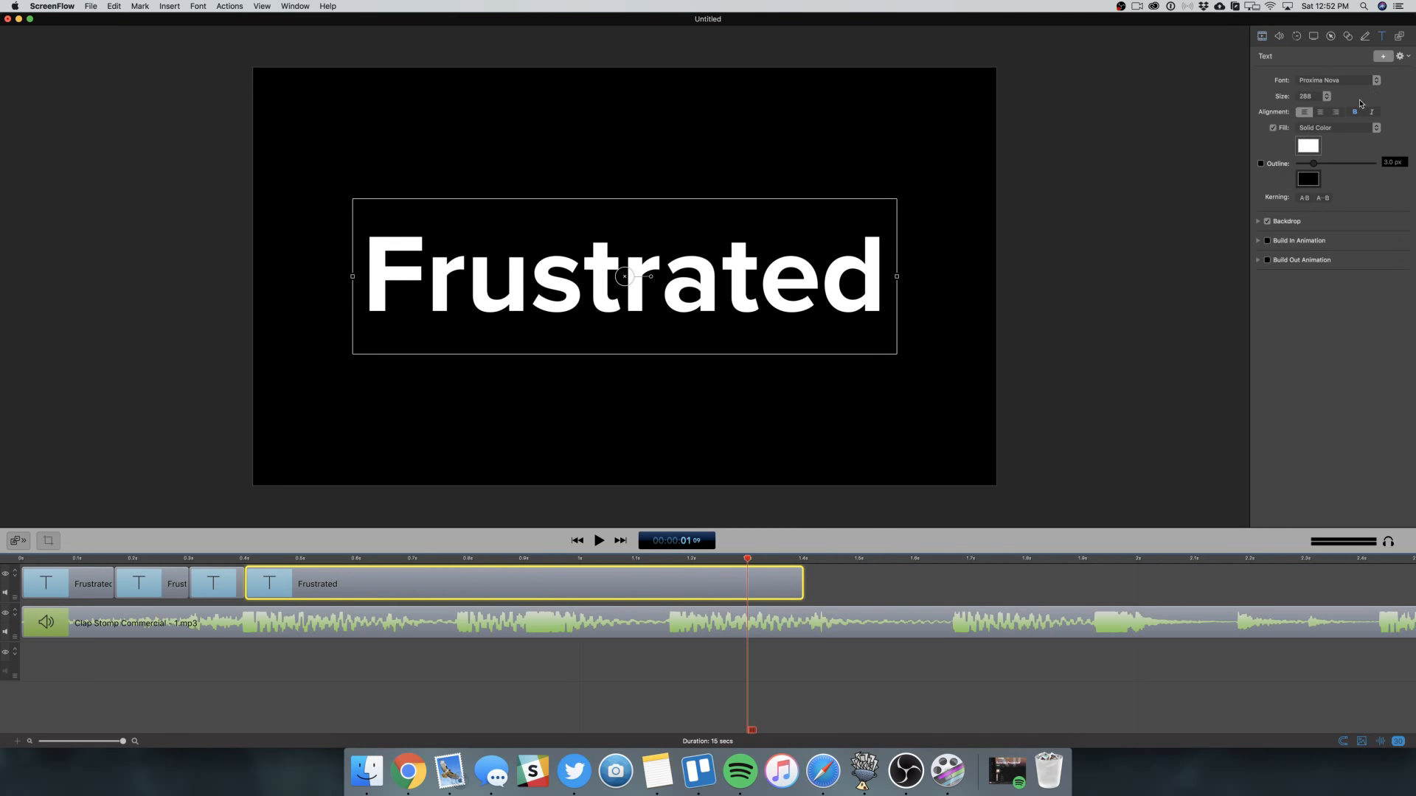
click(1324, 96)
click(1322, 79)
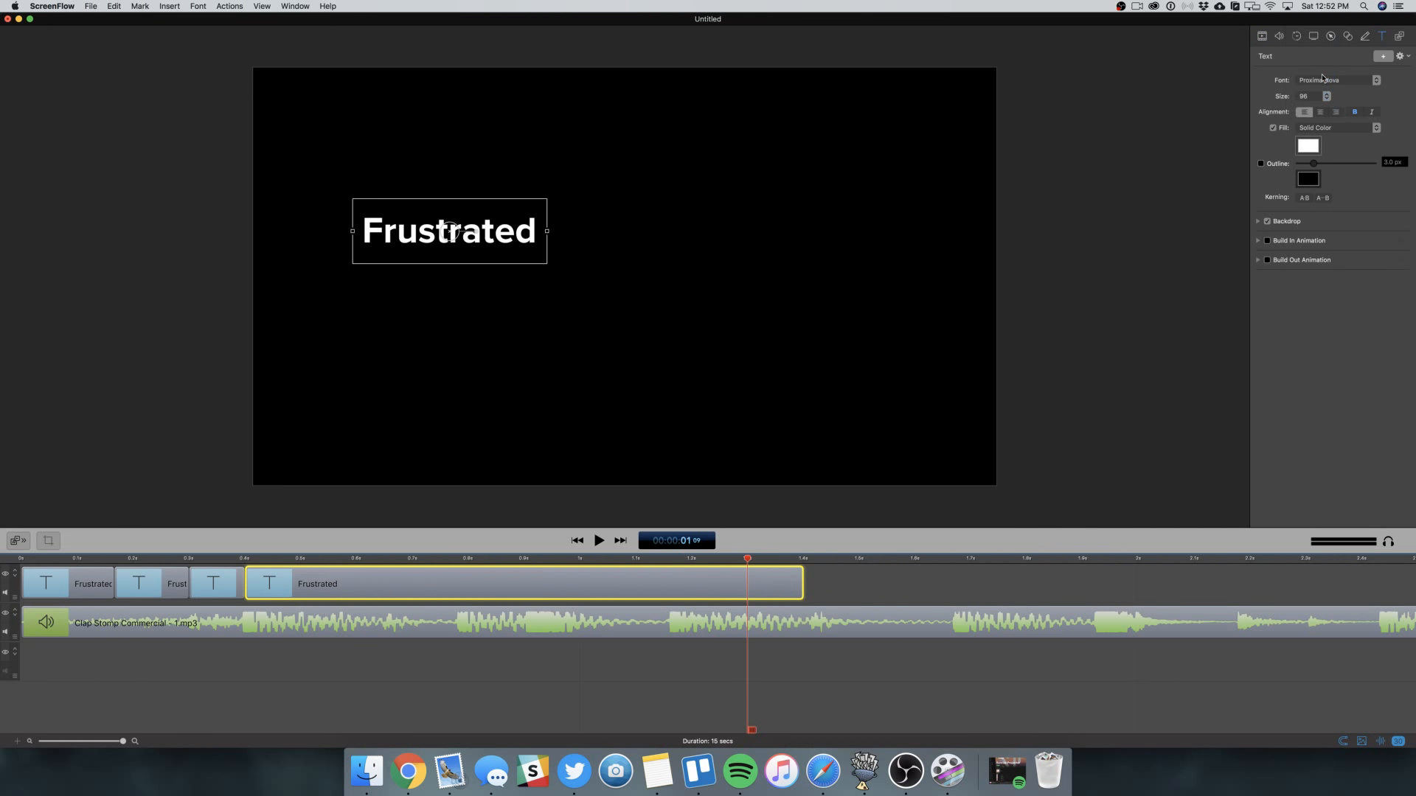
drag(528, 259, 702, 304)
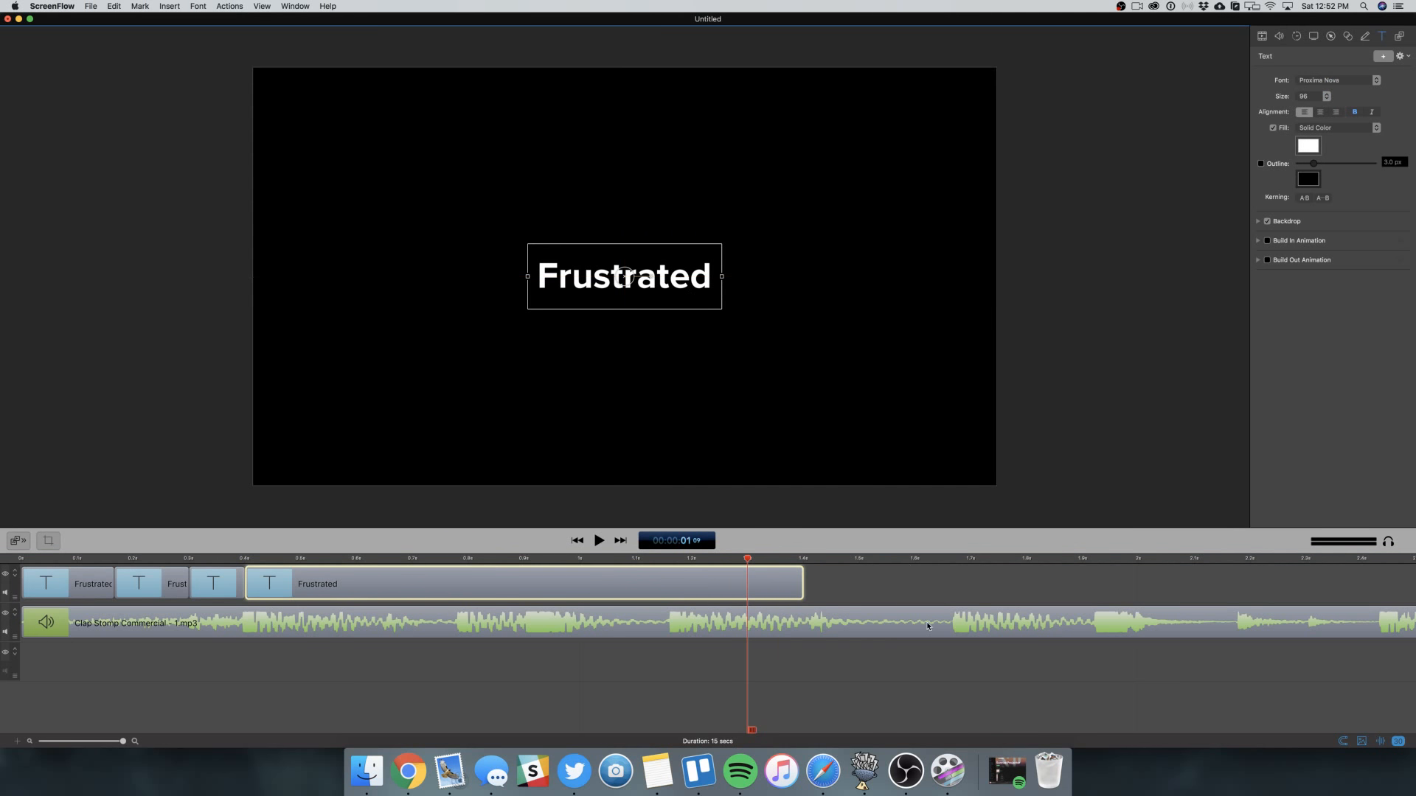
- Set the last "Frustrated" clip's font size to 144 and centre the text in the frame
click(890, 601)
click(643, 295)
click(1320, 95)
click(1322, 104)
key(super+z)
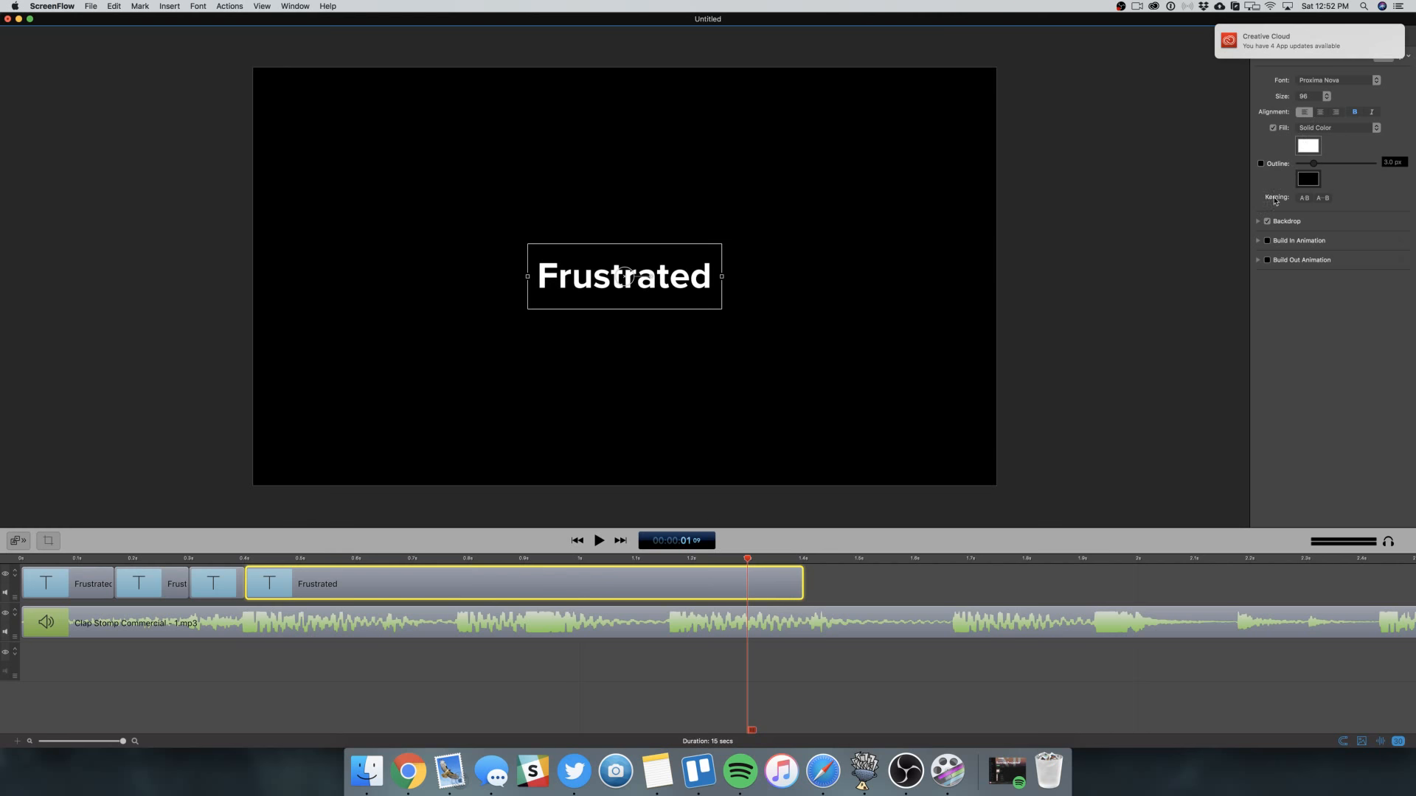
click(1320, 96)
click(1322, 104)
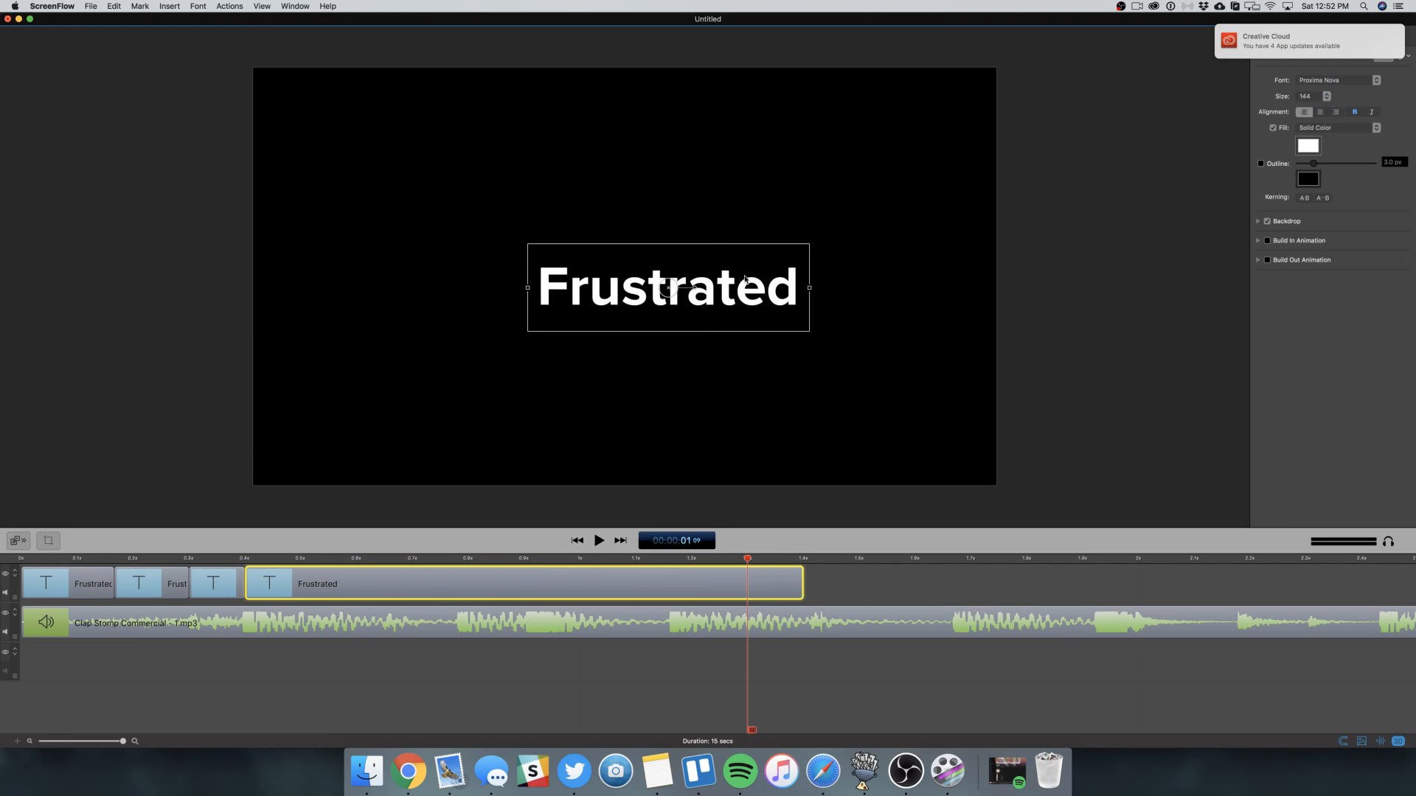
drag(691, 320, 657, 311)
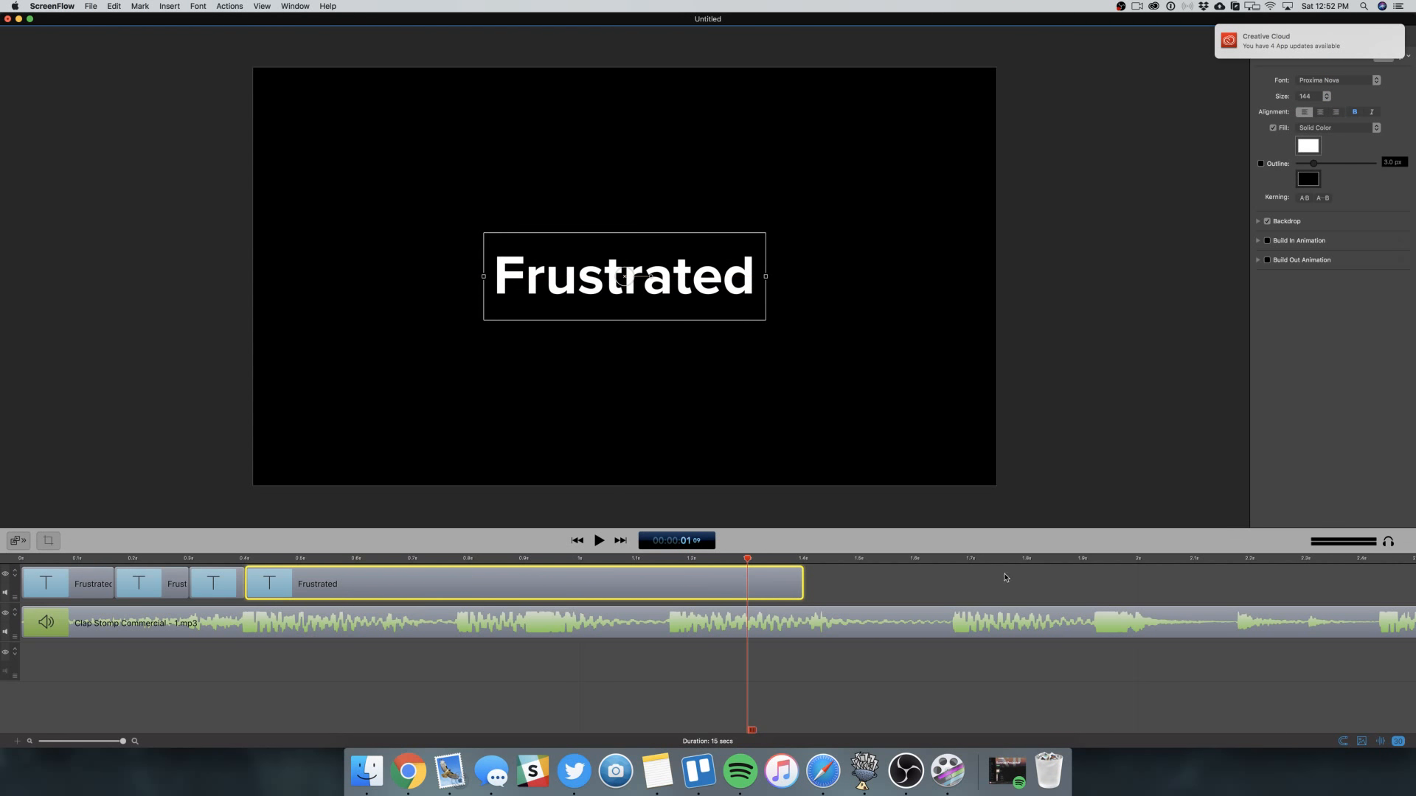
click(947, 603)
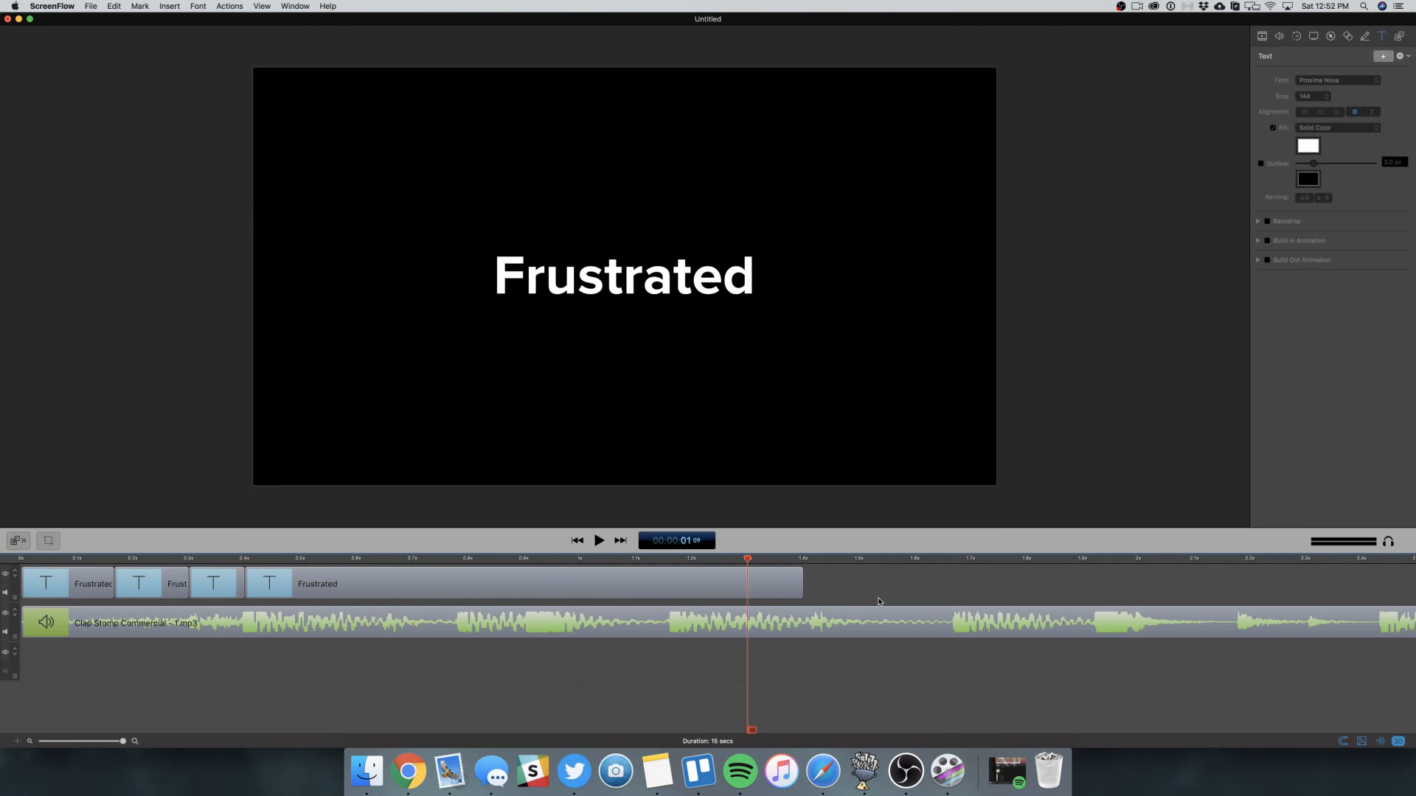
- Shorten the last "Frustrated" clip to end at 0.9 s and place a copy of it directly after
key(super+minus)
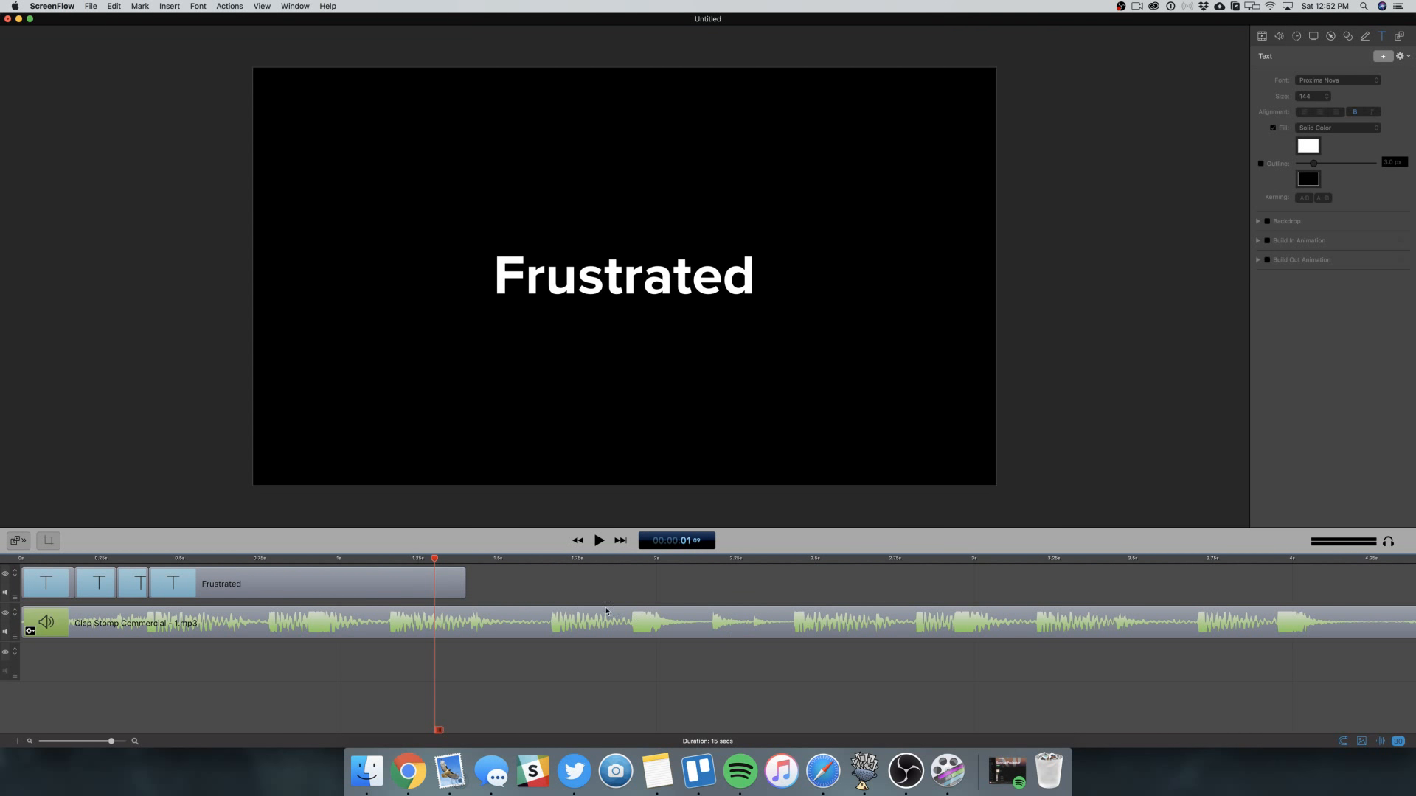
click(462, 593)
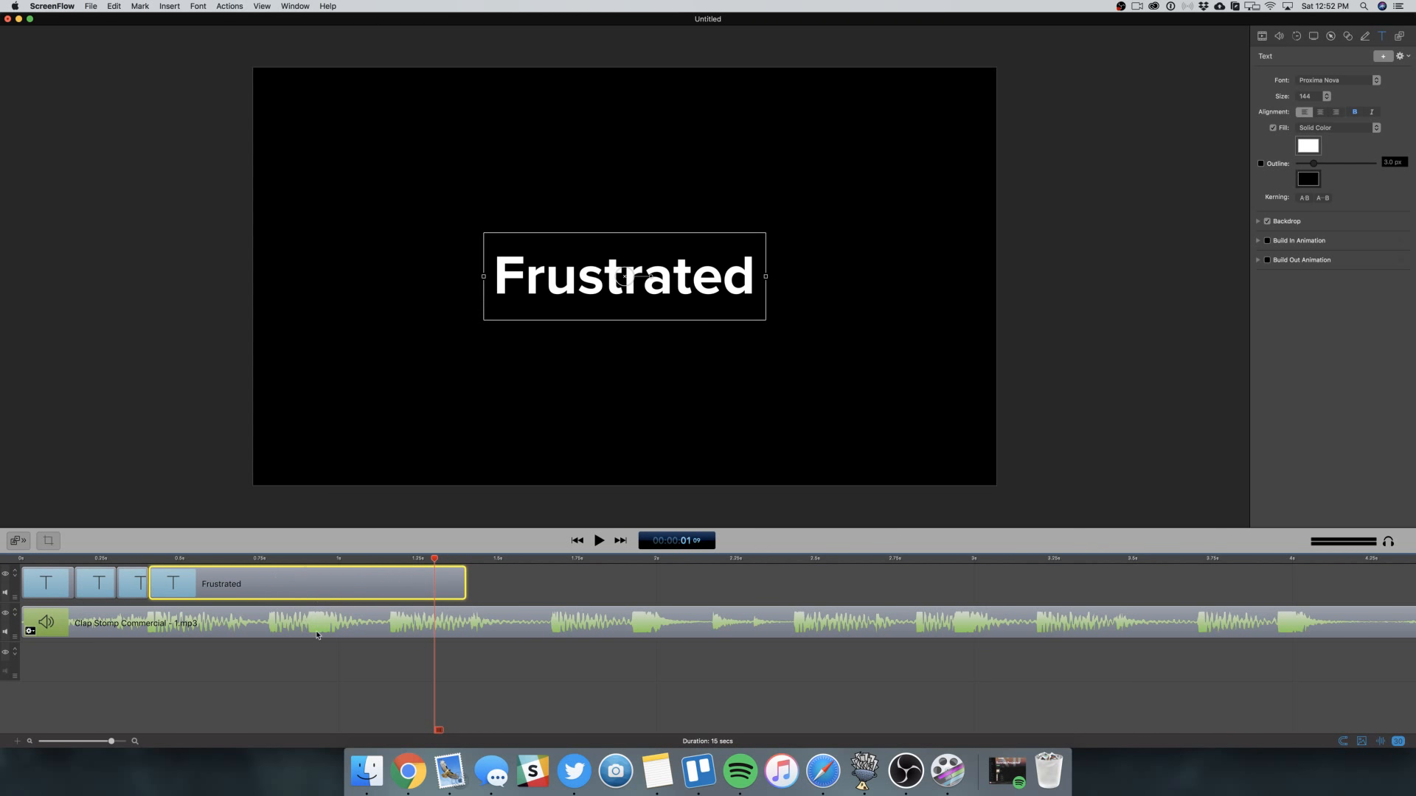
mouse_move(300, 555)
mouse_down()
mouse_move(328, 568)
mouse_move(306, 566)
mouse_up()
key(Return)
key(space)
key(space)
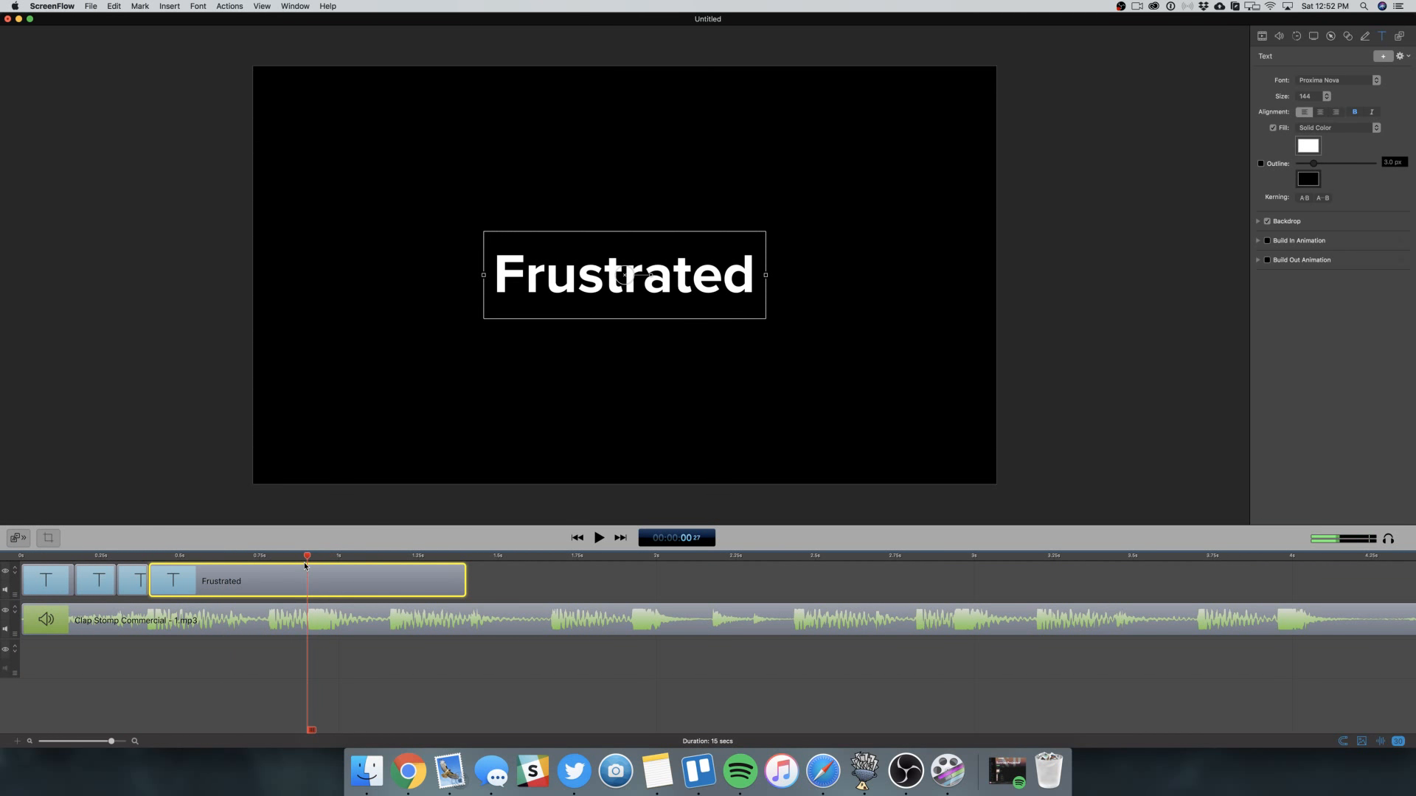
click(572, 581)
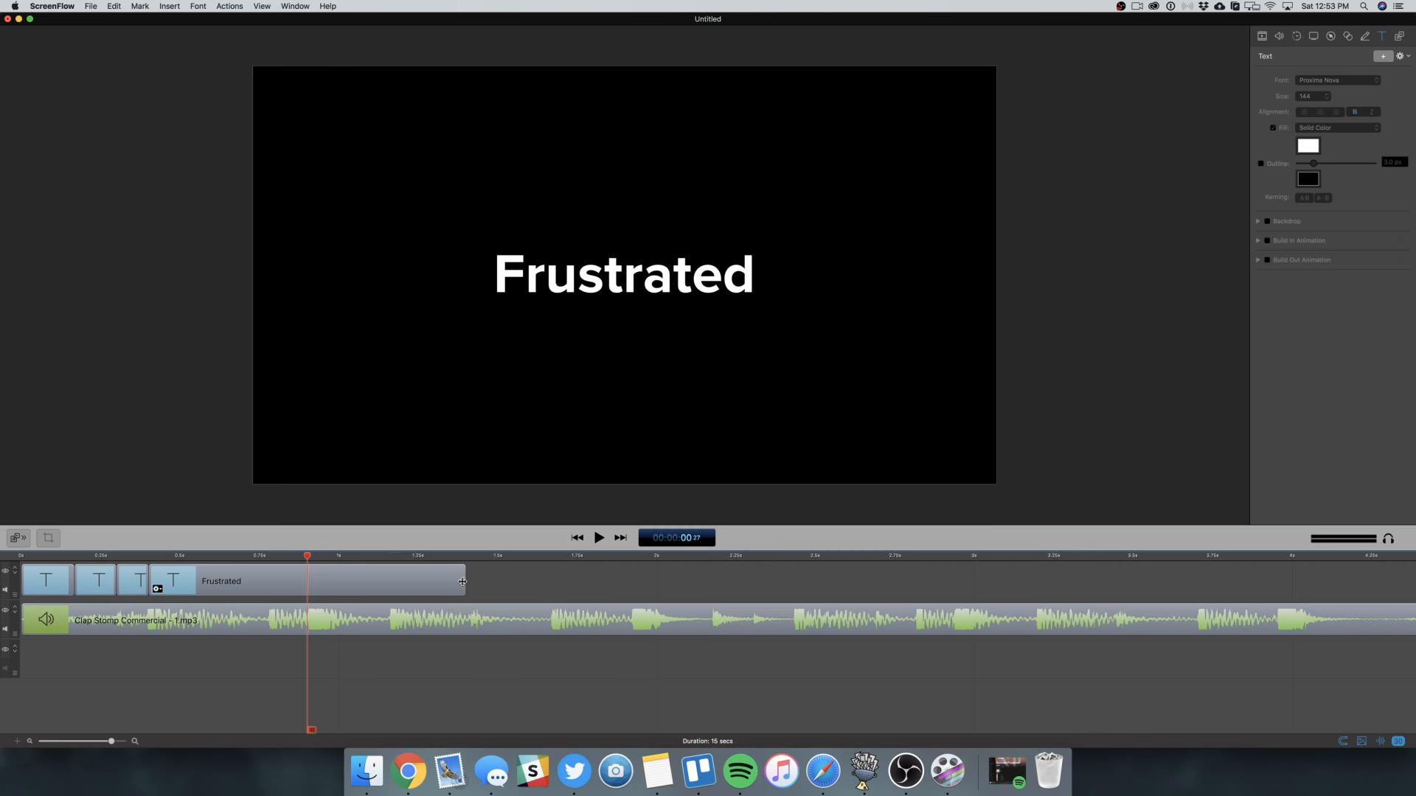
drag(463, 585, 313, 571)
key(cmd+v)
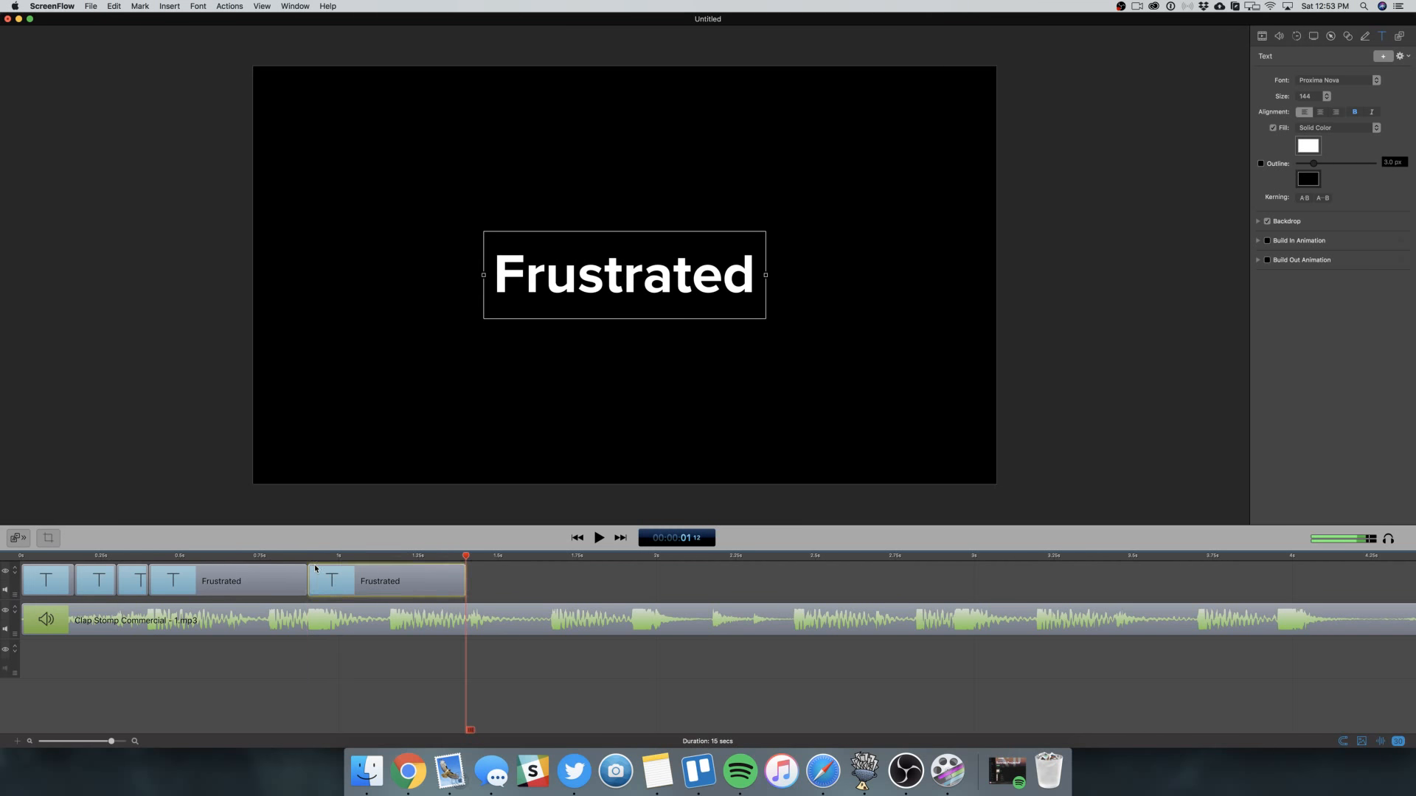
- Change the new copy's text to "with" and centre the word in the frame
click(343, 559)
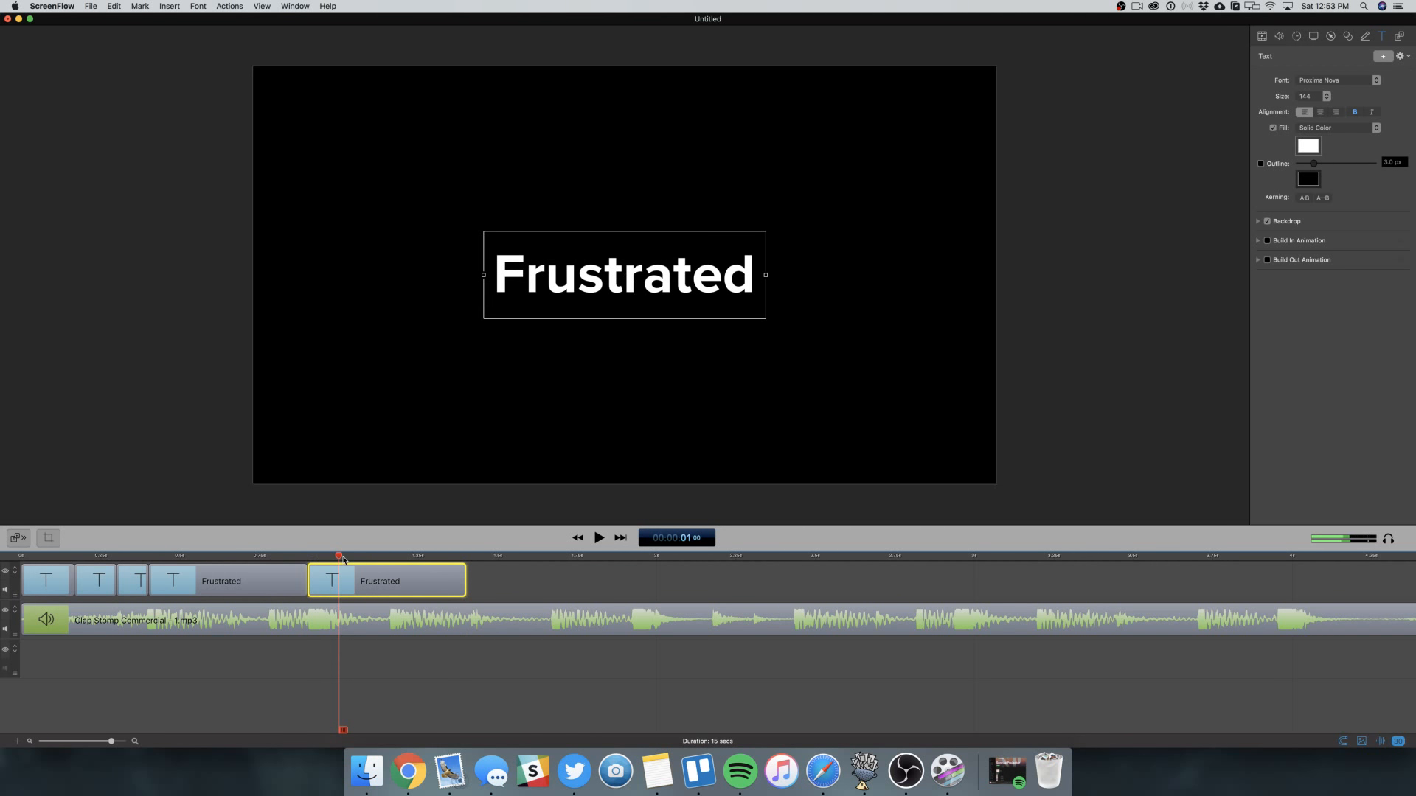
double_click(640, 290)
text(with)
click(1014, 296)
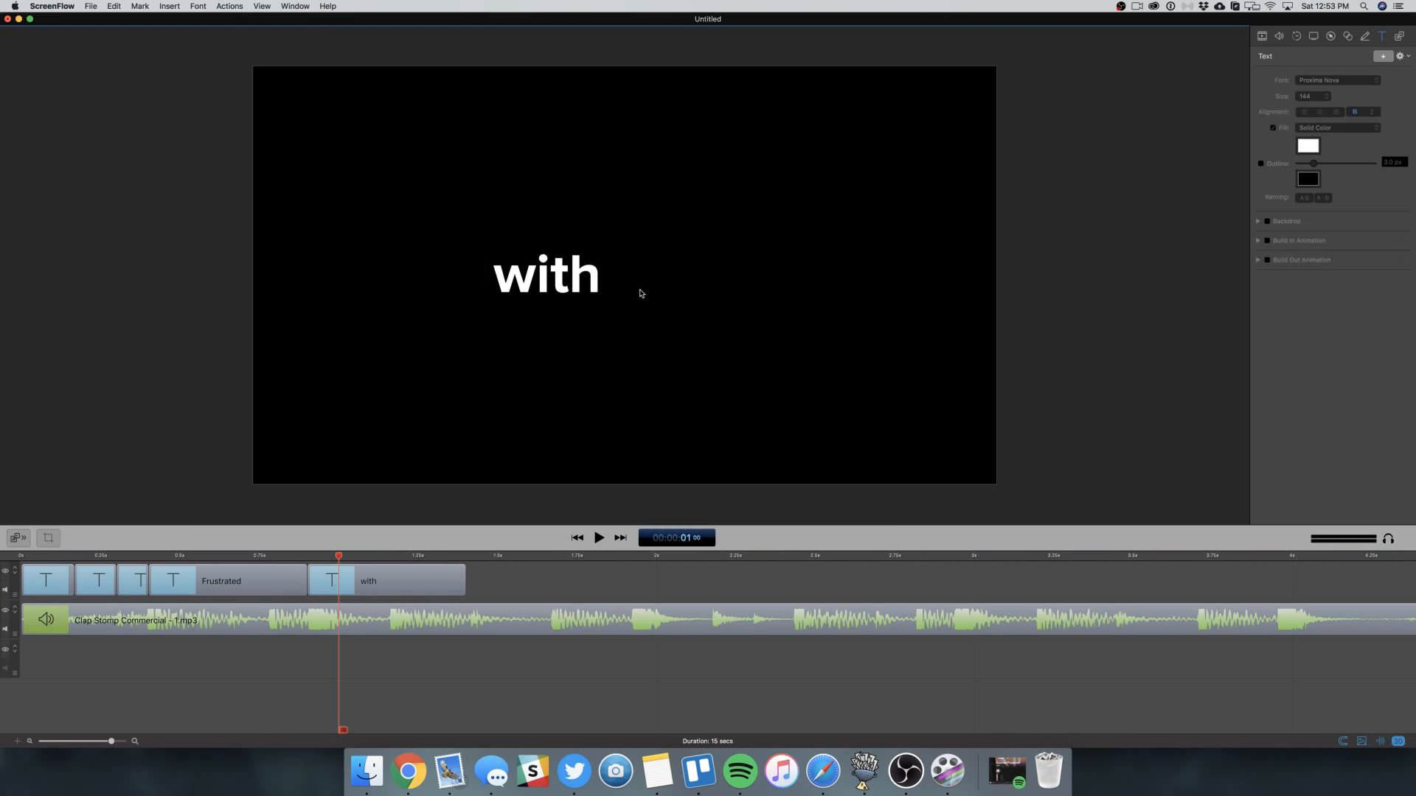
drag(577, 288, 653, 288)
click(543, 659)
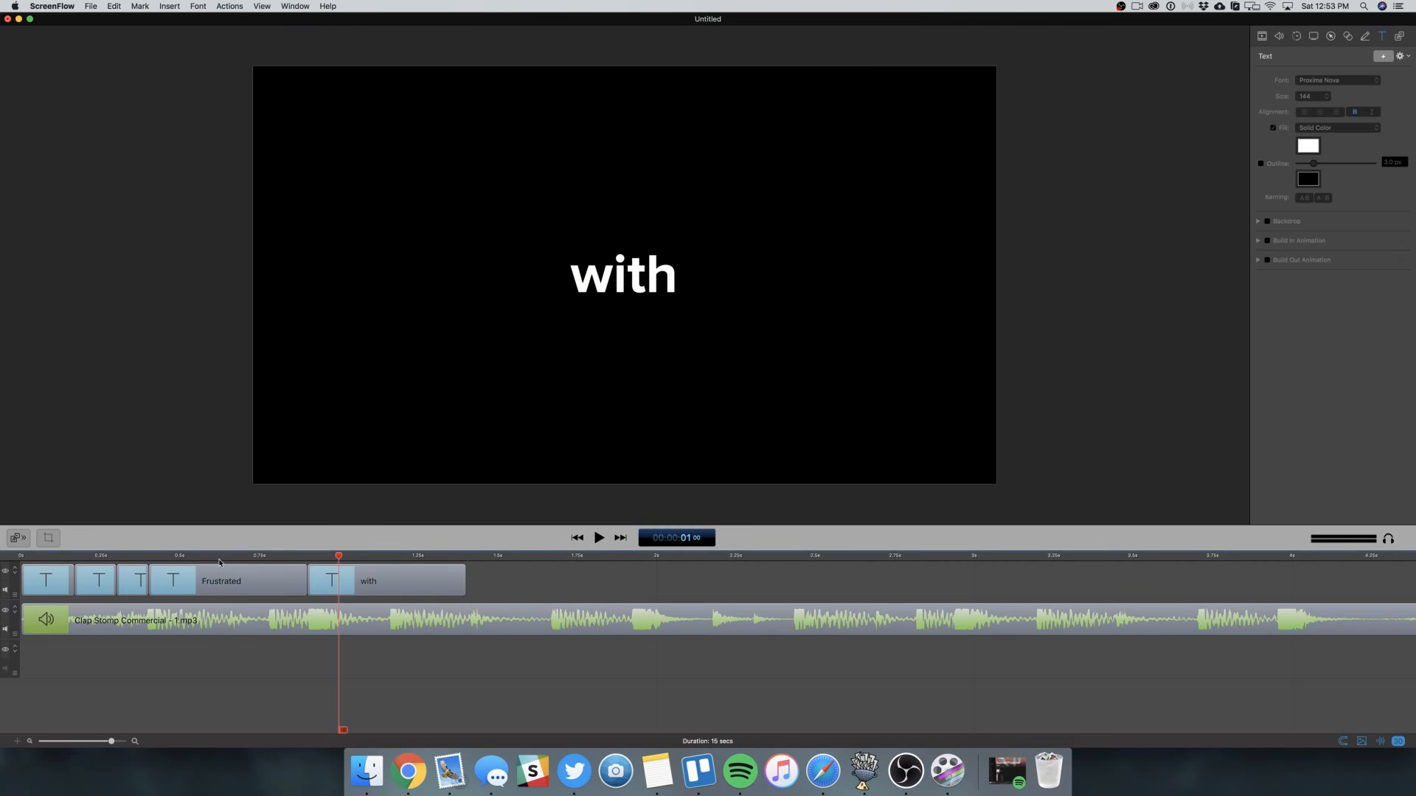
- Play the sequence from the start and shorten the "with" clip to end on the beat at about 1.17 s
click(22, 558)
key(space)
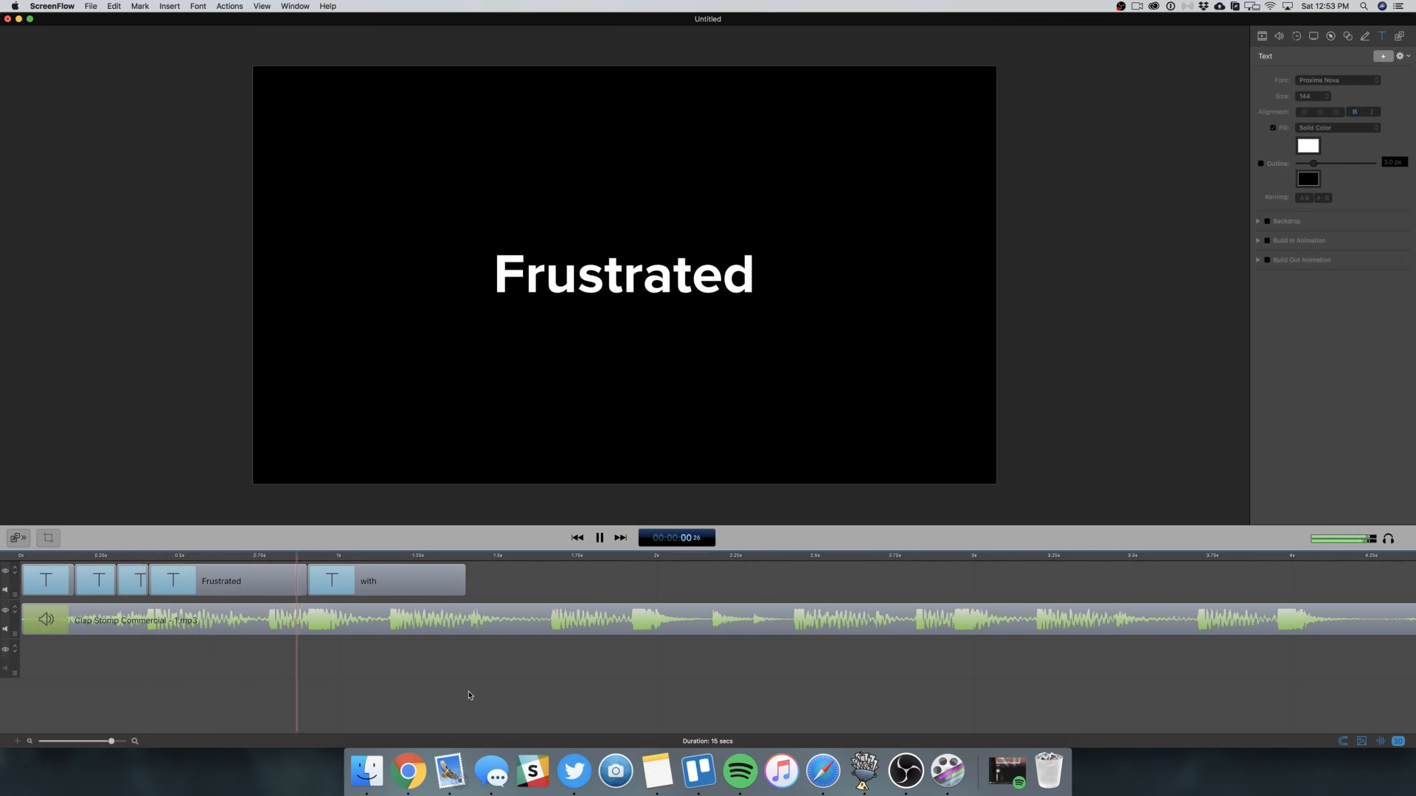
key(space)
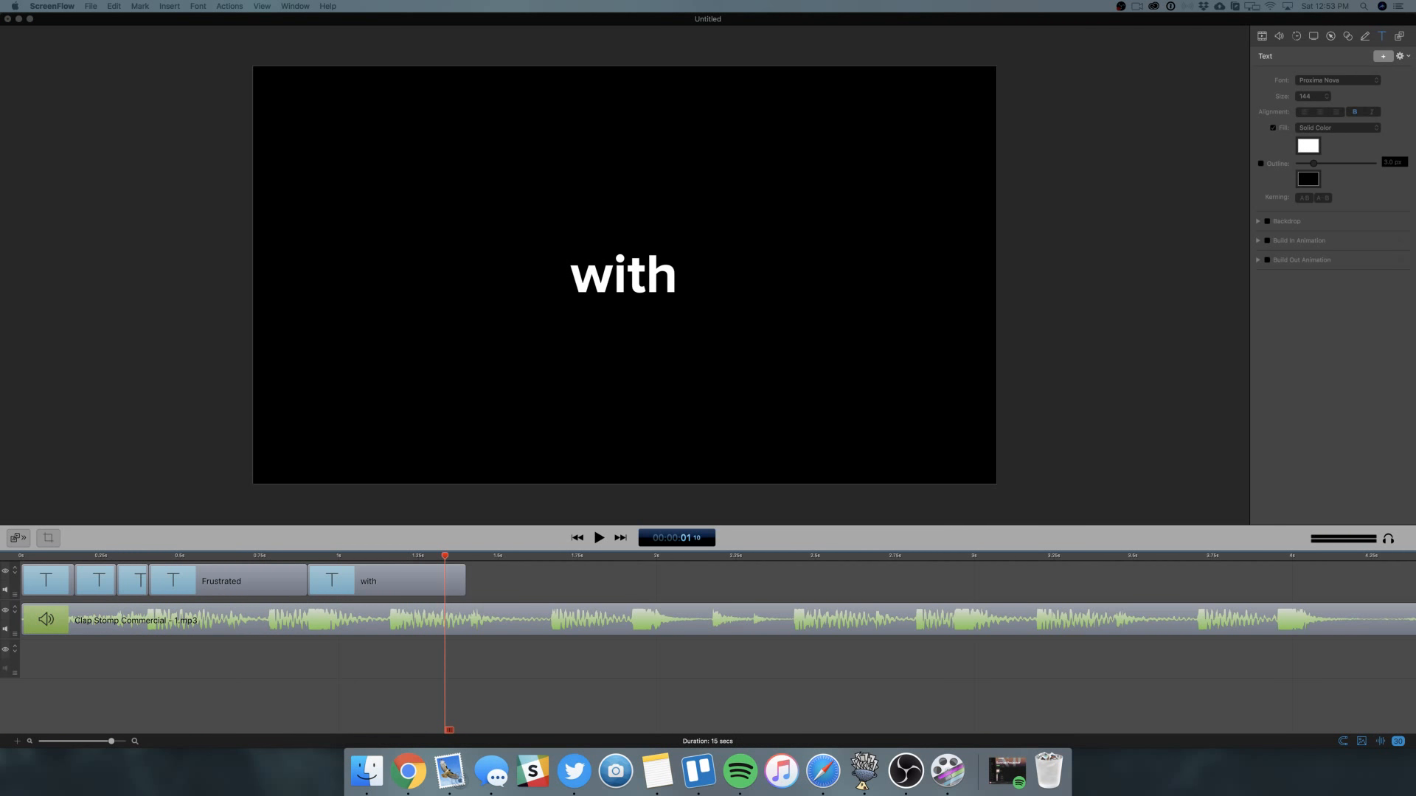
click(450, 705)
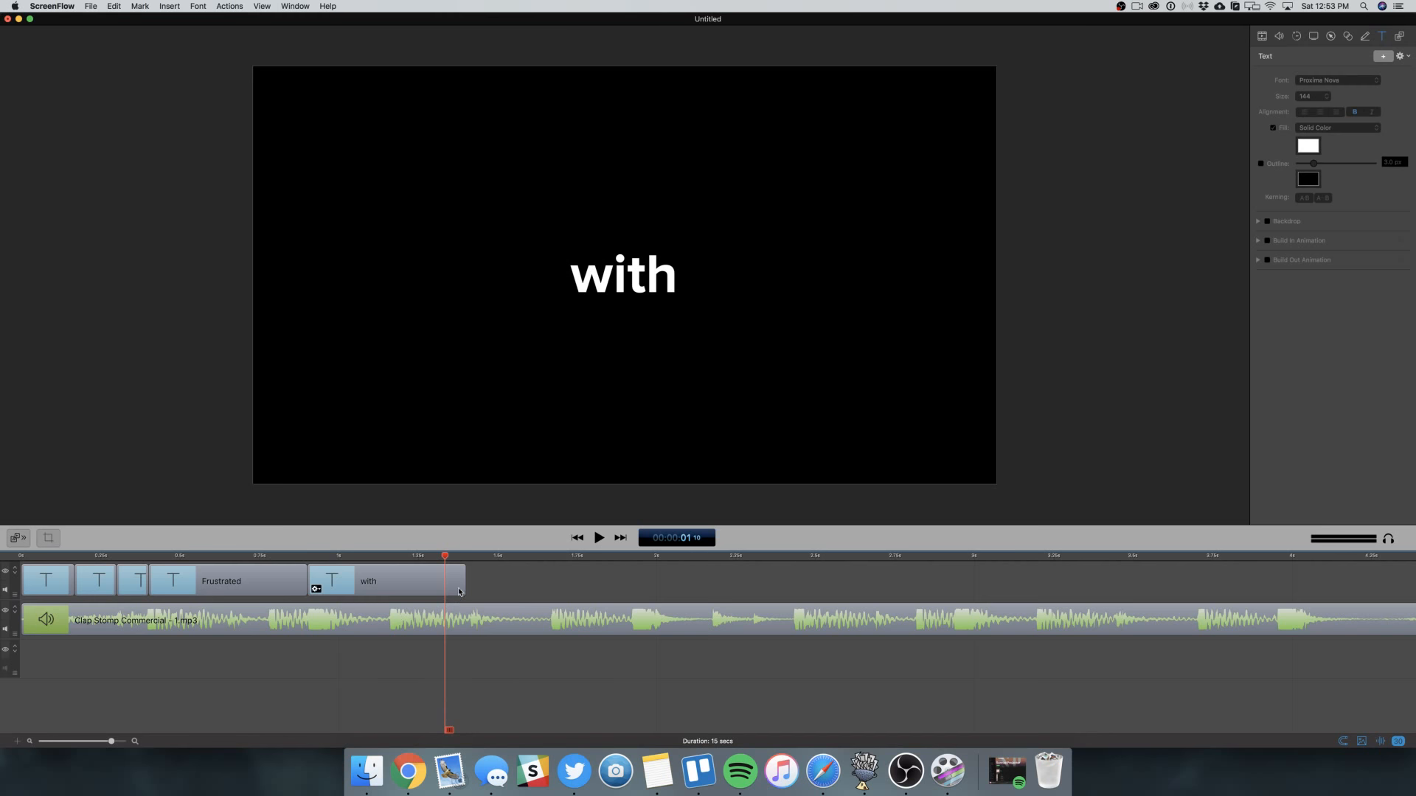
drag(321, 556, 309, 557)
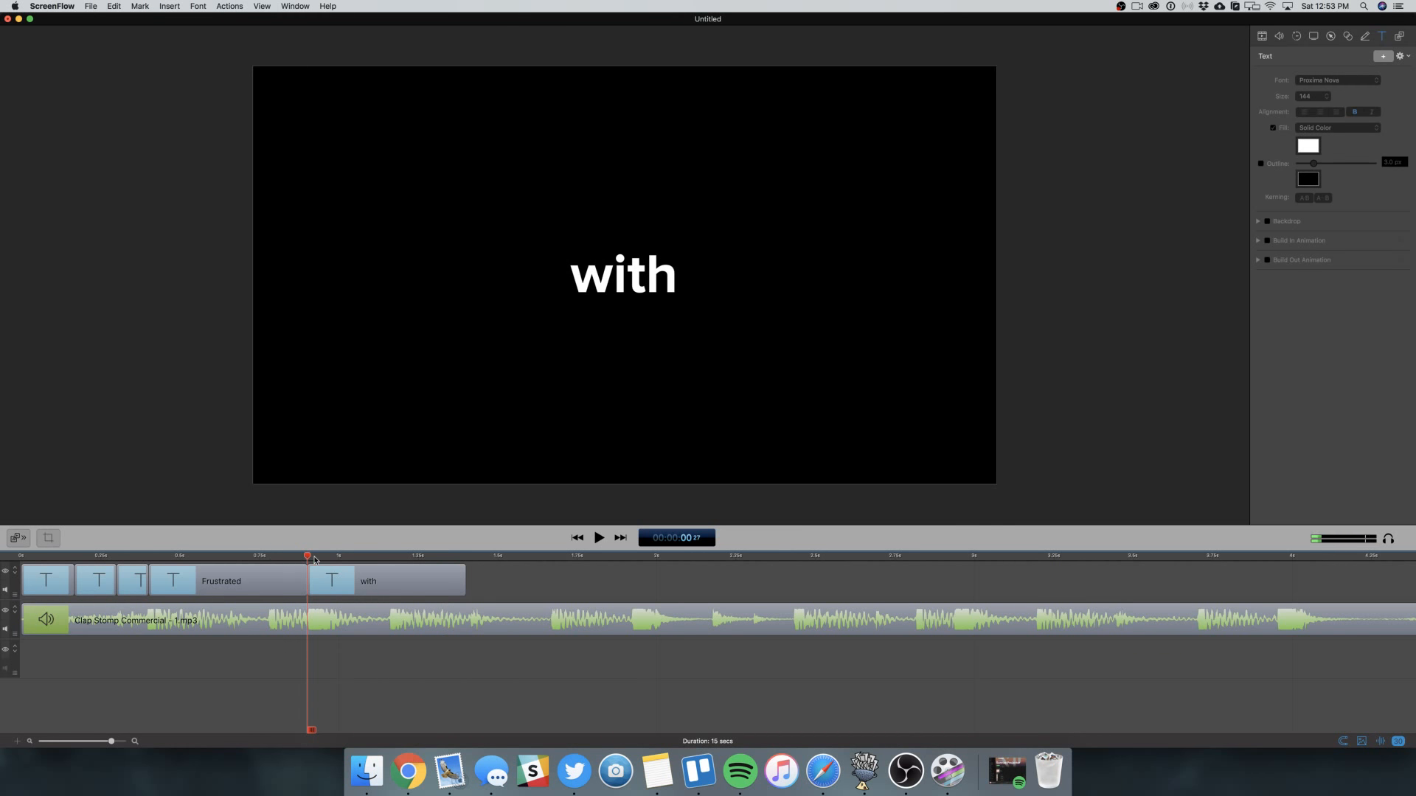
click(390, 557)
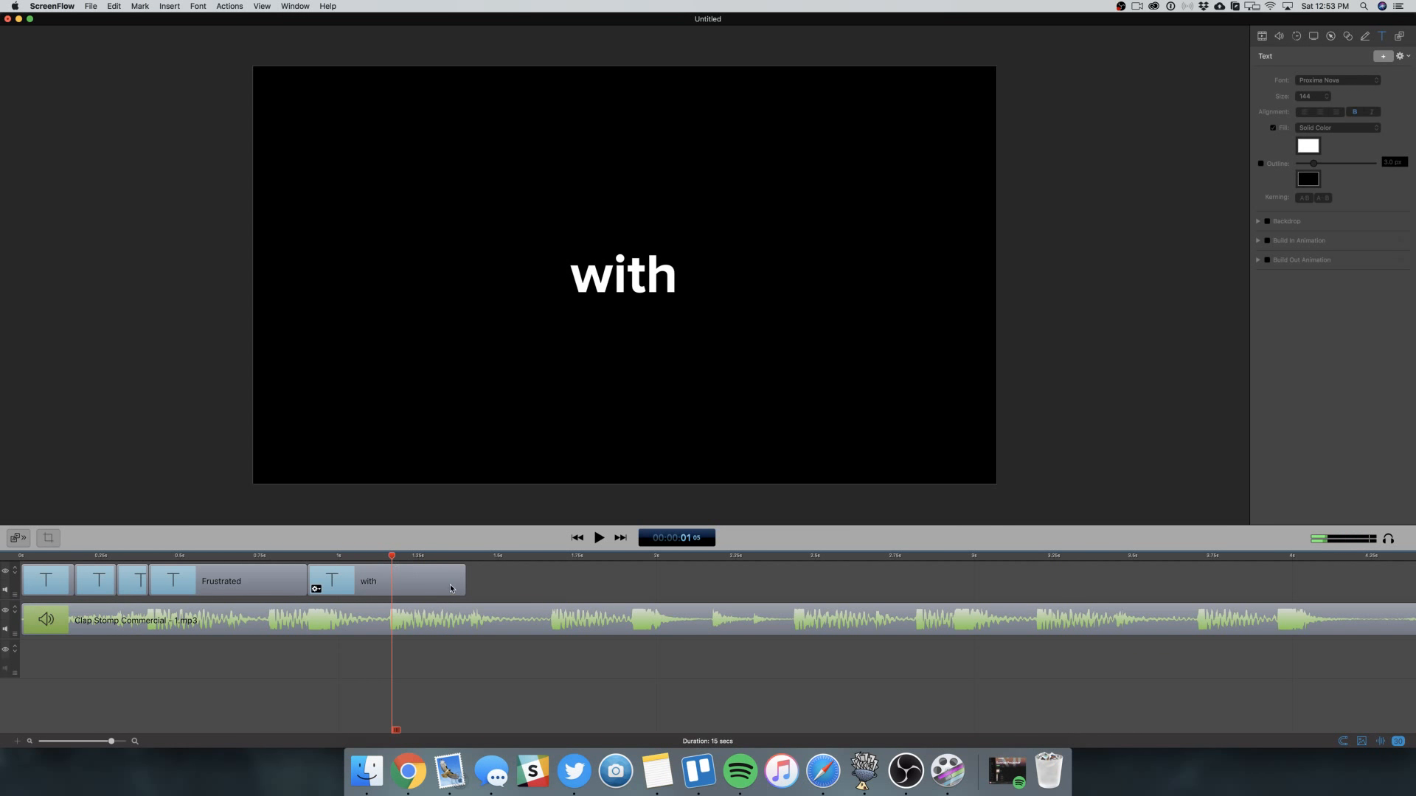
drag(463, 582, 393, 587)
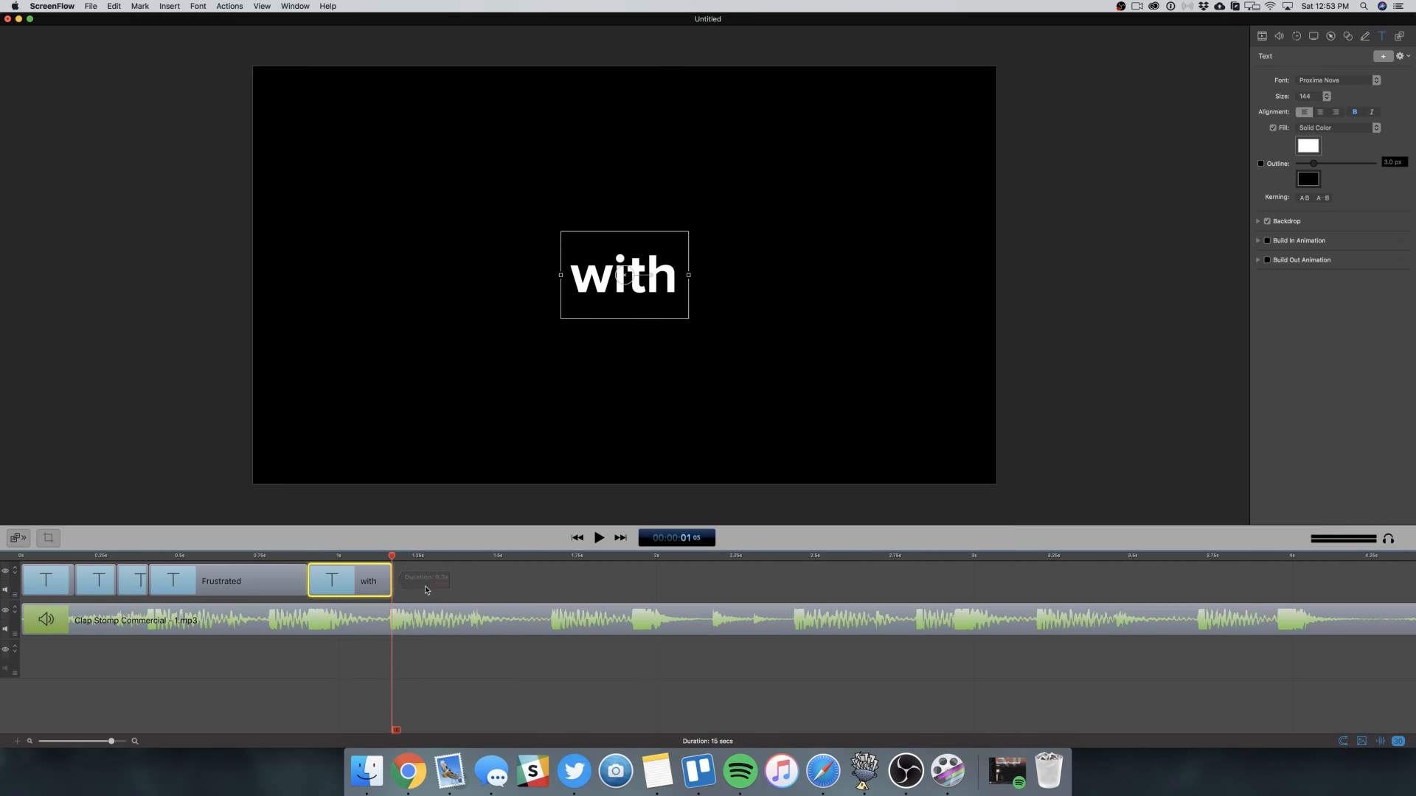
click(434, 590)
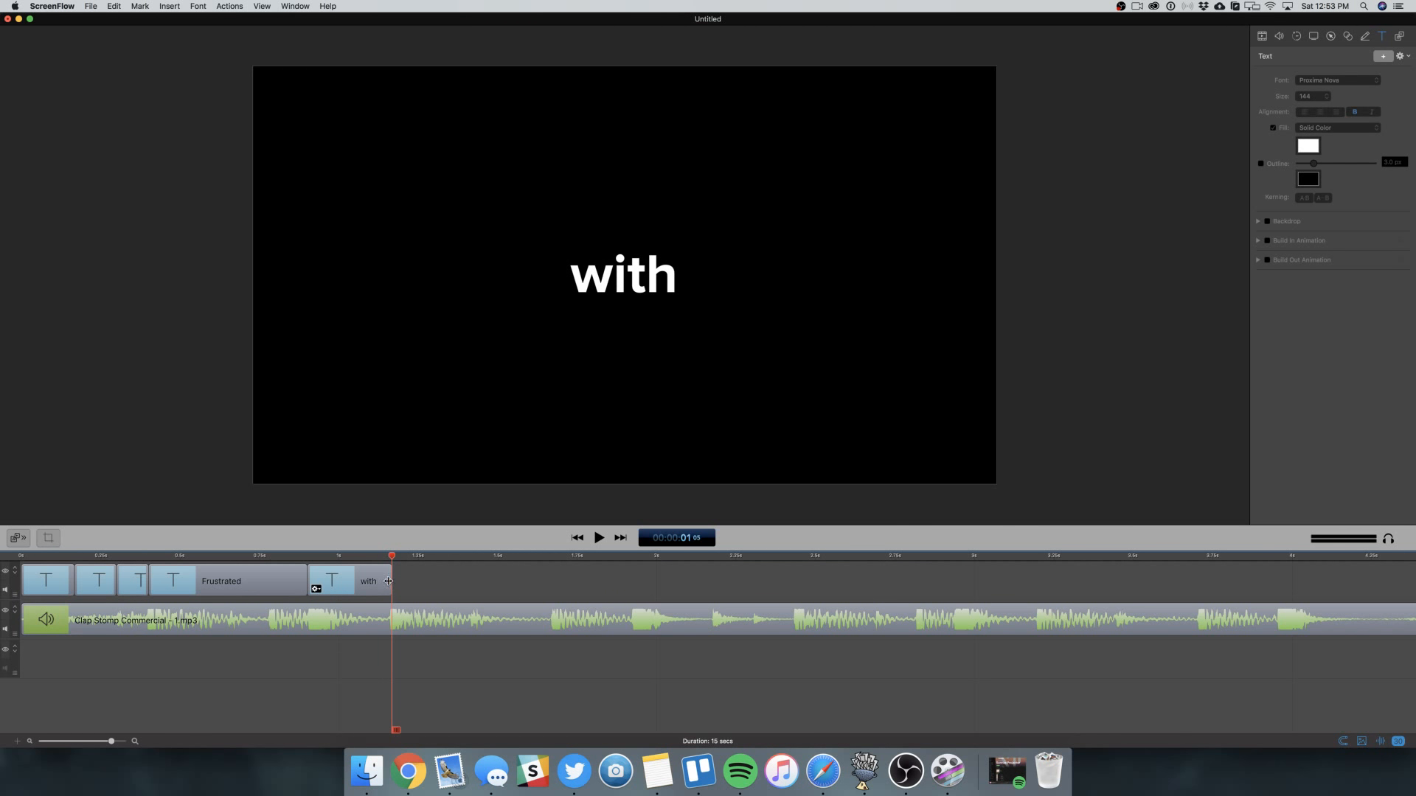
- Try following the "with" clip with a duplicate that reads only "your"
click(388, 581)
key(super+c)
key(super+v)
click(413, 557)
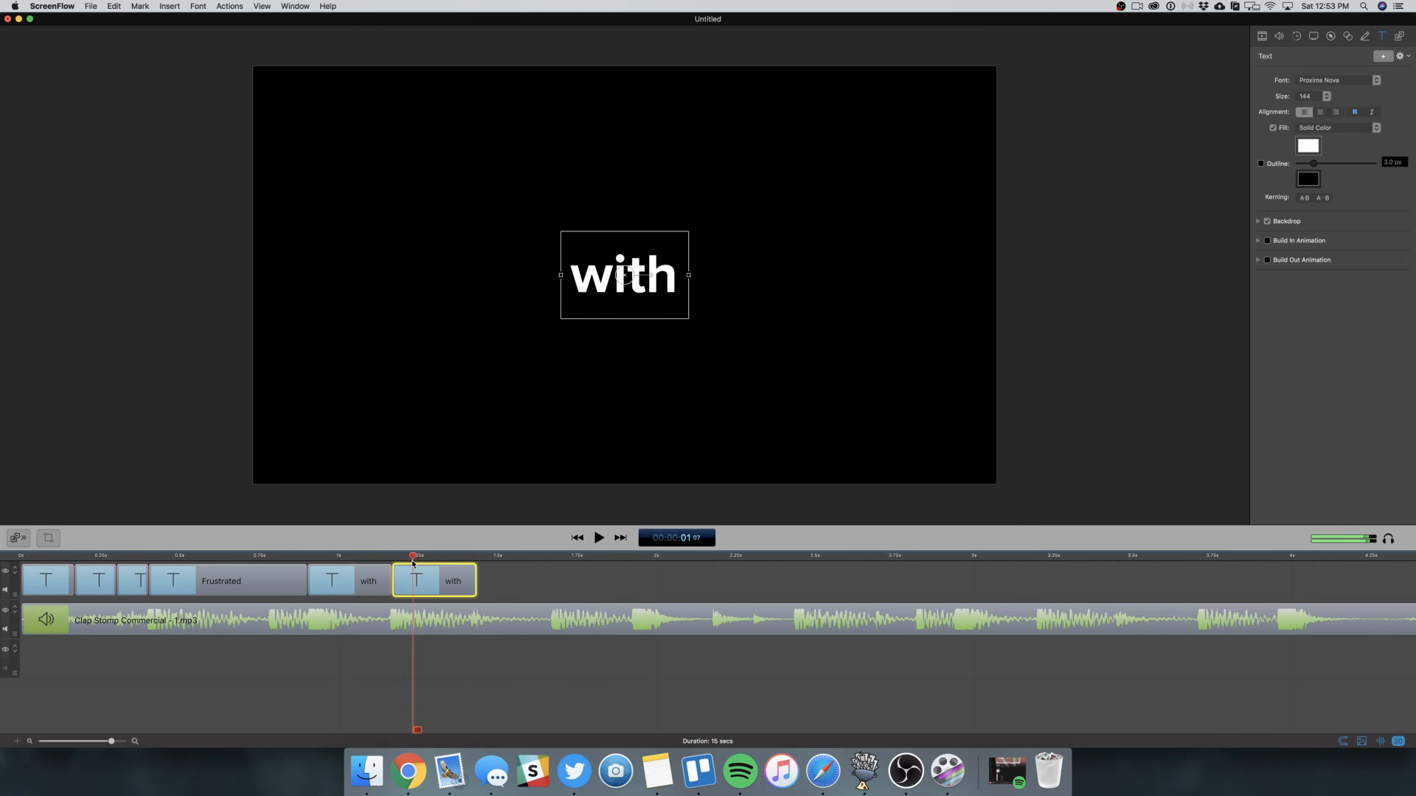
double_click(612, 287)
text(your)
click(664, 428)
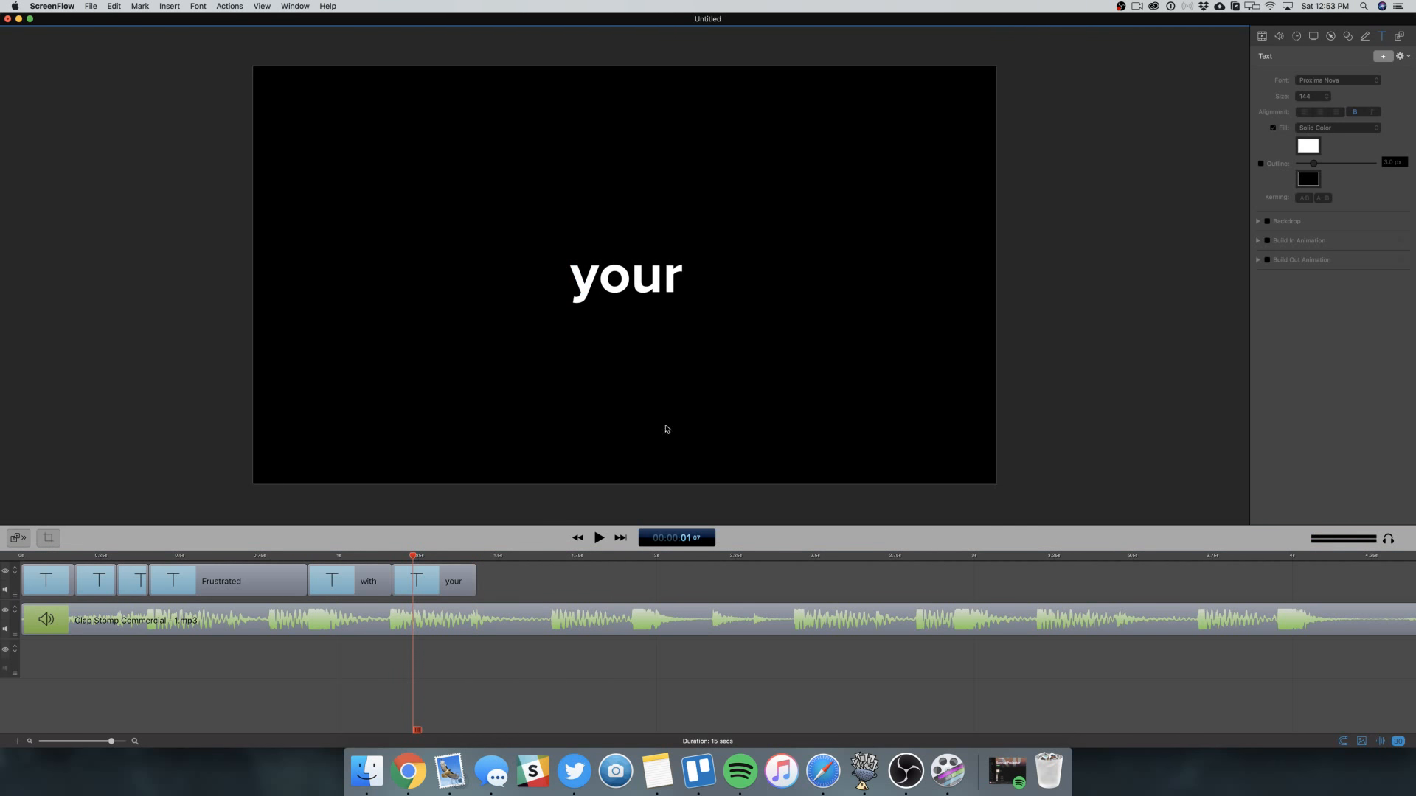
click(473, 577)
key(Delete)
- Paste a copy of the "with" clip directly after it, extend its text to "with your", and centre it in the frame
click(359, 557)
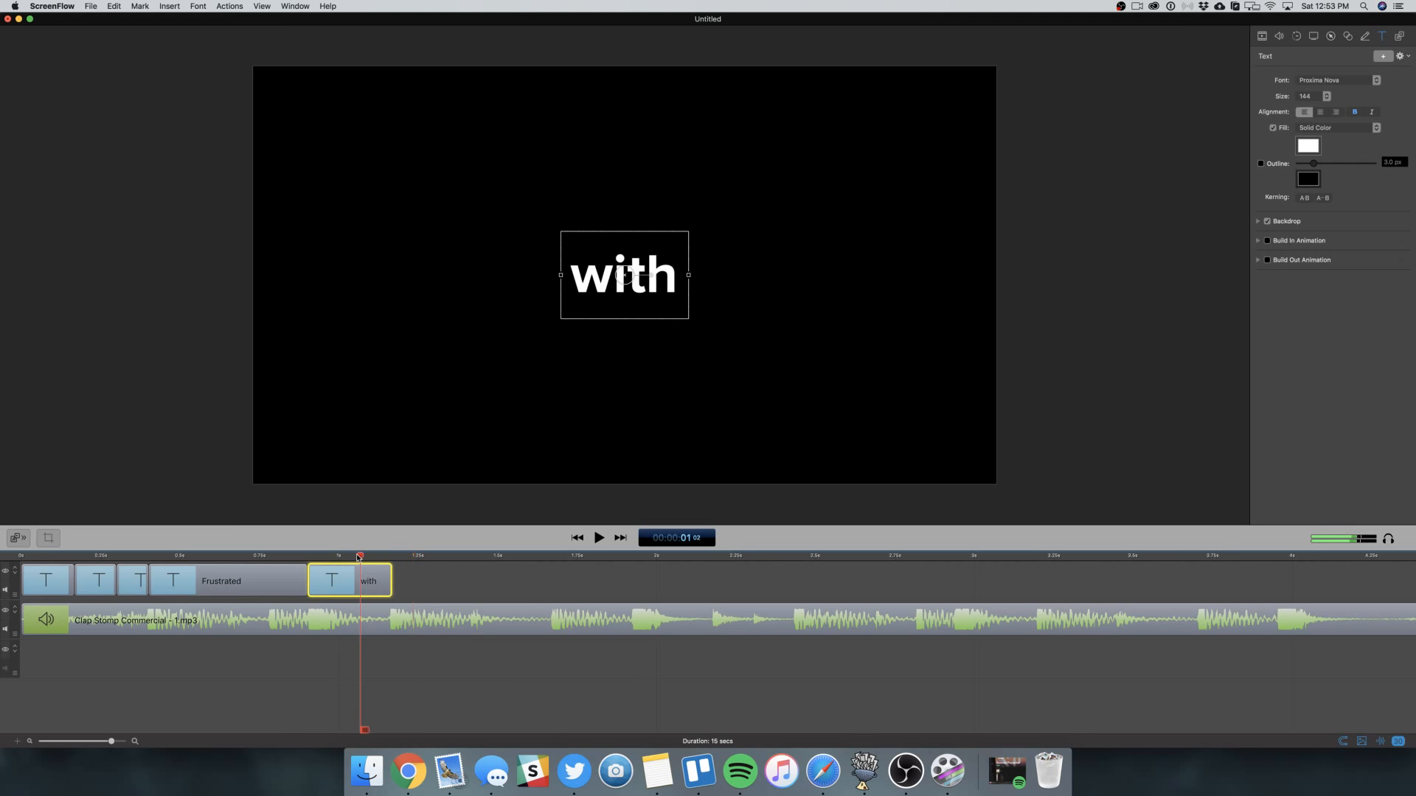
click(393, 558)
key(super+v)
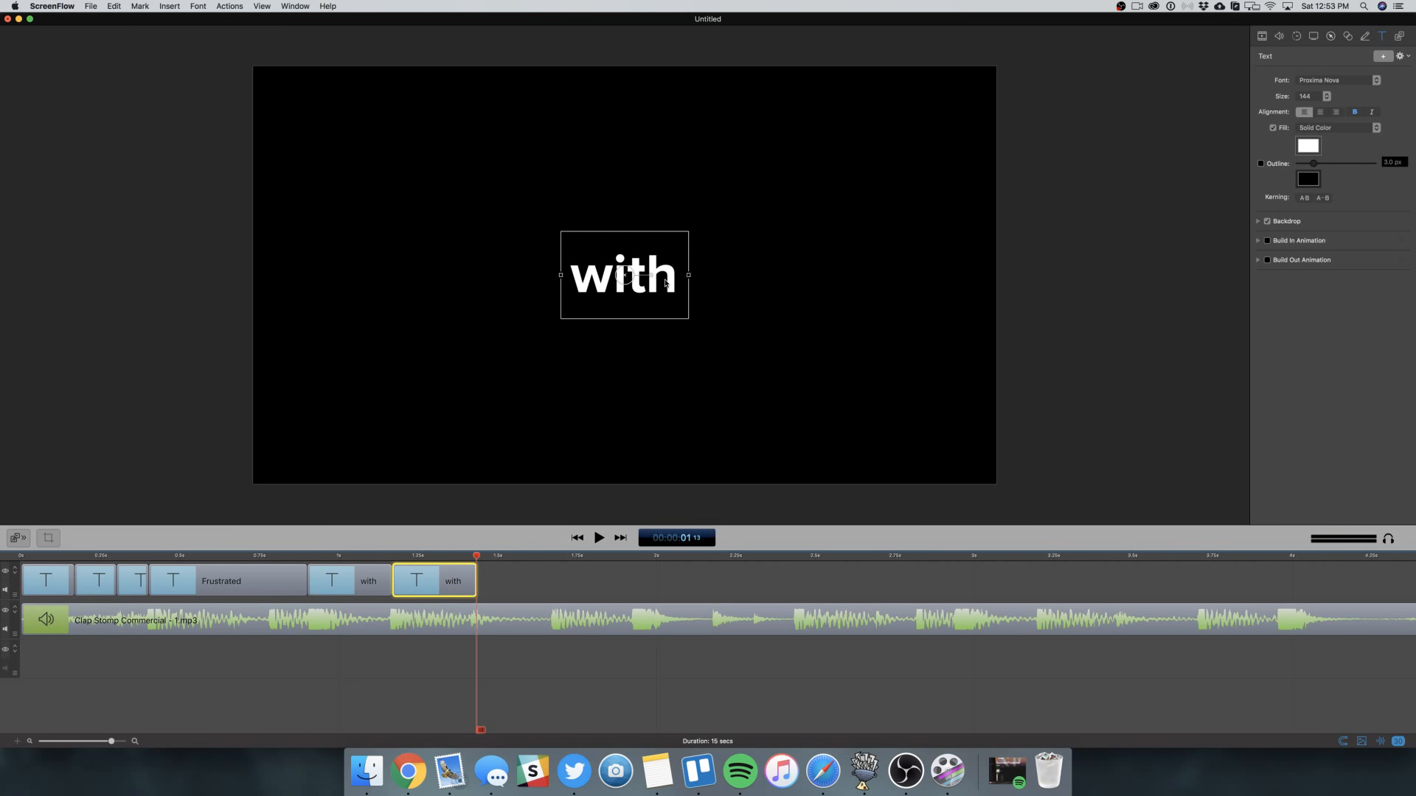
double_click(633, 282)
key(Right)
text(your)
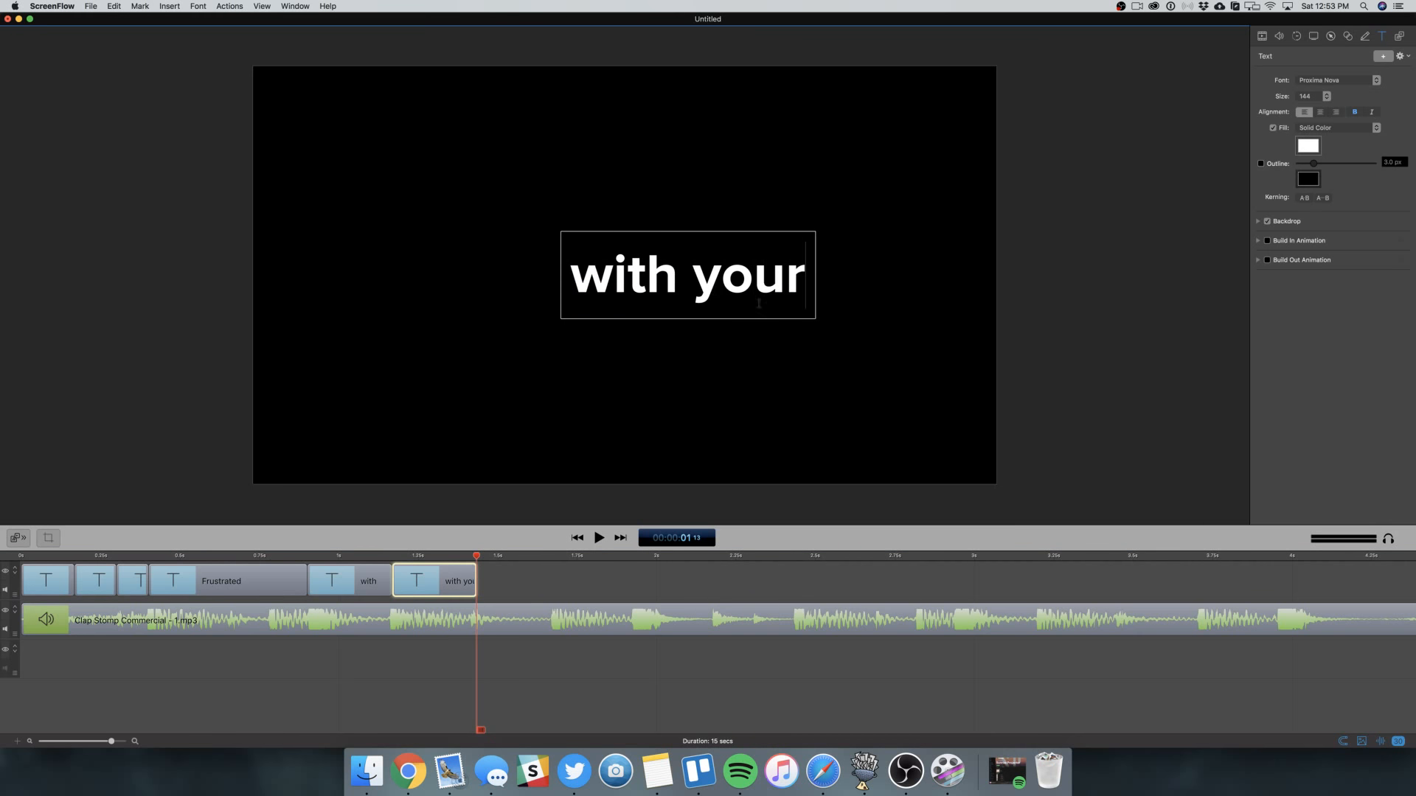
click(1035, 343)
click(697, 290)
drag(697, 290, 635, 290)
click(520, 590)
- Play the sequence from about 0.4 s and extend the "with your" clip to end at about 1.67 s, on the next beat
key(super+equal)
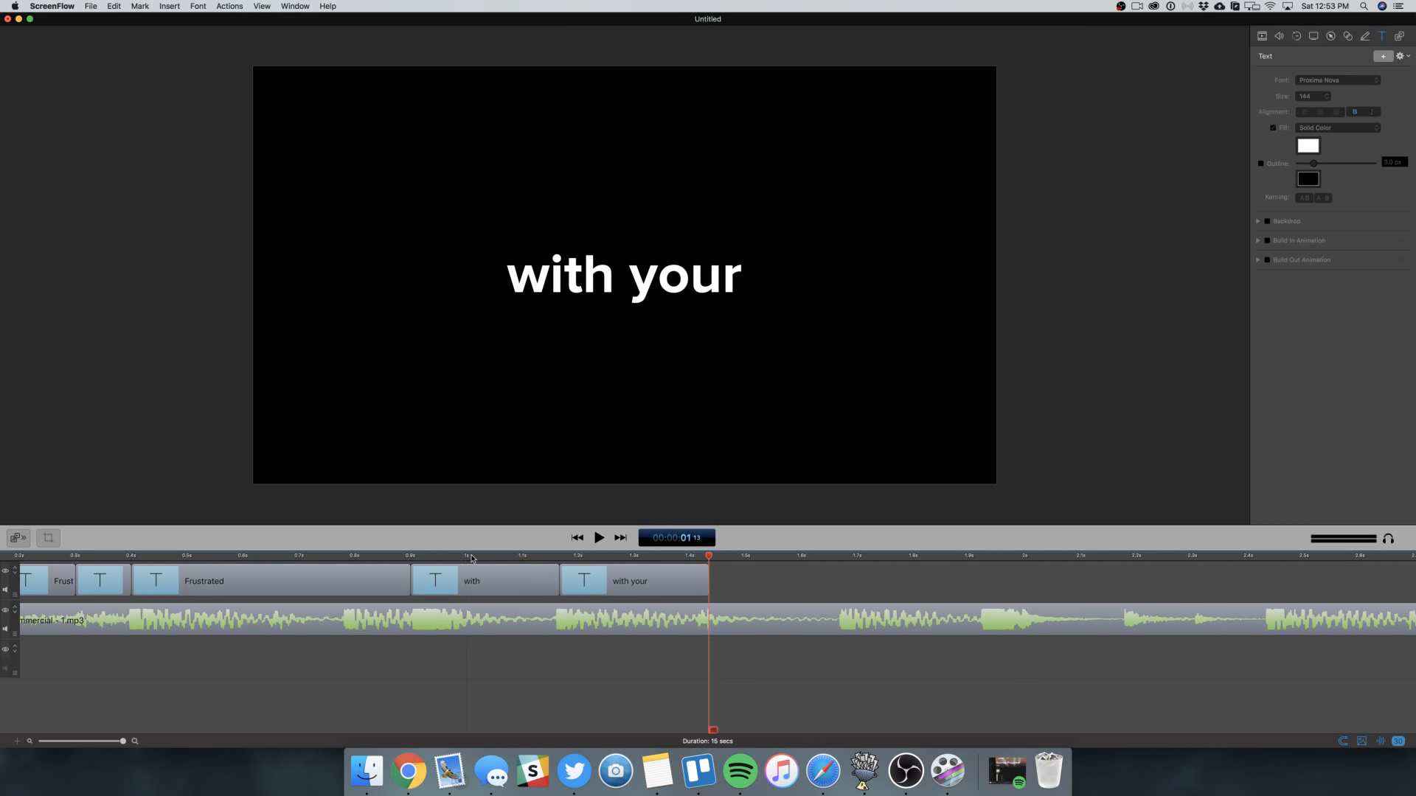
click(135, 556)
key(space)
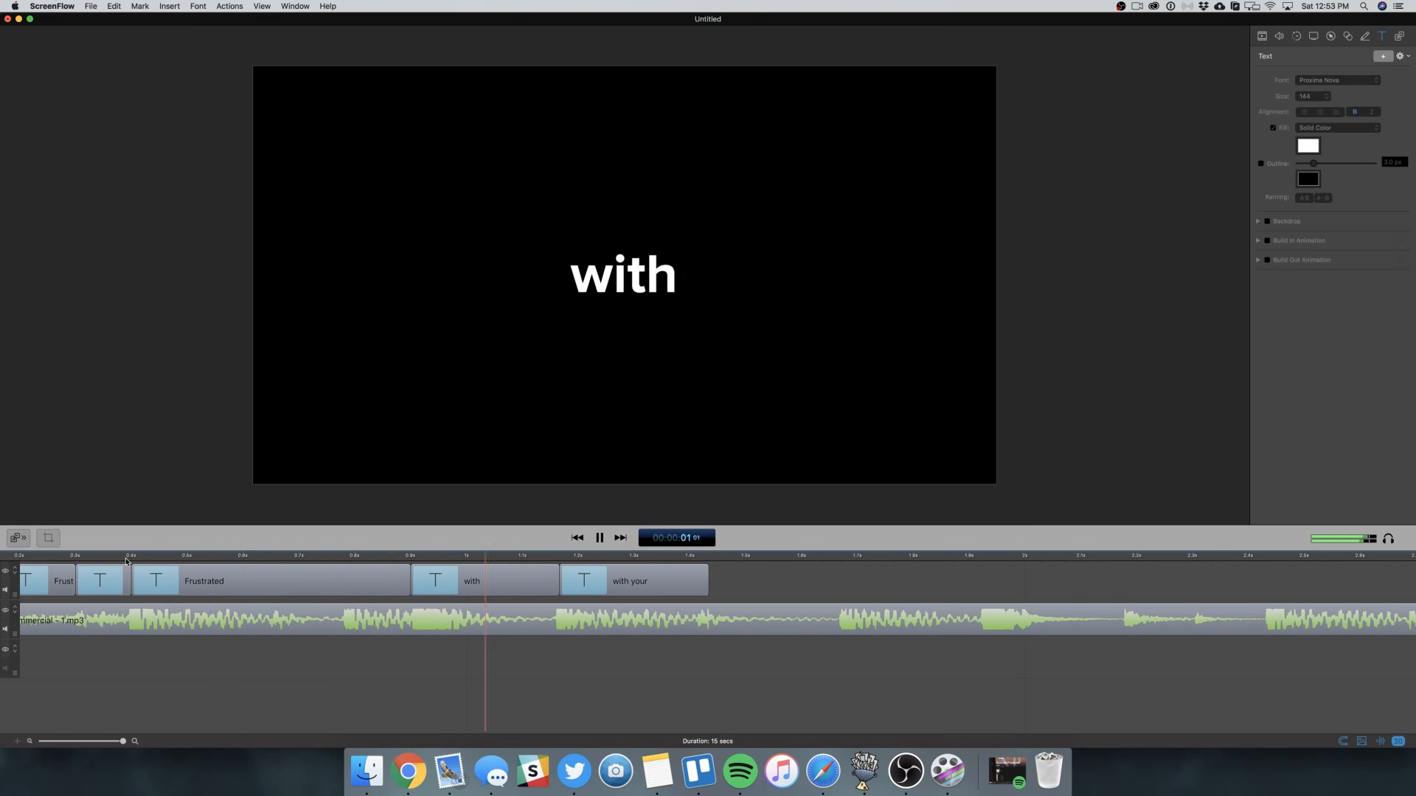
key(space)
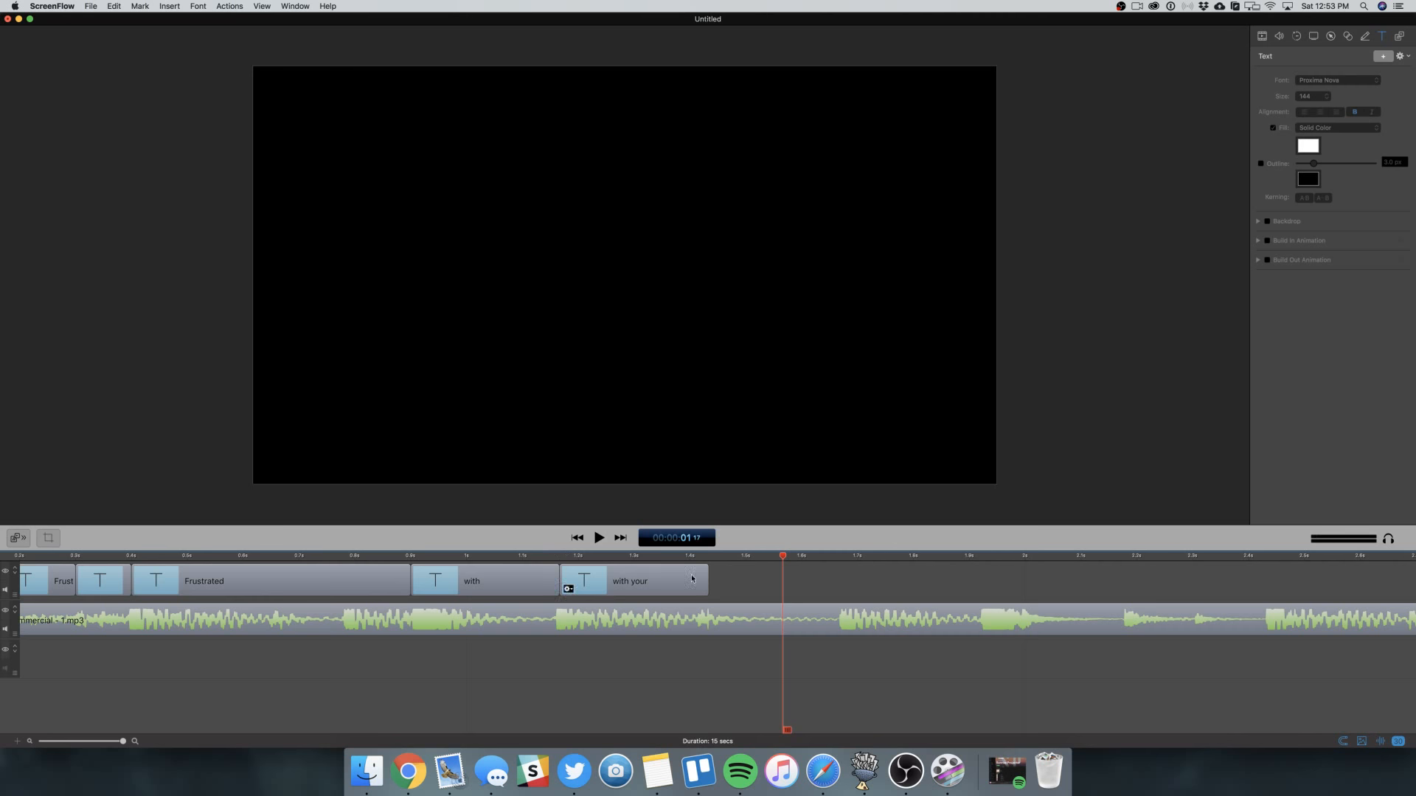
drag(708, 584, 845, 588)
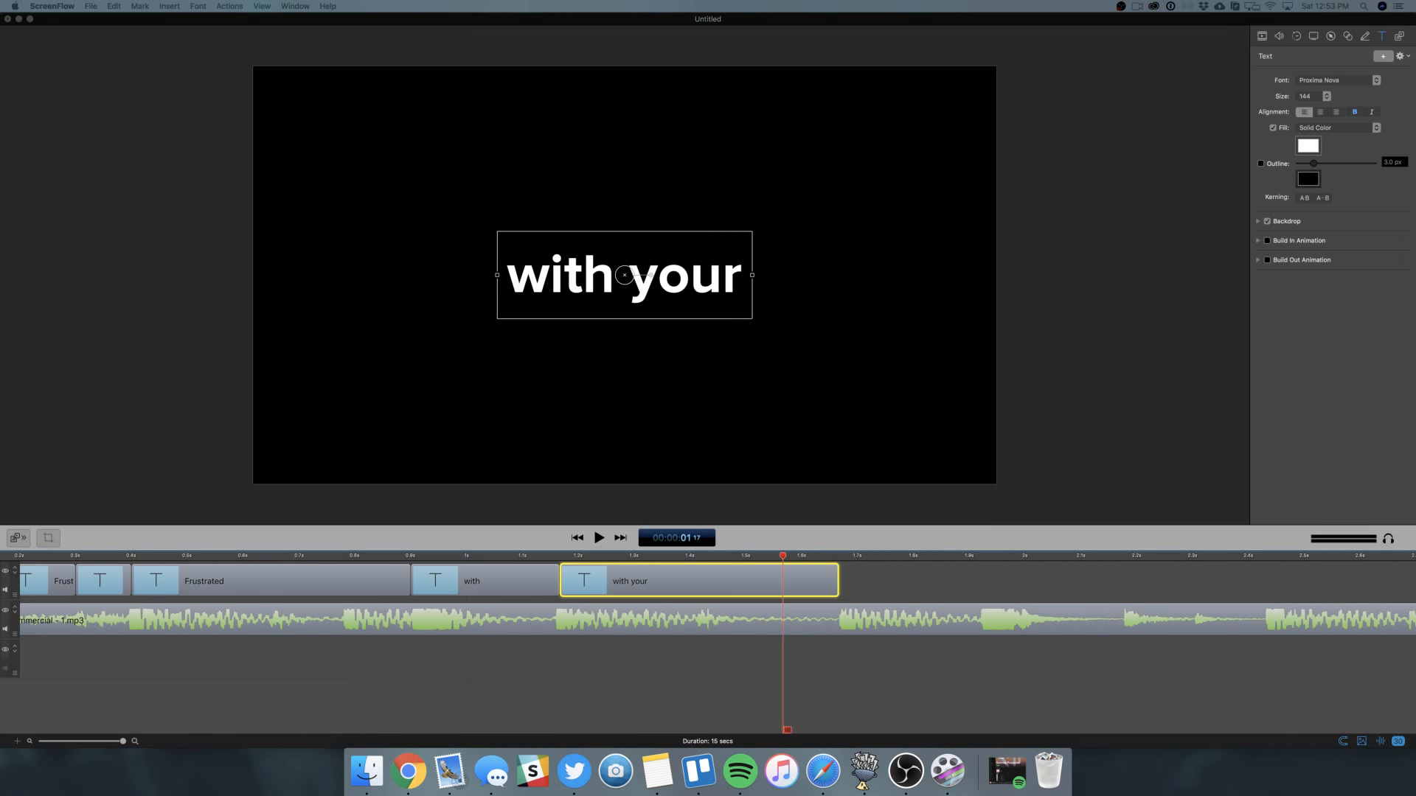
click(925, 598)
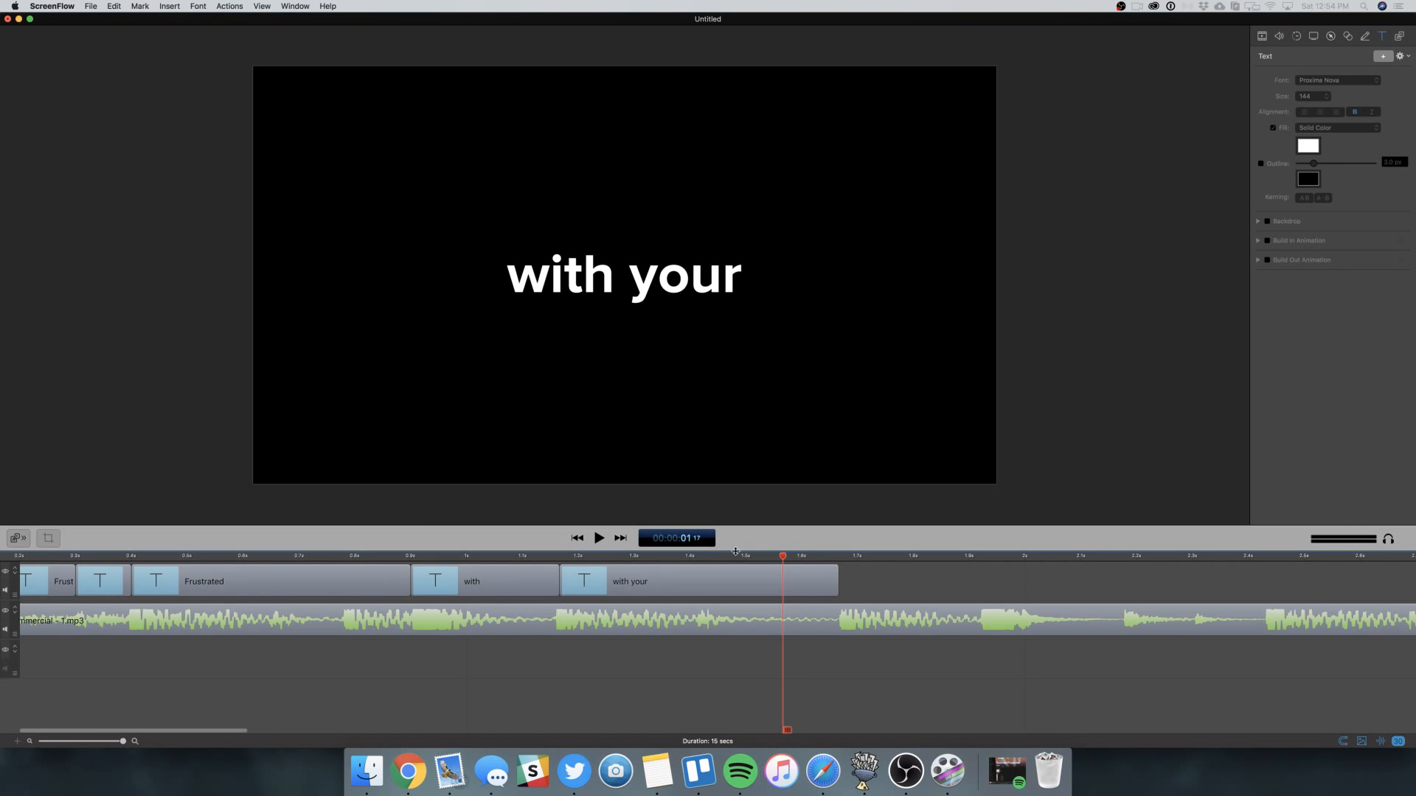
- Play the sequence from about 0.9 s and extend the "with your" clip to end on the beat at about 1.9 s
drag(782, 556, 499, 558)
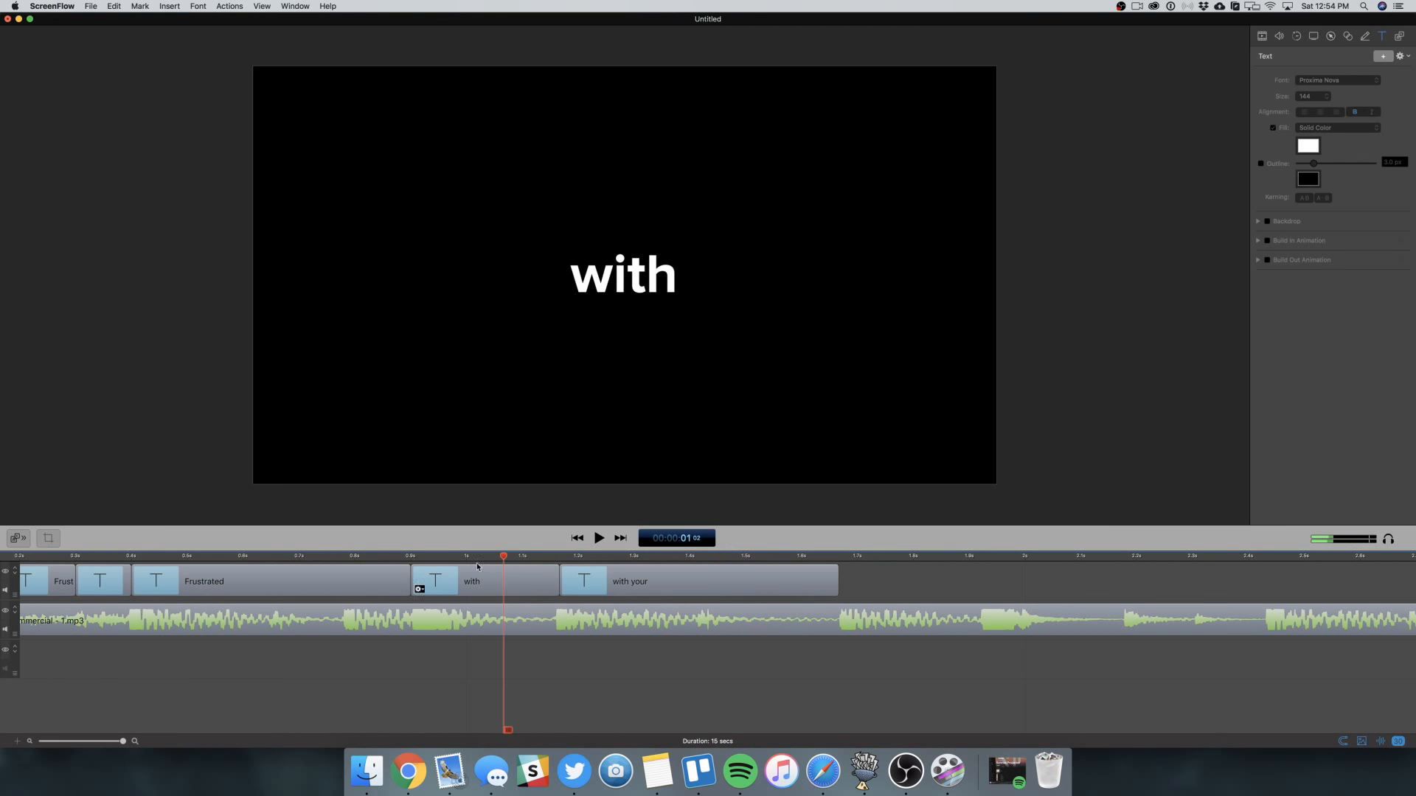
click(410, 557)
key(space)
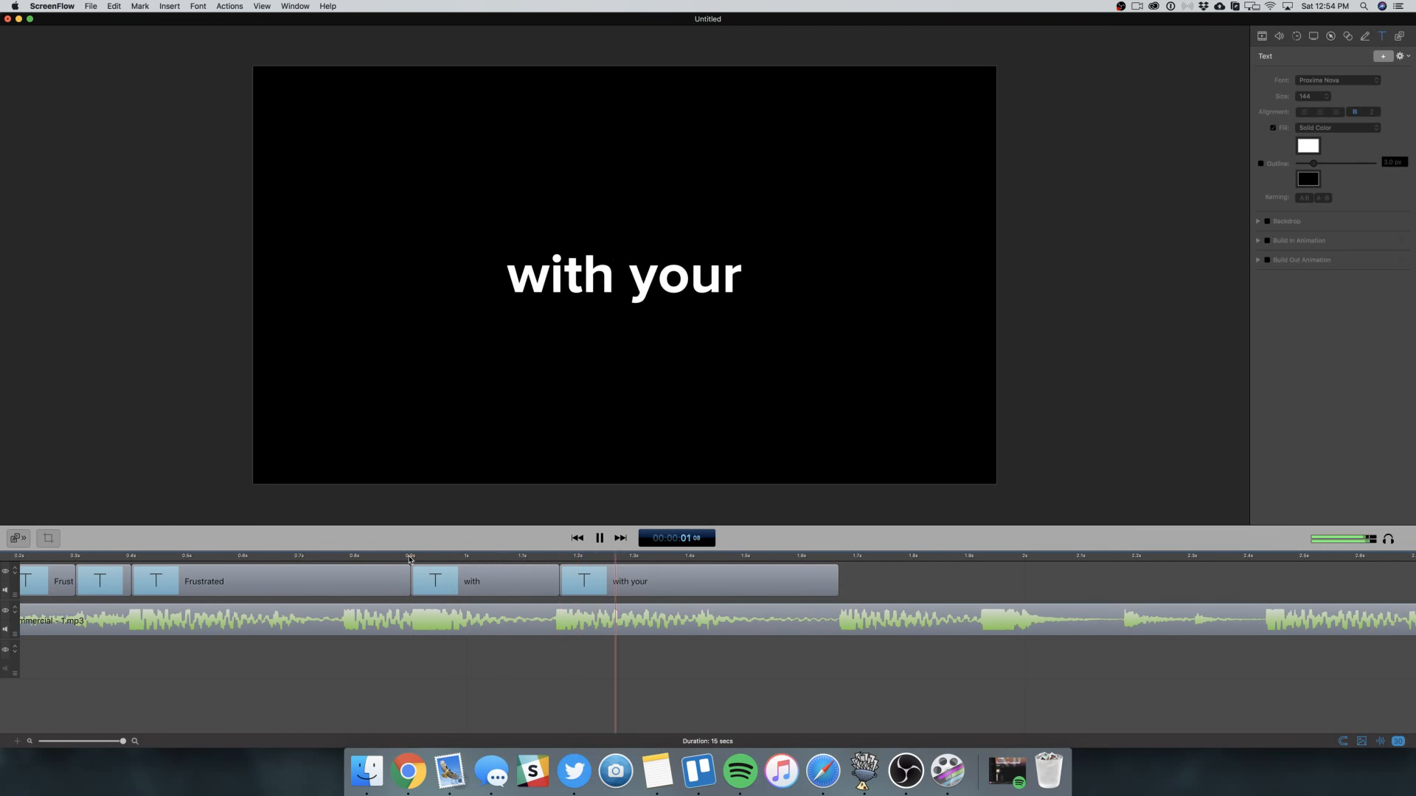
key(space)
click(838, 557)
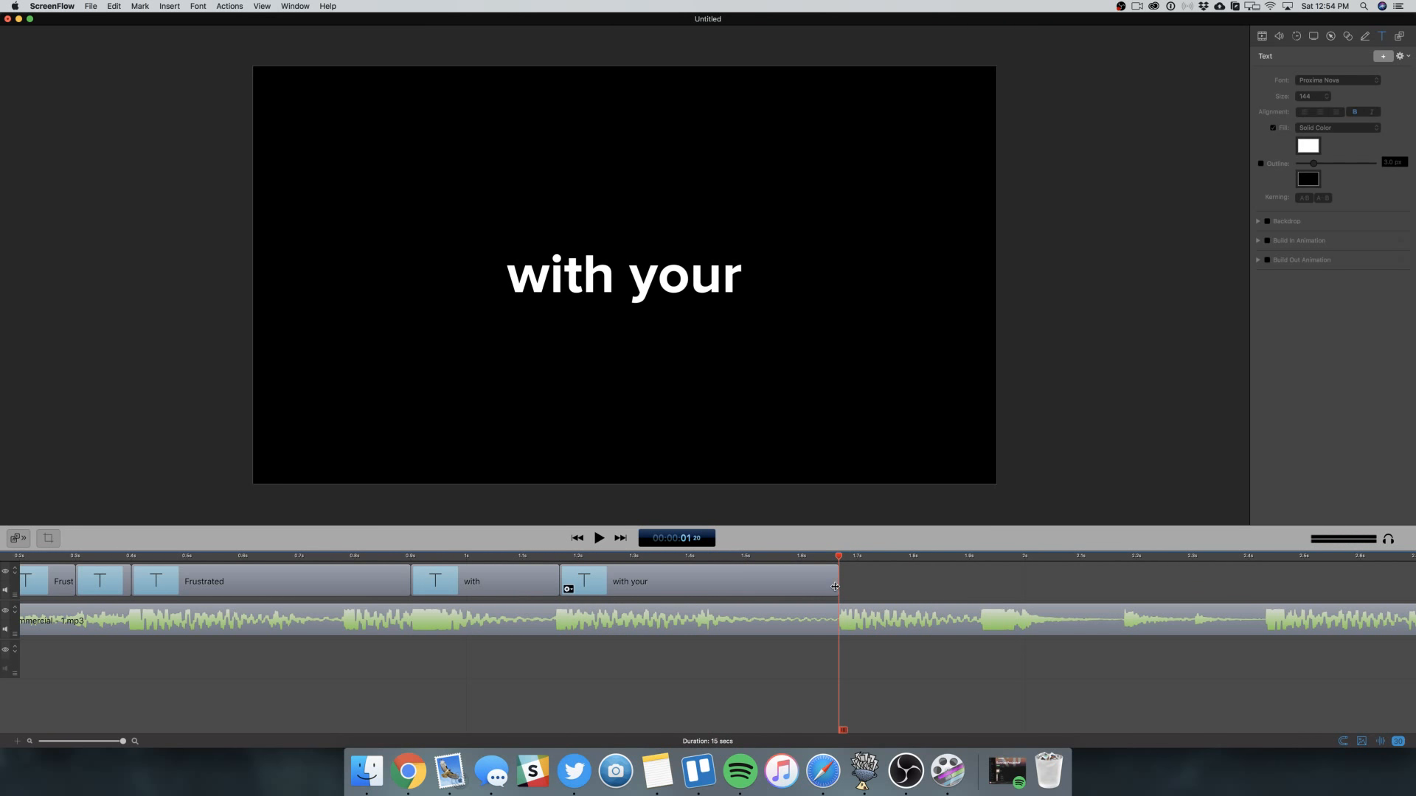
drag(834, 586, 970, 583)
click(978, 551)
scroll(990, 587, left, 2)
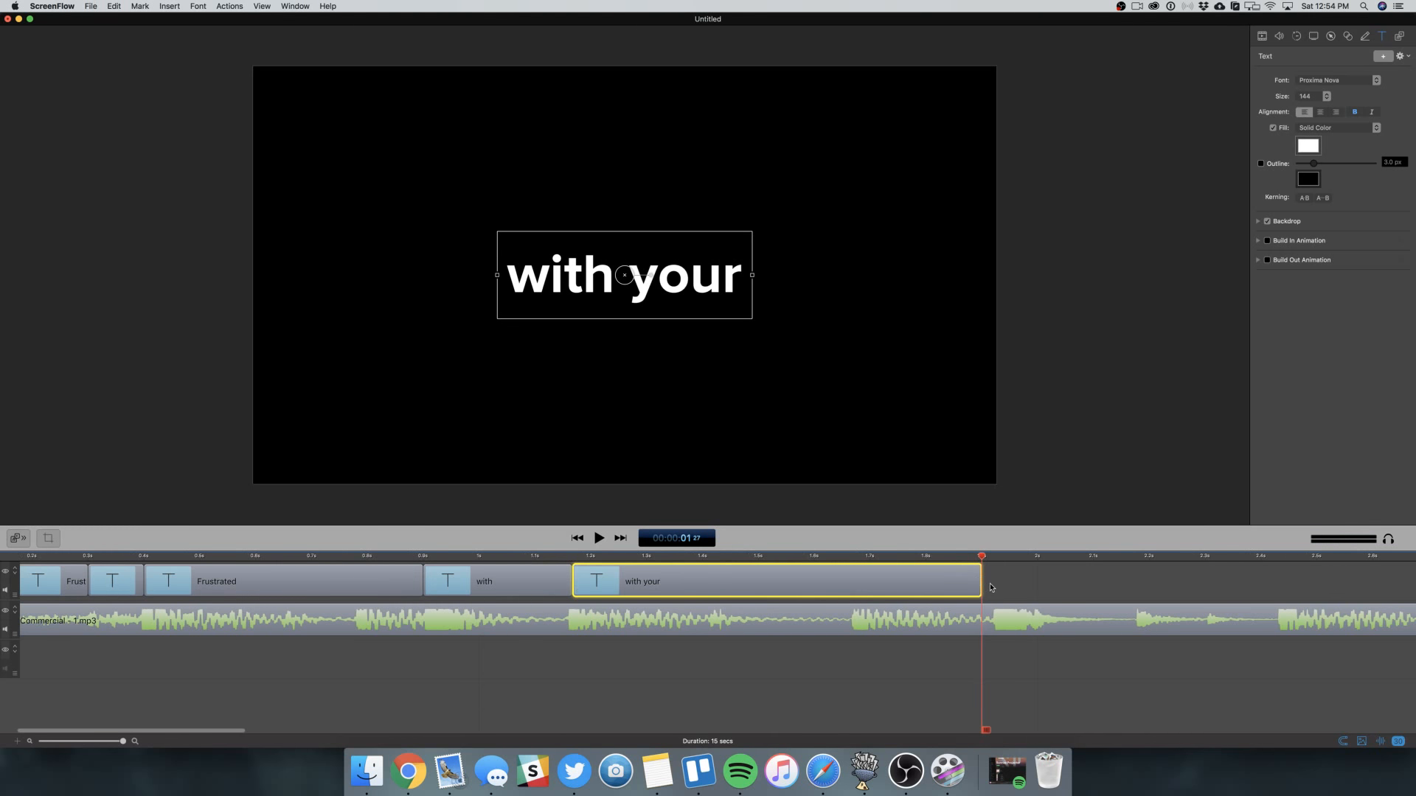
- Paste a copy of the "with your" clip directly after it, extend its text to "with your Mac", and centre it in the frame
click(990, 587)
click(953, 582)
key(super+c)
key(super+v)
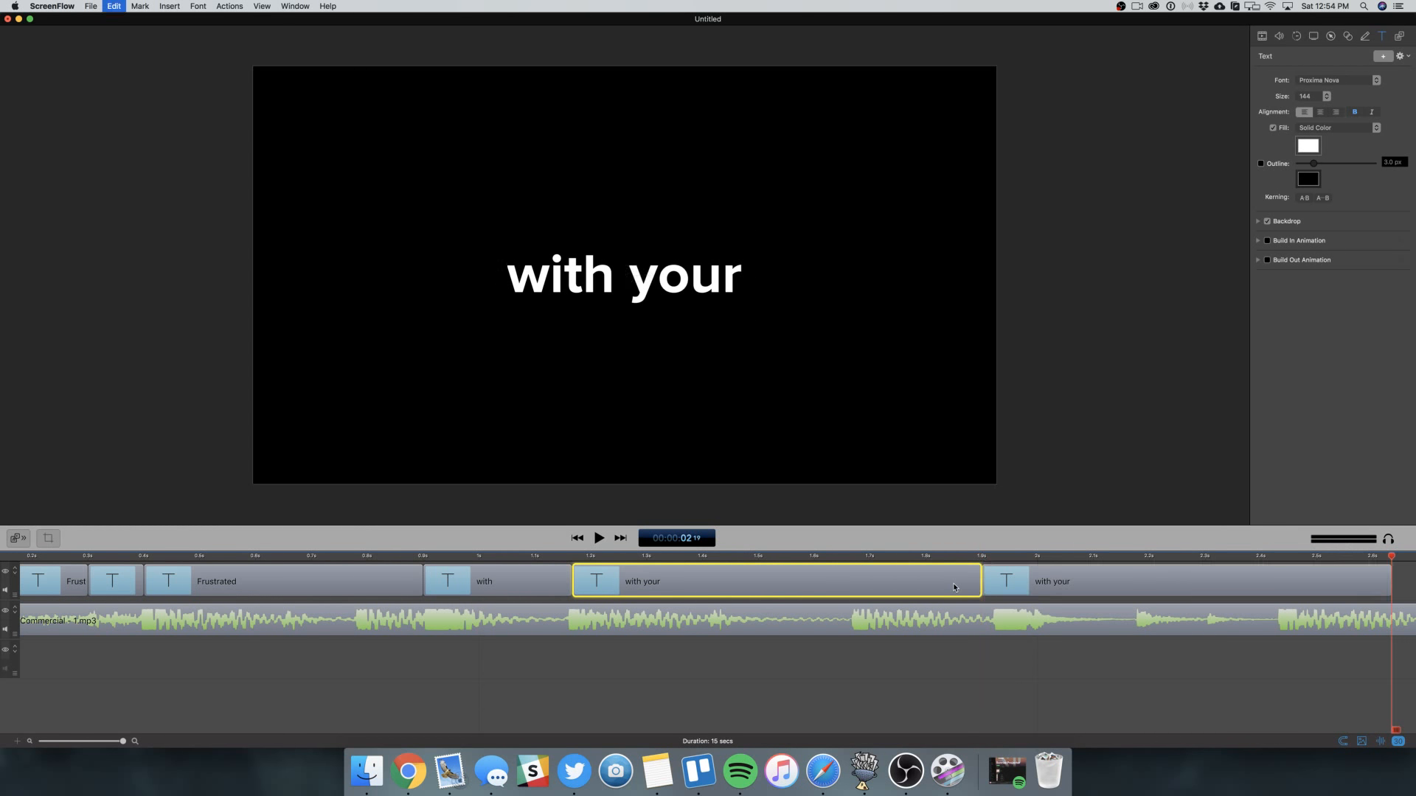
click(989, 588)
double_click(693, 267)
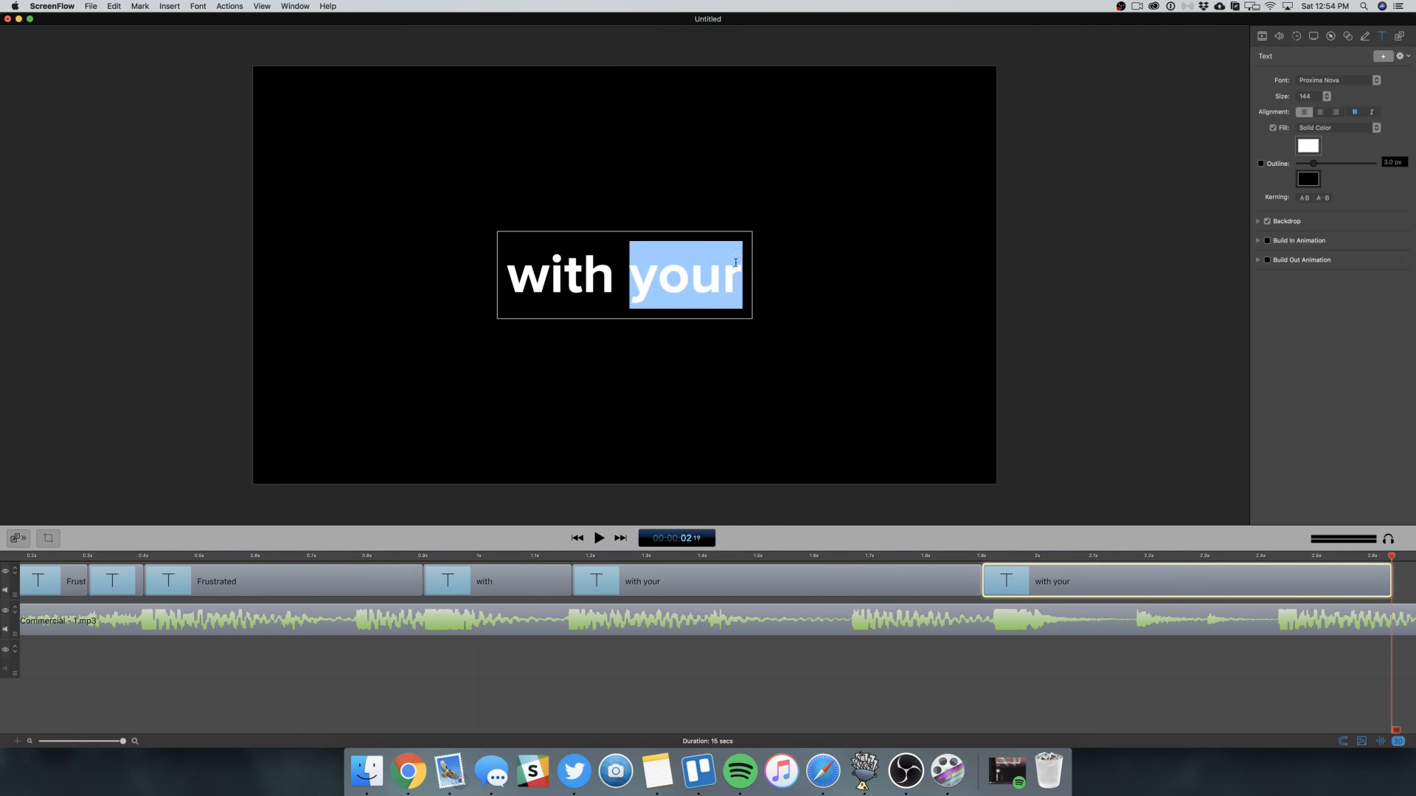
click(736, 262)
text(Mac)
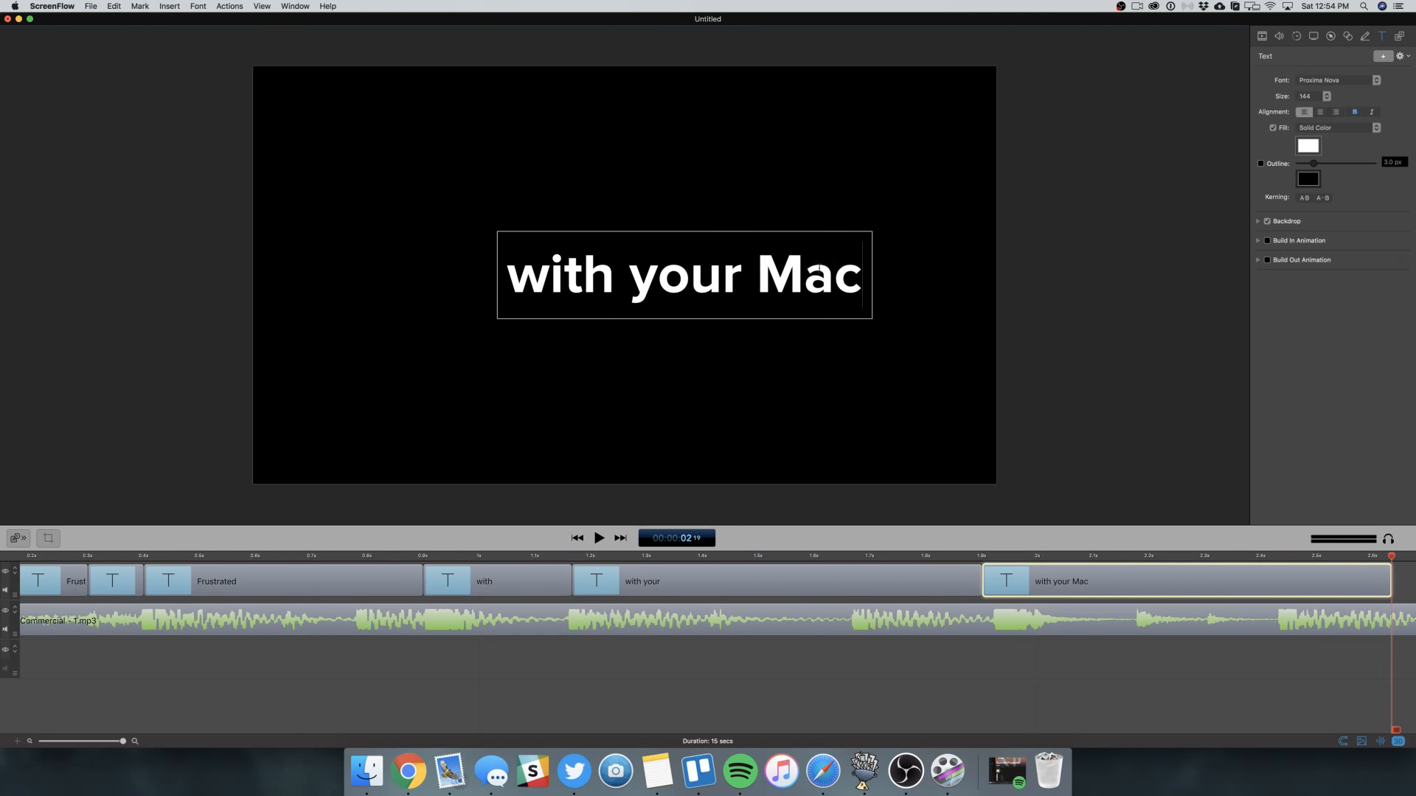
key(Escape)
drag(729, 287, 669, 288)
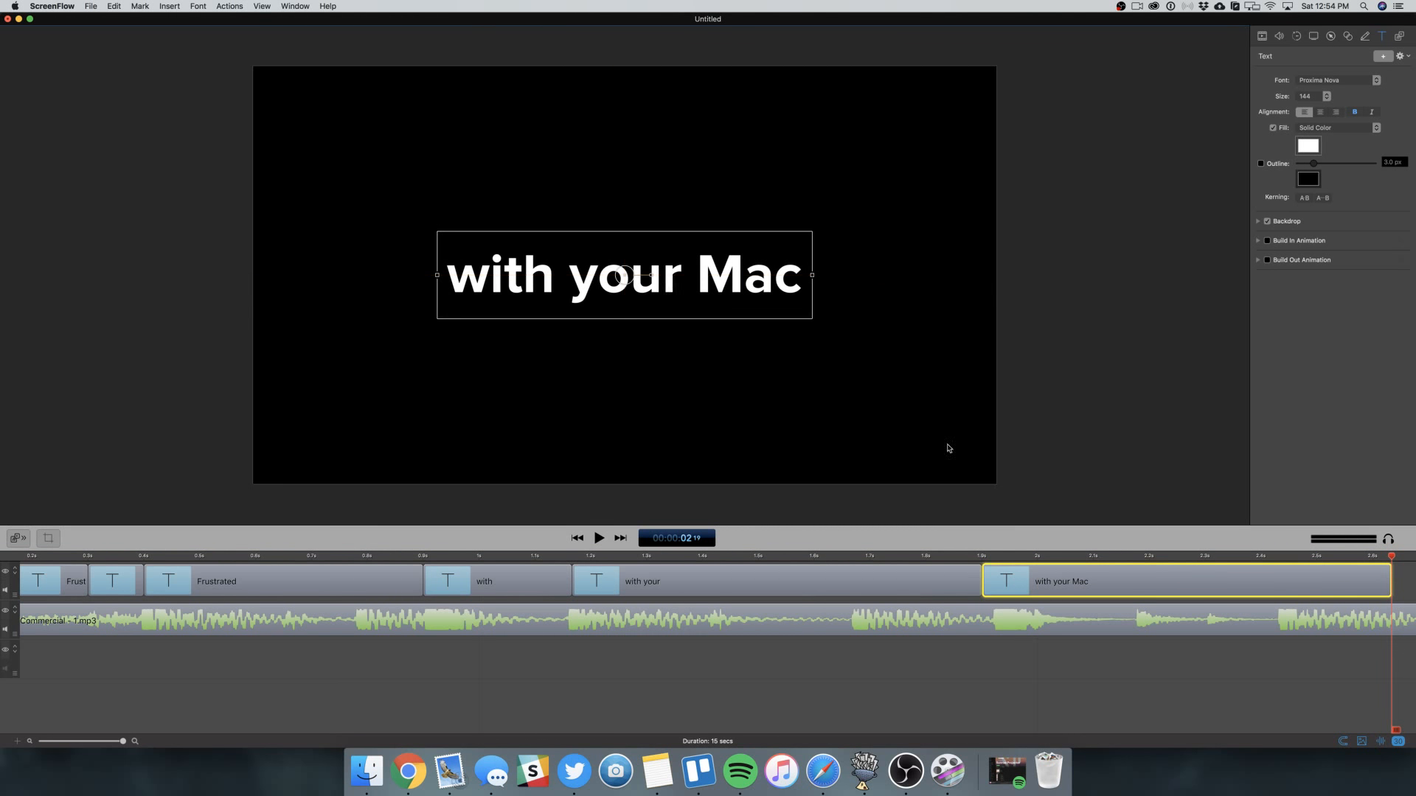
- Move the "with your Mac" clip to a track above, starting at about 1.7 s, so it overlaps the end of the "with your" clip
scroll(1024, 586, left, 1)
scroll(1040, 599, right, 2)
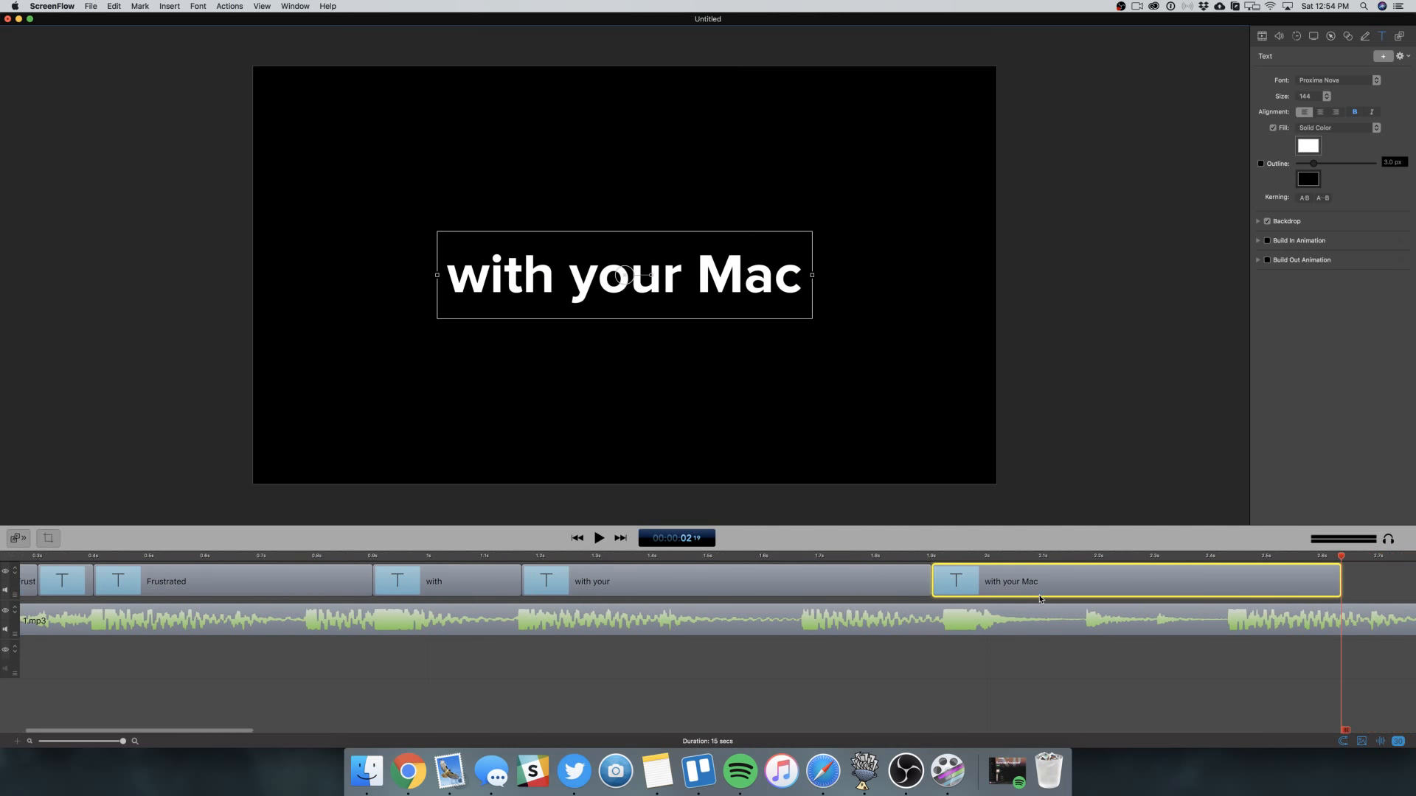
click(813, 662)
key(super+minus)
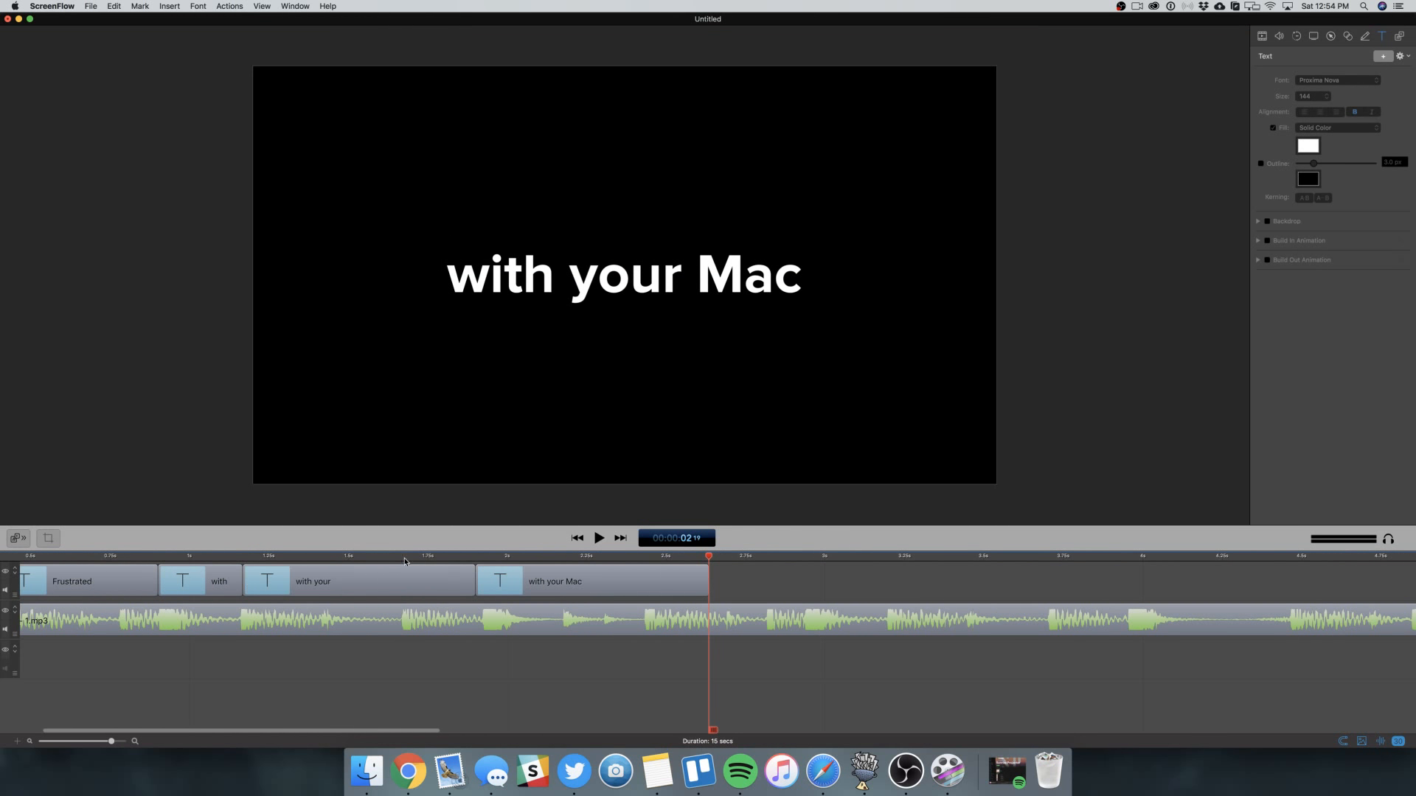
click(435, 558)
click(453, 573)
click(455, 558)
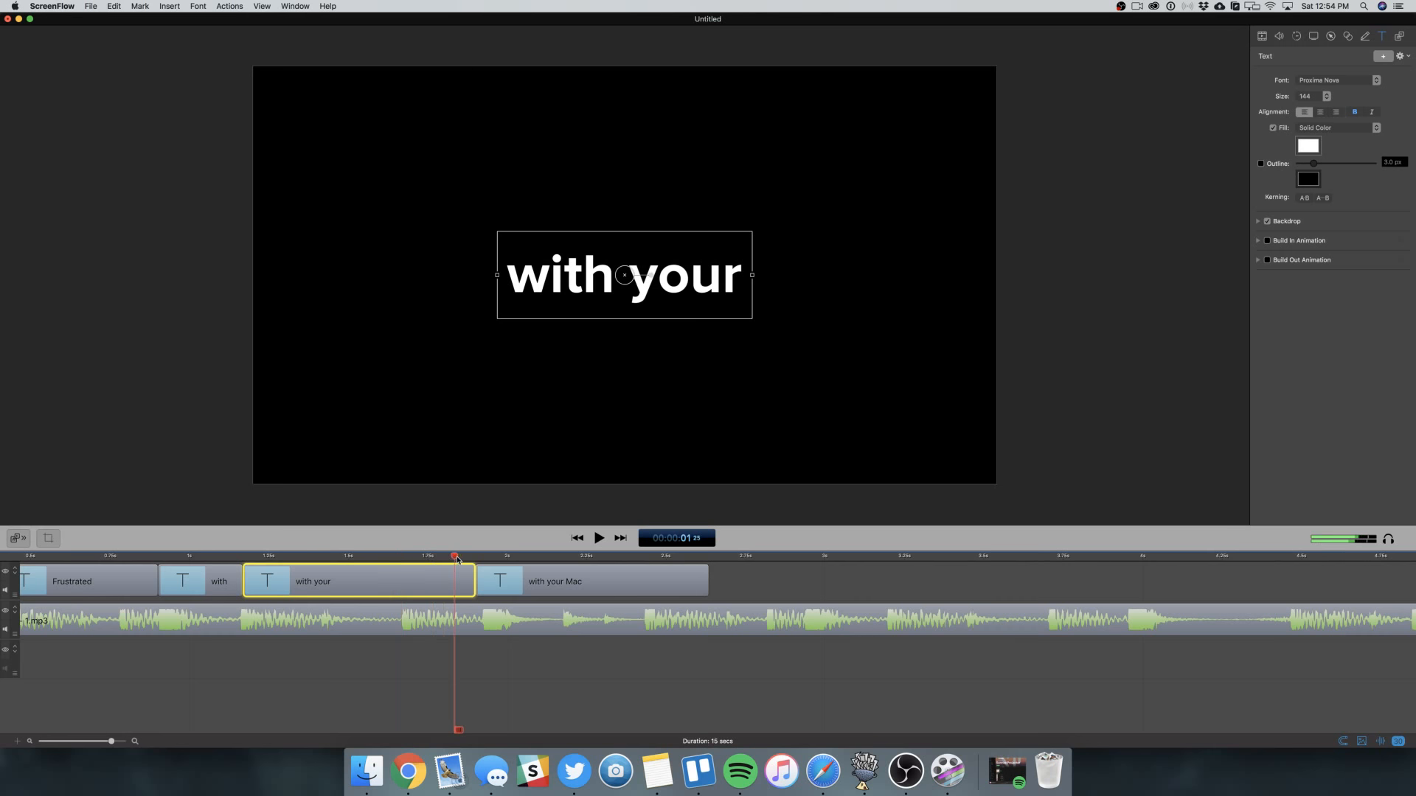
mouse_move(457, 560)
mouse_down()
mouse_move(476, 558)
mouse_move(454, 559)
mouse_up()
click(483, 586)
key(super+a)
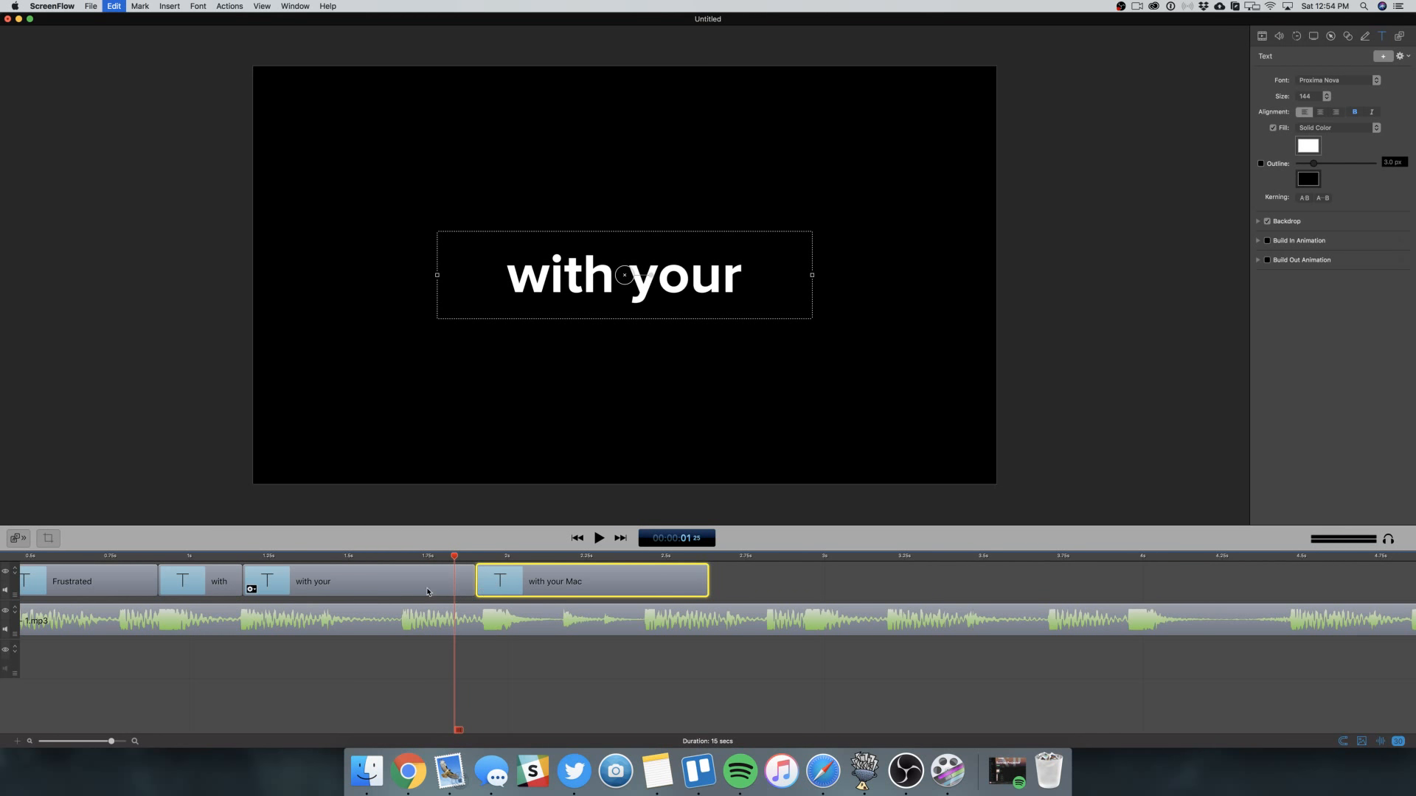
drag(425, 581, 425, 604)
click(431, 590)
drag(541, 619, 426, 558)
click(501, 603)
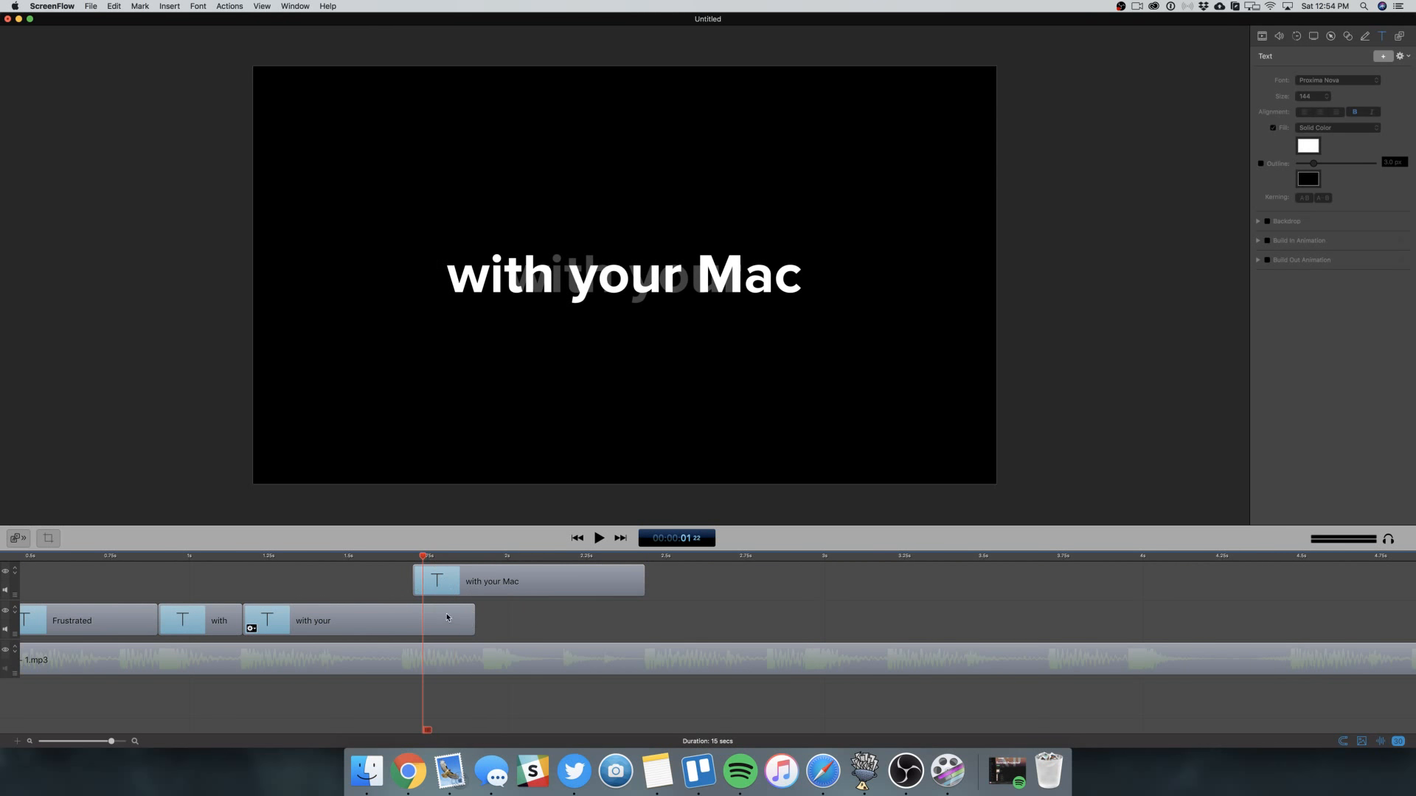
- Turn off the text backdrop of the "with your Mac" clip
click(419, 588)
click(1285, 225)
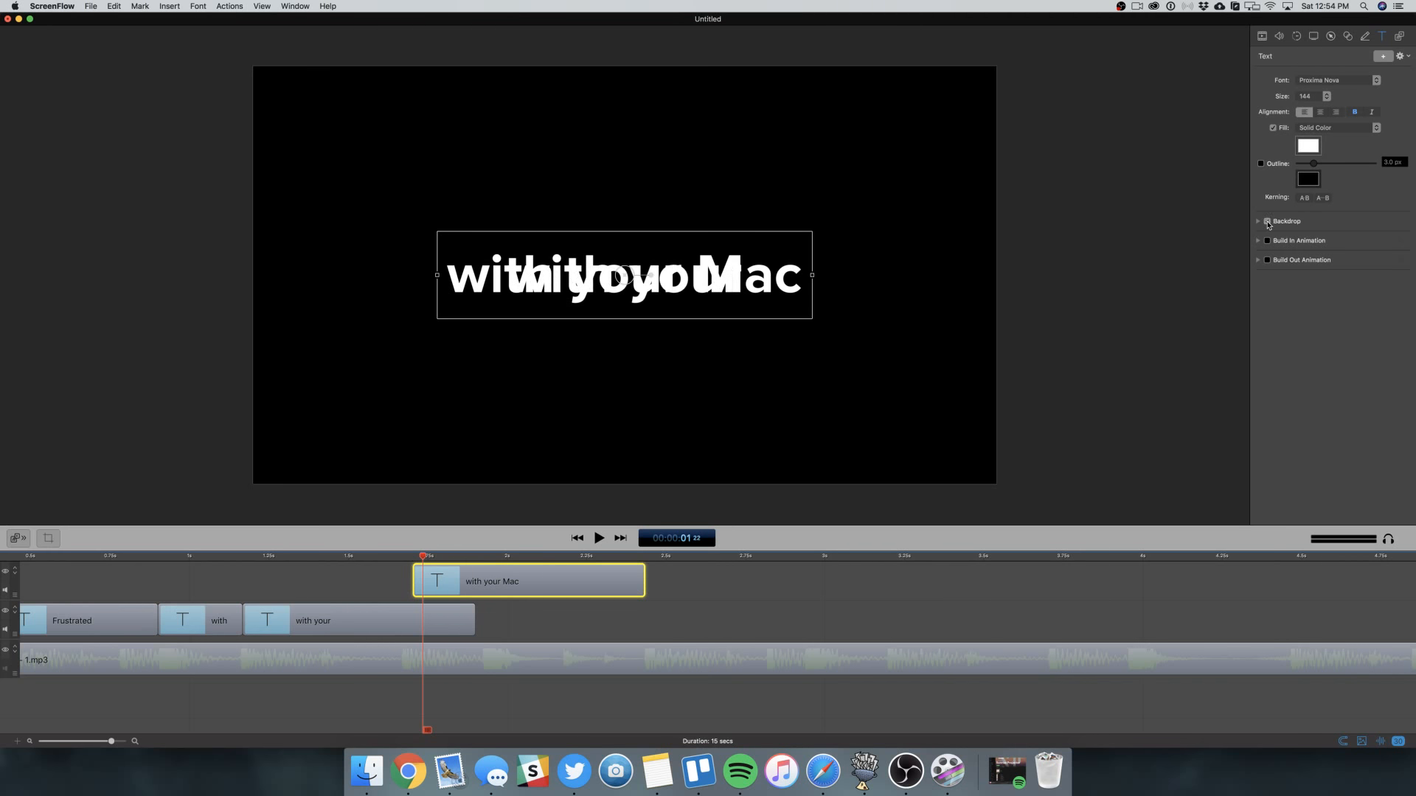
click(711, 607)
click(499, 281)
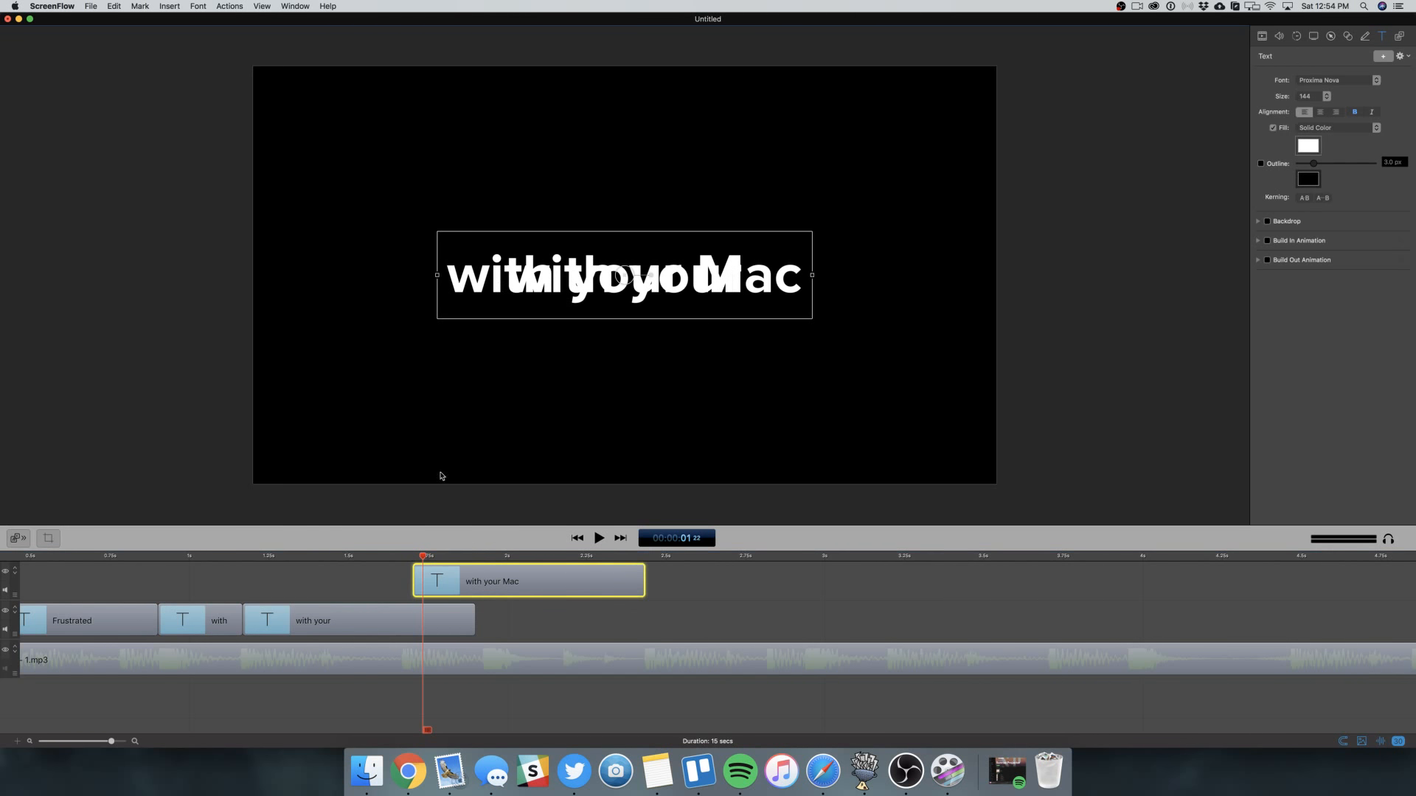
- Add a video action to the "with your" clip that shifts its text to X position -155, aligned with "with your Mac"
click(451, 620)
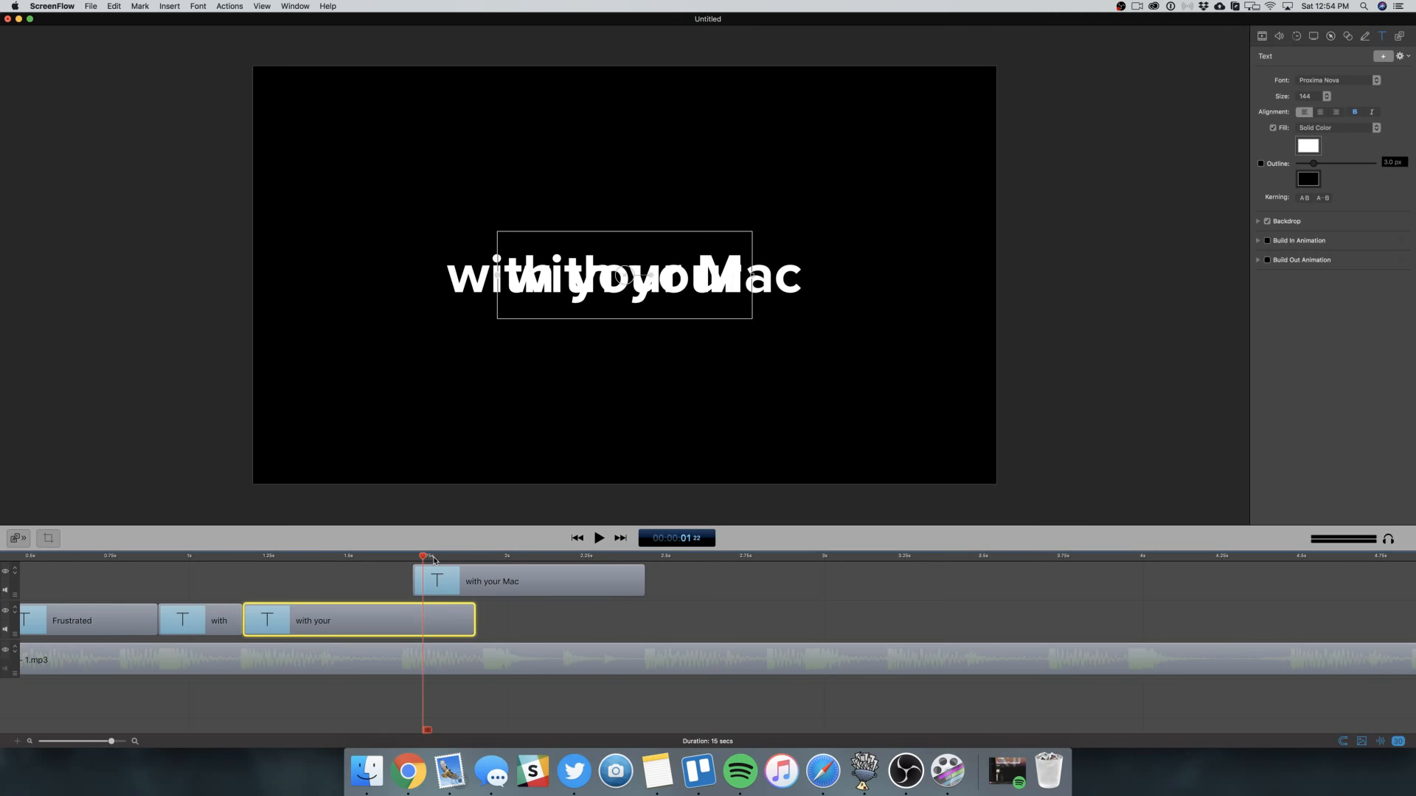
click(1264, 37)
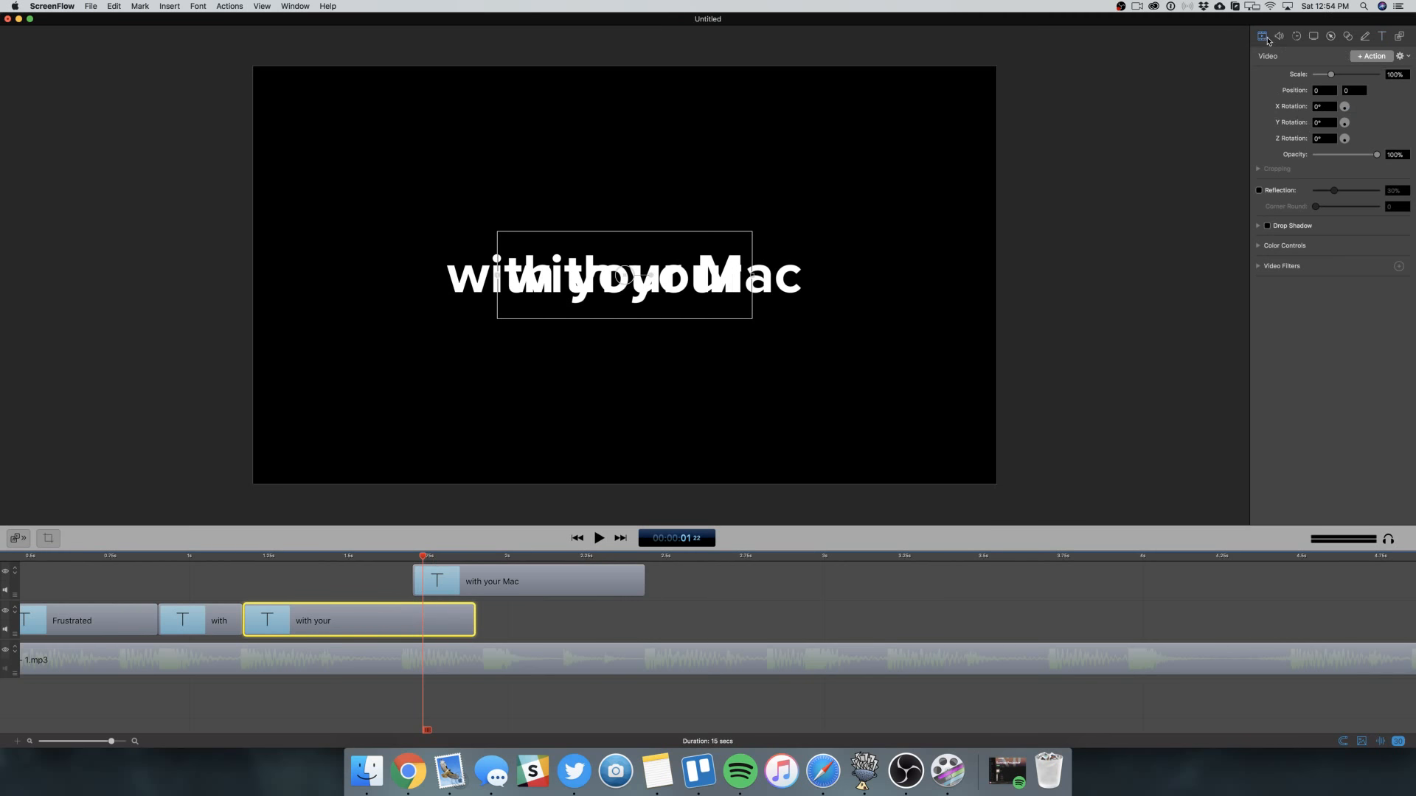
click(1363, 57)
drag(264, 619, 371, 620)
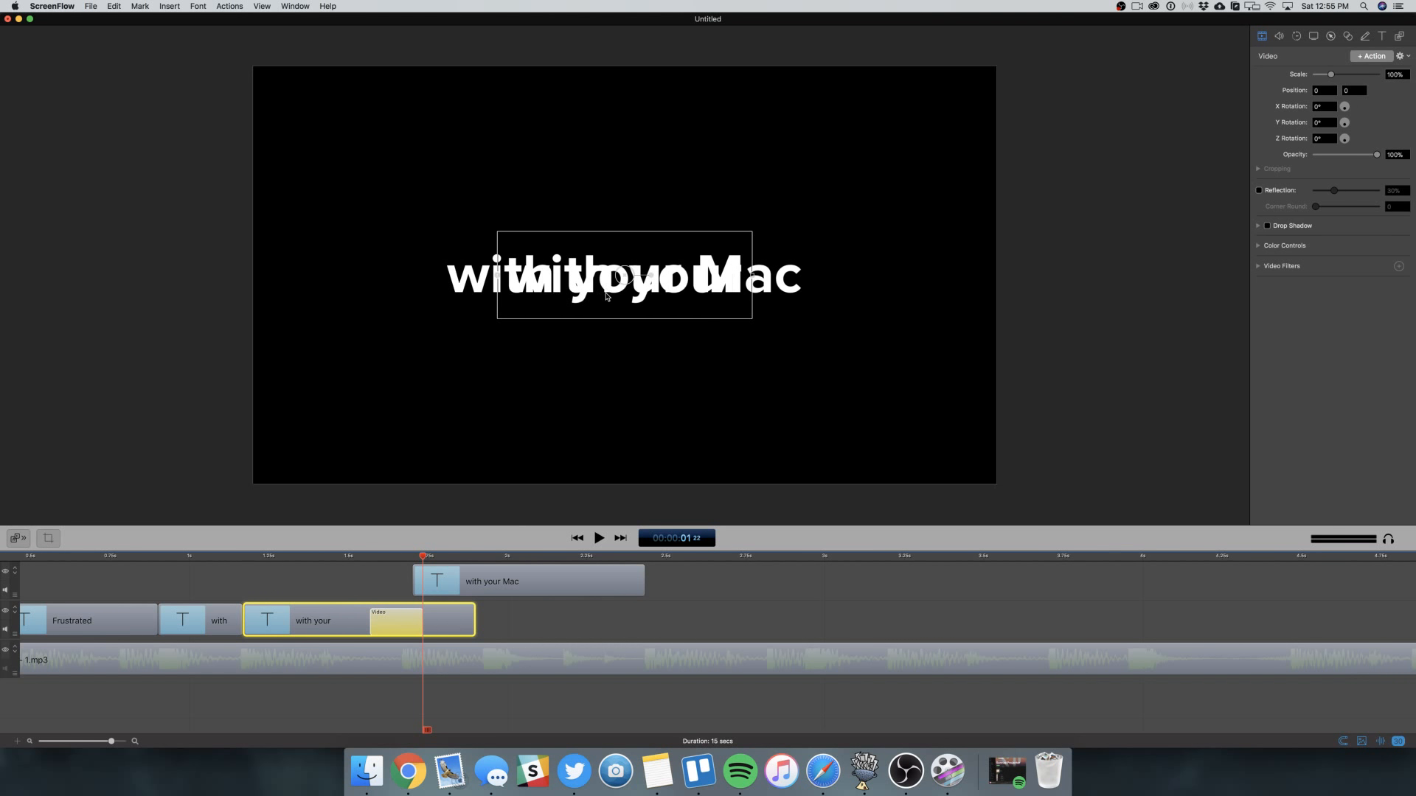
drag(597, 300, 541, 301)
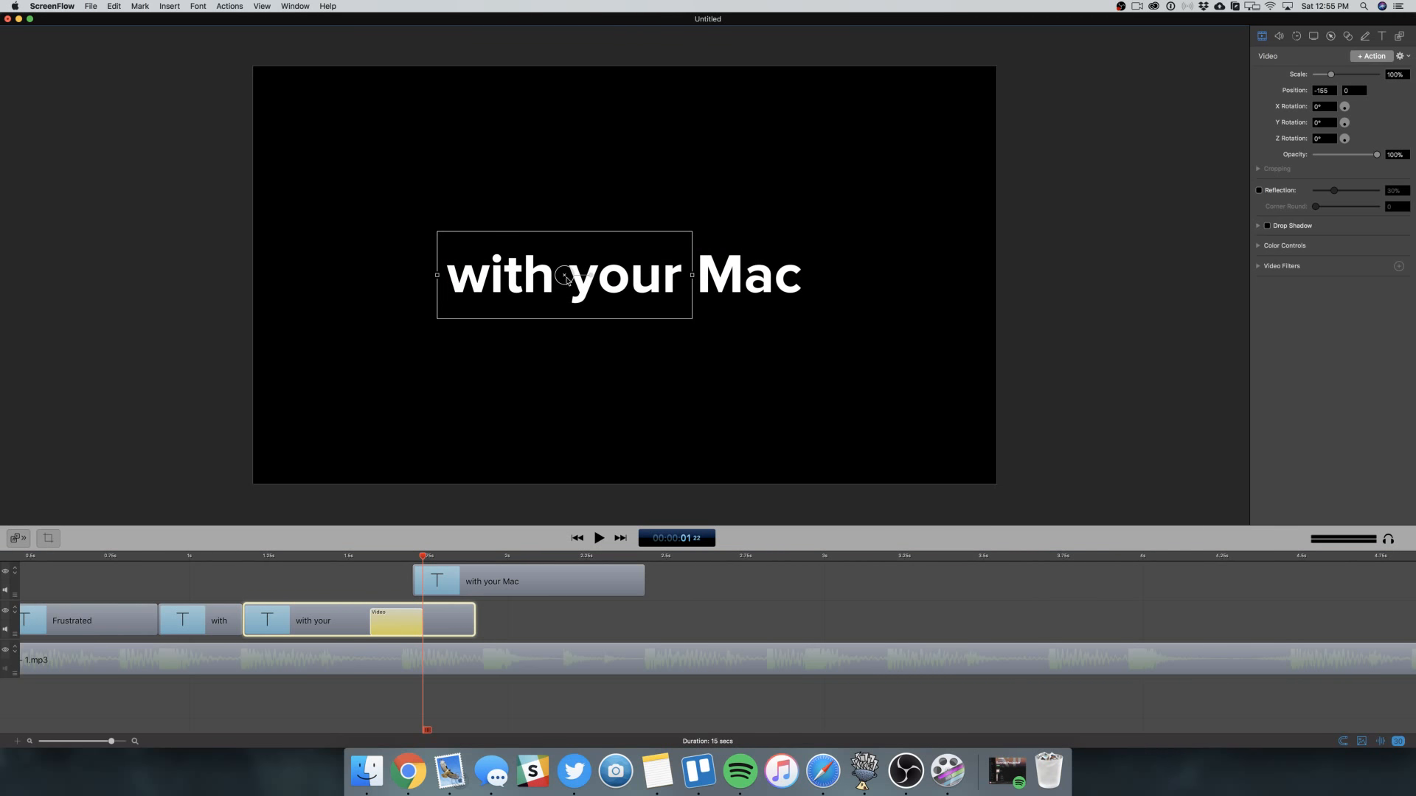
click(426, 618)
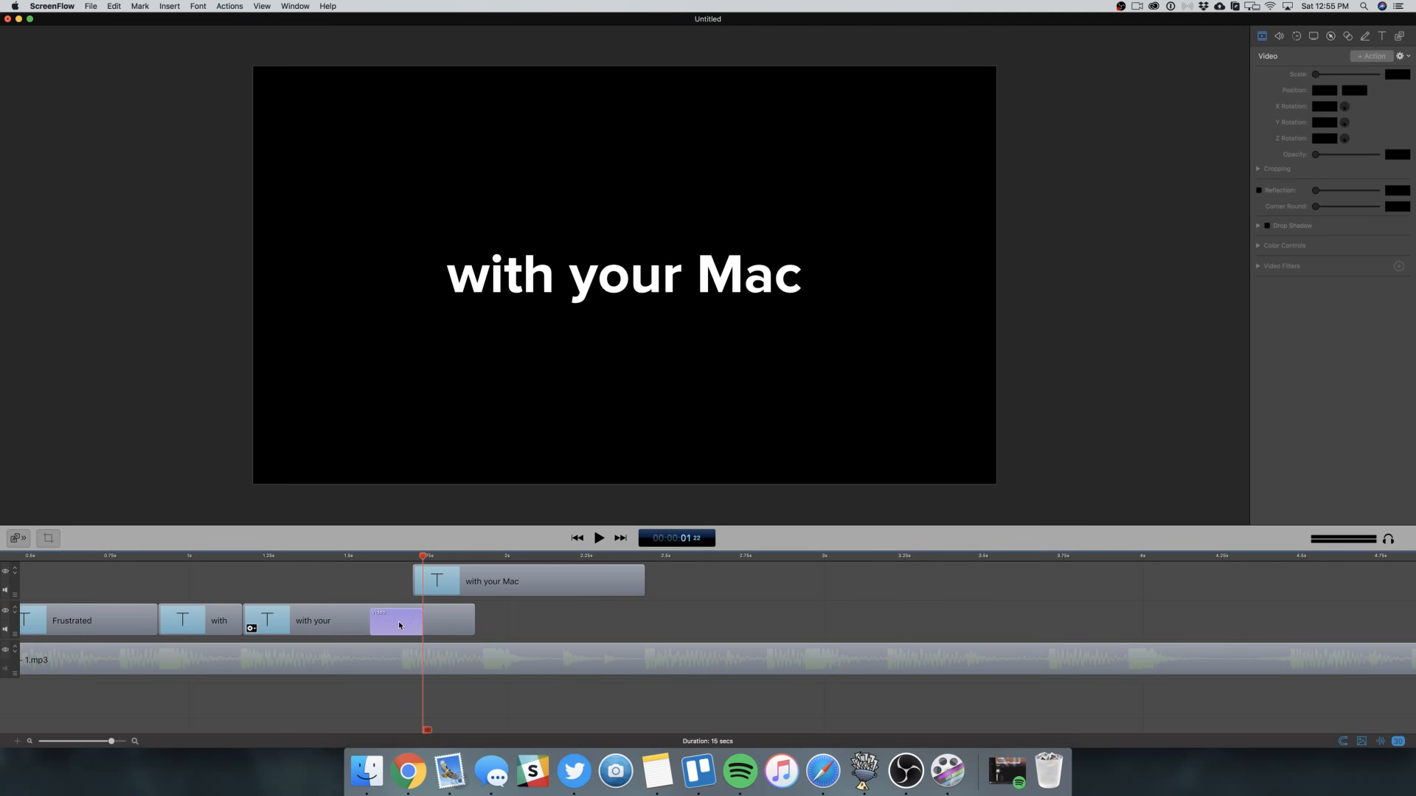
- Move the video action to the end of the "with your" clip and return the "with your Mac" clip to directly after it
drag(399, 625, 452, 625)
click(432, 580)
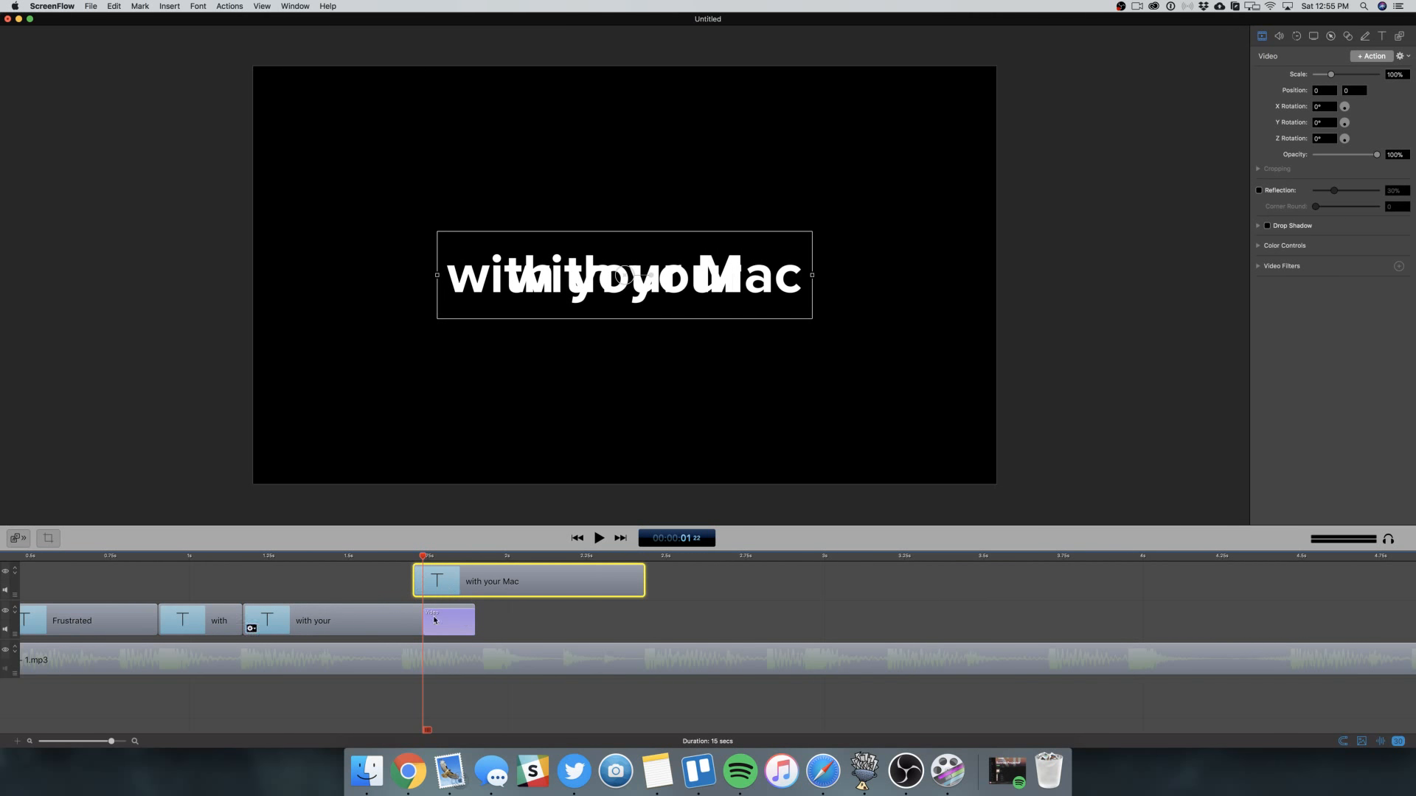
drag(463, 592, 526, 621)
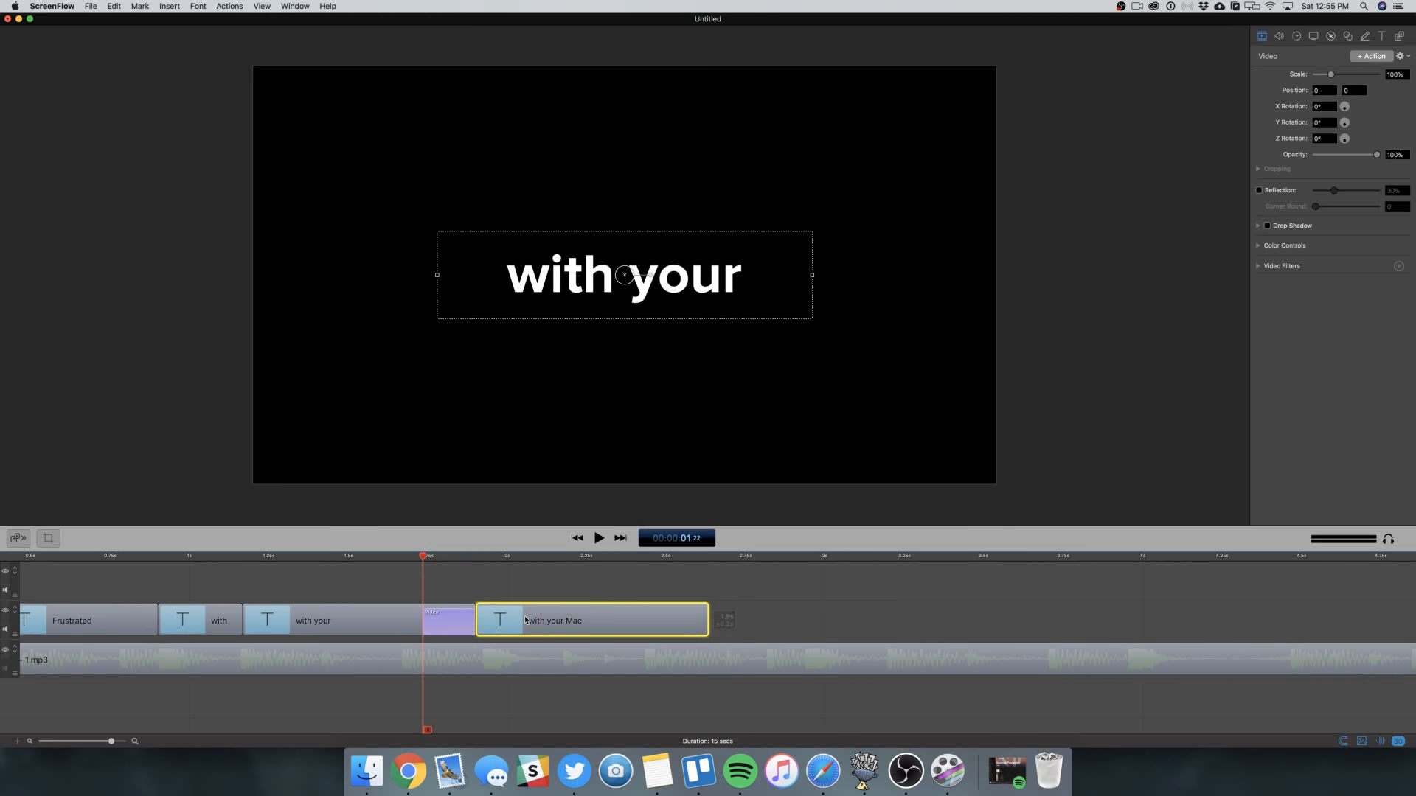
- Shorten the "with your" clip's video action to start at about 1.84 s, playing the sequence before and after the change
click(507, 557)
drag(470, 559, 148, 590)
key(space)
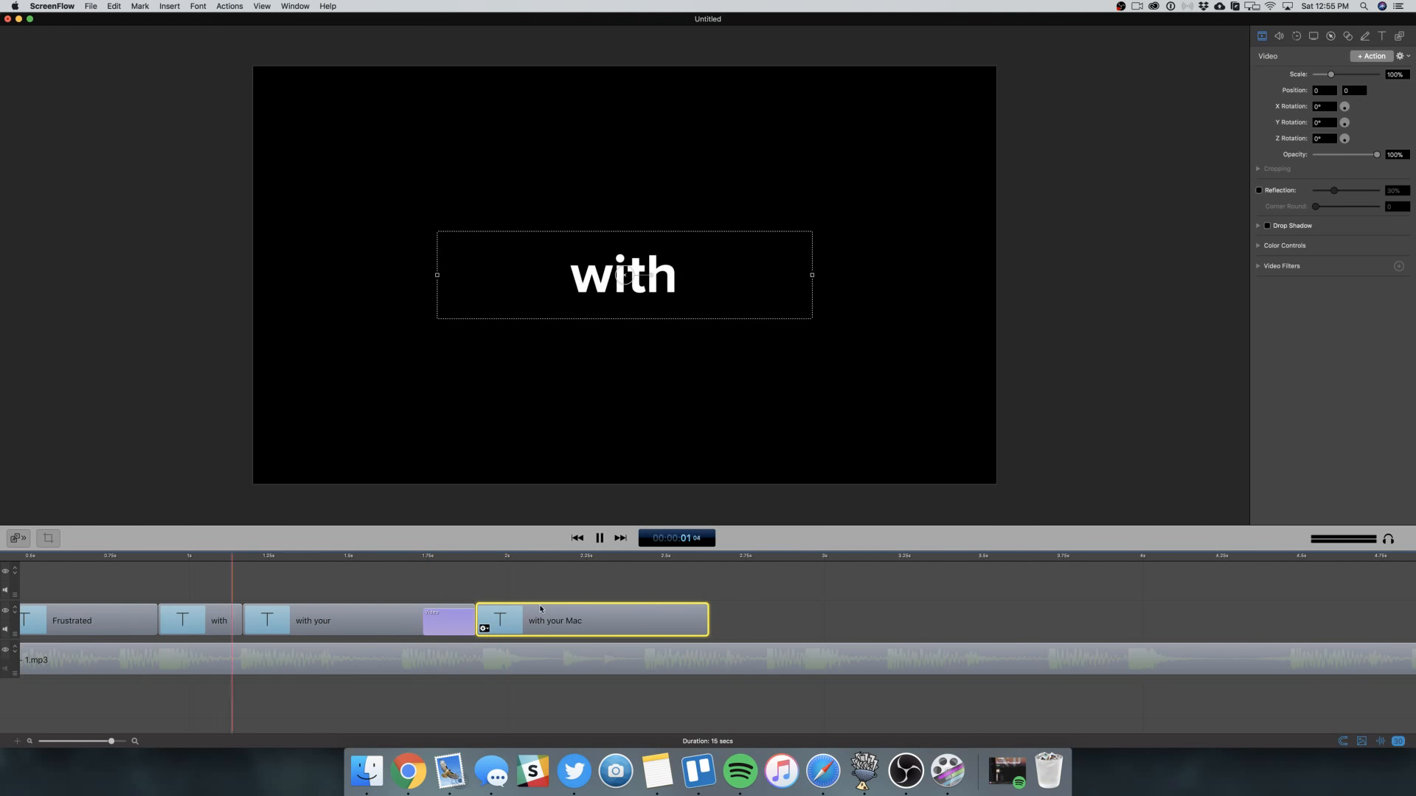
key(space)
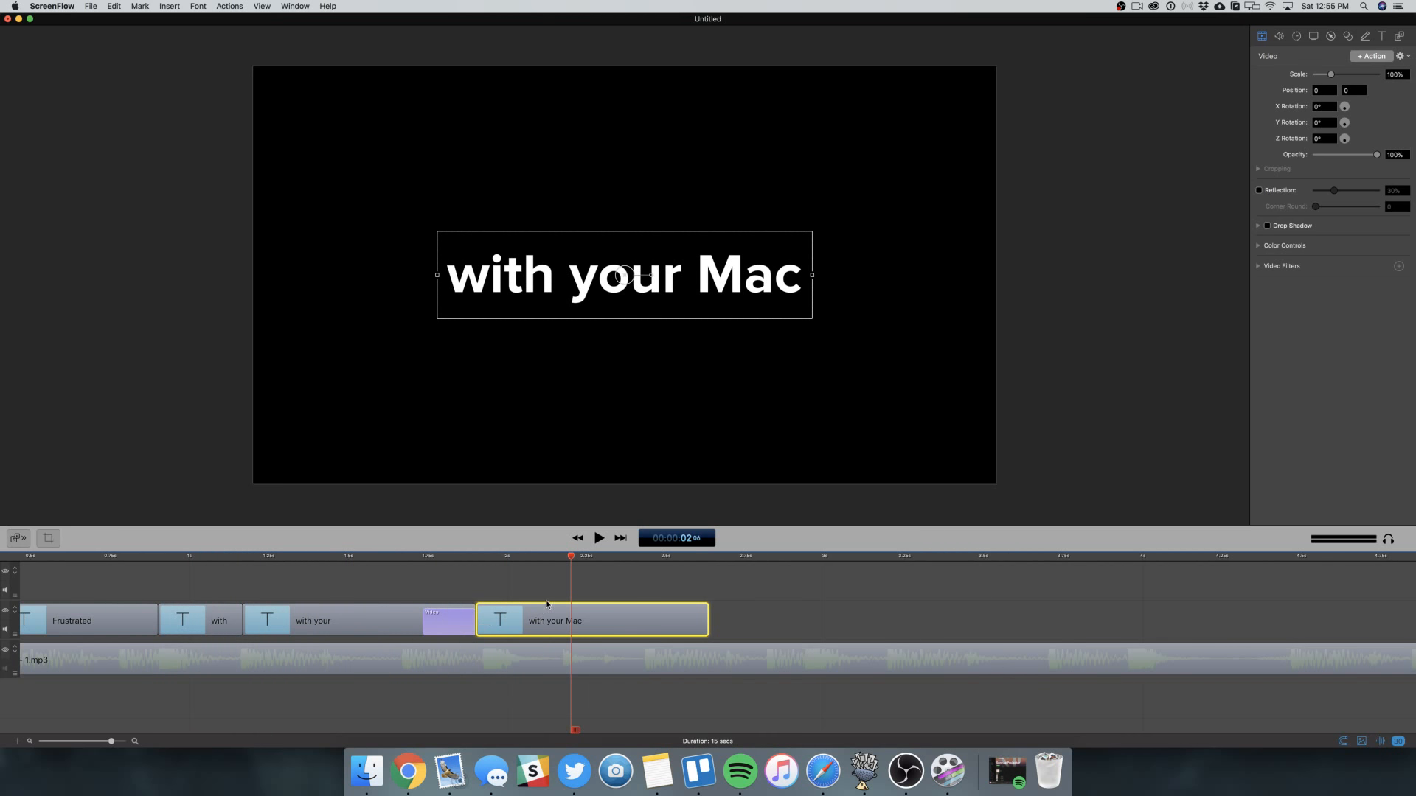
click(429, 627)
click(285, 557)
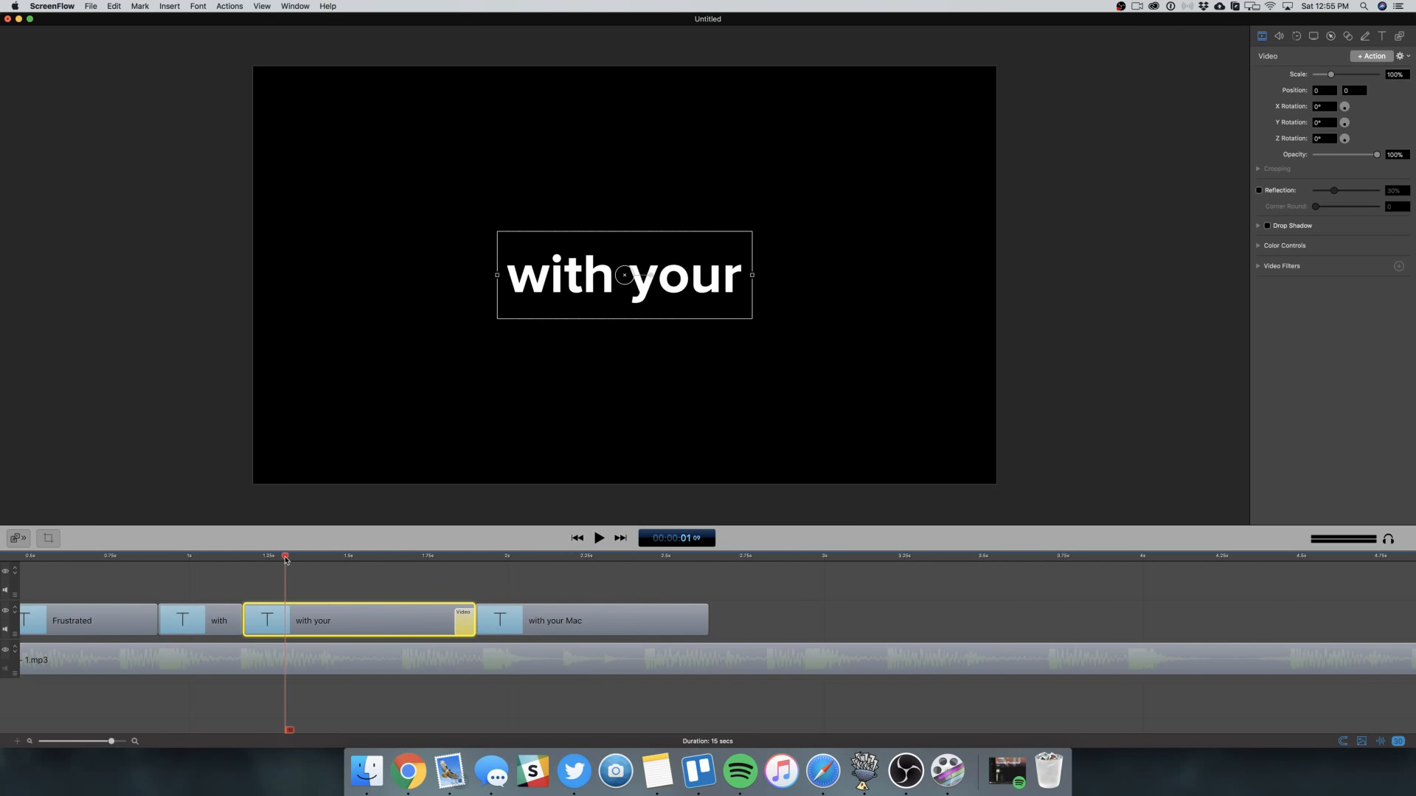
drag(467, 624, 449, 632)
key(space)
key(space)
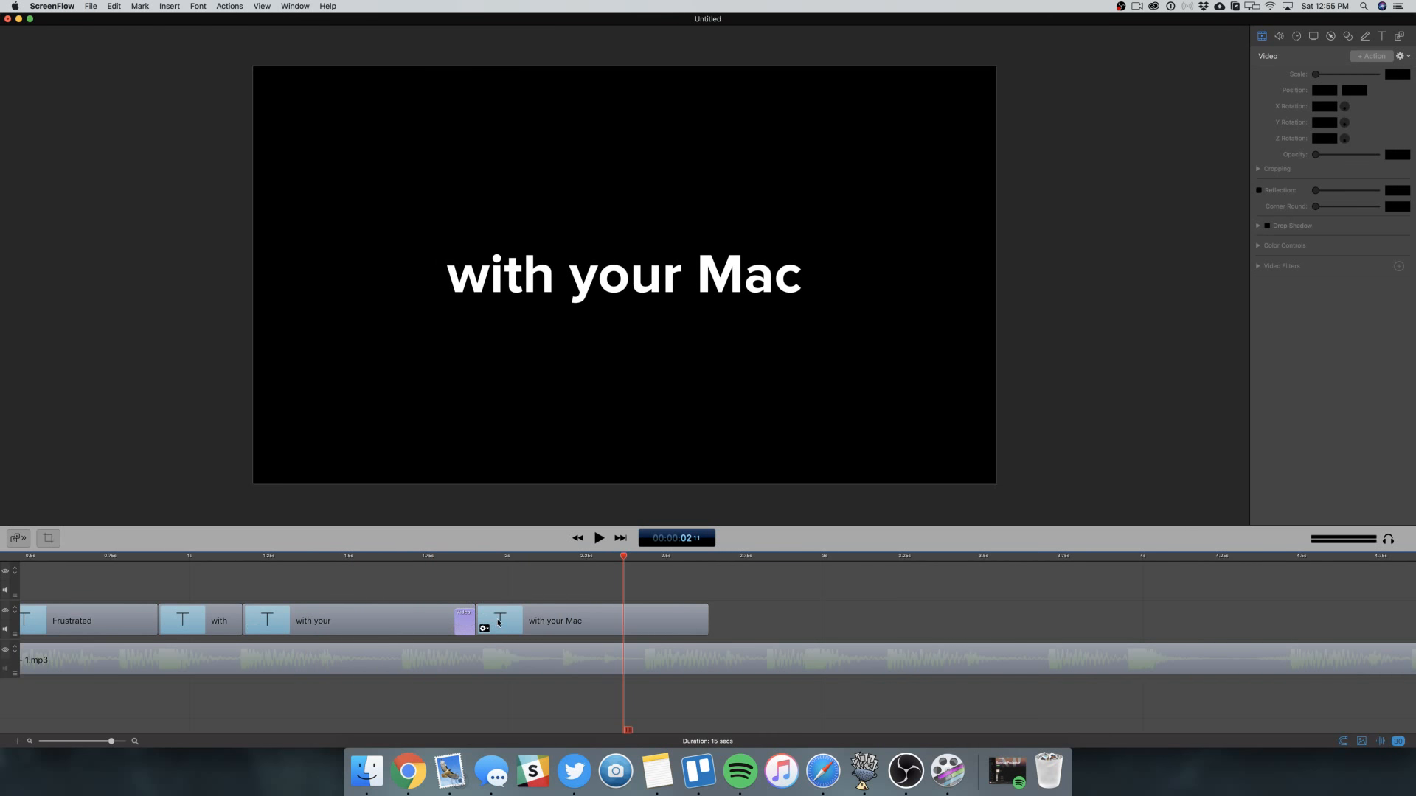
- Shorten the "with your Mac" clip to end at about 2.47 s
click(707, 621)
drag(707, 621, 652, 624)
- Try following the "with your Mac" clip with a duplicate that reads "with your iPad"
key(super+c)
key(super+v)
click(632, 576)
click(664, 625)
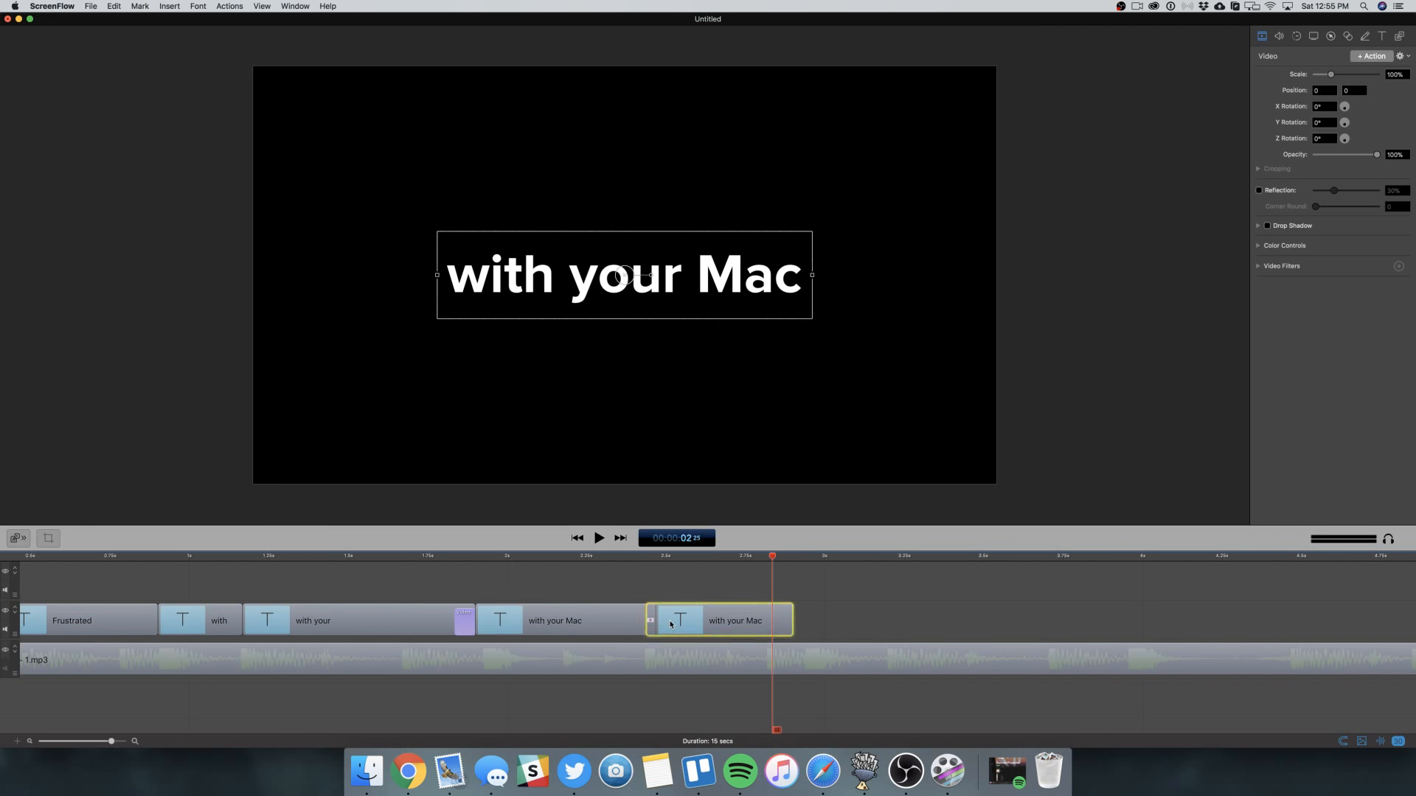
double_click(745, 285)
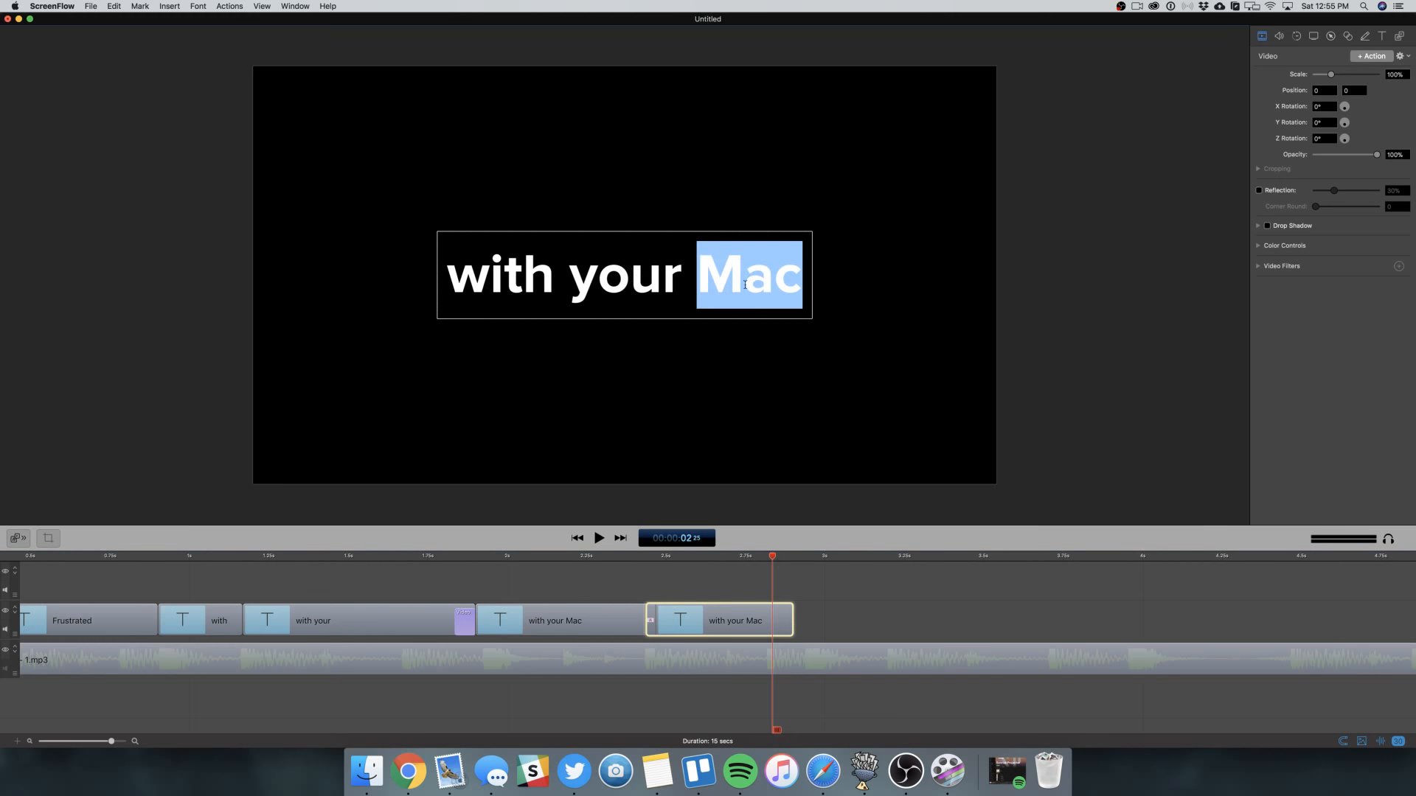
text(iPad)
click(1051, 304)
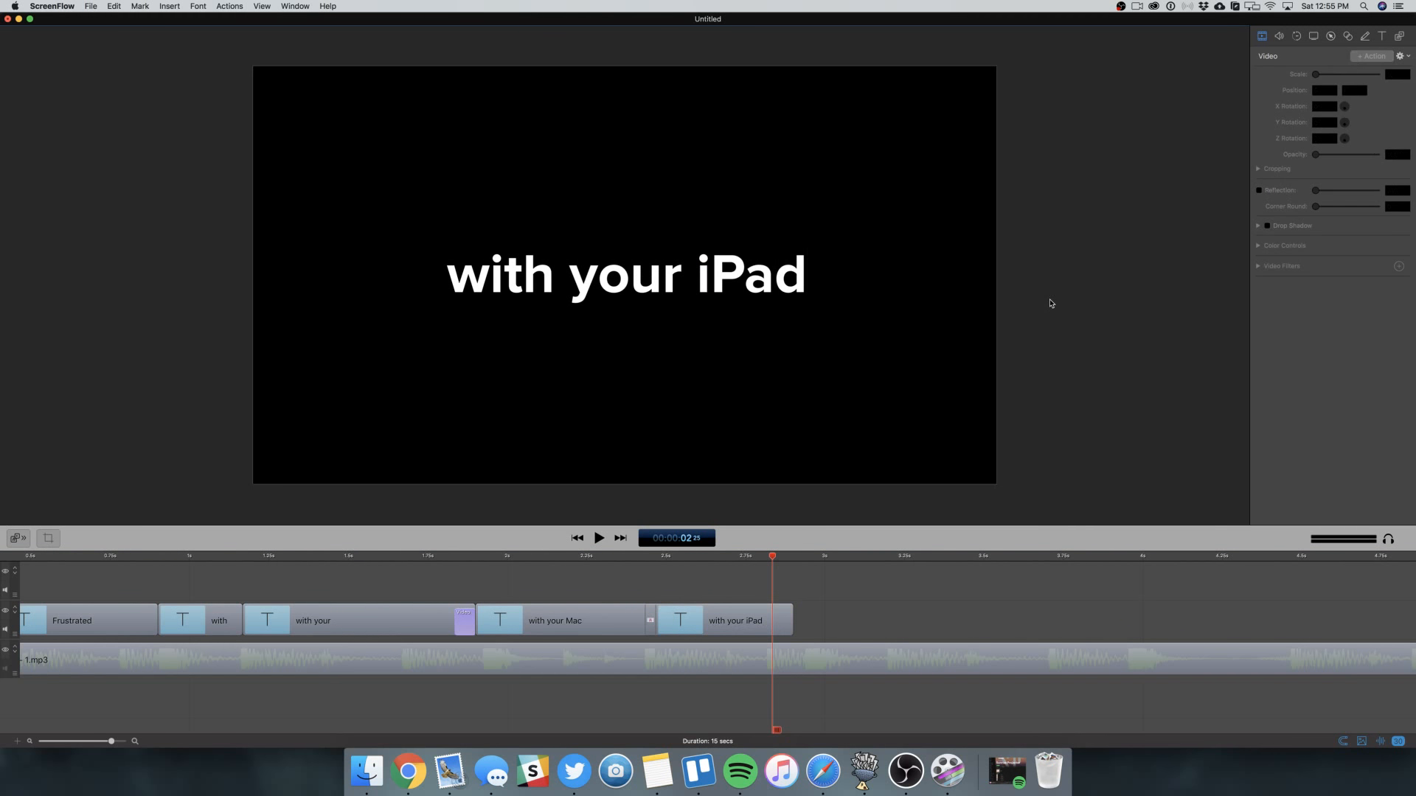
- Paste another copy of the "with your iPad" clip after it, and delete both "with your iPad" clips
click(738, 624)
key(super+c)
key(super+v)
drag(814, 573, 838, 613)
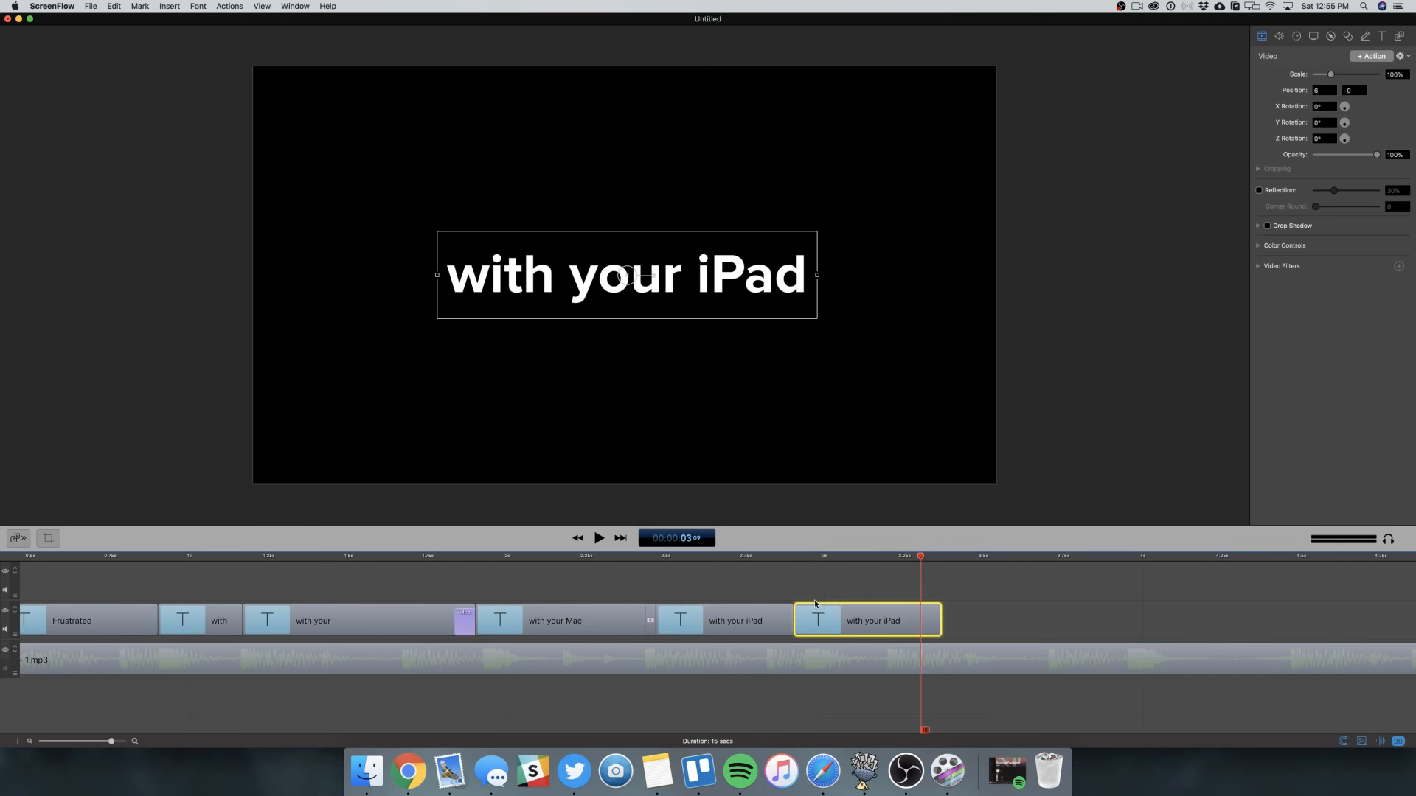
click(795, 559)
drag(739, 581, 870, 612)
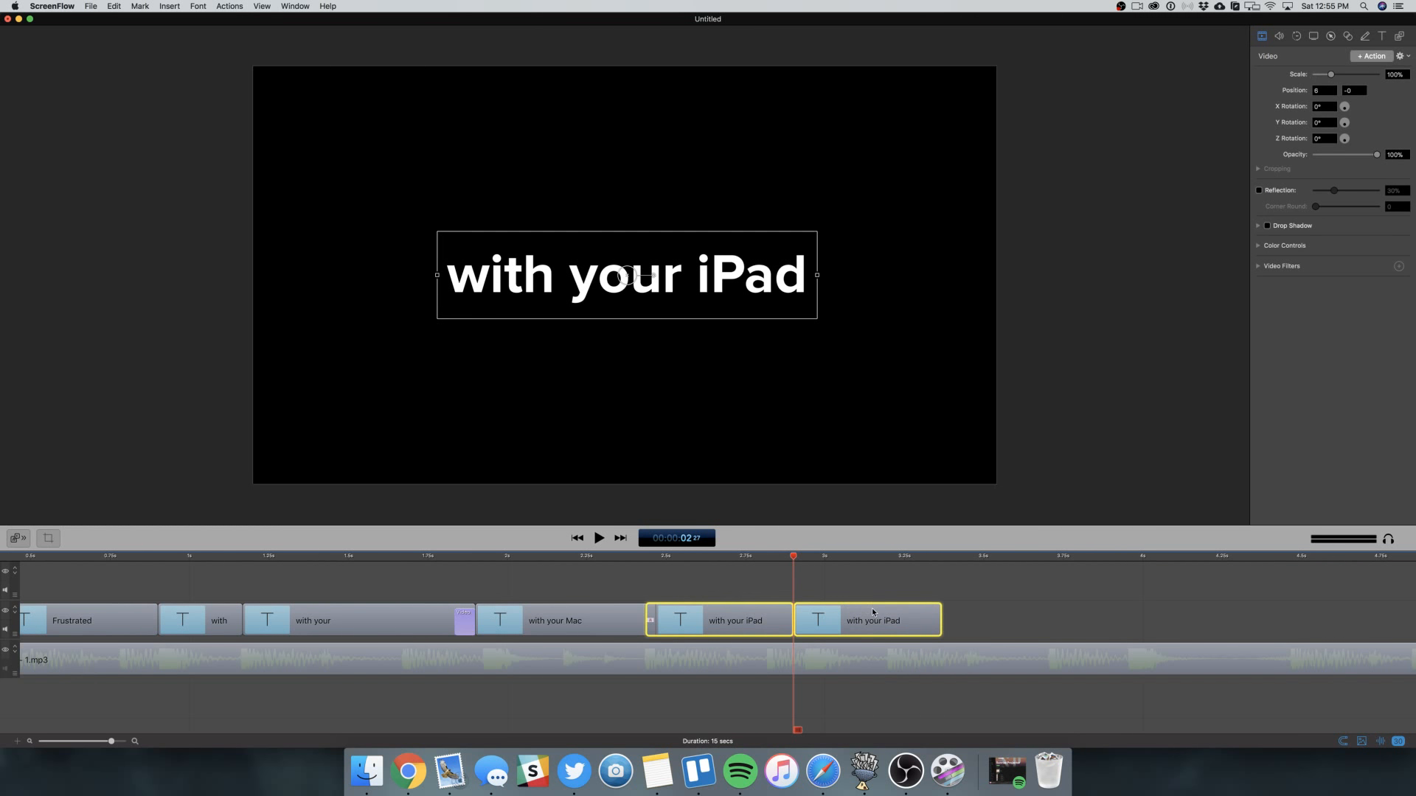
key(Delete)
- Switch to the mb_promo project and position its playhead at the first short clip above the "with your" clip
click(559, 558)
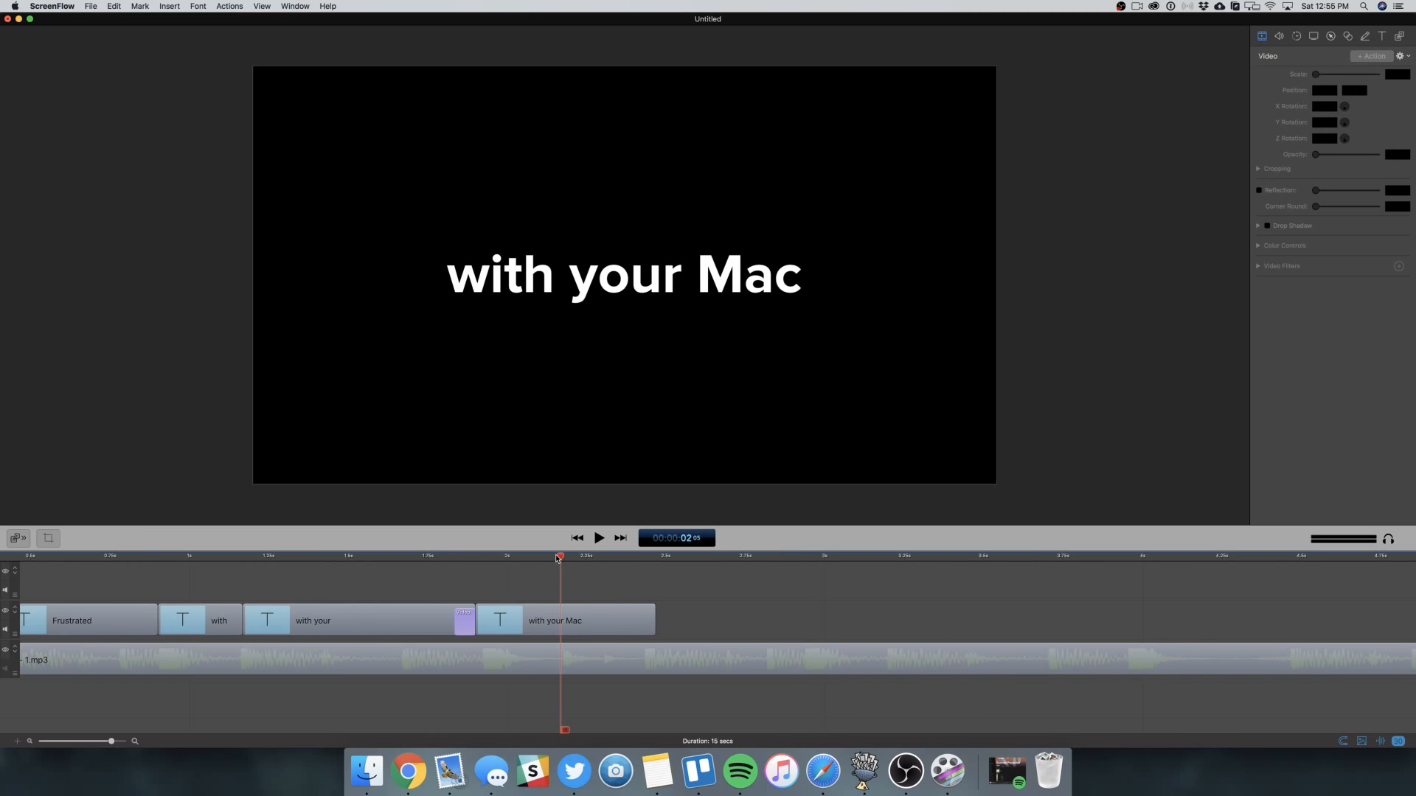
click(557, 633)
click(683, 588)
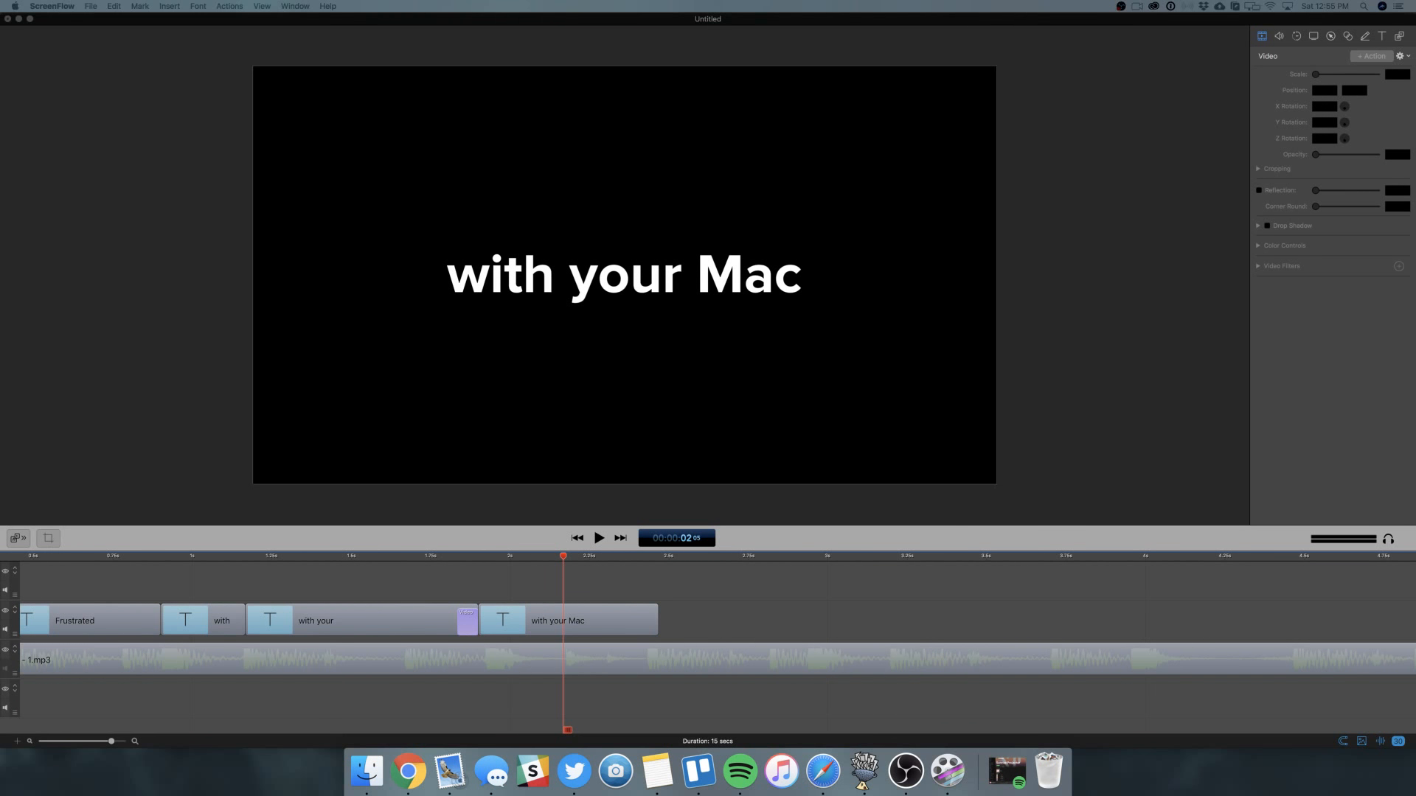
click(794, 638)
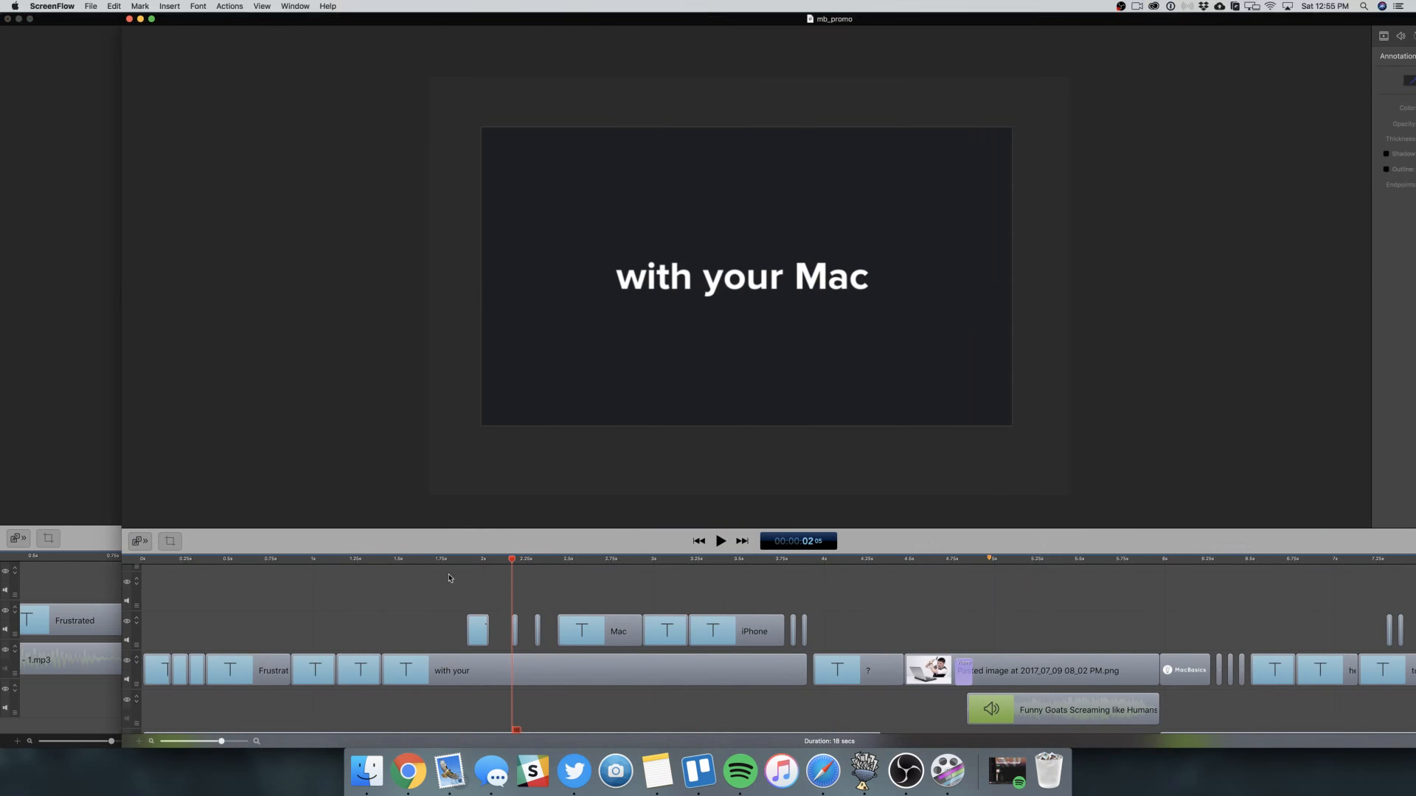
click(462, 560)
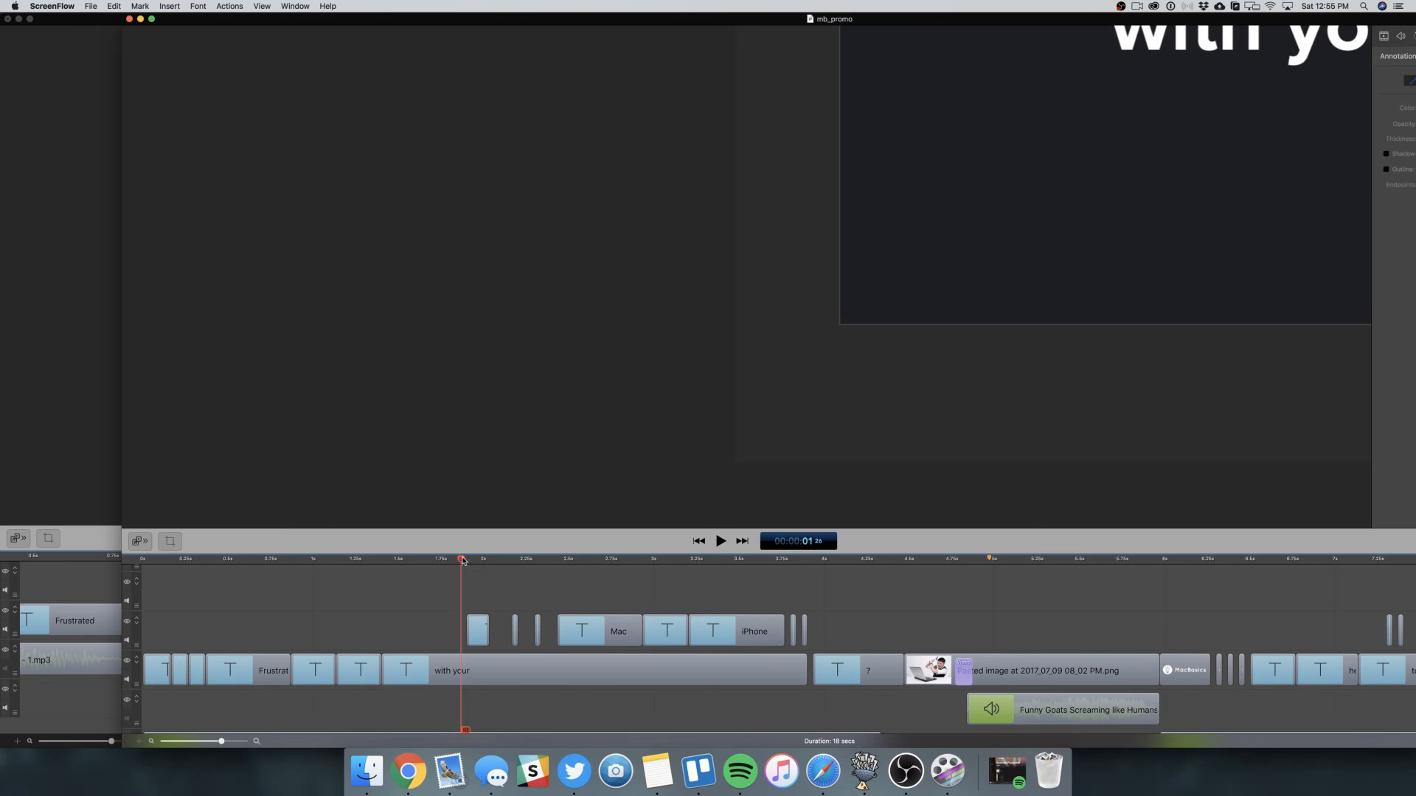
drag(463, 560, 467, 562)
drag(767, 10, 633, 20)
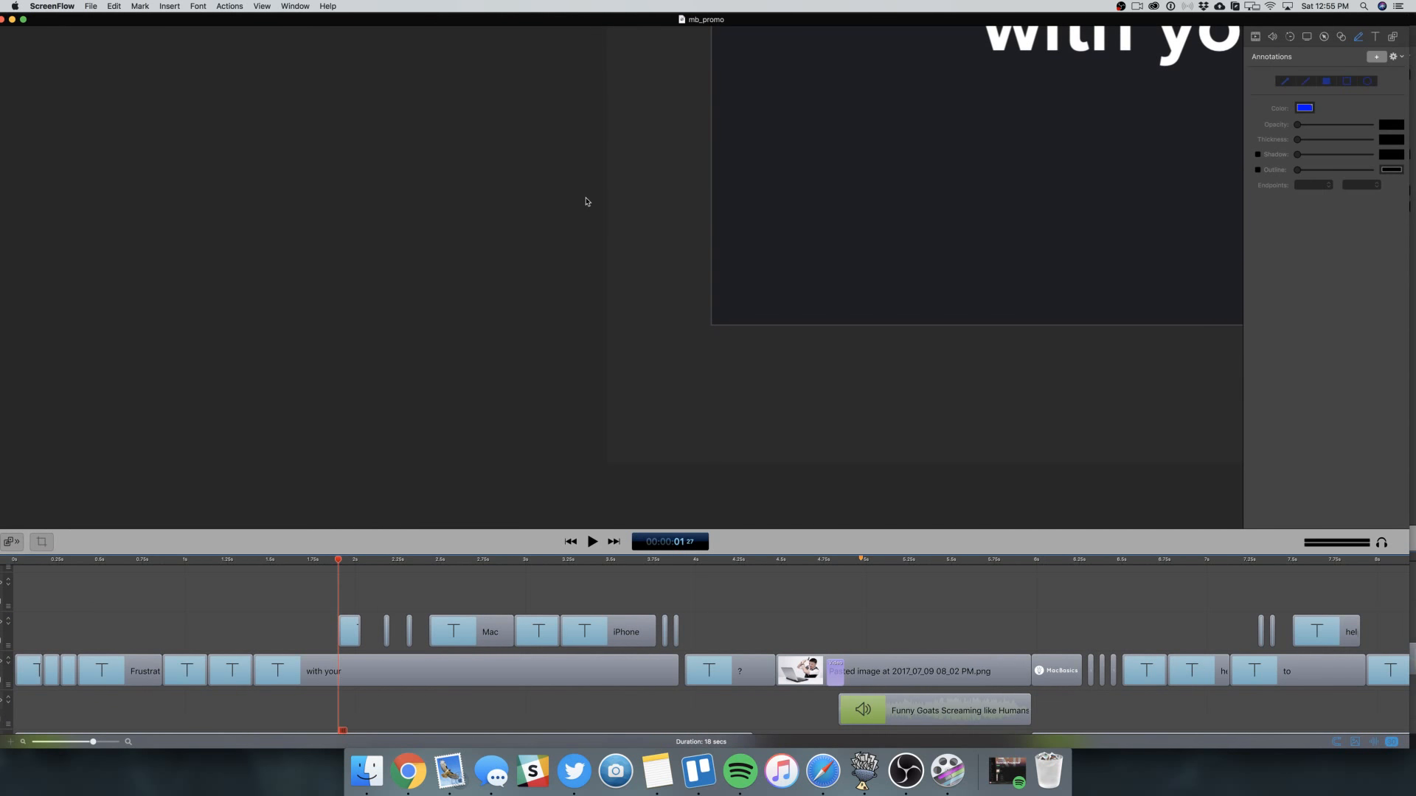
mouse_move(853, 19)
mouse_down()
mouse_move(869, 33)
mouse_move(846, 13)
mouse_up()
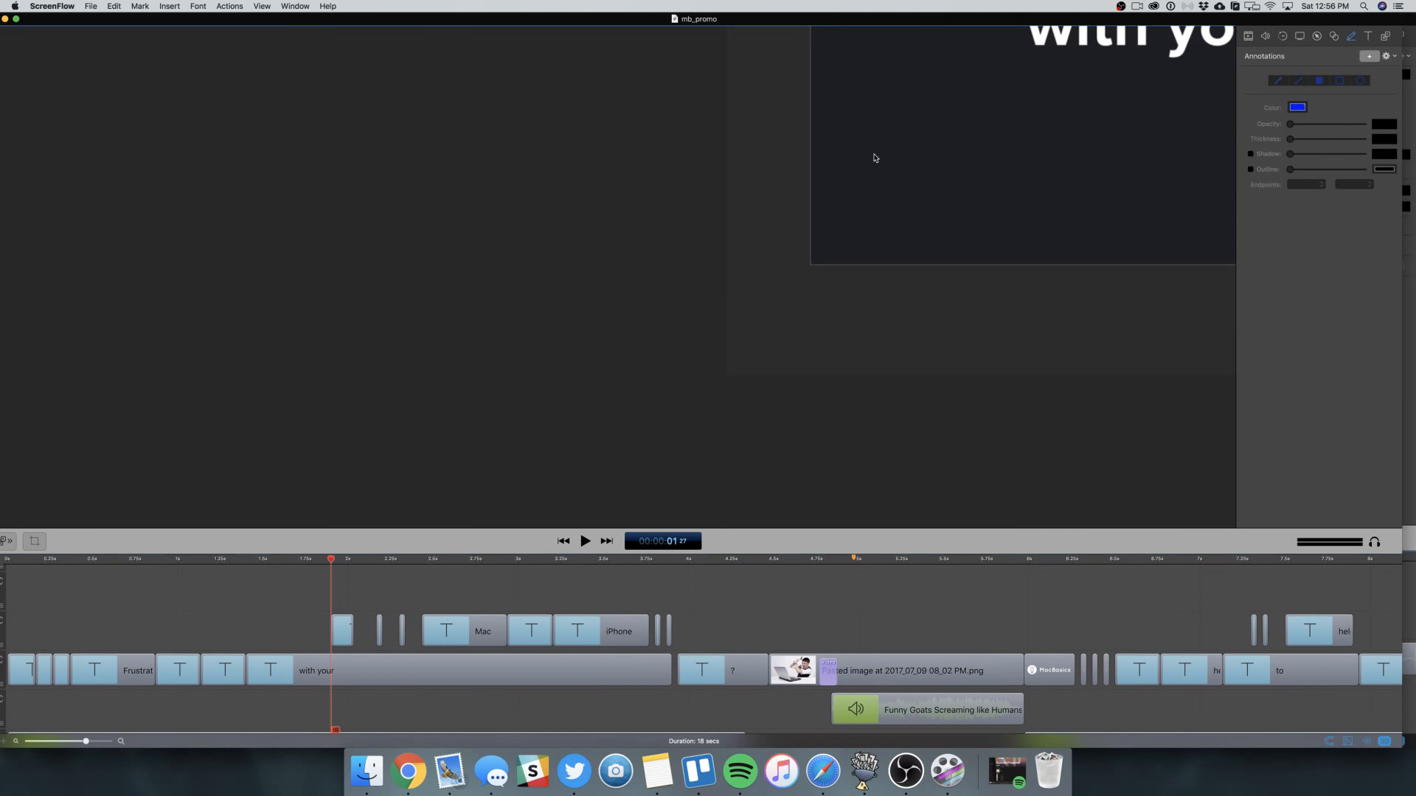
click(1248, 36)
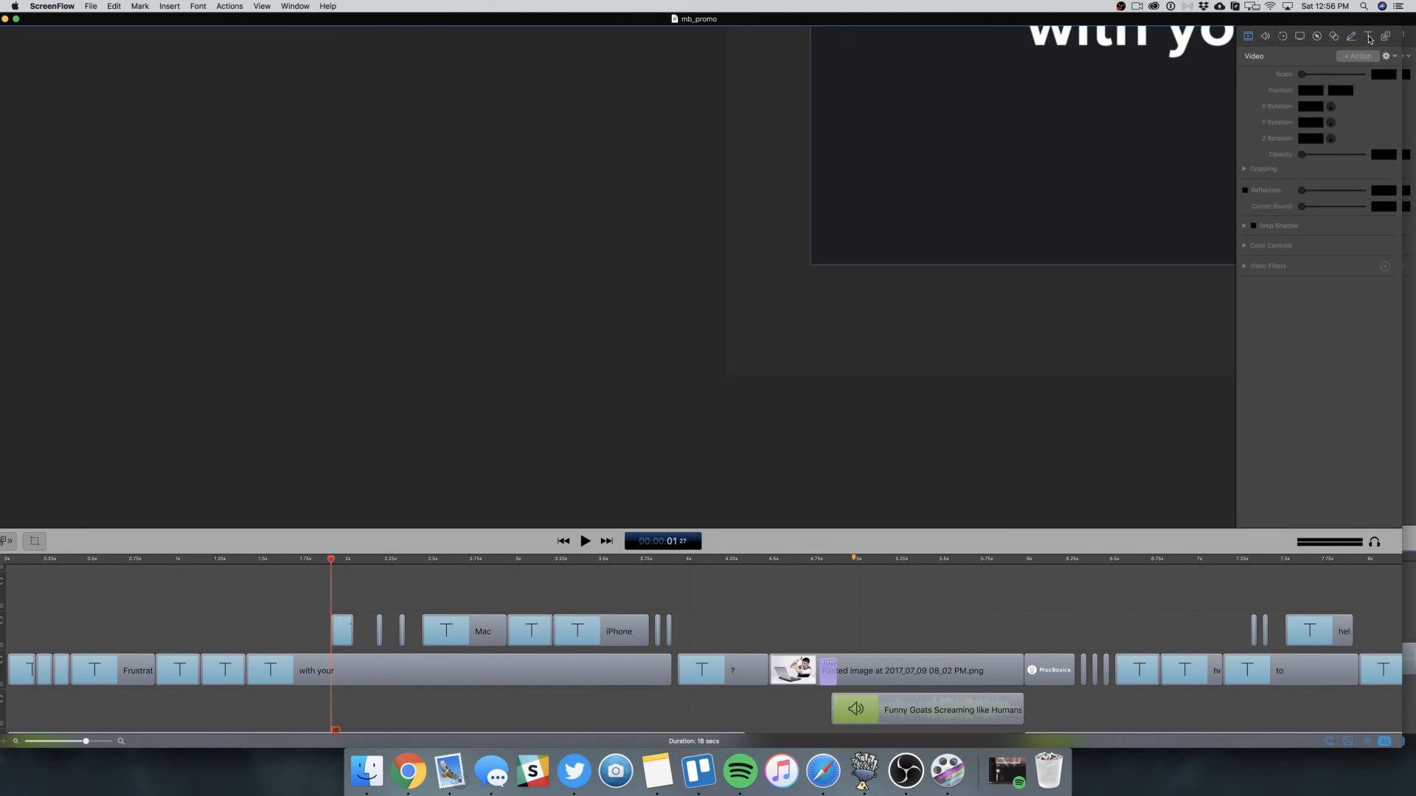
click(1368, 36)
click(1385, 36)
click(555, 578)
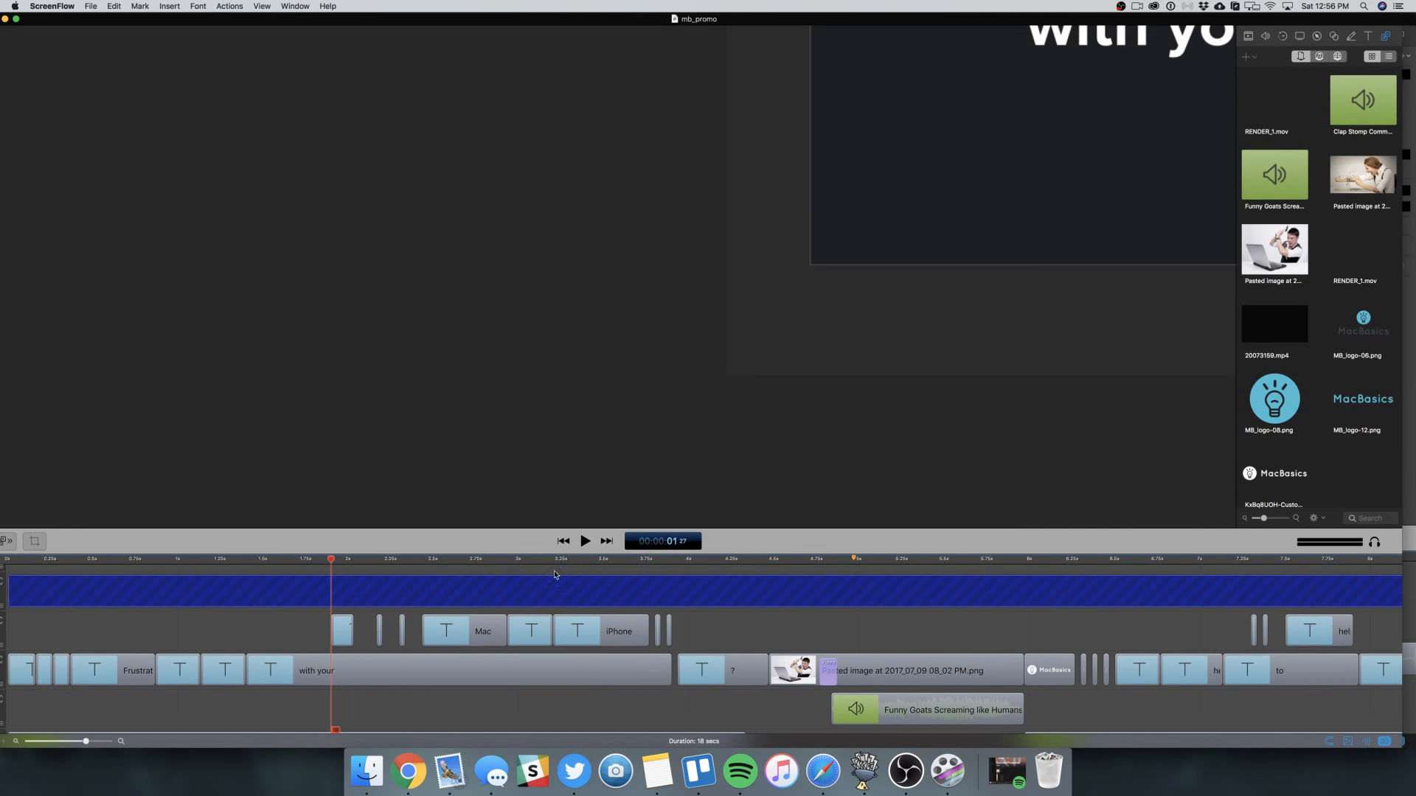
click(1253, 37)
- Examine how the short clips and the Mac, iPad and iPhone clips are timed above mb_promo's "with your" clip
drag(333, 559, 406, 567)
scroll(413, 583, down, 2)
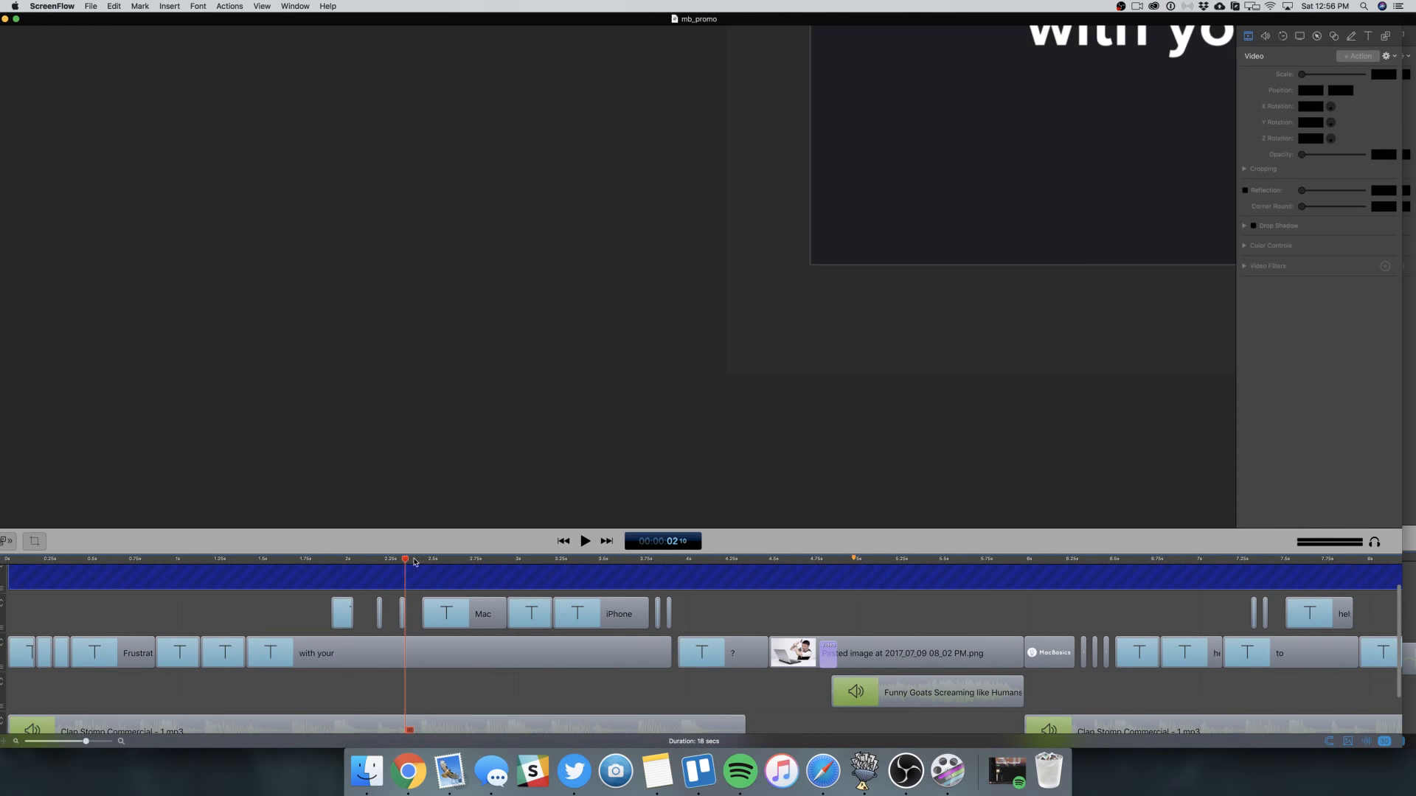
click(379, 561)
key(super+equal)
scroll(609, 585, right, 2)
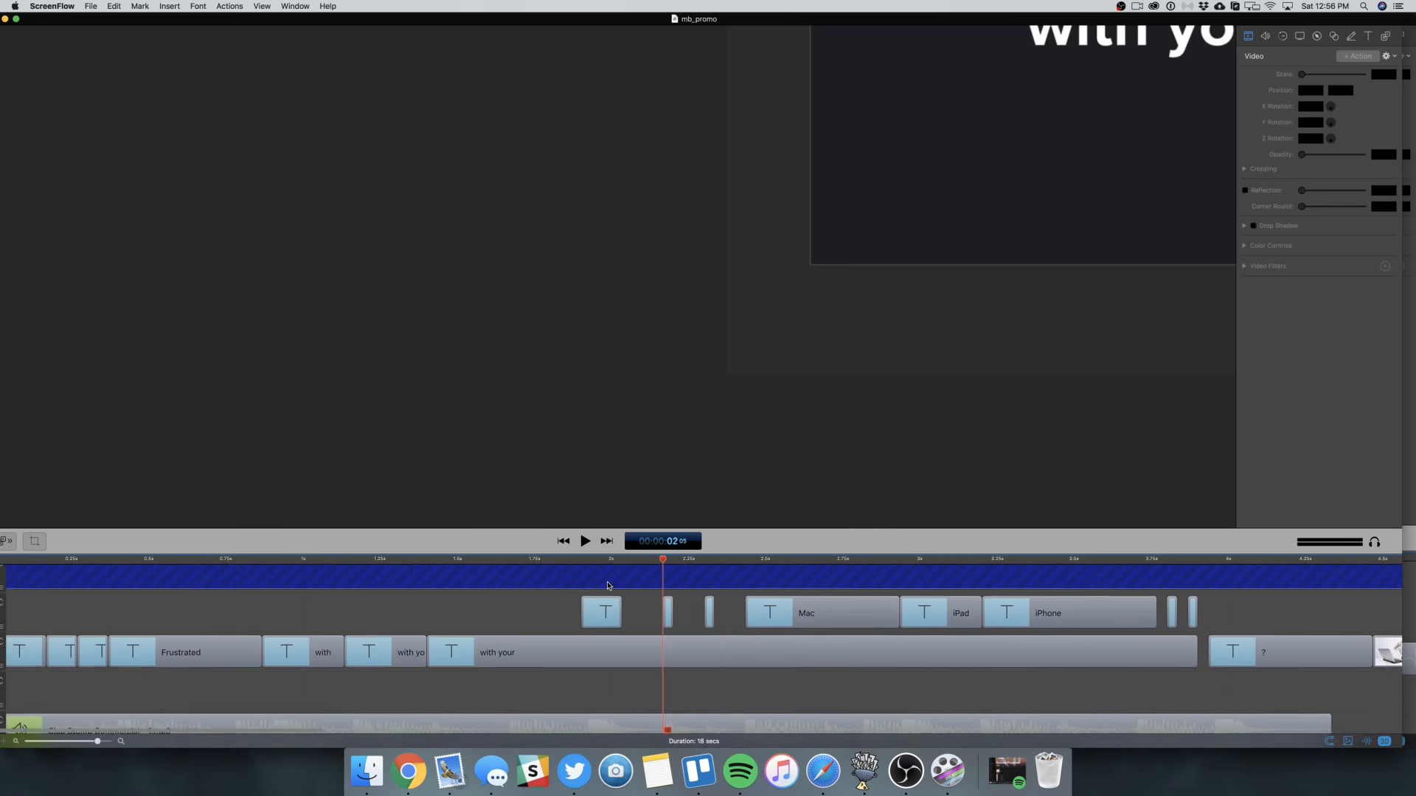
drag(478, 562, 586, 562)
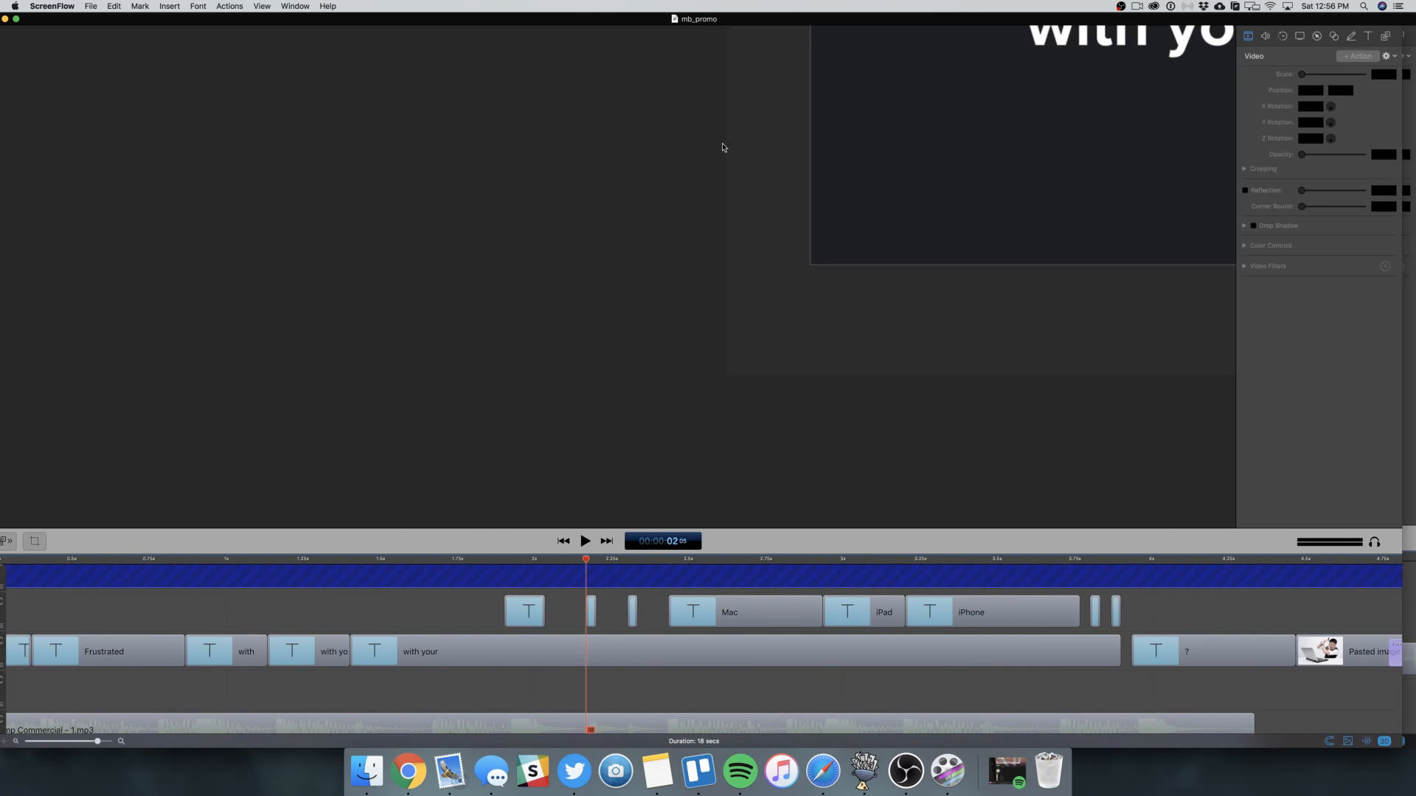
drag(694, 19, 731, 18)
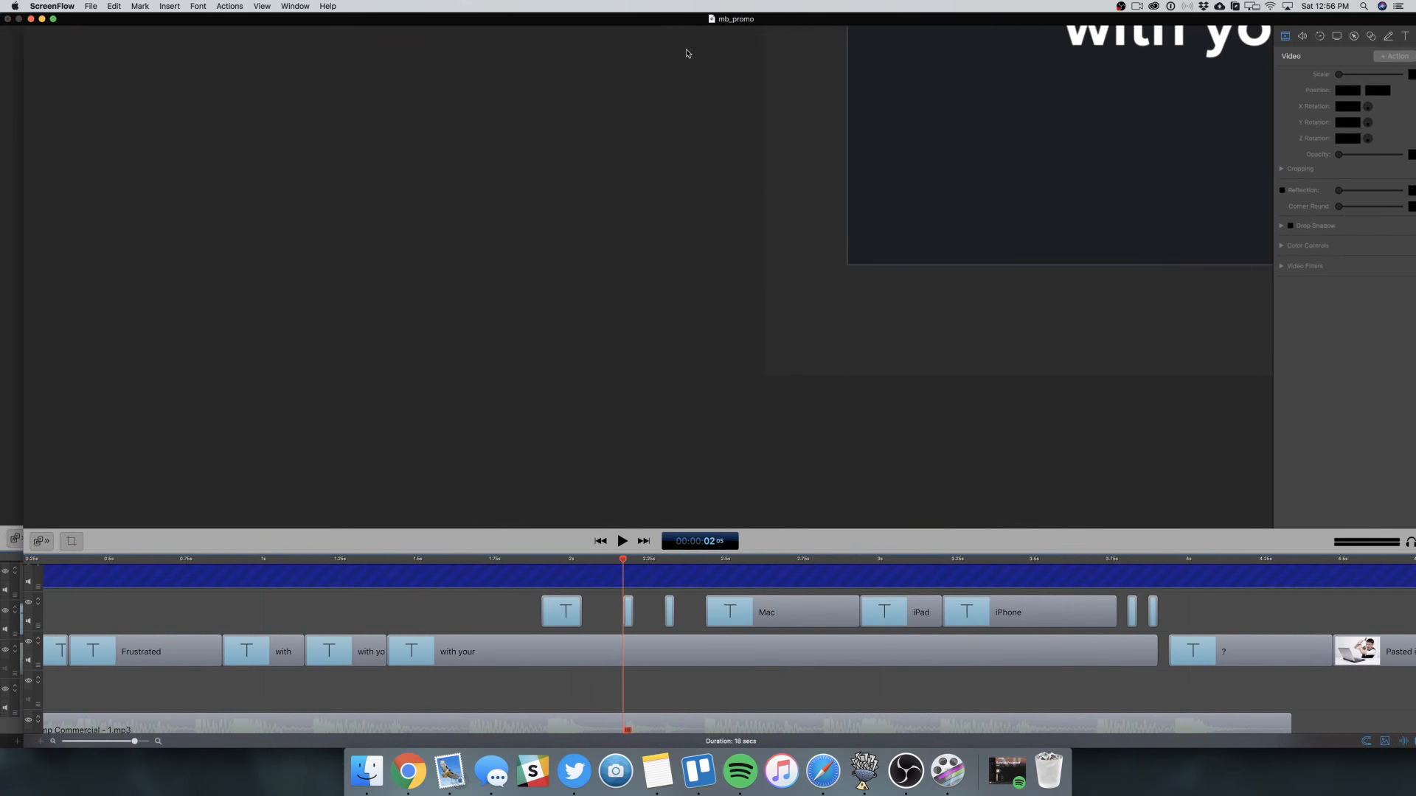
click(705, 272)
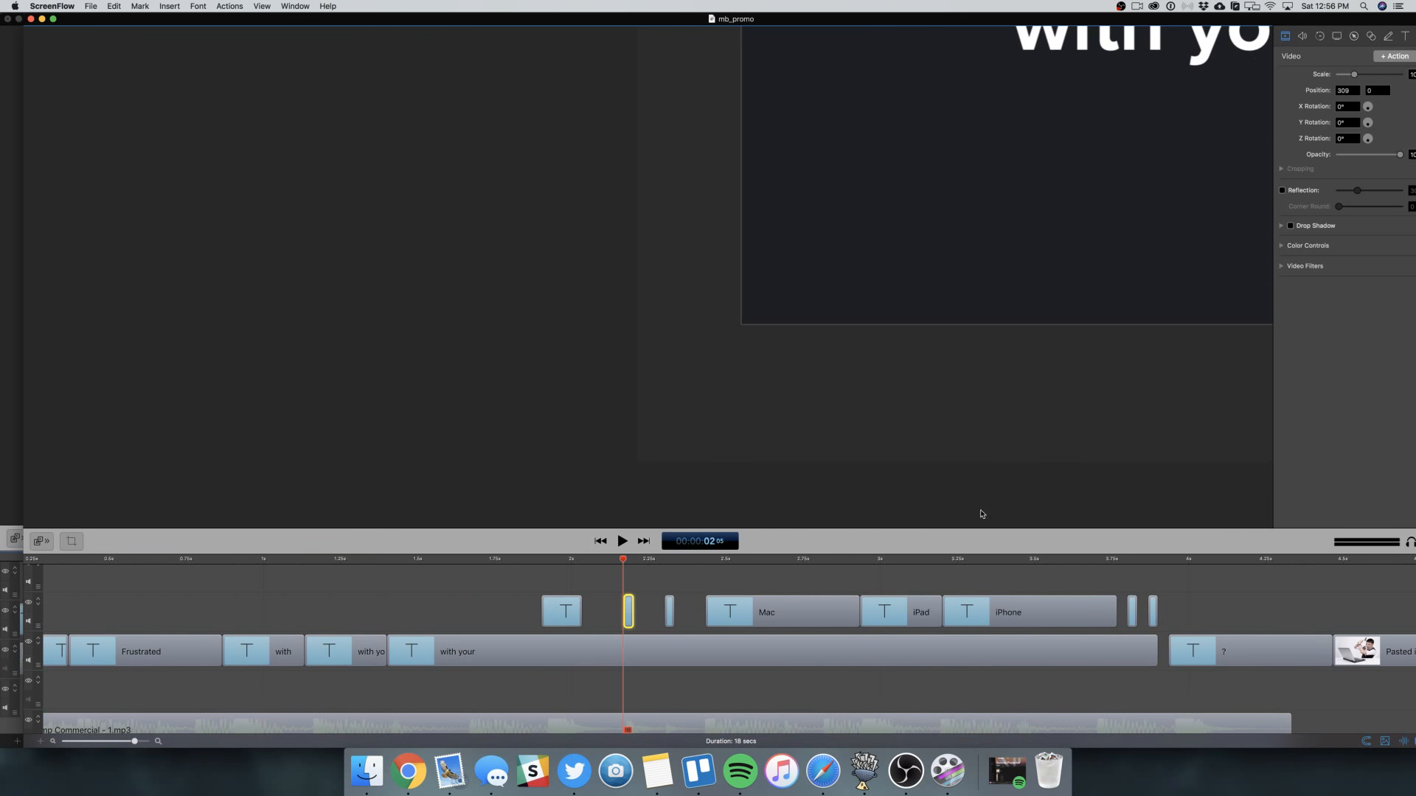
click(597, 596)
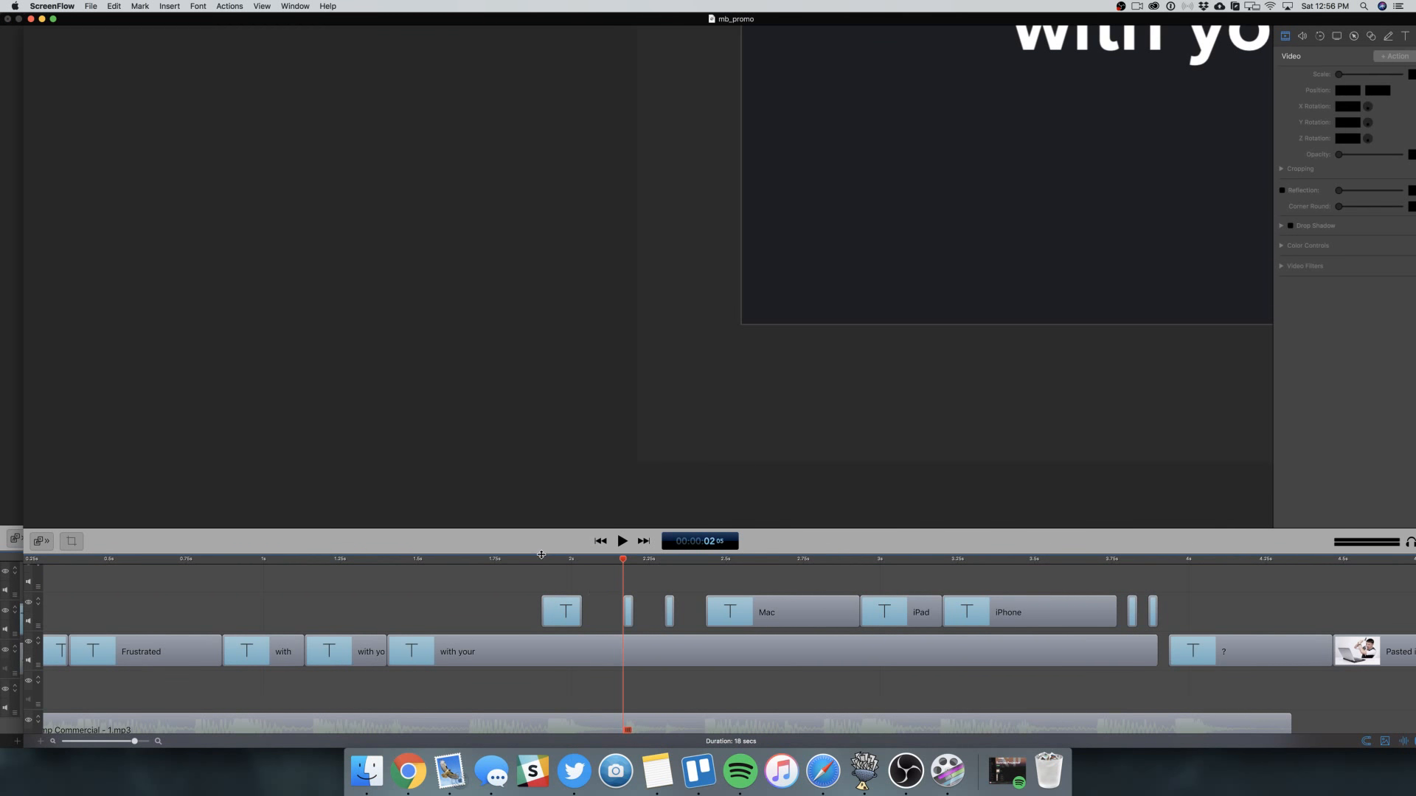
drag(541, 558, 523, 595)
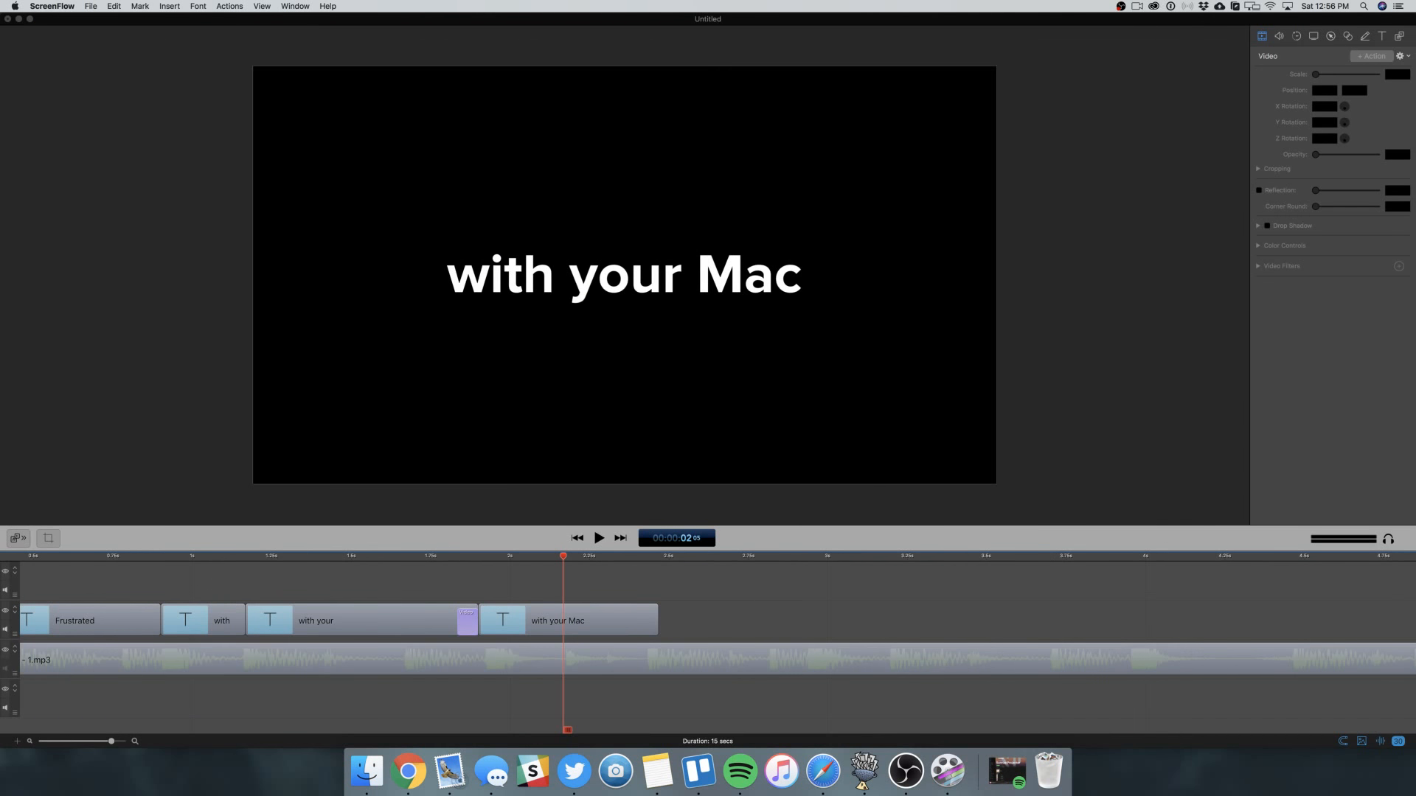
- In the Untitled project, delete the "with your Mac" clip and extend the "with your" clip to end at about 2.77 s
click(467, 557)
click(519, 620)
click(486, 558)
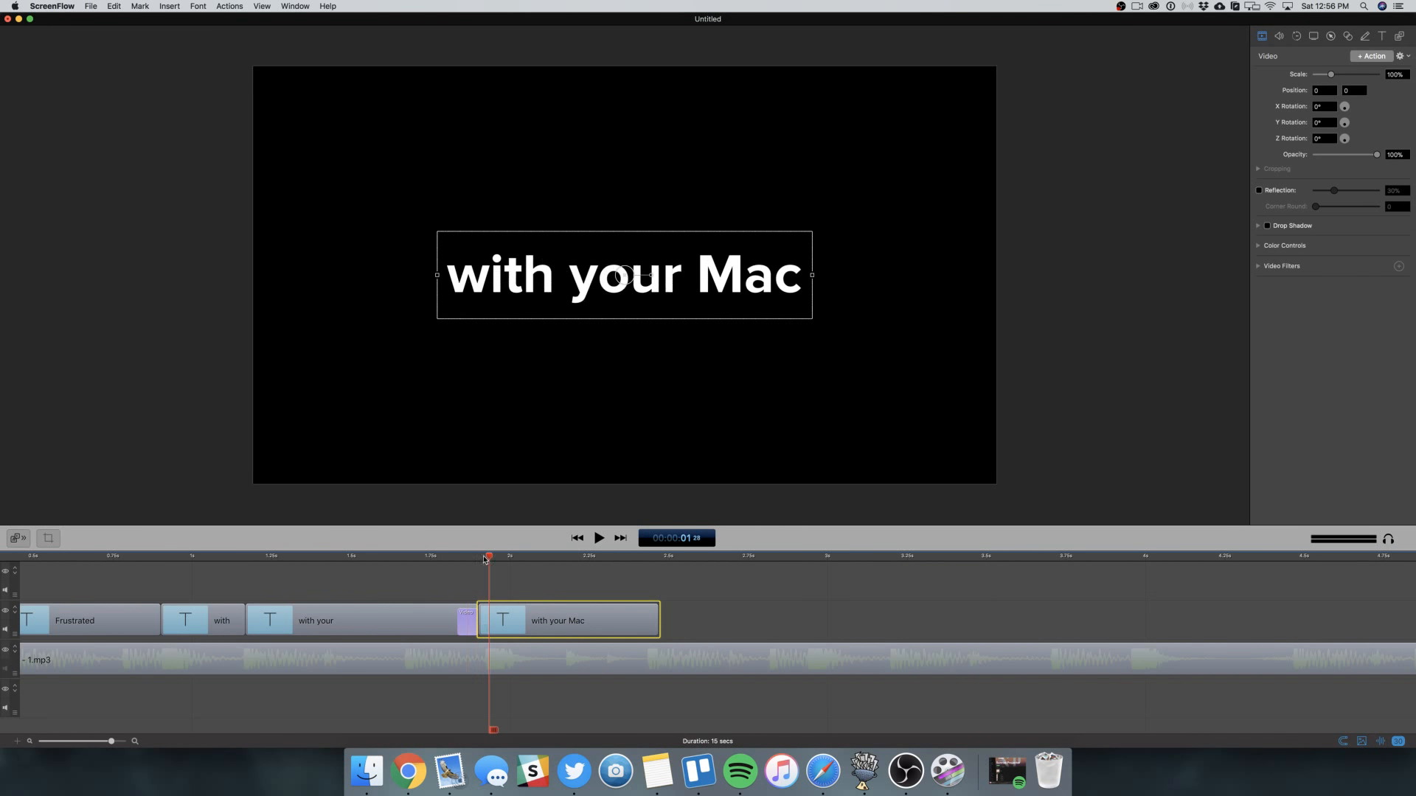
key(Delete)
click(472, 611)
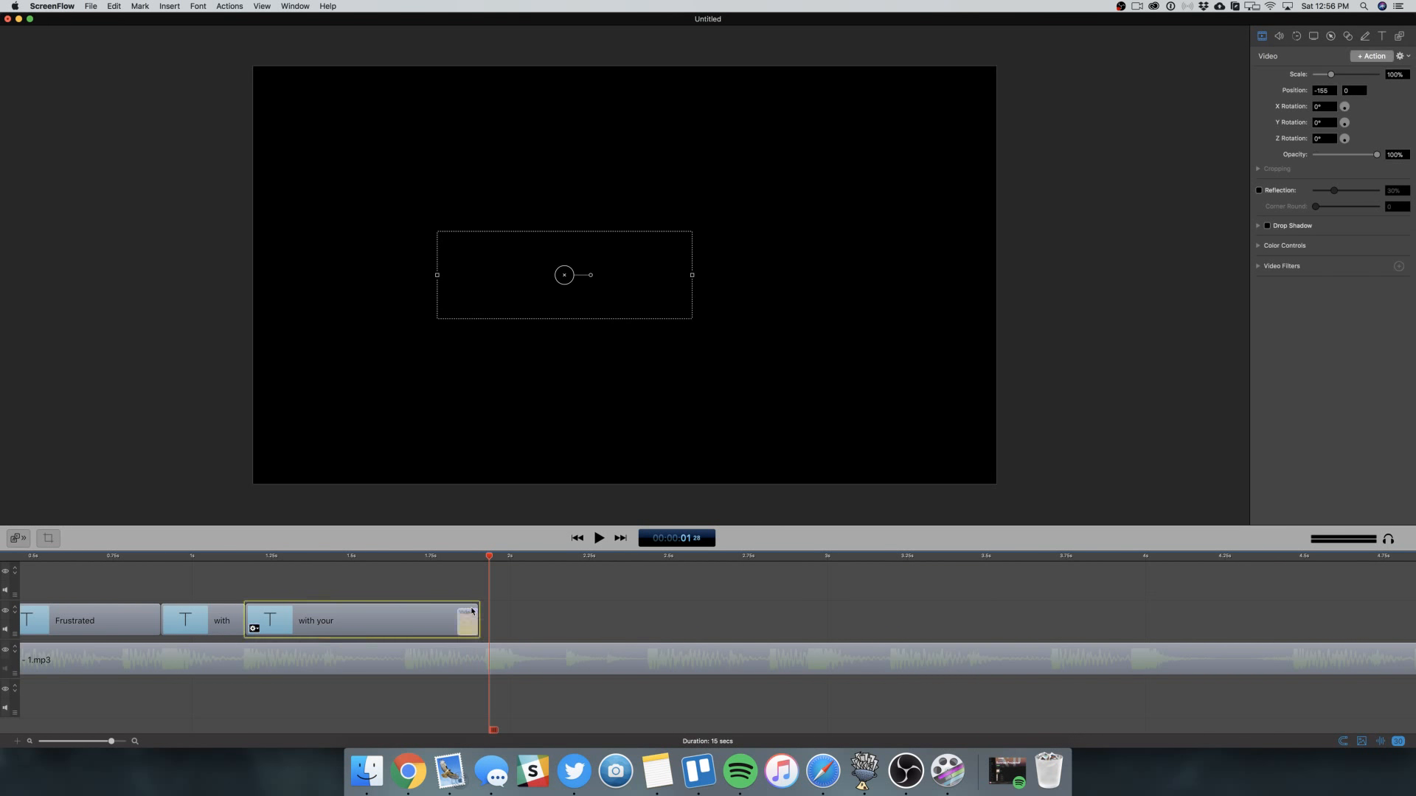
drag(475, 612, 522, 595)
click(750, 596)
- Duplicate the "with your" clip onto the track above, starting at about 1.9 s, and remove the copy's video action
click(661, 626)
key(super+c)
key(super+v)
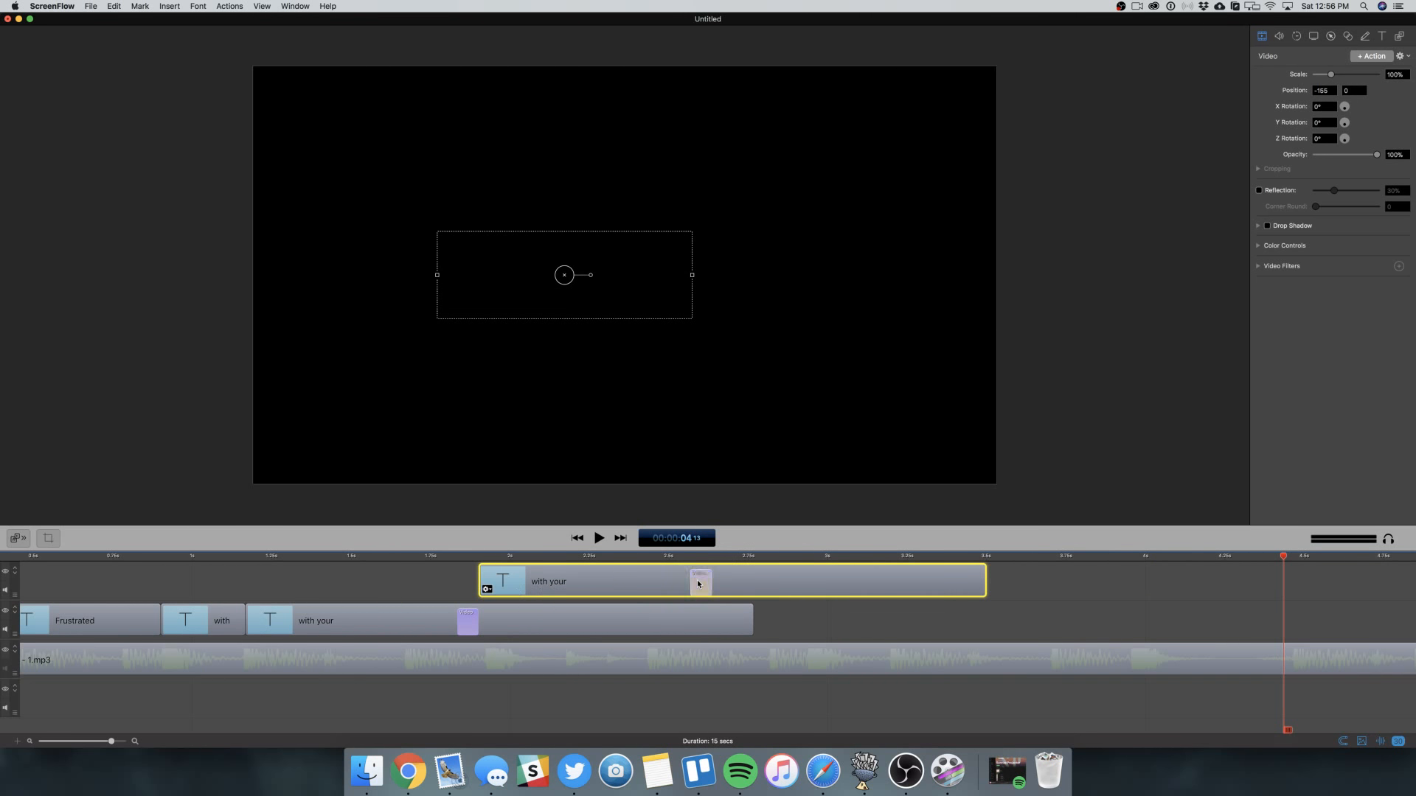
click(485, 558)
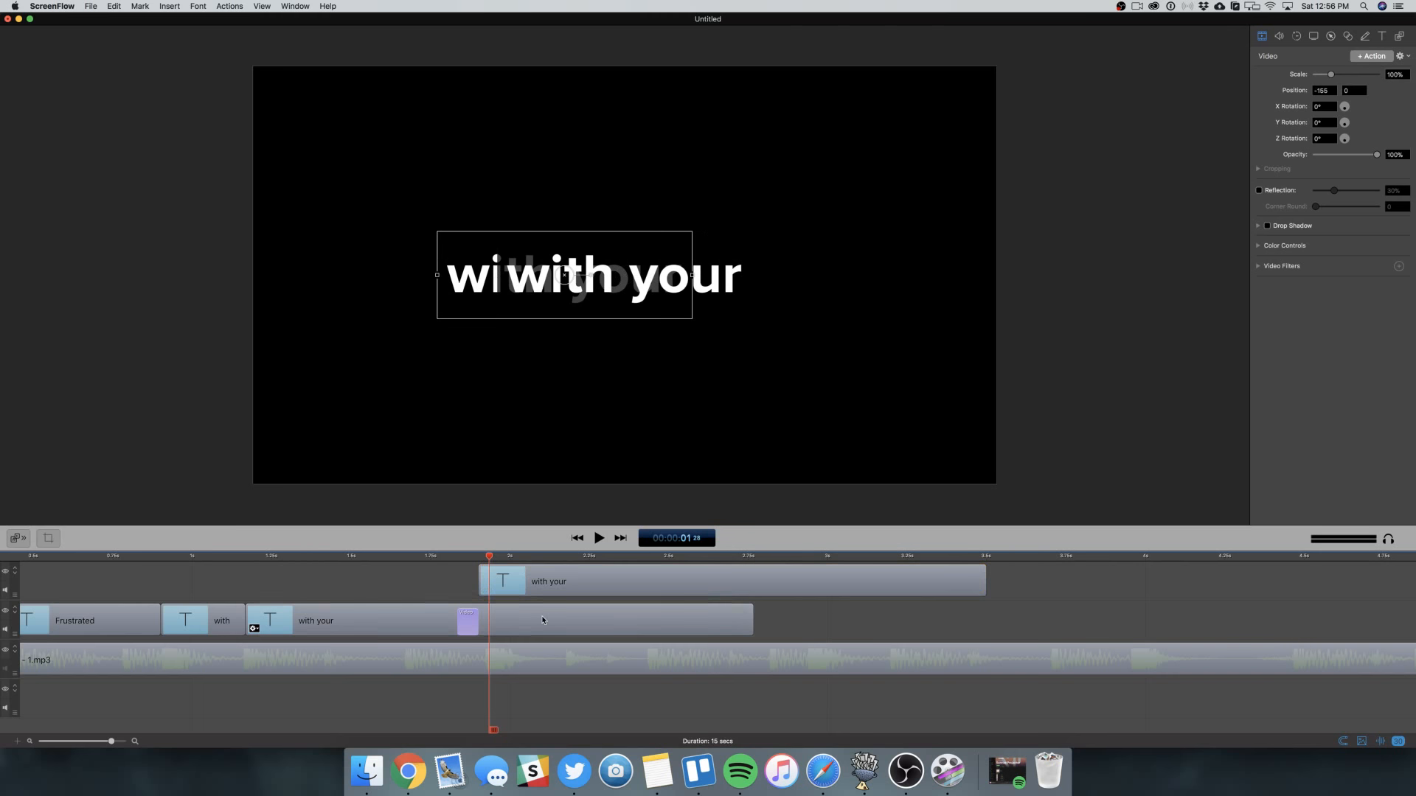
- Change the text of the duplicate clip on the upper track to "Mac"
click(604, 624)
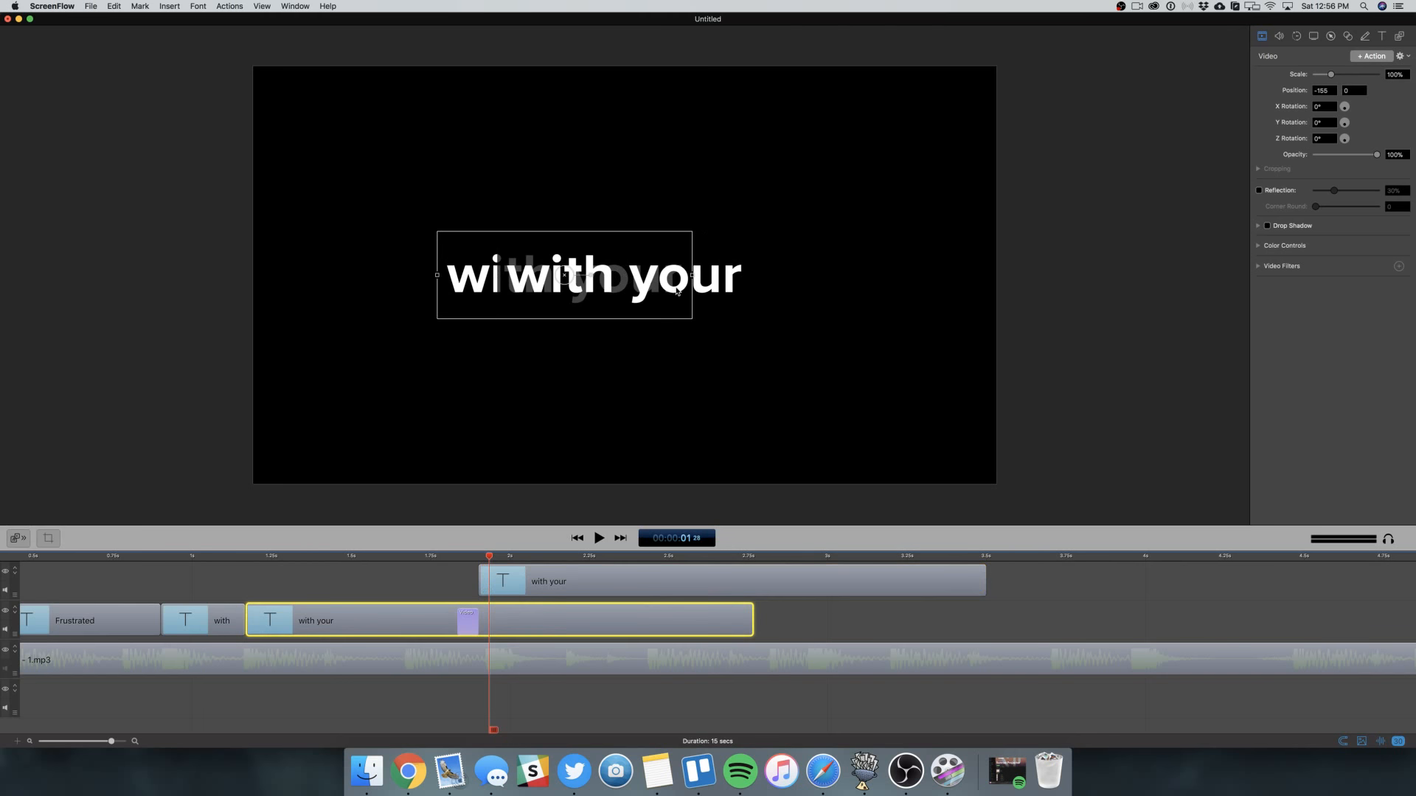
click(576, 588)
click(654, 637)
click(1382, 37)
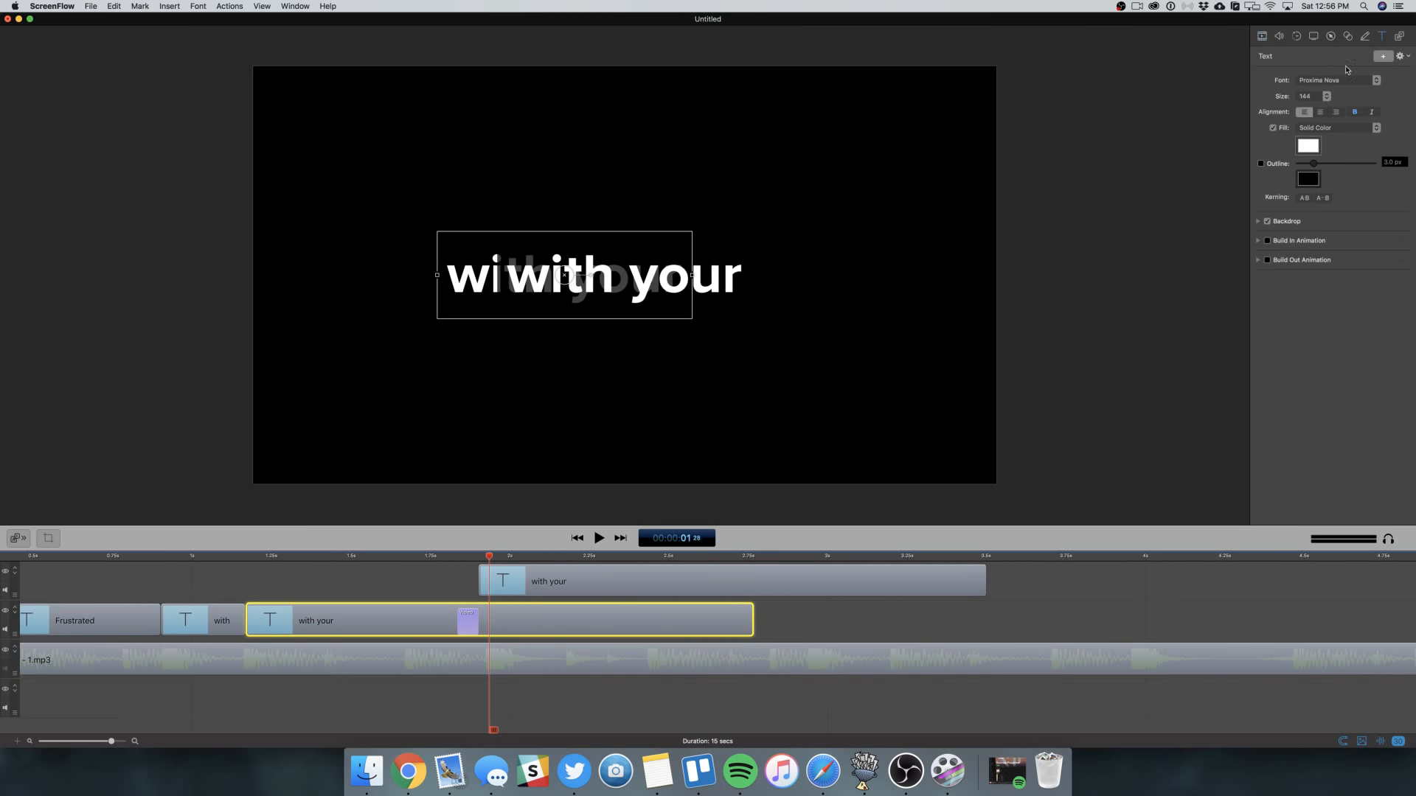
click(713, 583)
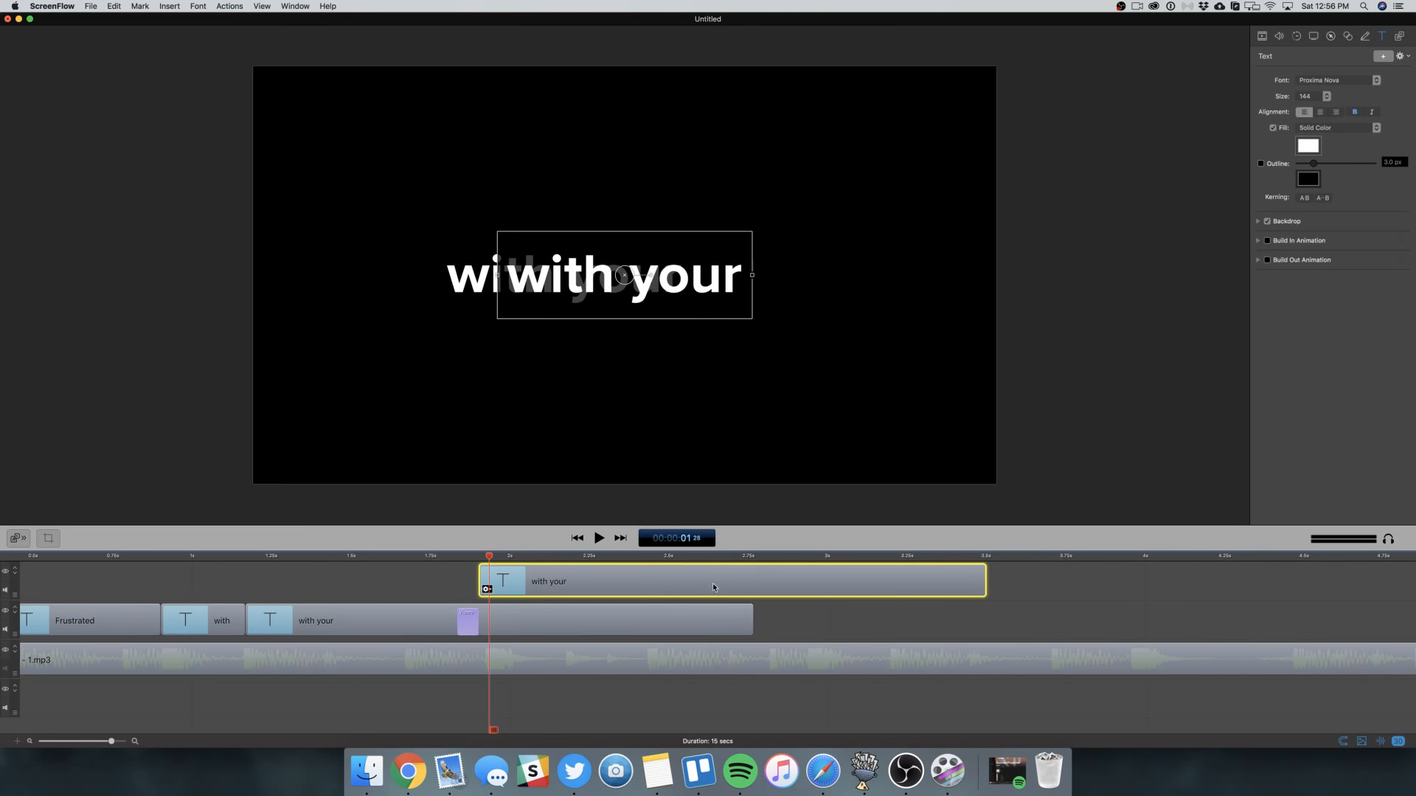
double_click(650, 288)
key(super+a)
text(Mac)
click(878, 489)
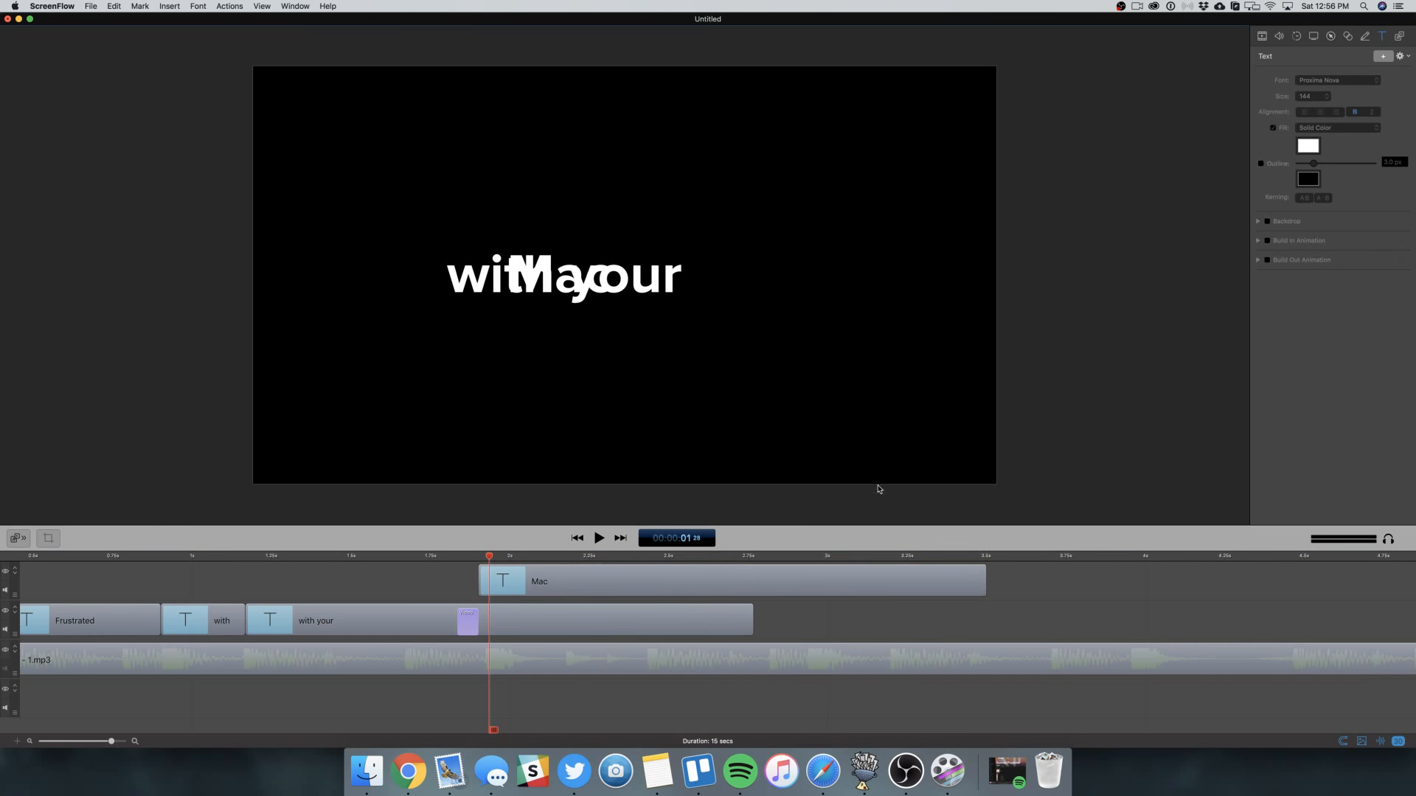
- Hide the upper track and extend the lower clip's text to "with your Mac" as an alignment guide
click(567, 596)
key(ctrl+y)
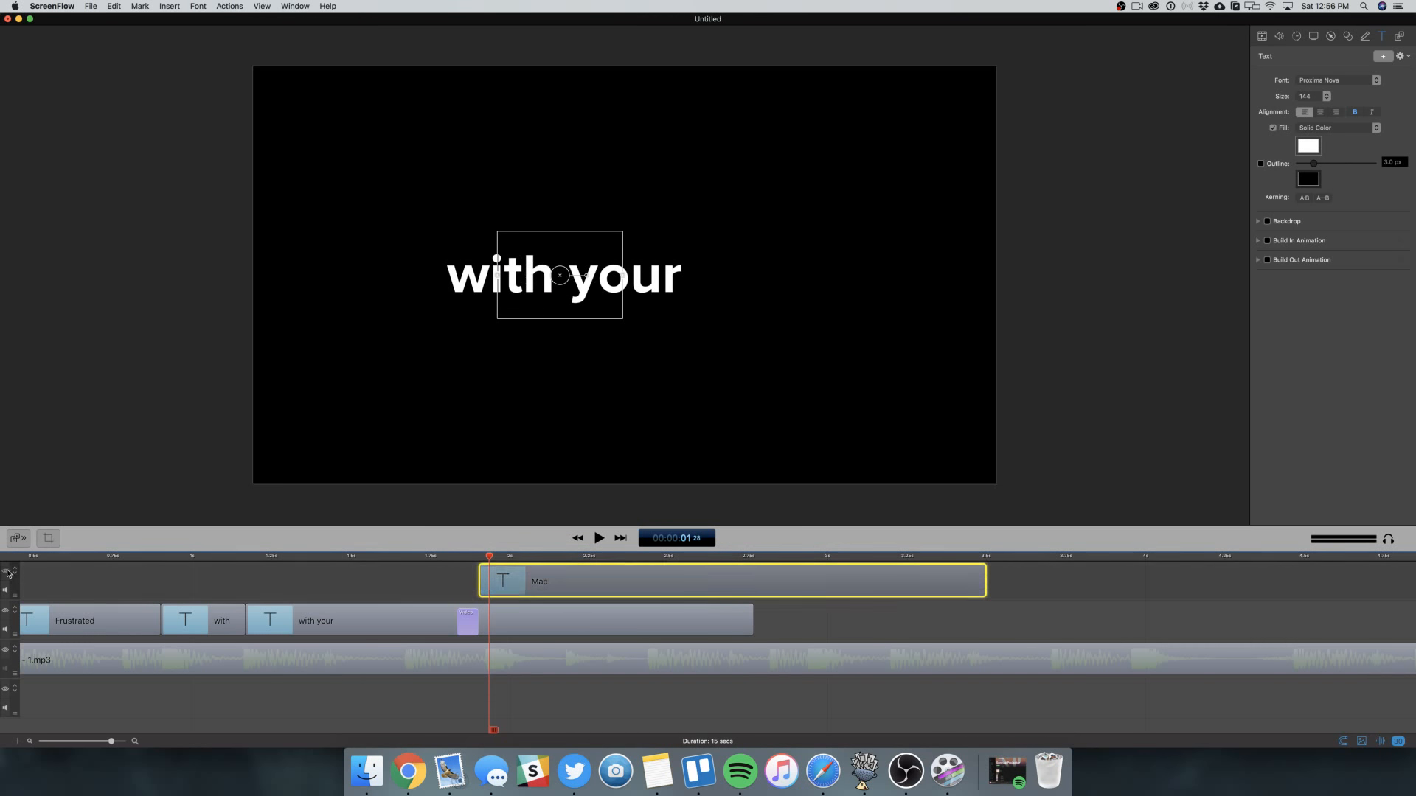
click(505, 616)
double_click(627, 279)
key(Right)
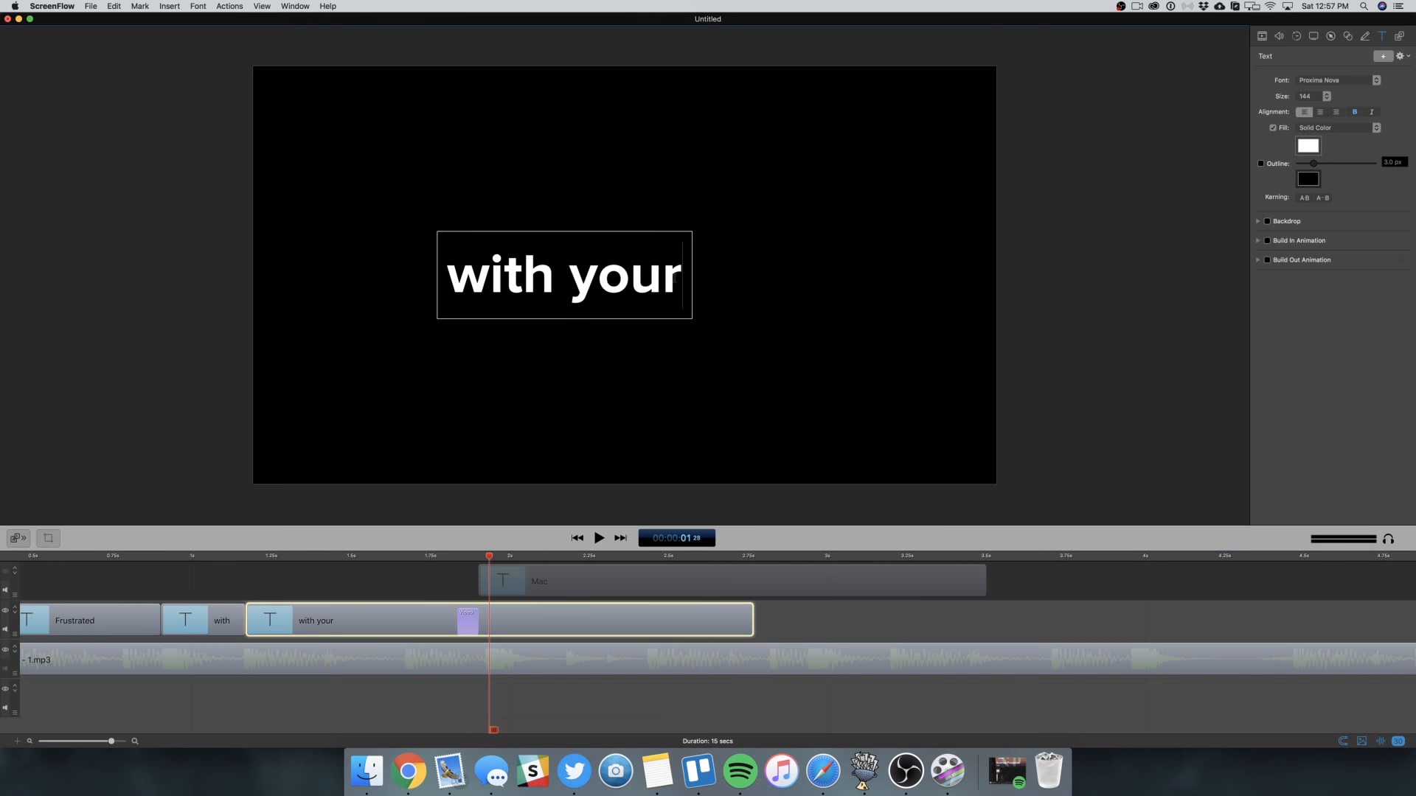
text(Mac)
click(1005, 369)
- Show the upper track again and place its "Mac" text exactly over the word Mac in the lower clip
click(7, 573)
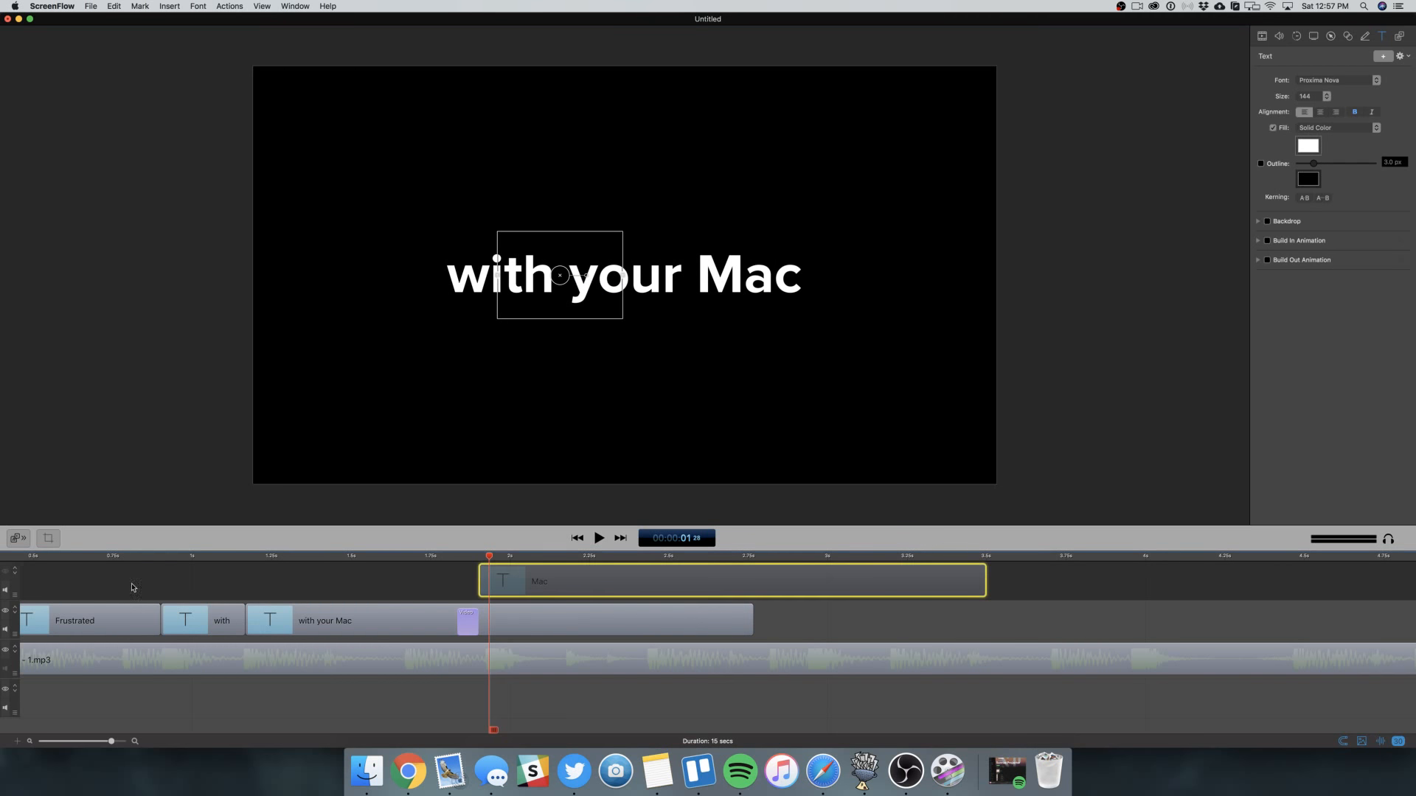
click(9, 572)
drag(555, 304, 740, 301)
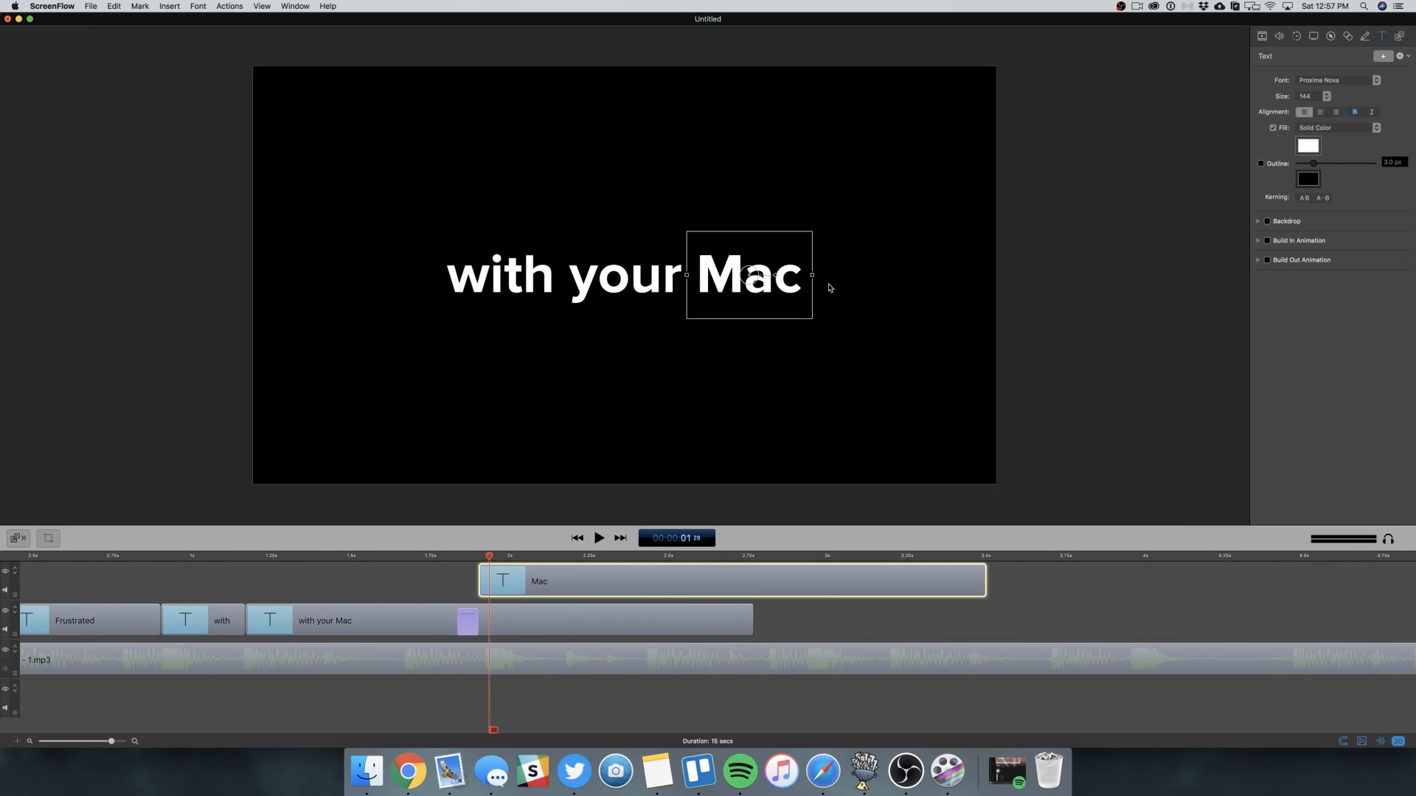
- Remove "Mac" from the lower clip's text, leaving "with your"
click(544, 619)
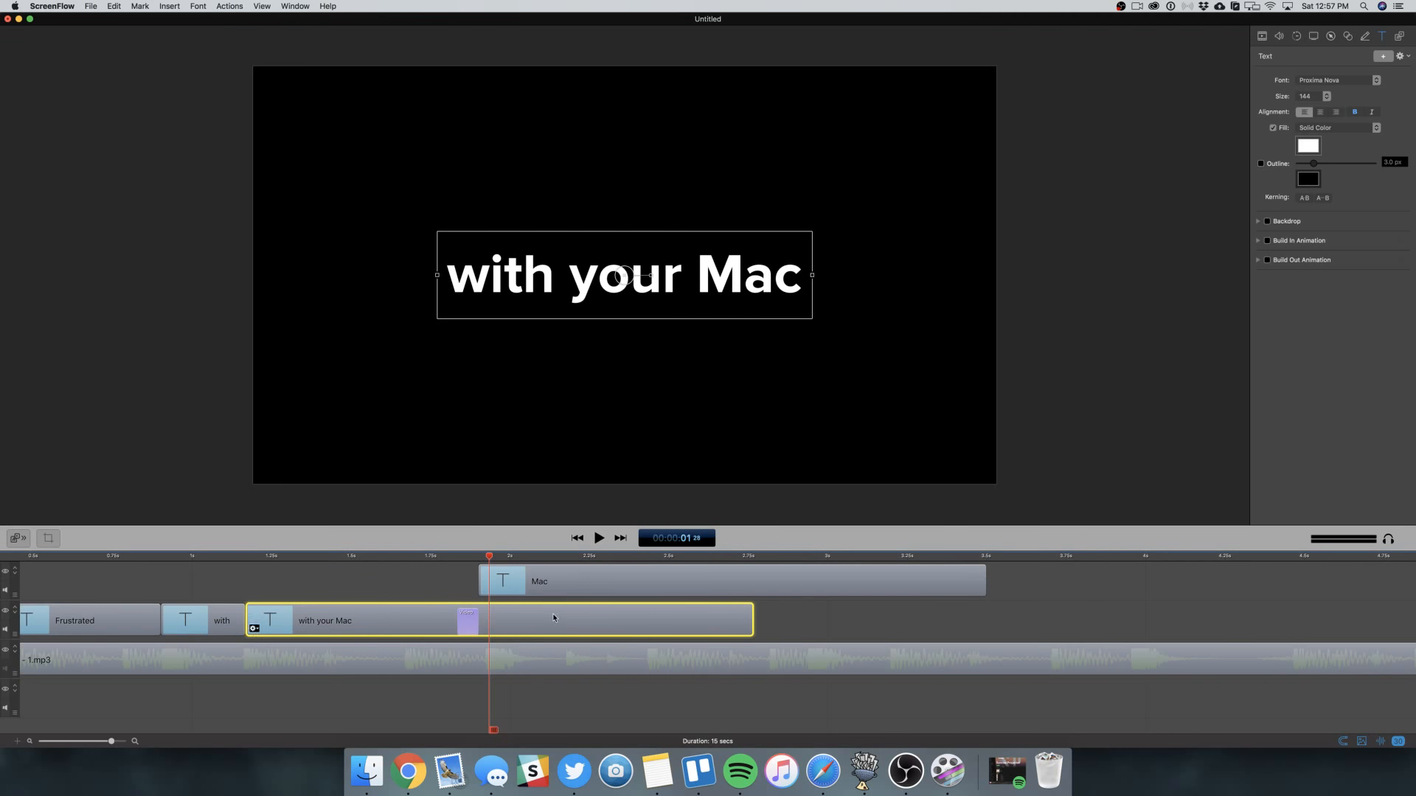
double_click(769, 311)
key(BackSpace)
click(807, 621)
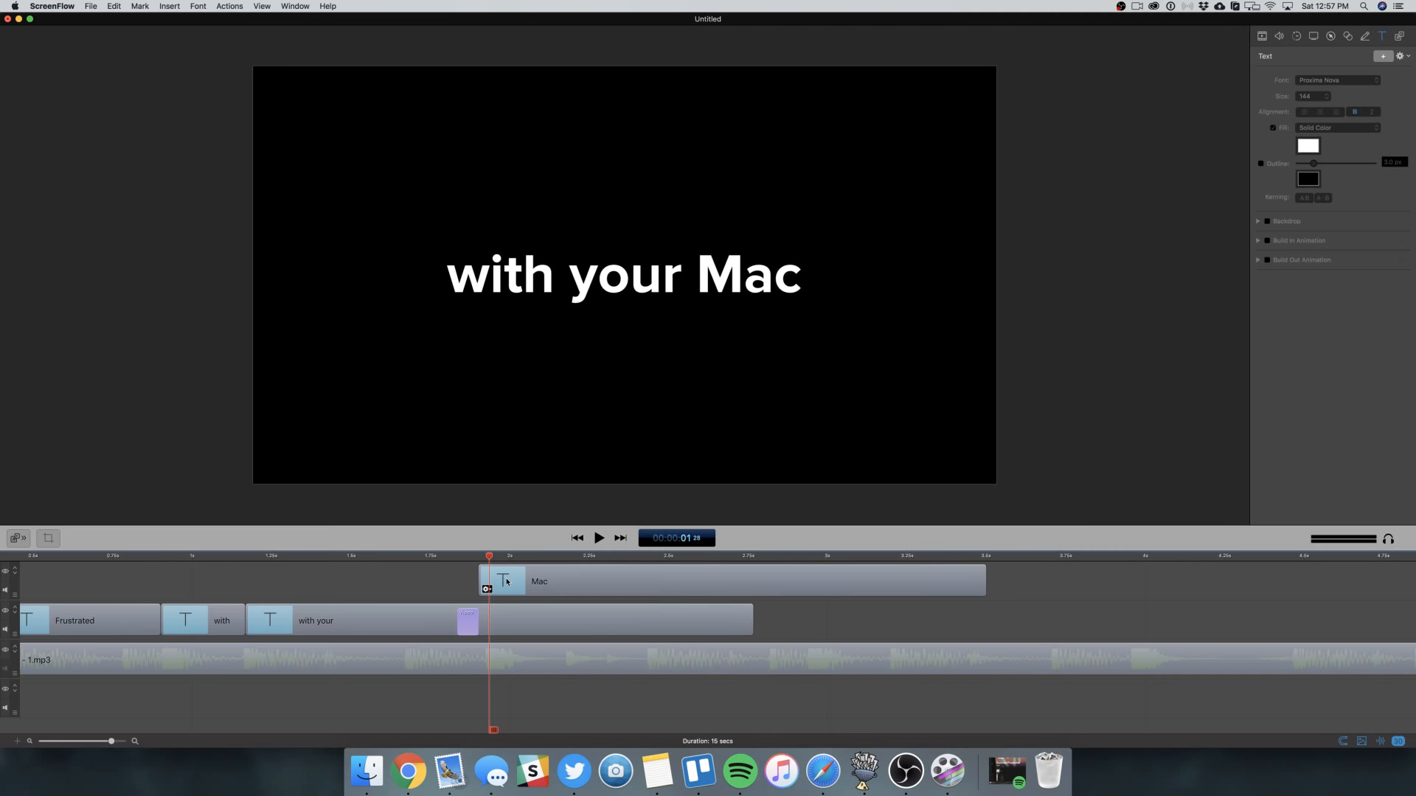
- Move the "Mac" clip to start at about 1.93 s and shorten it to end at about 2.07 s
drag(507, 582, 518, 582)
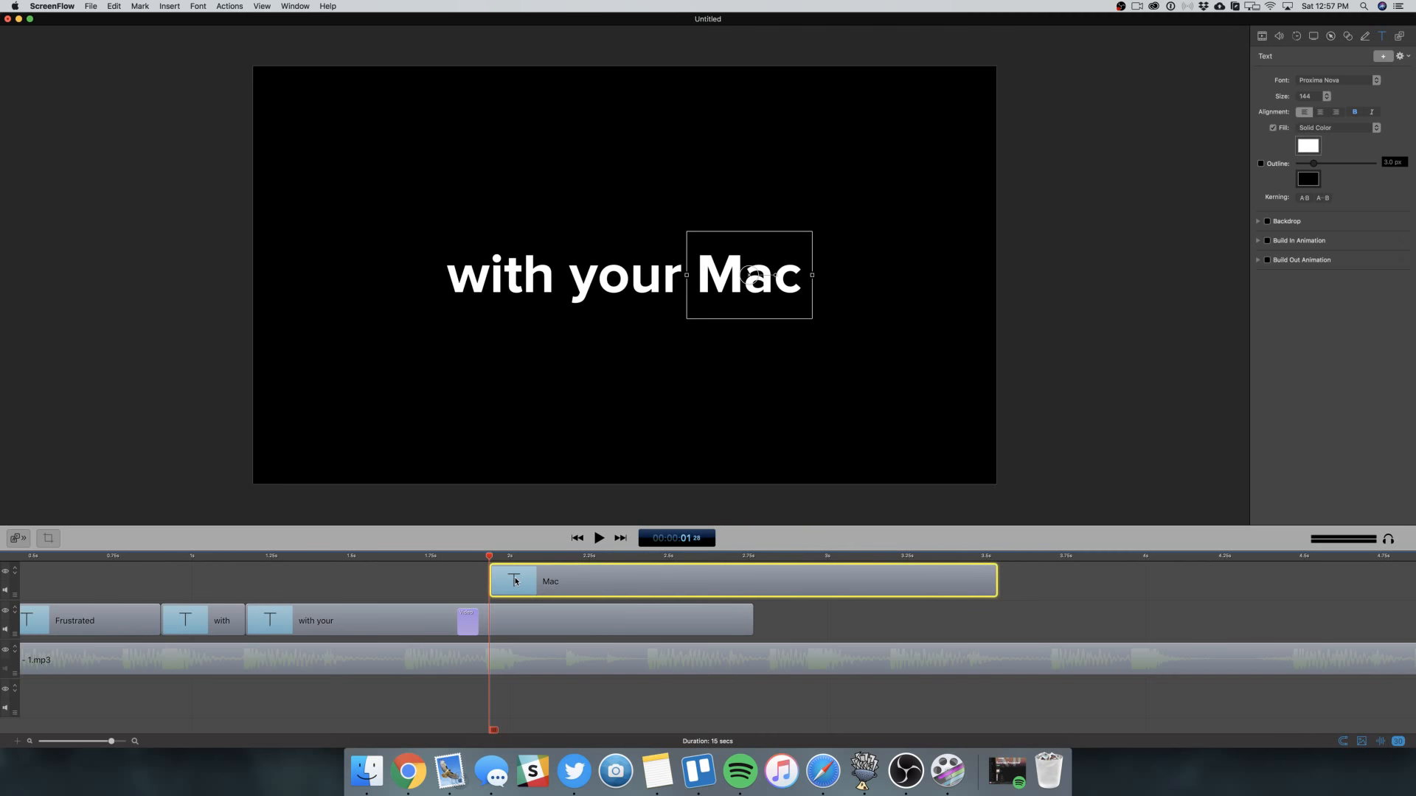
click(1001, 584)
click(778, 582)
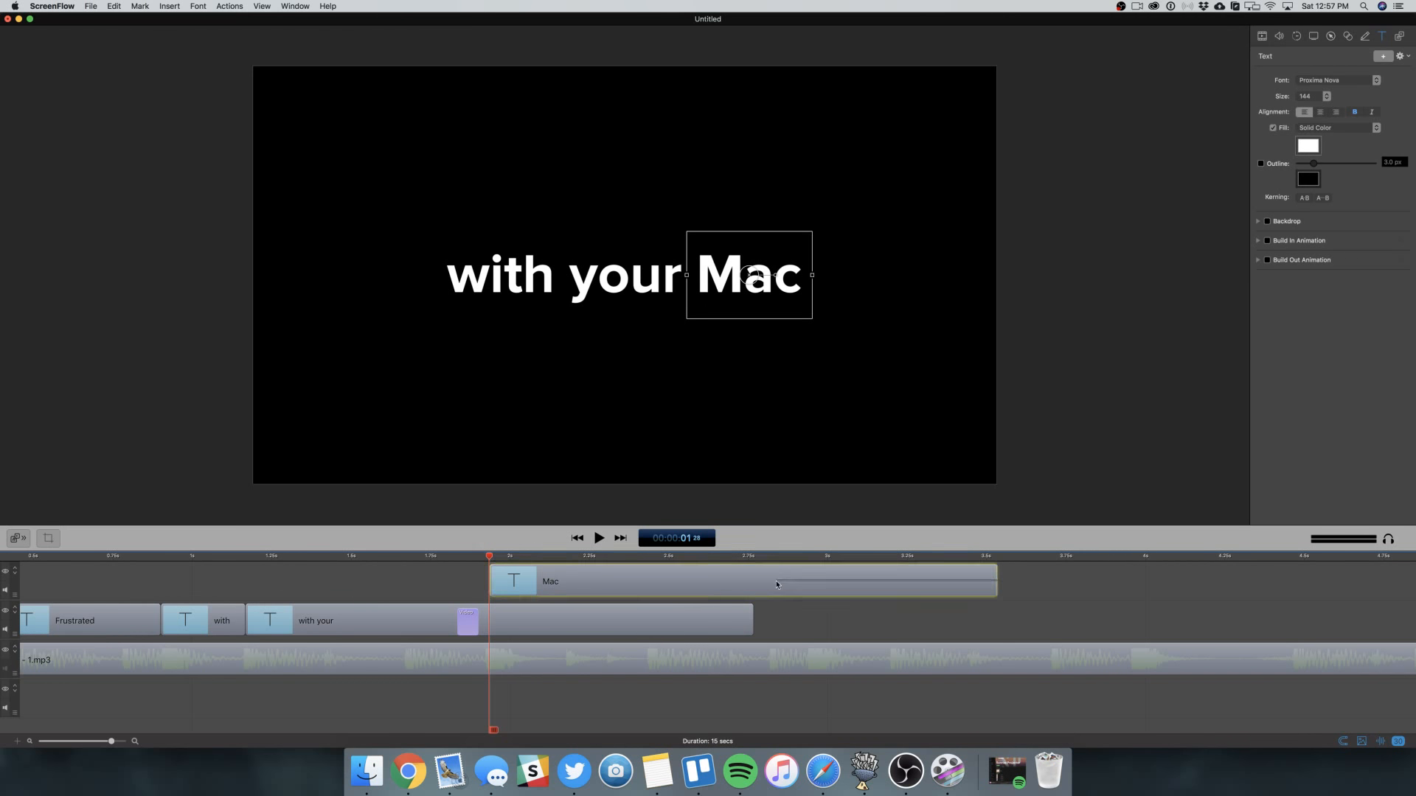
click(989, 588)
drag(989, 588, 531, 593)
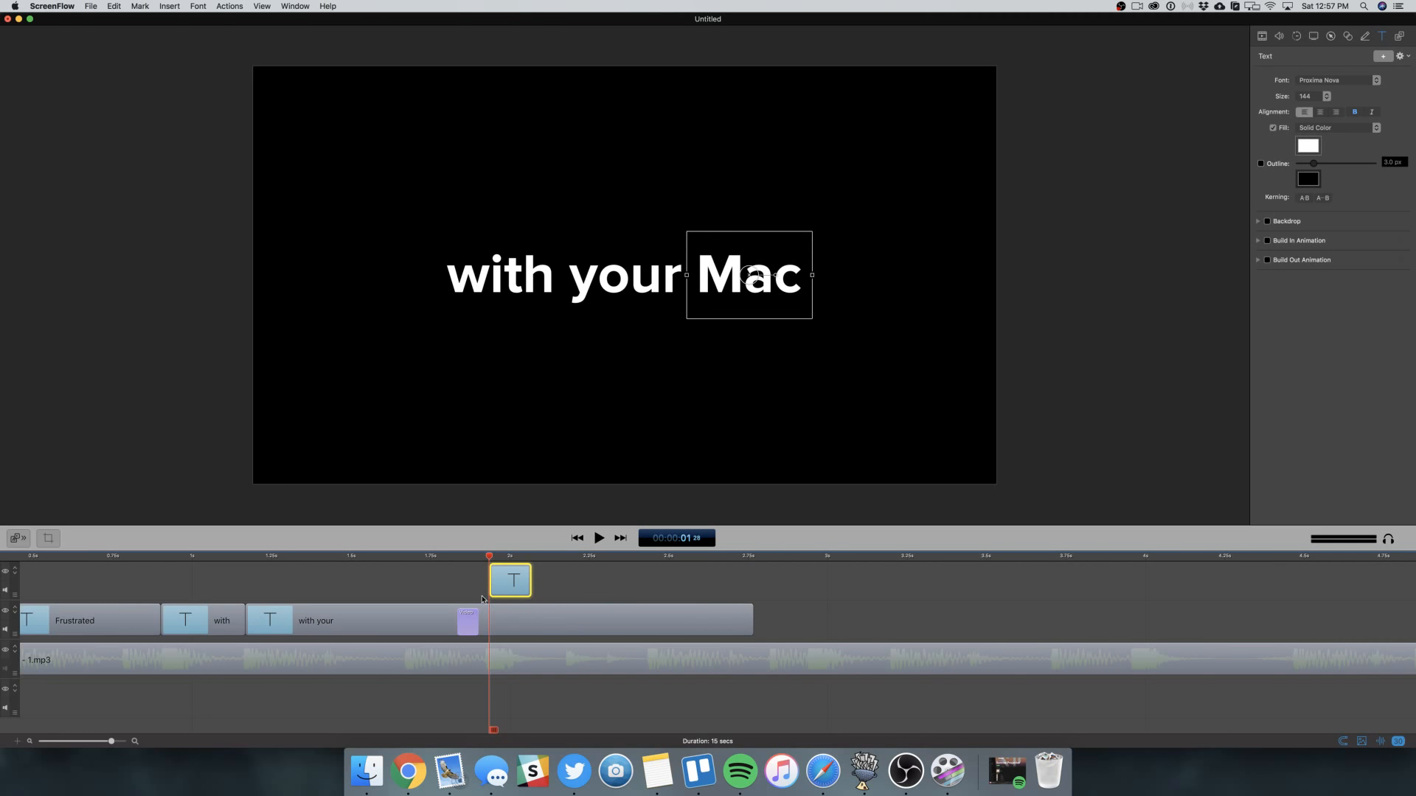
- Move the "with your" clip's video action slightly earlier and start the "Mac" clip at its end, about 1.87 s, finishing at 2 s
scroll(517, 601, left, 1)
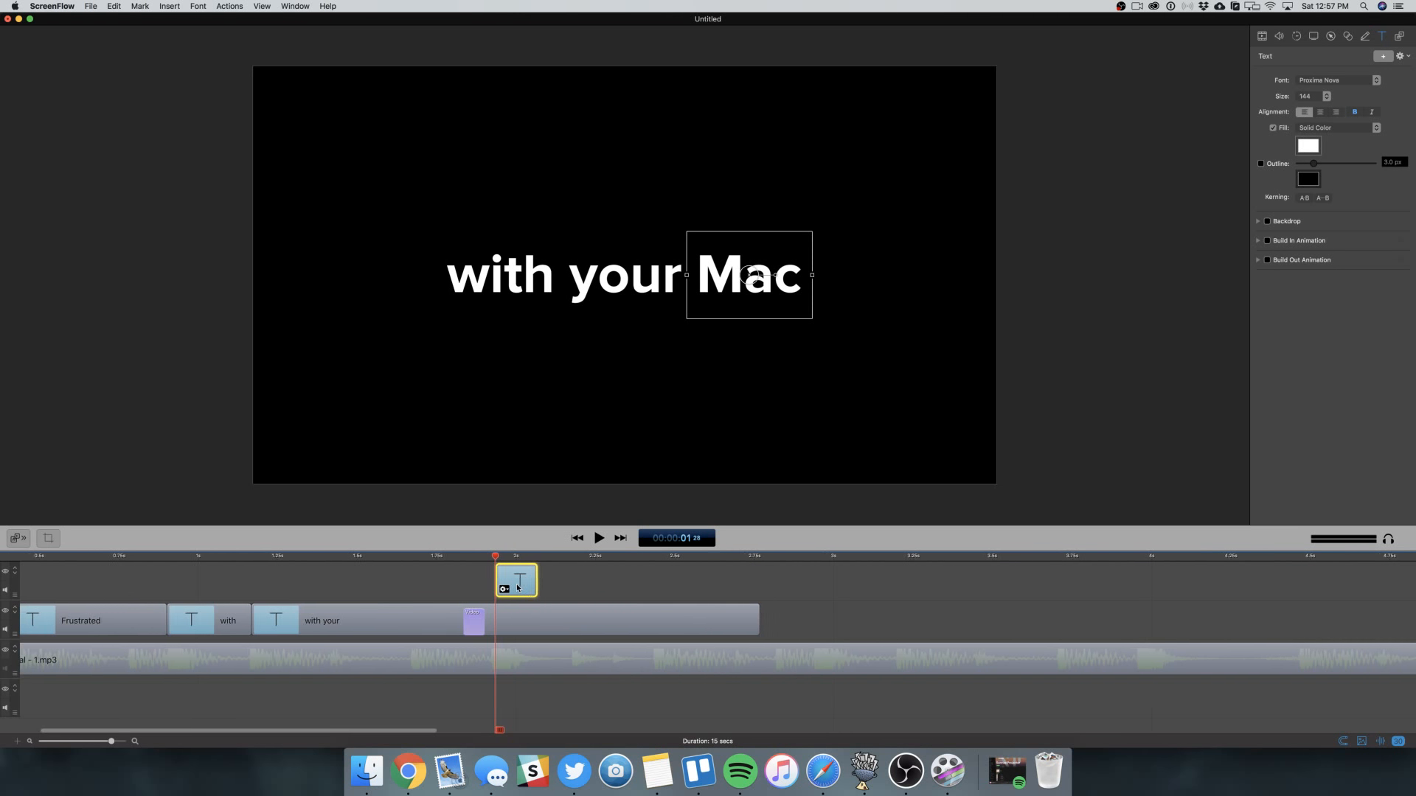
click(461, 619)
drag(540, 581, 519, 553)
click(519, 555)
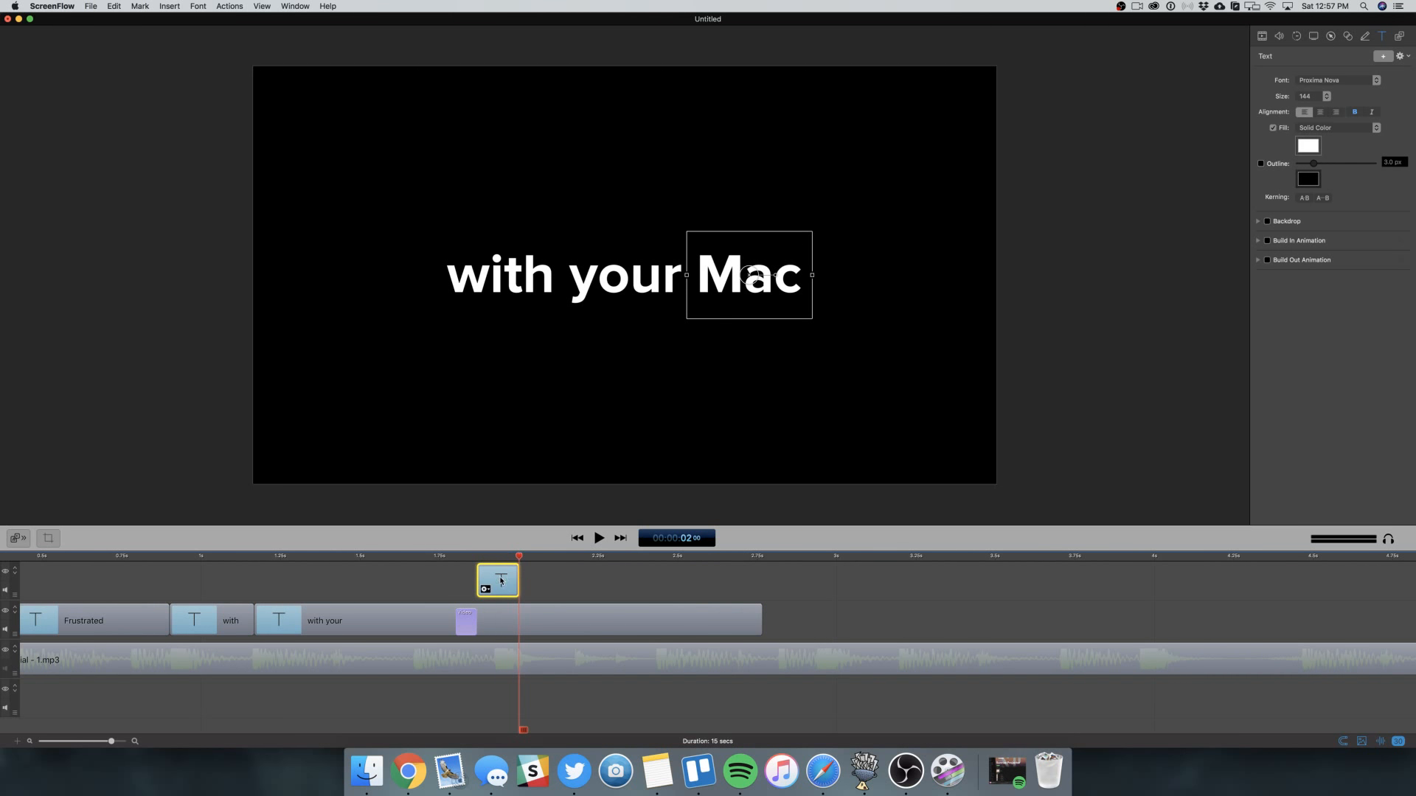
click(582, 557)
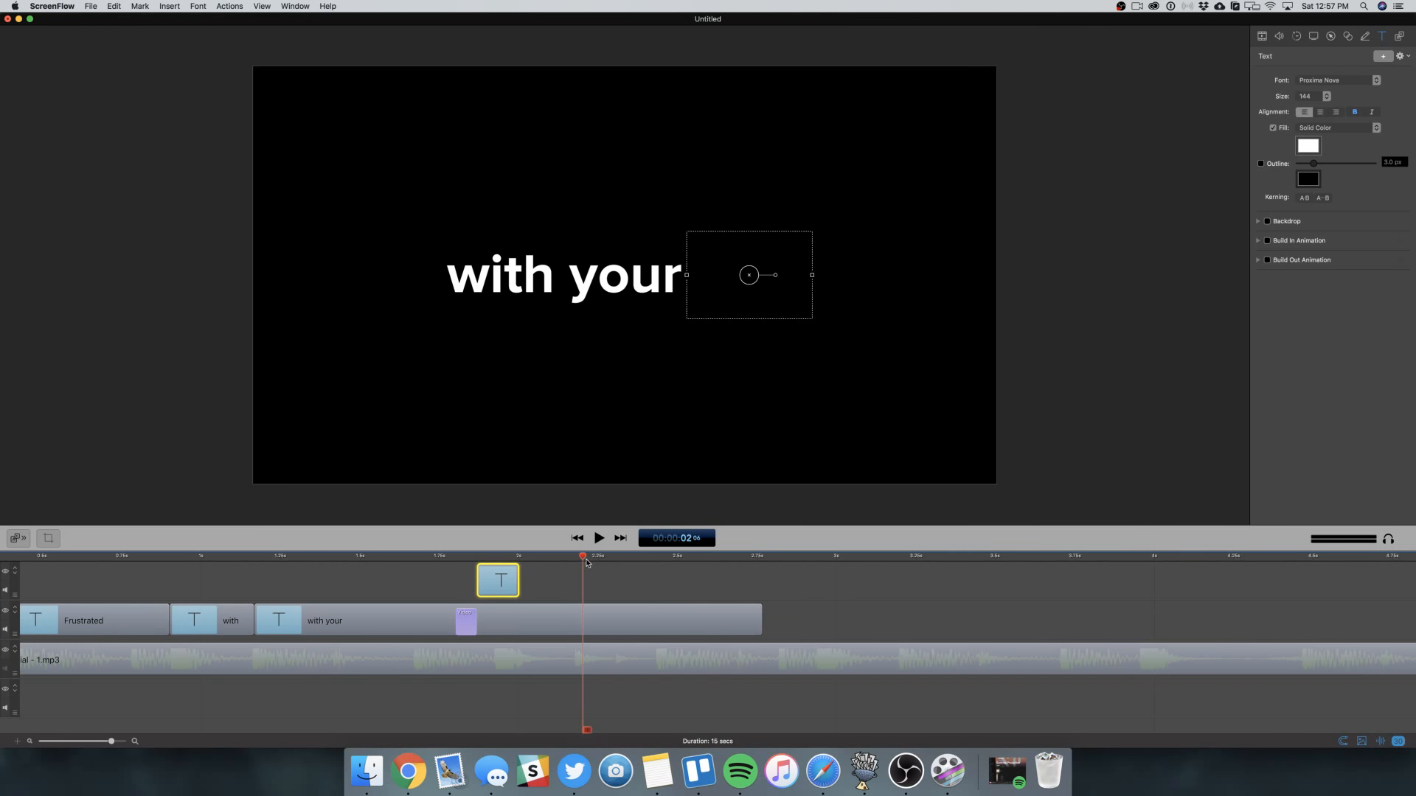
- Paste a one-frame copy of the "Mac" clip on the upper track at about 2.2 s
mouse_move(587, 563)
mouse_down()
mouse_move(617, 579)
mouse_move(594, 581)
mouse_up()
key(super+v)
click(605, 581)
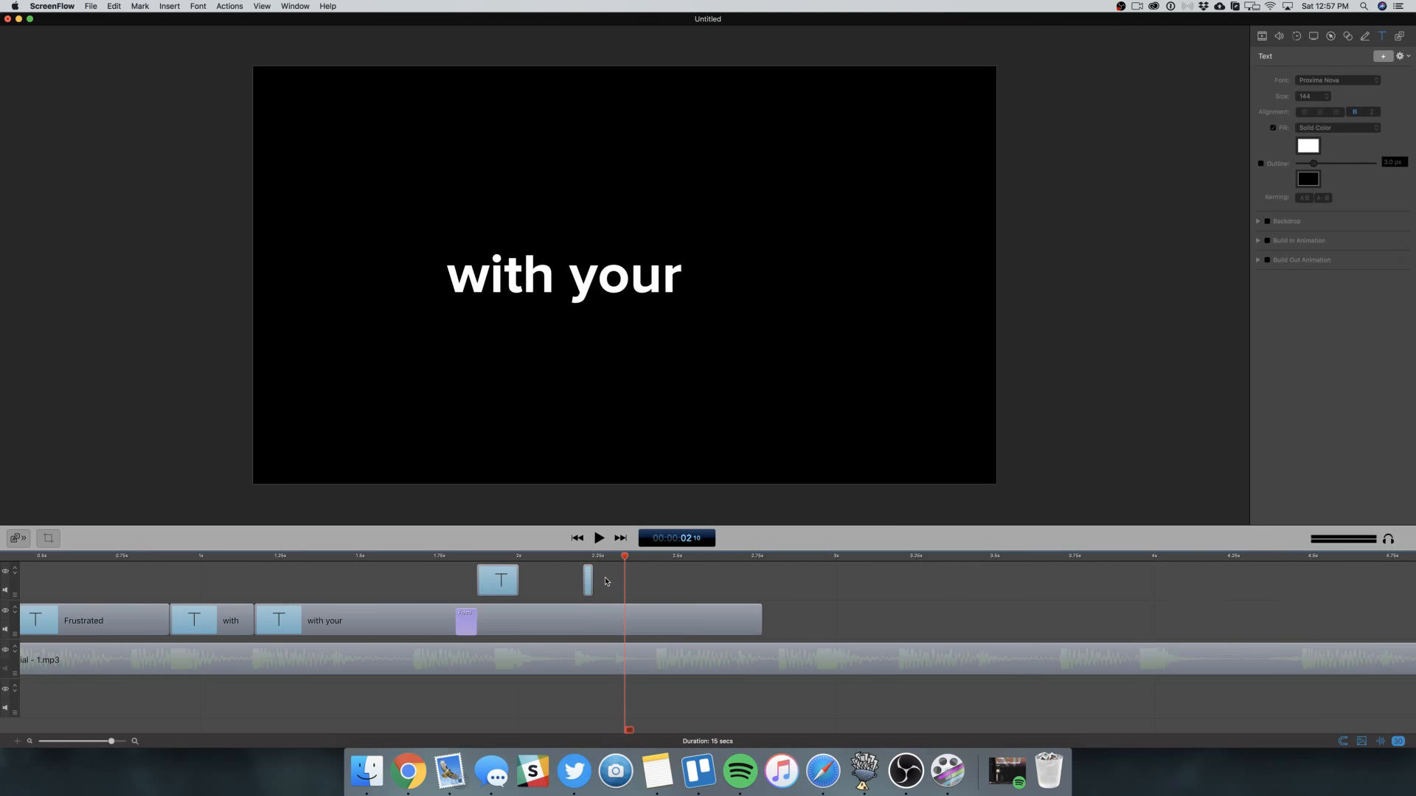
drag(113, 743, 123, 747)
drag(112, 742, 114, 743)
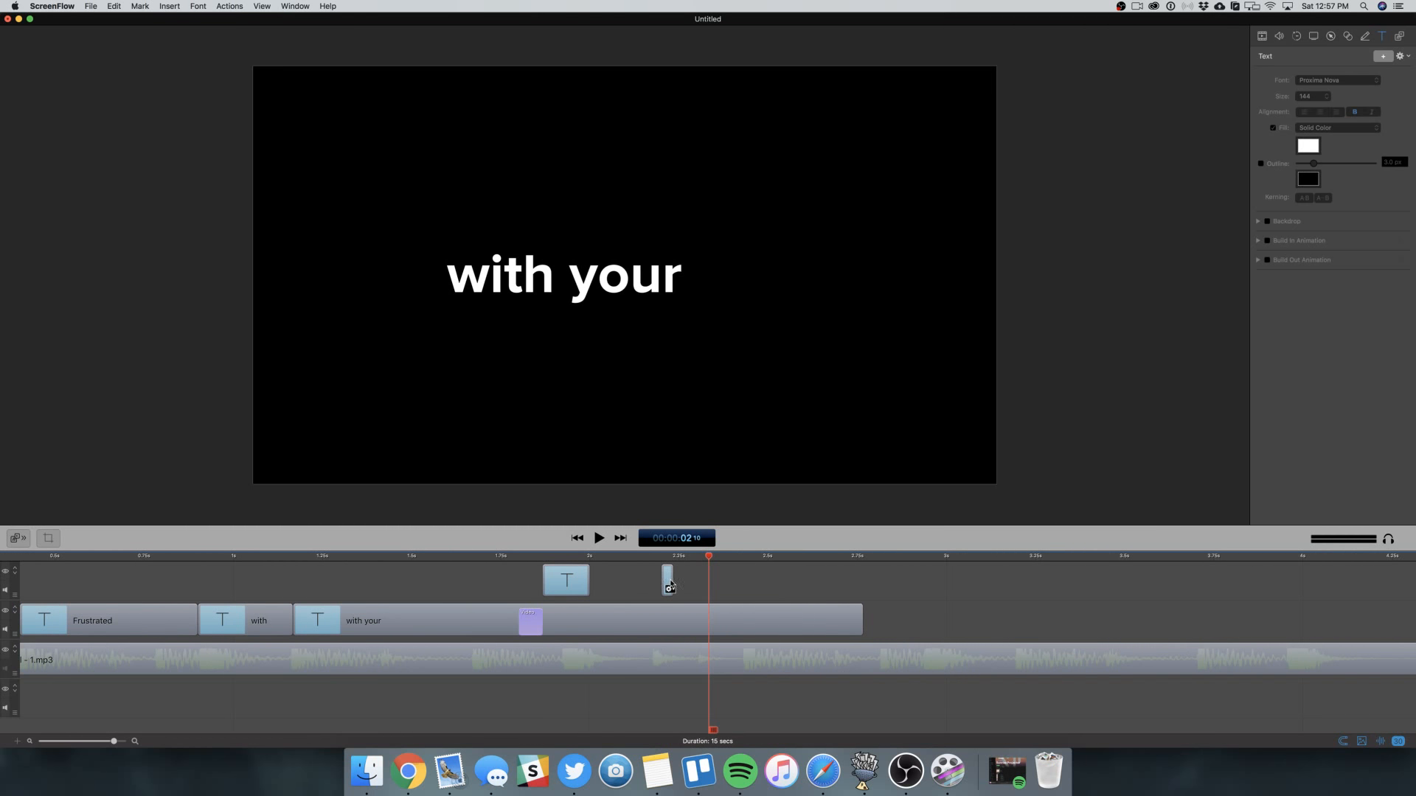
mouse_move(672, 583)
mouse_down()
mouse_move(717, 584)
mouse_move(671, 585)
mouse_up()
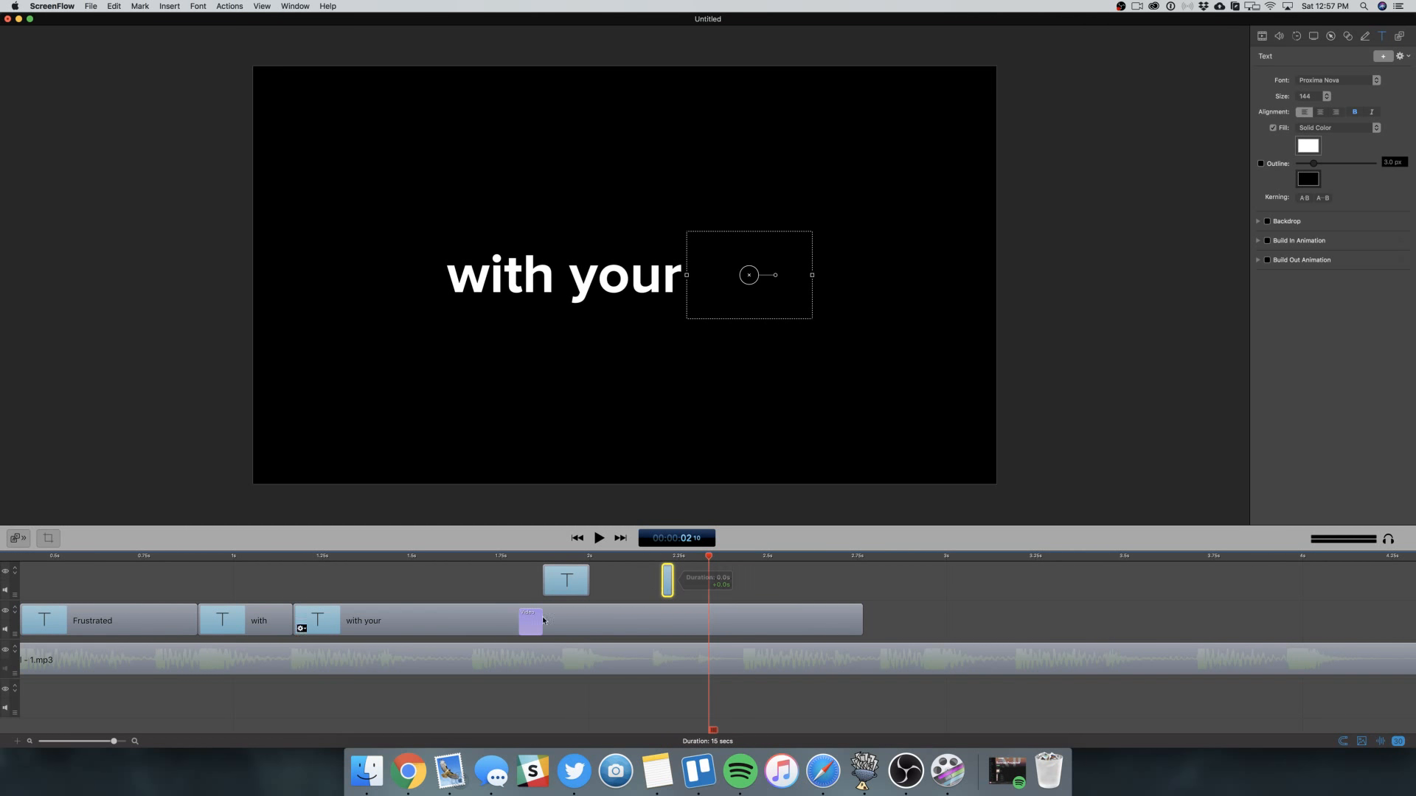
- Paste a second one-frame "Mac" clip on the upper track at about 2.33 s
mouse_move(116, 743)
mouse_down()
mouse_move(59, 742)
mouse_move(113, 744)
mouse_up()
scroll(321, 627, right, 3)
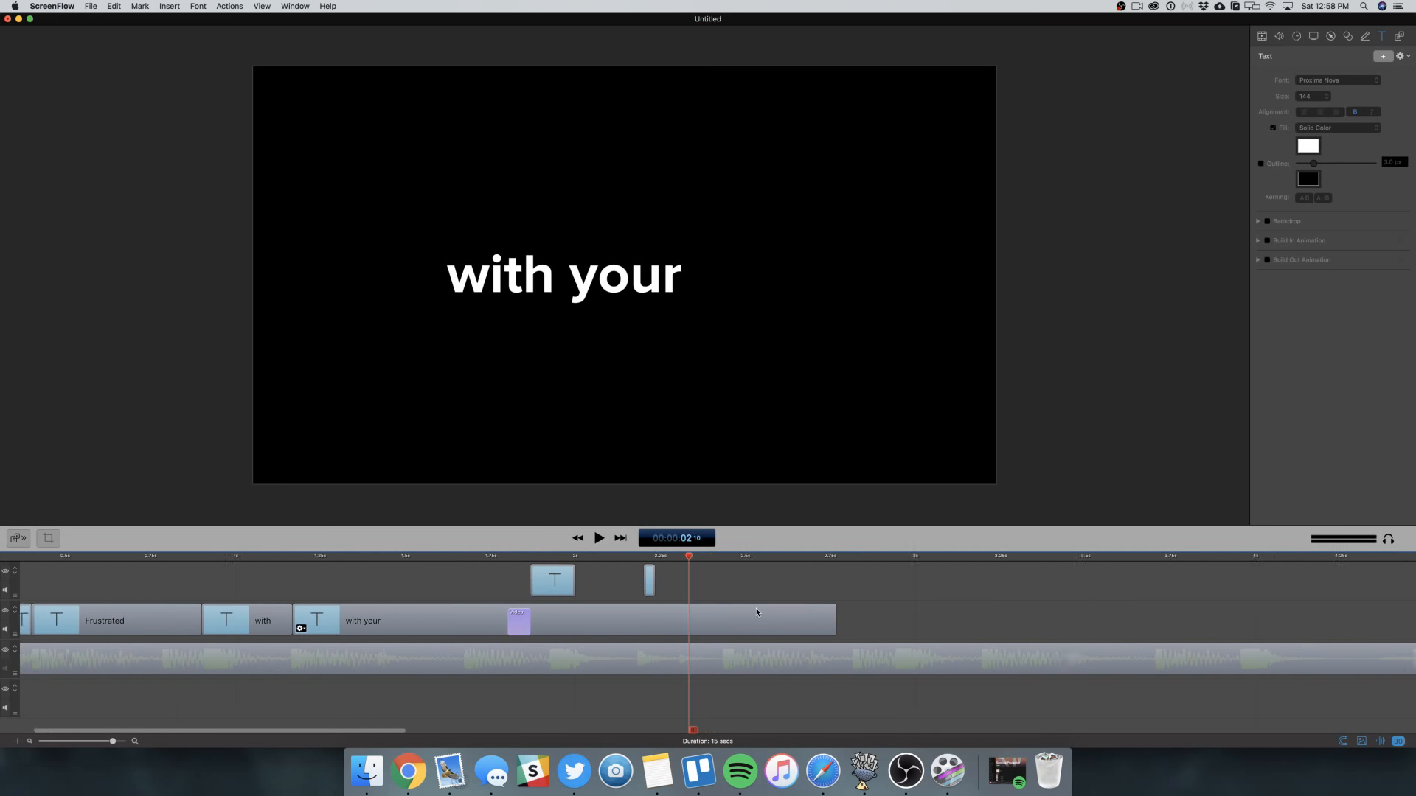
click(590, 581)
click(613, 570)
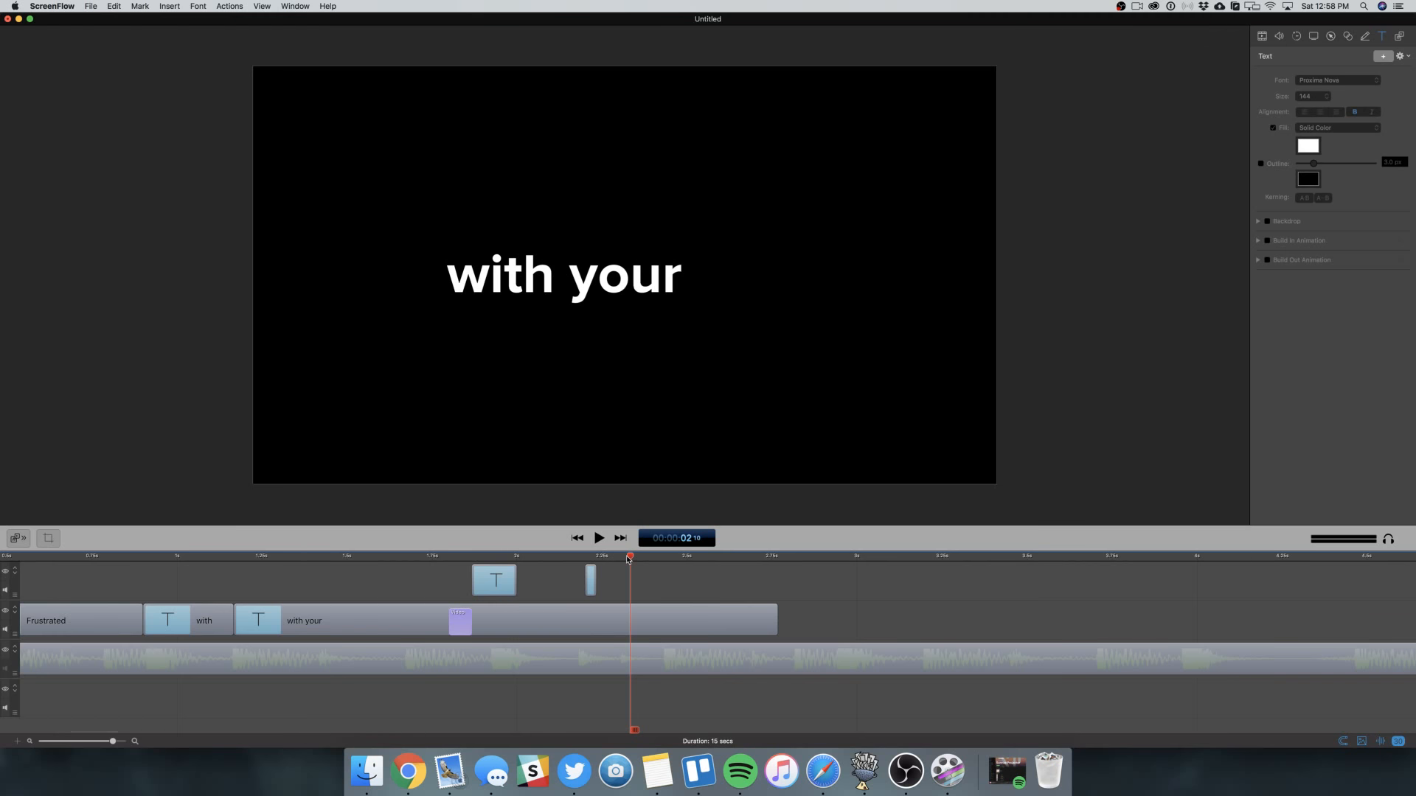
key(super+v)
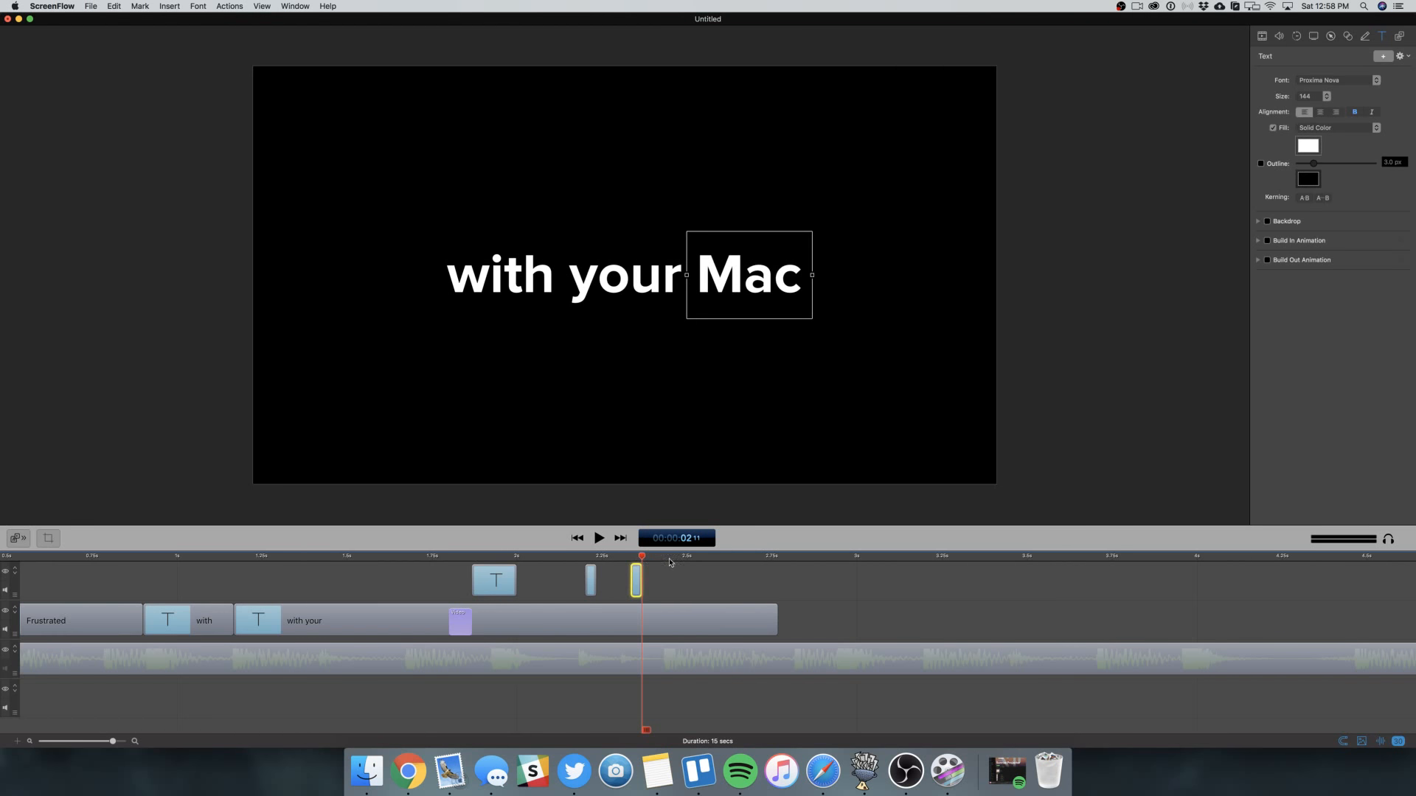
- Paste another "Mac" clip at about 2.47 s on the upper track and extend its end to 3 s
click(685, 558)
click(675, 557)
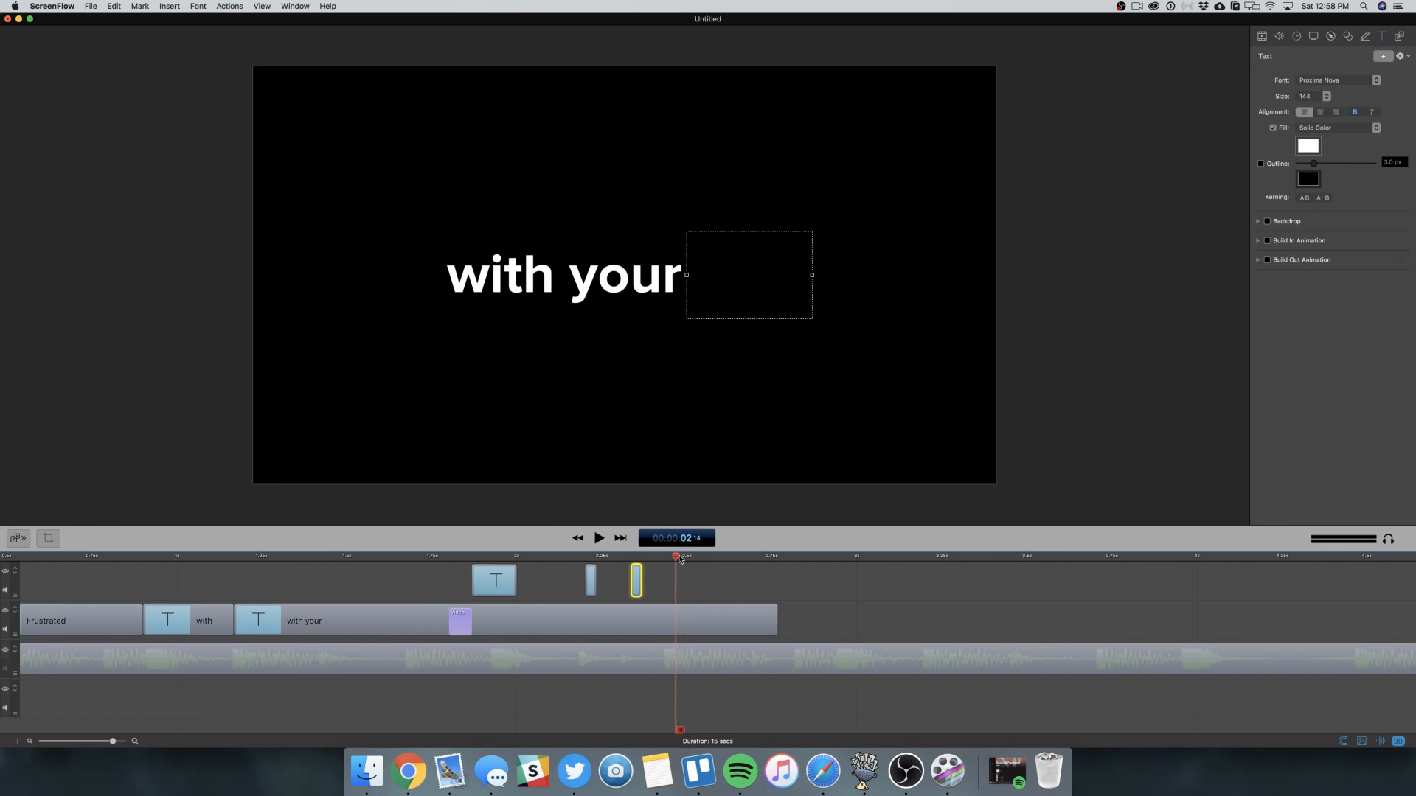
key(super+v)
drag(687, 583, 858, 584)
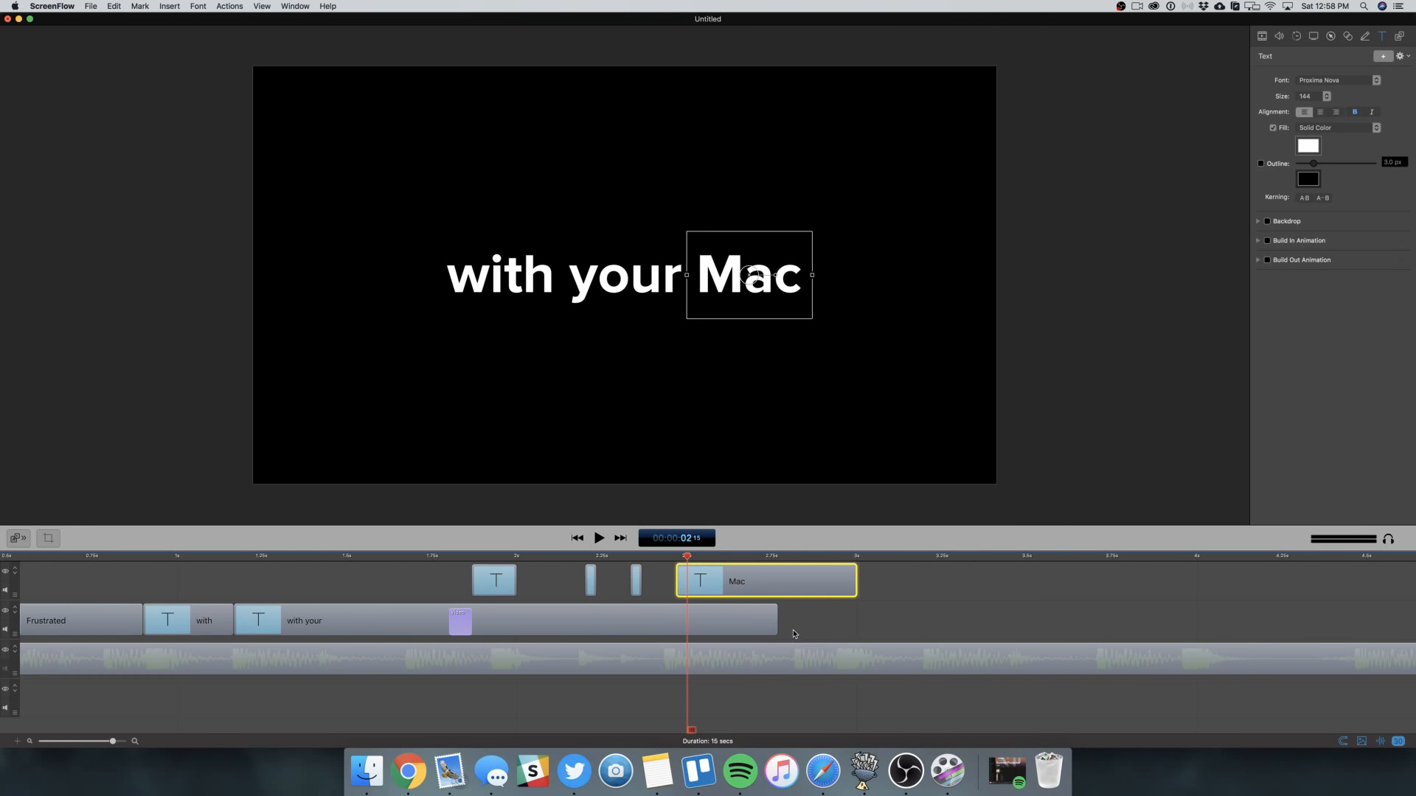
- Extend the "with your" clip to end at 3 s, level with the last "Mac" clip
drag(778, 620, 891, 617)
click(892, 617)
scroll(891, 617, right, 3)
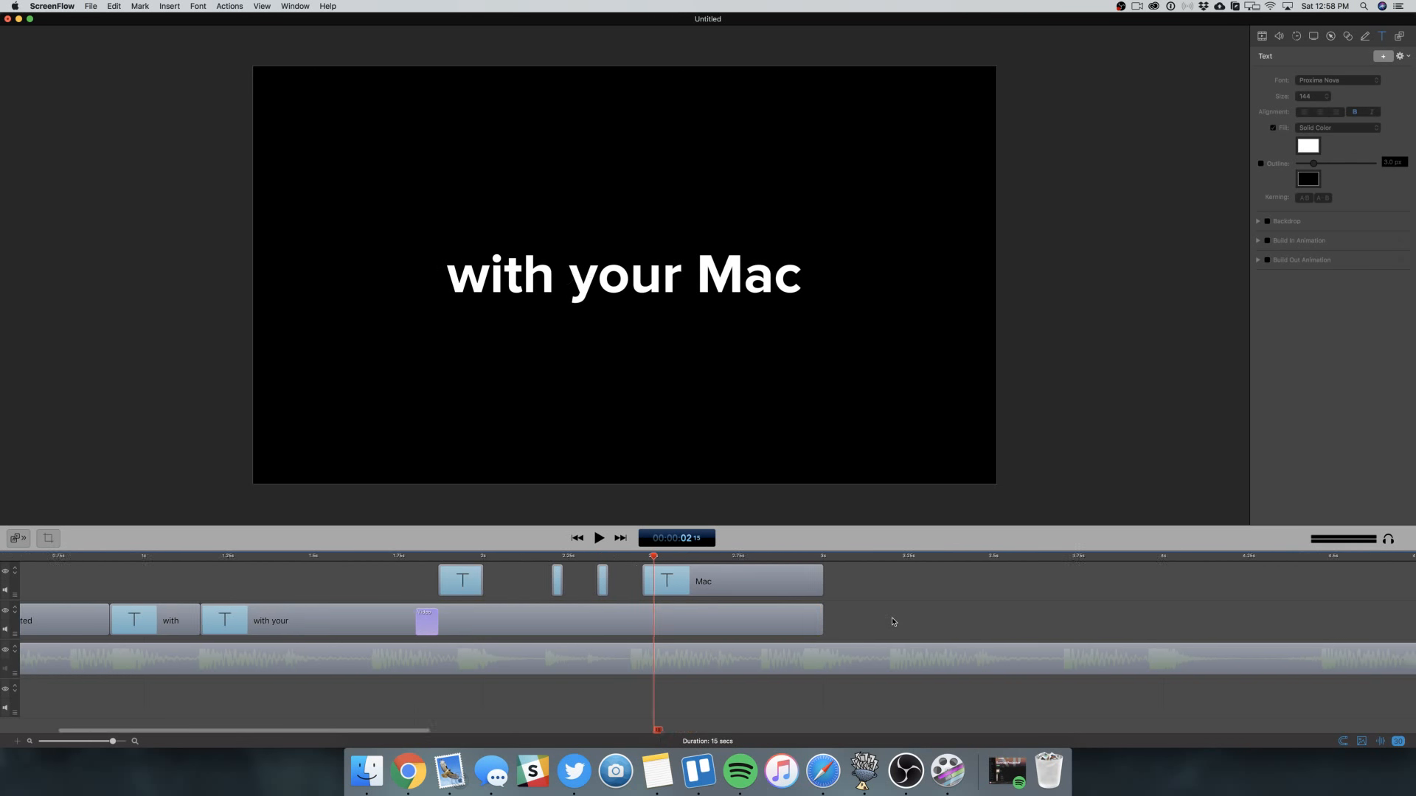
- Preview the flashing text and shift the last three "Mac" clips earlier, with the first of them starting at about 2.03 s
scroll(291, 558, left, 3)
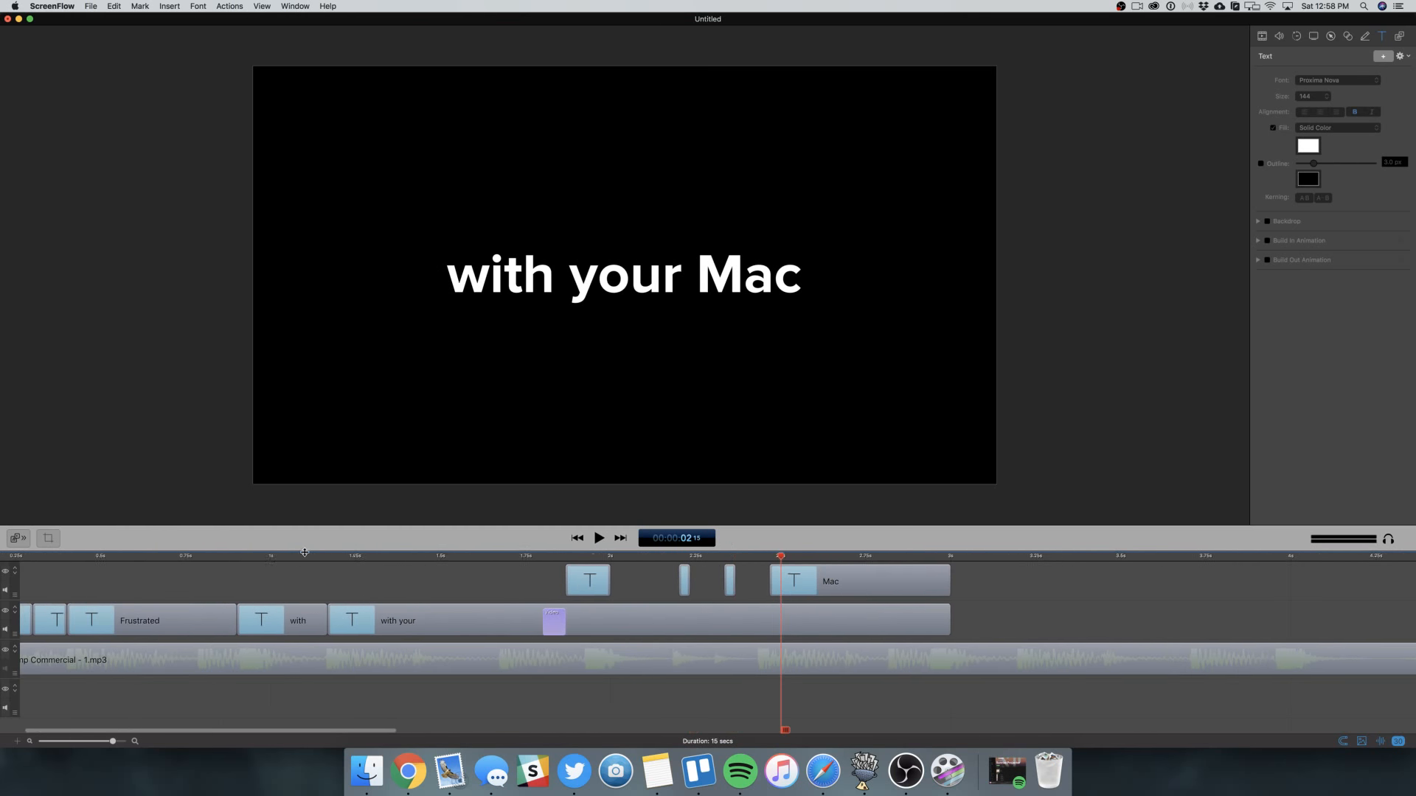
click(314, 556)
key(space)
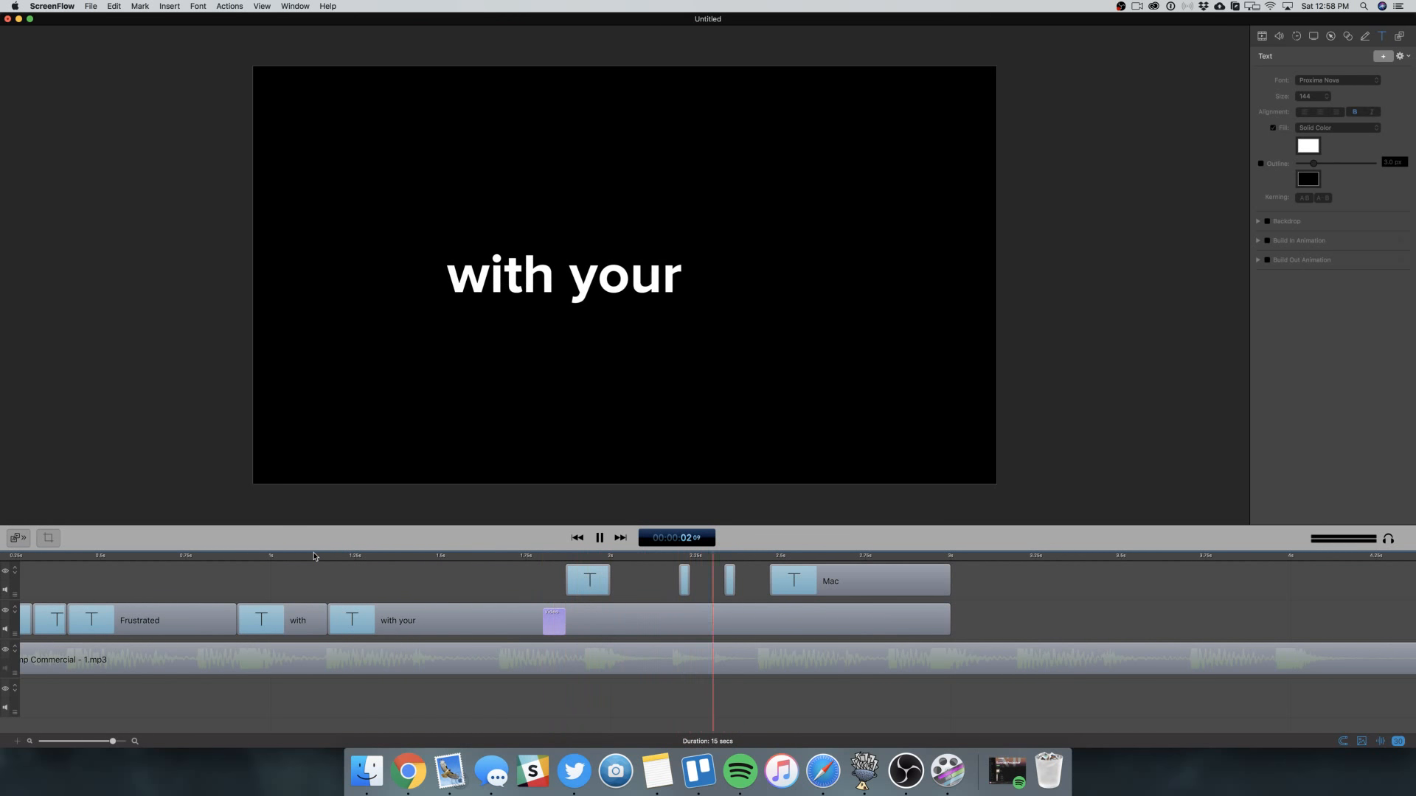
key(space)
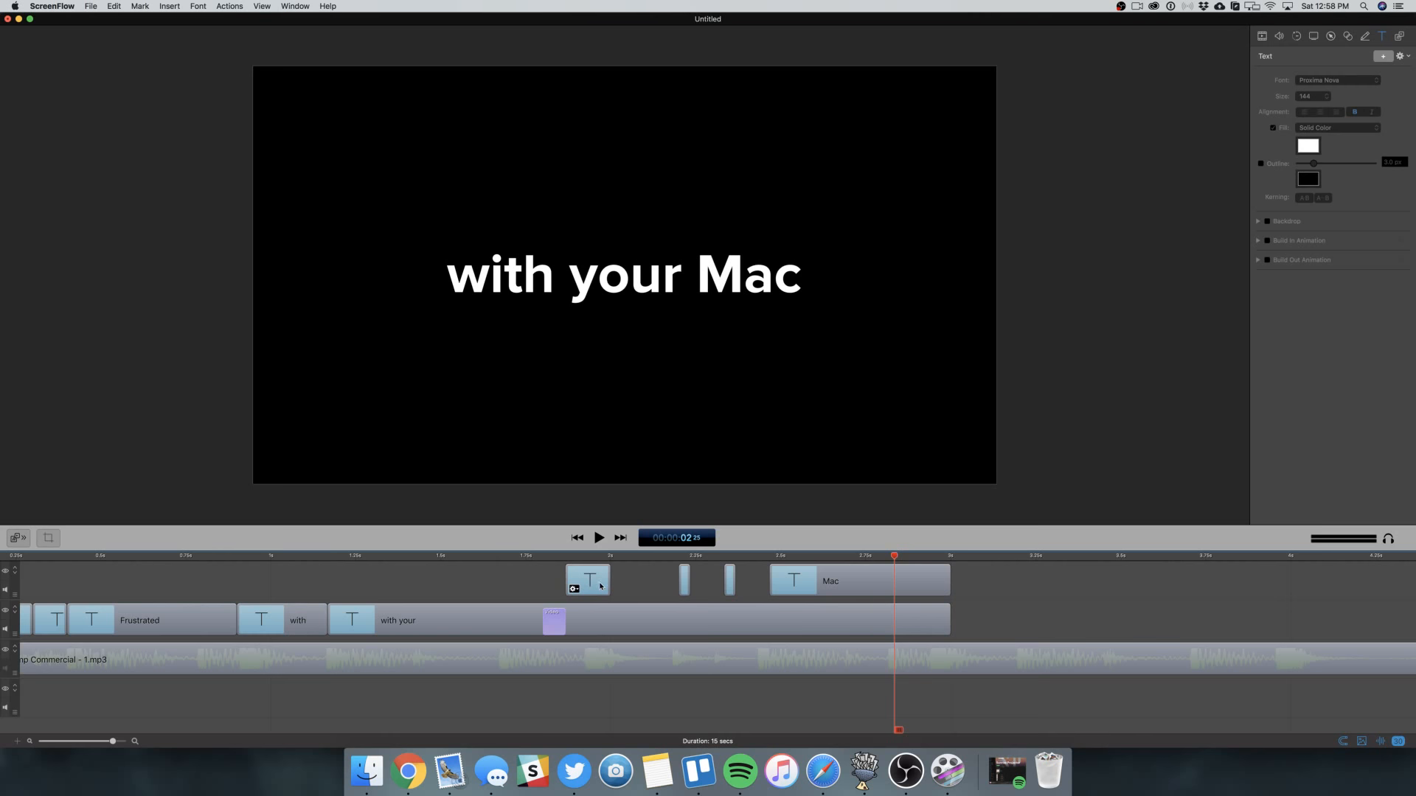
click(438, 557)
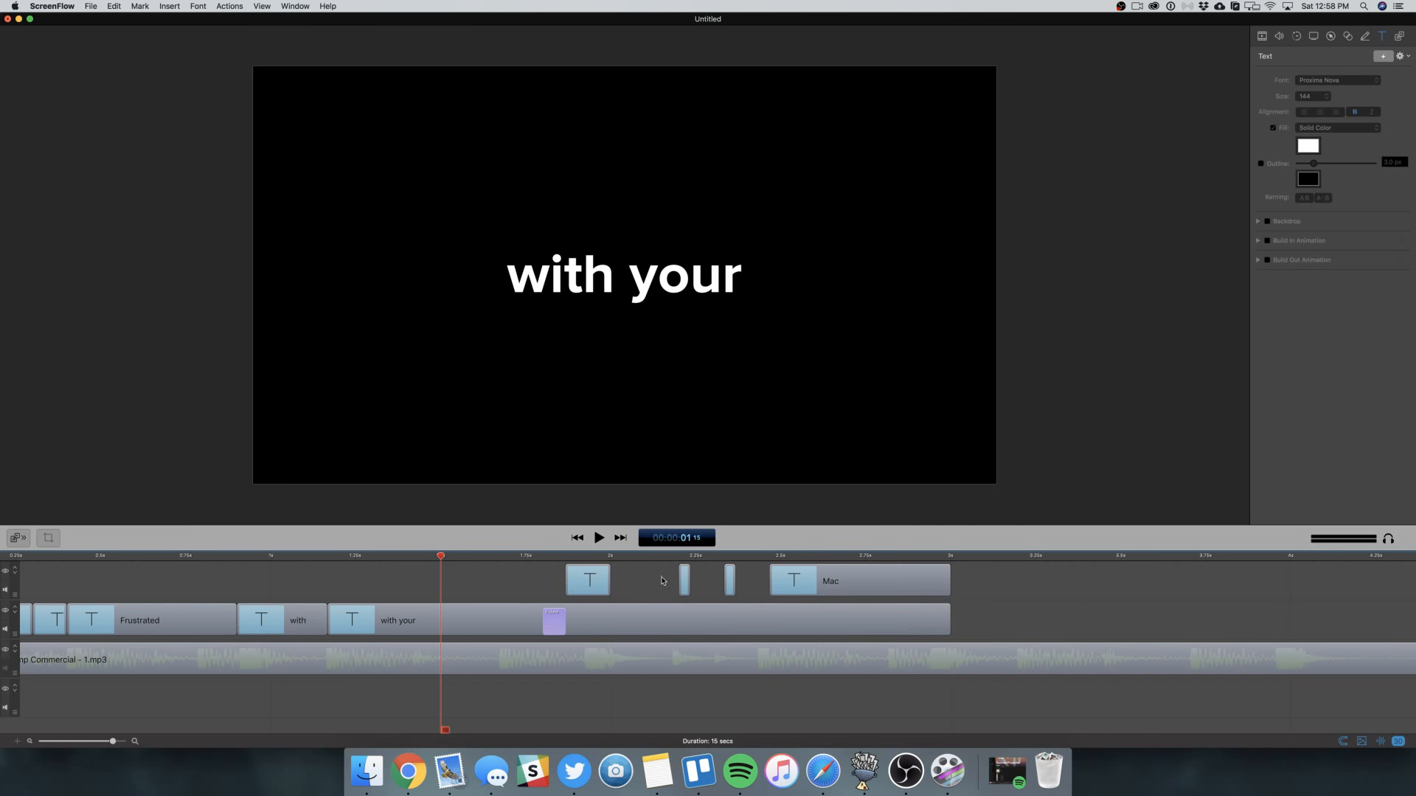
drag(982, 580, 627, 581)
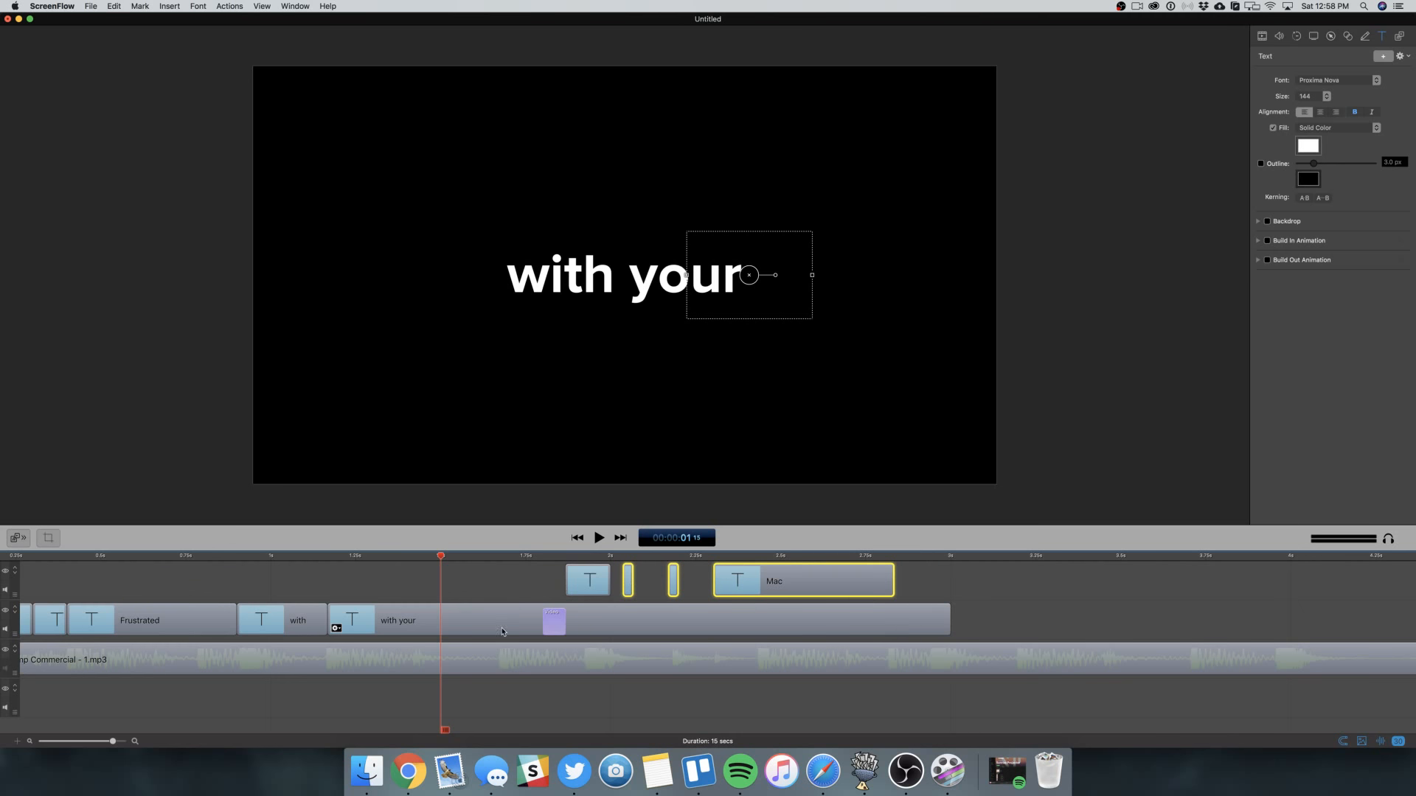
key(space)
key(space)
click(1039, 603)
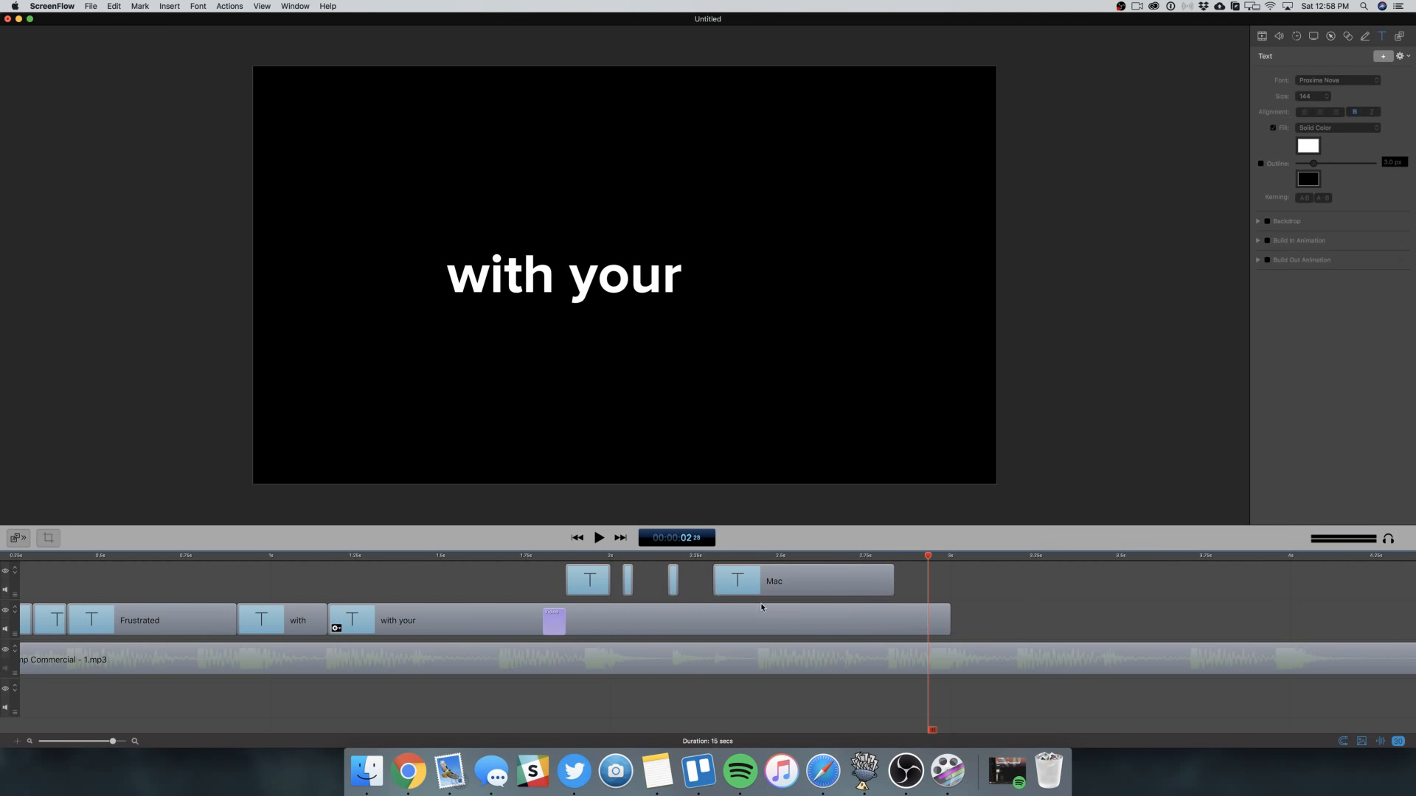
- Move the second one-frame "Mac" clip to about 2.13 s and the long "Mac" clip to 2.2 s, and preview the timing
drag(773, 593, 659, 578)
click(337, 576)
key(space)
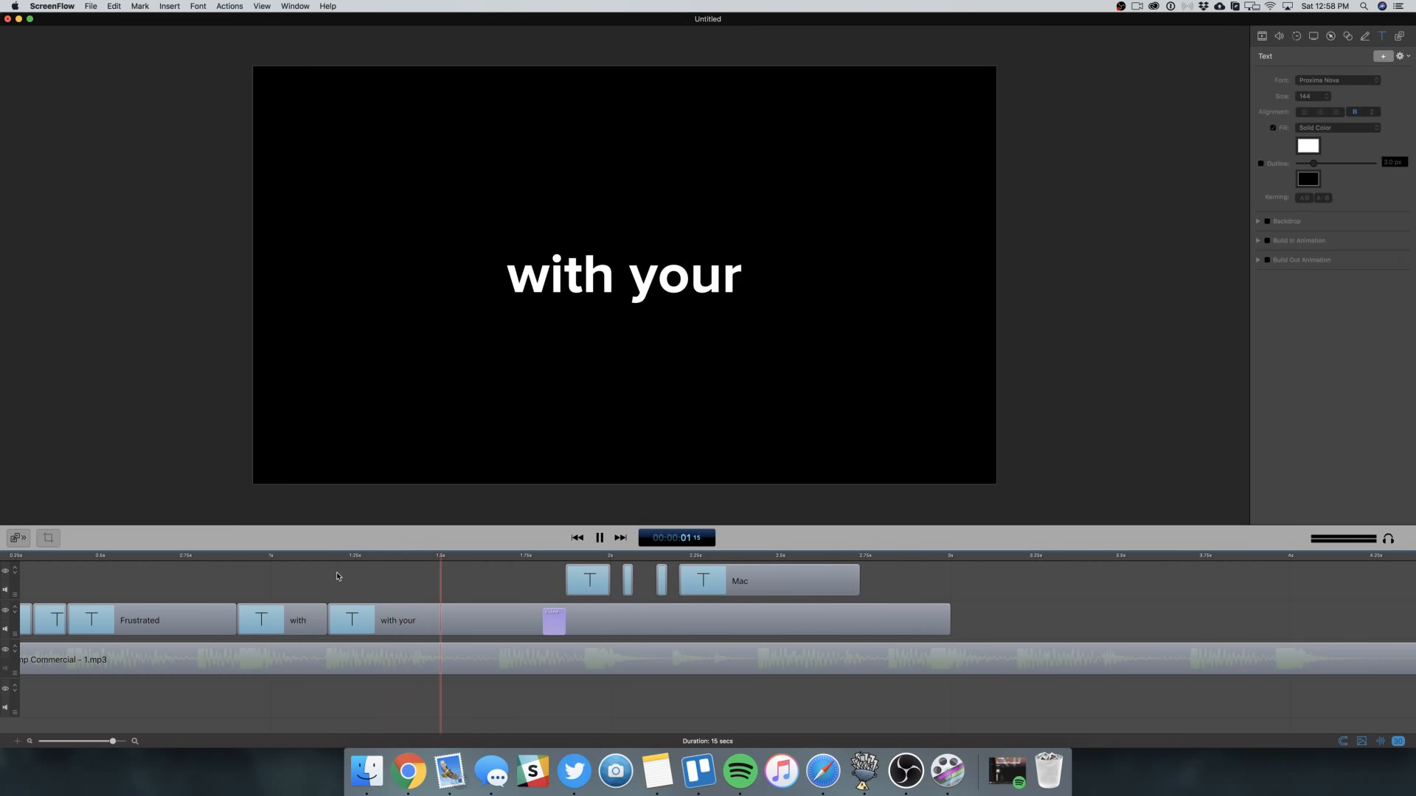
key(space)
- Set the long "Mac" clip to end at about 2.87 s and paste a copy of it directly behind it
scroll(812, 604, right, 3)
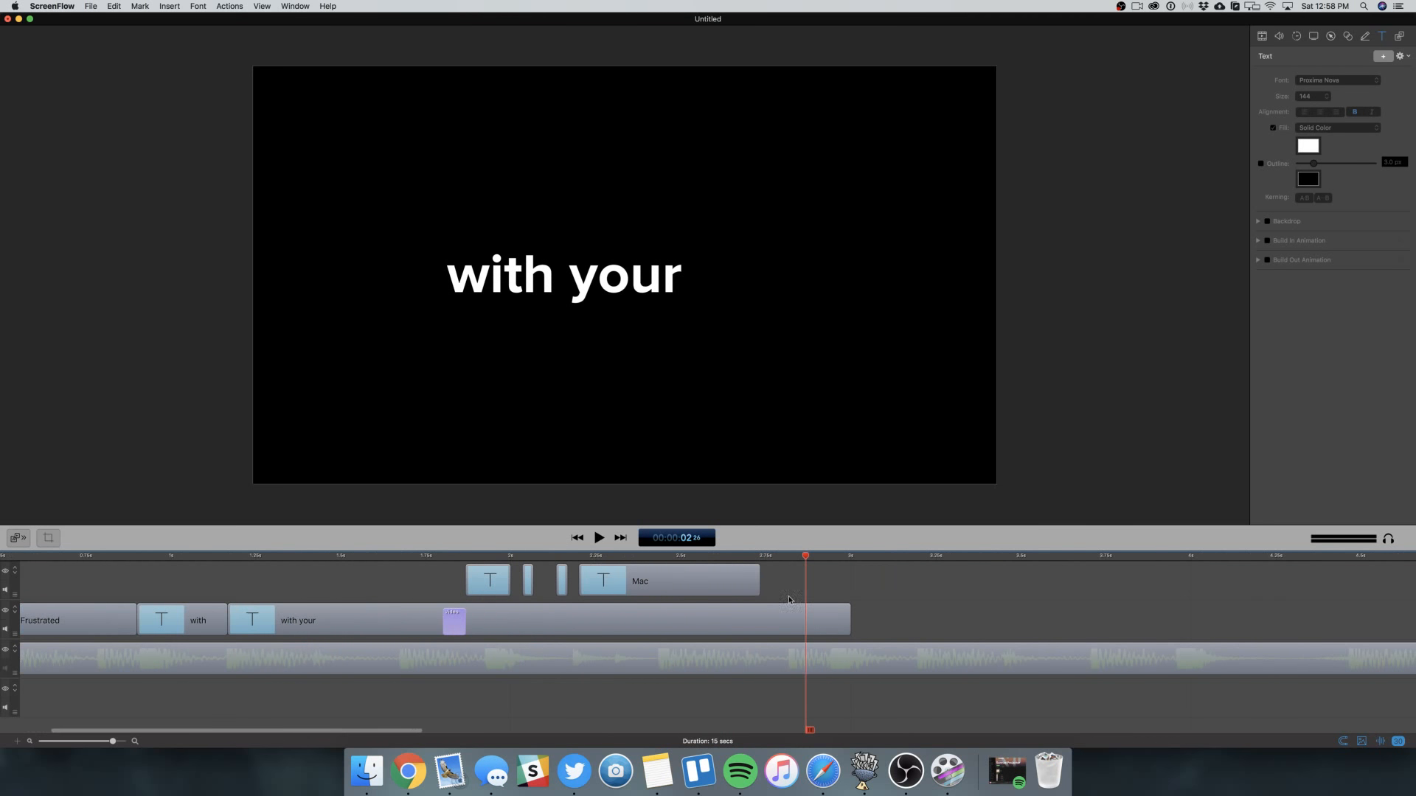
drag(756, 581, 850, 582)
scroll(846, 581, right, 4)
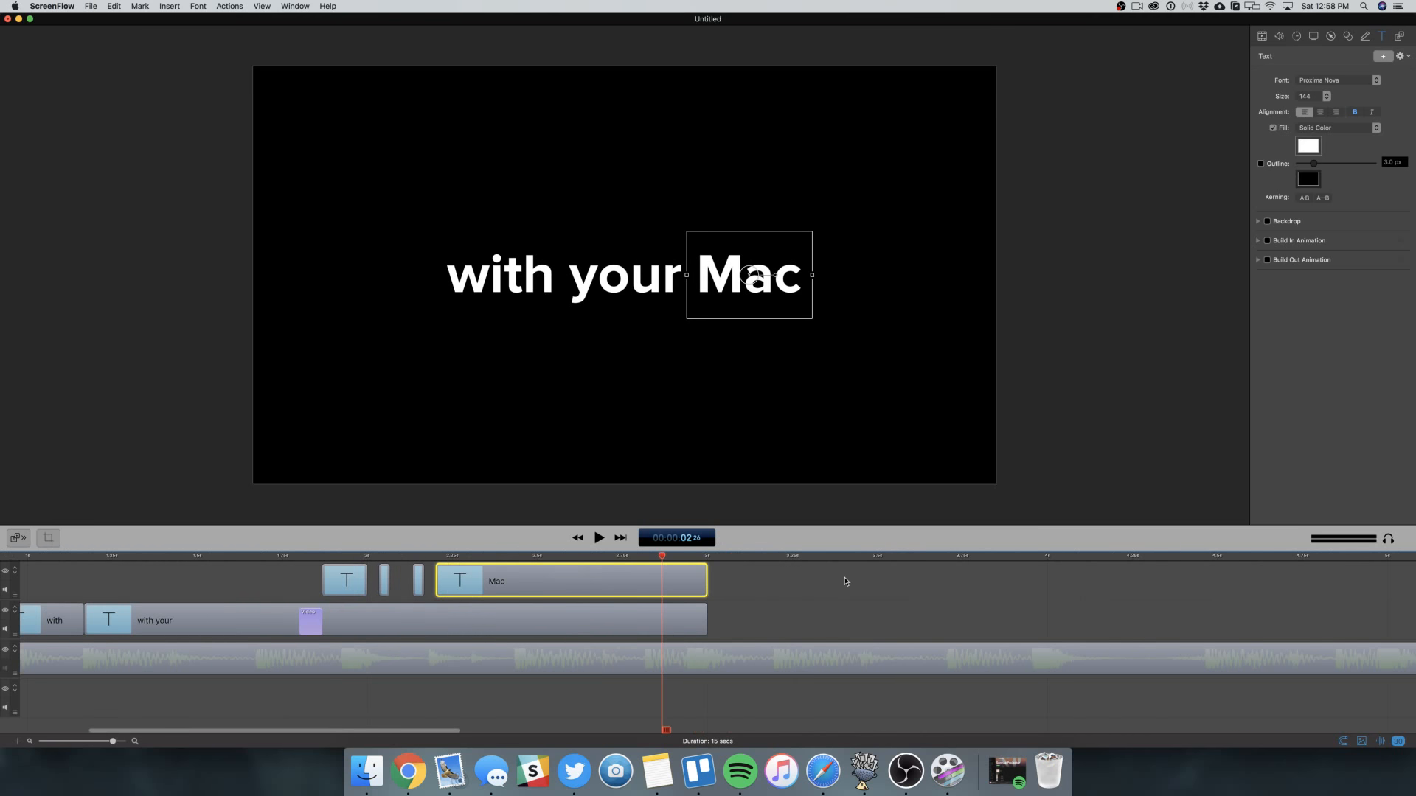
drag(705, 581, 662, 581)
key(super+v)
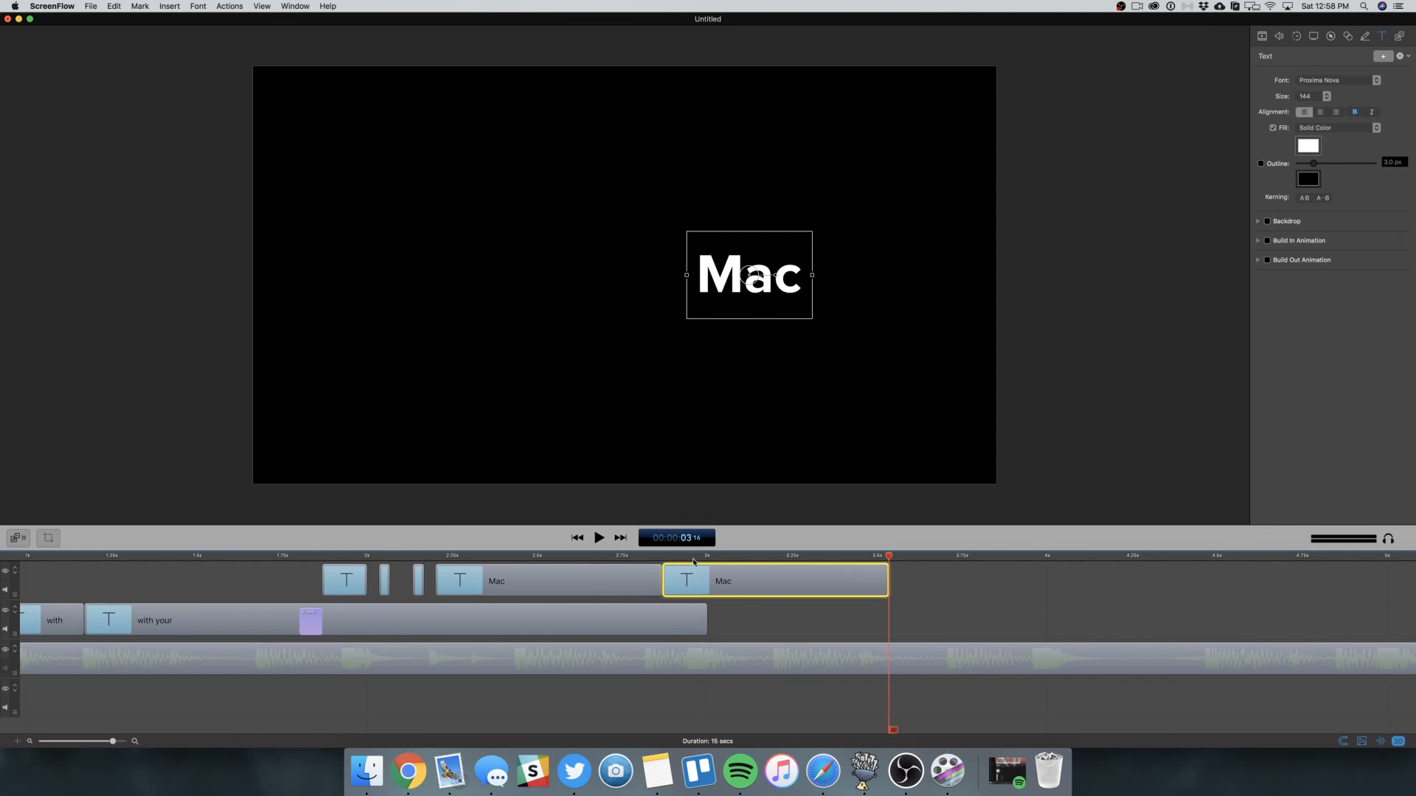
- Change the text of the last pasted "Mac" clip to "iPad"
click(697, 555)
double_click(758, 277)
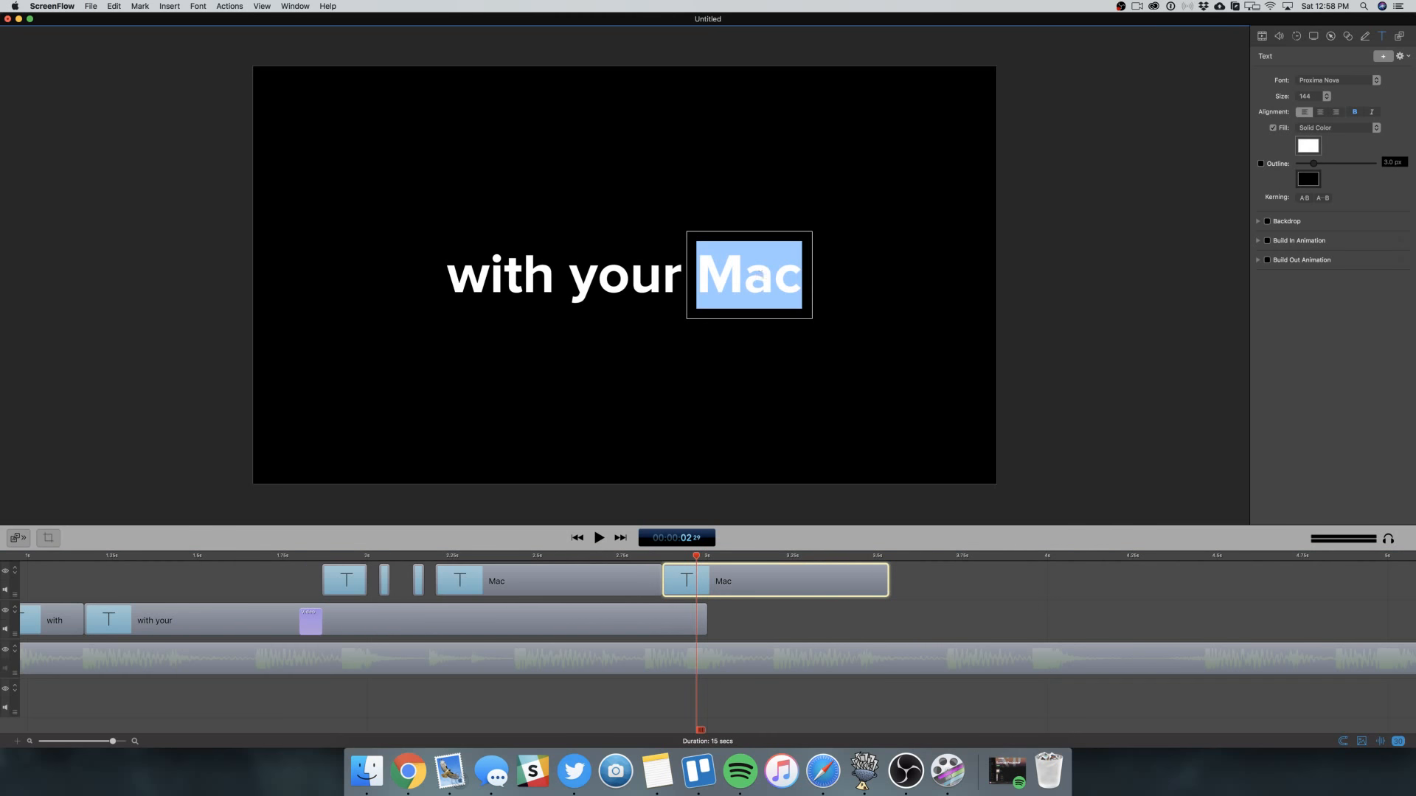
text(iPad)
click(989, 625)
click(706, 587)
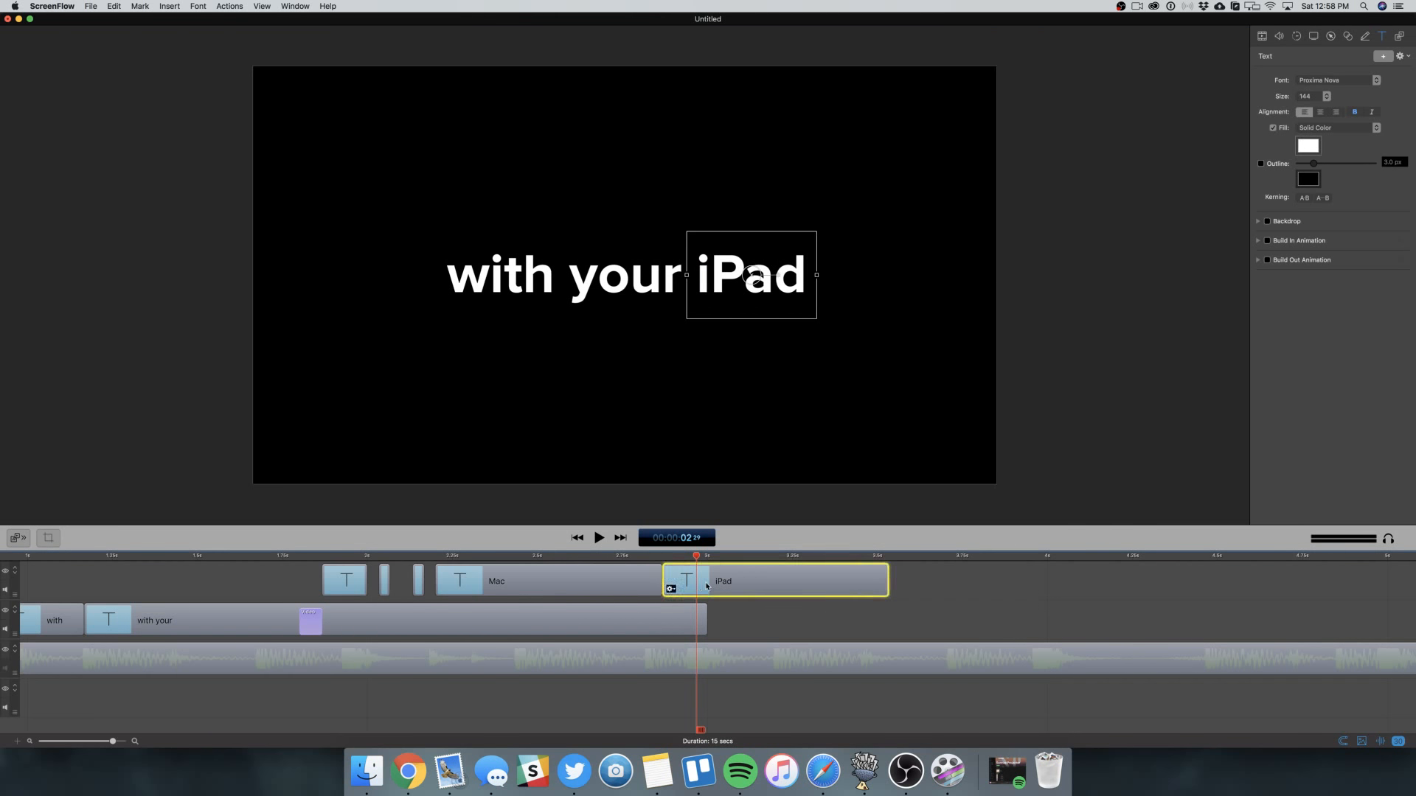
click(758, 623)
- Unmute the track with the Clap Stomp music
scroll(759, 650, left, 8)
click(6, 668)
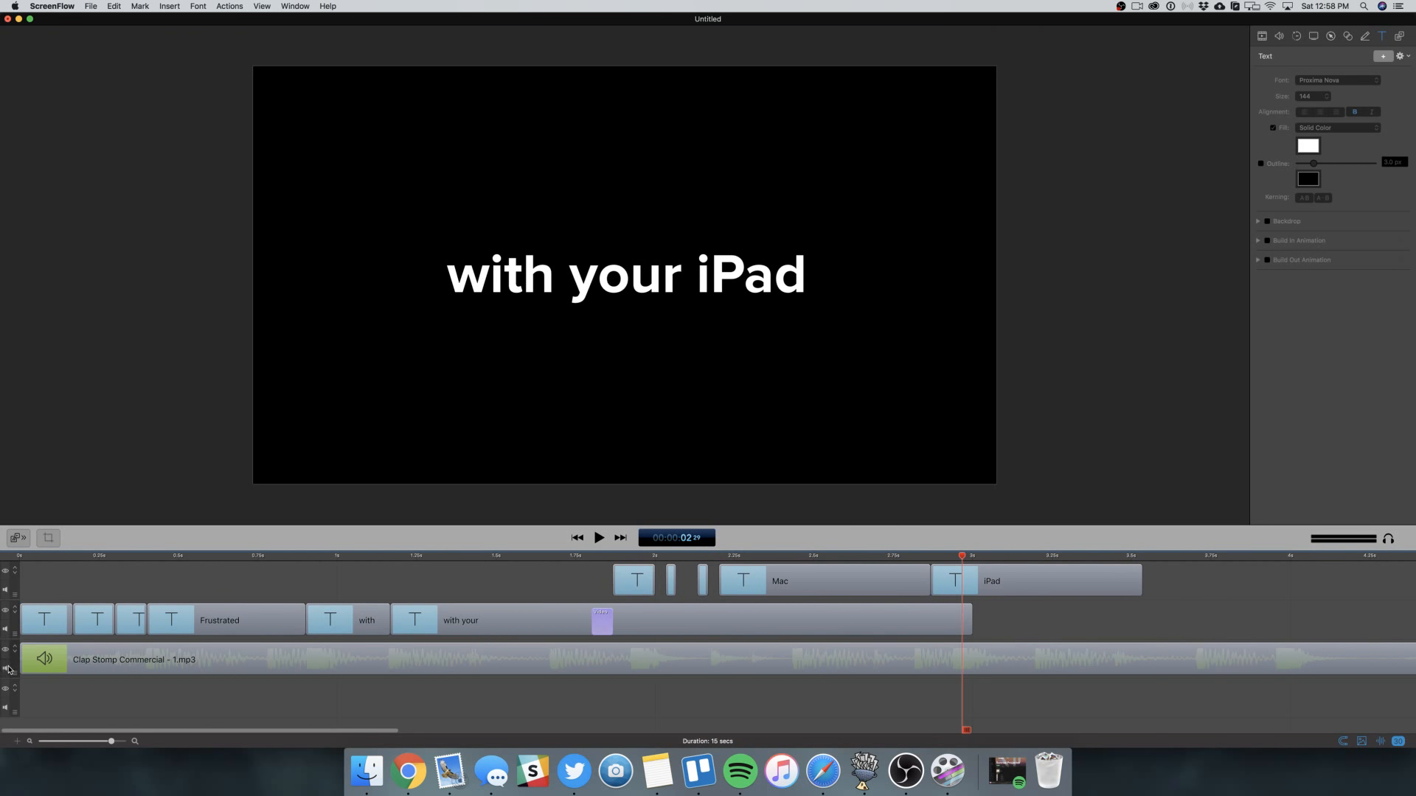
scroll(581, 582, right, 3)
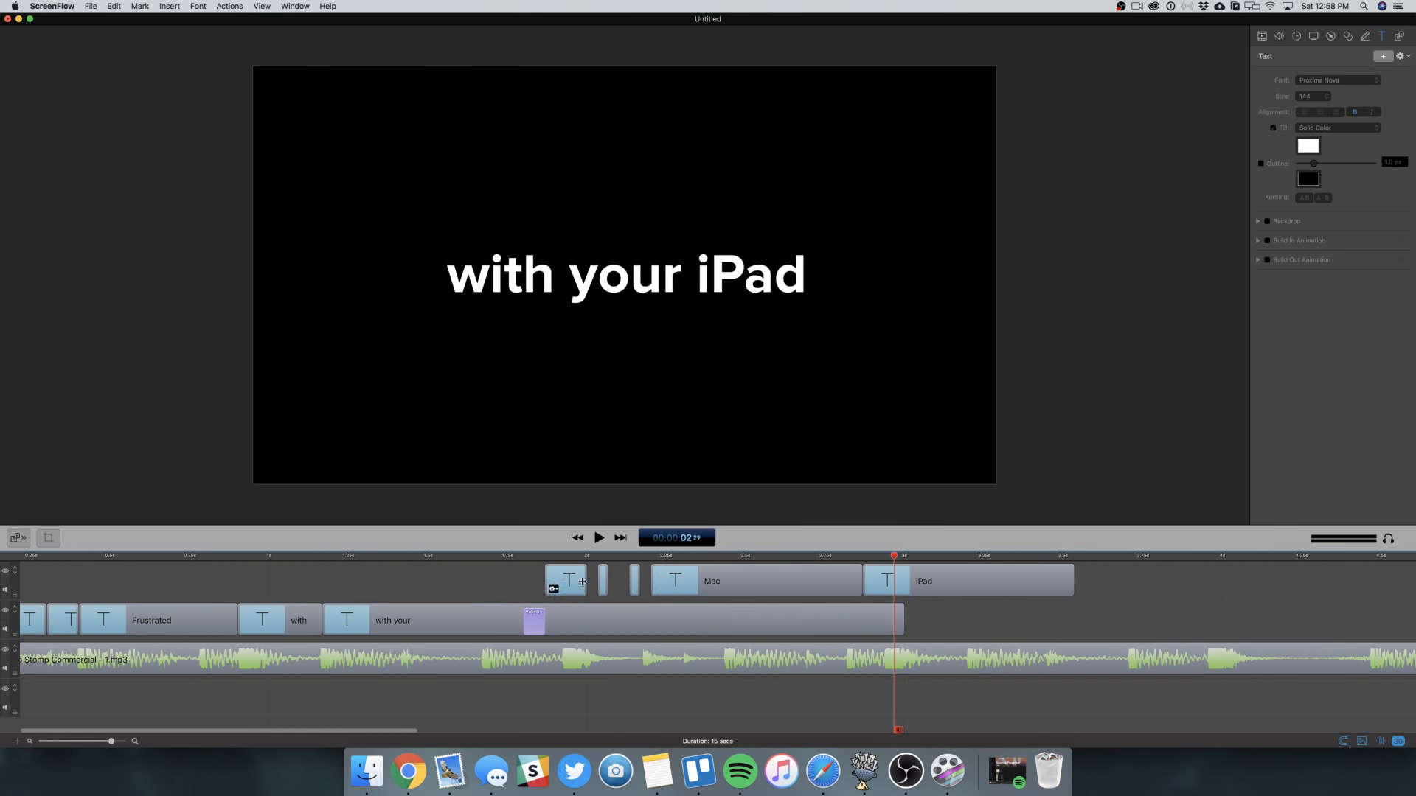
click(505, 583)
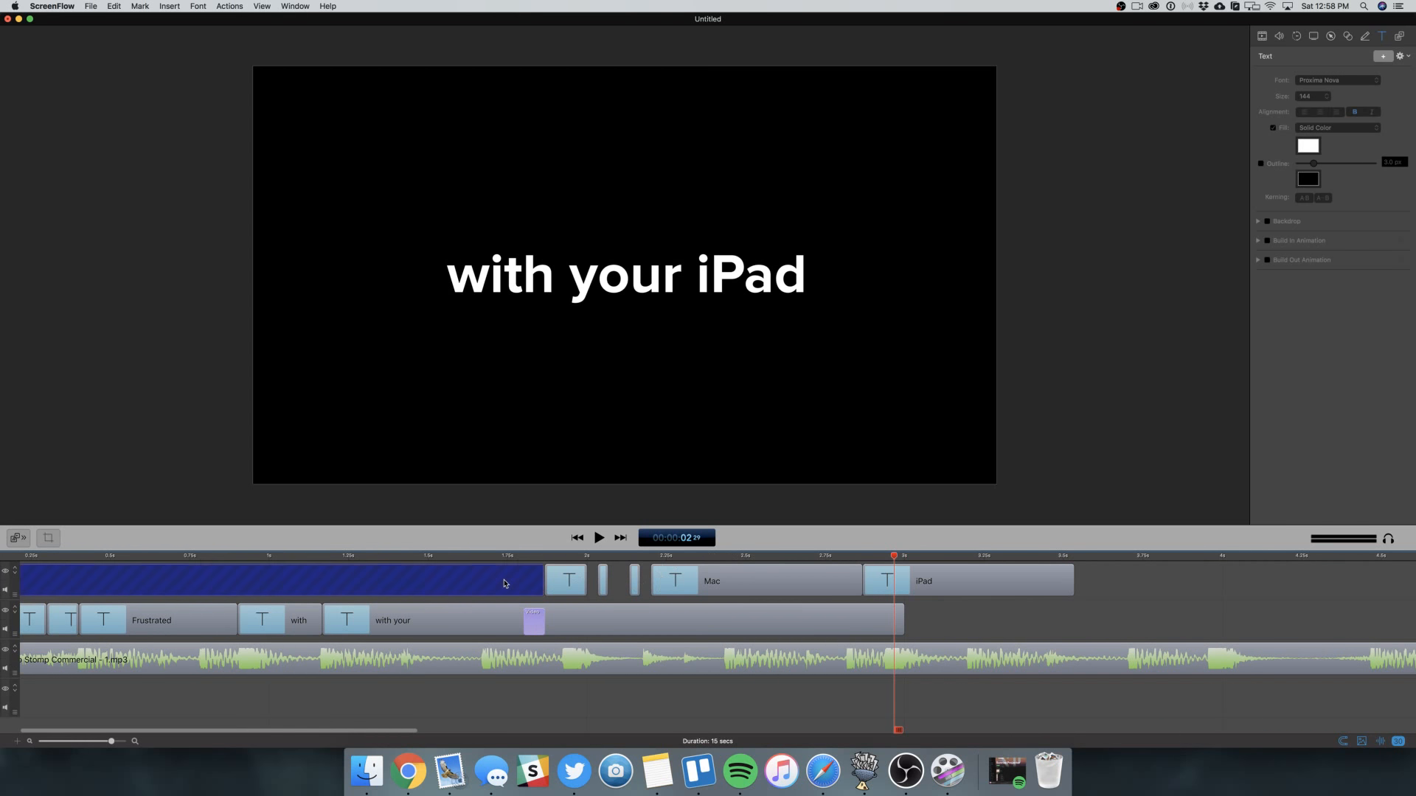
click(536, 695)
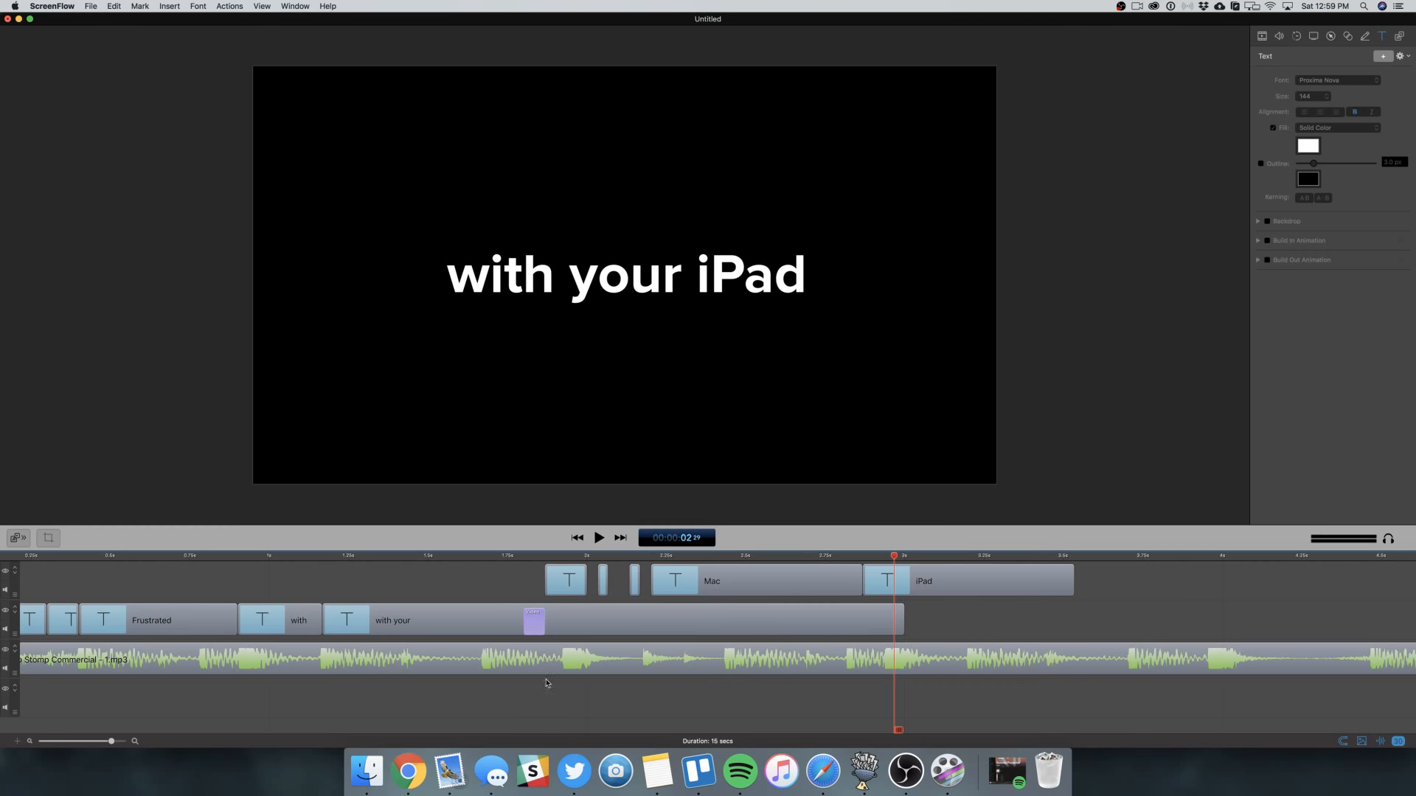
- Play the sequence with music from the start and again from about 1.4 s to check the text timing against the beats
click(599, 562)
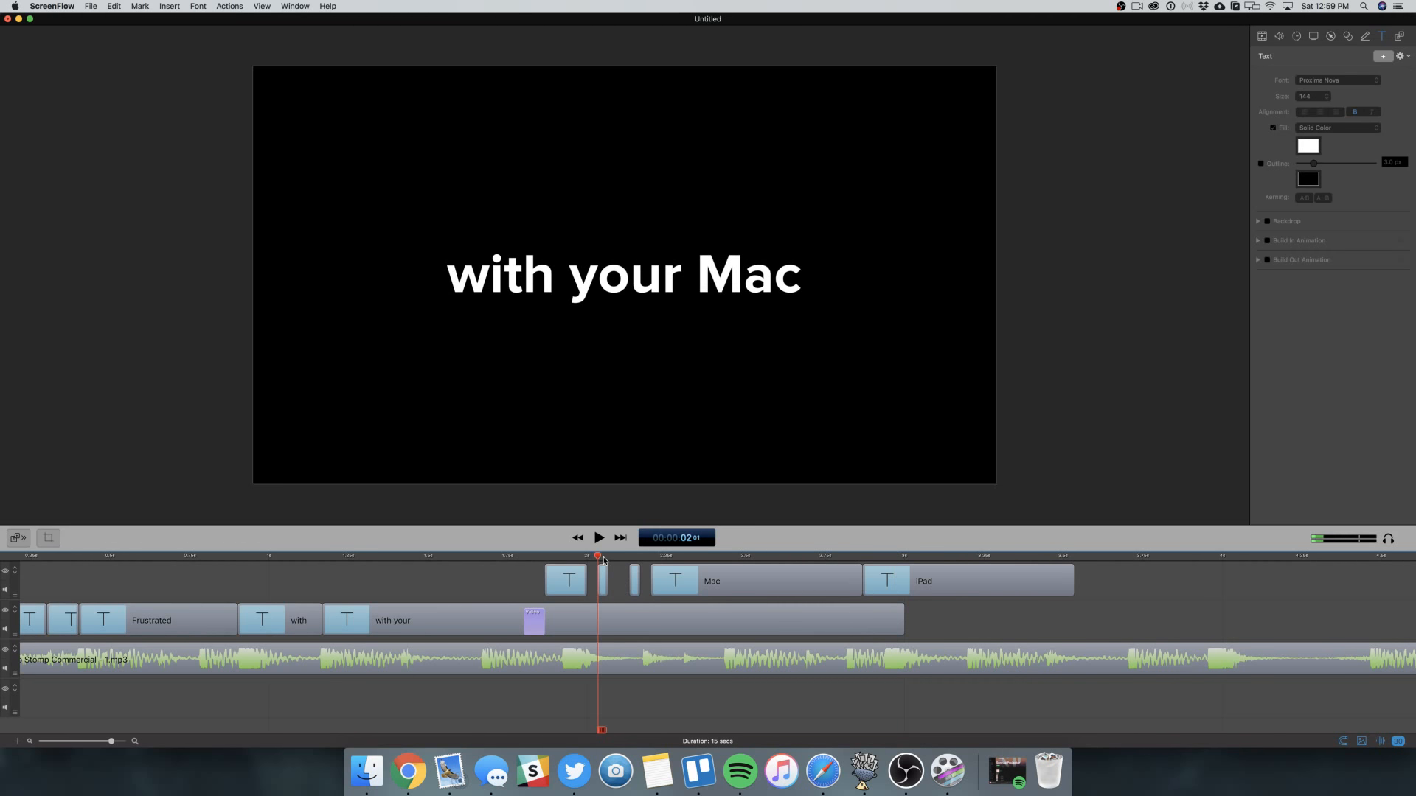
click(534, 569)
click(508, 573)
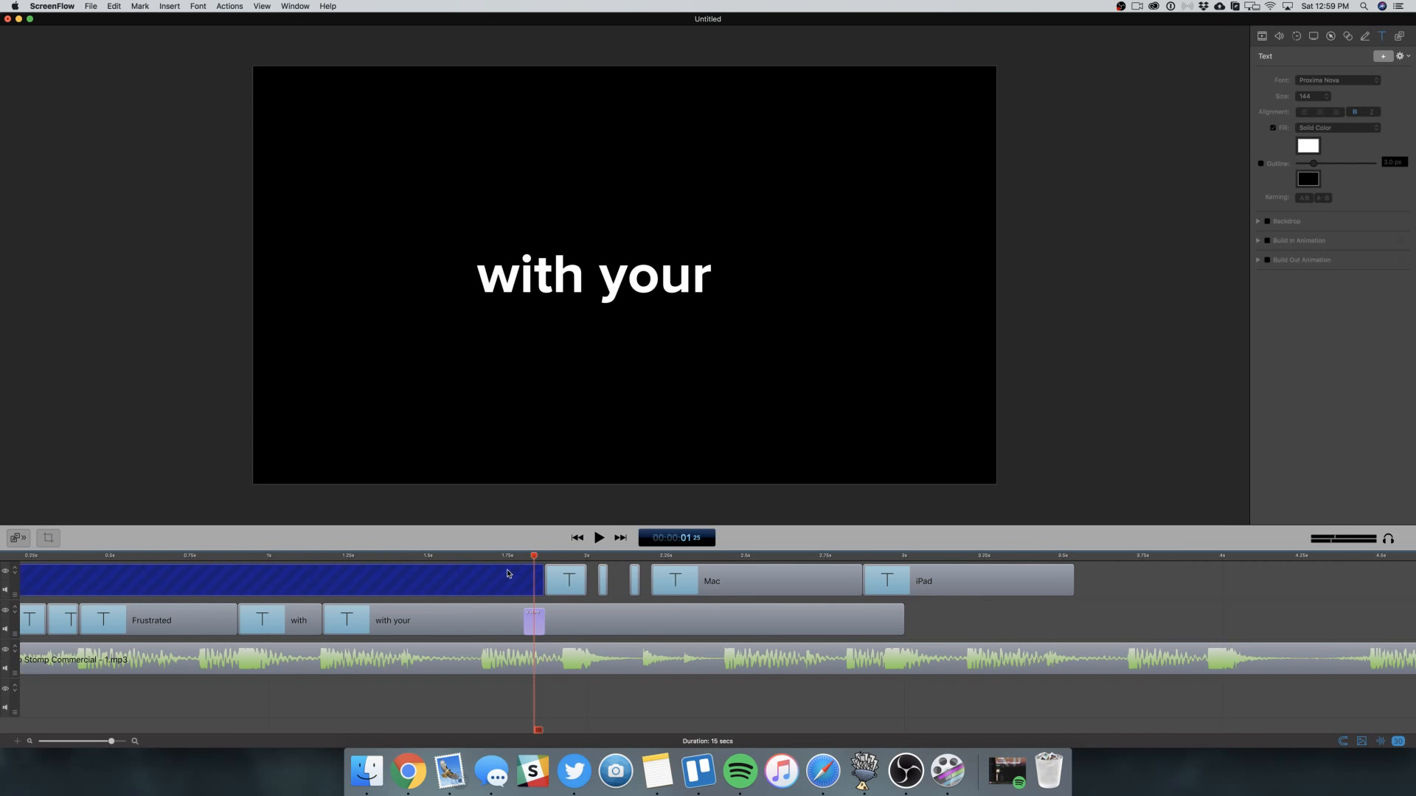
click(487, 720)
scroll(330, 628, left, 3)
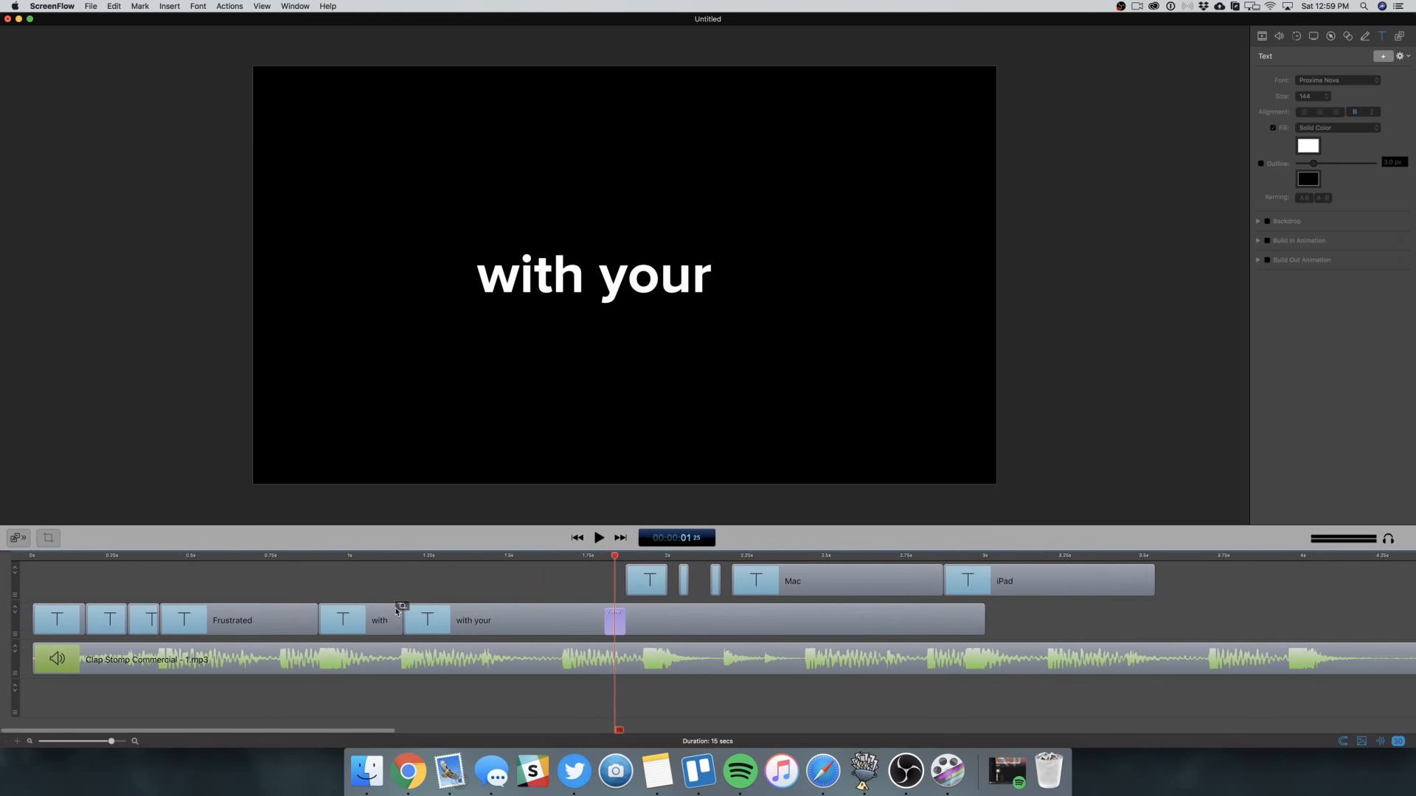
click(438, 559)
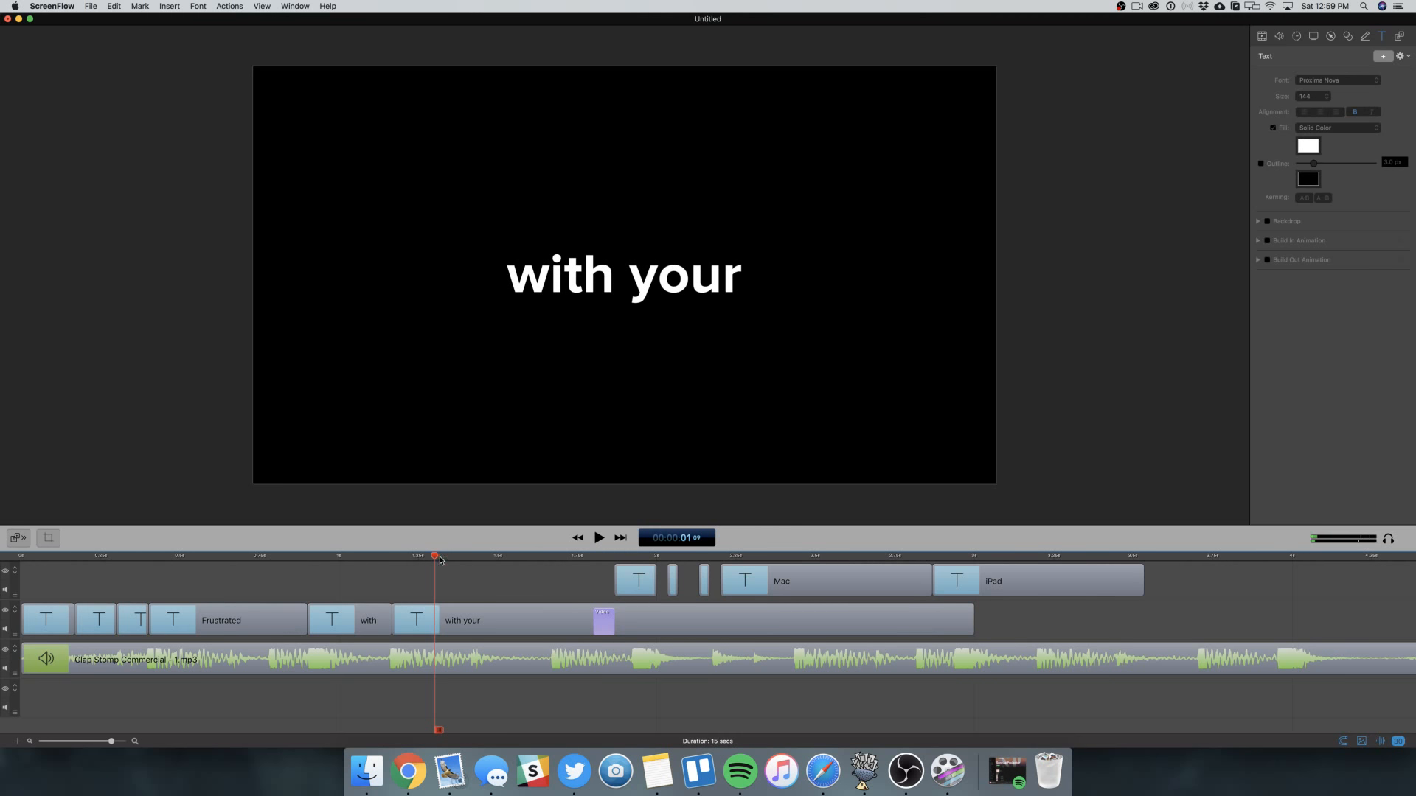
drag(438, 558, 31, 639)
key(space)
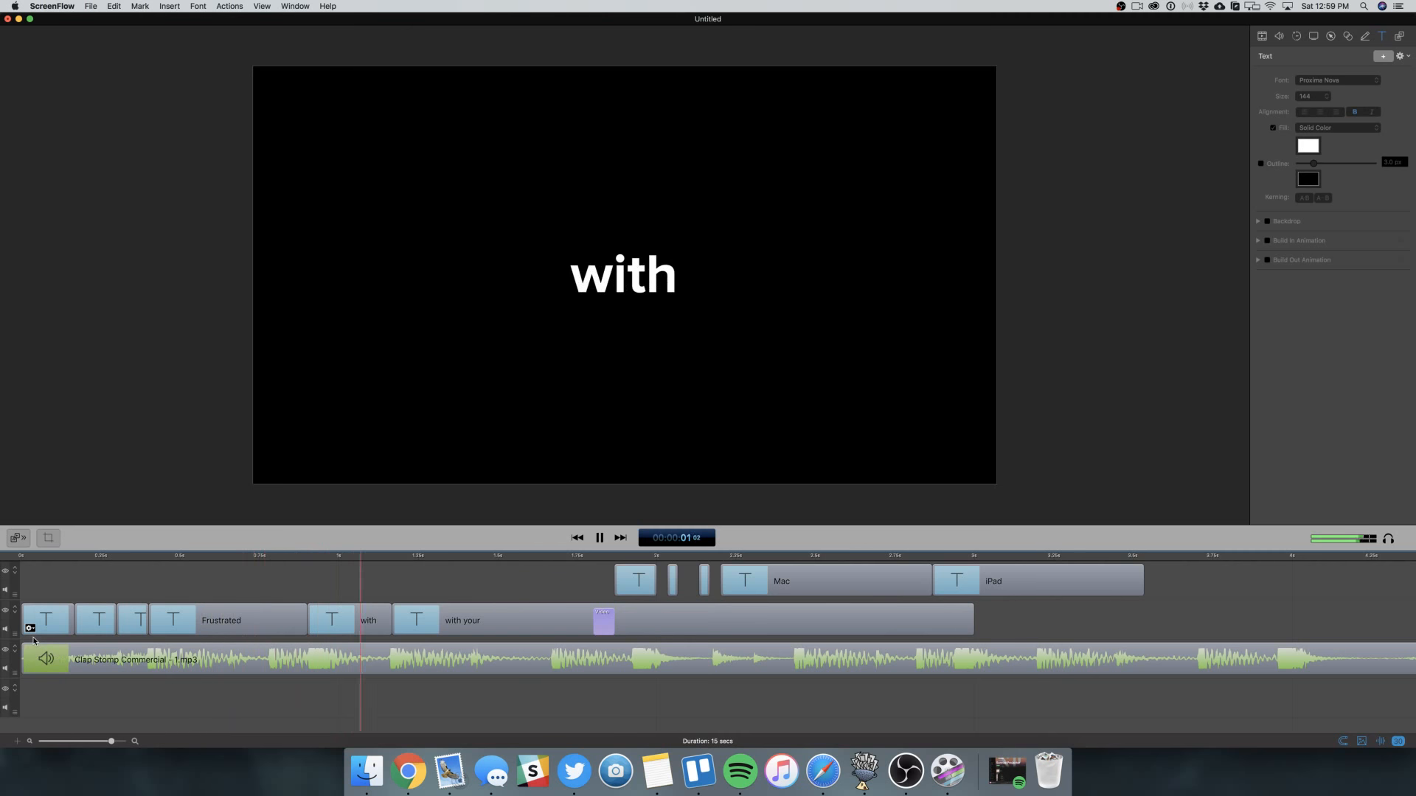
key(space)
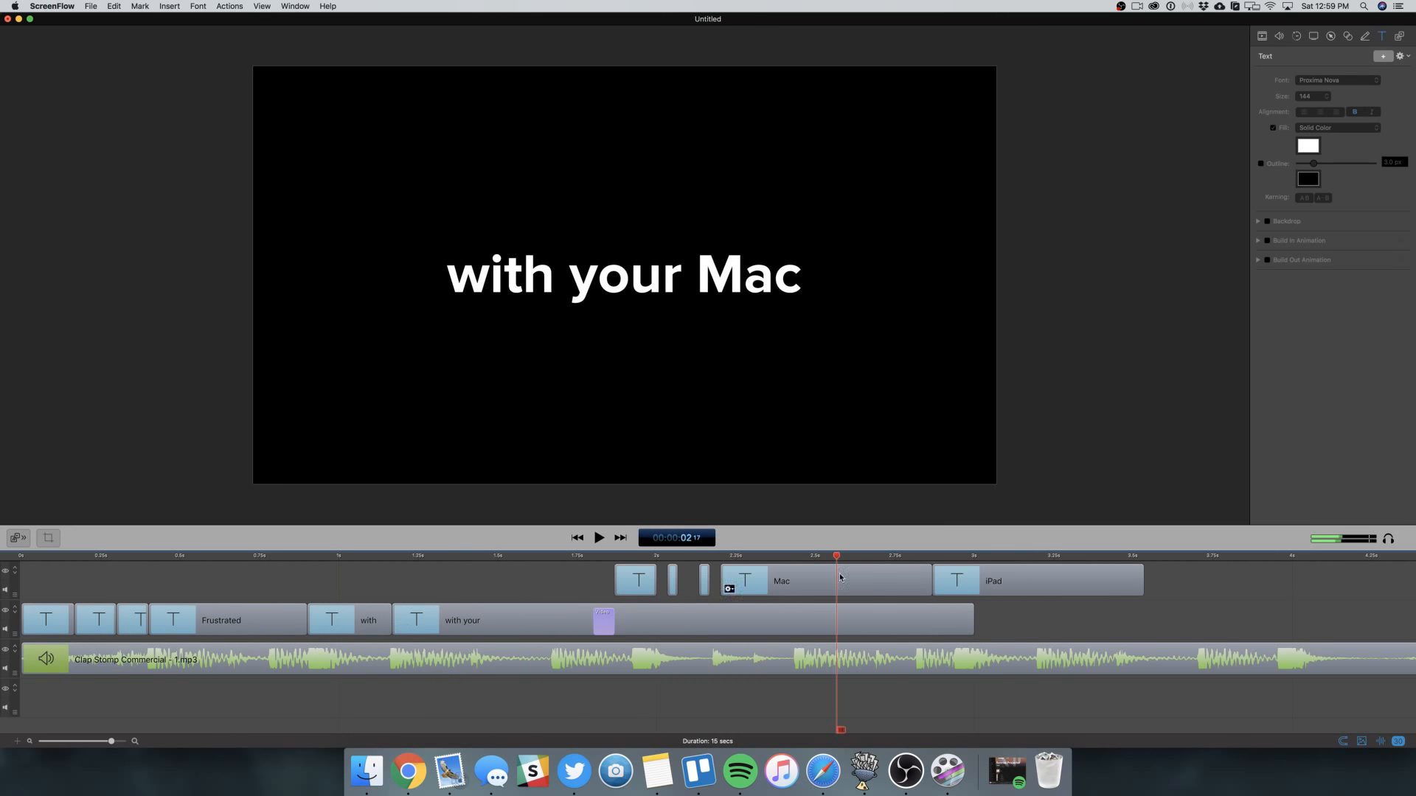
scroll(674, 604, right, 2)
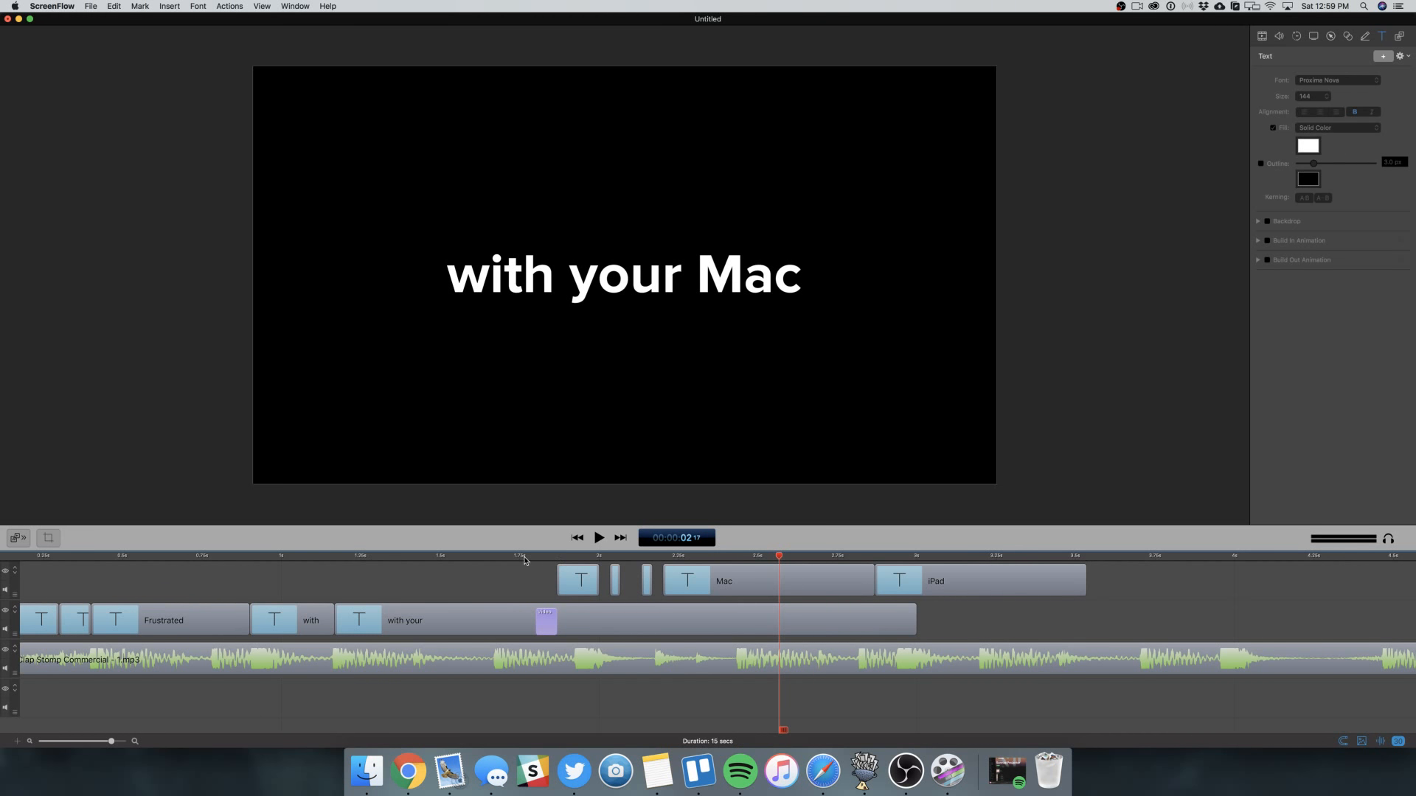
drag(525, 560, 410, 565)
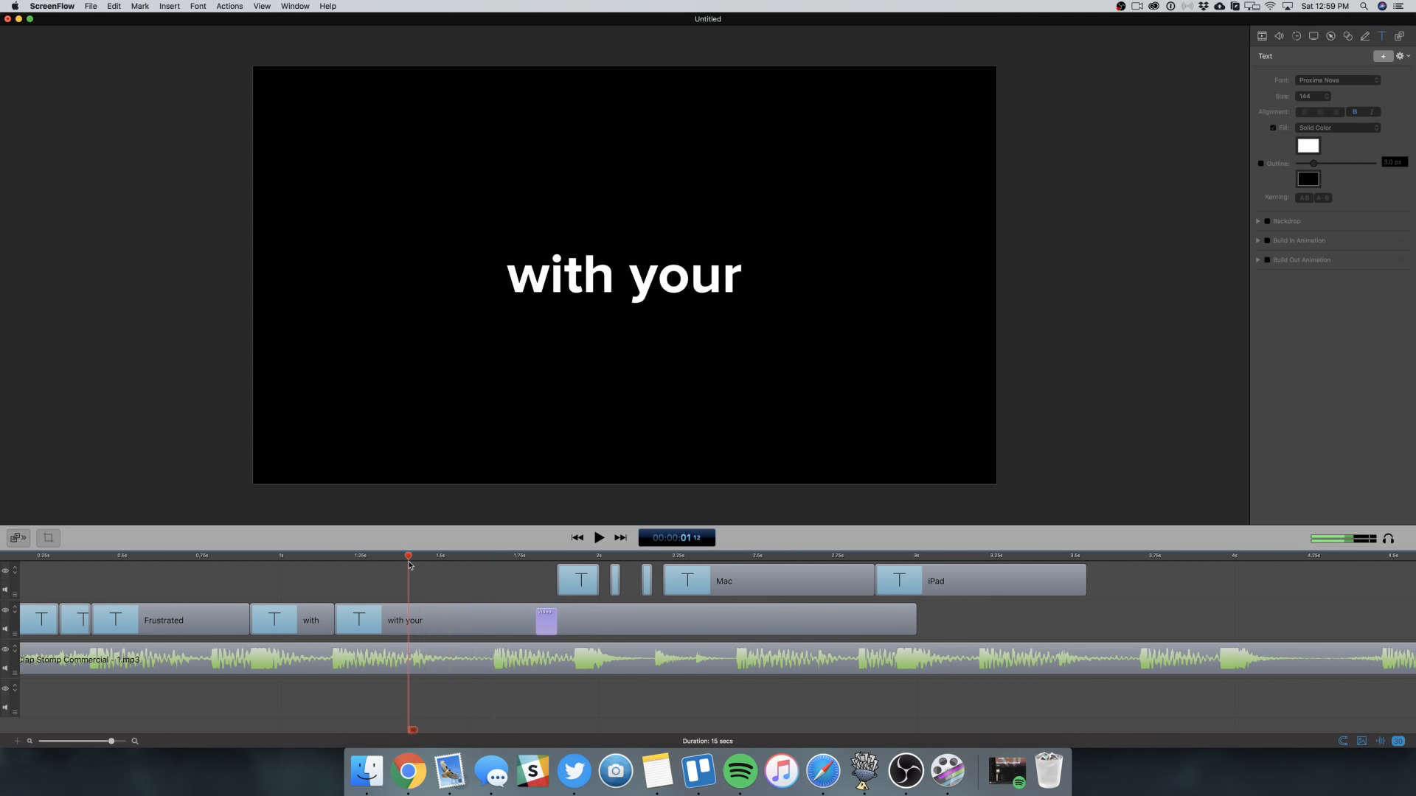
key(space)
key(space)
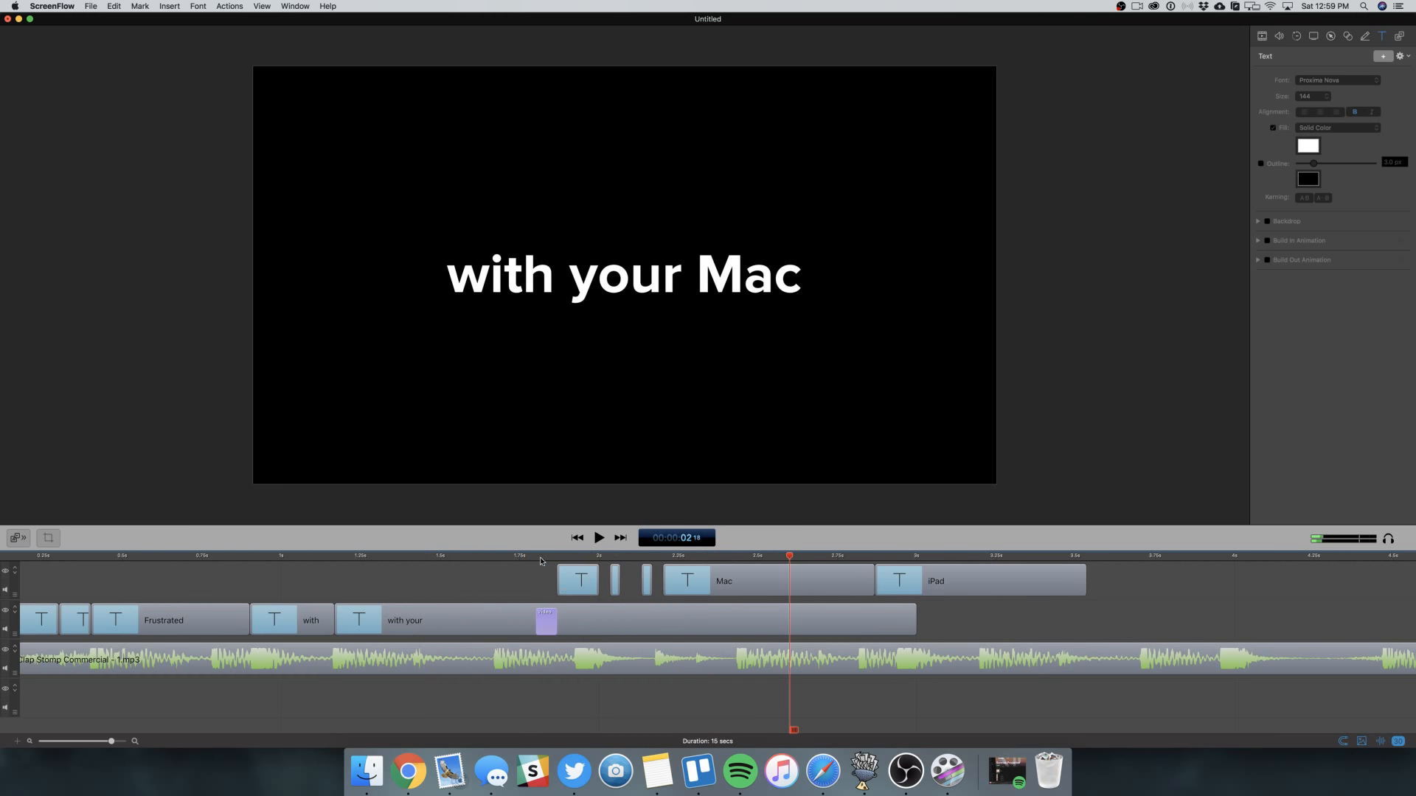
- Play back the "with your Mac" title section to check how the text clips line up with the music
drag(557, 560, 389, 575)
key(space)
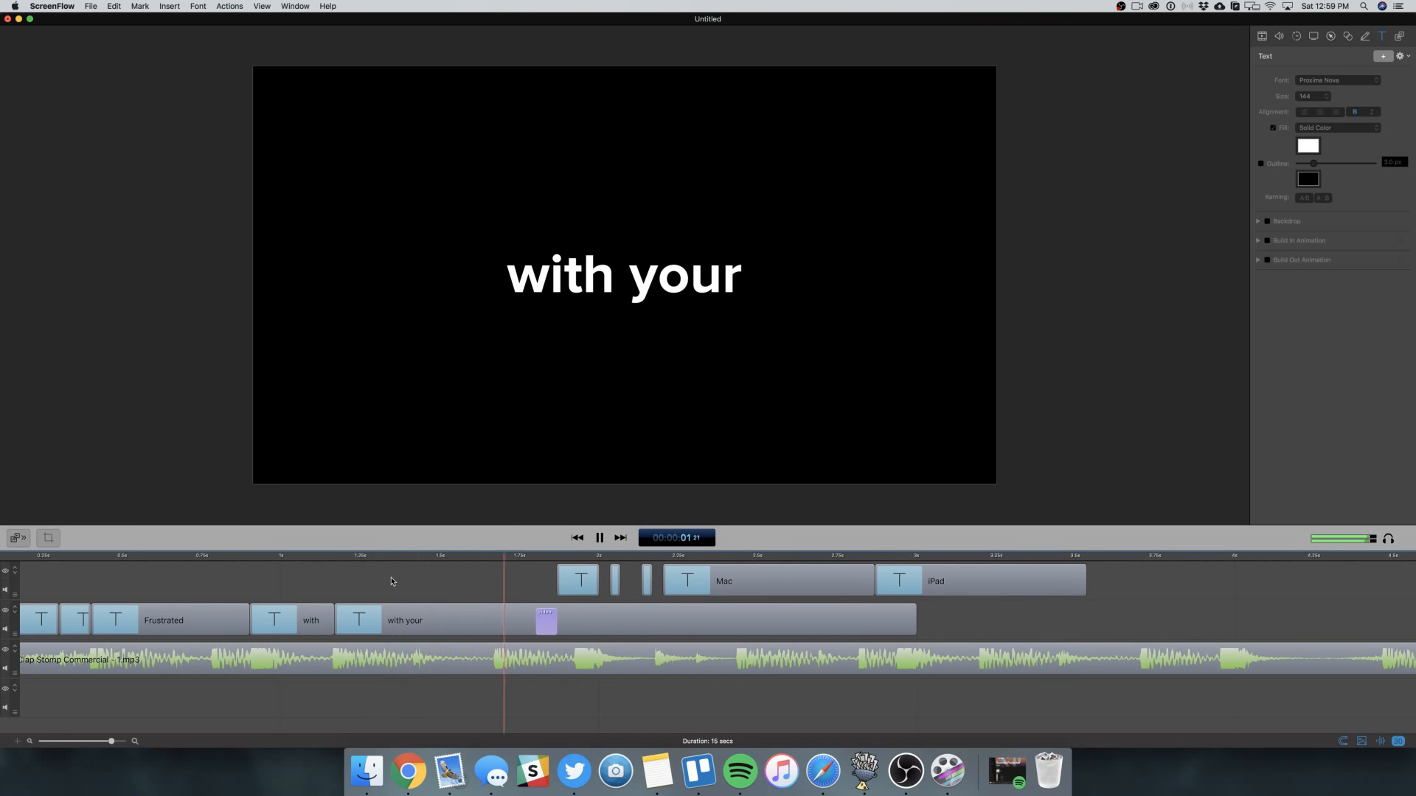
key(space)
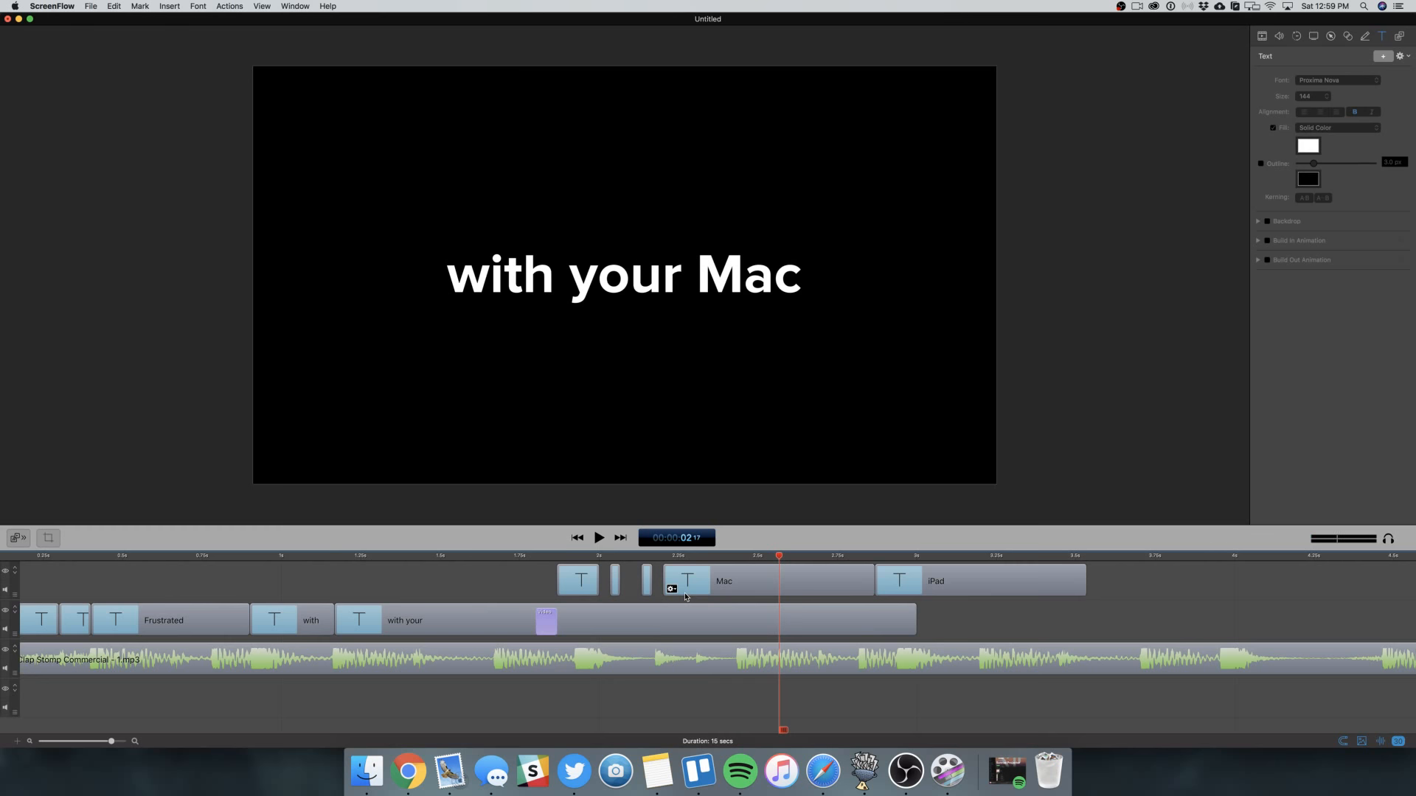
click(499, 588)
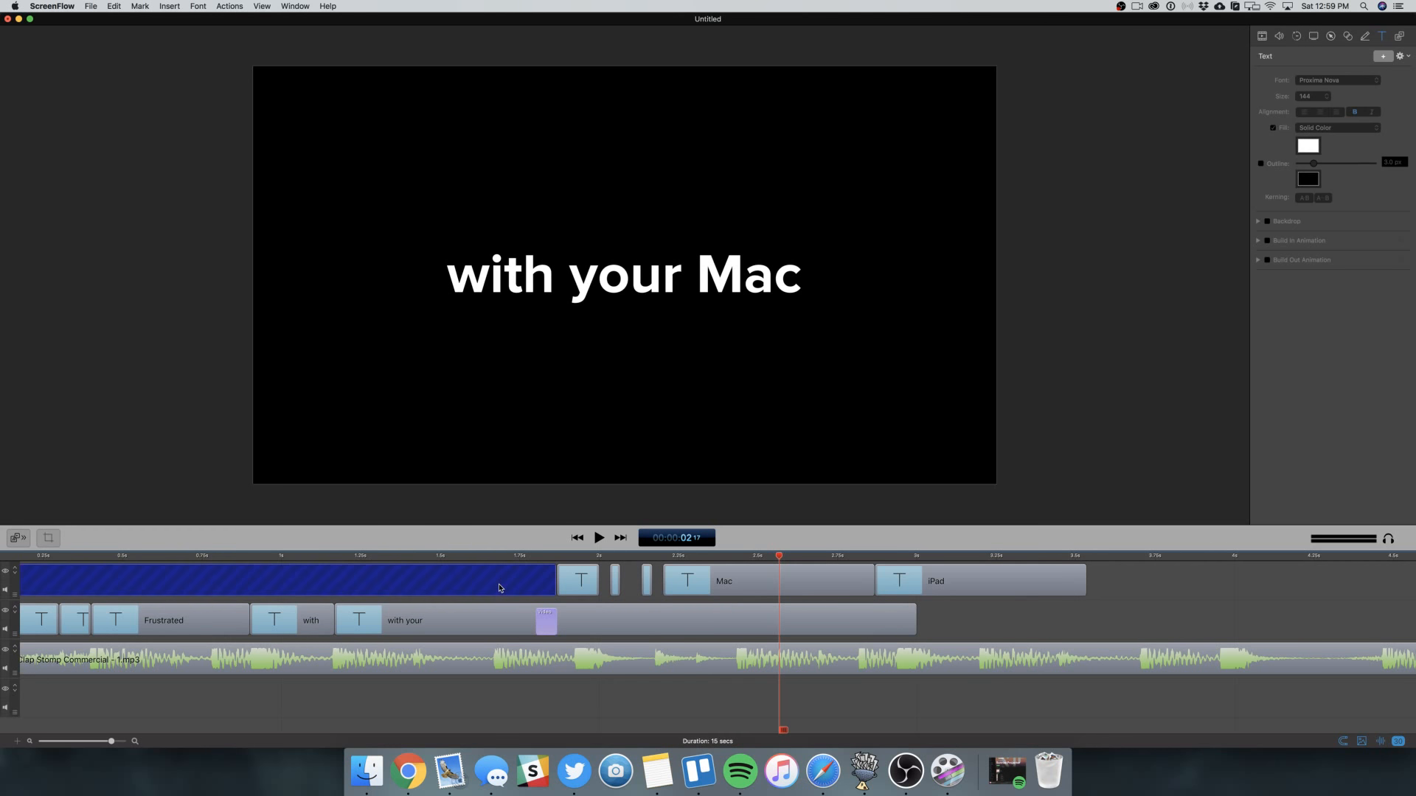
click(638, 702)
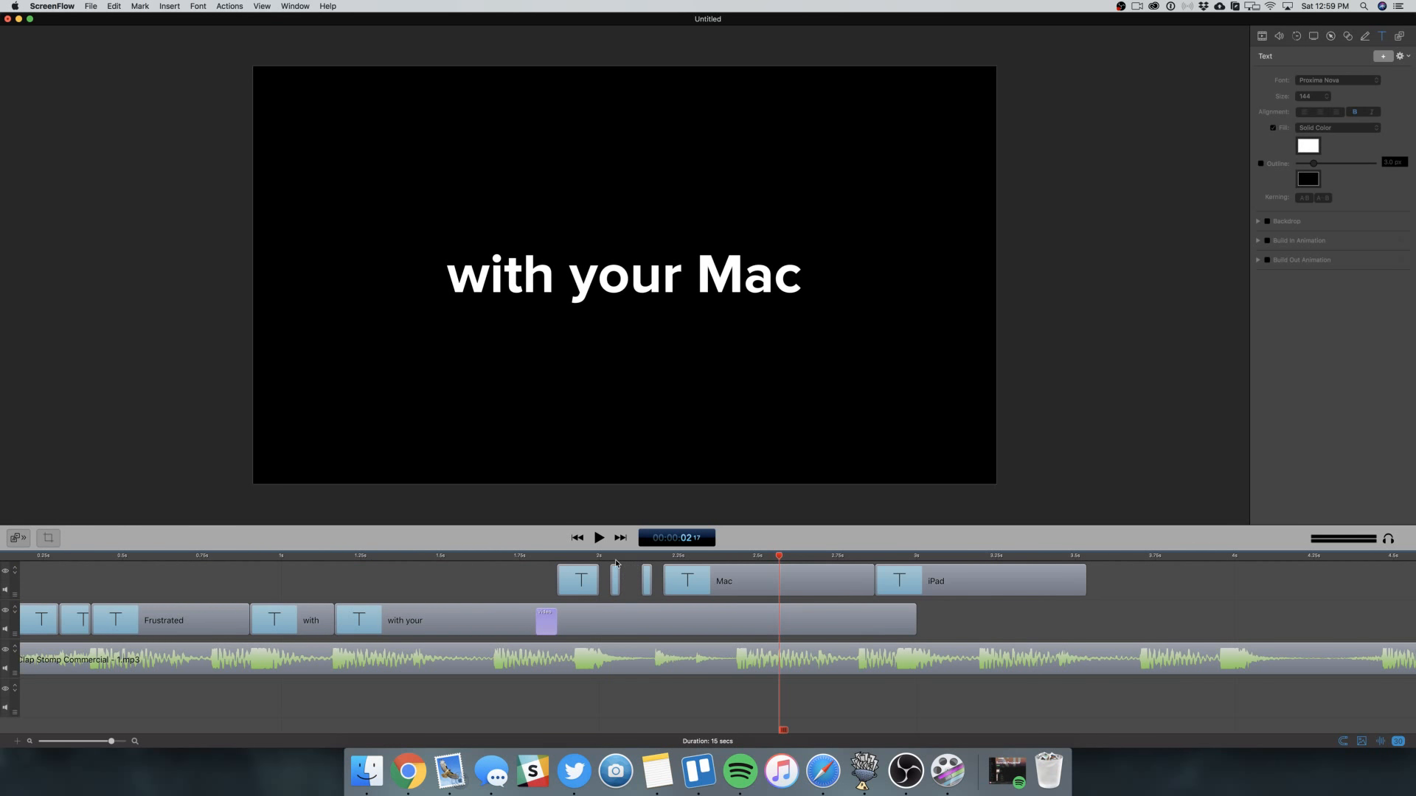
click(642, 557)
drag(643, 562, 609, 566)
- Extend the "with your" text clip past the end of the iPad clip, to about 3.7 s, and play the section back
scroll(1038, 617, right, 3)
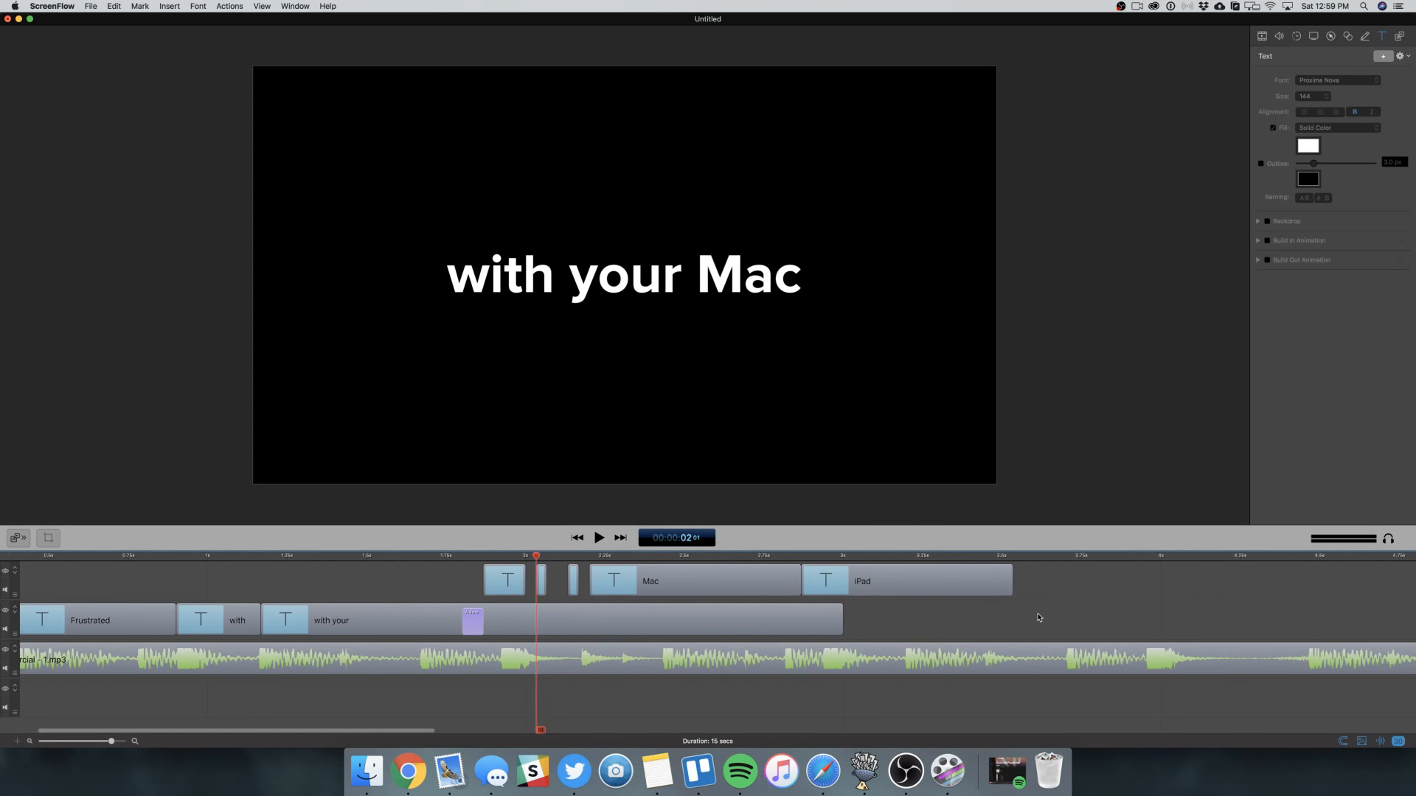
drag(843, 619, 1066, 619)
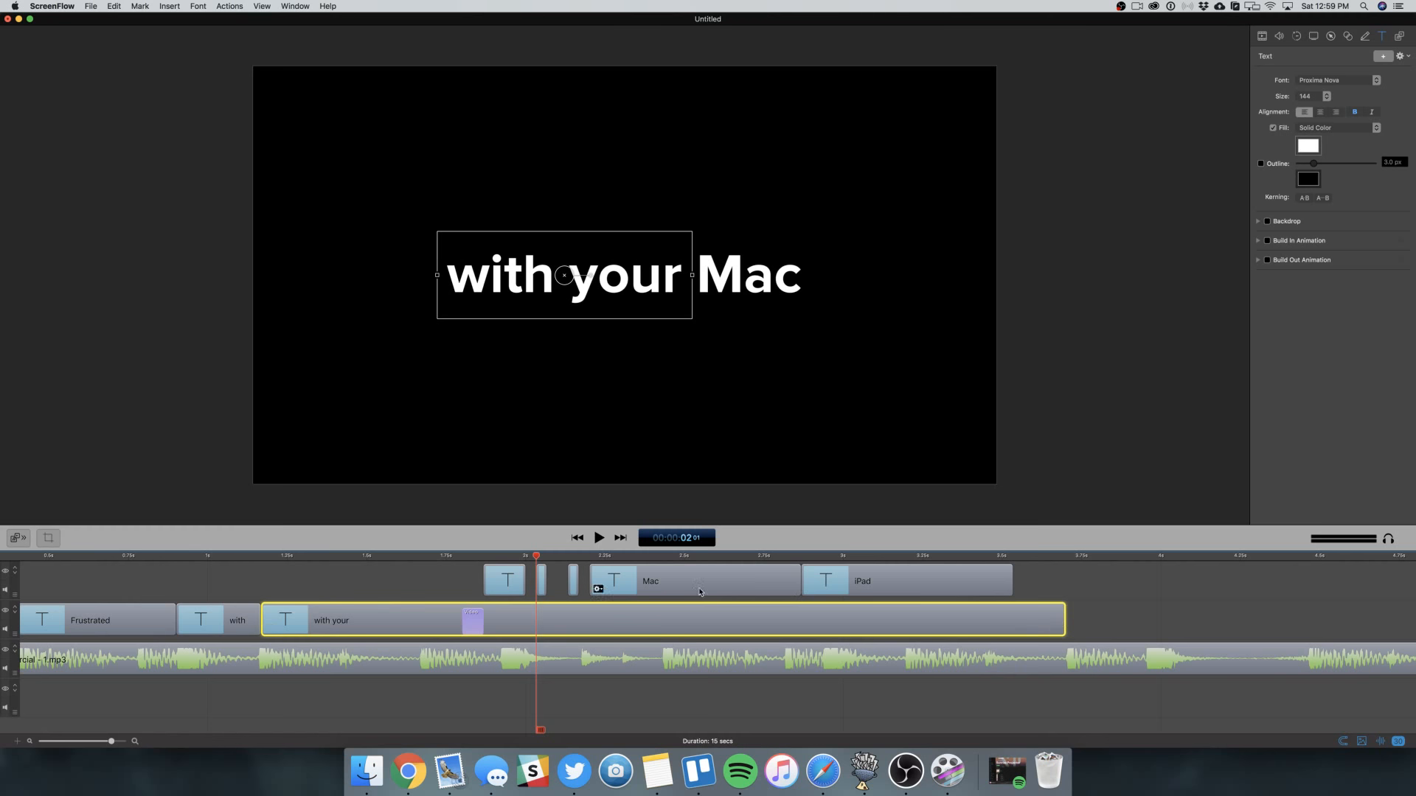
click(205, 579)
key(space)
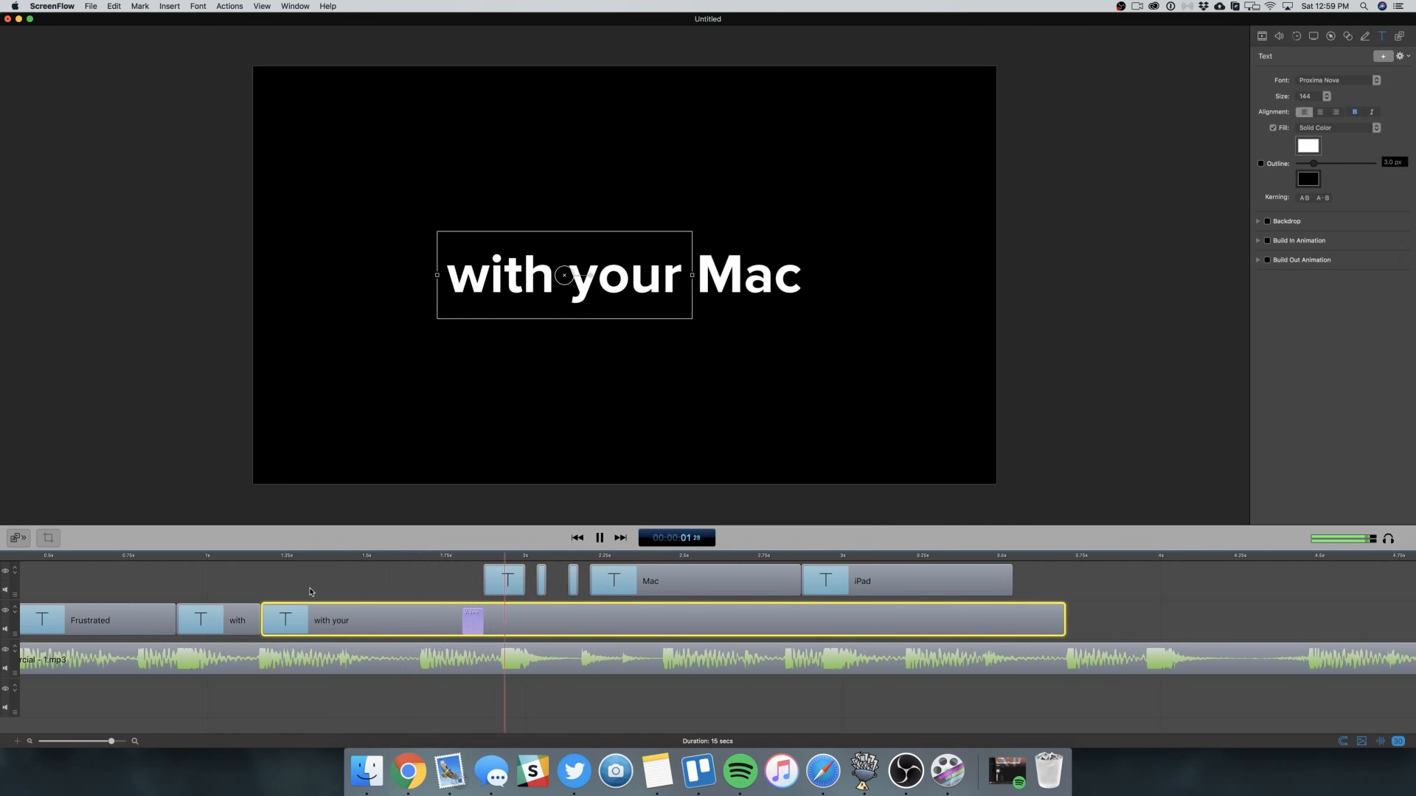
click(420, 586)
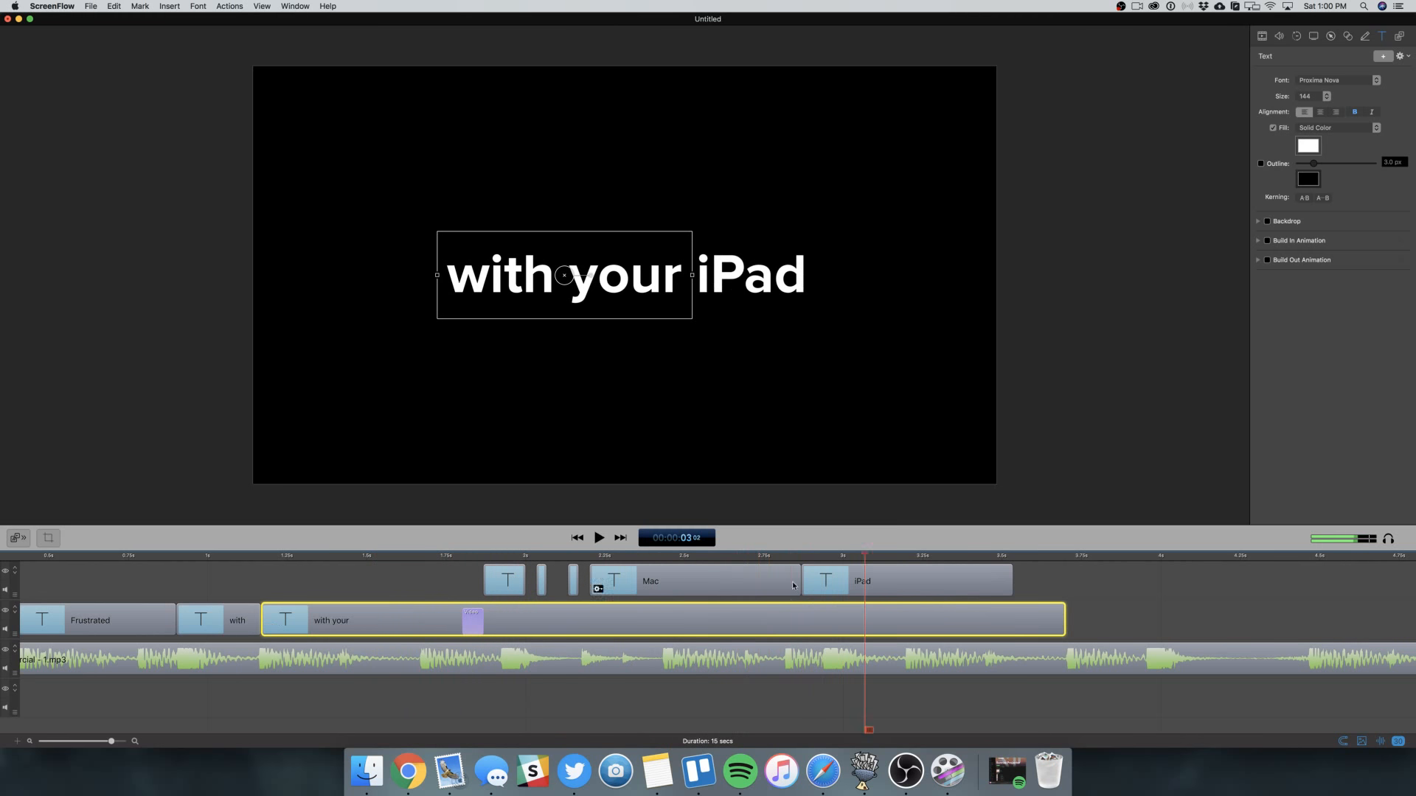
- Move the cut between the Mac and iPad text clips two frames later, to 02;28, on the music beat
click(799, 559)
key(Right)
key(Right)
click(826, 581)
scroll(824, 582, right, 5)
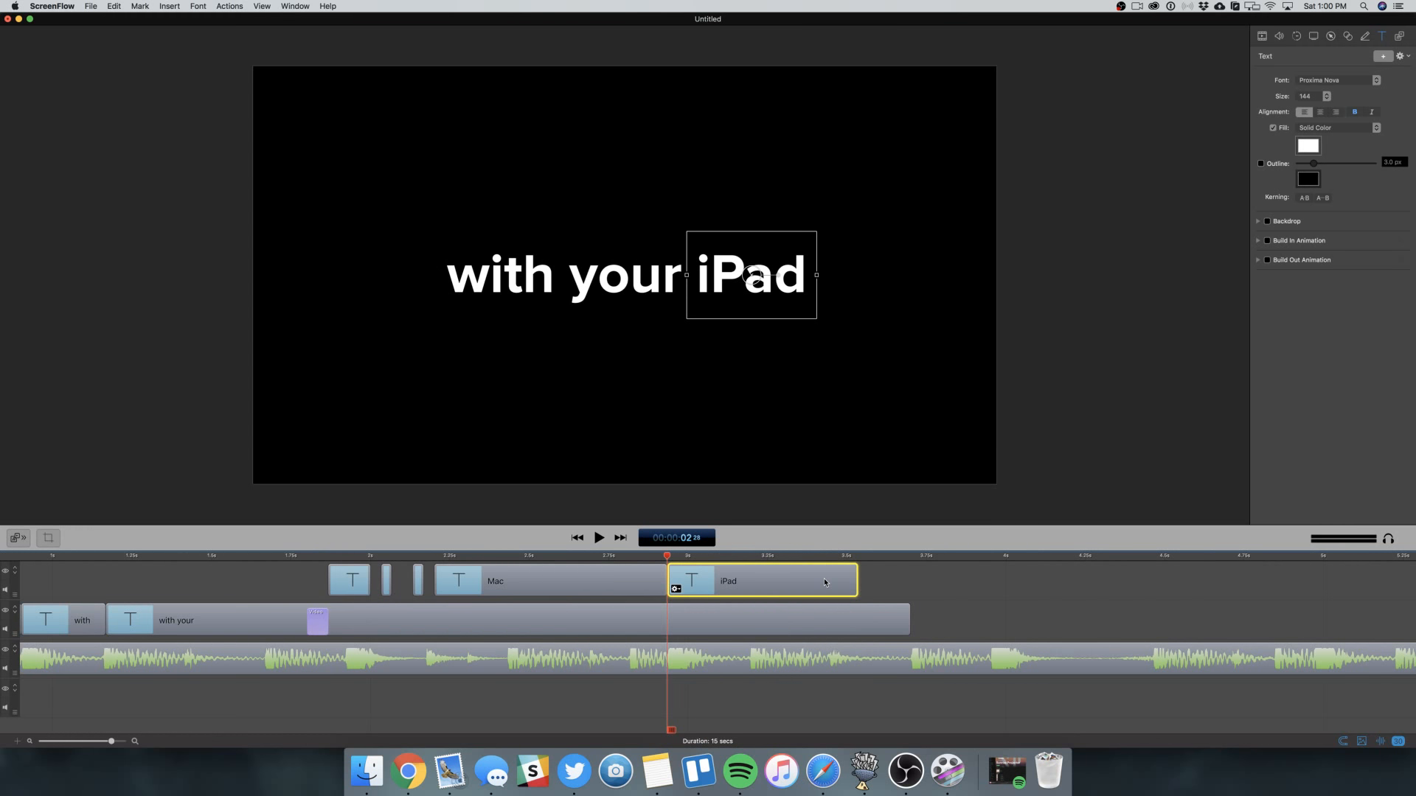
- Trim the iPad text clip to end at 03;06 and paste a copy of it directly after
click(742, 556)
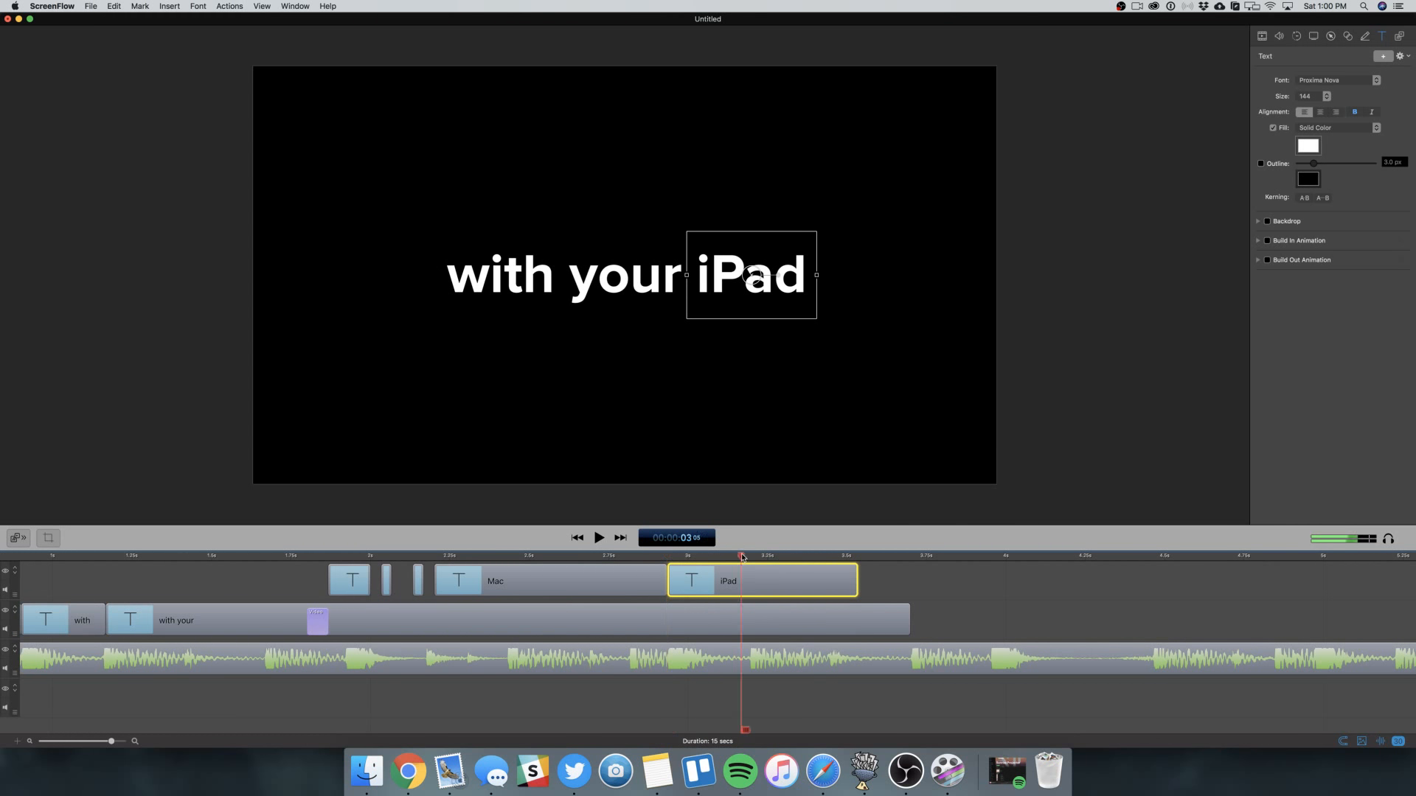
drag(855, 581, 753, 587)
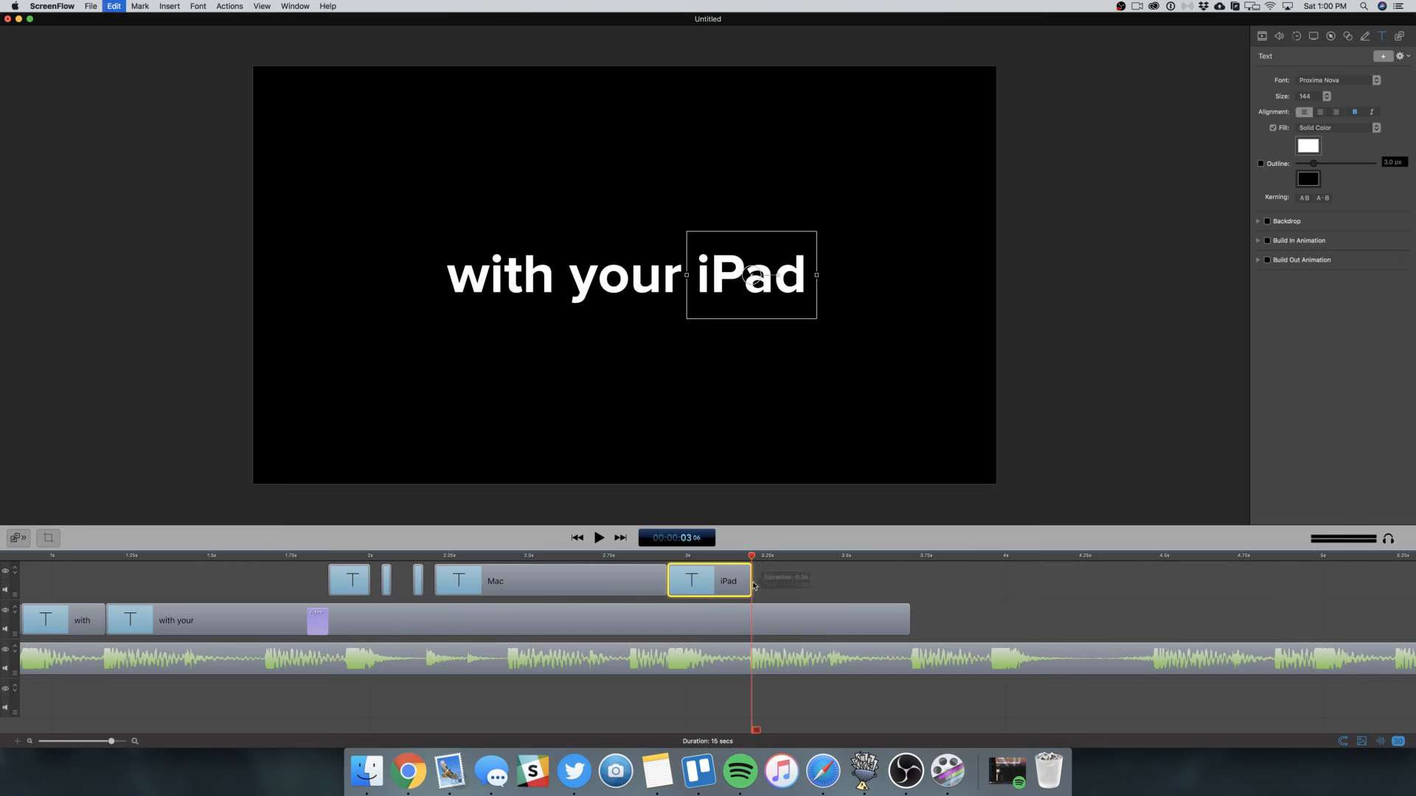
key(super+v)
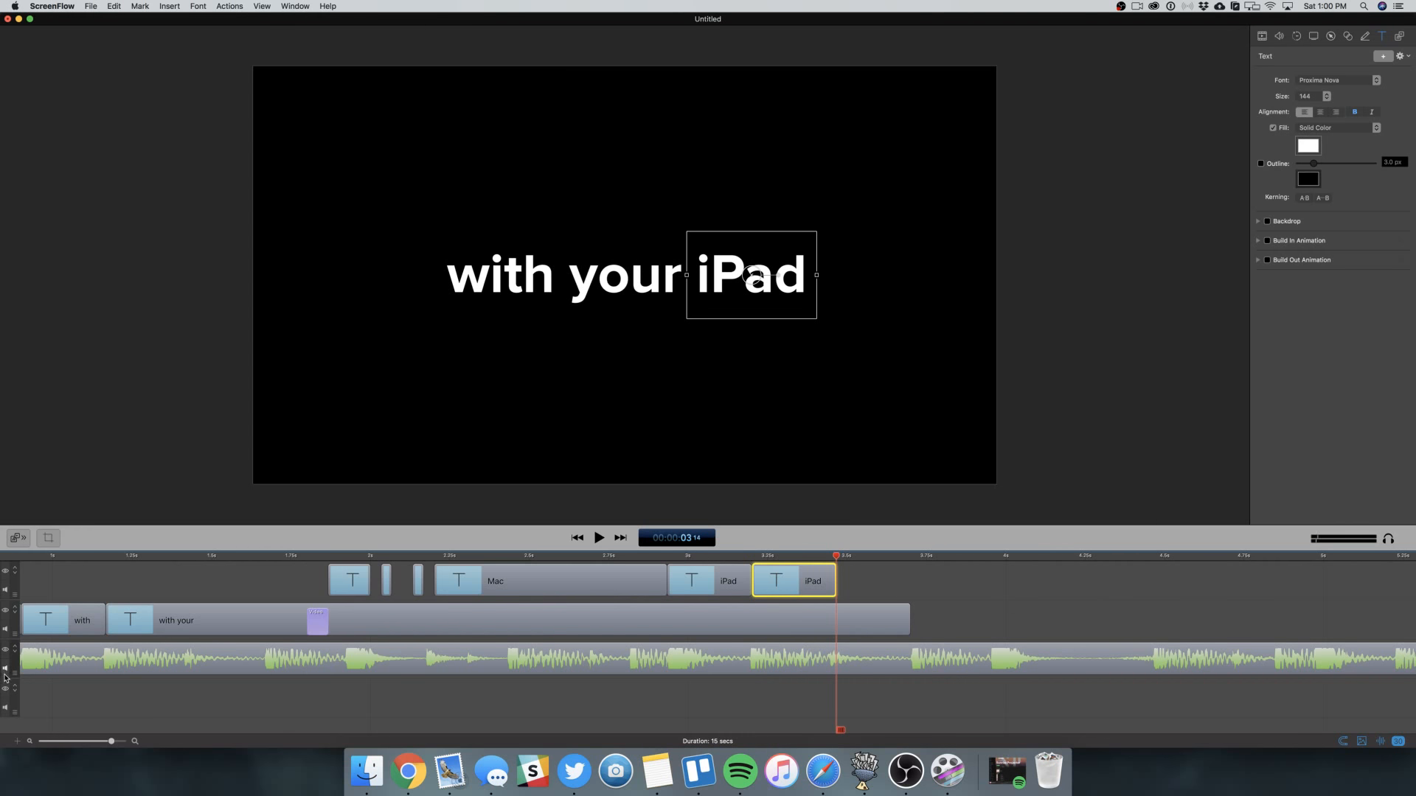
- Increase the height of the music track and change the copied iPad text clip to read "iPhone"
click(15, 647)
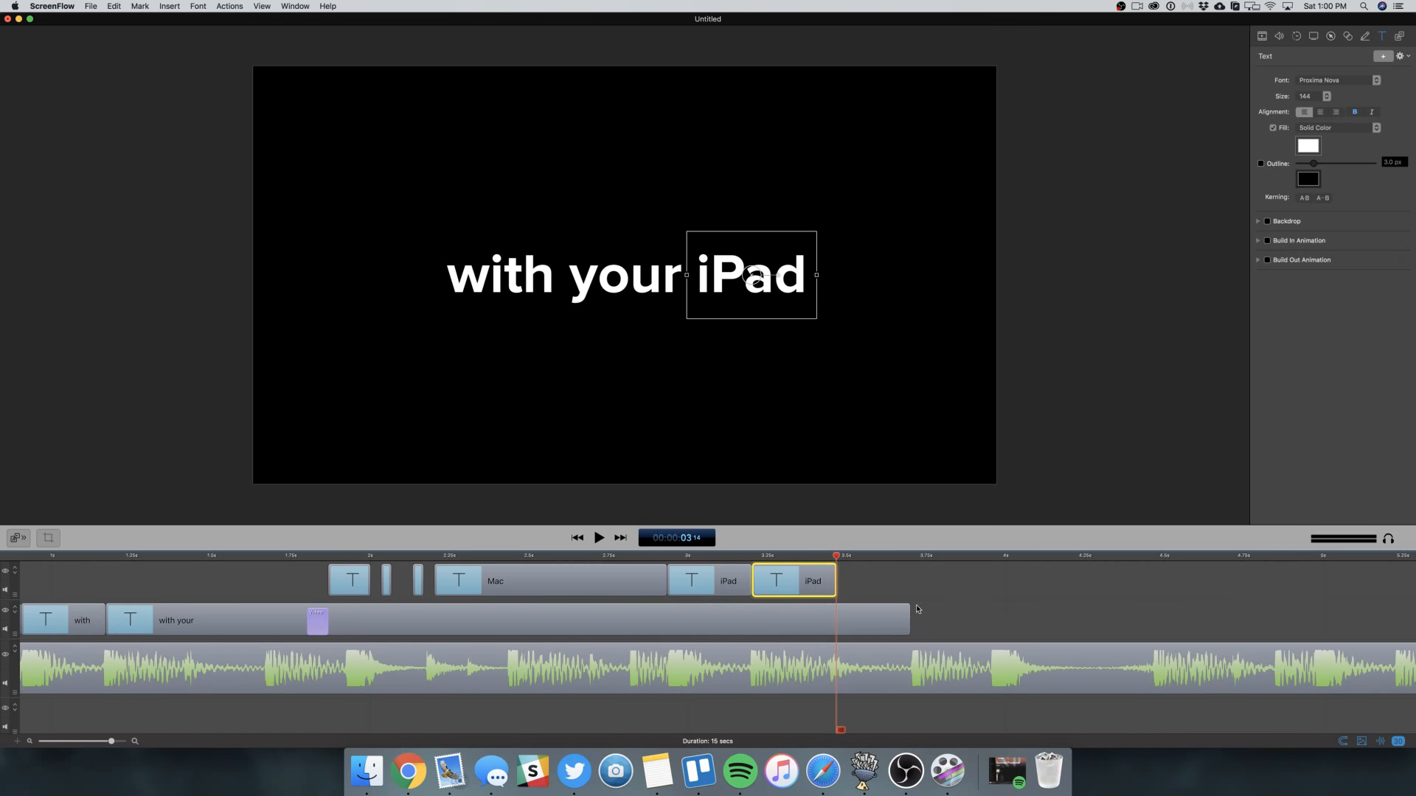
click(869, 594)
click(760, 587)
double_click(799, 273)
drag(800, 272, 710, 272)
text(Phone)
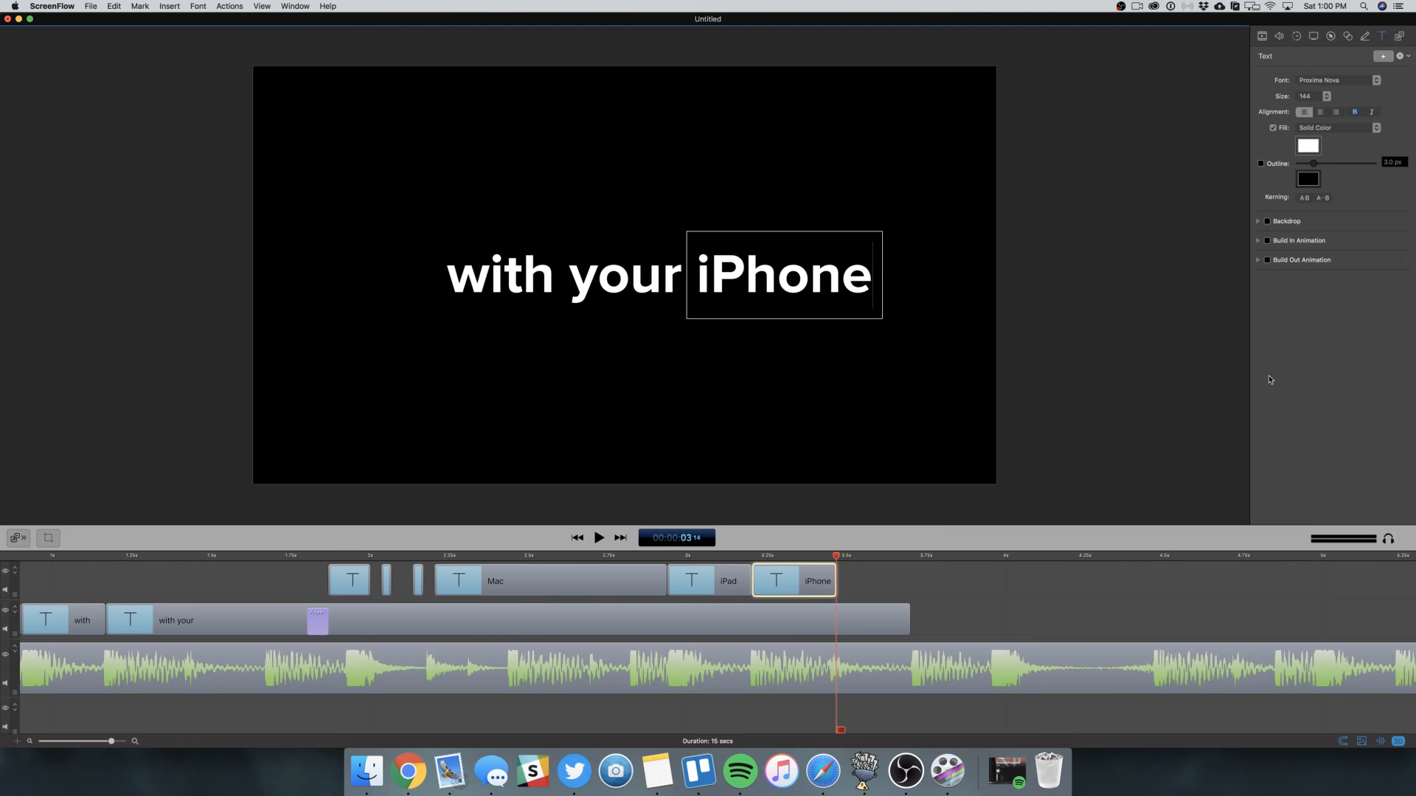
click(1164, 404)
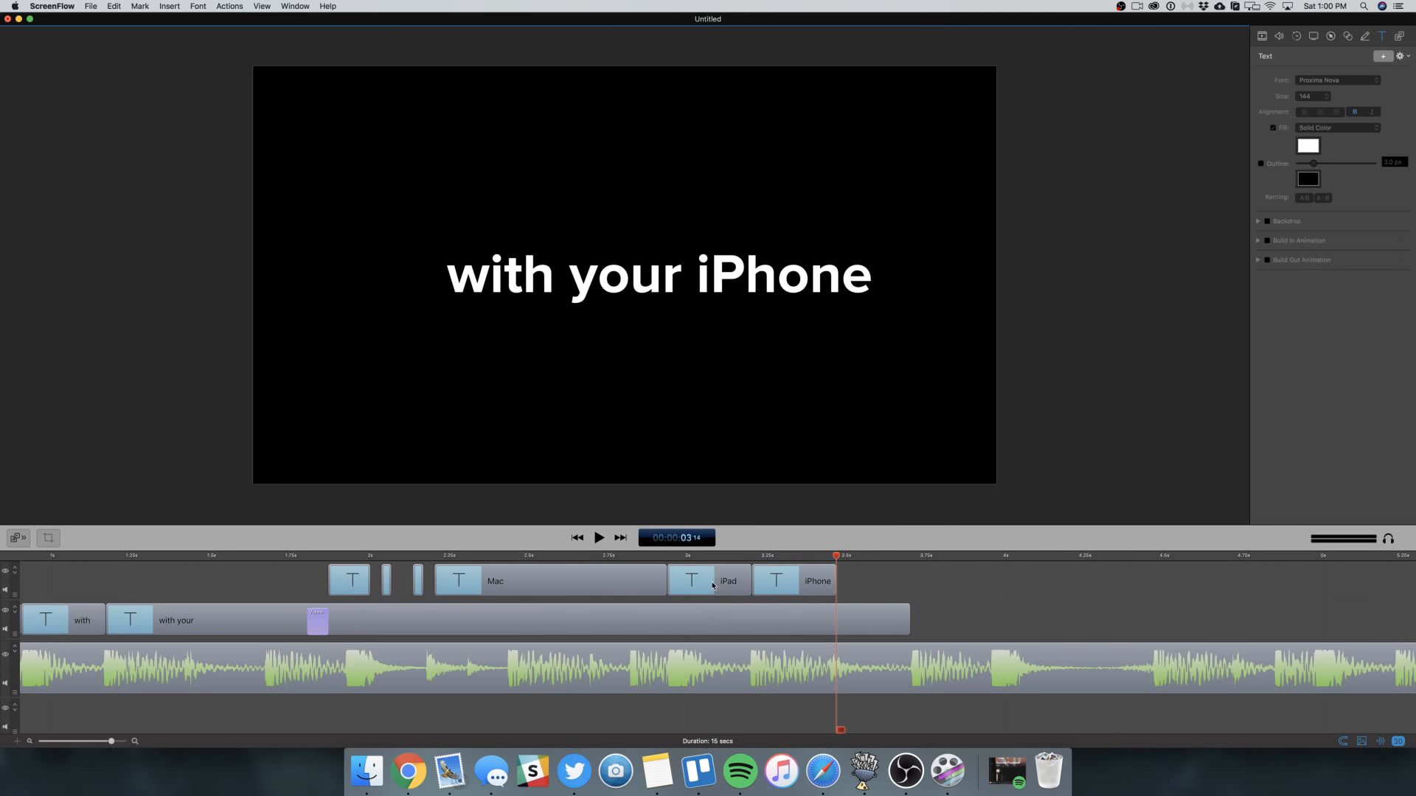
- Check the iPad and iPhone titles and play the sequence from about 1 s to review its timing
click(801, 581)
click(712, 557)
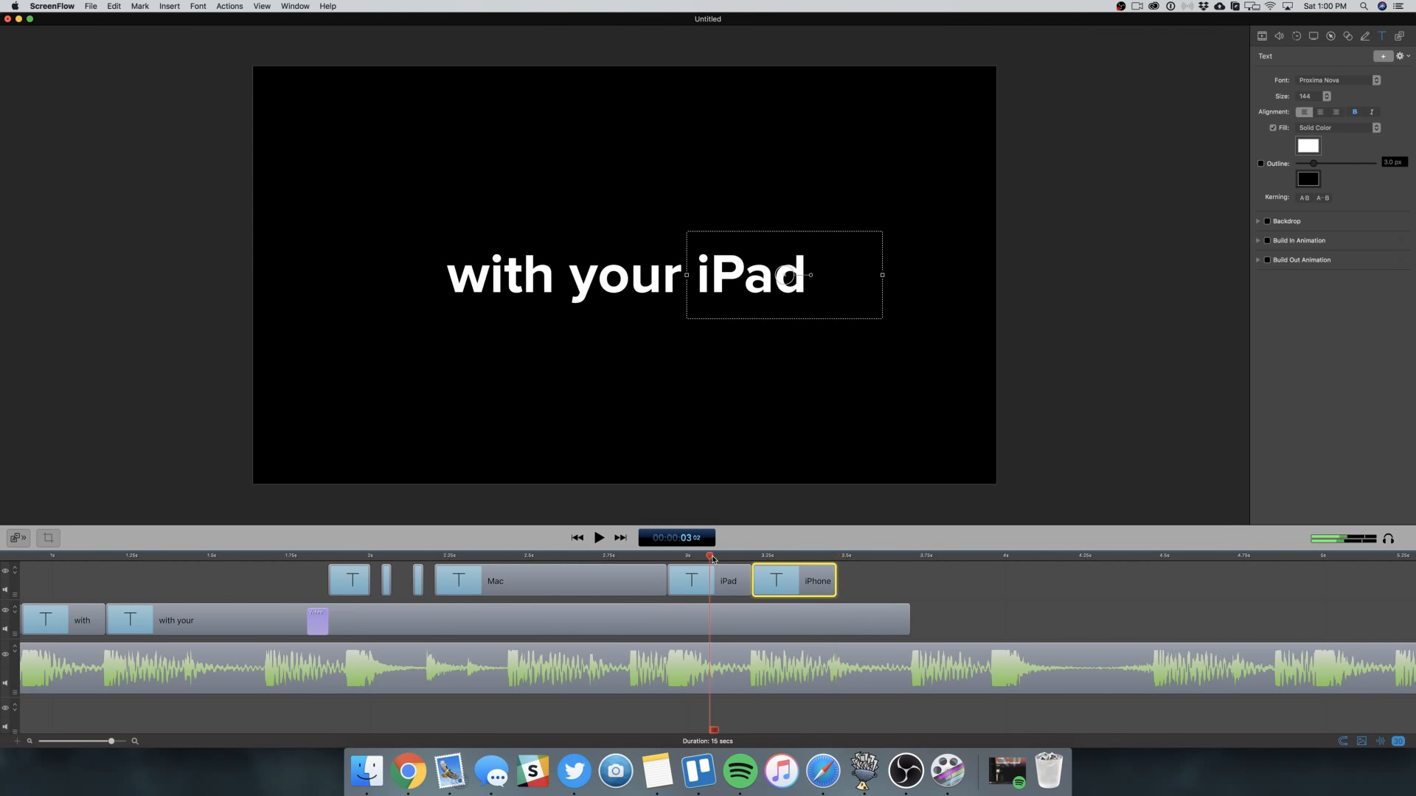
click(885, 580)
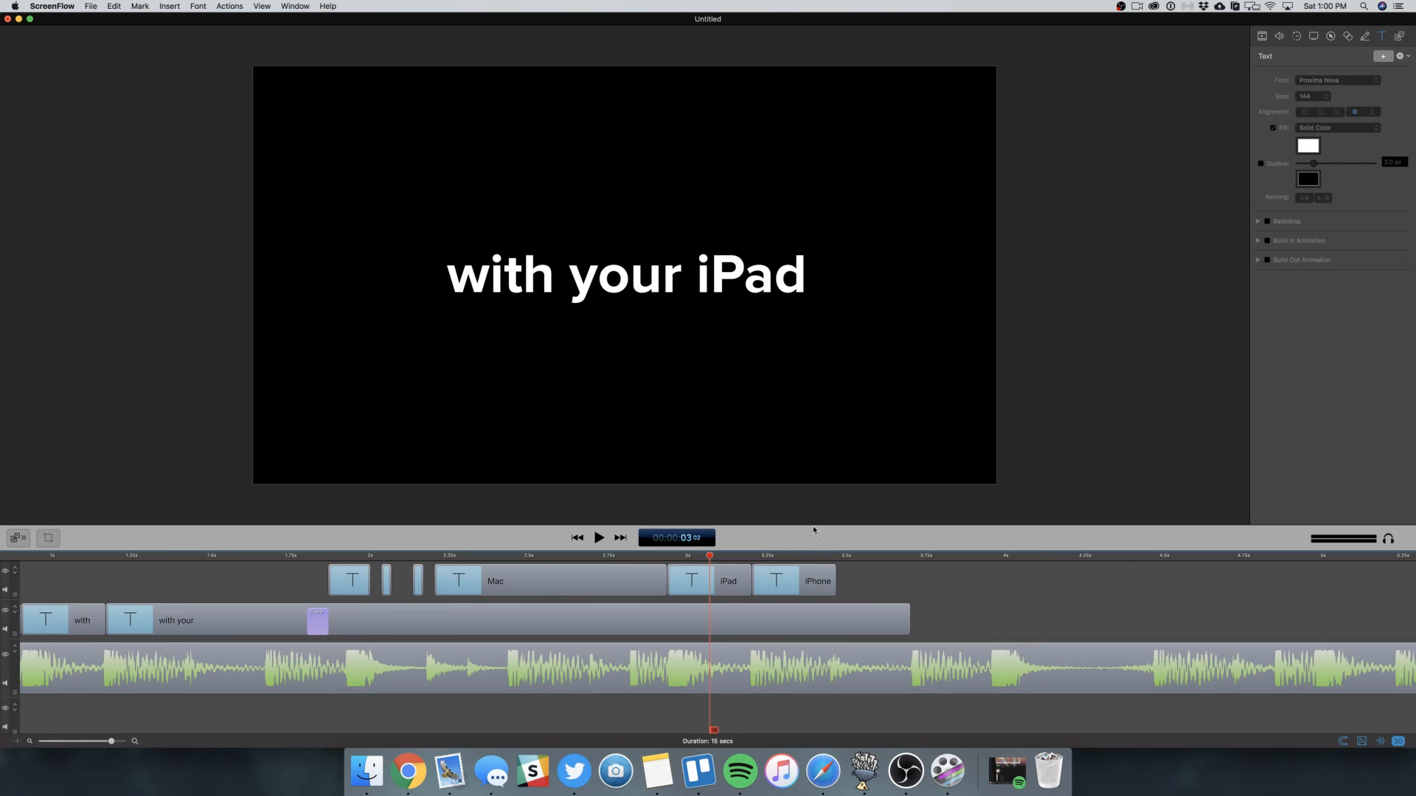
click(761, 557)
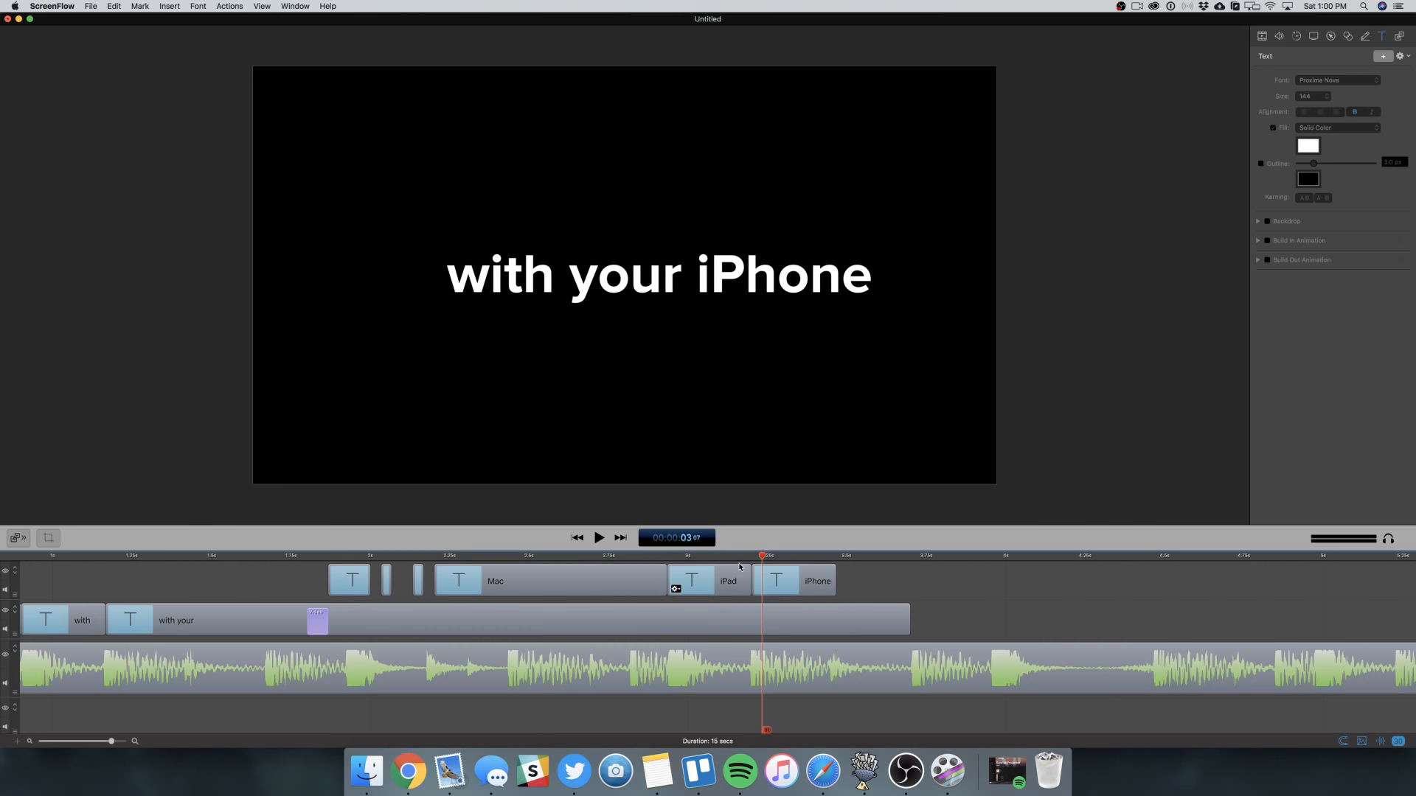
scroll(261, 562, left, 5)
click(267, 561)
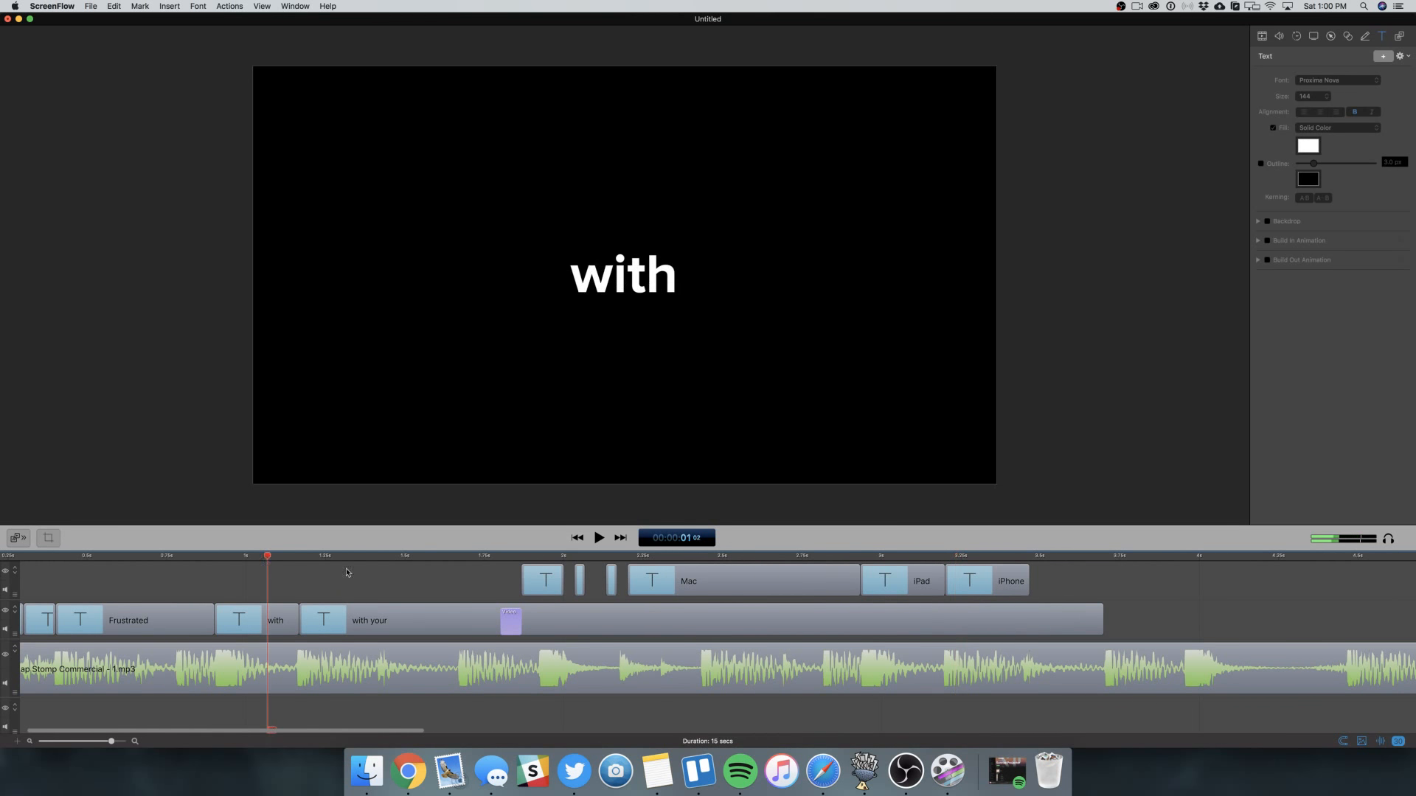
key(space)
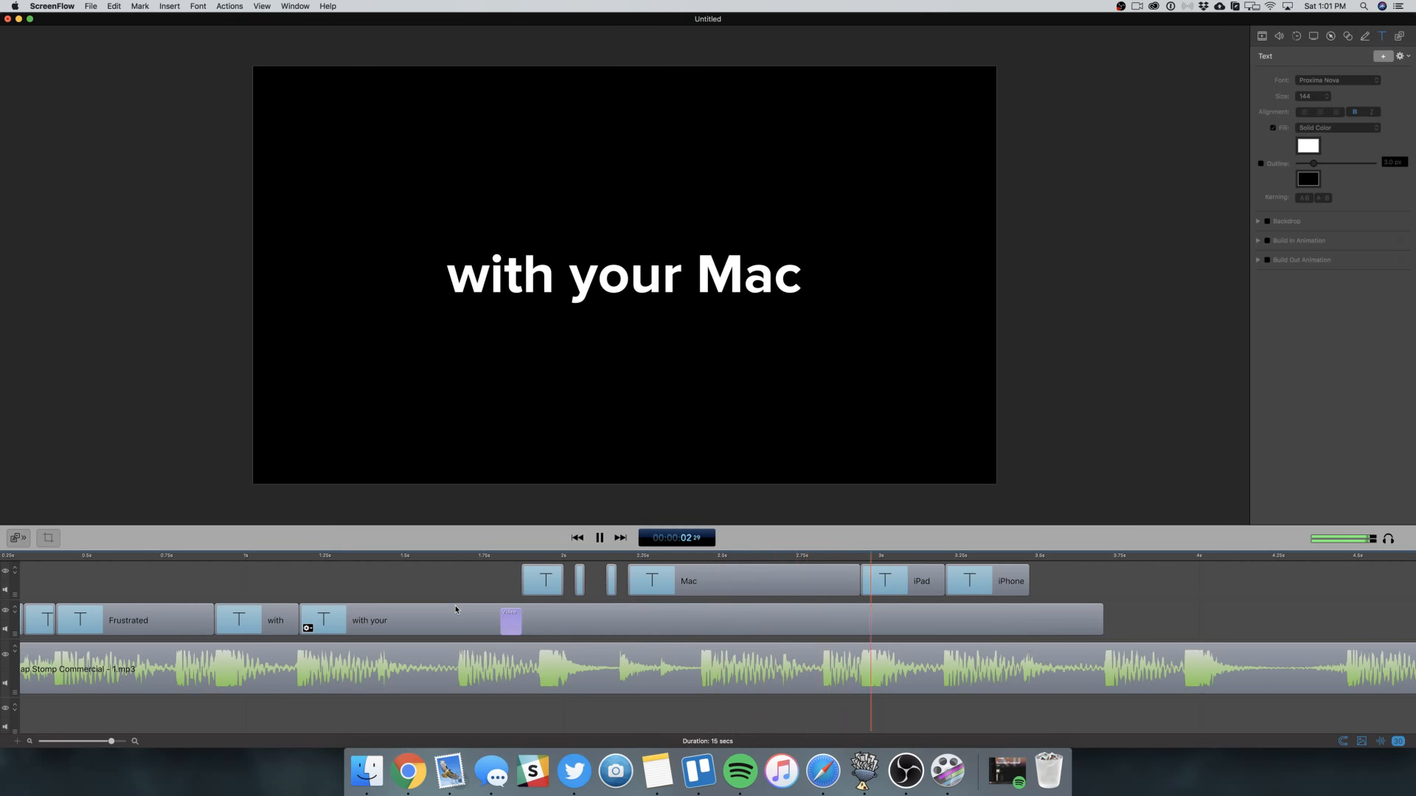
key(space)
- Play the end of the title sequence from 02;24 and extend the iPhone text clip to end at 03;18
scroll(812, 606, right, 4)
mouse_move(683, 558)
mouse_down()
mouse_move(789, 558)
mouse_move(655, 556)
mouse_up()
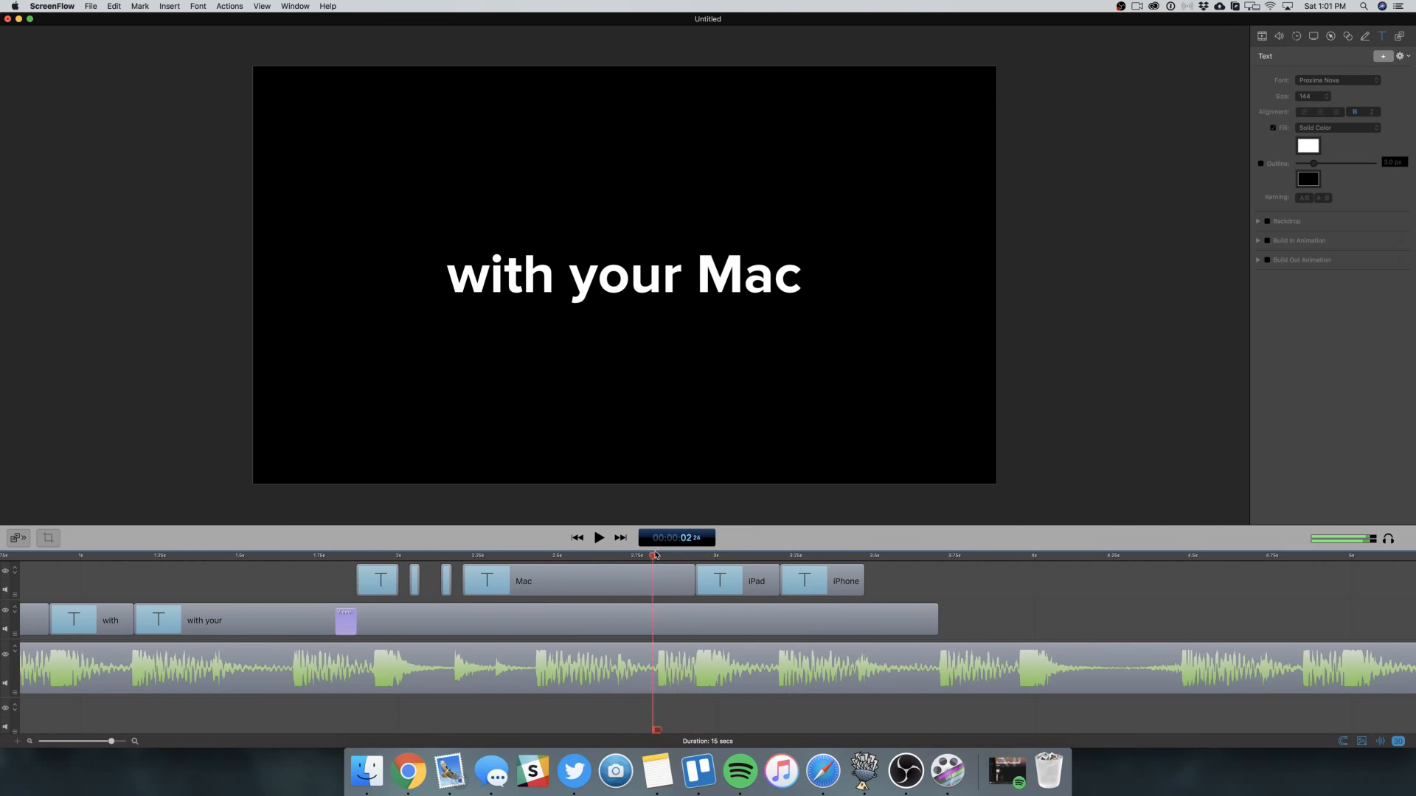
key(space)
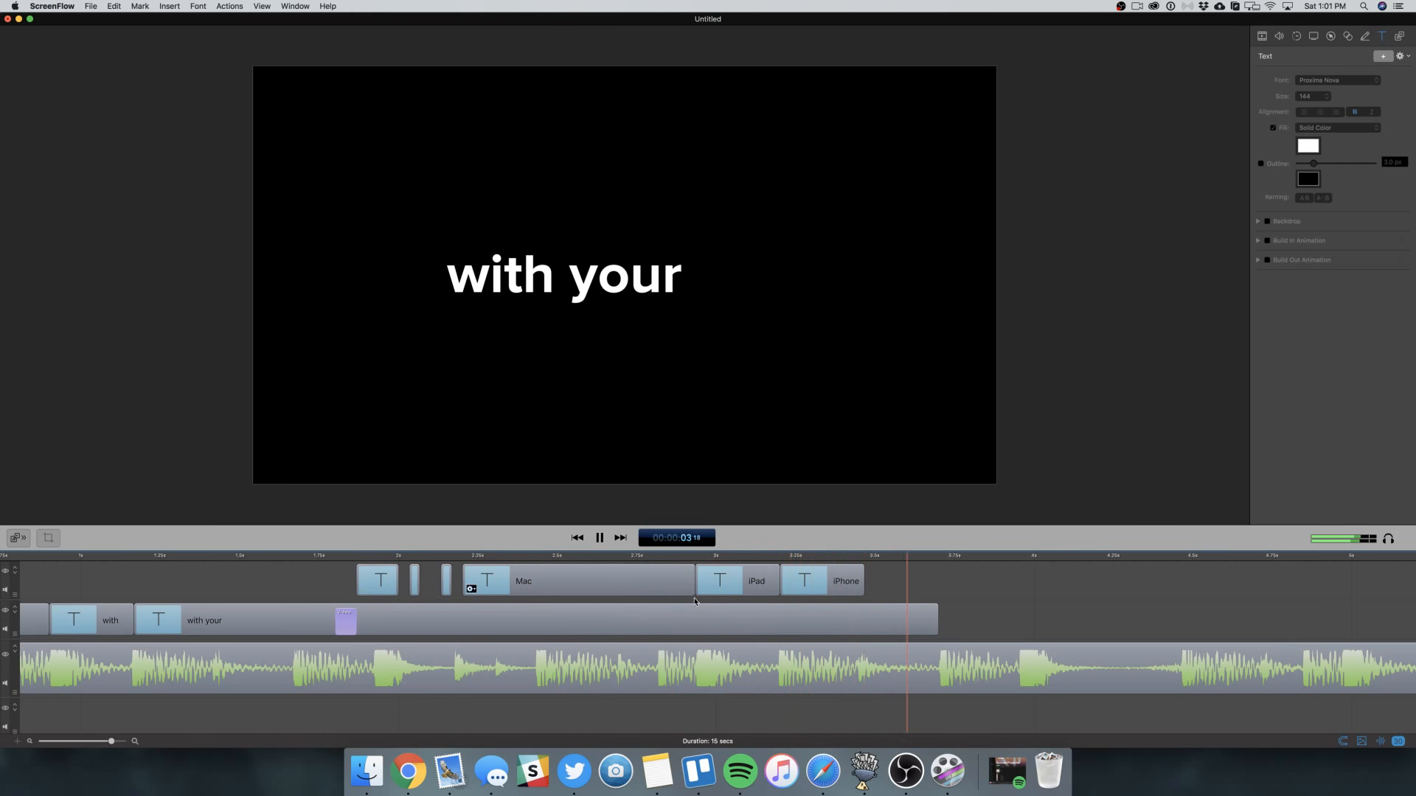
key(space)
scroll(933, 604, right, 4)
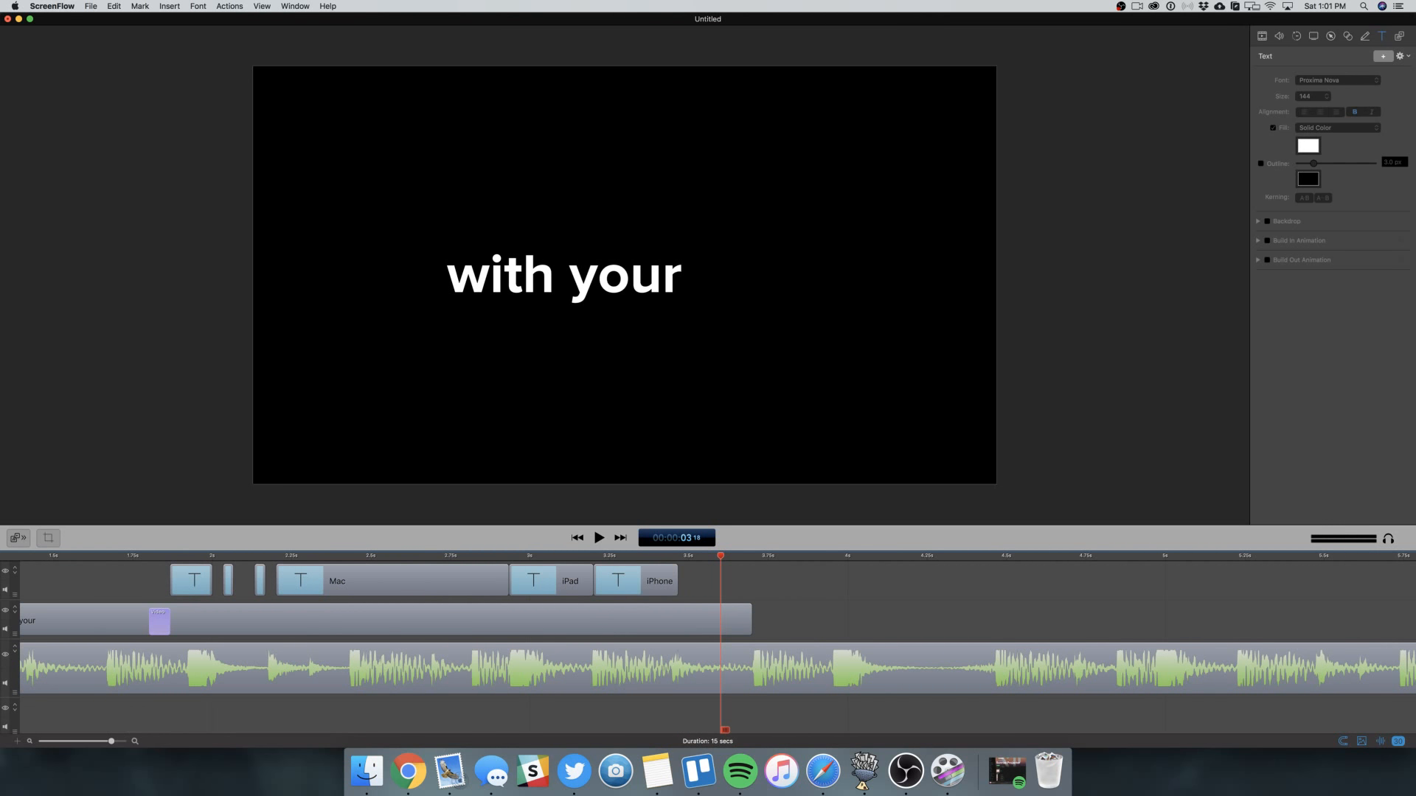
drag(677, 590, 720, 592)
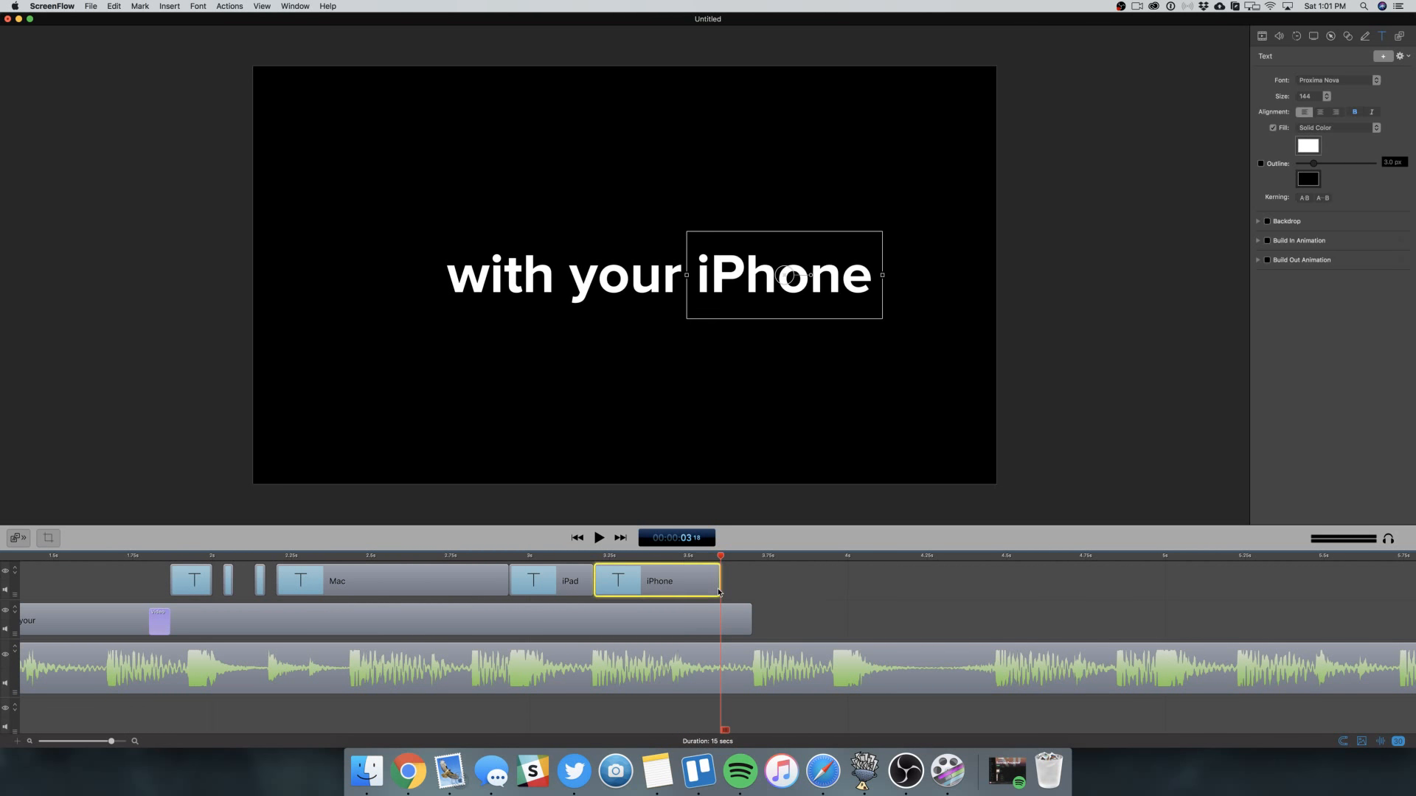
click(757, 588)
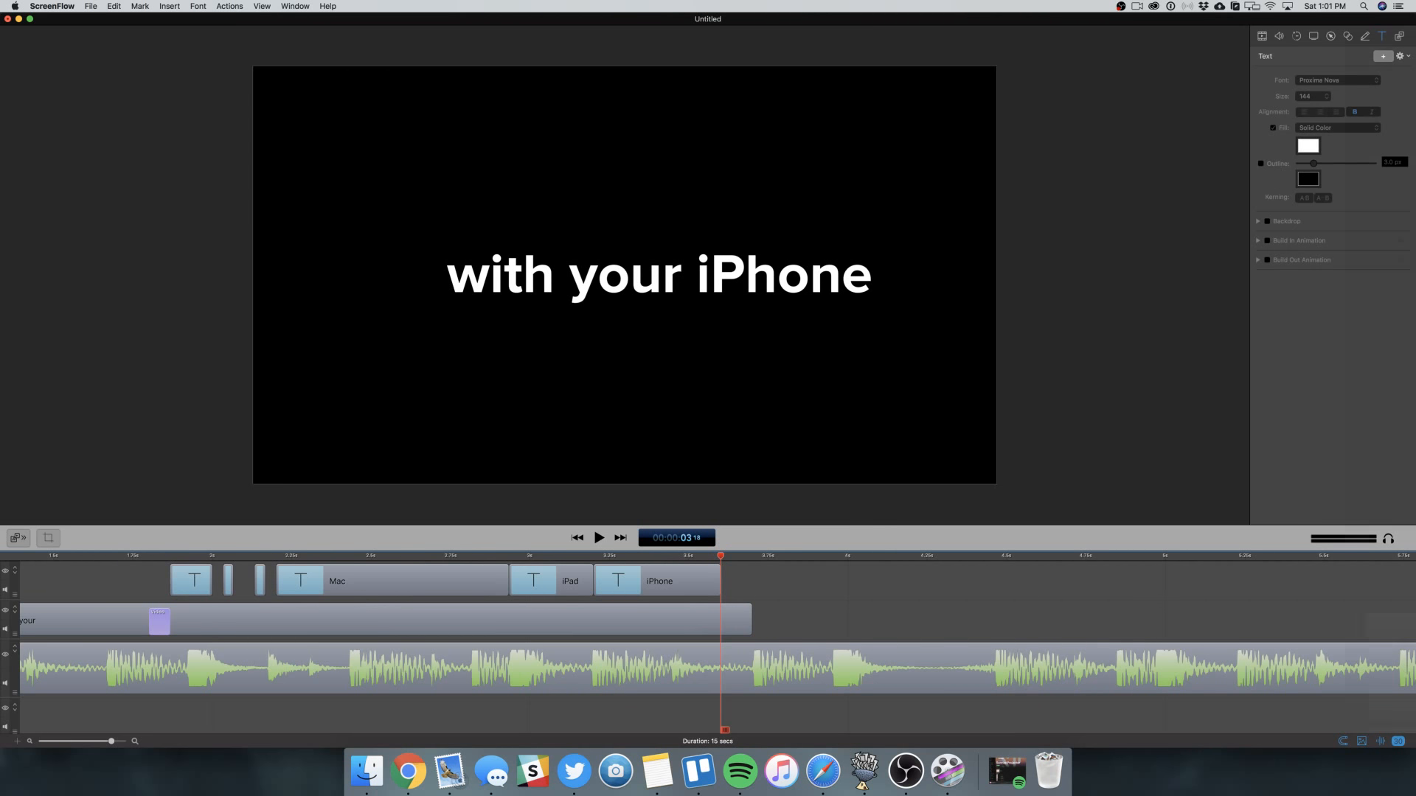
- Switch to the mb_promo project and play its section with the question mark title and pasted image for reference
key(ctrl+Right)
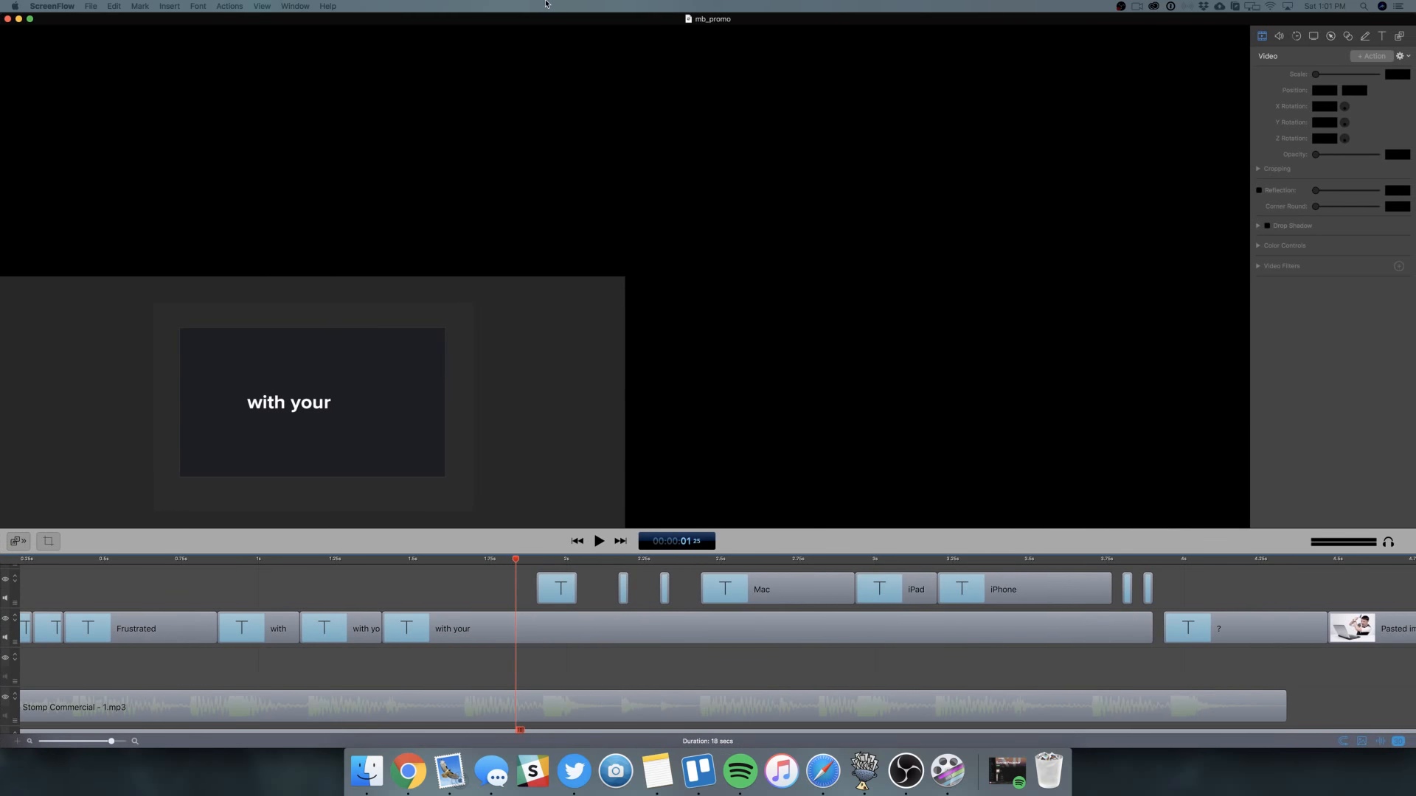
scroll(442, 631, down, 2)
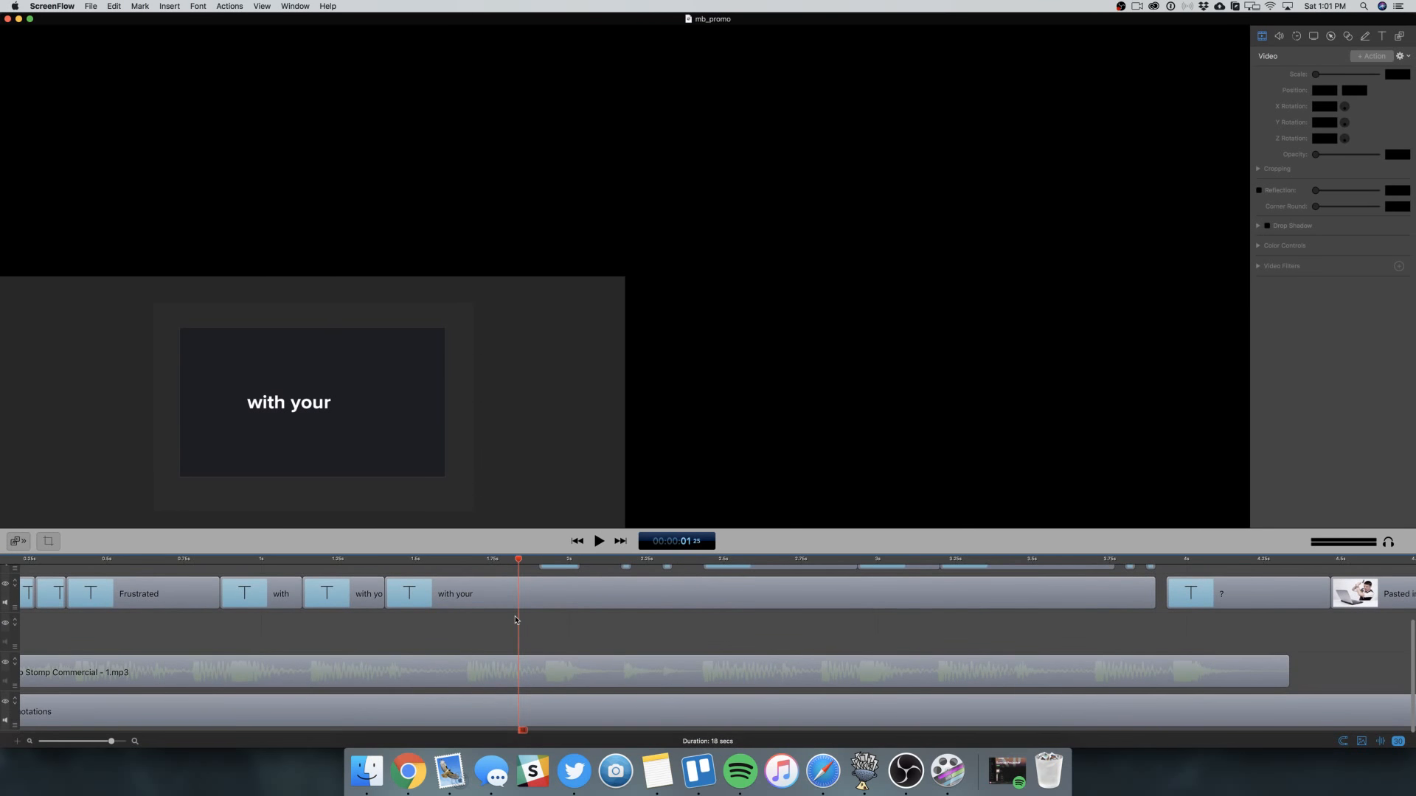
scroll(515, 620, right, 6)
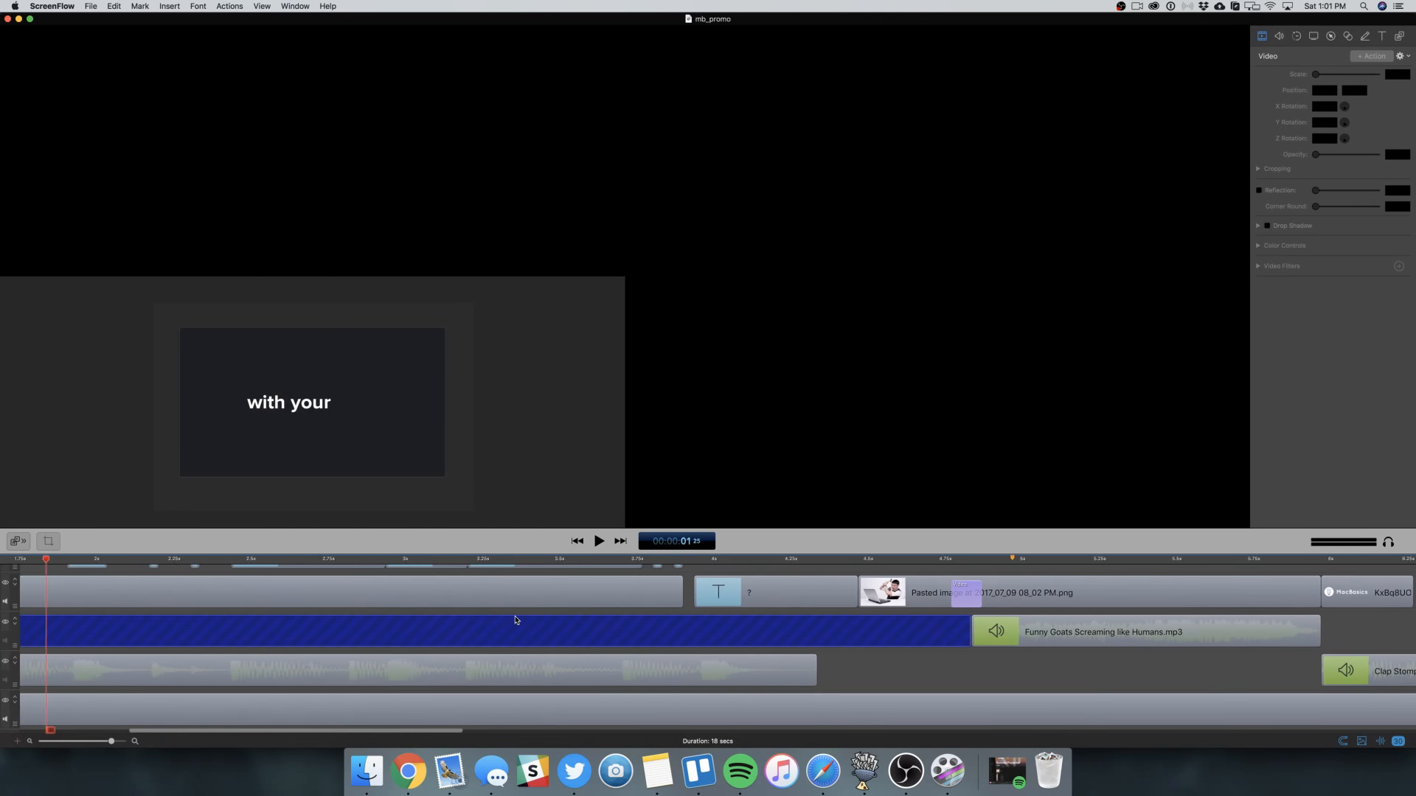
scroll(516, 620, right, 2)
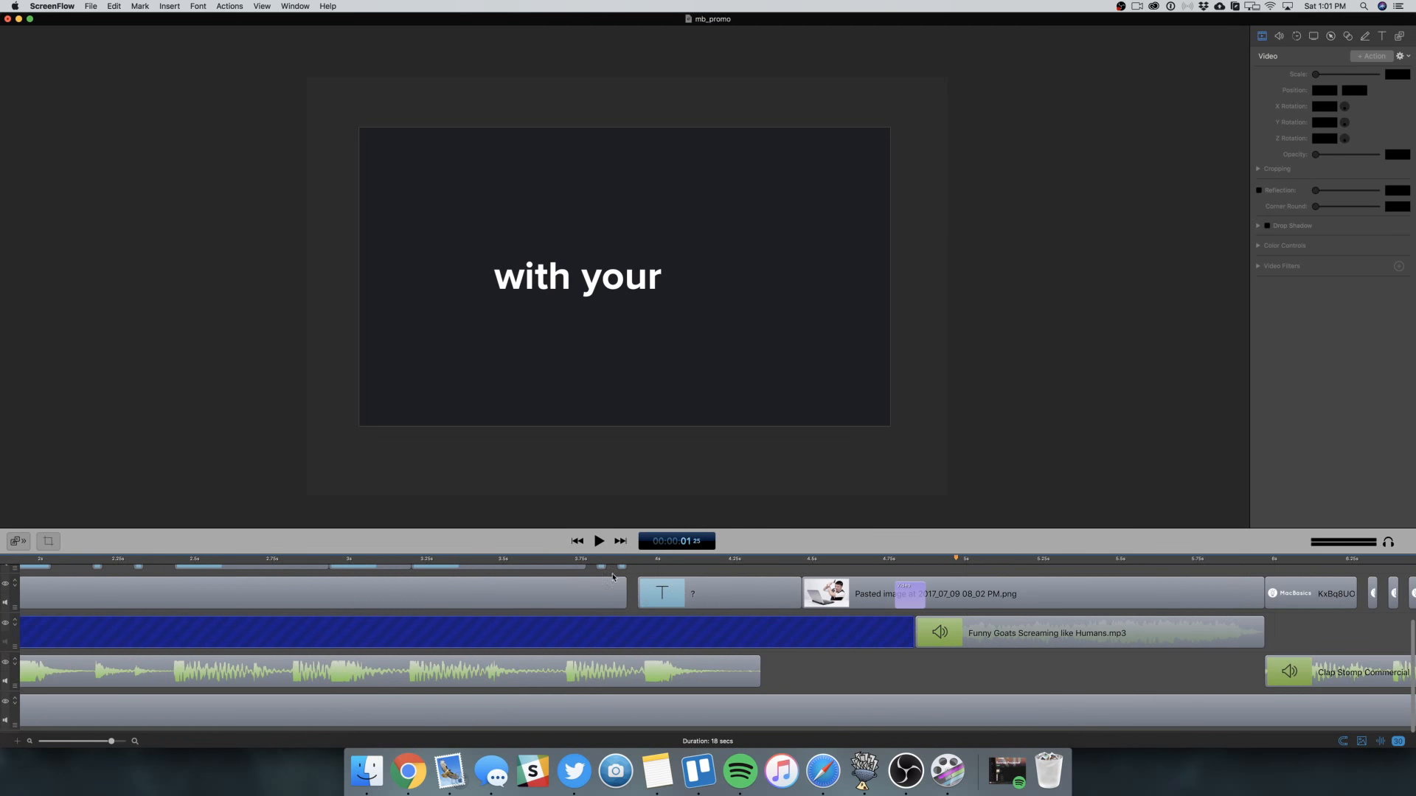
click(689, 561)
key(space)
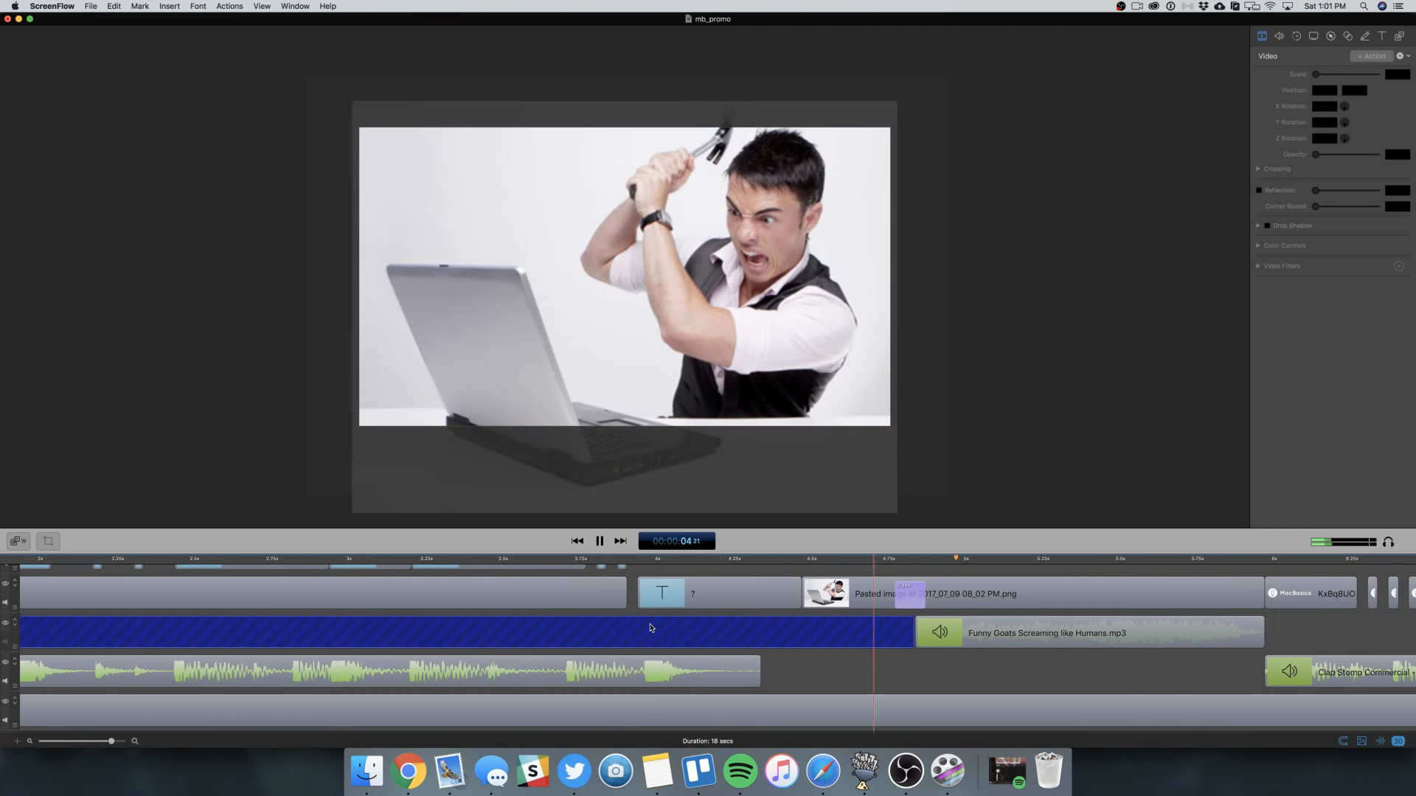
key(space)
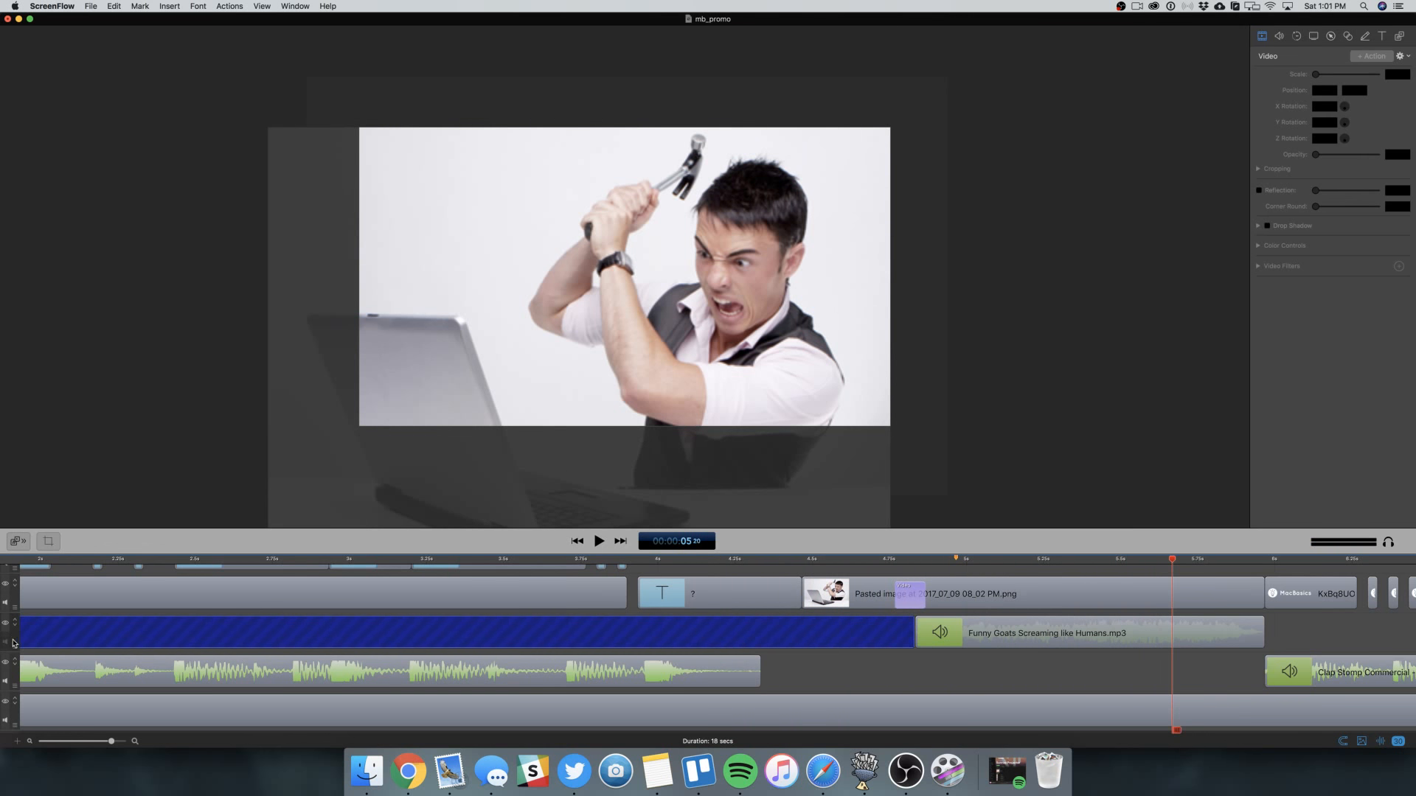
- Replay the goat scream section under the pasted image in mb_promo and return to the Untitled project
click(279, 561)
click(317, 594)
key(space)
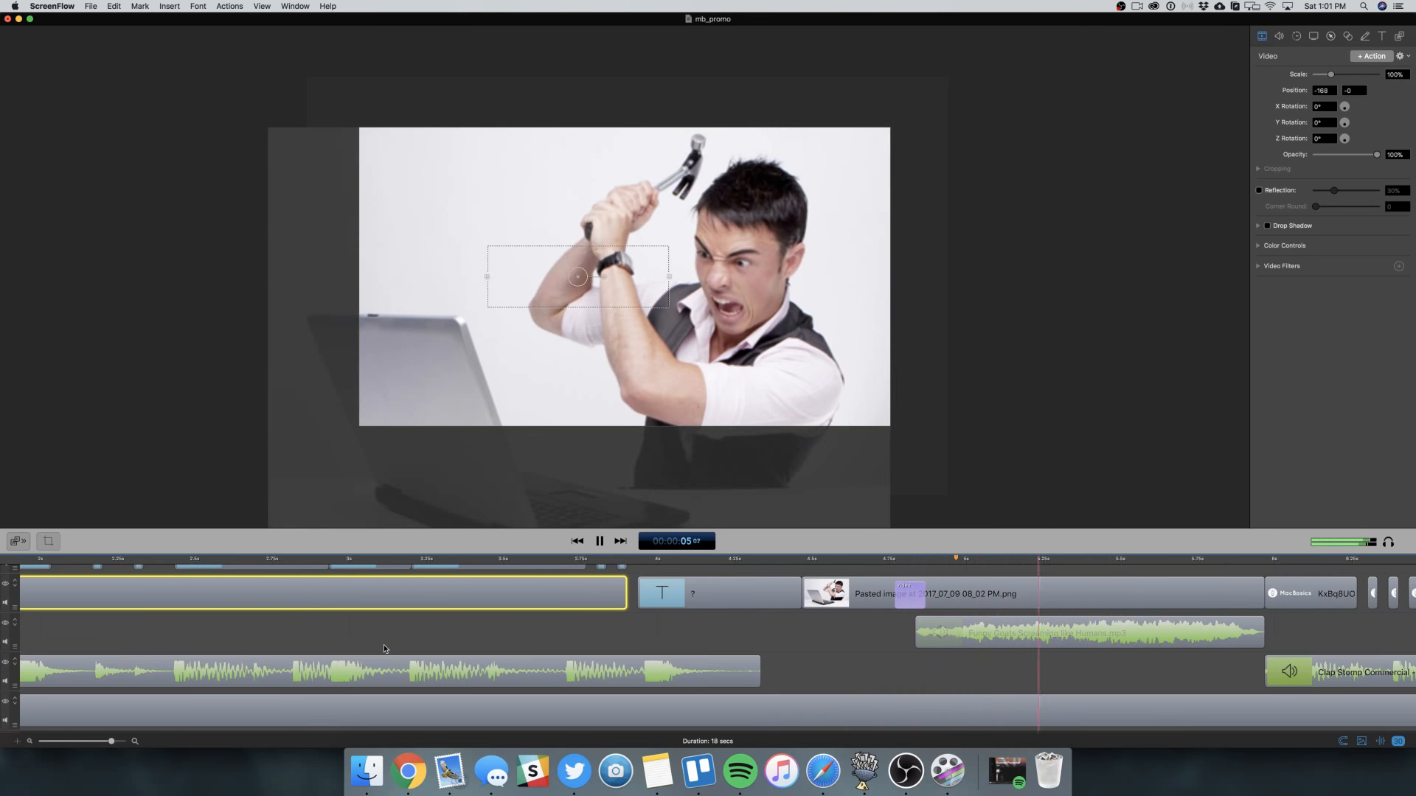
key(space)
click(383, 649)
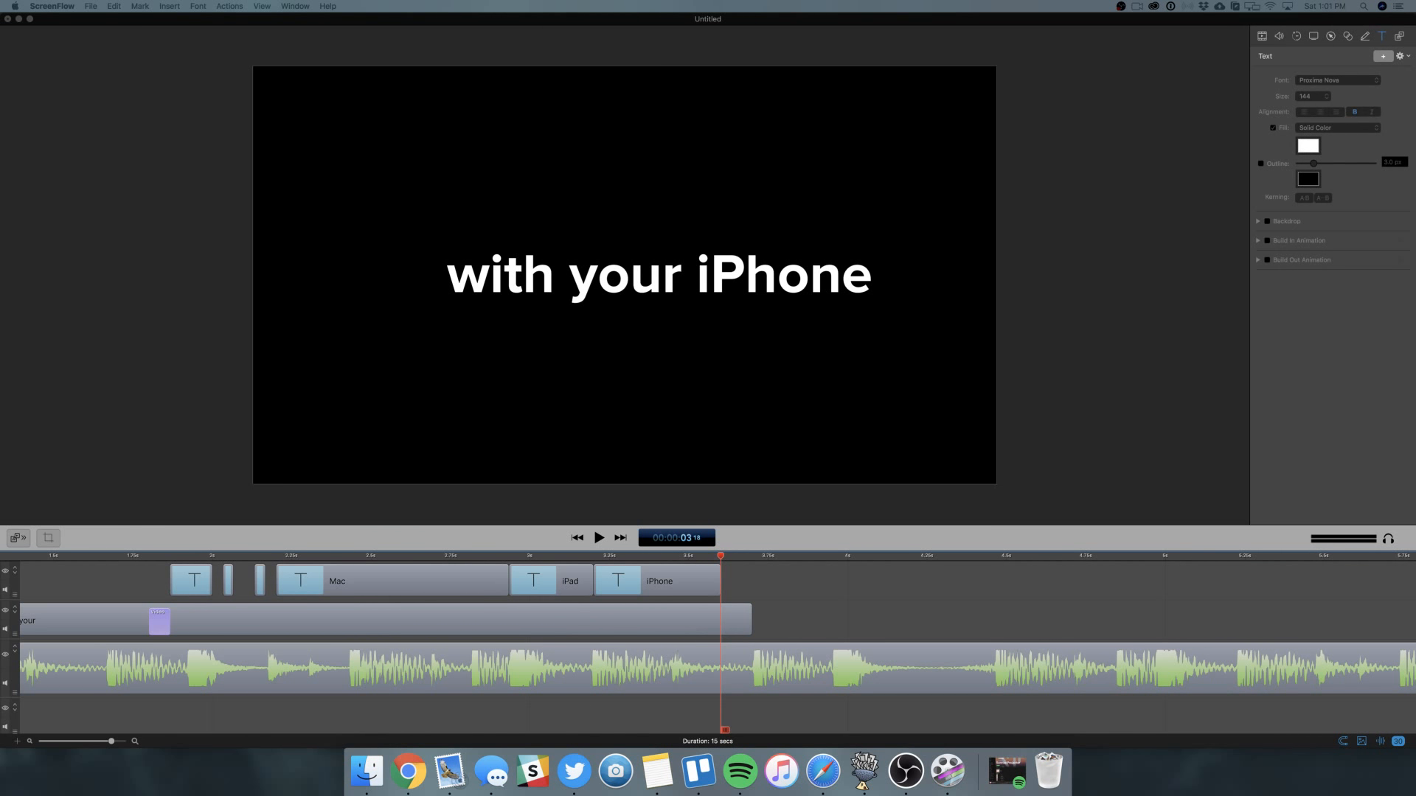
click(970, 644)
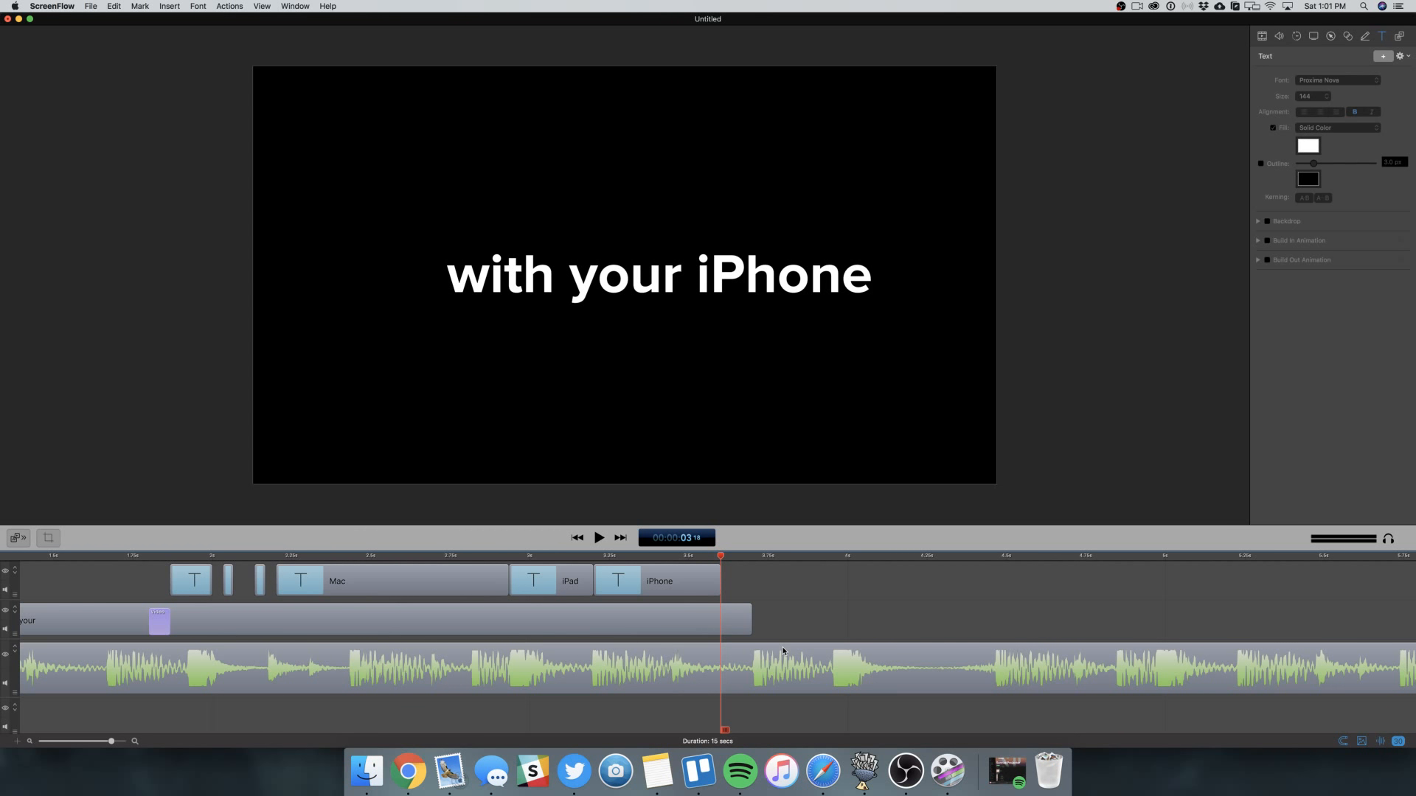
key(super+minus)
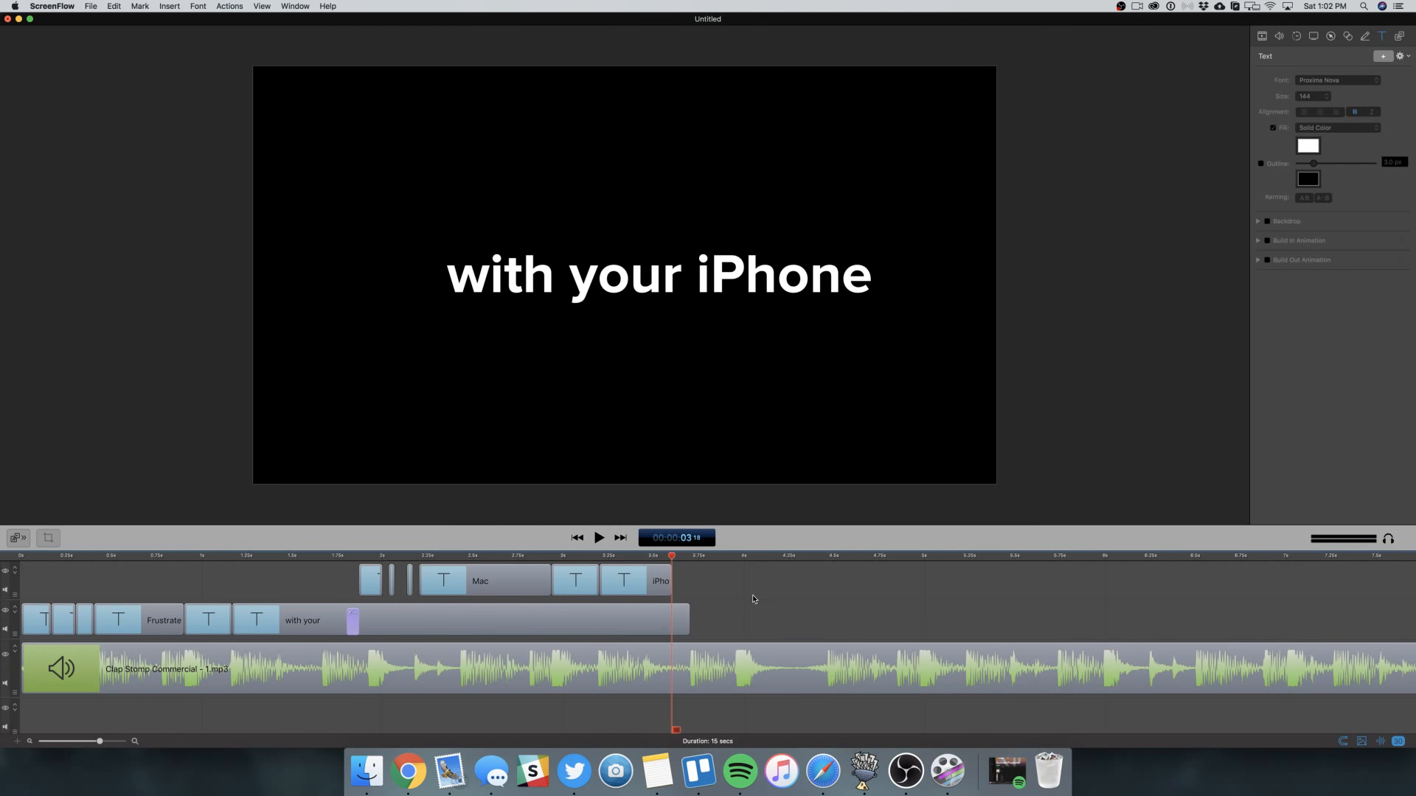
- Play the Mac, iPad and iPhone title sequence from 02;06 to review its timing
key(super+equal)
scroll(752, 599, right, 3)
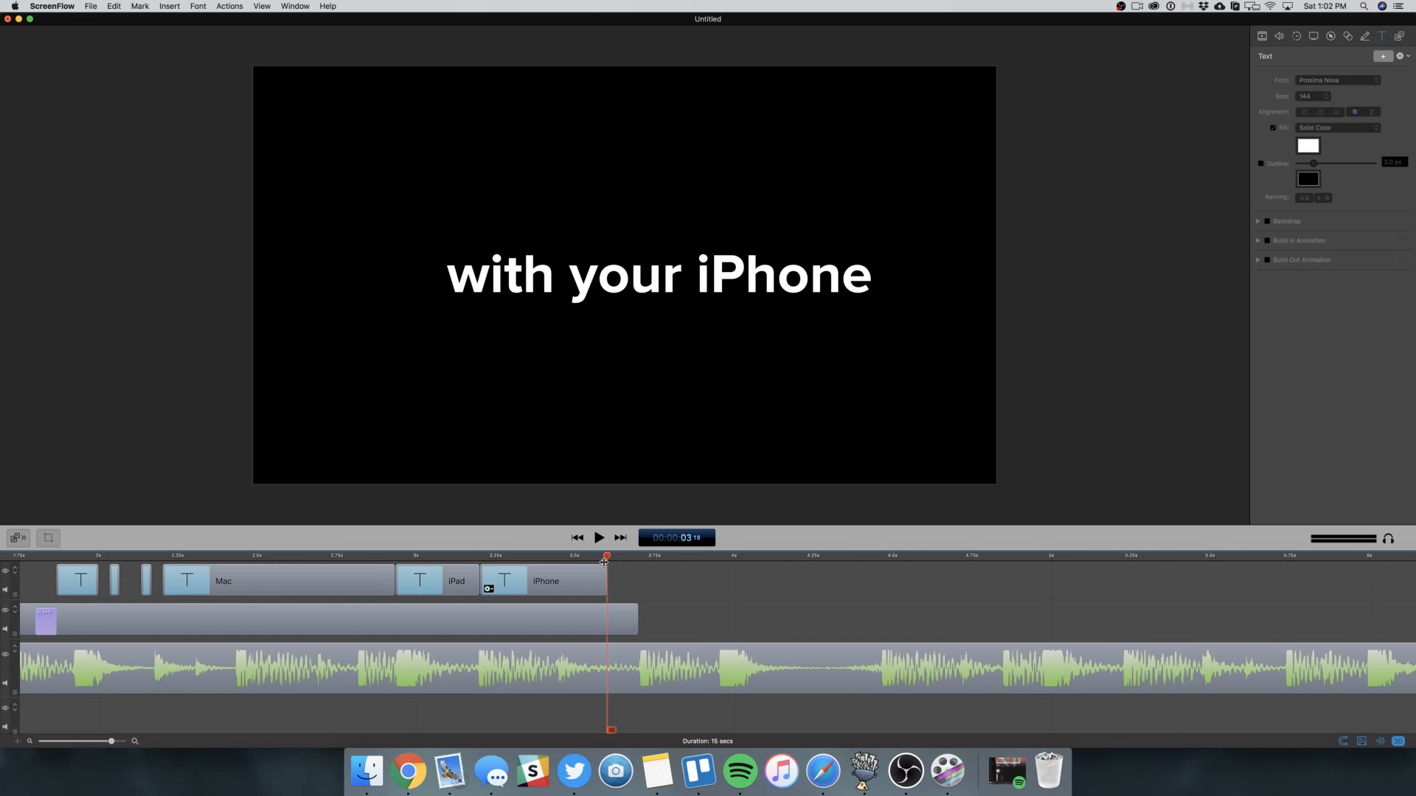
click(163, 557)
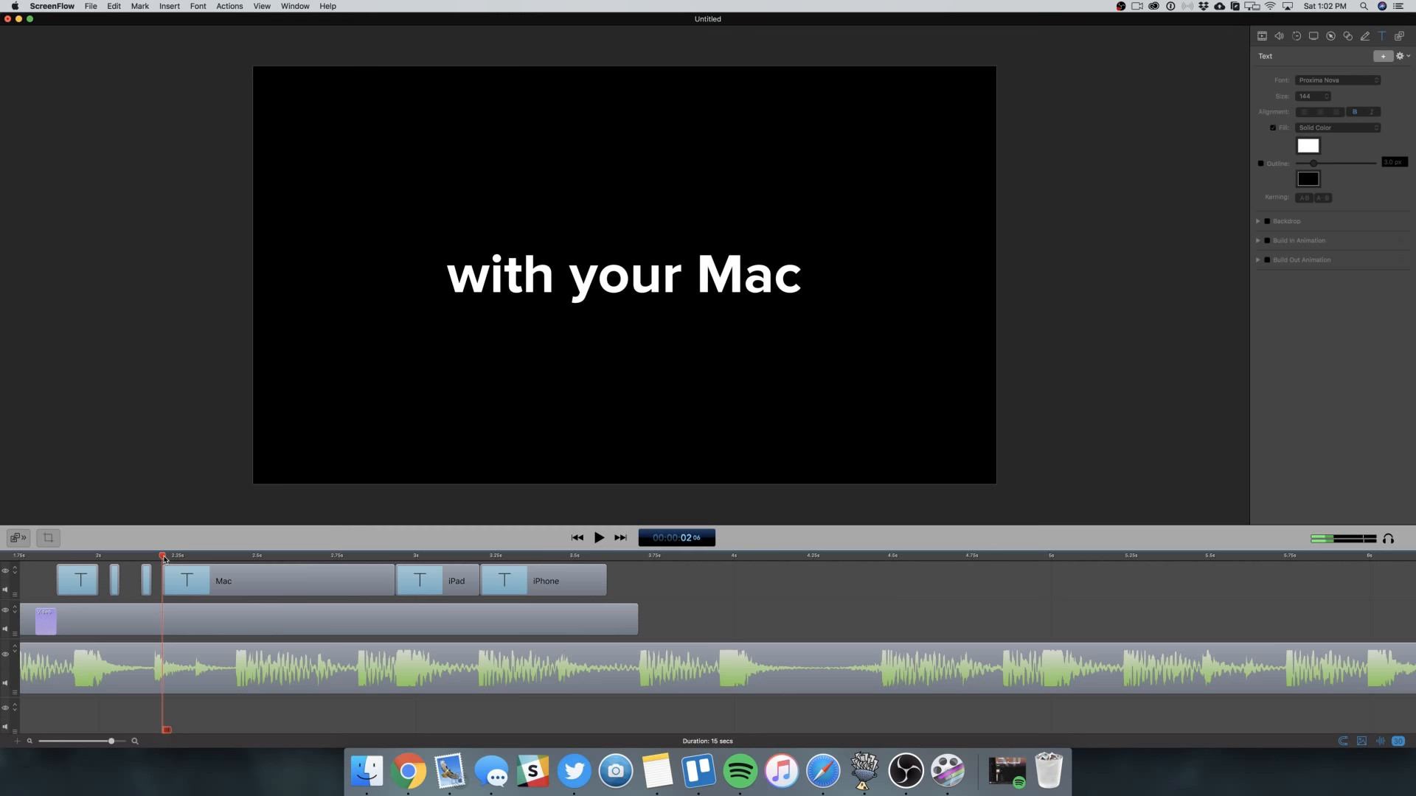
key(space)
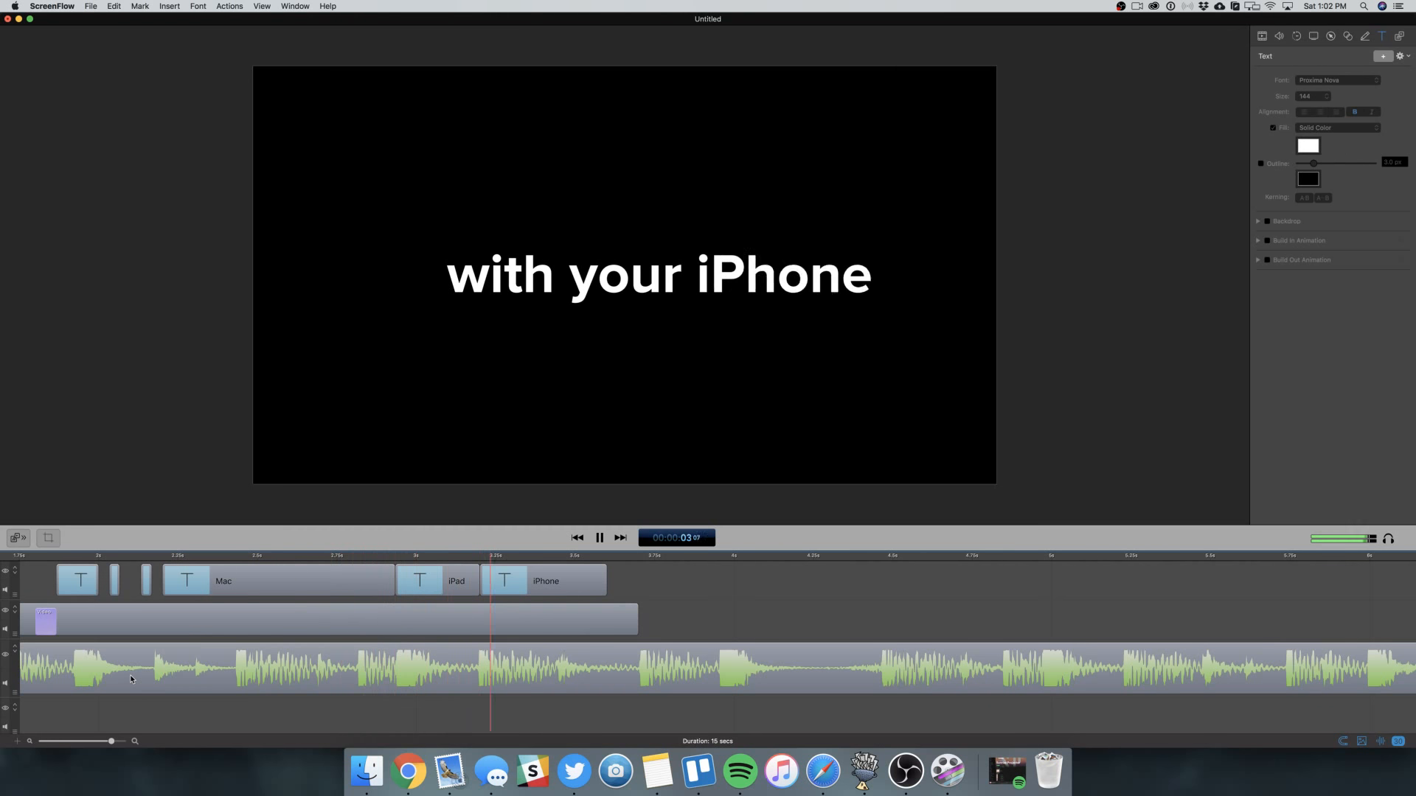
key(space)
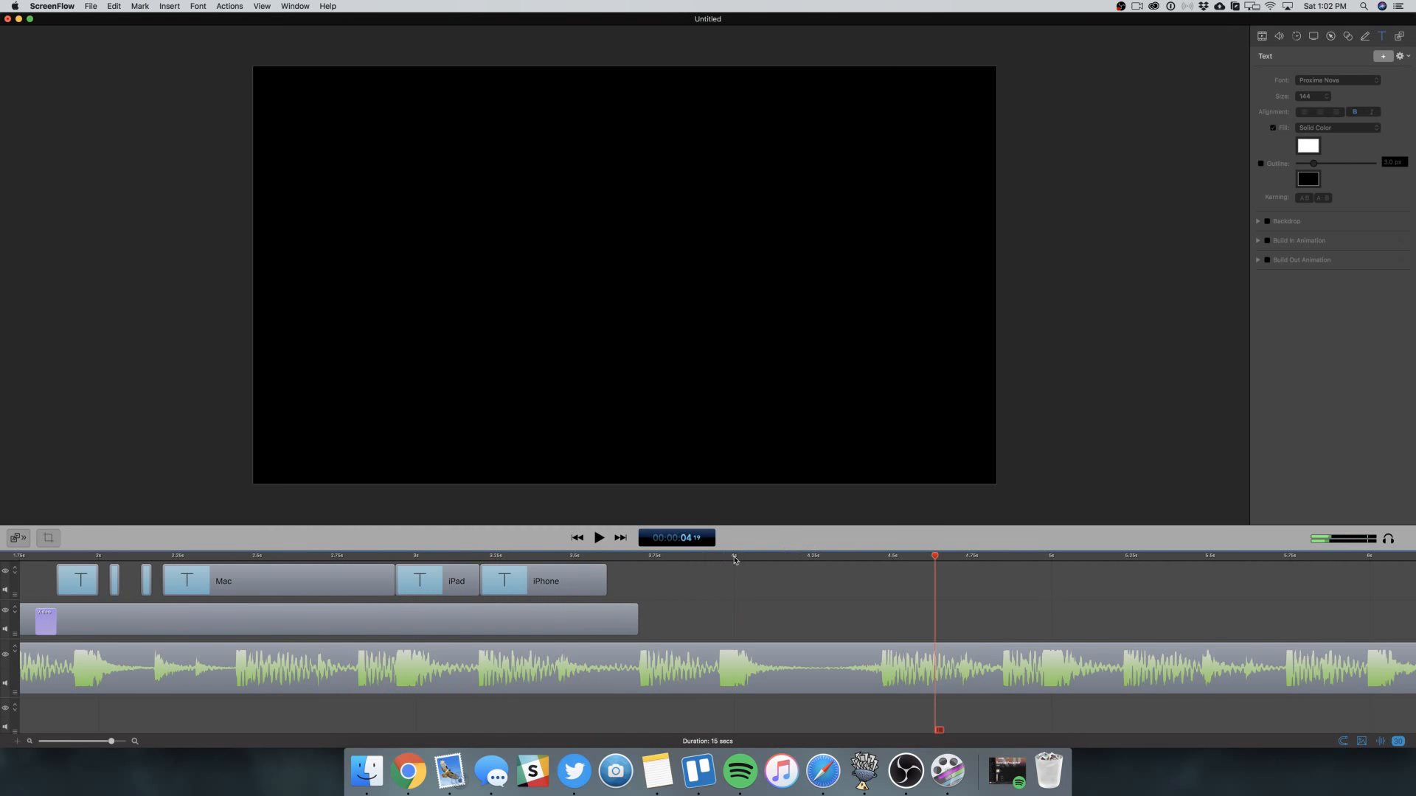
- Split the Clap Stomp Commercial music clip at 04;08
drag(731, 557, 821, 565)
click(844, 660)
key(t)
scroll(845, 661, right, 3)
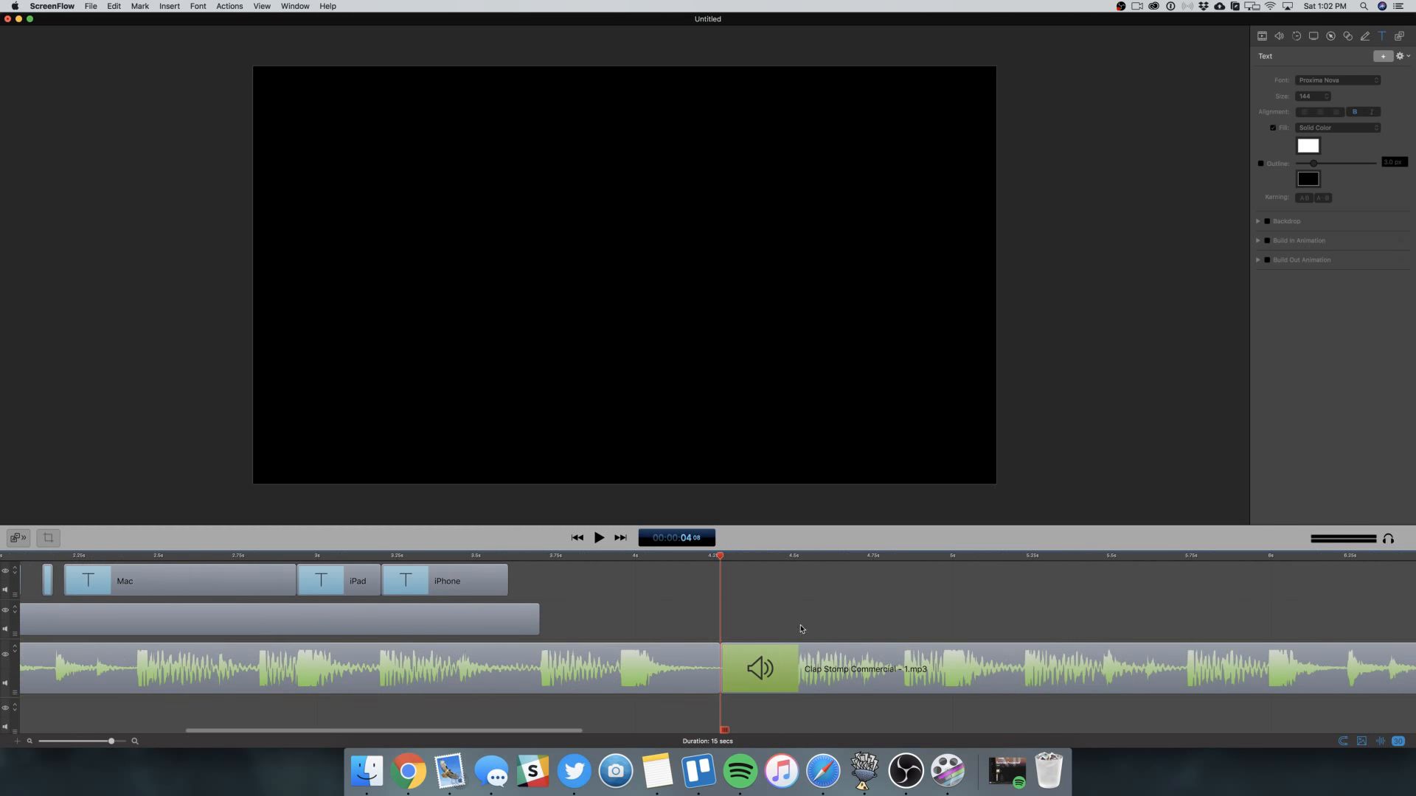
scroll(731, 675, right, 4)
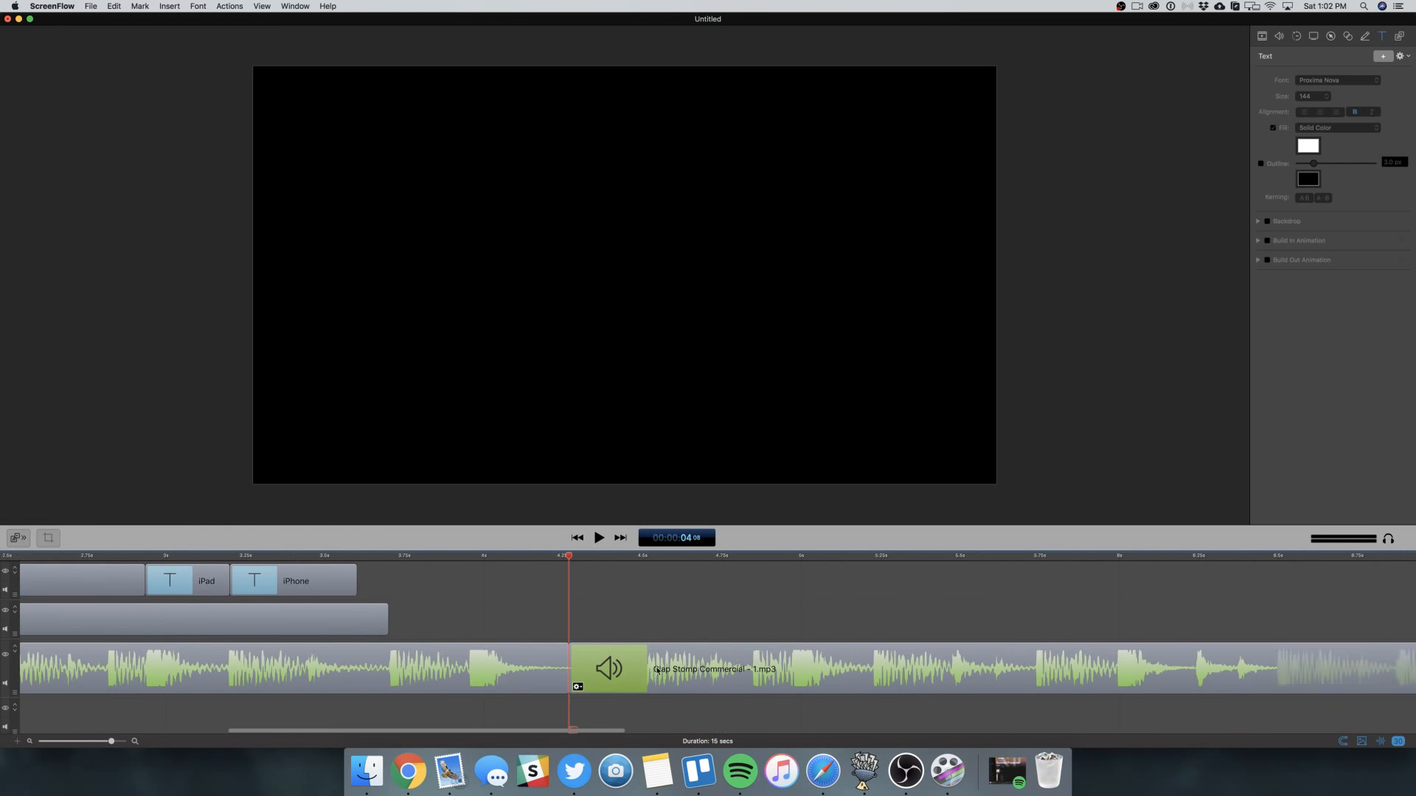
- Move the second part of the music clip to start at about 5 s, leaving a gap after the split
key(super+minus)
drag(728, 657, 861, 649)
click(848, 685)
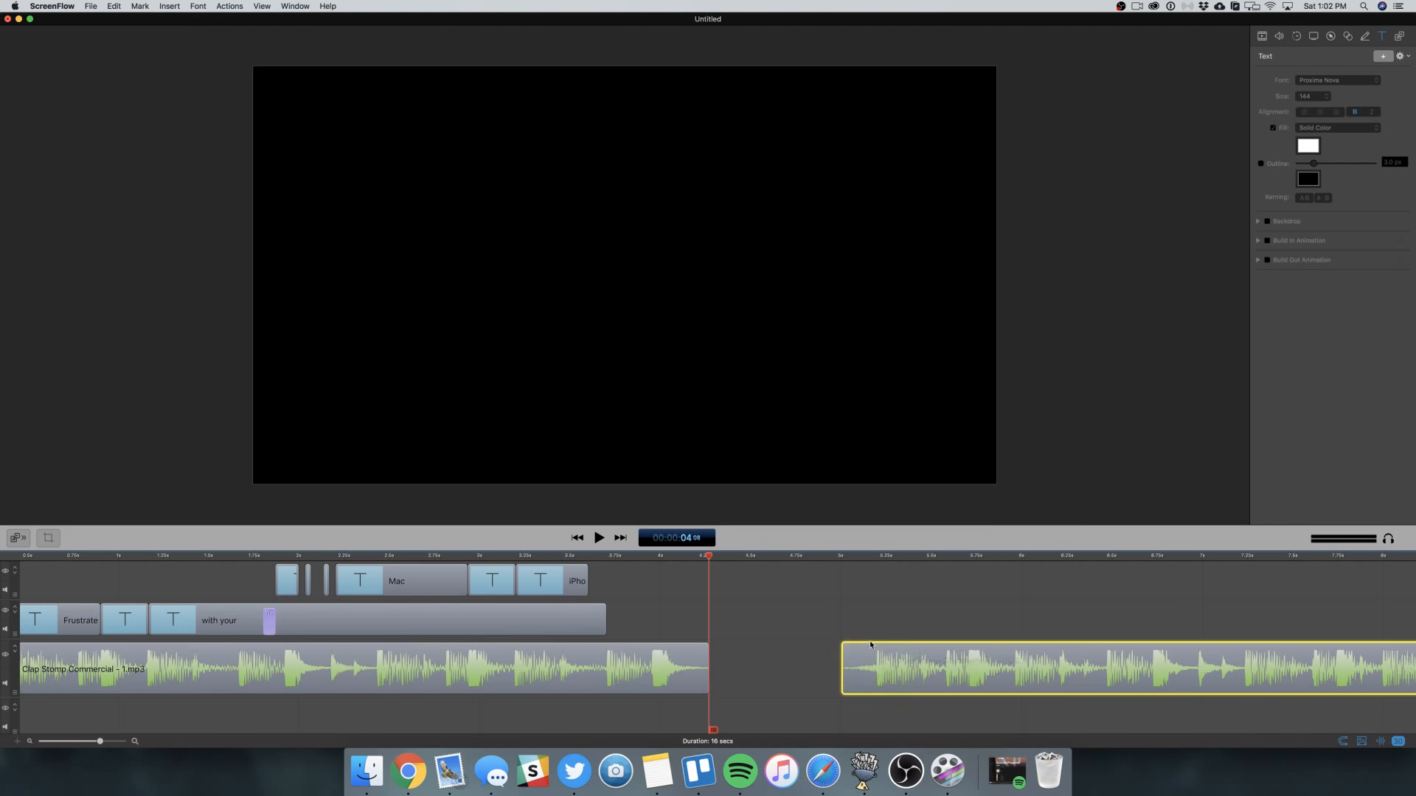
click(877, 606)
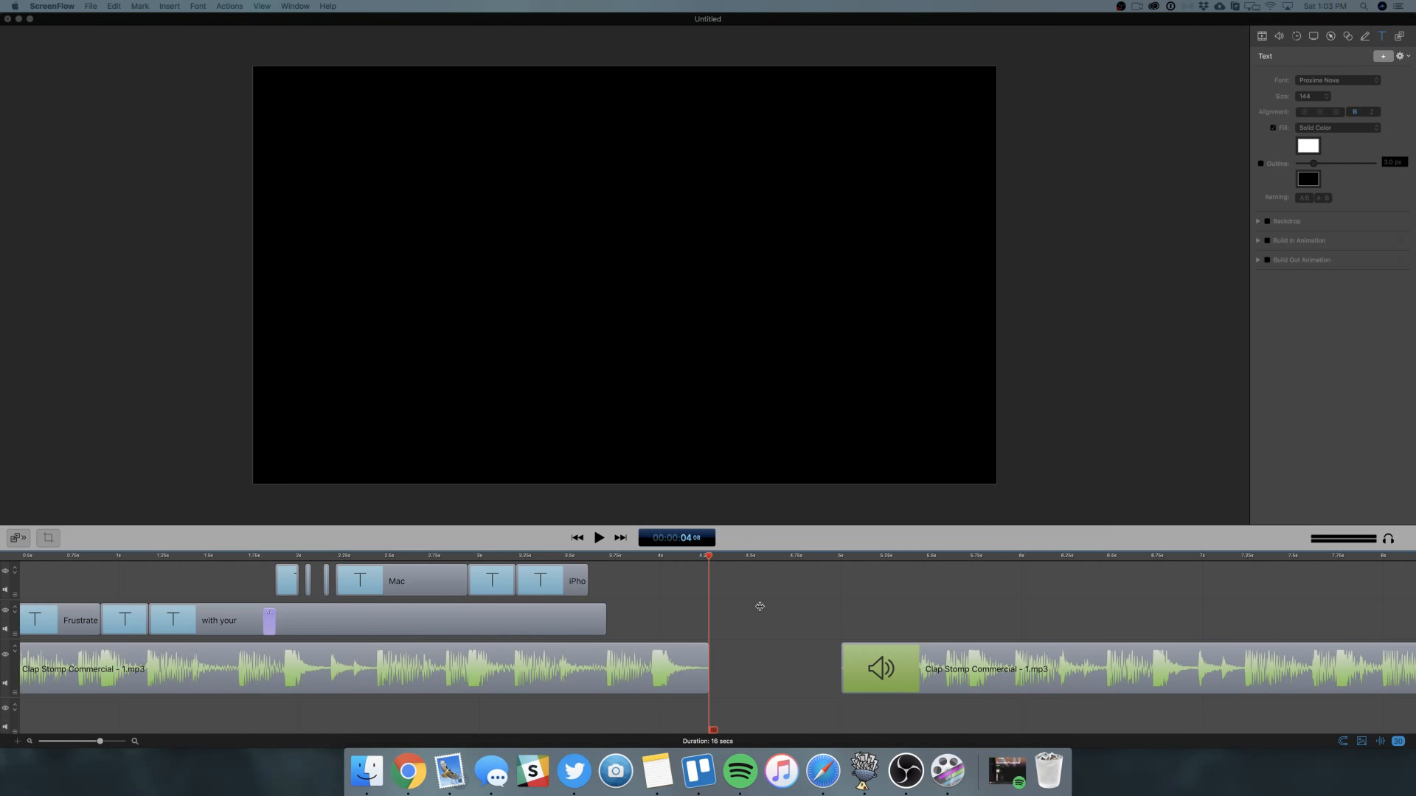
- Paste the copied angry-man image and goat scream audio at 04;08, then return the playhead to the image's start
click(715, 561)
key(super+v)
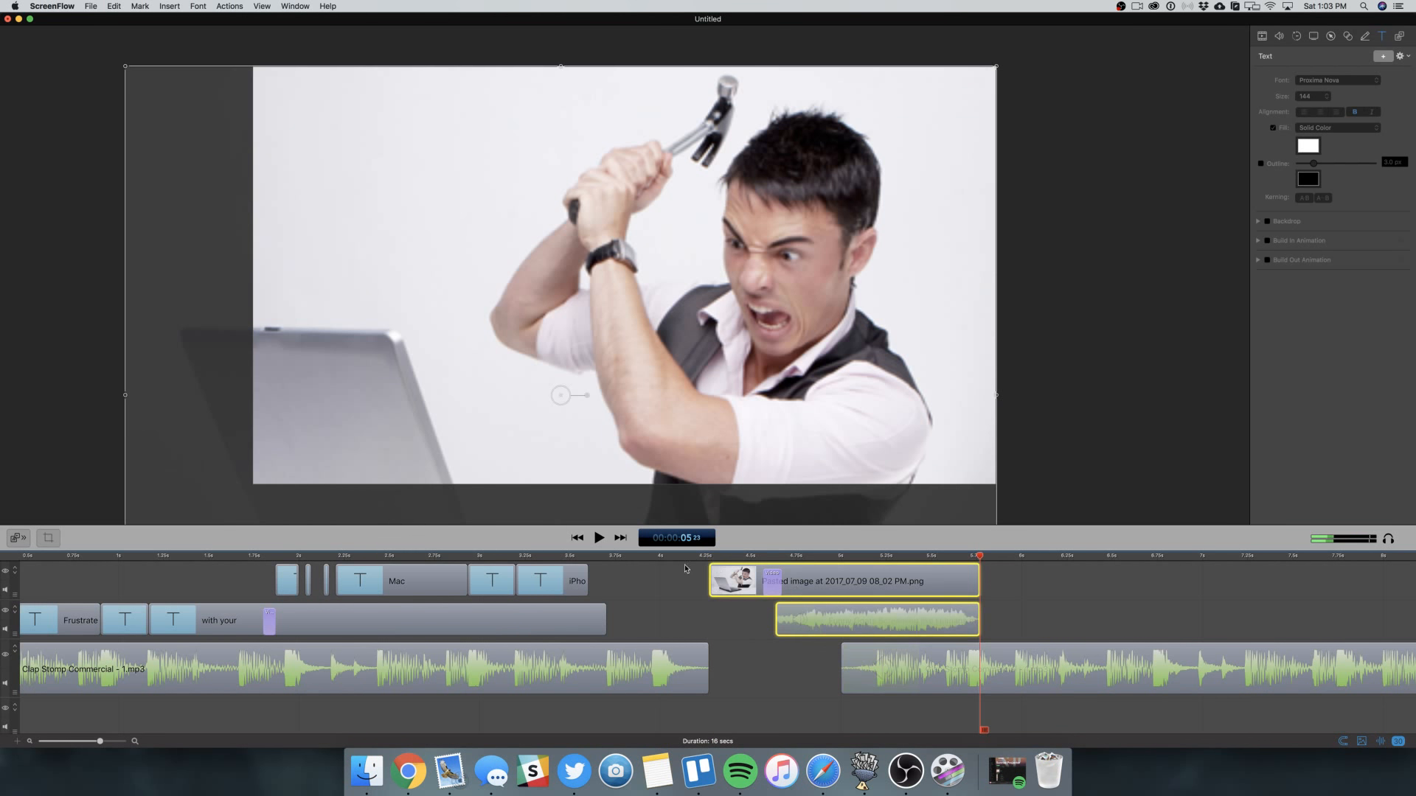
click(686, 568)
drag(703, 557, 708, 555)
click(684, 579)
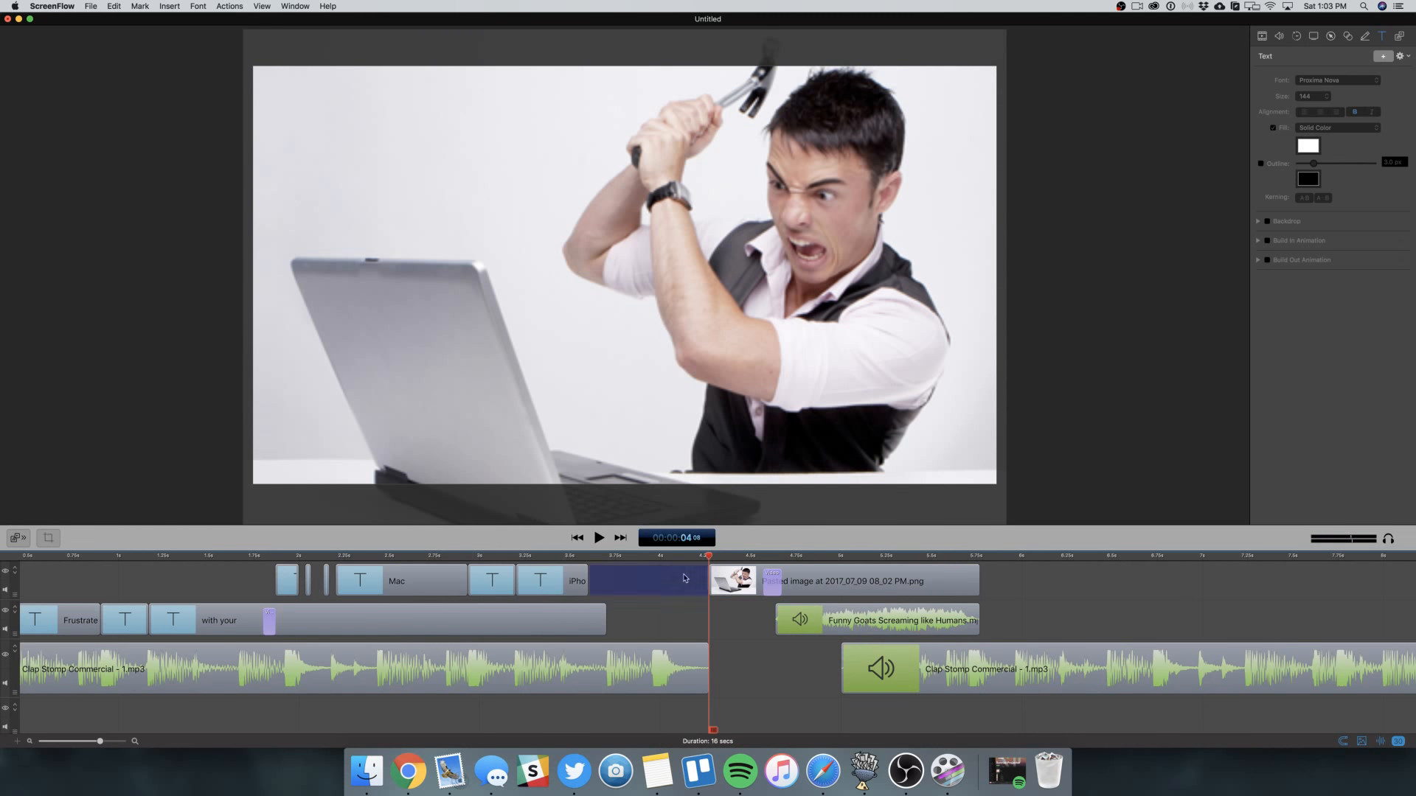
- Examine the pasted image's scale and position before and after its zoom action, and check the goat scream clip beneath it
click(734, 581)
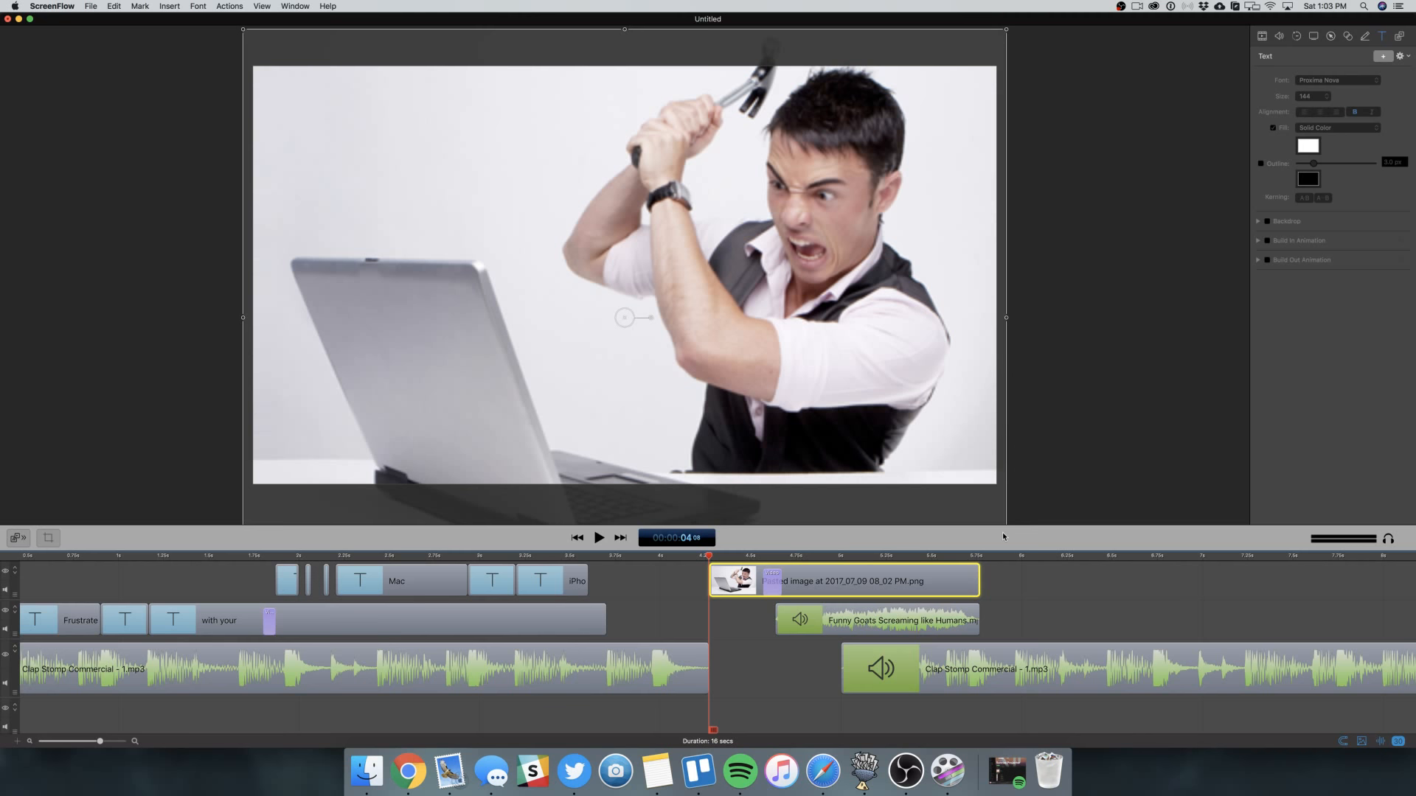
click(763, 557)
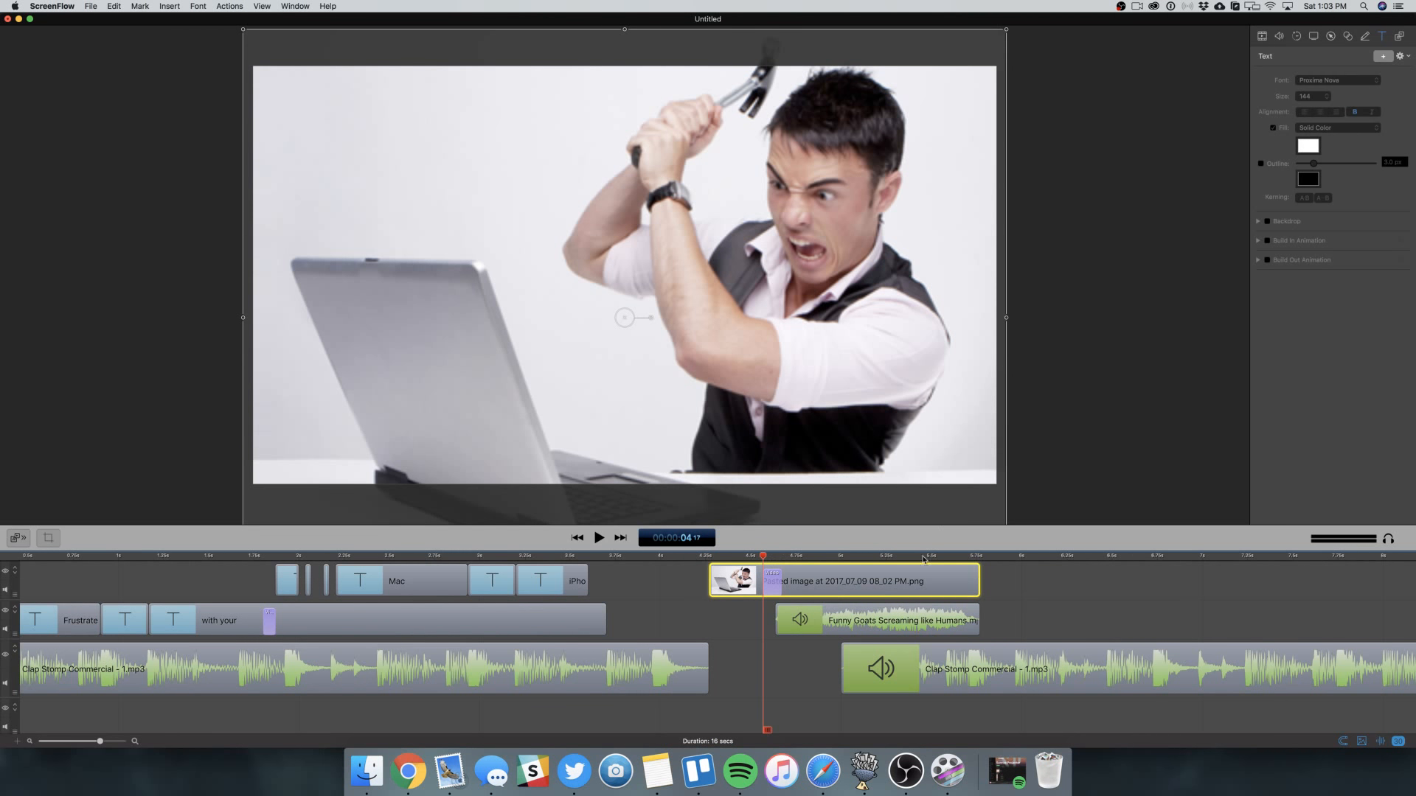
click(1262, 36)
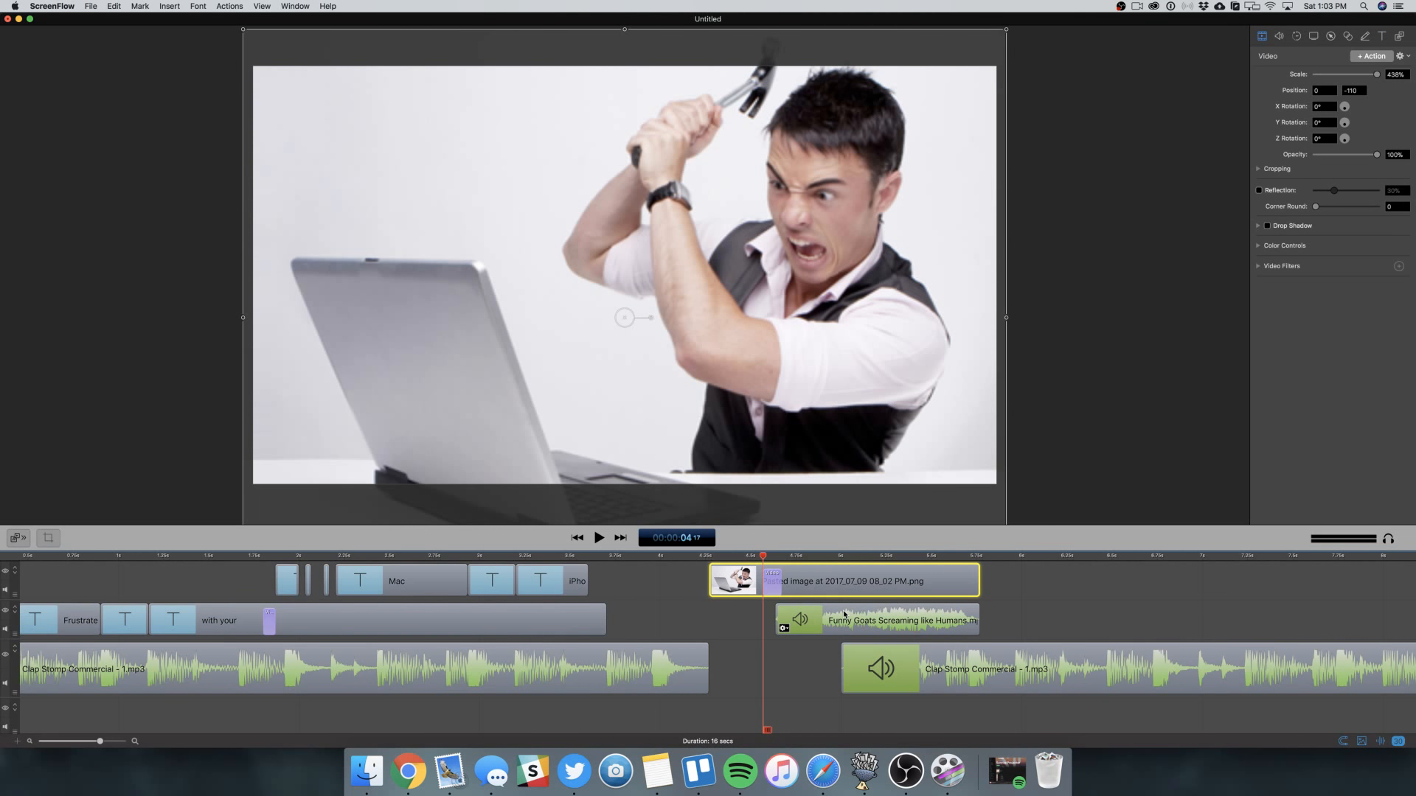
click(782, 558)
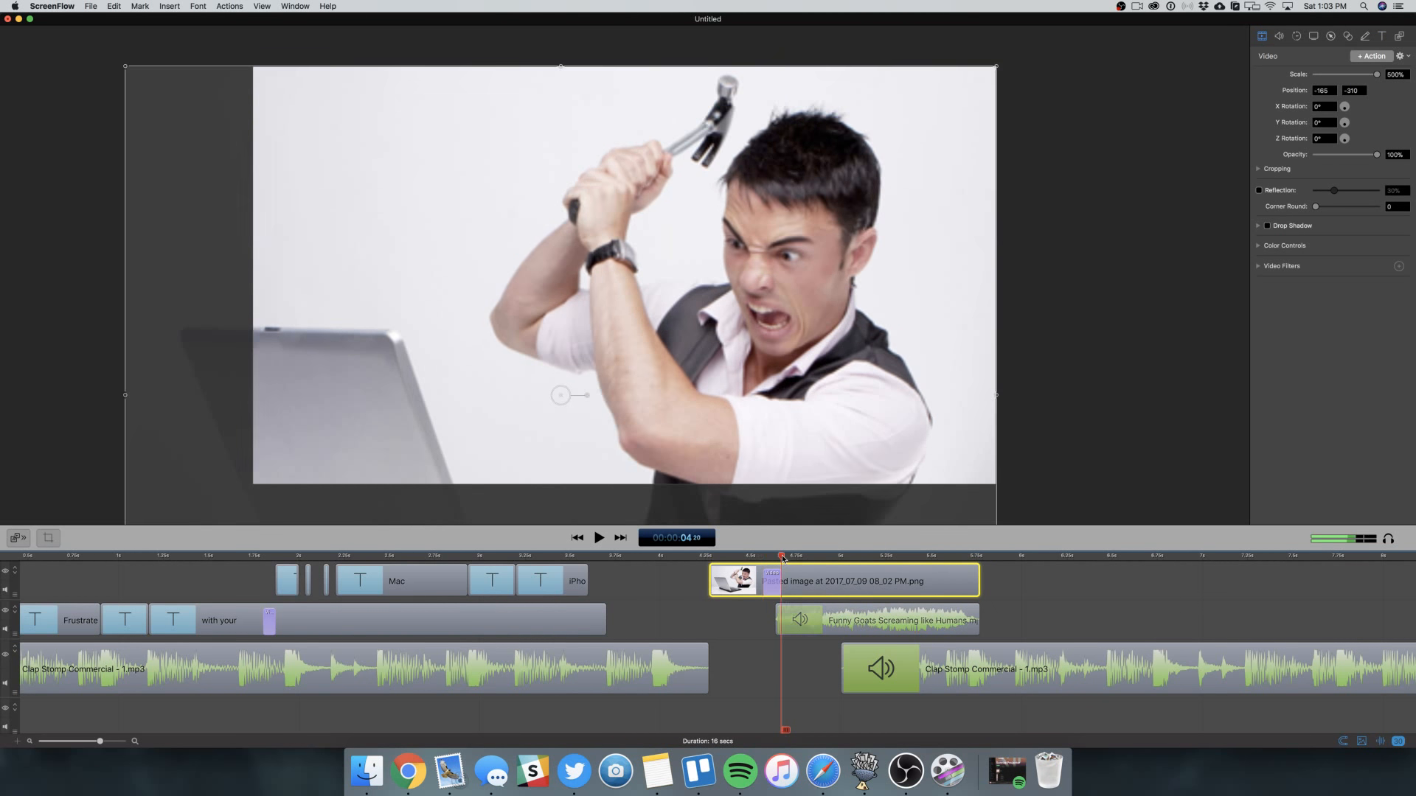
click(783, 649)
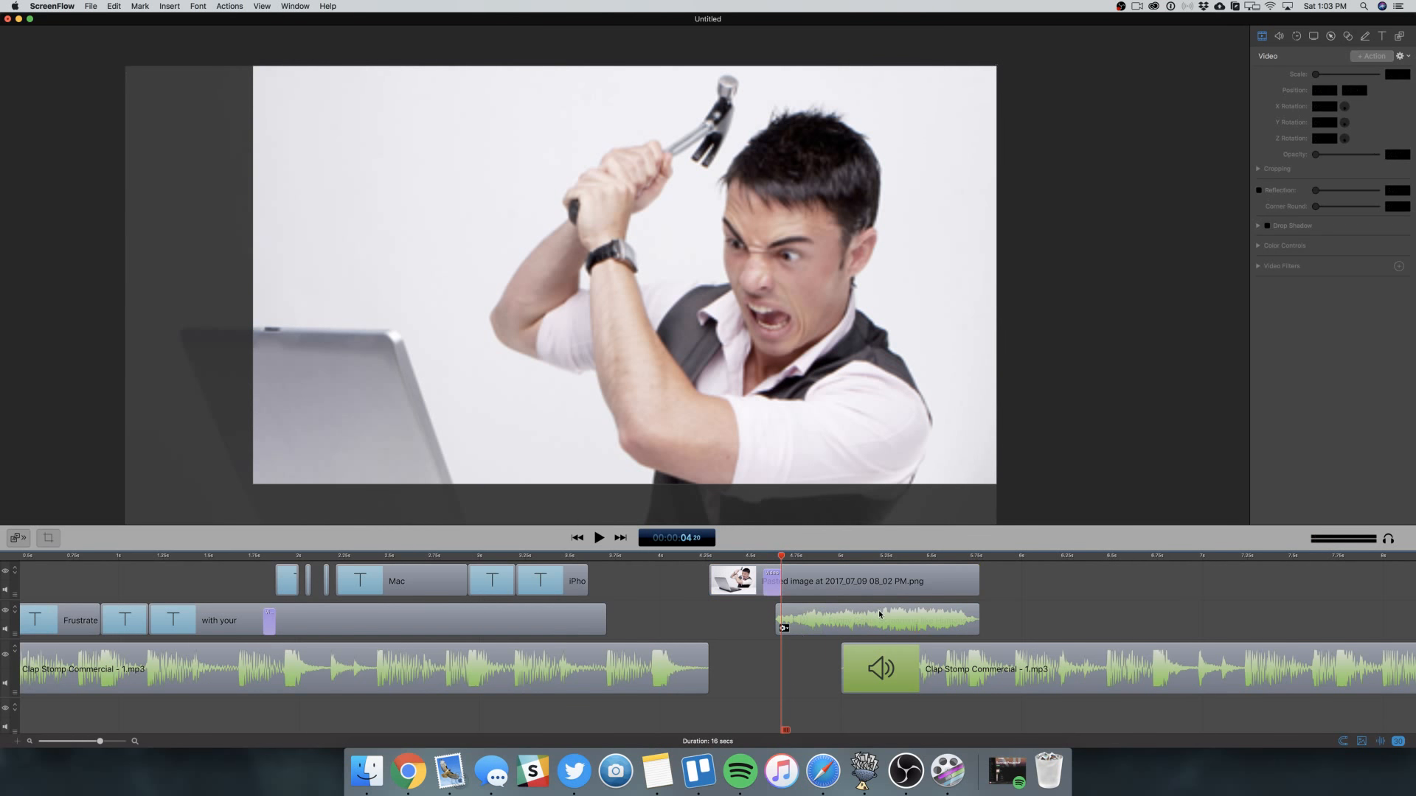
click(879, 614)
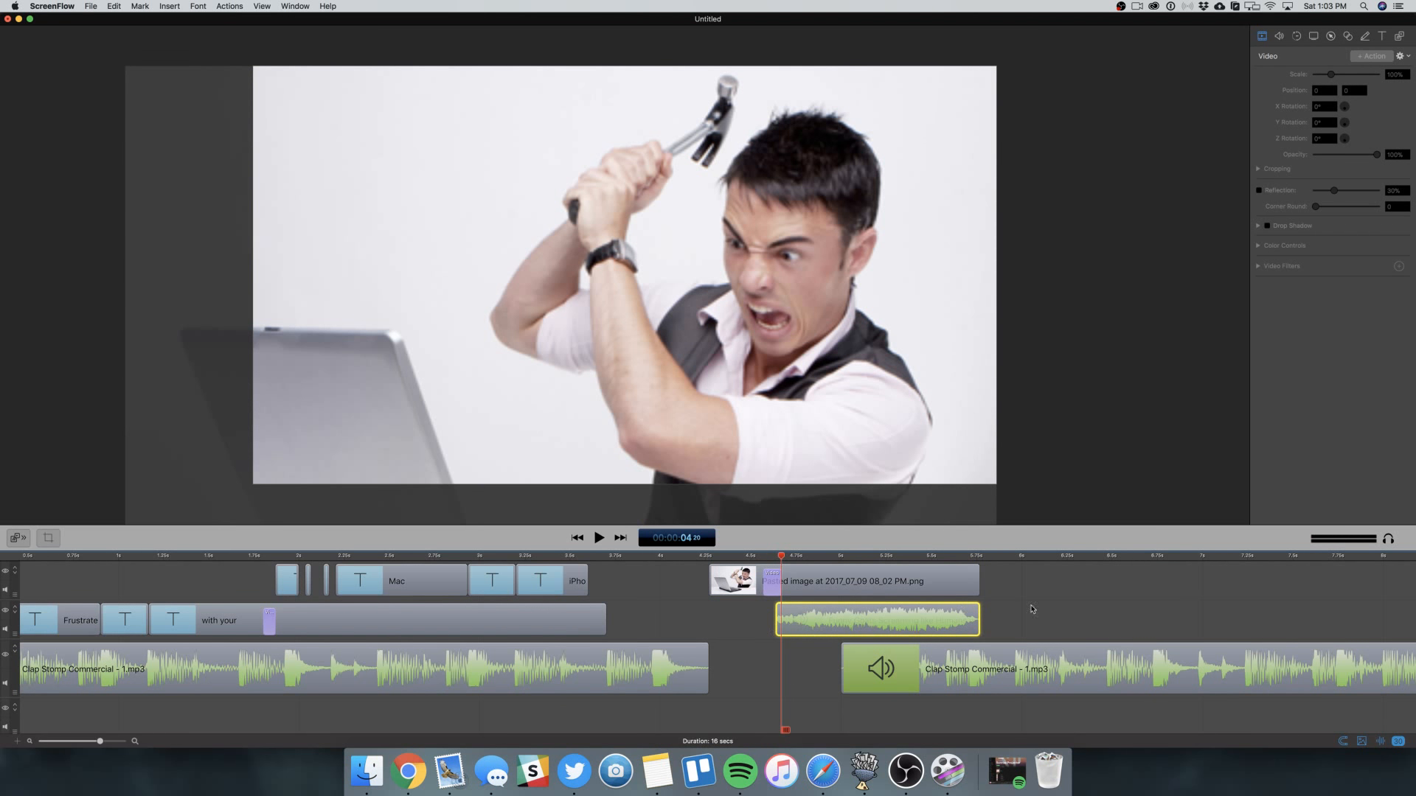
click(1084, 623)
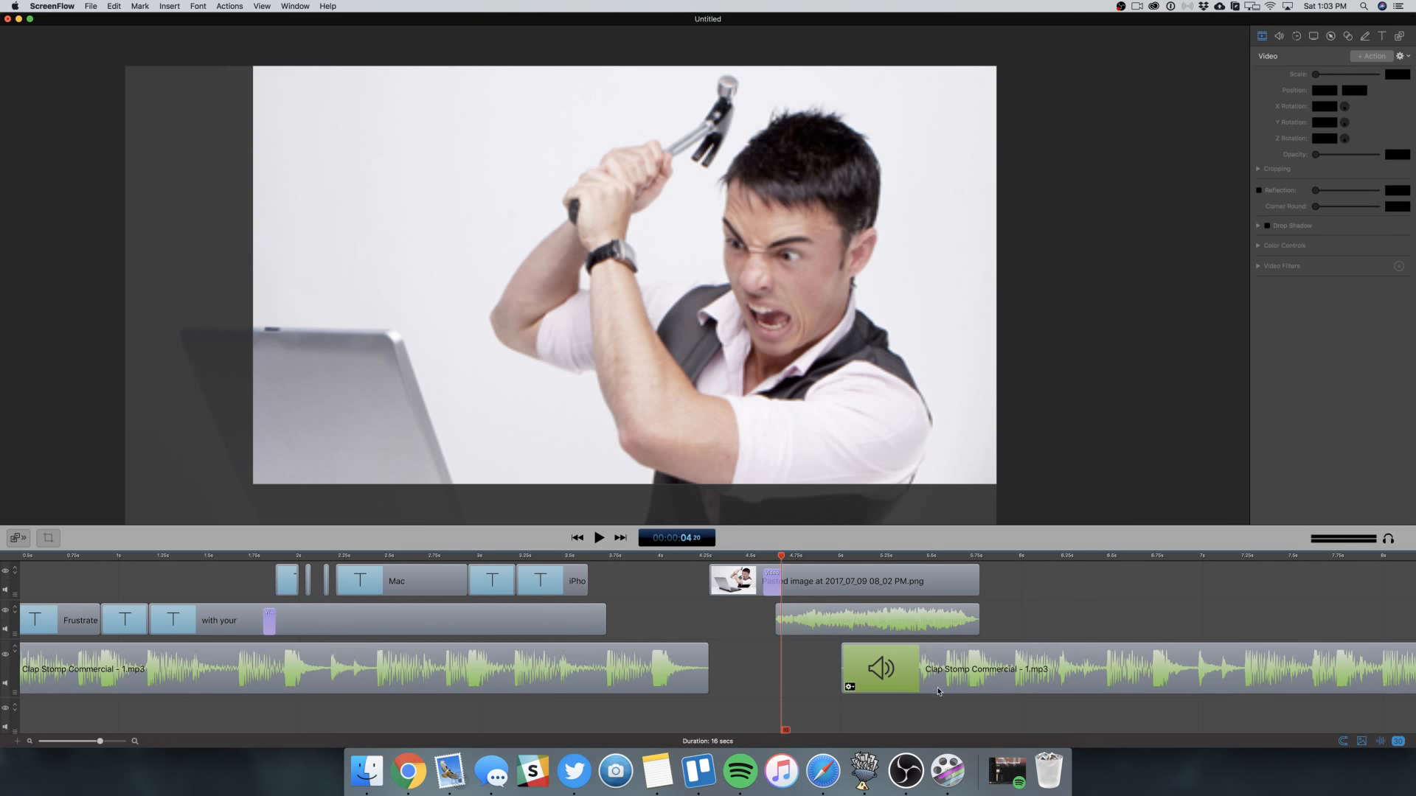
- Move the second part of the music to start at about 5.5 s, beneath the end of the goat scream
drag(917, 677, 990, 663)
click(1001, 629)
key(super+equal)
key(super+equal)
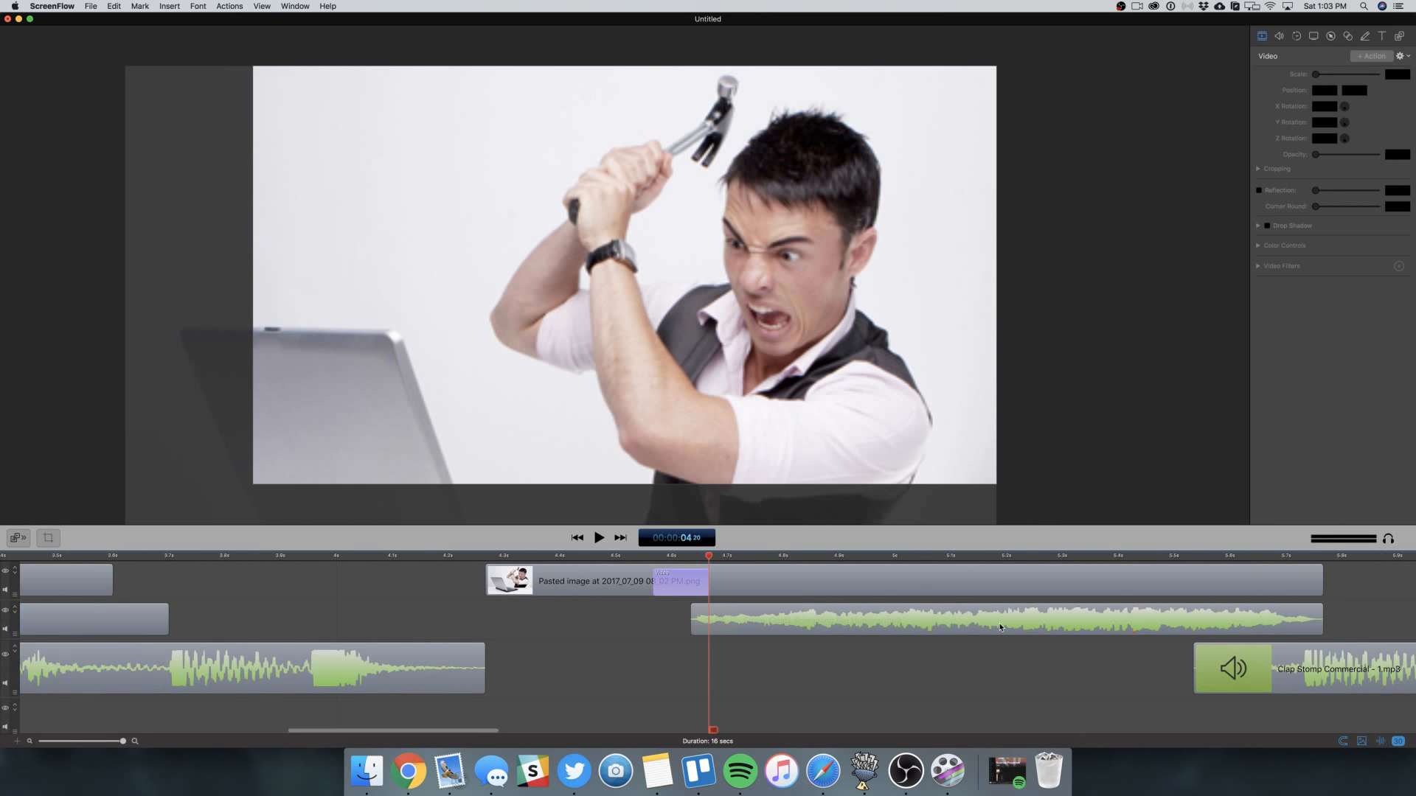
scroll(741, 629, right, 10)
scroll(741, 628, left, 10)
key(super+minus)
key(super+minus)
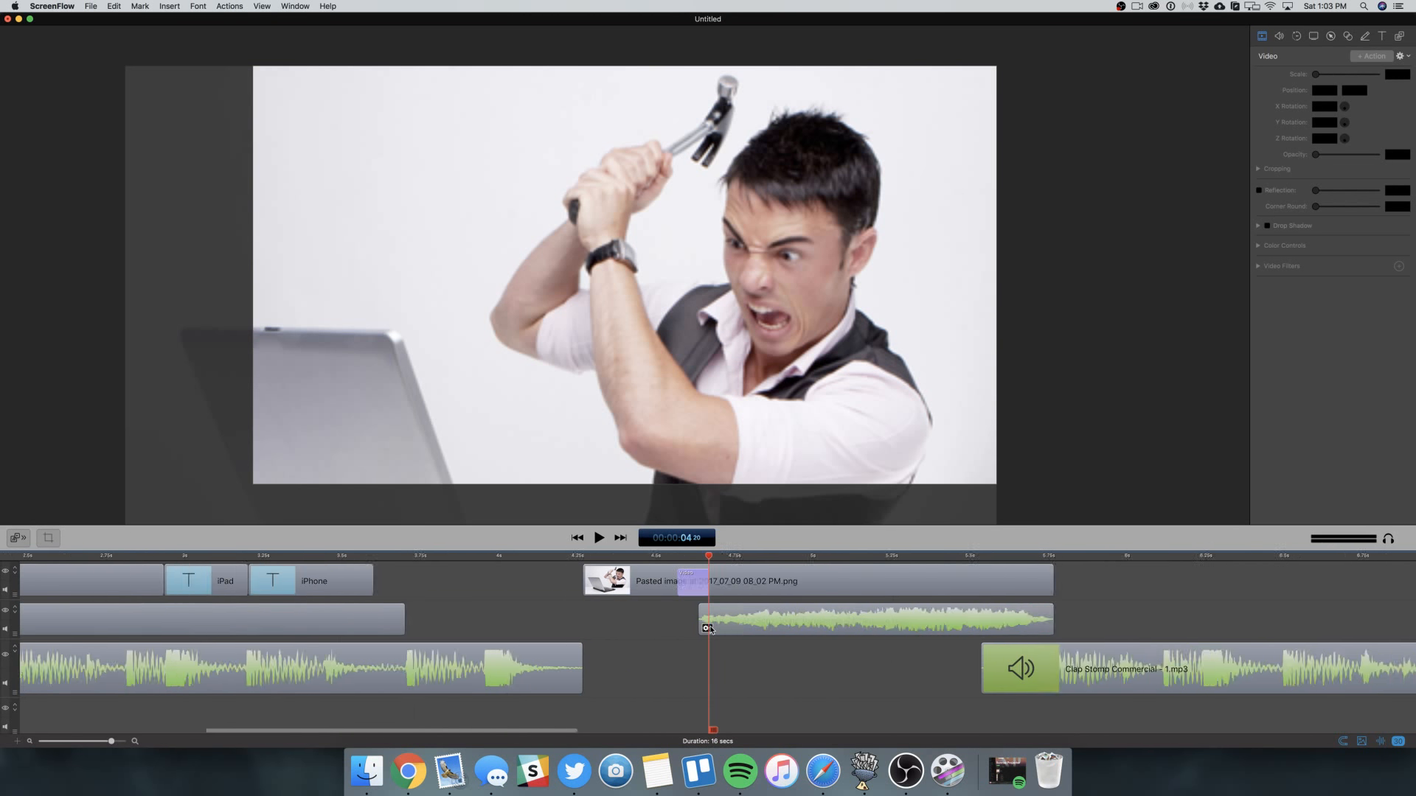
scroll(713, 672, left, 3)
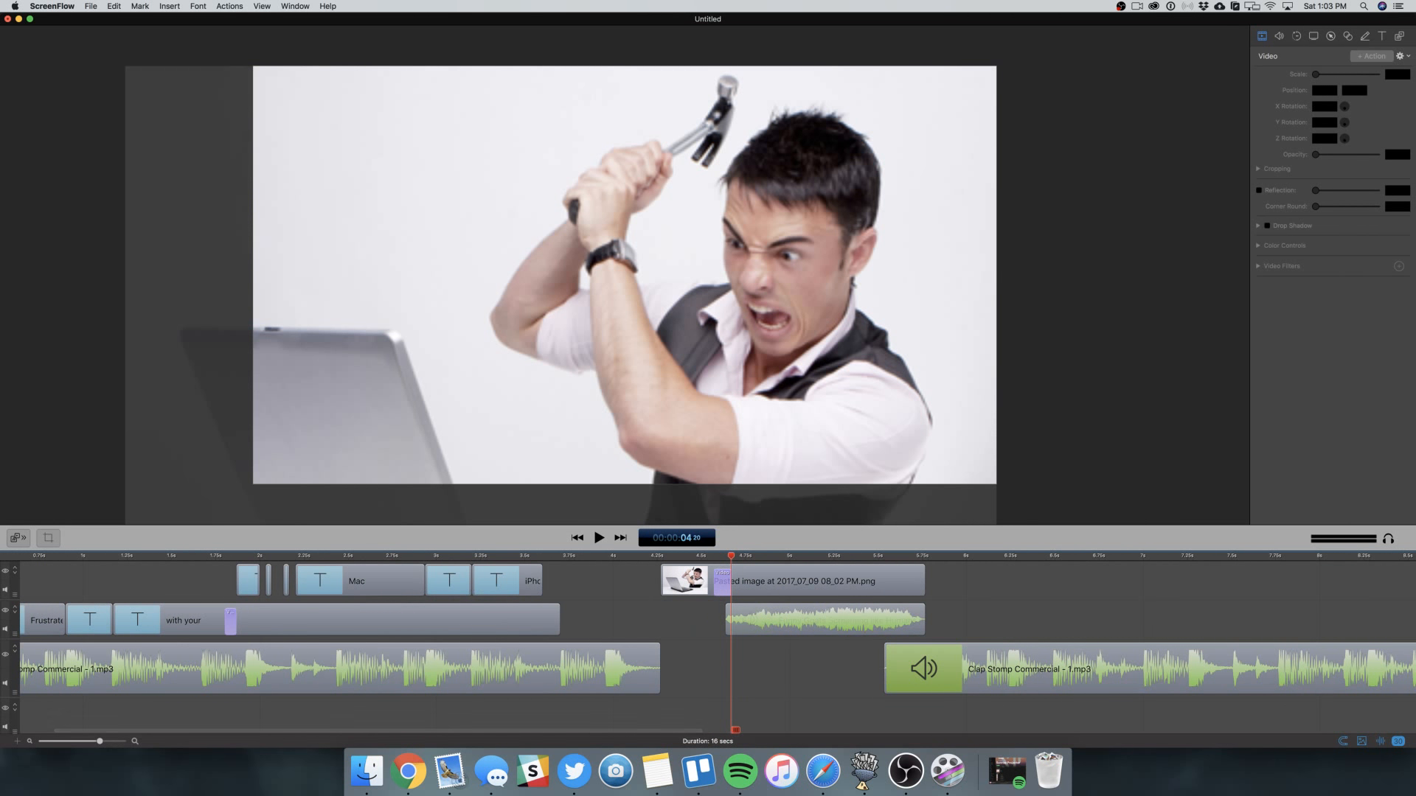
- Paste a copy of the iPhone text clip at 03;19 and trim it to a single frame
drag(561, 624, 566, 624)
click(559, 556)
key(super+equal)
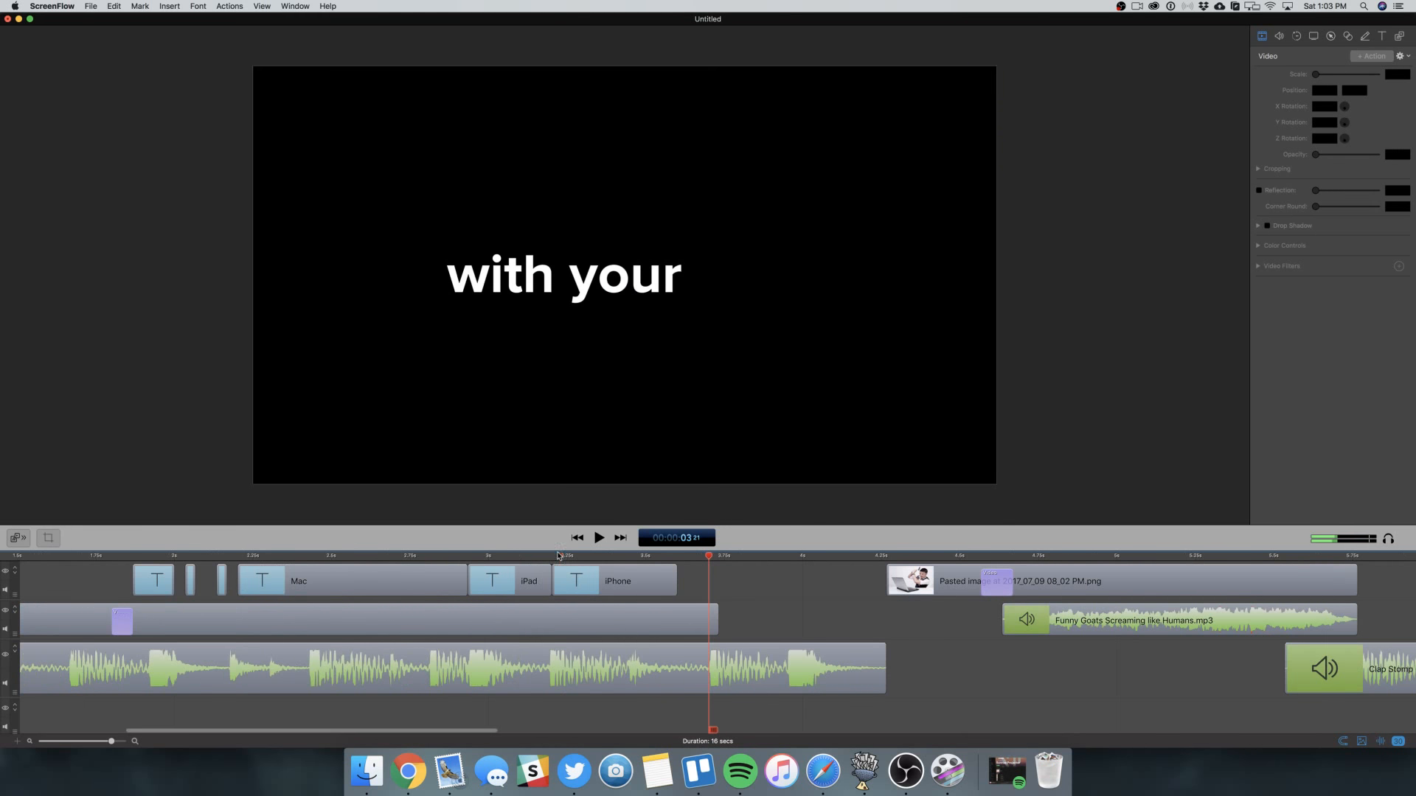
click(561, 581)
drag(702, 562, 688, 561)
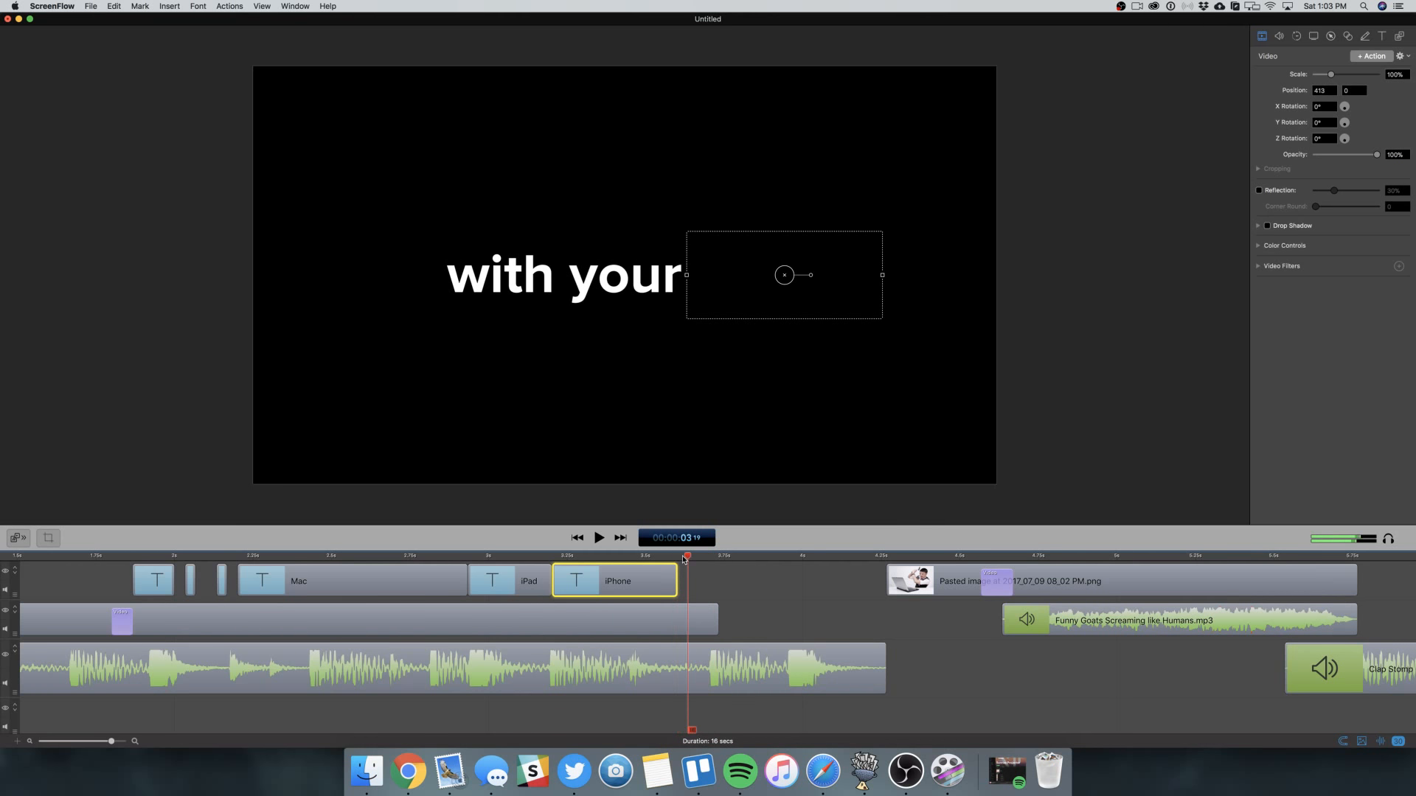
key(super+v)
drag(812, 581, 637, 579)
click(739, 590)
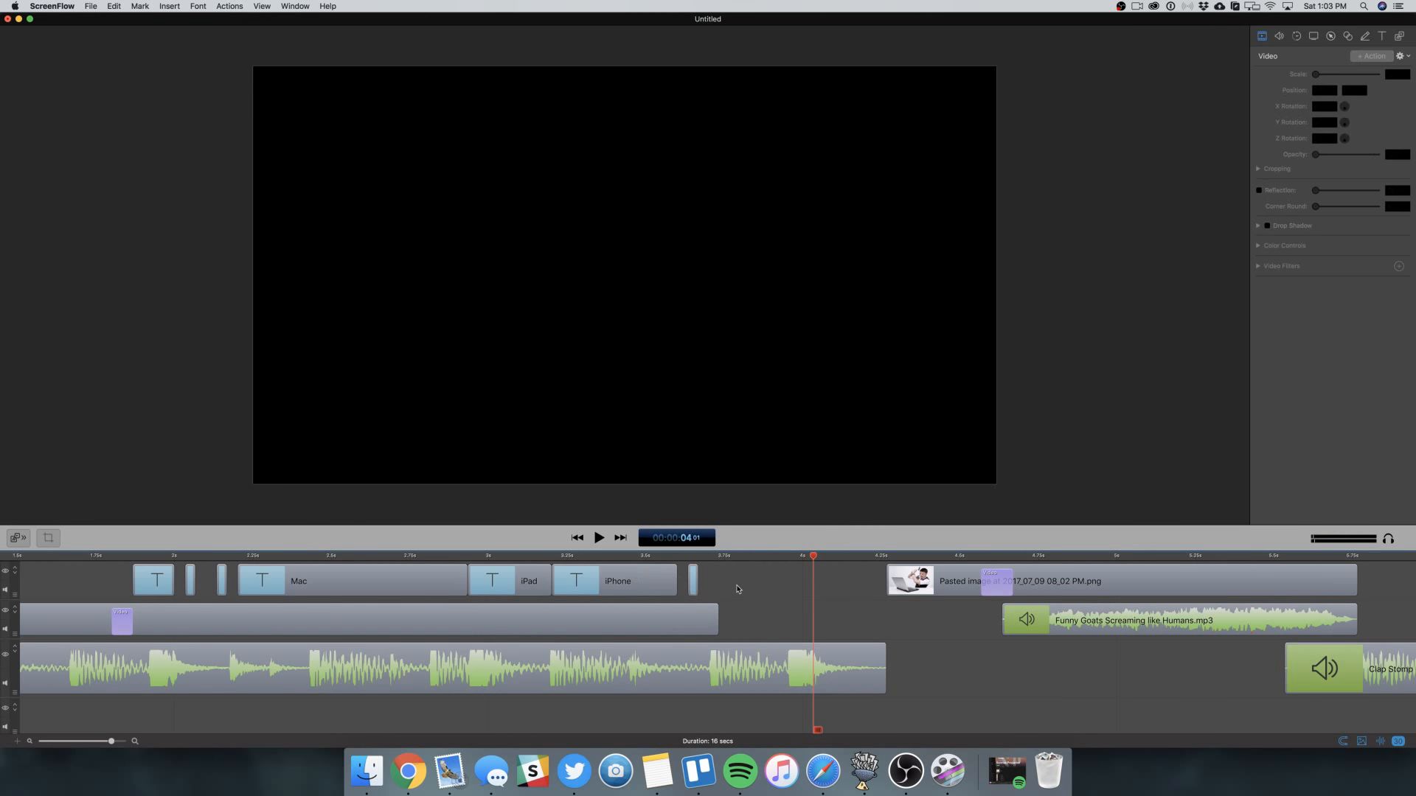
- Copy the one-frame iPhone clip and paste it at 03;21 to create a second flash
key(super+equal)
click(470, 581)
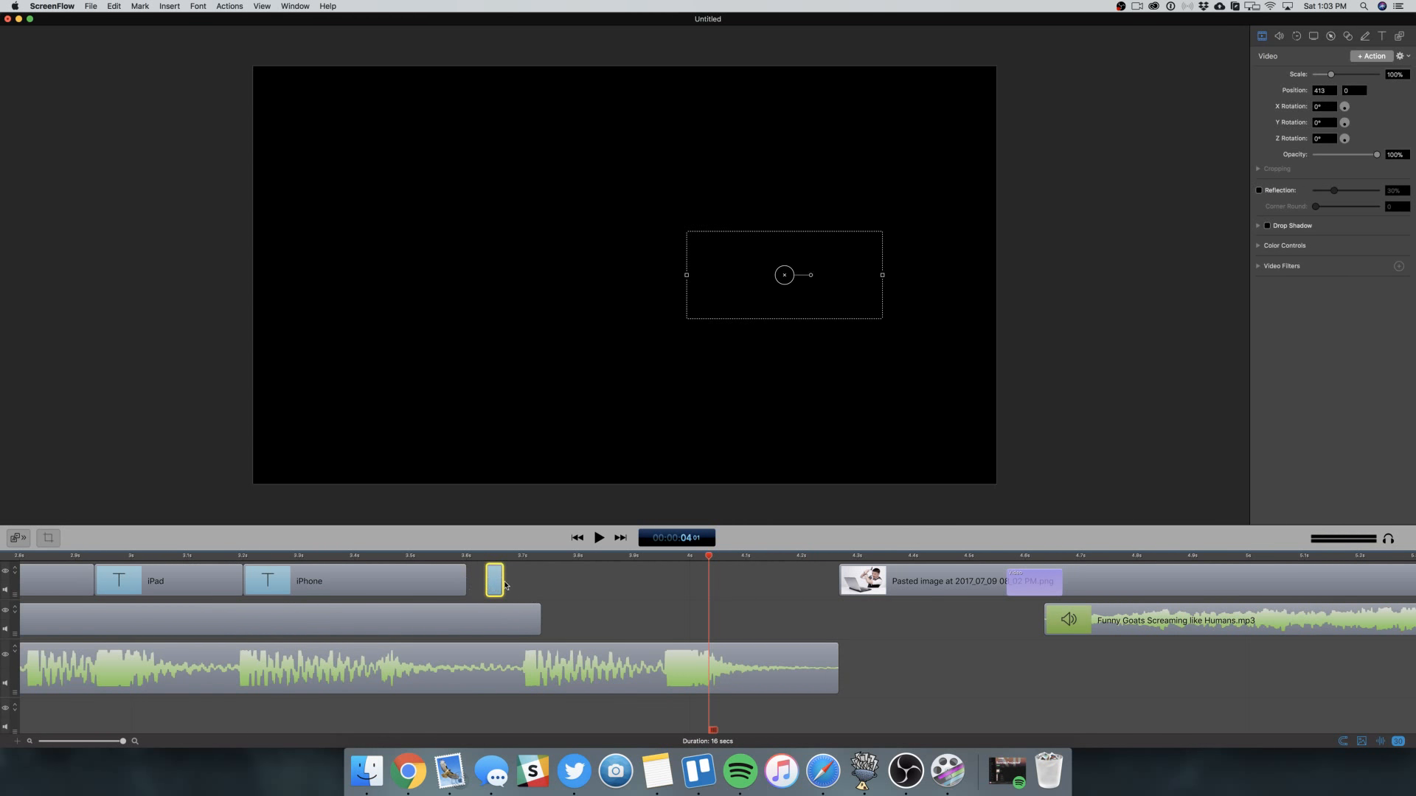
click(494, 580)
key(super+c)
click(503, 556)
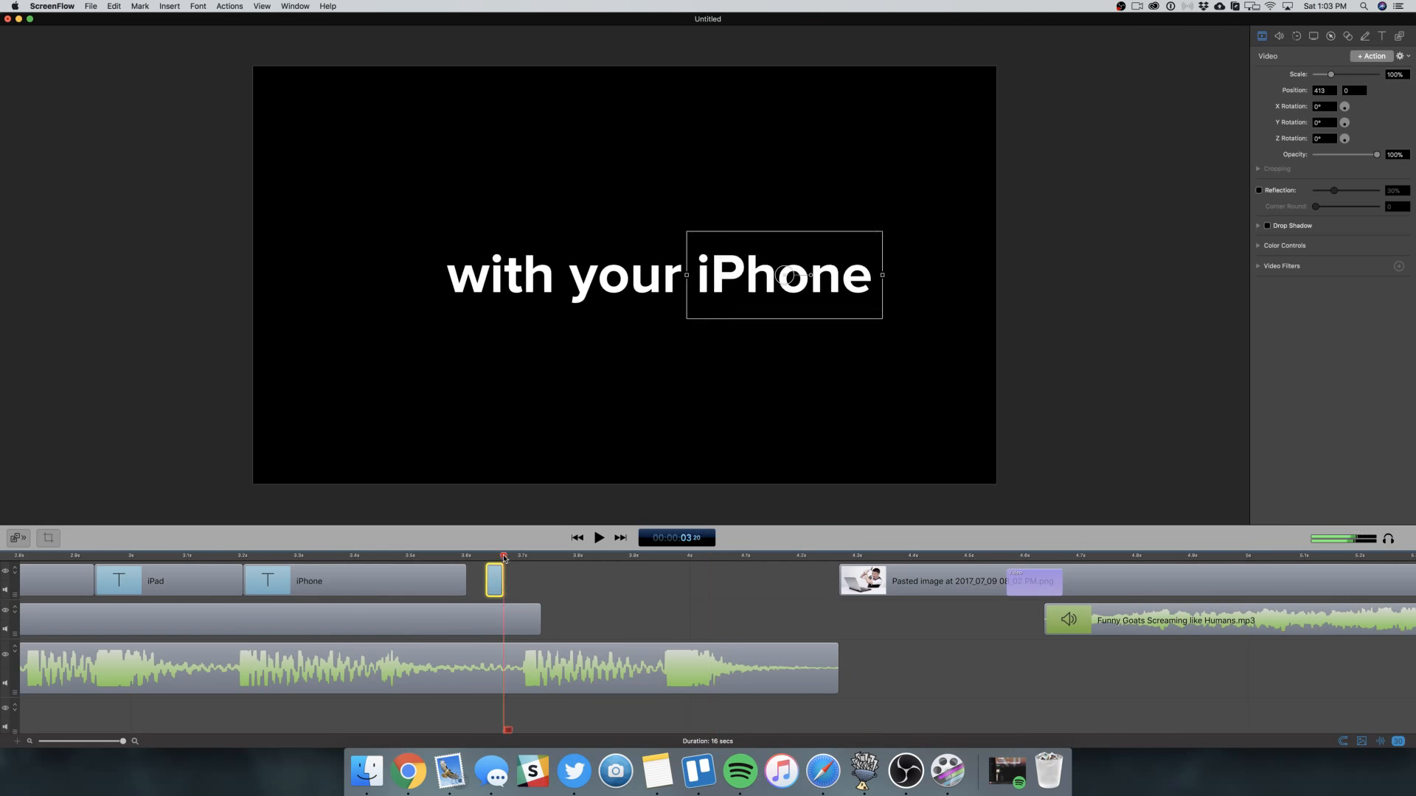
key(Right)
key(super+v)
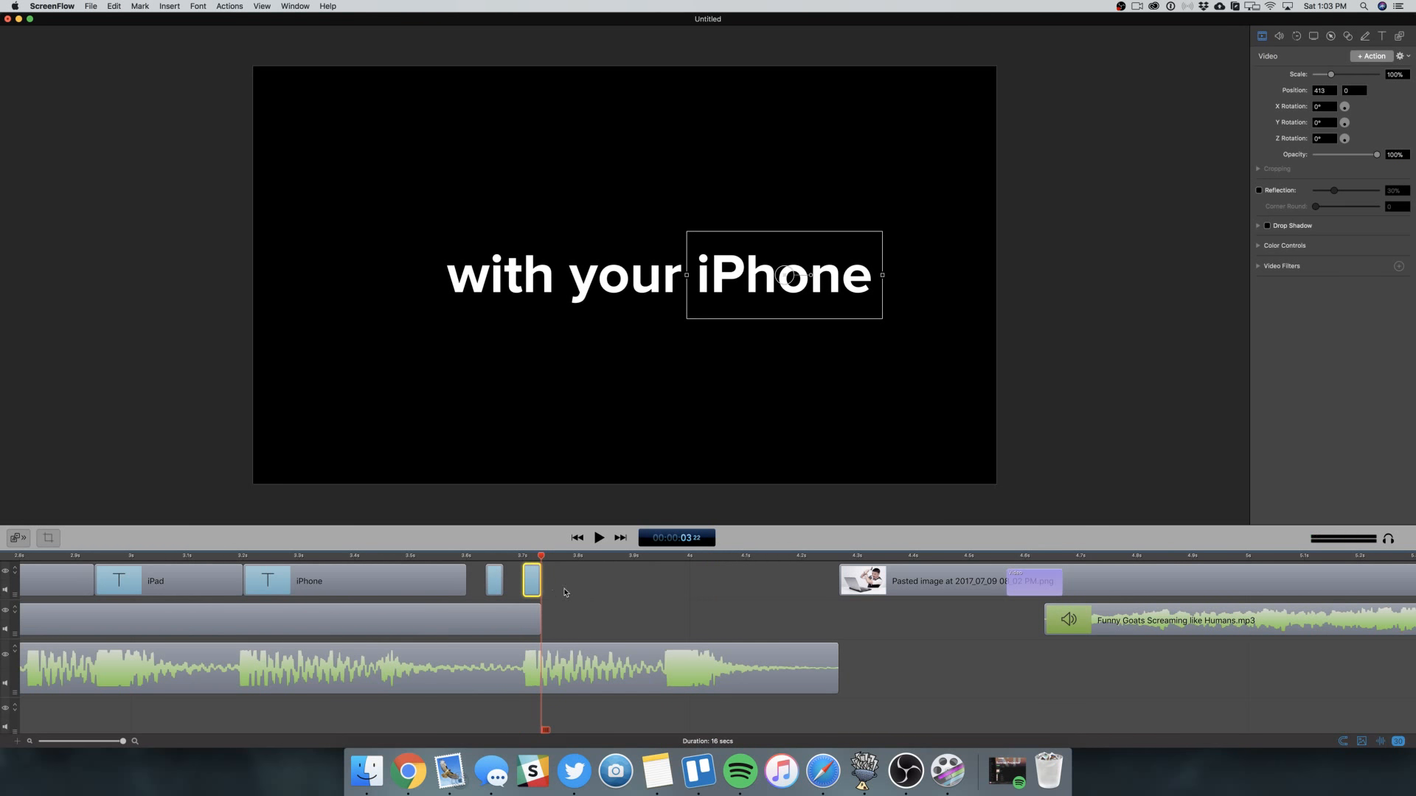
- Copy the "with your" text clip and paste it at 03;23
click(515, 615)
key(super+c)
key(Right)
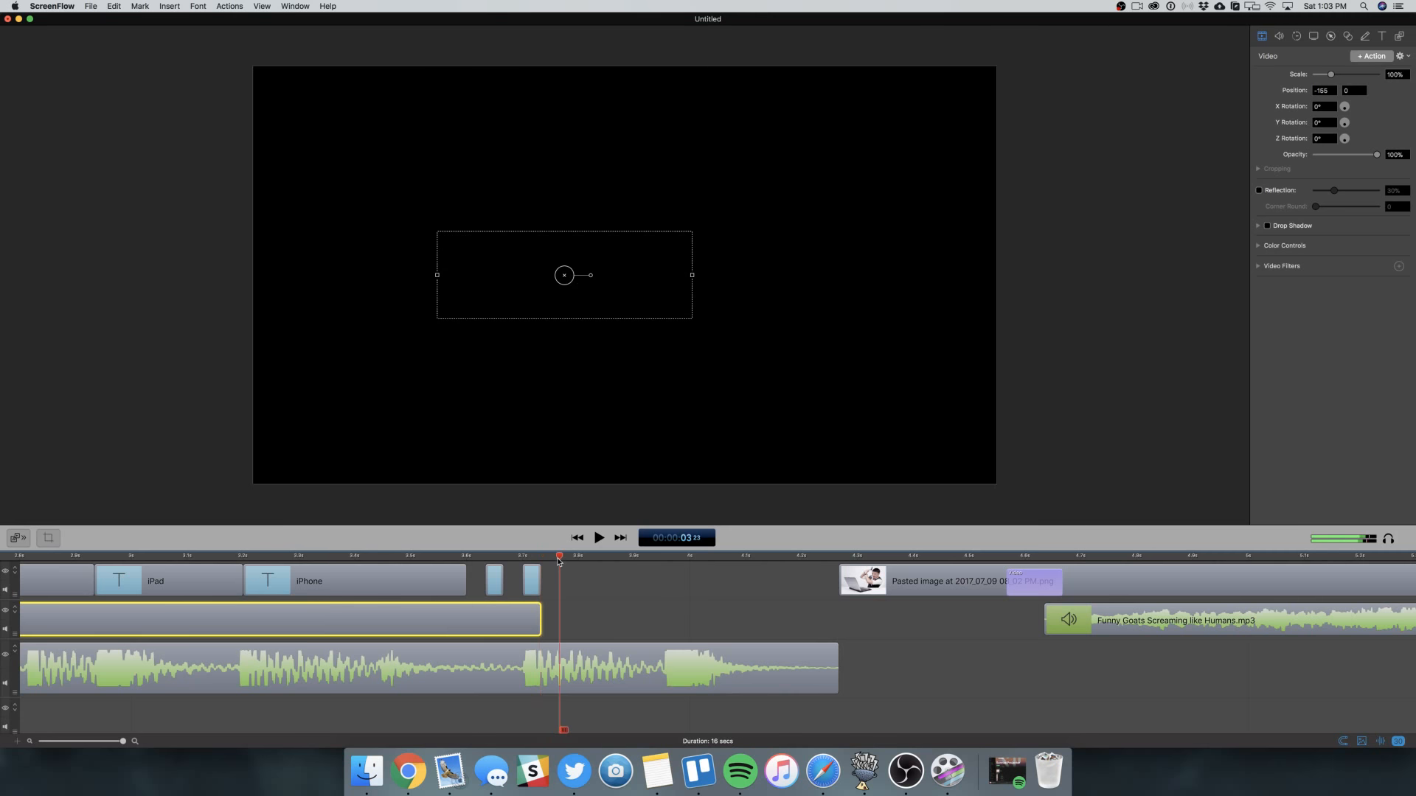
key(super+v)
scroll(576, 616, left, 15)
scroll(576, 618, left, 10)
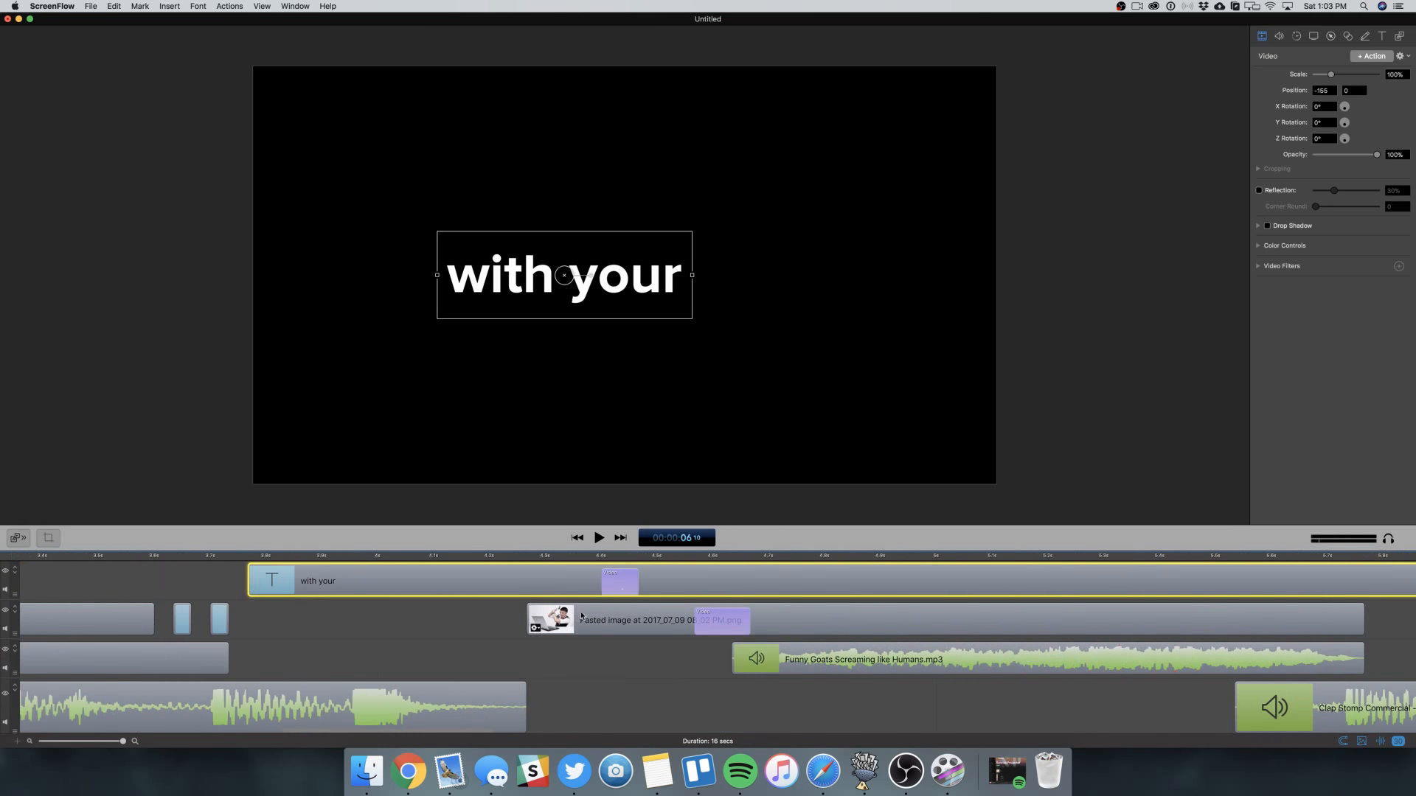
- Split the pasted "with your" clip at 03;29 and delete the part after the cut
click(362, 557)
key(t)
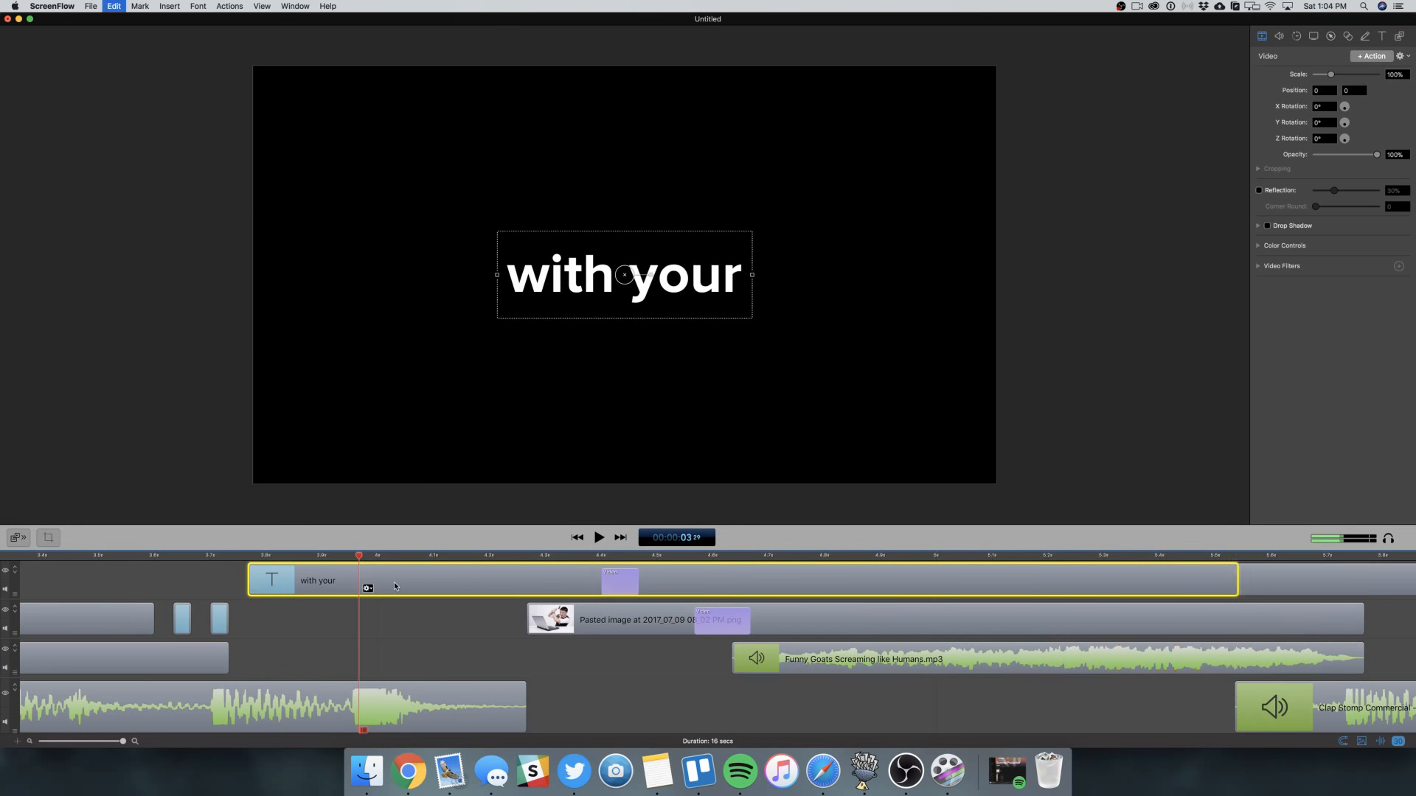
click(367, 587)
key(Delete)
scroll(468, 592, left, 5)
key(super+a)
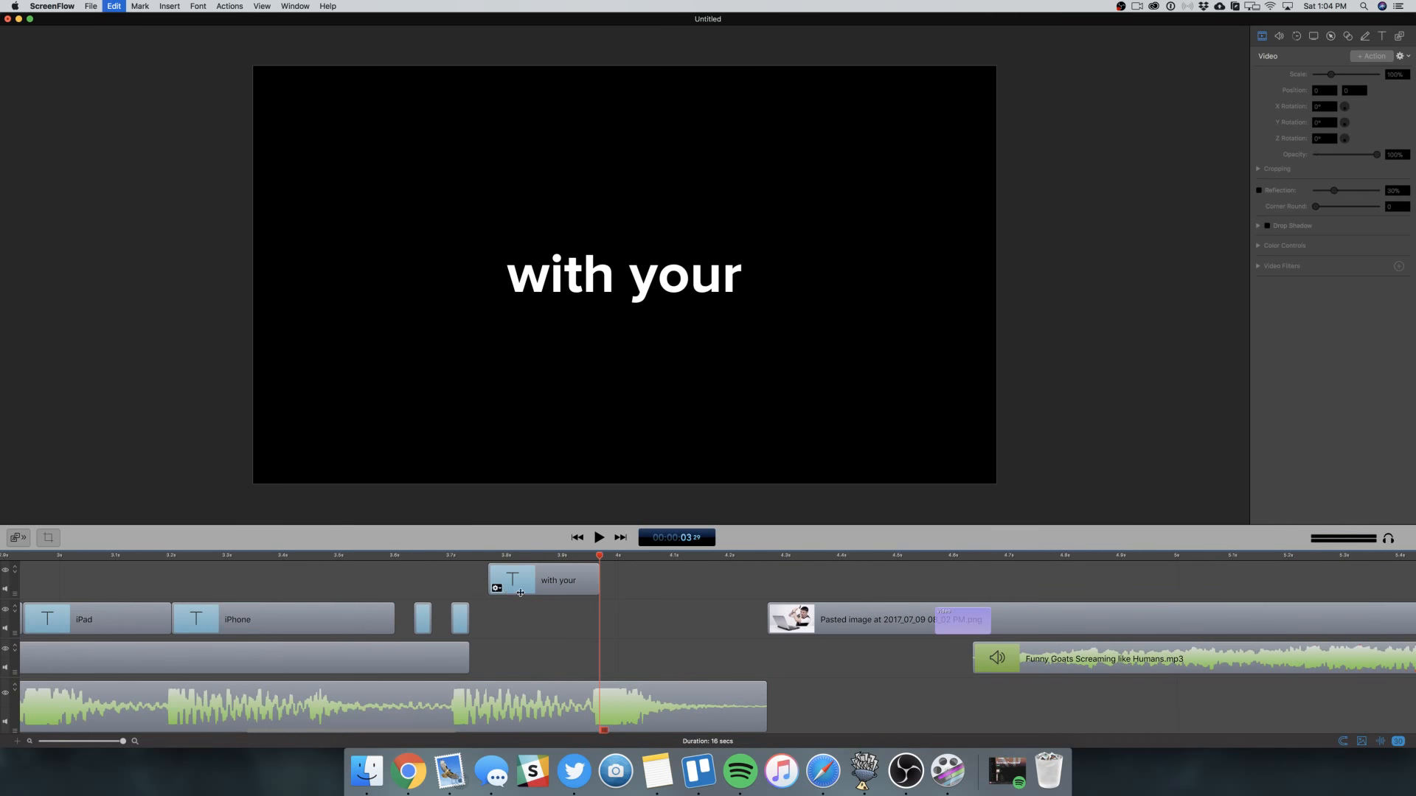
- Move the short "with your" copy down to the original's track and extend its end to the start of the pasted image
click(531, 614)
key(super+c)
drag(525, 589, 512, 621)
click(634, 608)
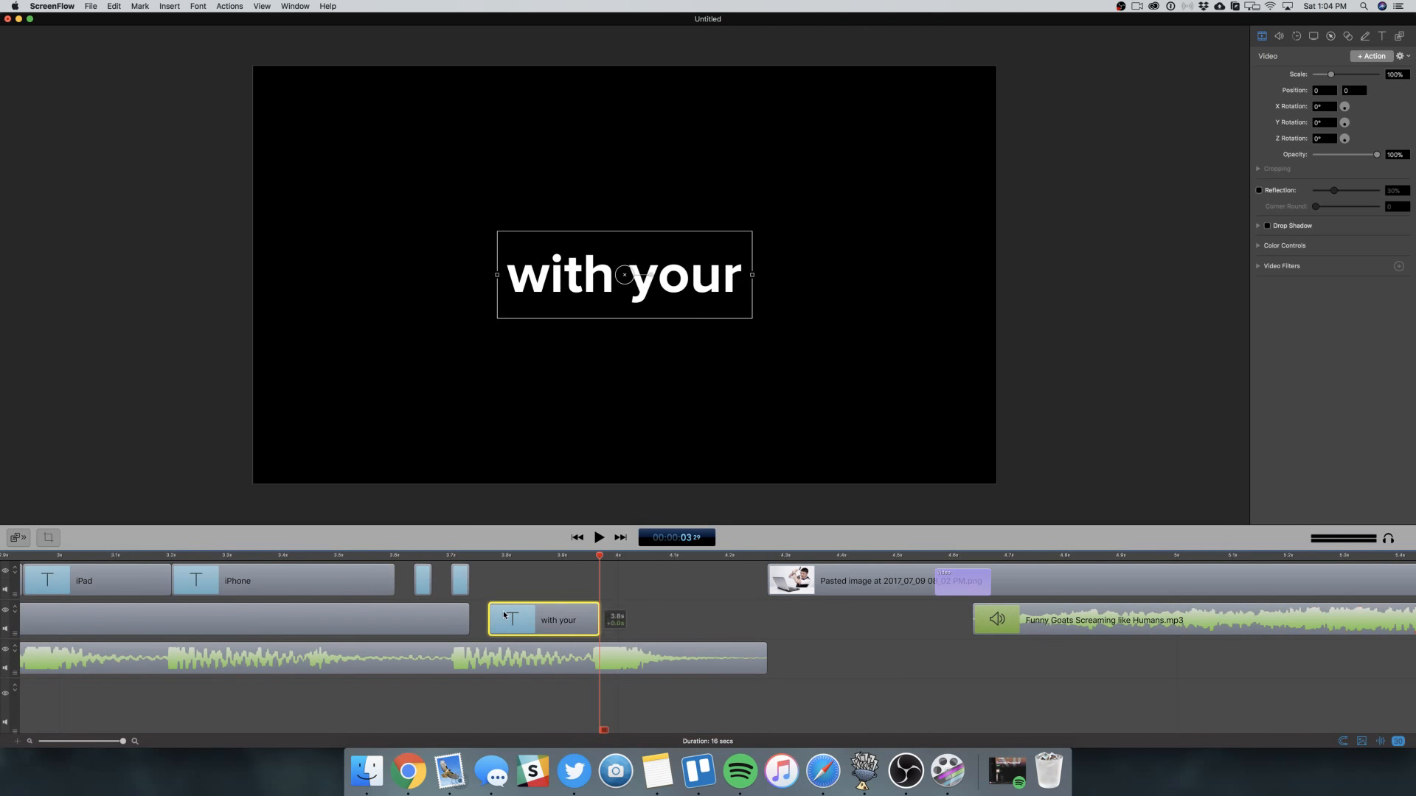
click(600, 626)
drag(600, 626, 734, 626)
- Replace the copied title's text with "?"
double_click(673, 293)
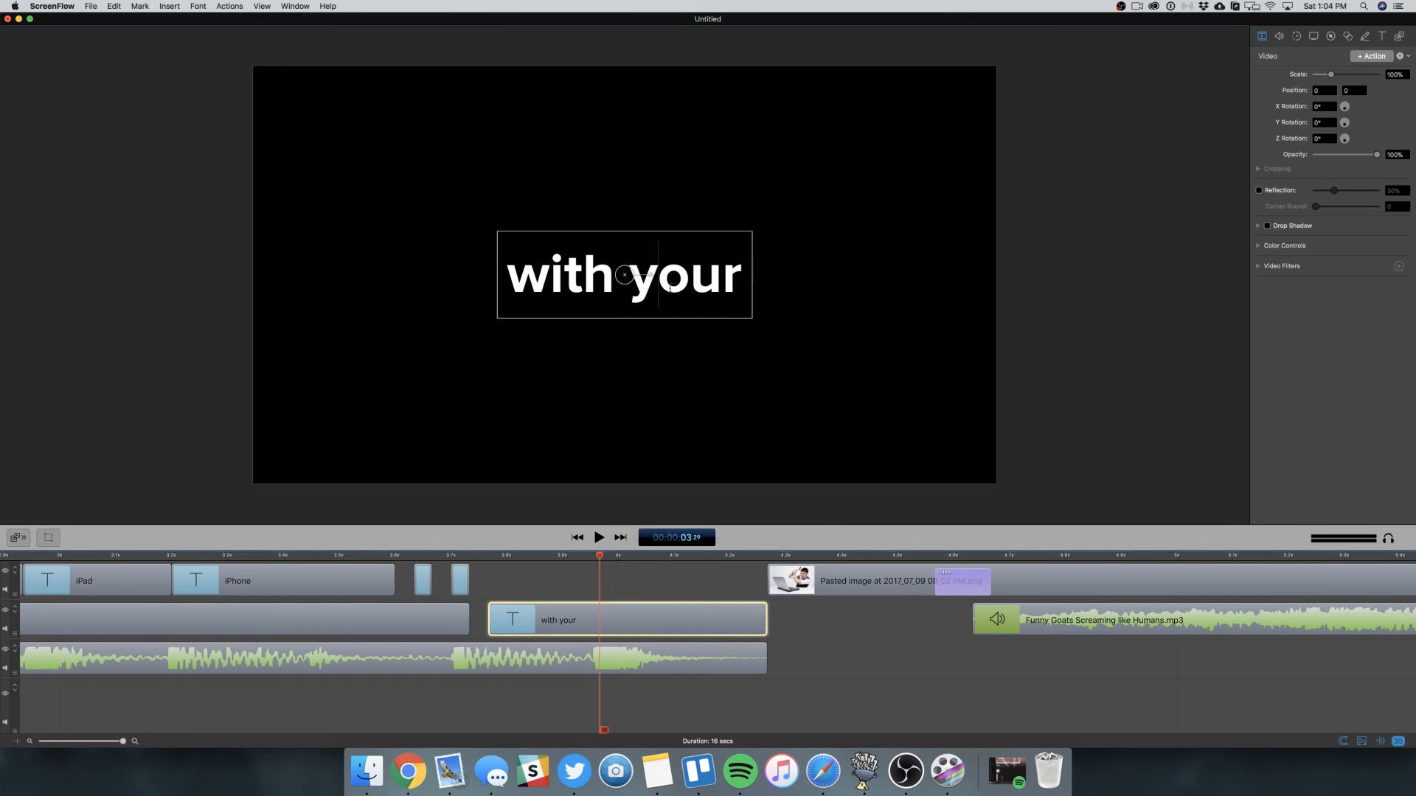
key(super+a)
text(?)
click(808, 334)
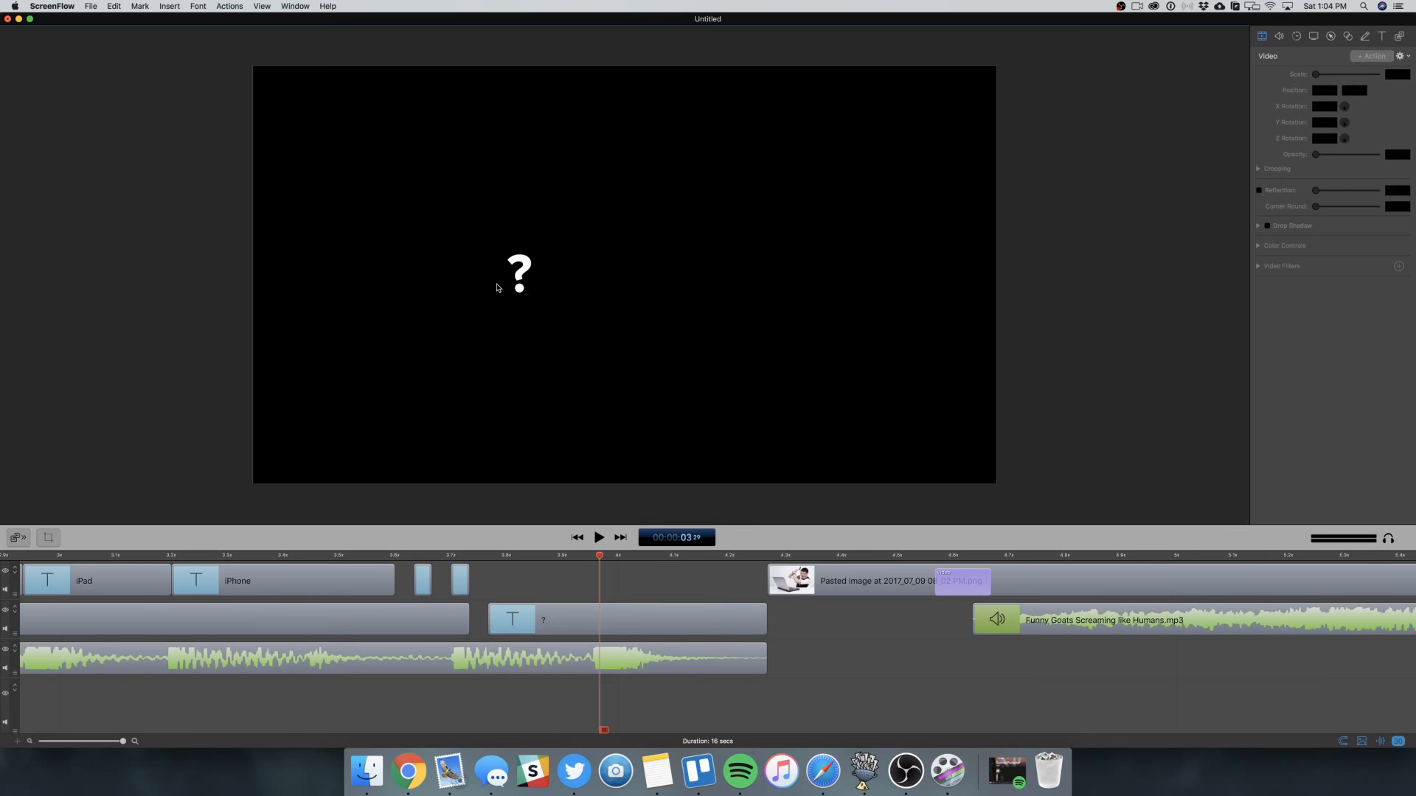
- Set the question mark title's font size to 288
click(498, 288)
click(1382, 36)
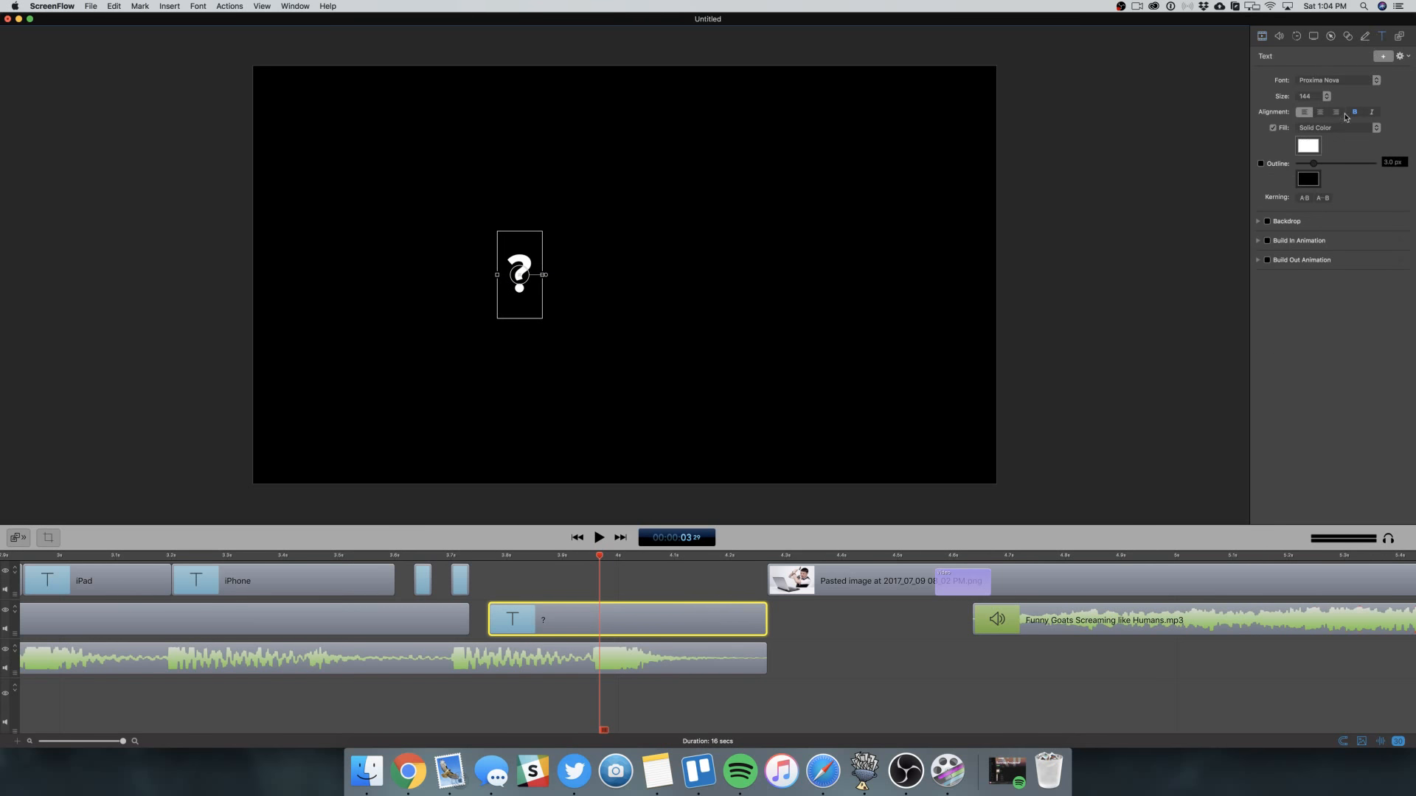
click(1321, 96)
click(1312, 104)
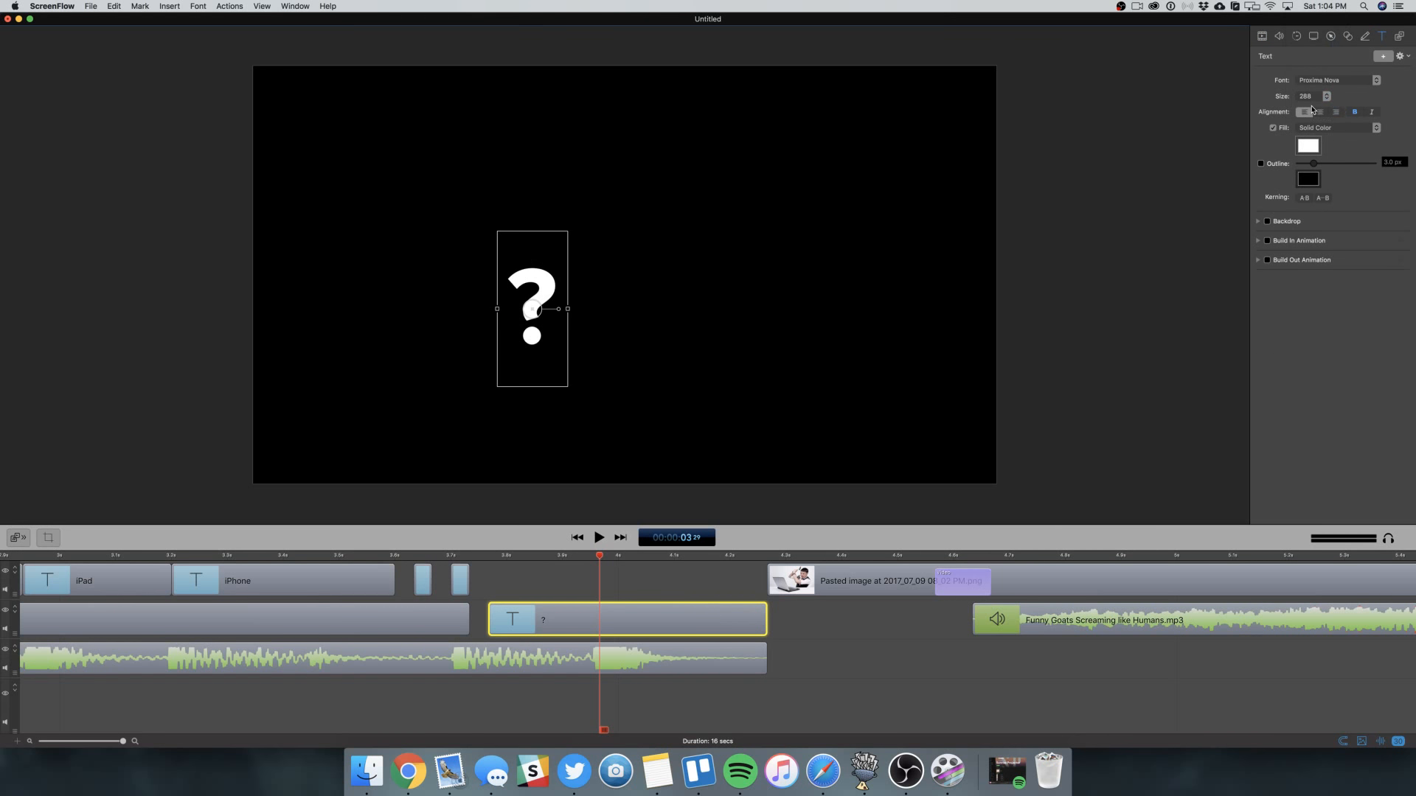
- Open the Fonts window and try a larger font size for the question mark title
click(1320, 96)
click(1319, 114)
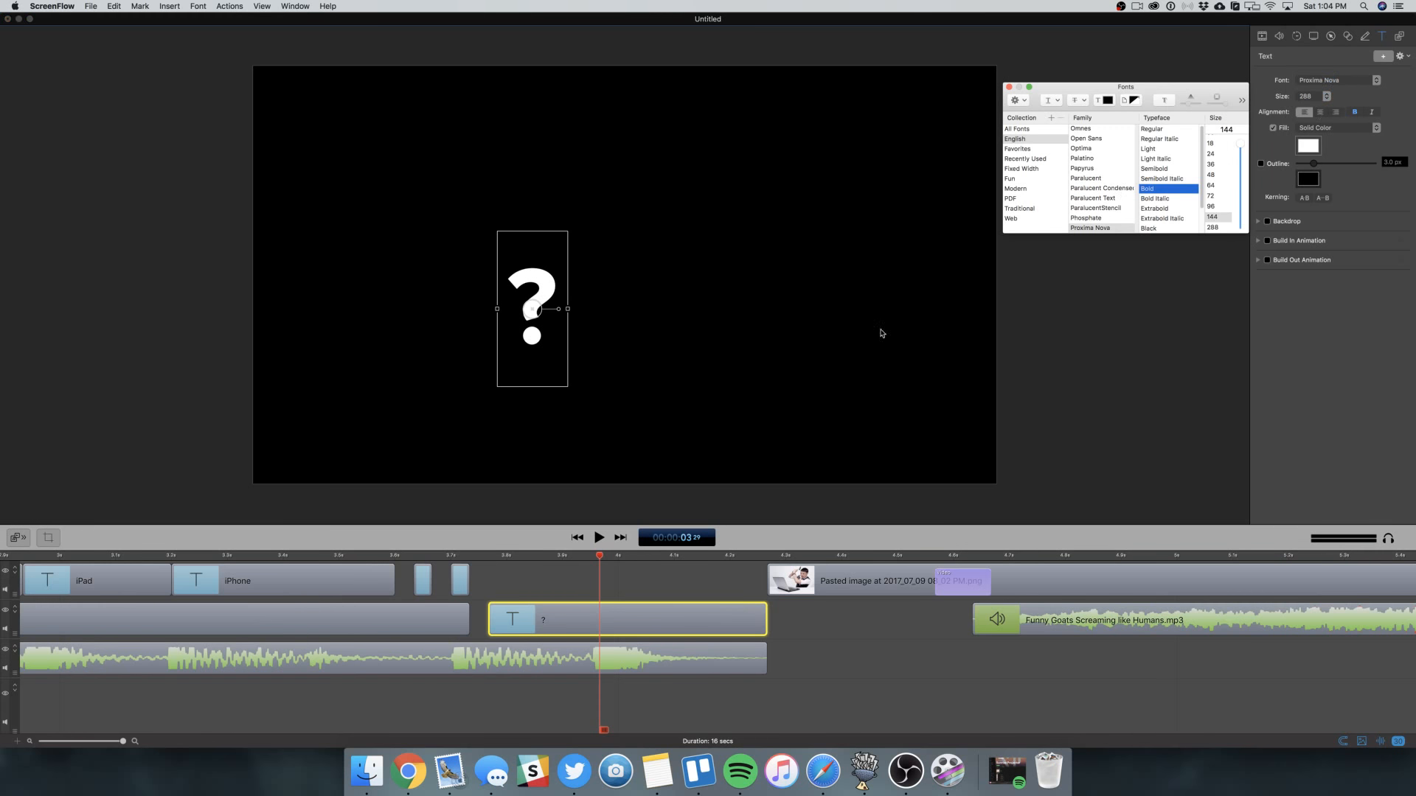
click(1208, 229)
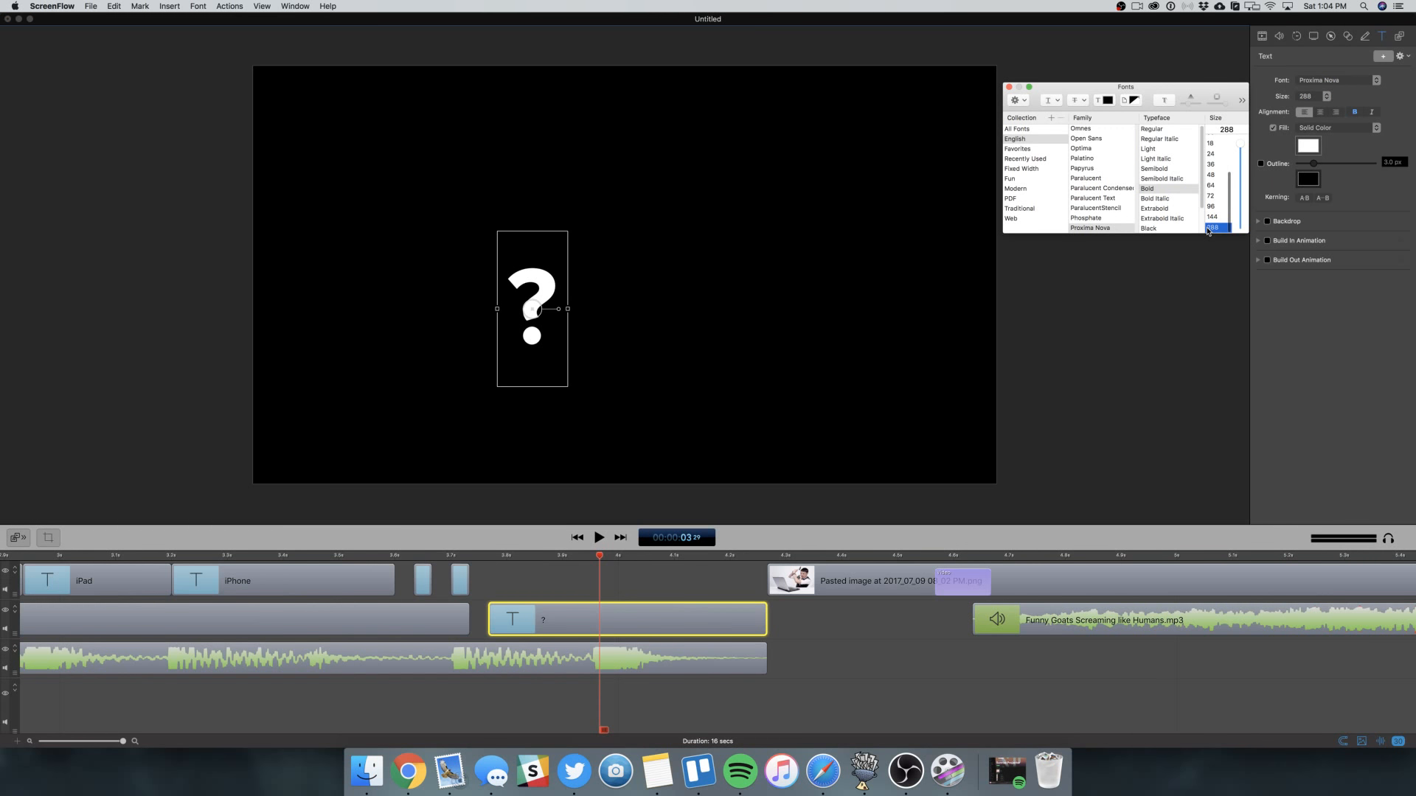
click(1226, 137)
scroll(1228, 146, down, 1)
scroll(1228, 145, up, 2)
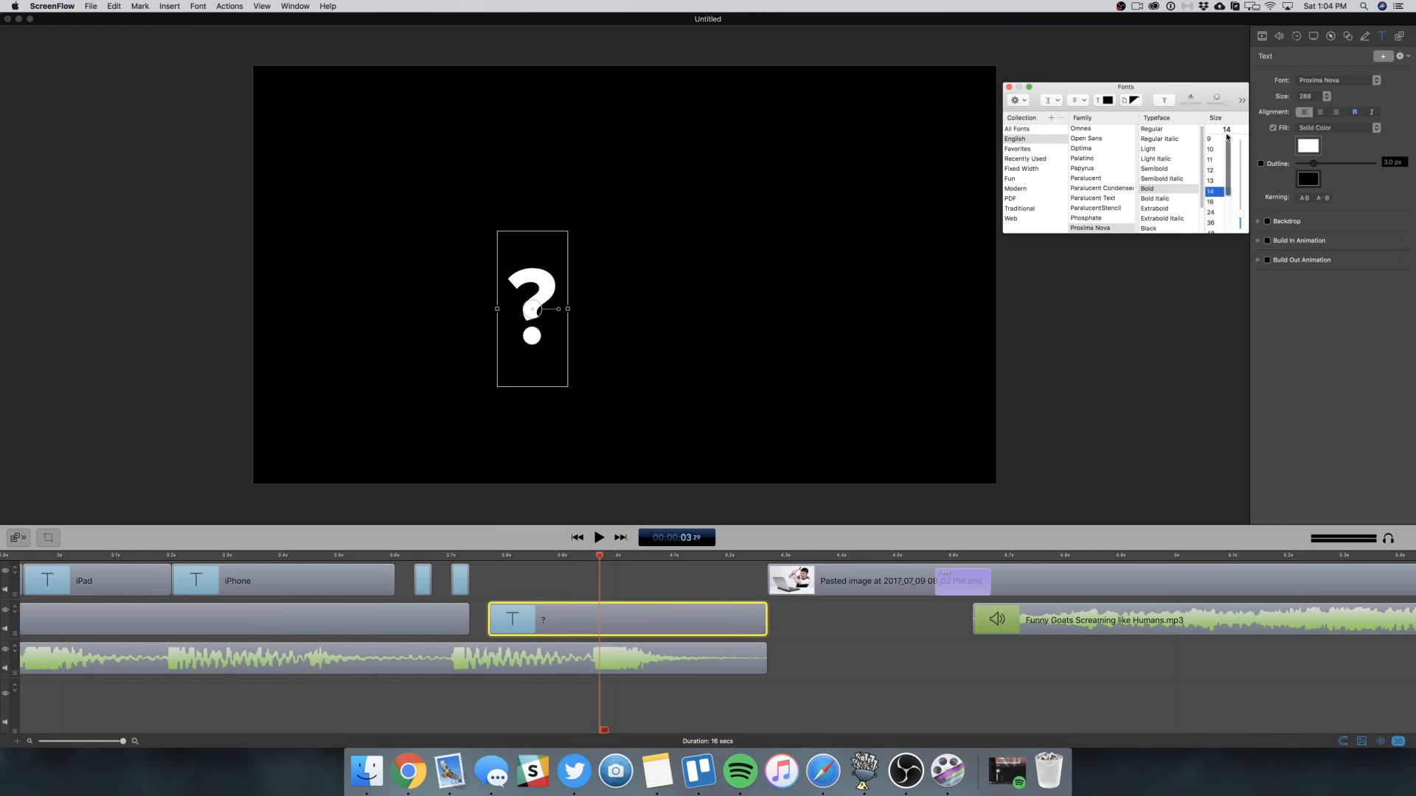
click(1227, 129)
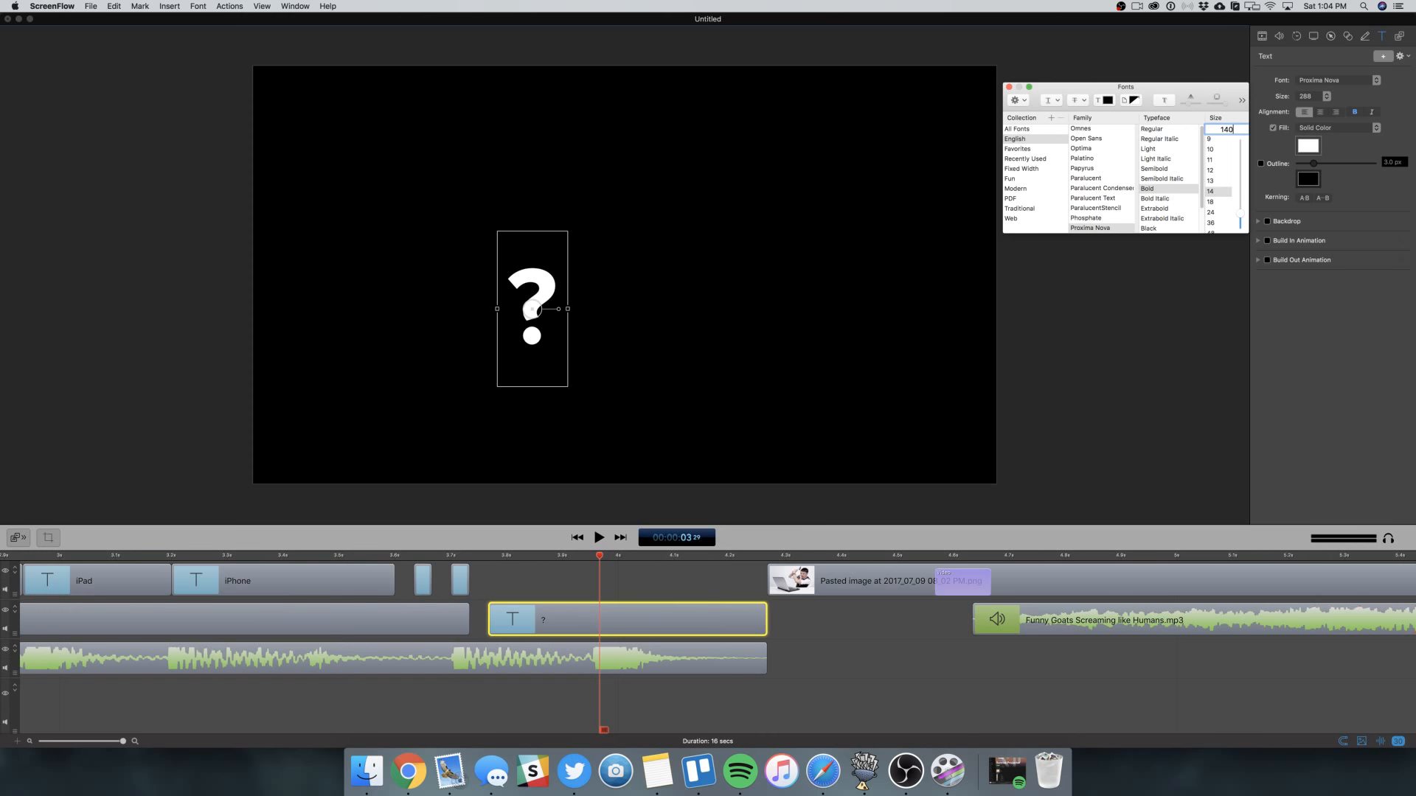
text(300)
key(Return)
- Set the selected question mark text's font size to 500 and close the Fonts window
double_click(502, 307)
click(1230, 129)
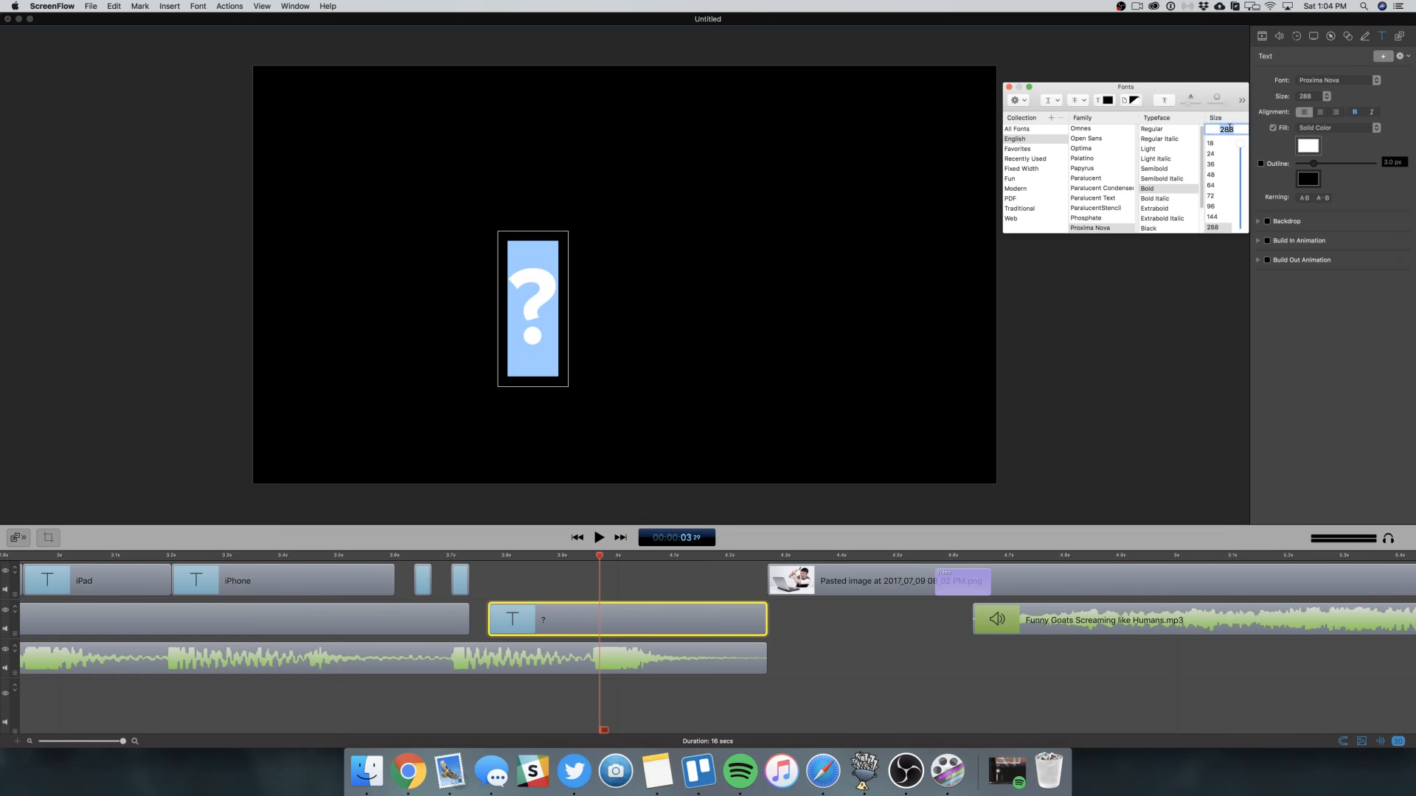
key(Return)
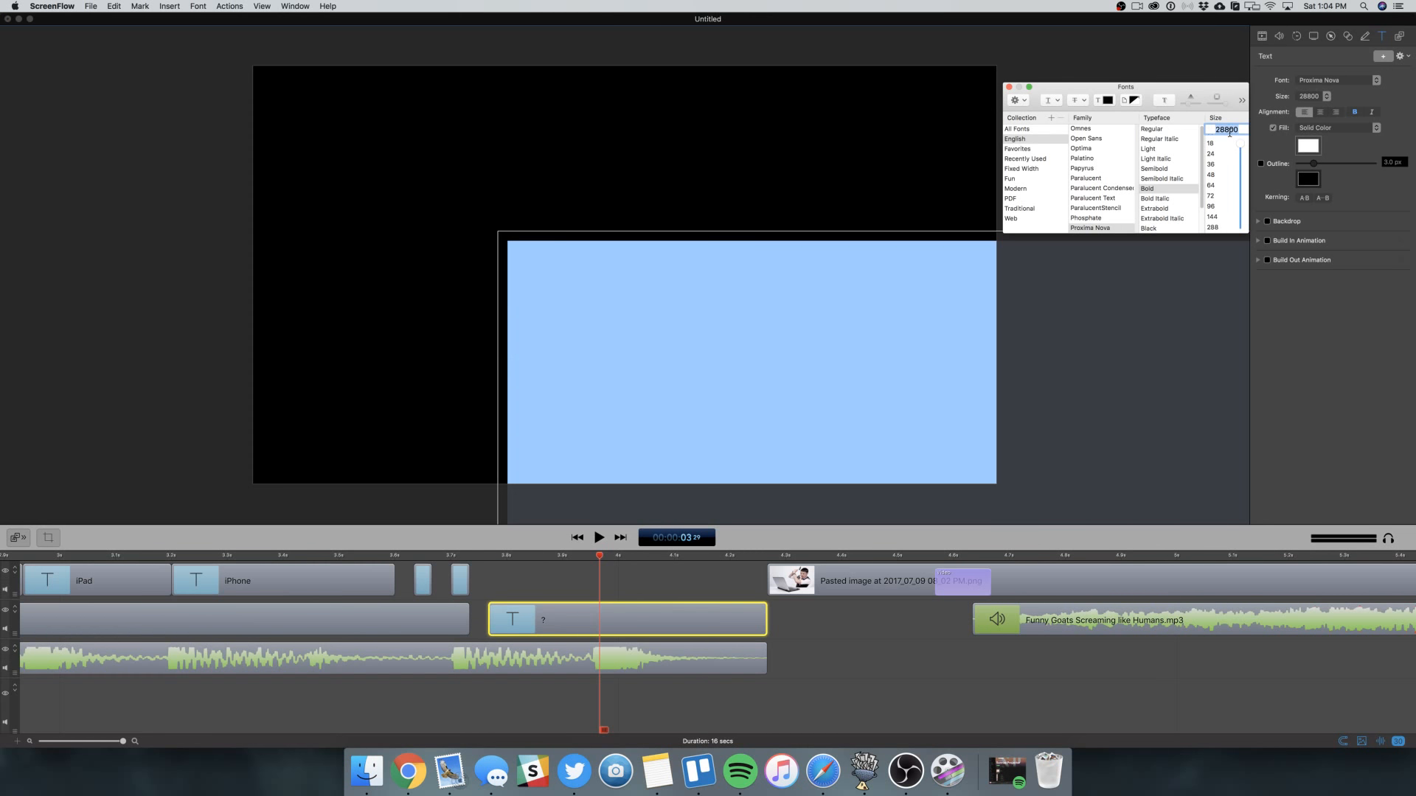
key(Return)
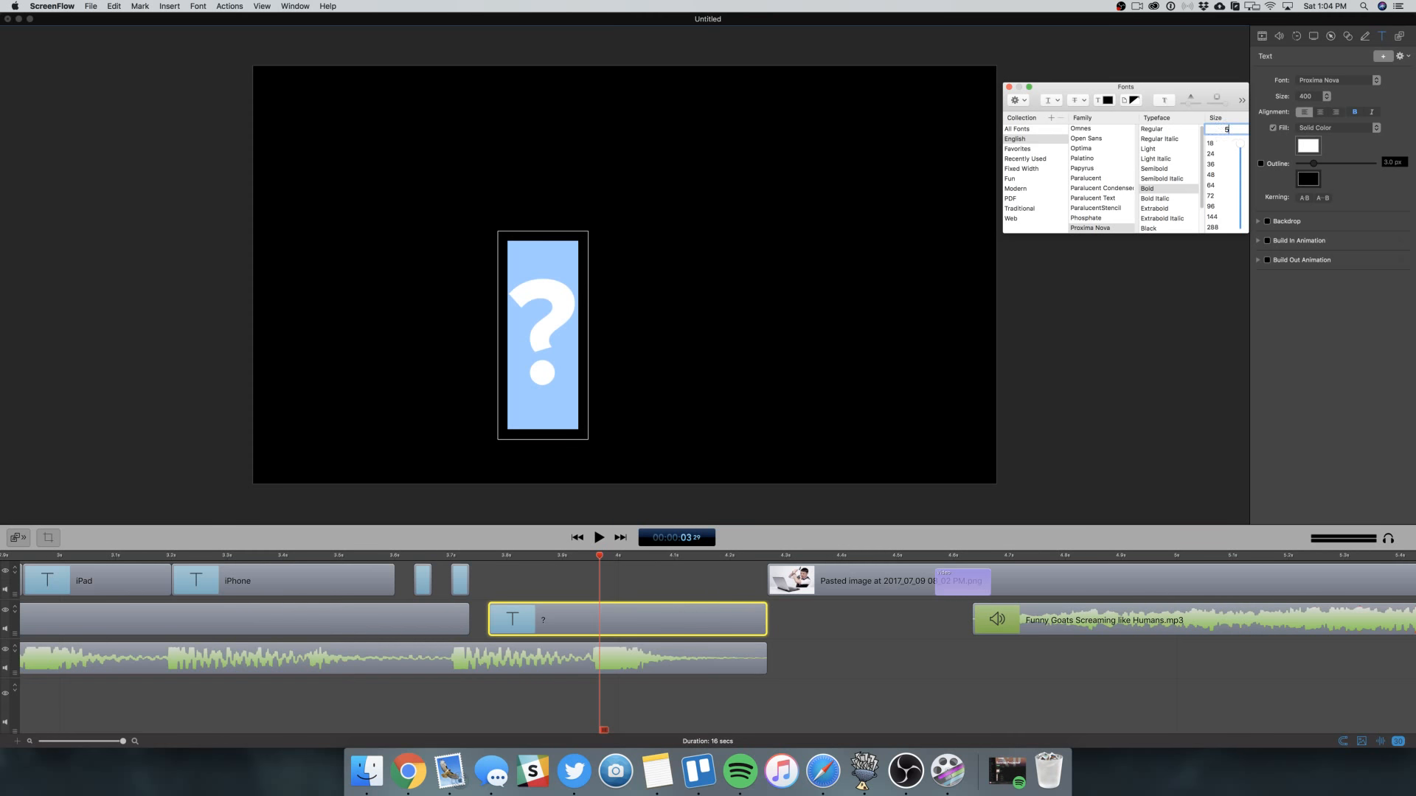
text(500)
key(Return)
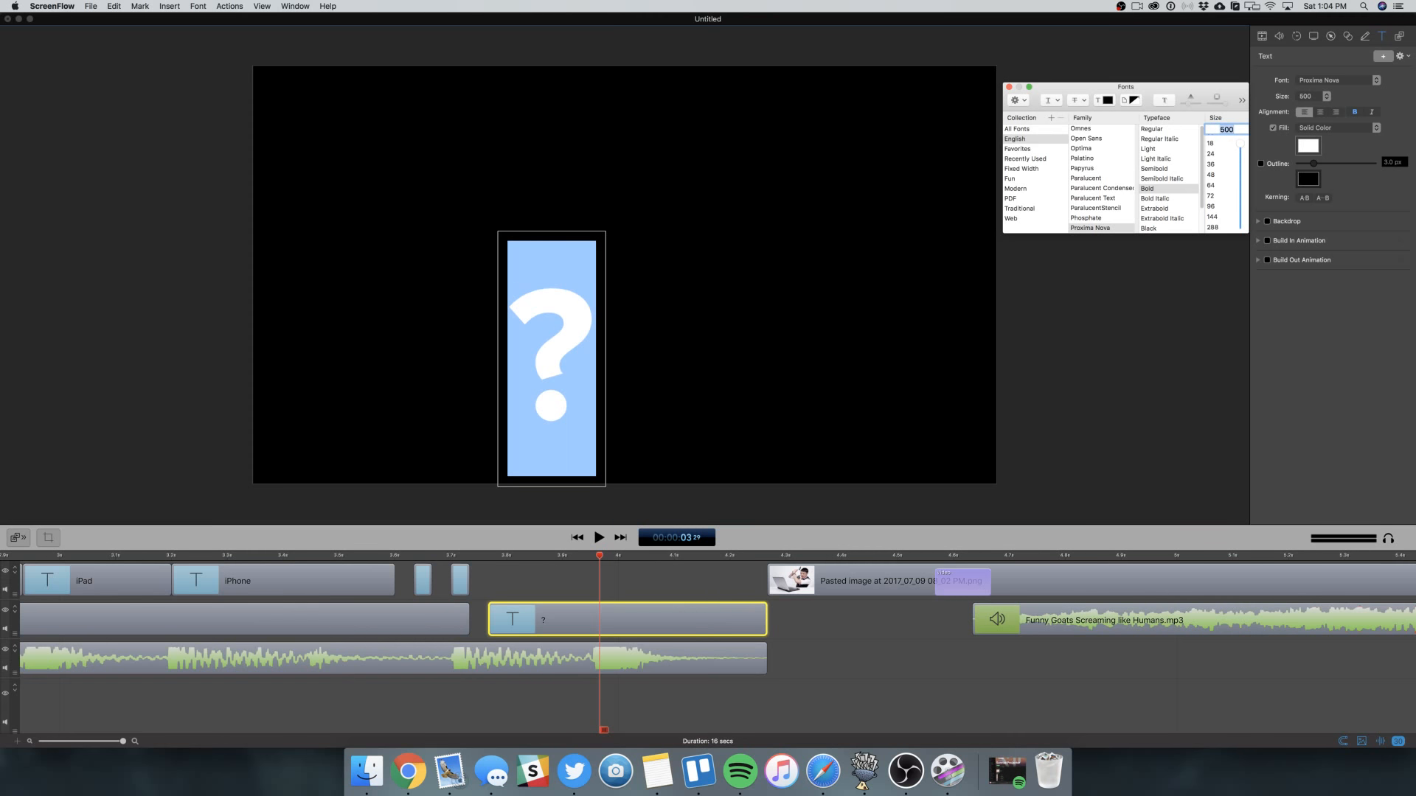
click(1009, 87)
- Move the enlarged question mark to the centre of the canvas and leave all clips deselected
click(683, 319)
drag(568, 334, 632, 257)
click(776, 588)
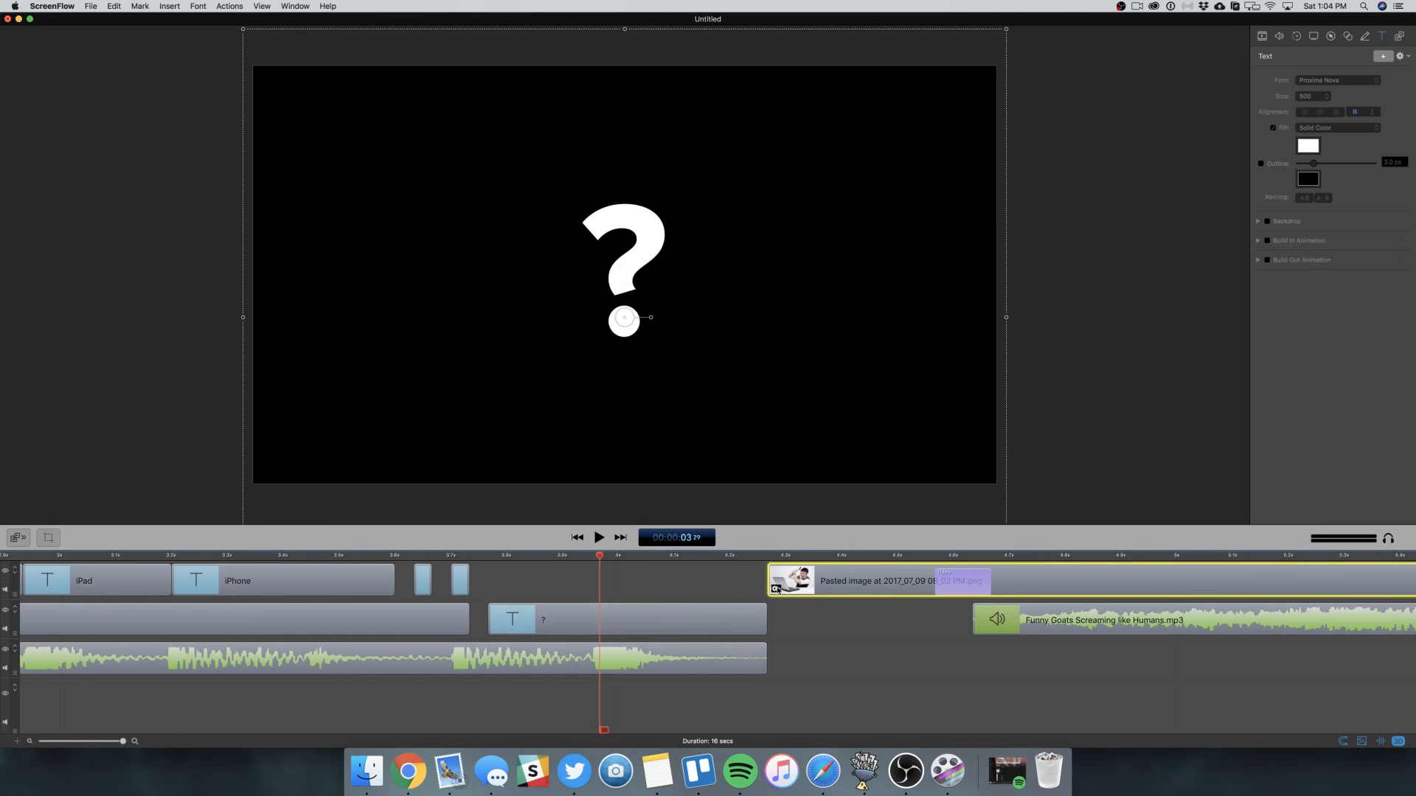
click(806, 650)
- Play the project from the beginning through the goat scream image to check the timing
key(super+minus)
key(super+minus)
scroll(806, 650, left, 8)
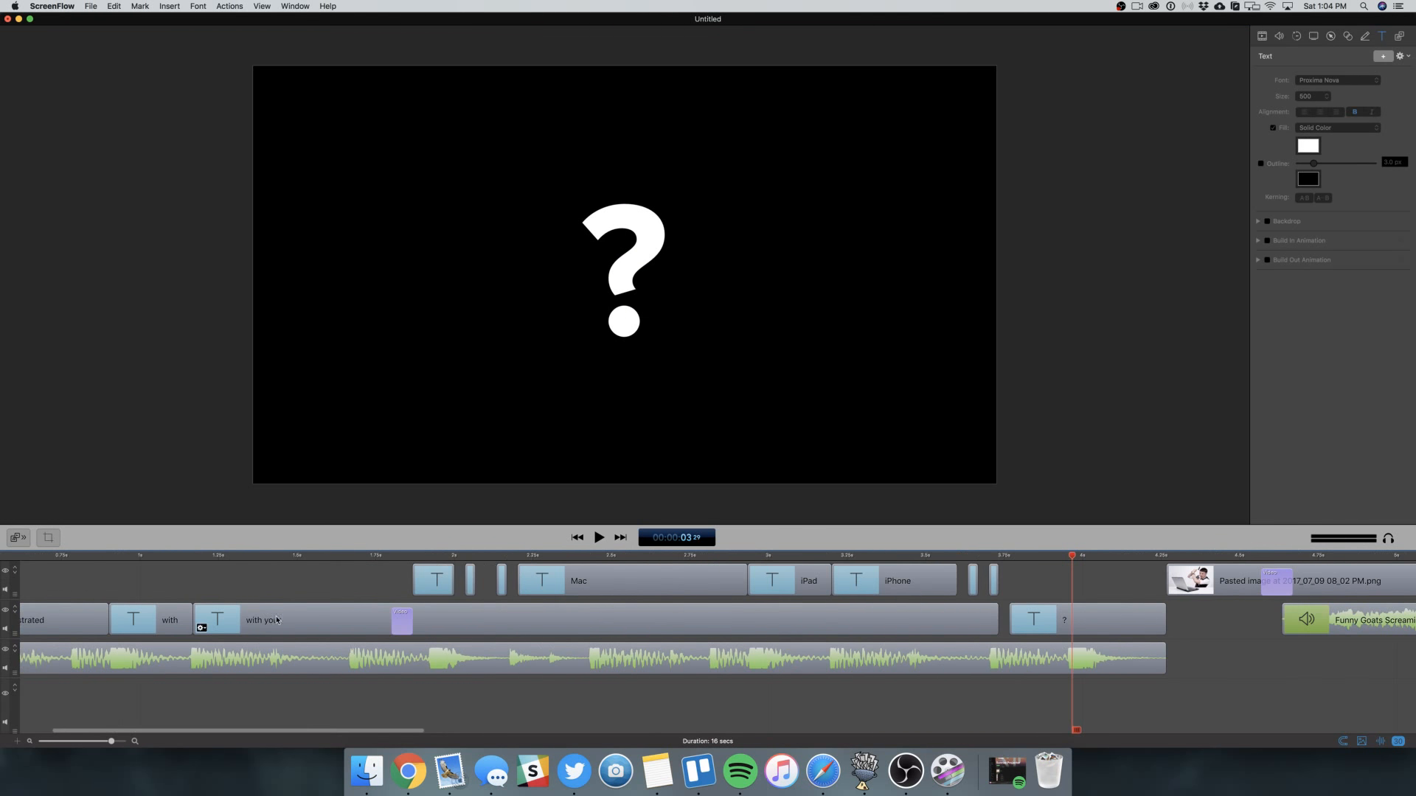
key(super+minus)
key(Home)
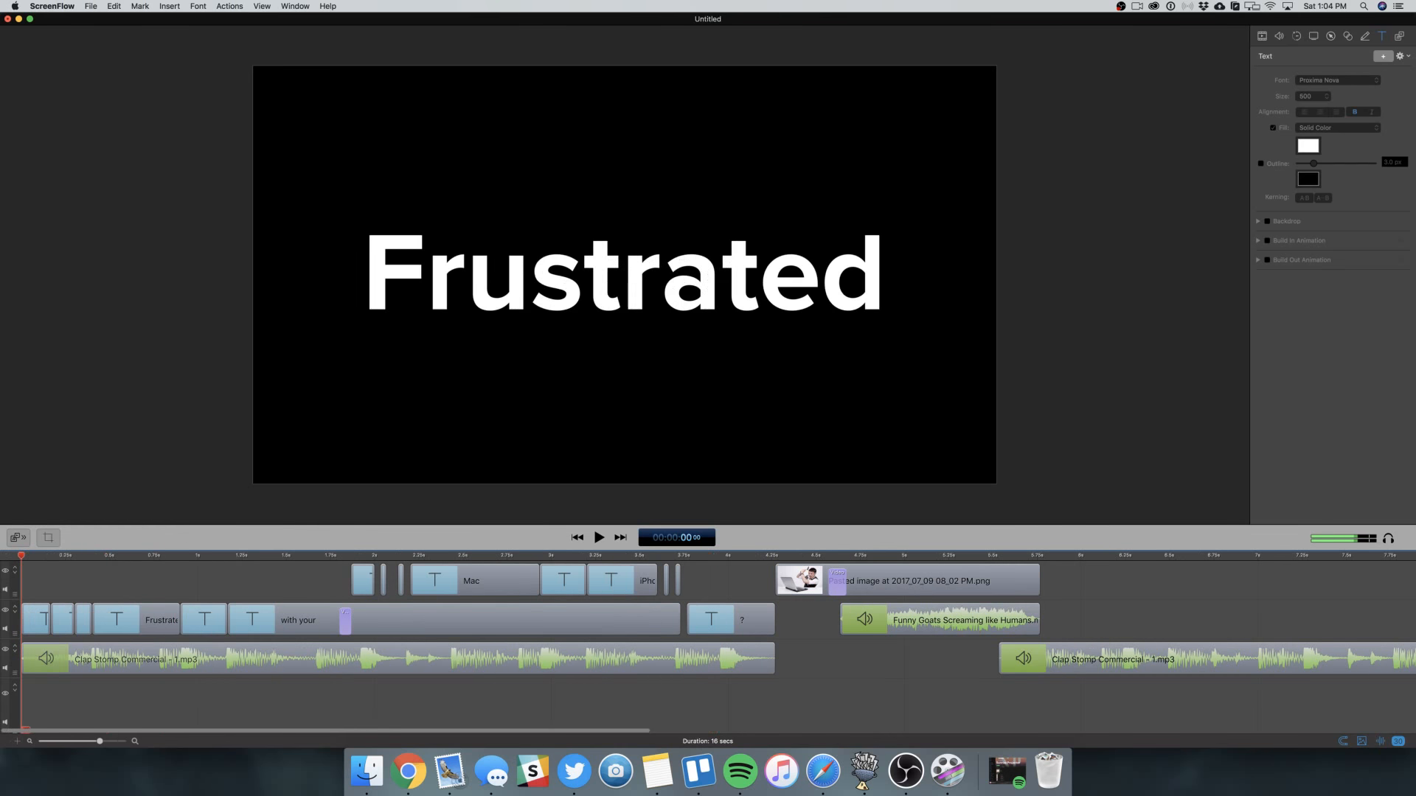
key(space)
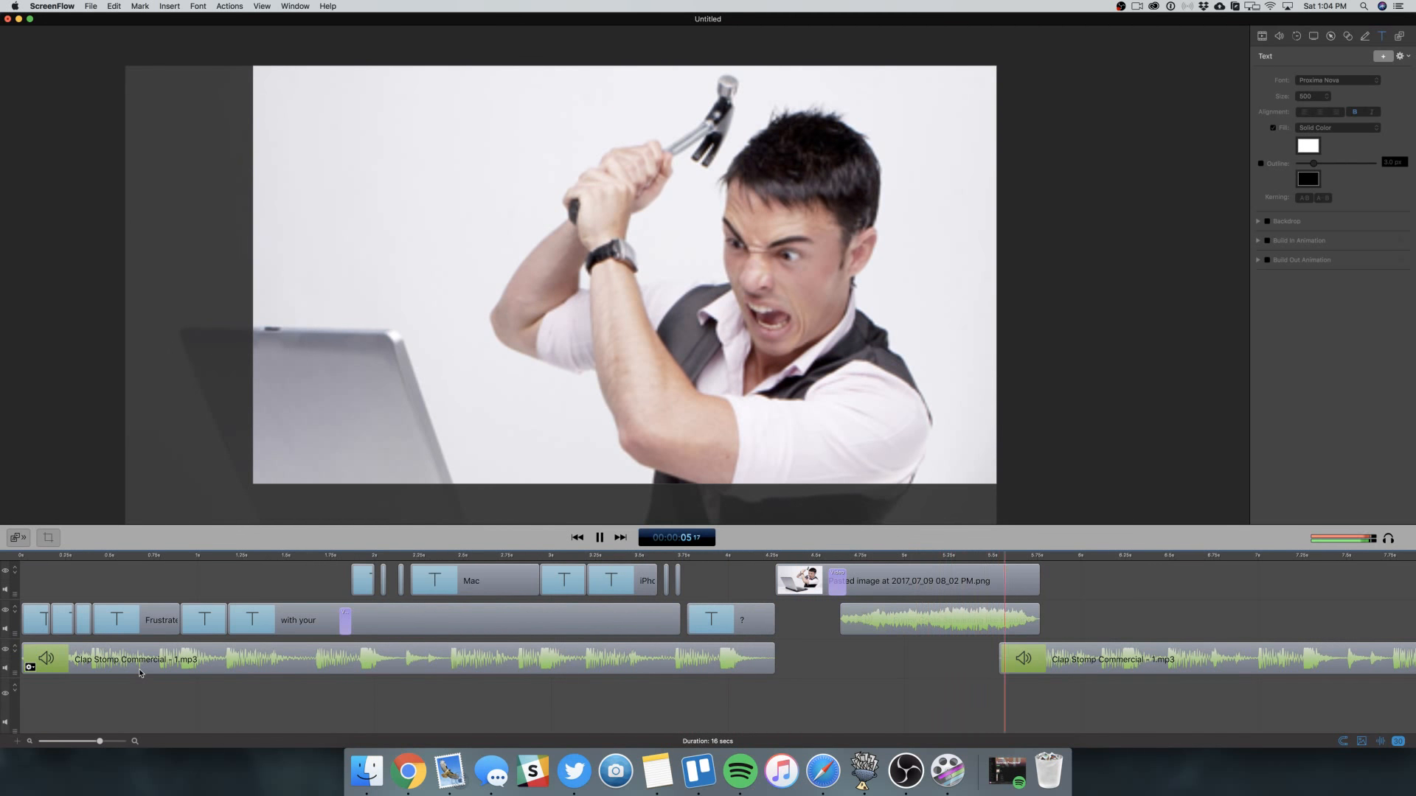
key(space)
- Move the second Clap Stomp Commercial clip so it starts where the pasted image ends
scroll(839, 628, right, 5)
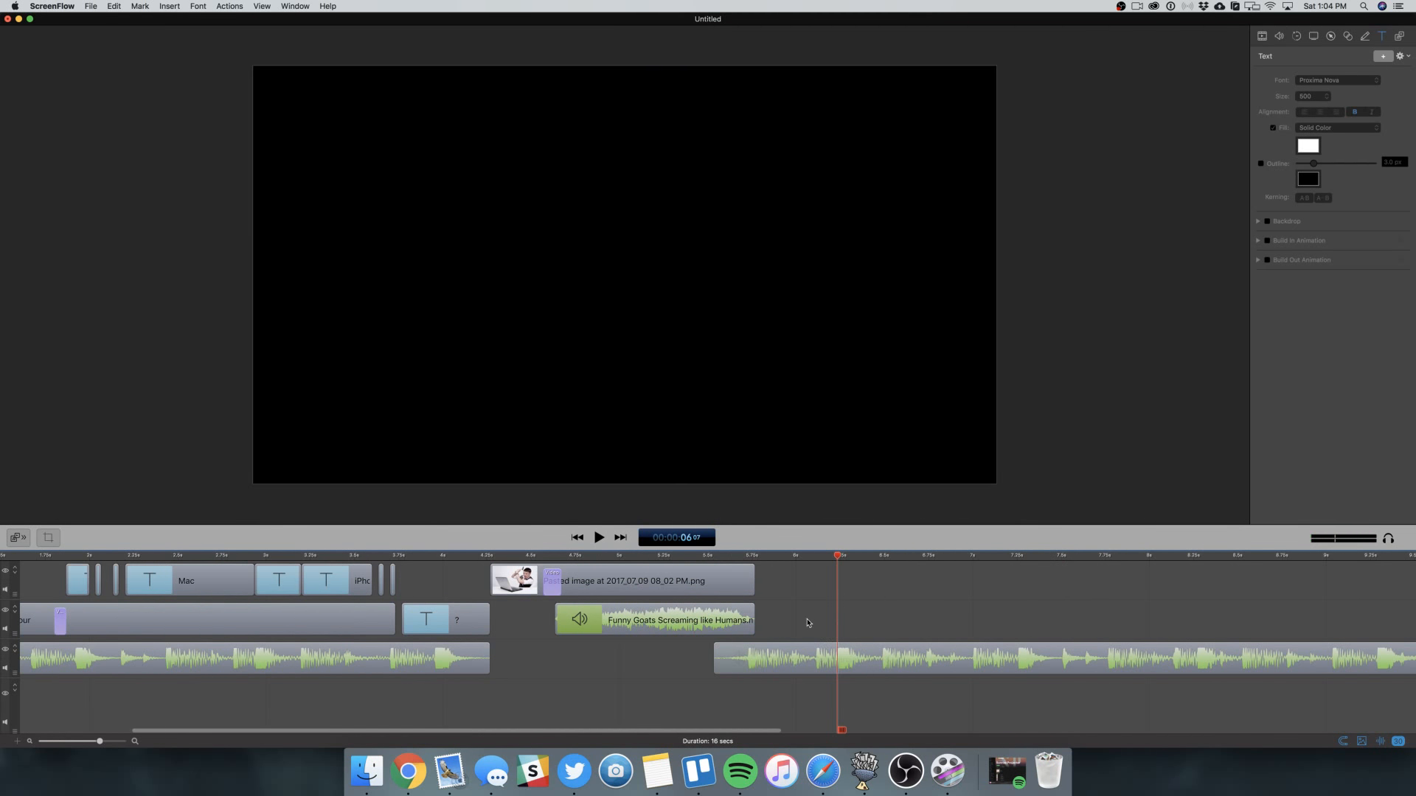
key(super+equal)
scroll(591, 640, right, 1)
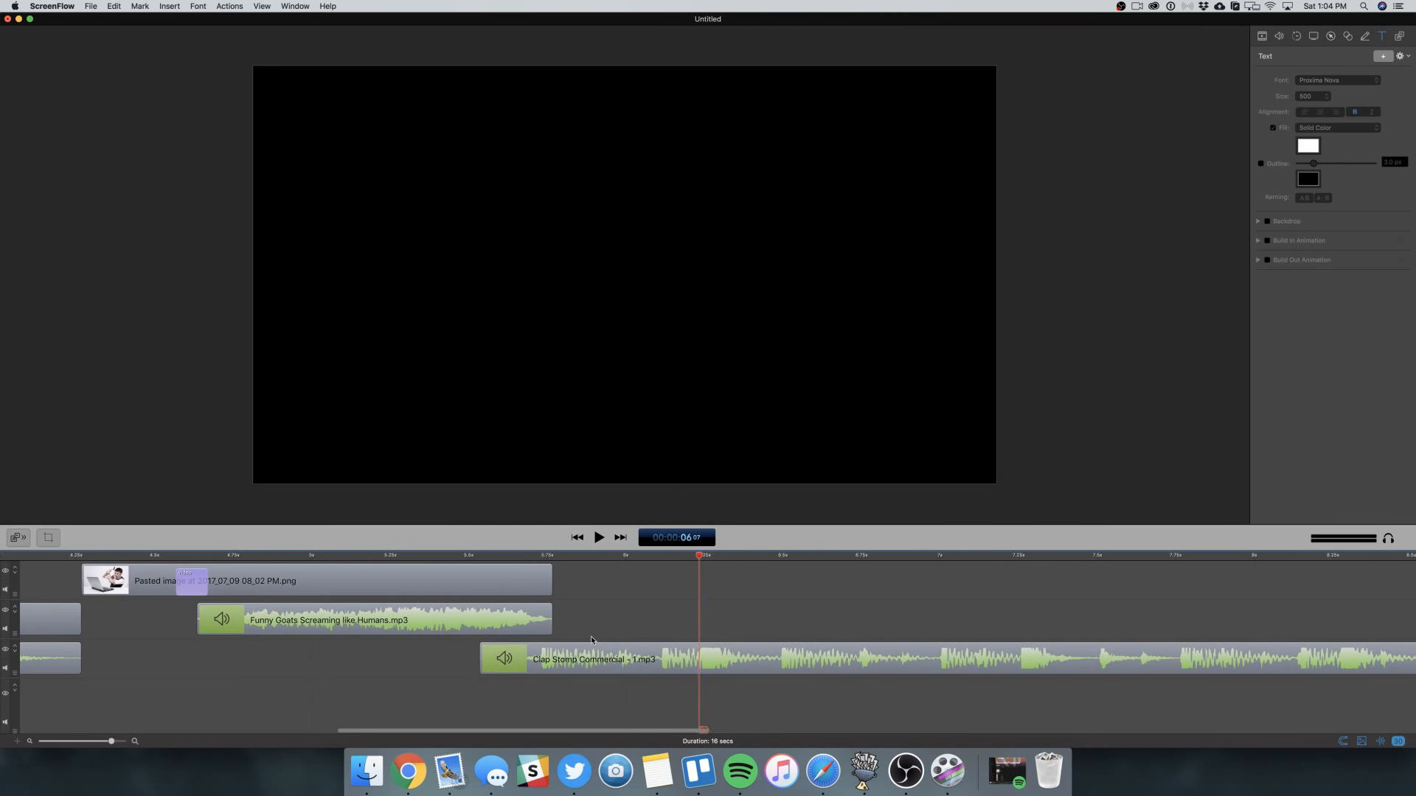
click(481, 556)
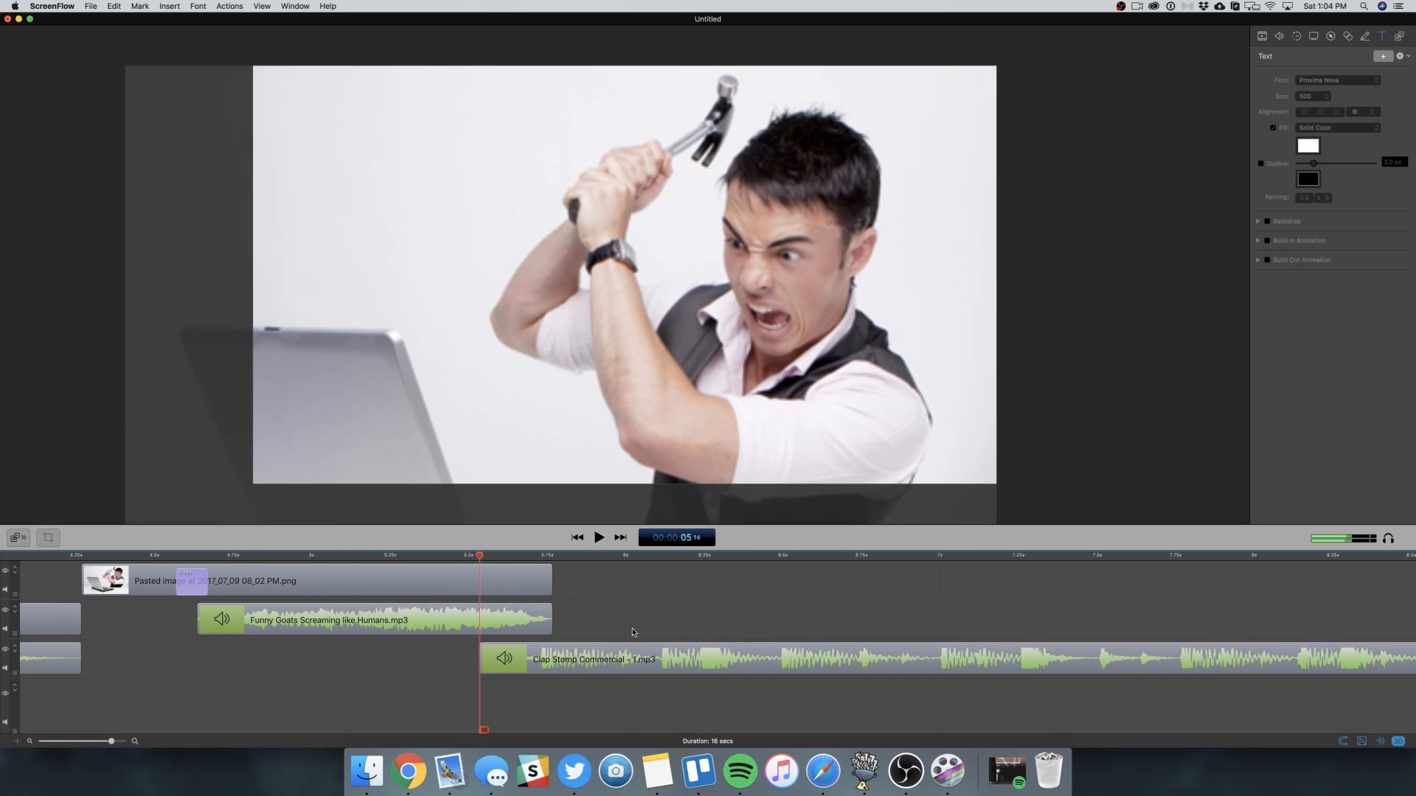
scroll(611, 667, left, 4)
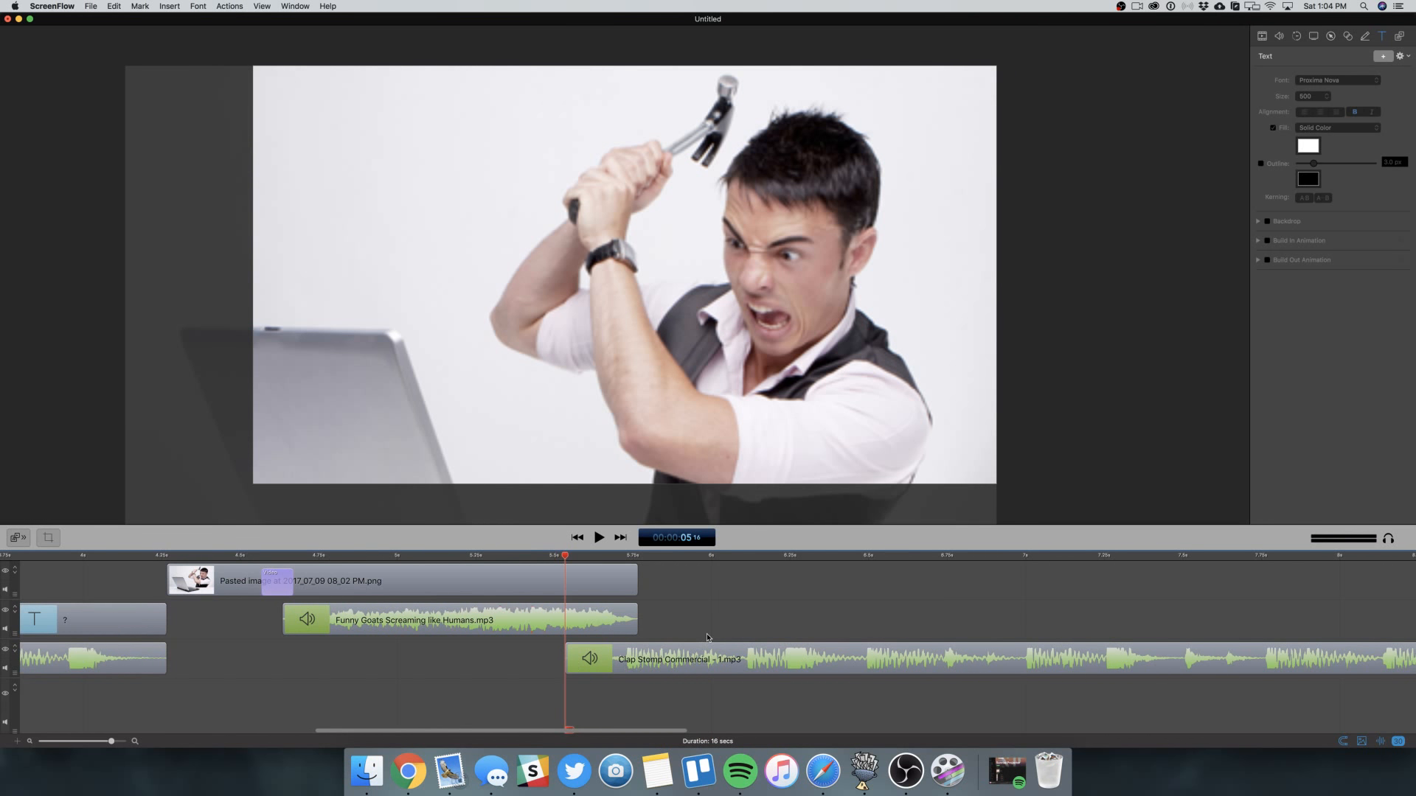
key(super+plus)
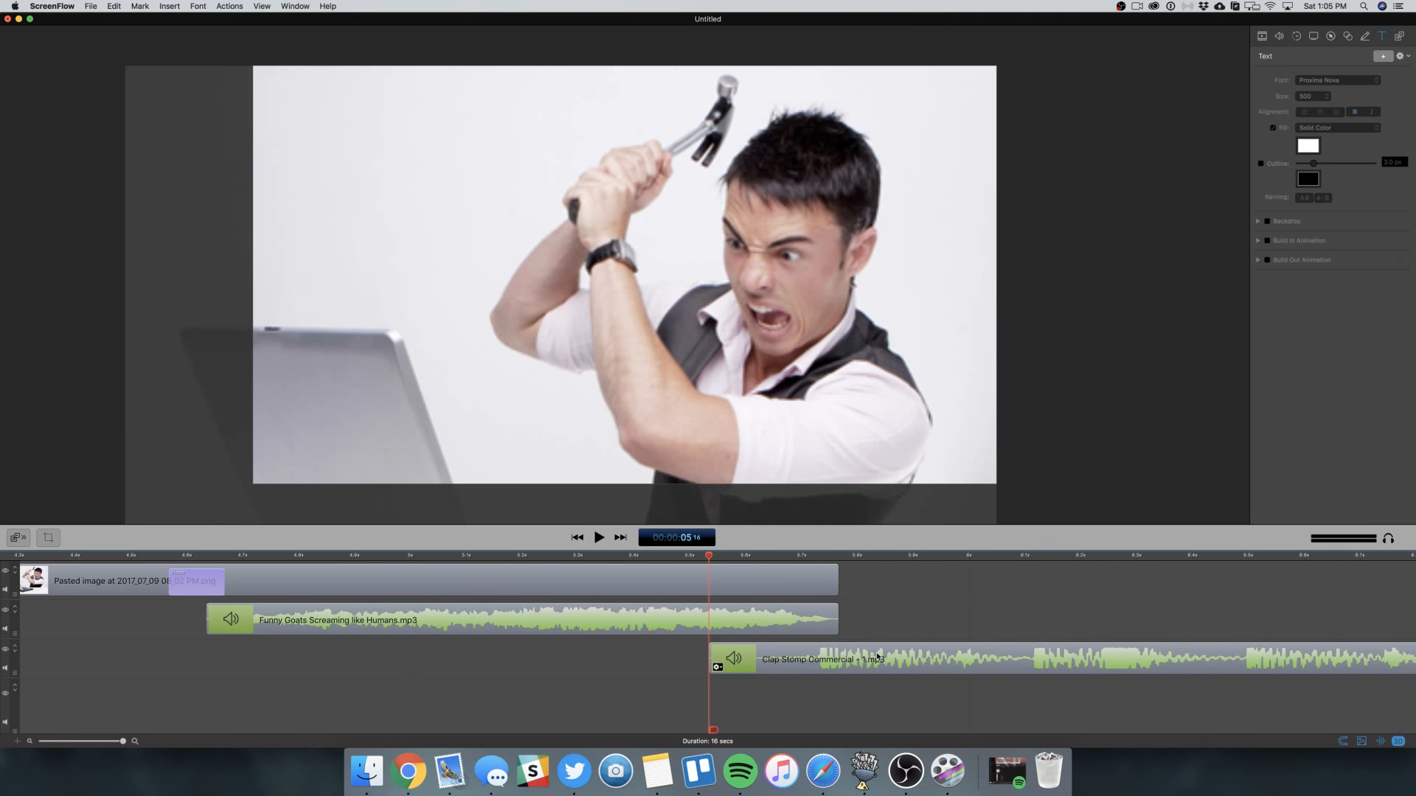
drag(877, 652, 1006, 651)
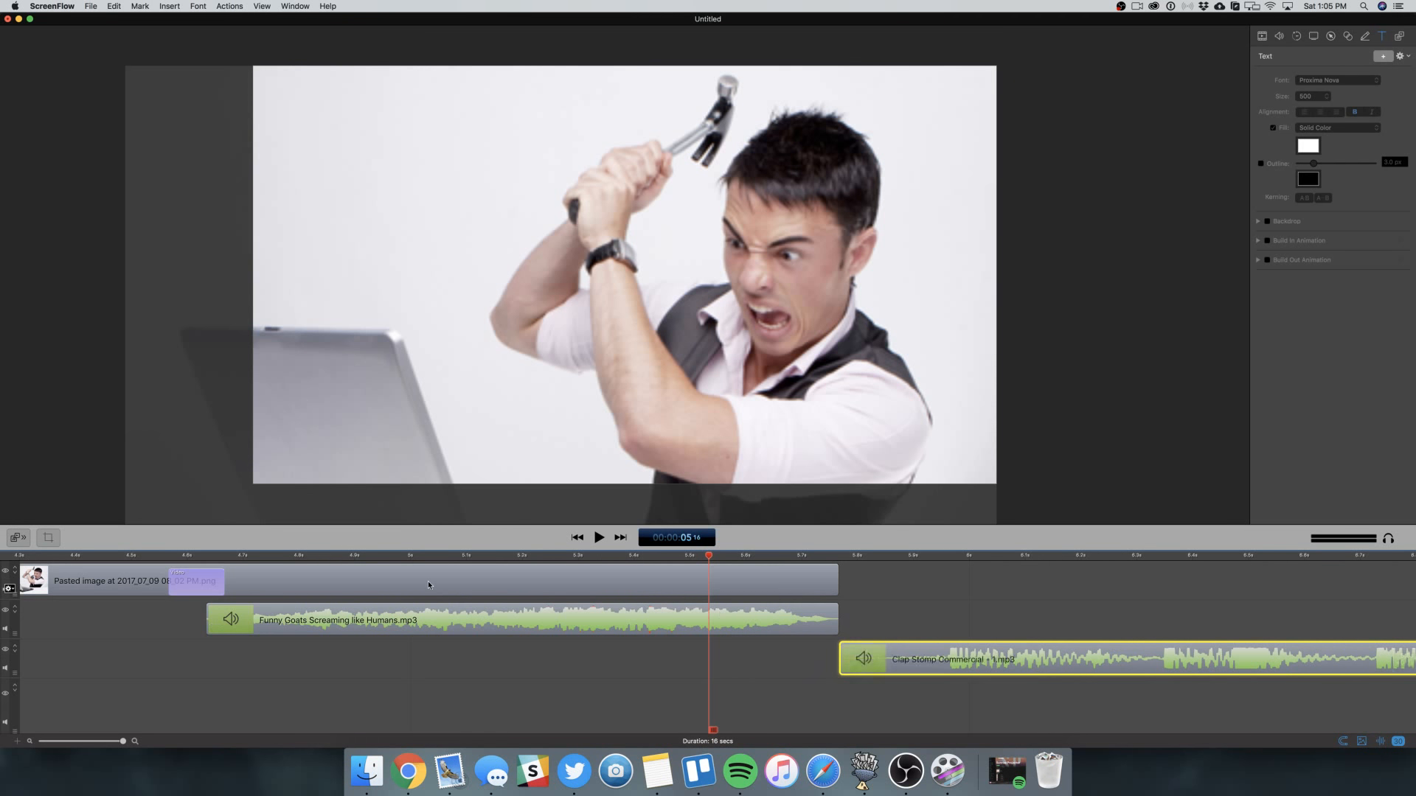
- Play from the question mark title through the start of the second music clip to check the transition
scroll(353, 576, left, 10)
key(super+minus)
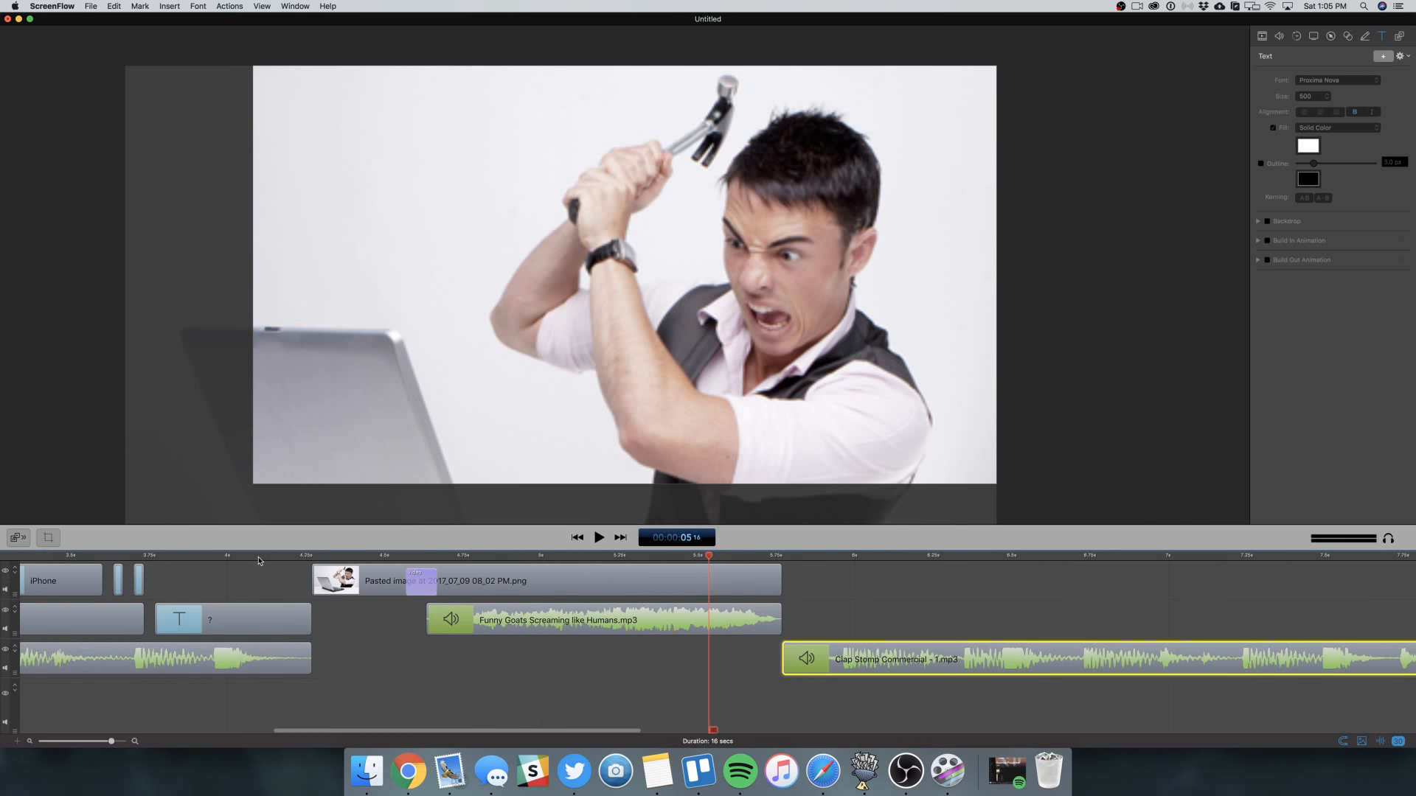
drag(260, 559, 165, 559)
key(space)
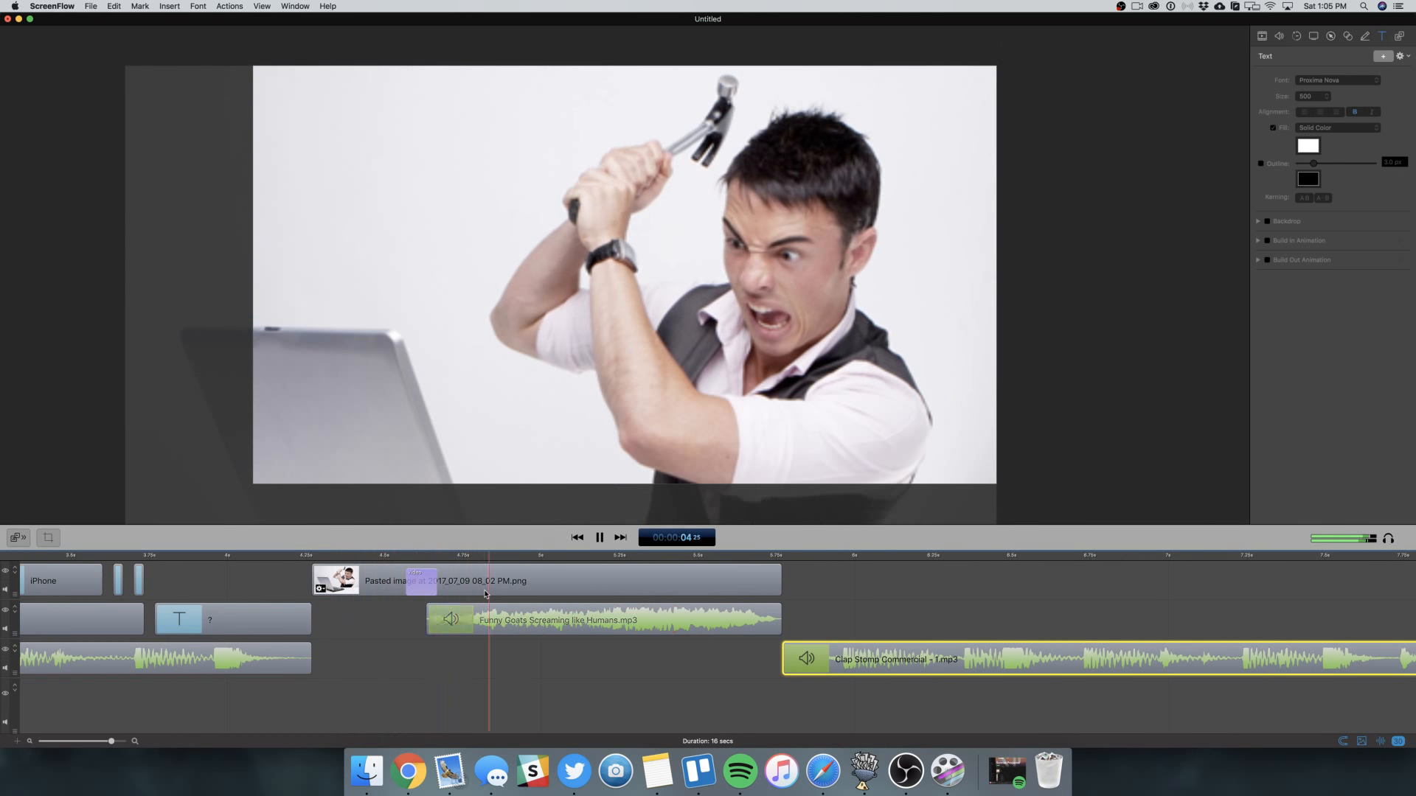
key(space)
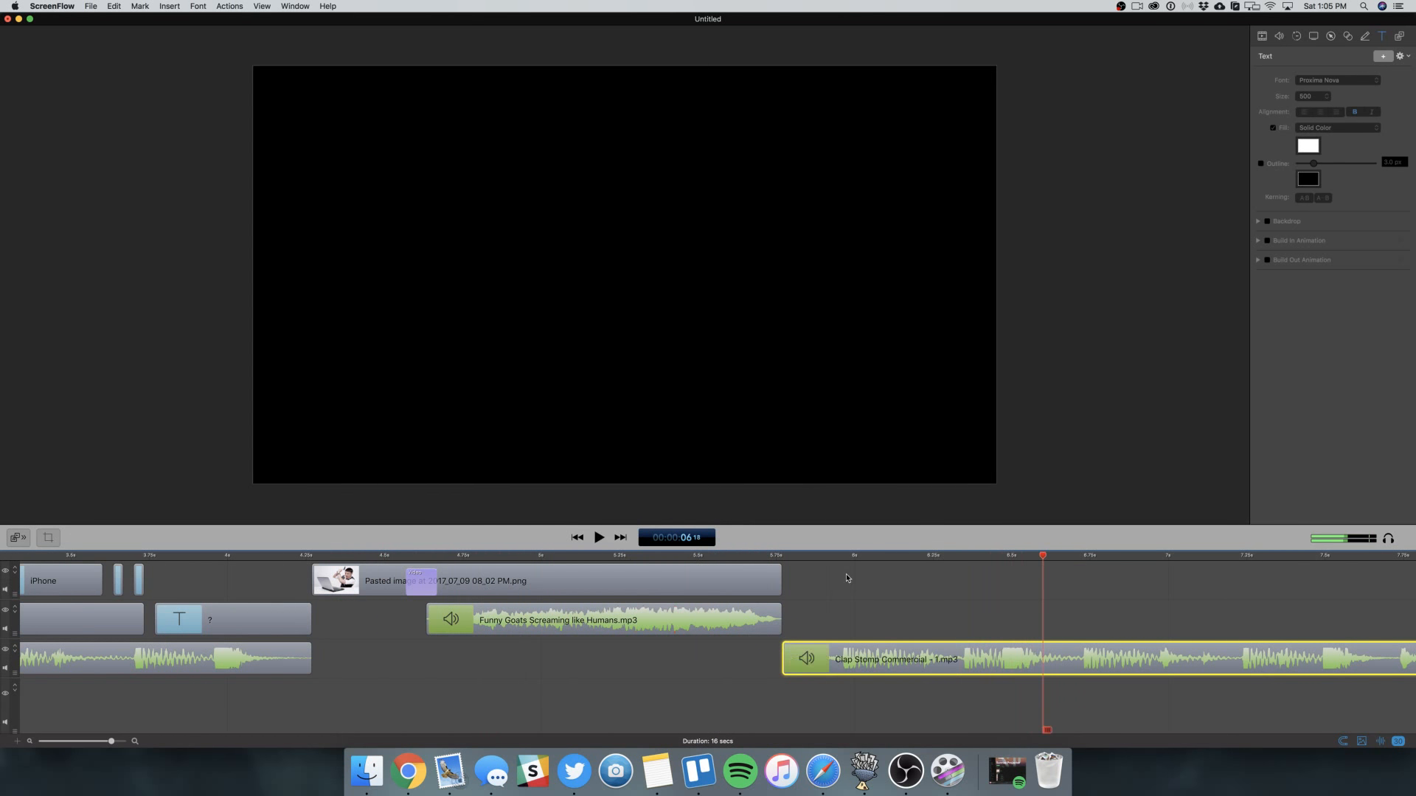
- Shift the second Clap Stomp Commercial clip earlier so its first beat lands at the end of the pasted image
click(845, 578)
click(783, 557)
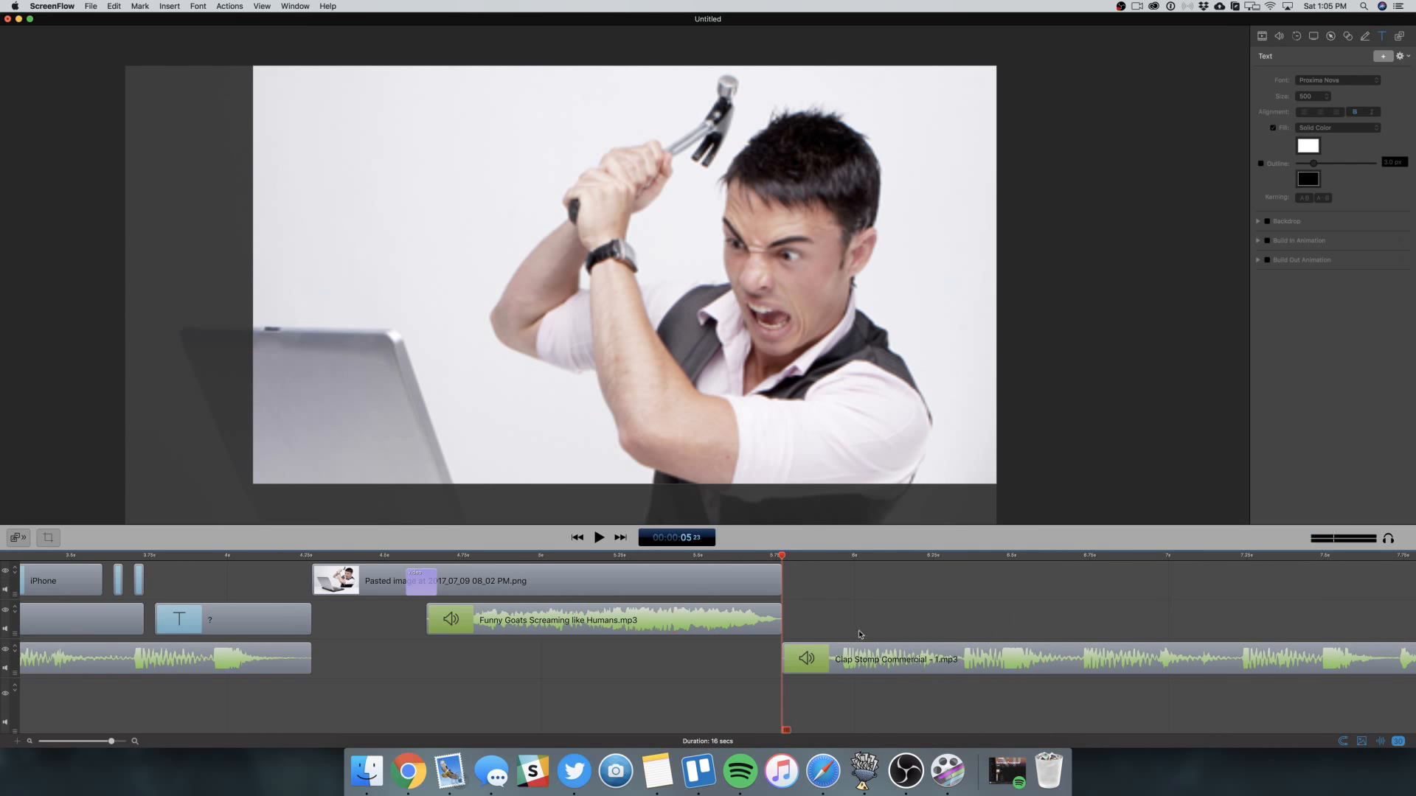
click(865, 663)
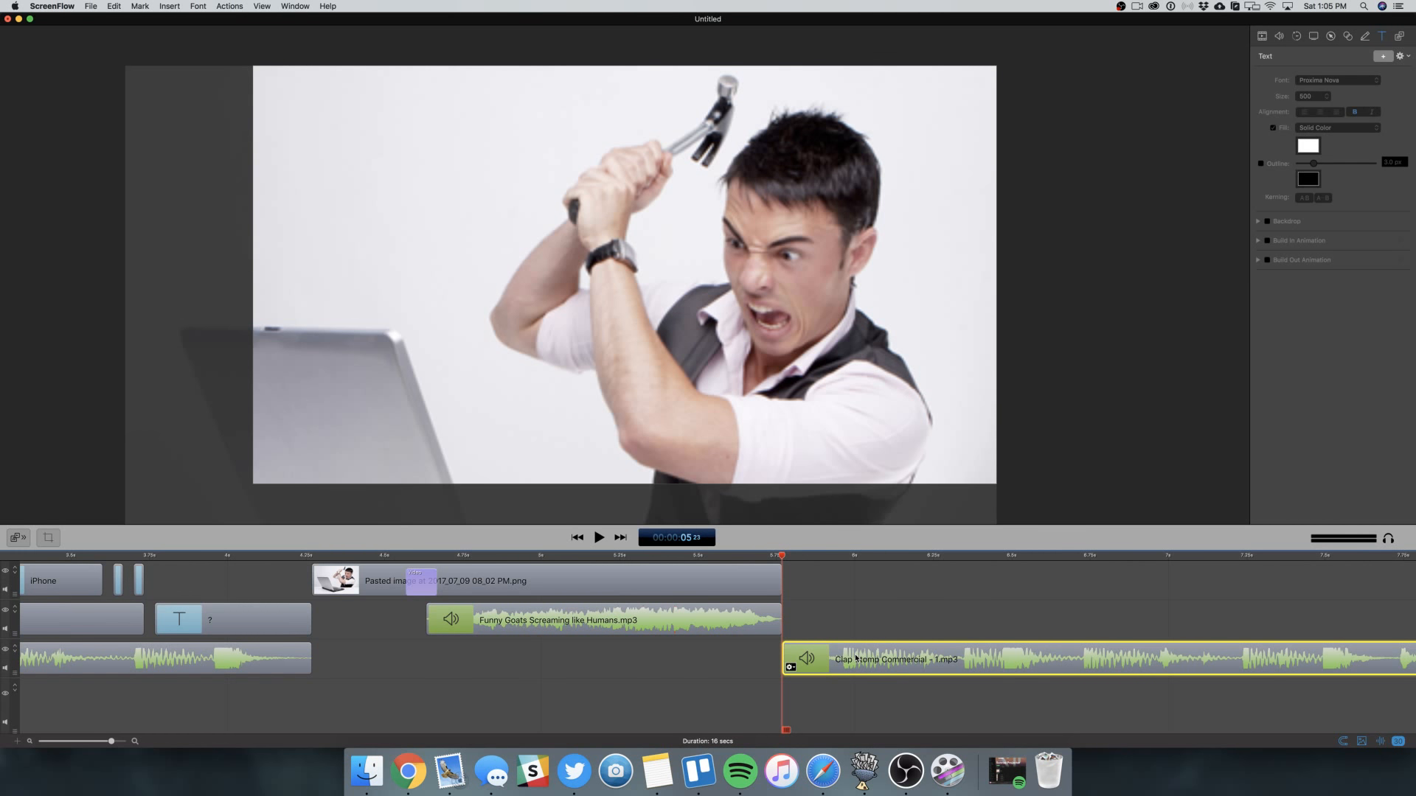
drag(856, 659, 804, 659)
click(787, 632)
key(super+equal)
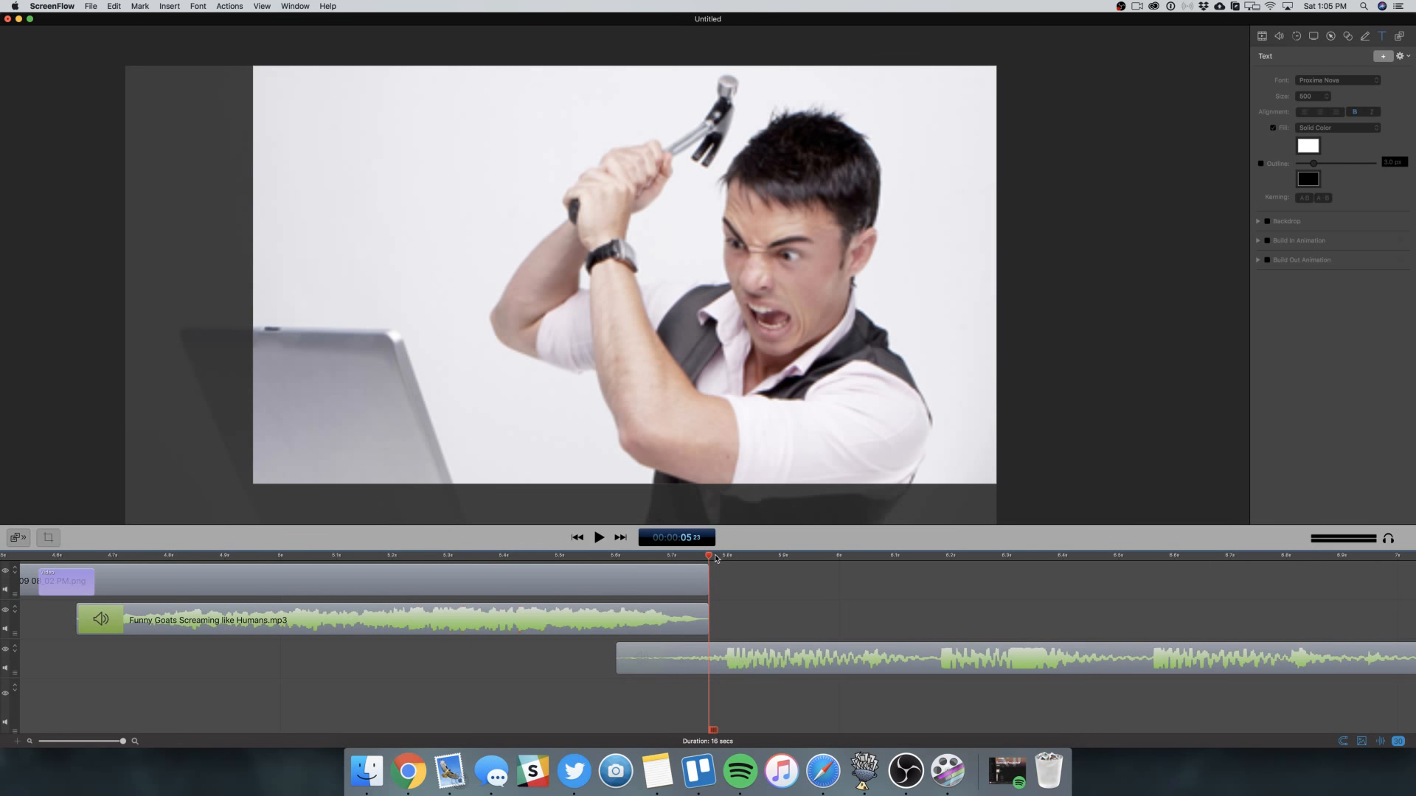
drag(710, 557, 733, 559)
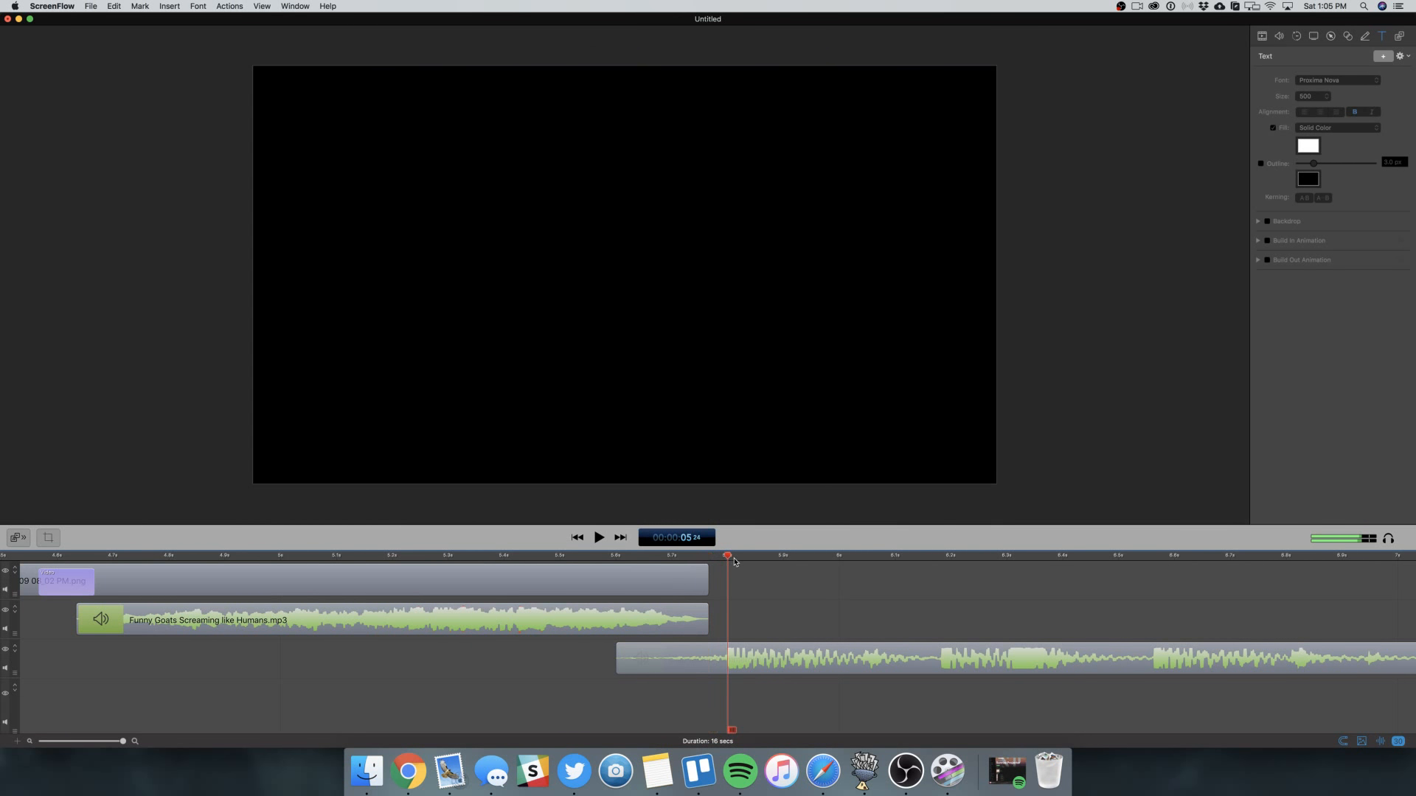
mouse_move(620, 660)
mouse_down()
mouse_move(709, 662)
mouse_move(485, 664)
mouse_move(588, 683)
mouse_move(634, 661)
mouse_up()
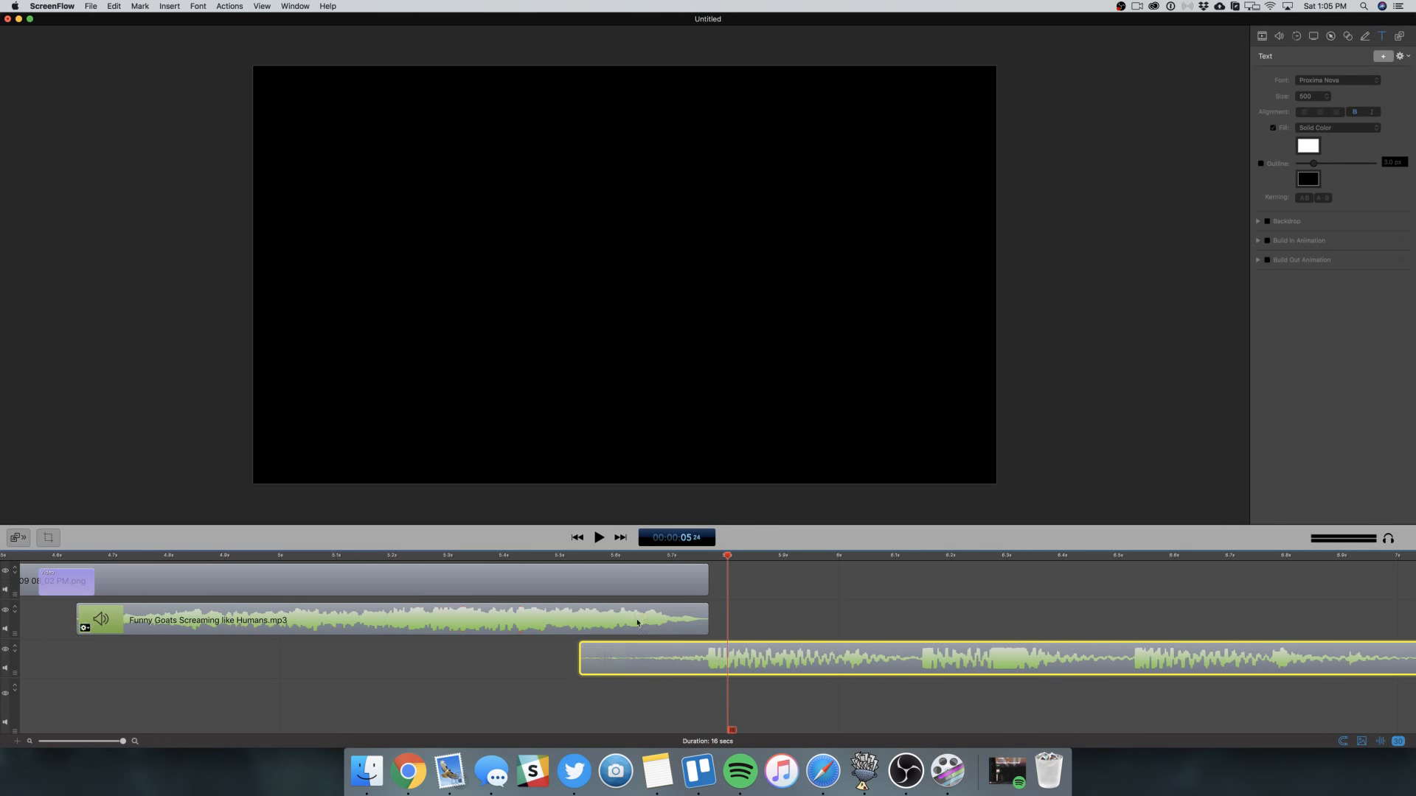
- Mute the goat scream audio's track and play the start of the second music clip on its own
click(6, 632)
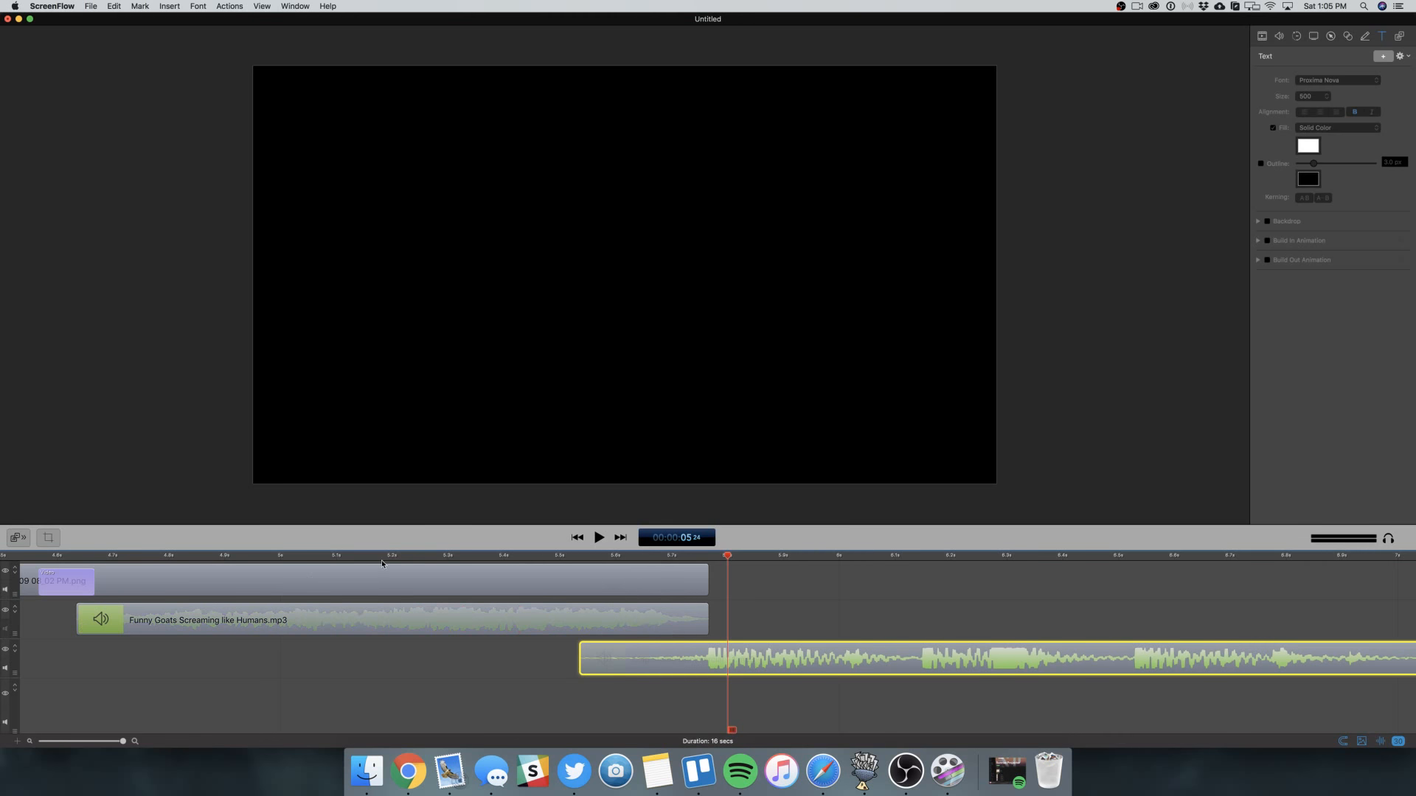
click(376, 558)
key(space)
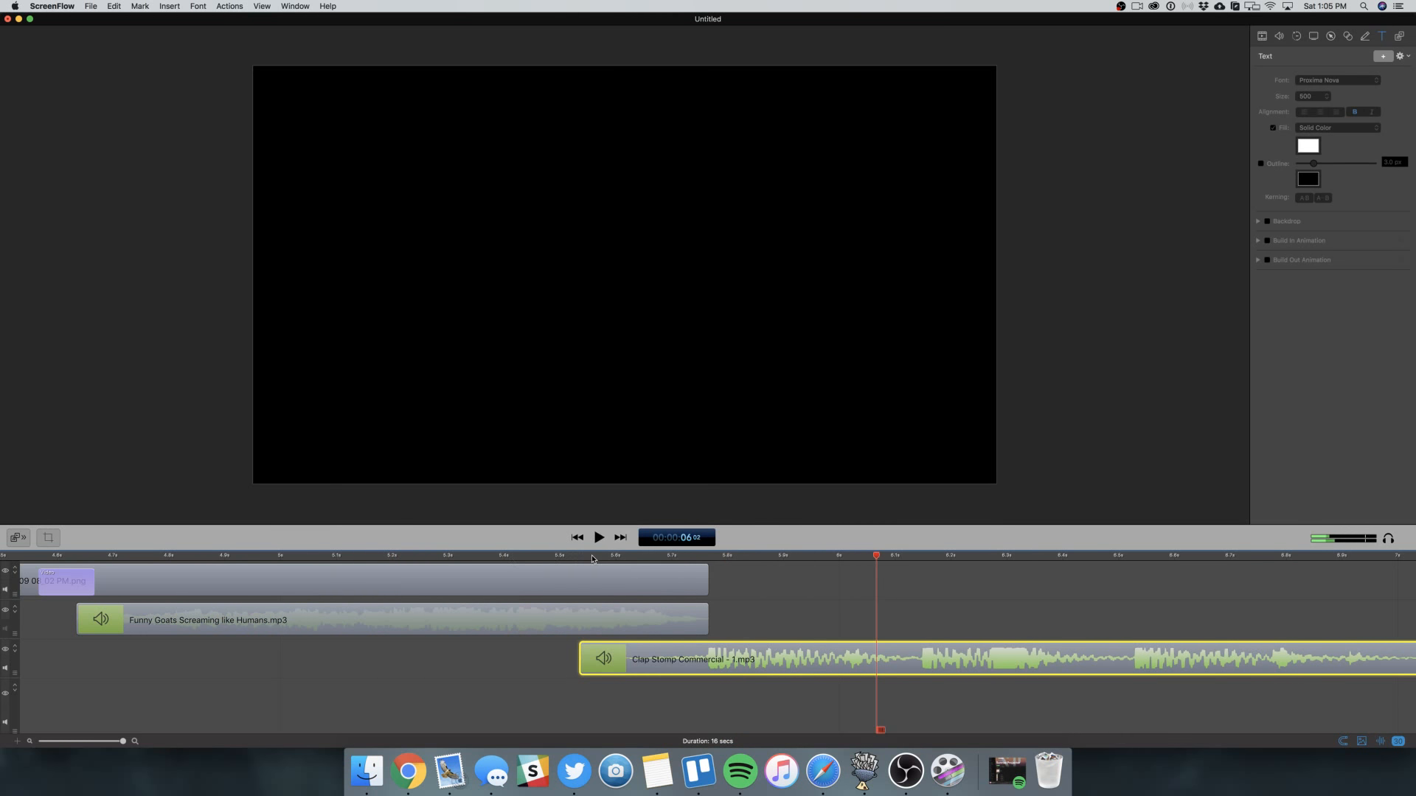
click(579, 558)
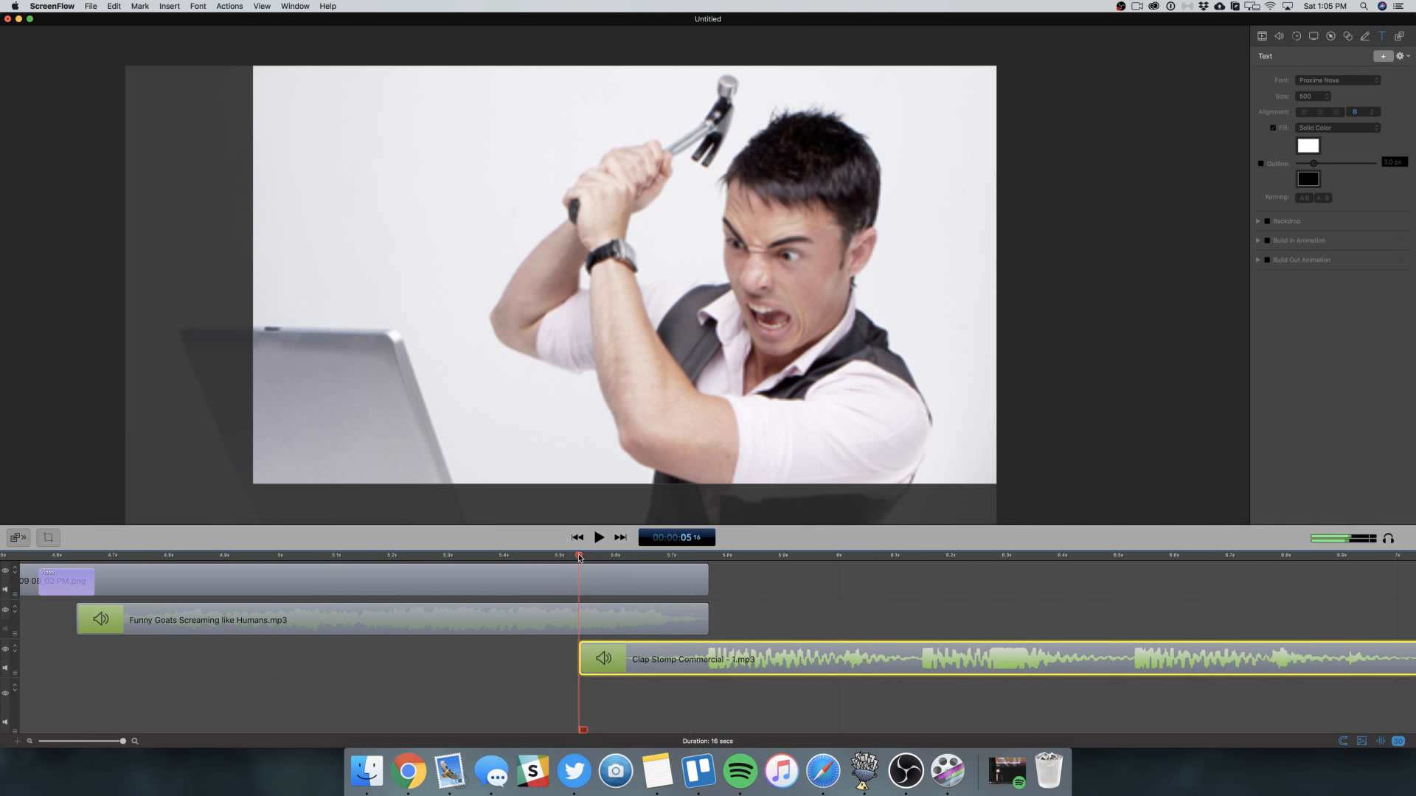
key(space)
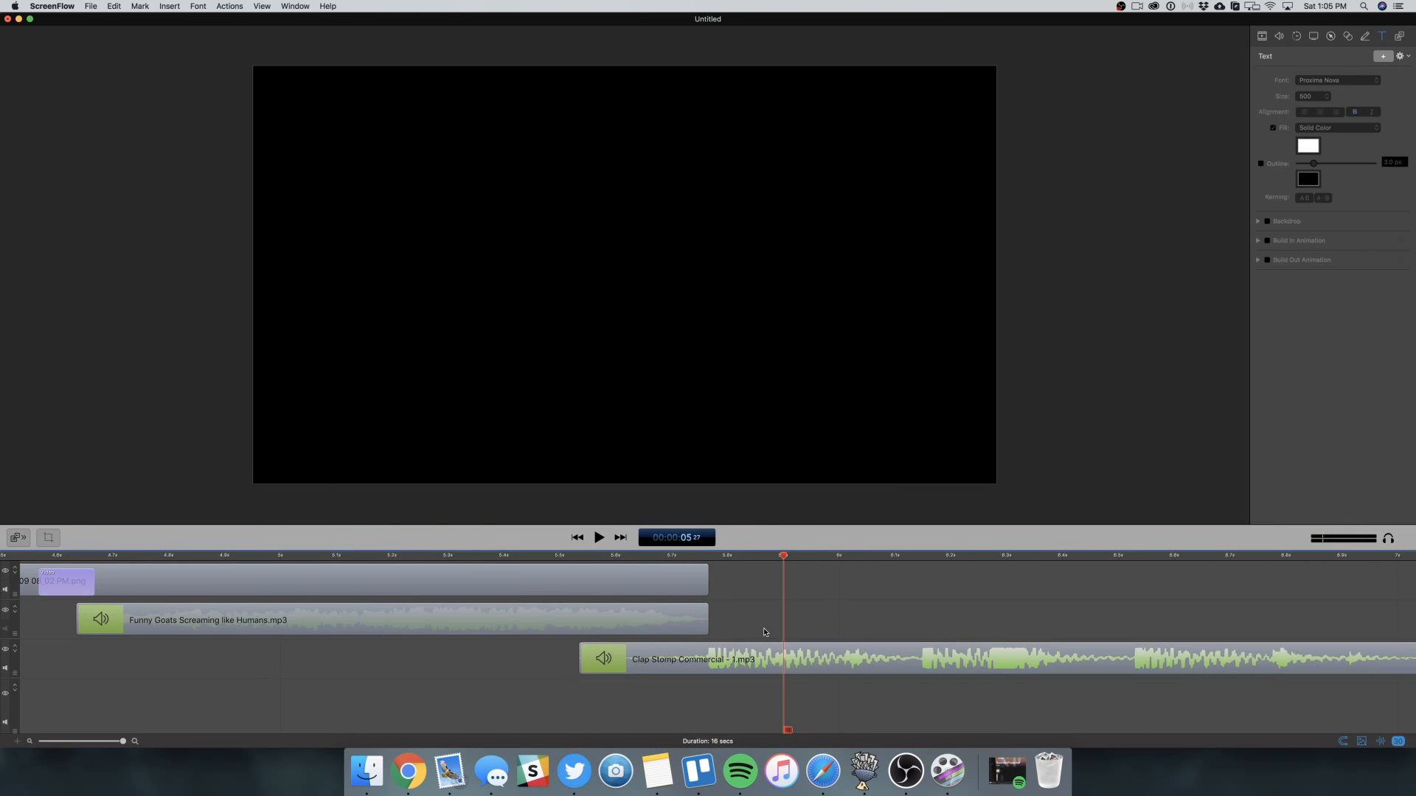
- Check the second Clap Stomp Commercial clip's duration and speed in the Clip Inspector
right_click(701, 661)
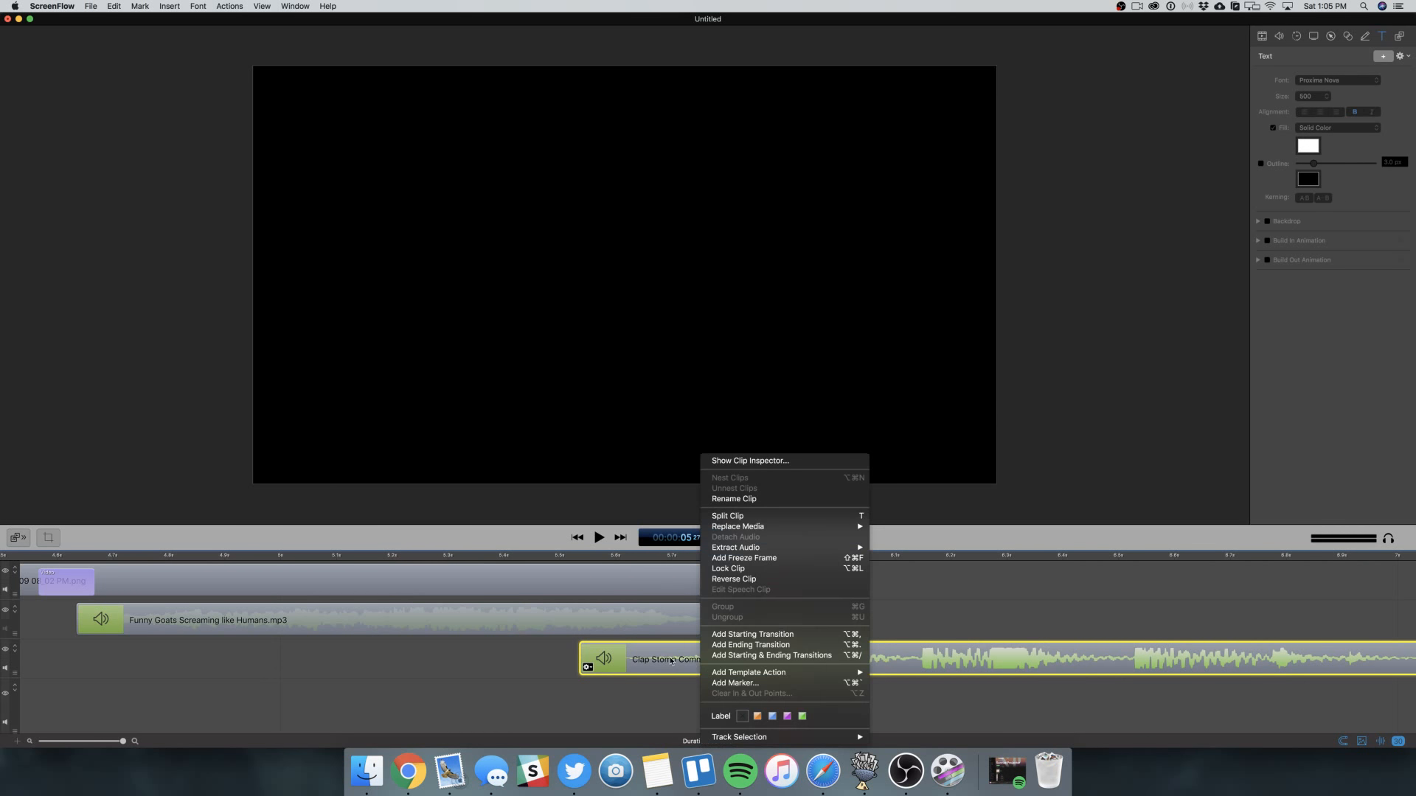
click(794, 654)
double_click(818, 652)
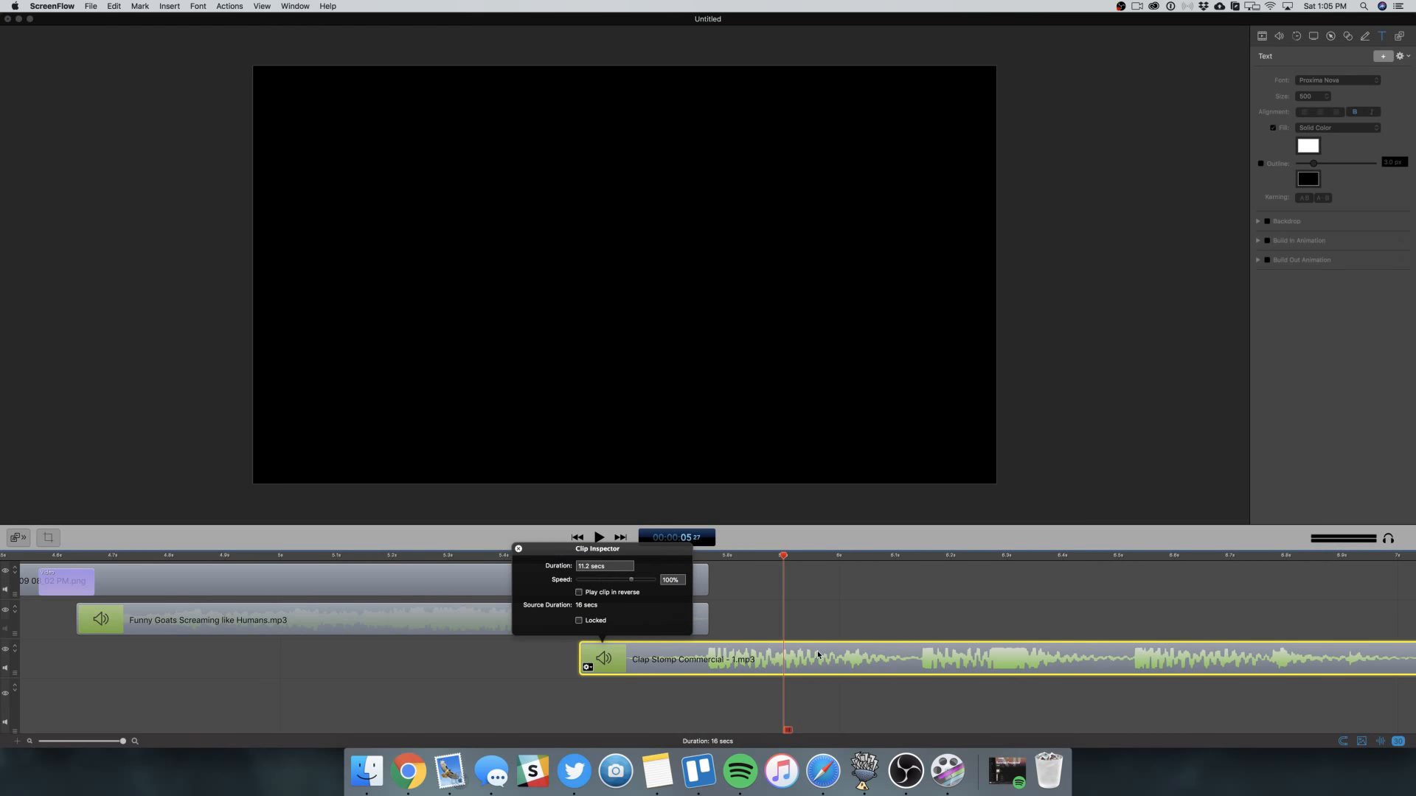
click(485, 684)
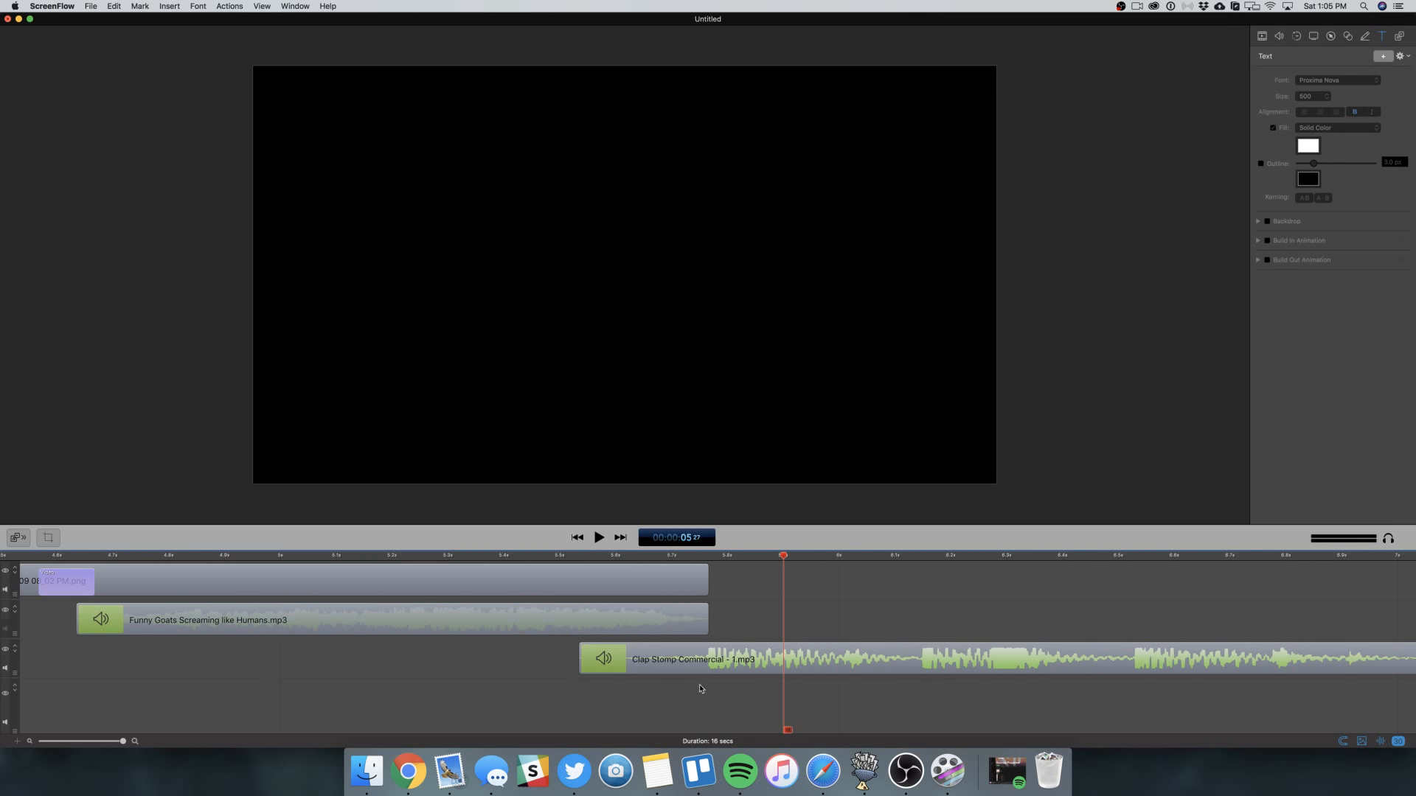
- Show the program's version information
click(51, 5)
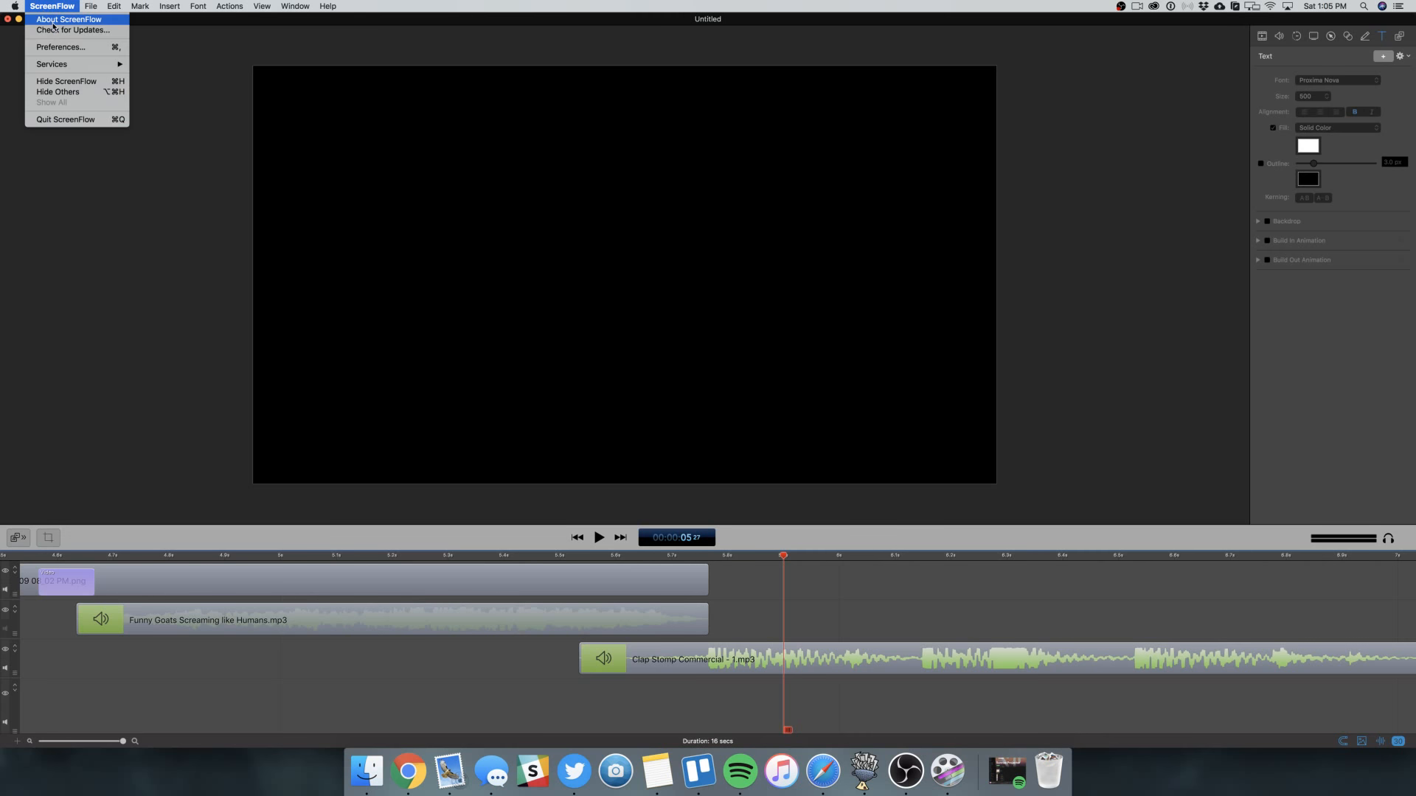
click(56, 21)
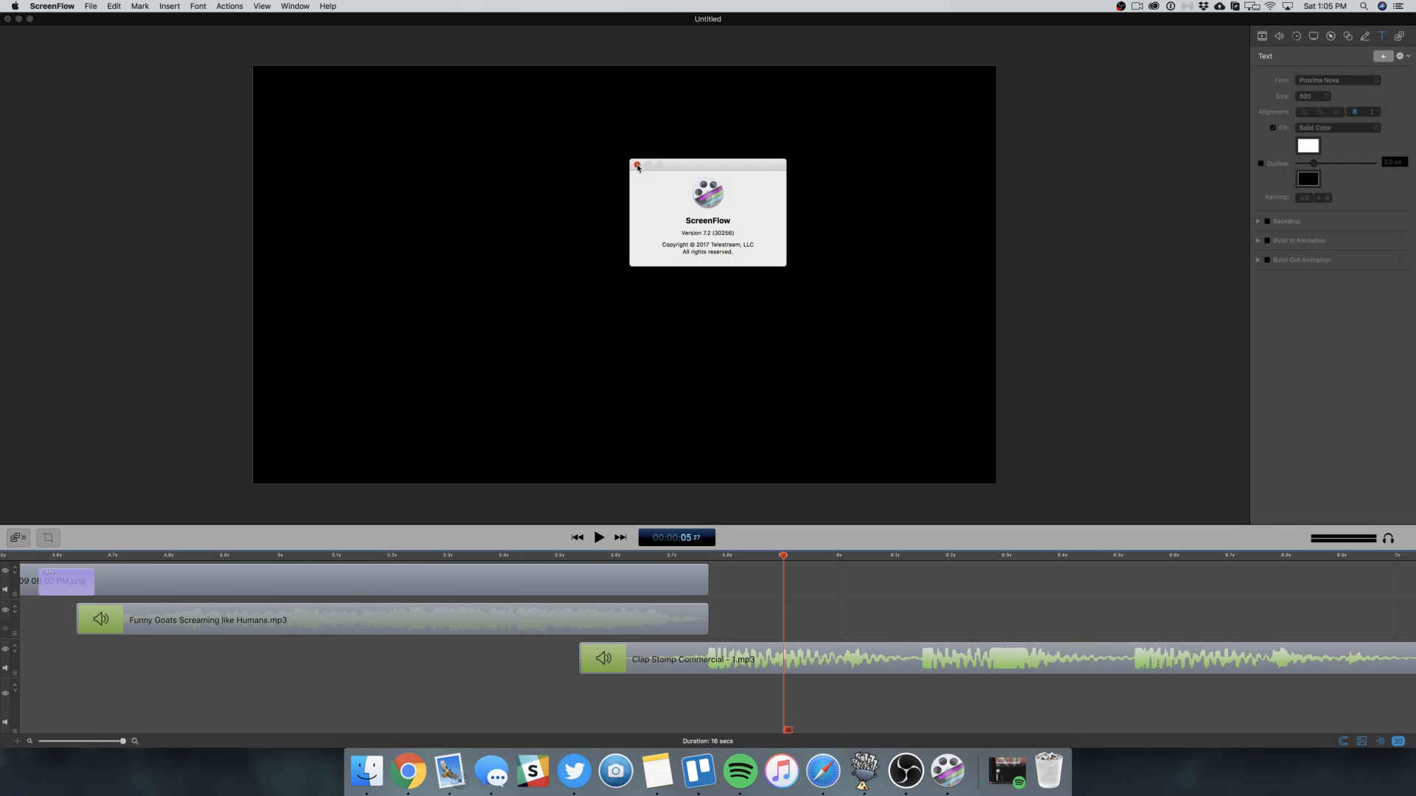
- Paste a copy of the second Clap Stomp Commercial clip and align it directly below the original on its own track
click(637, 166)
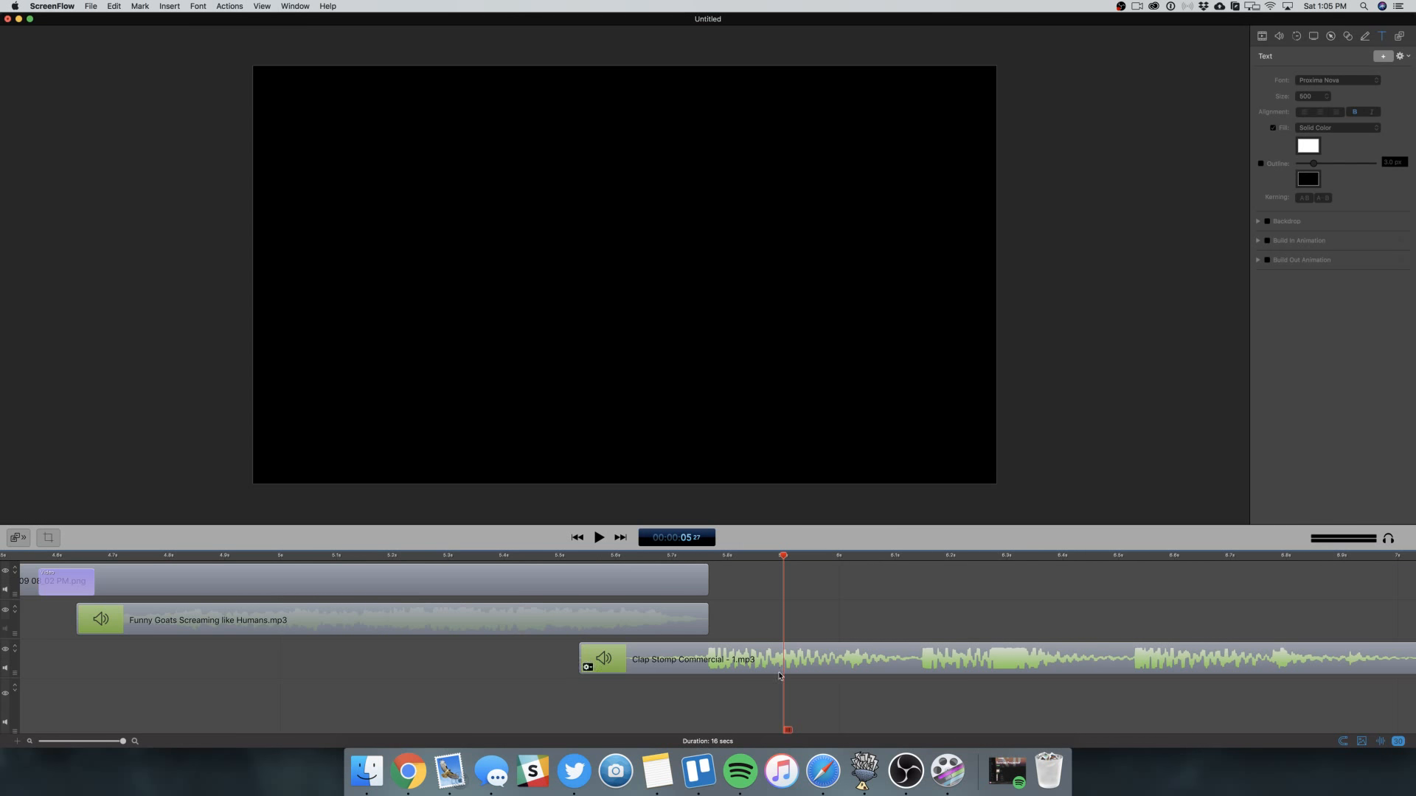
click(709, 654)
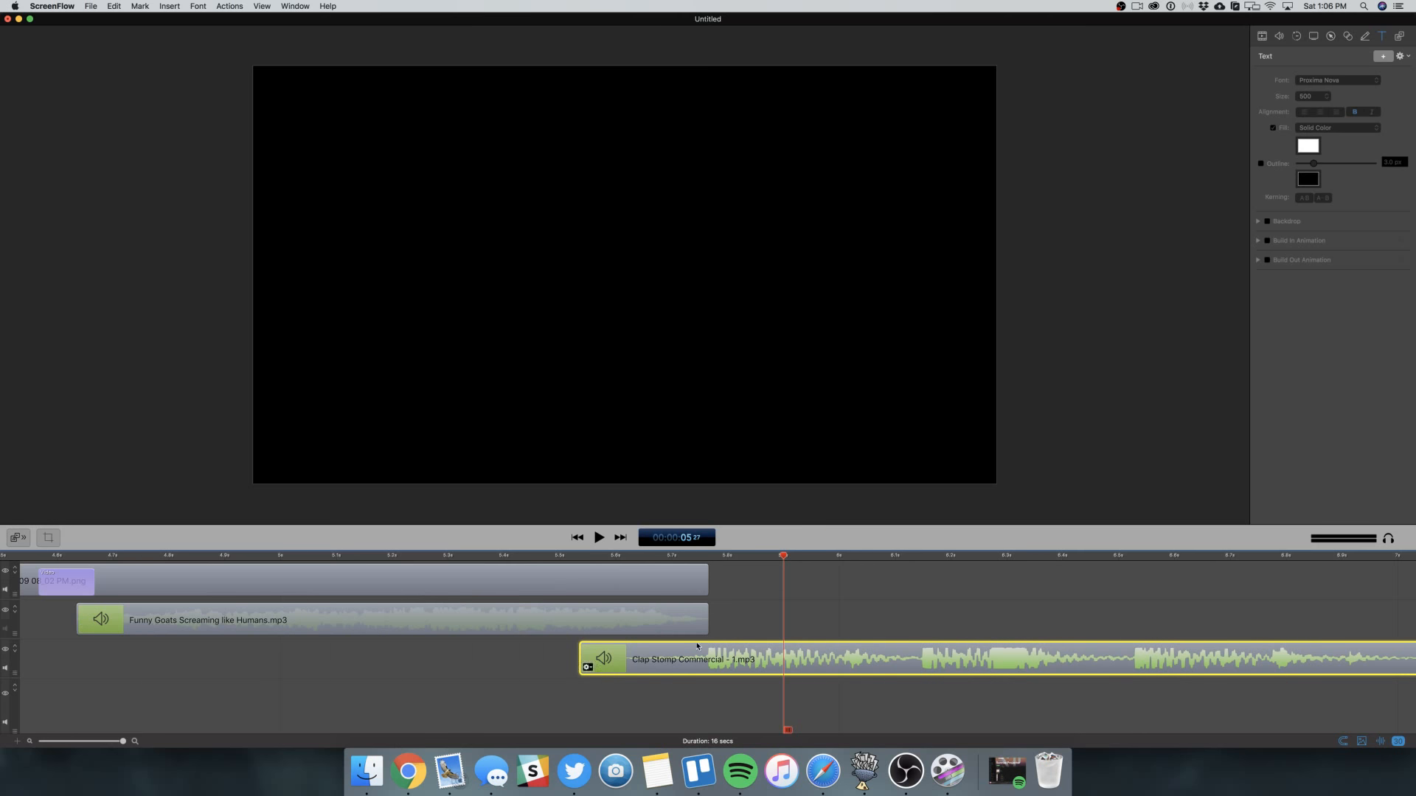
key(super+v)
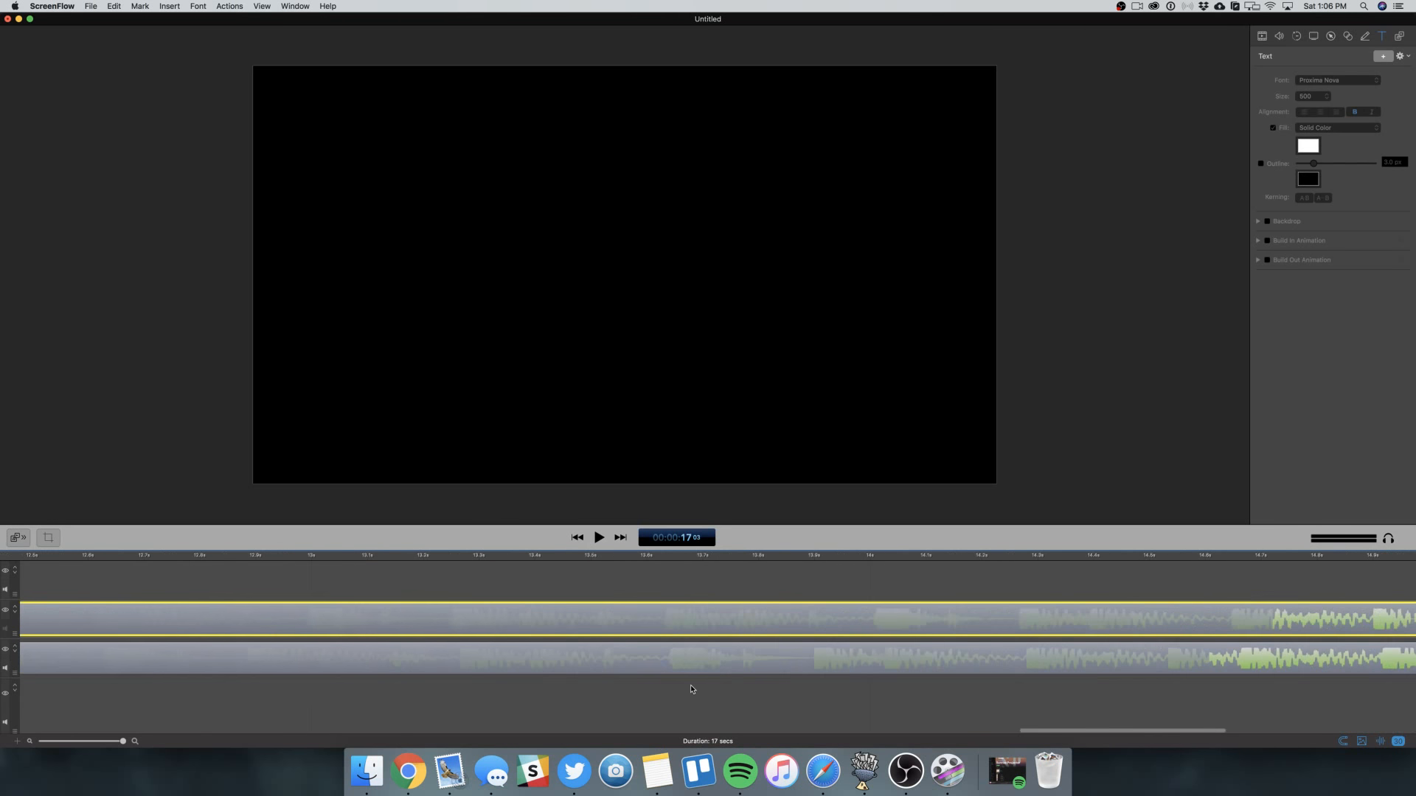
key(super+minus)
scroll(683, 711, left, 20)
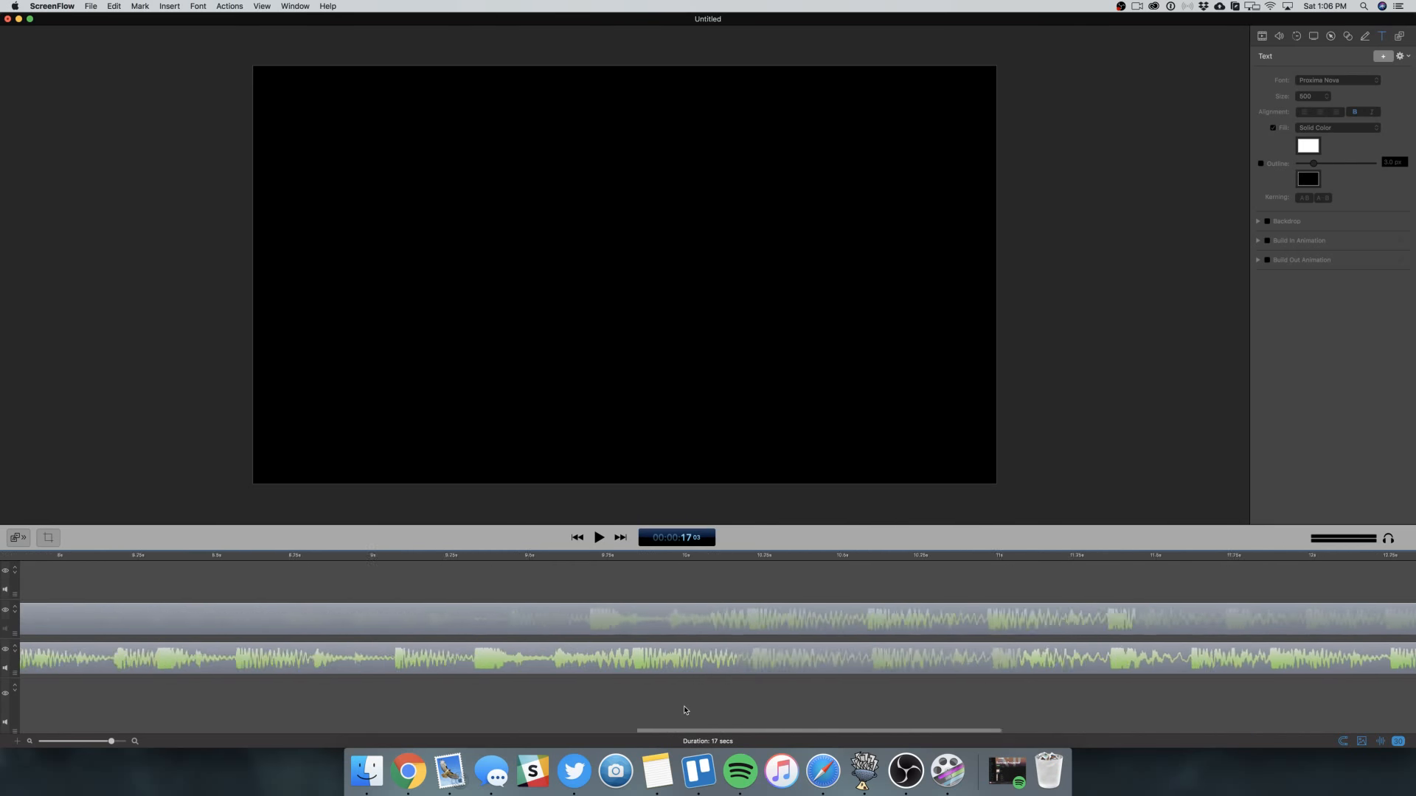
scroll(684, 705, right, 15)
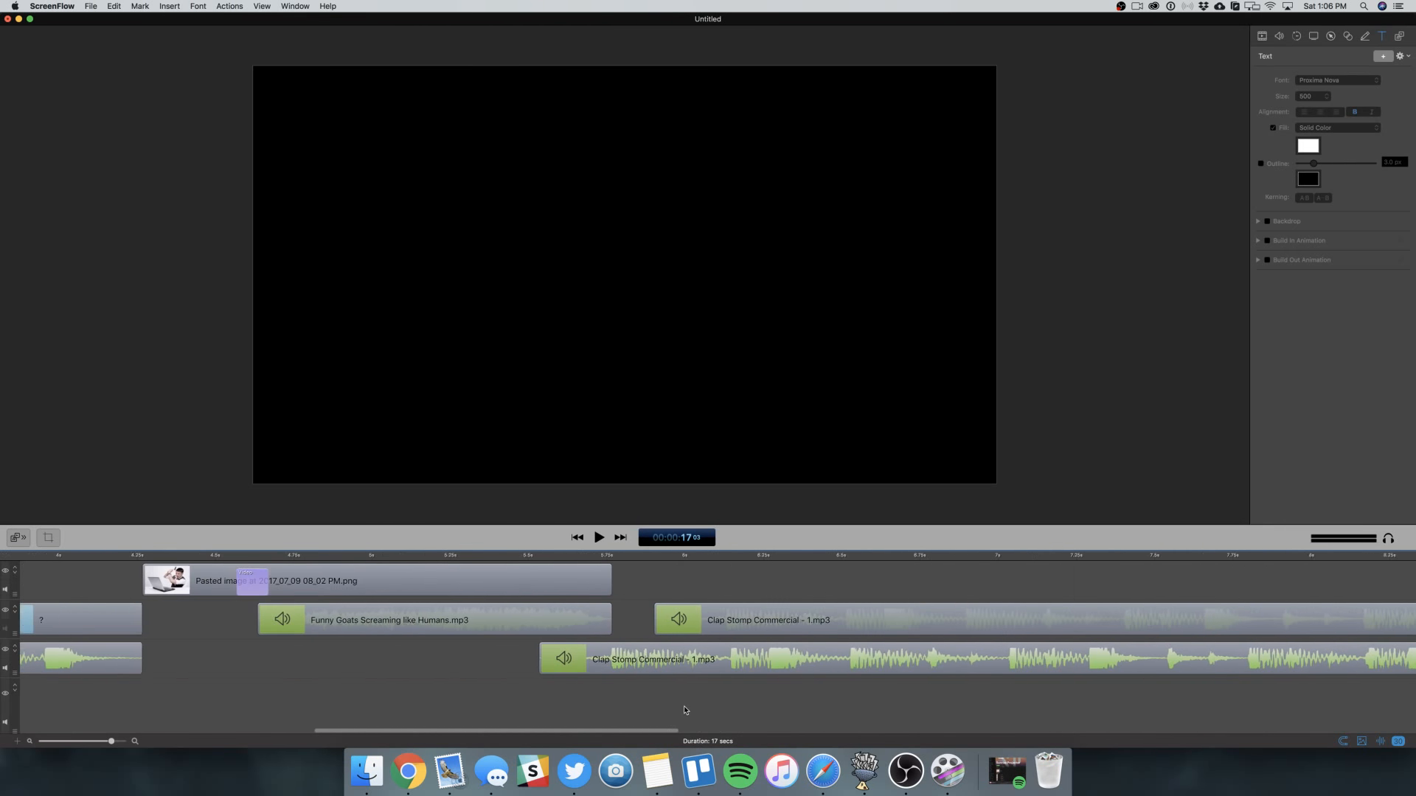
drag(661, 715, 607, 697)
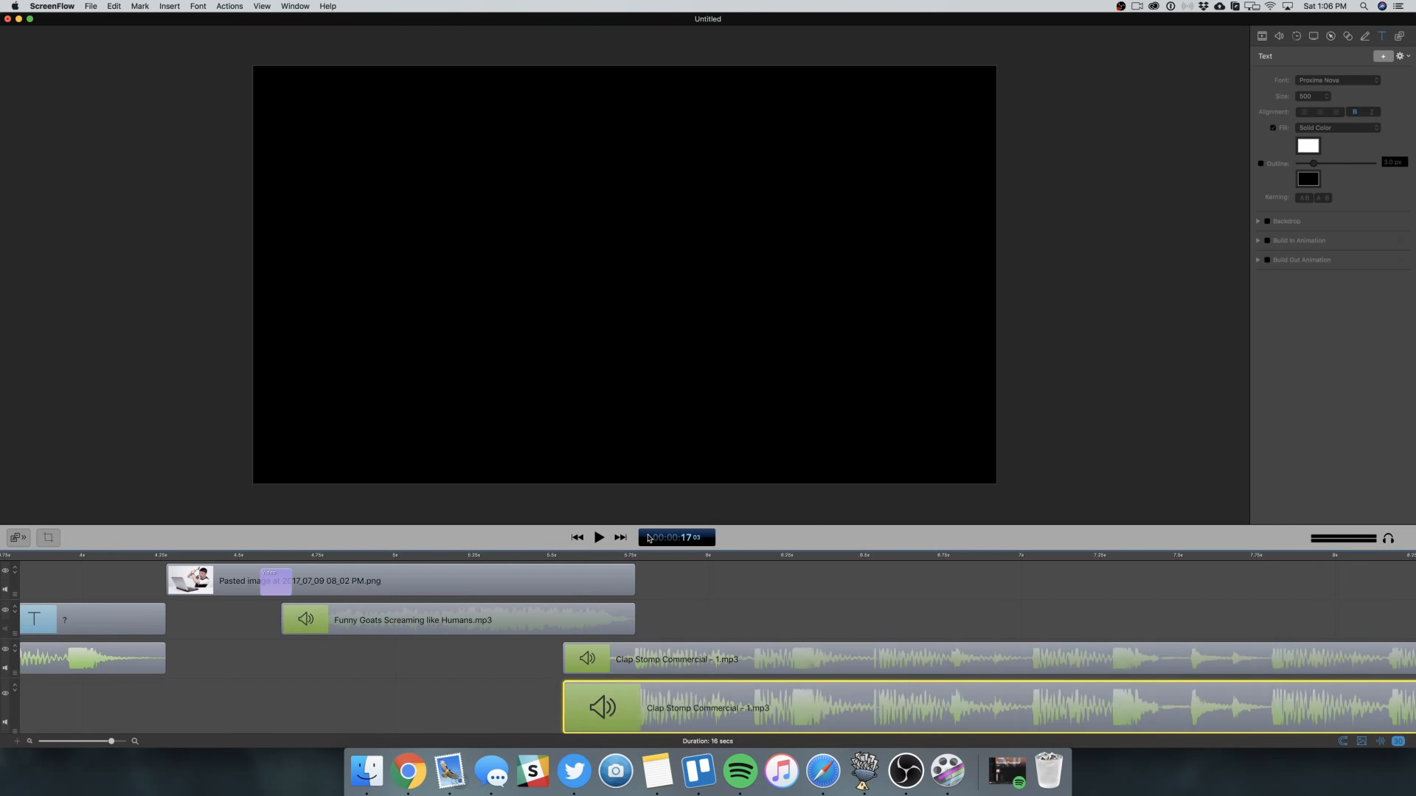
- Split the copied music clip at the end of the pasted image and delete everything after the split
click(635, 556)
key(t)
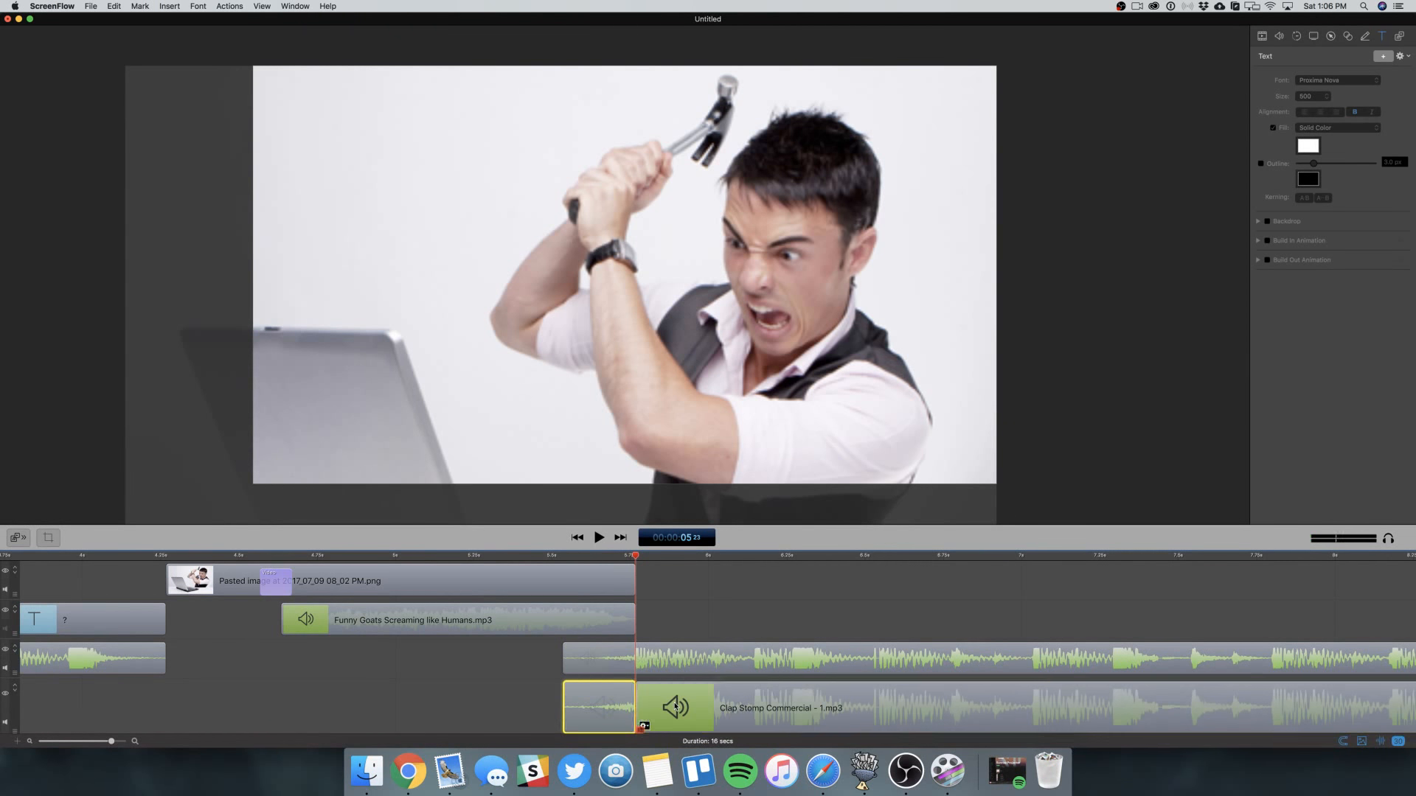
click(652, 708)
key(Delete)
- Replace the original music clip's lead-in before the end of the pasted image with the lead-in piece from the copy
click(615, 658)
key(t)
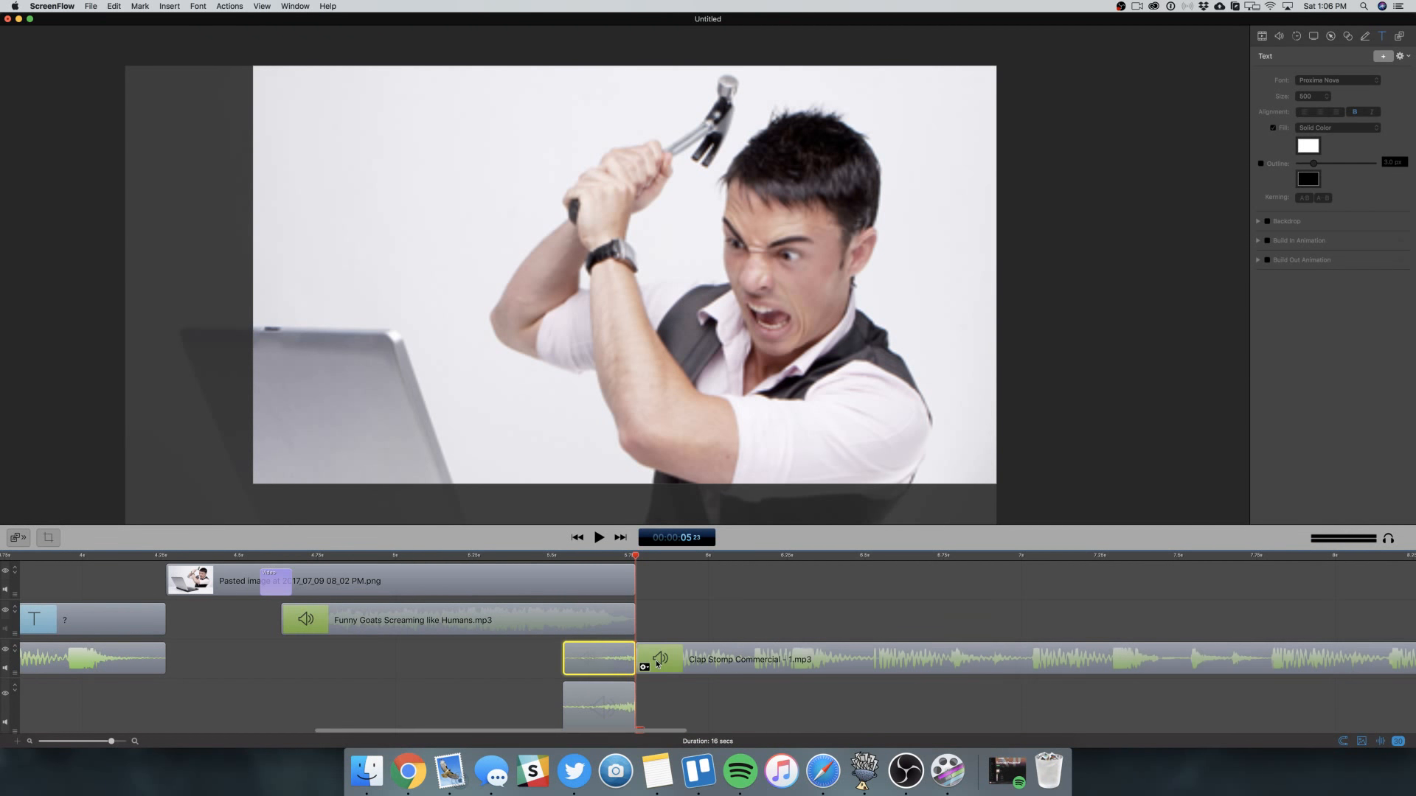
key(Delete)
drag(606, 706, 603, 677)
click(672, 668)
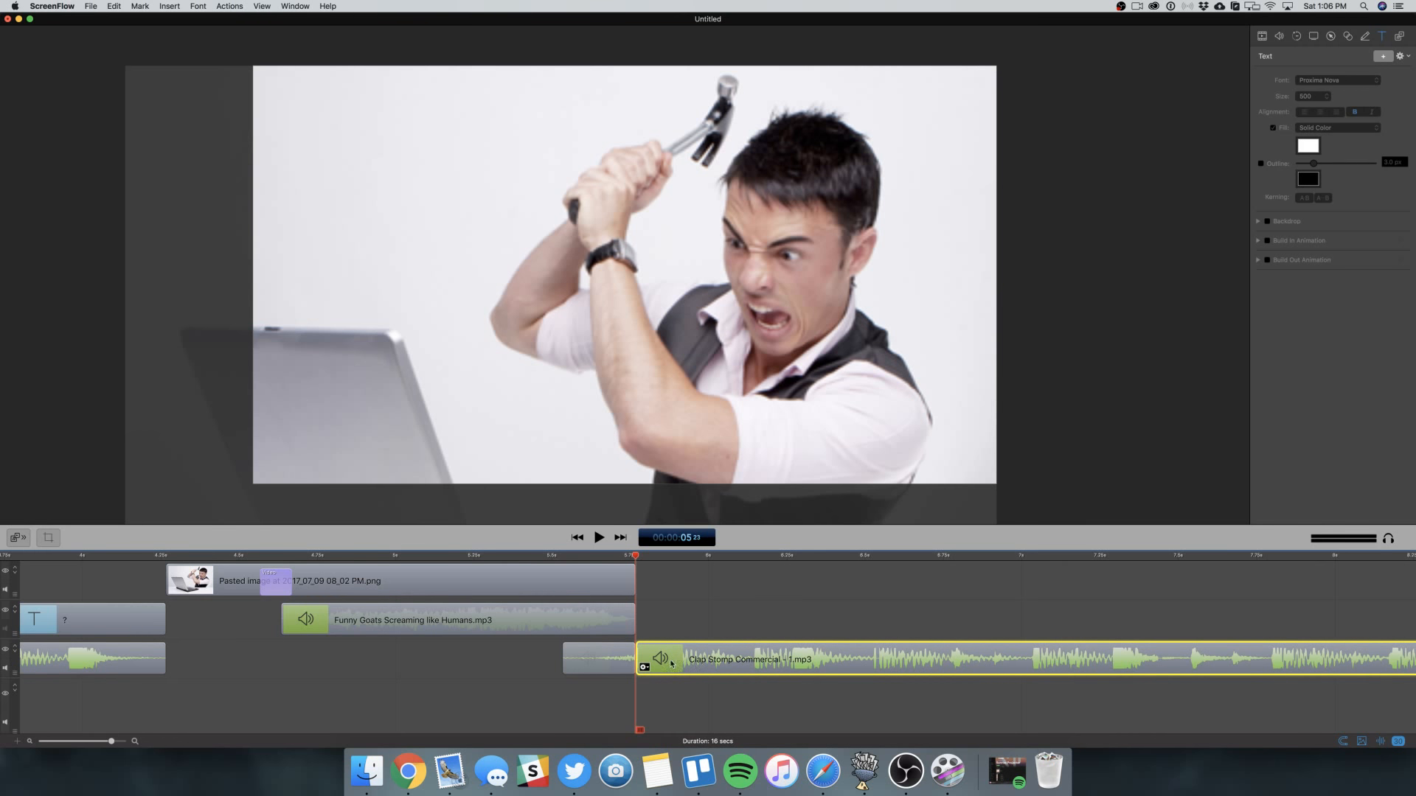
- Move the separated lead-in piece earlier on its track and retrim it to 0.3 secs around the first beat
key(super+equal)
click(640, 667)
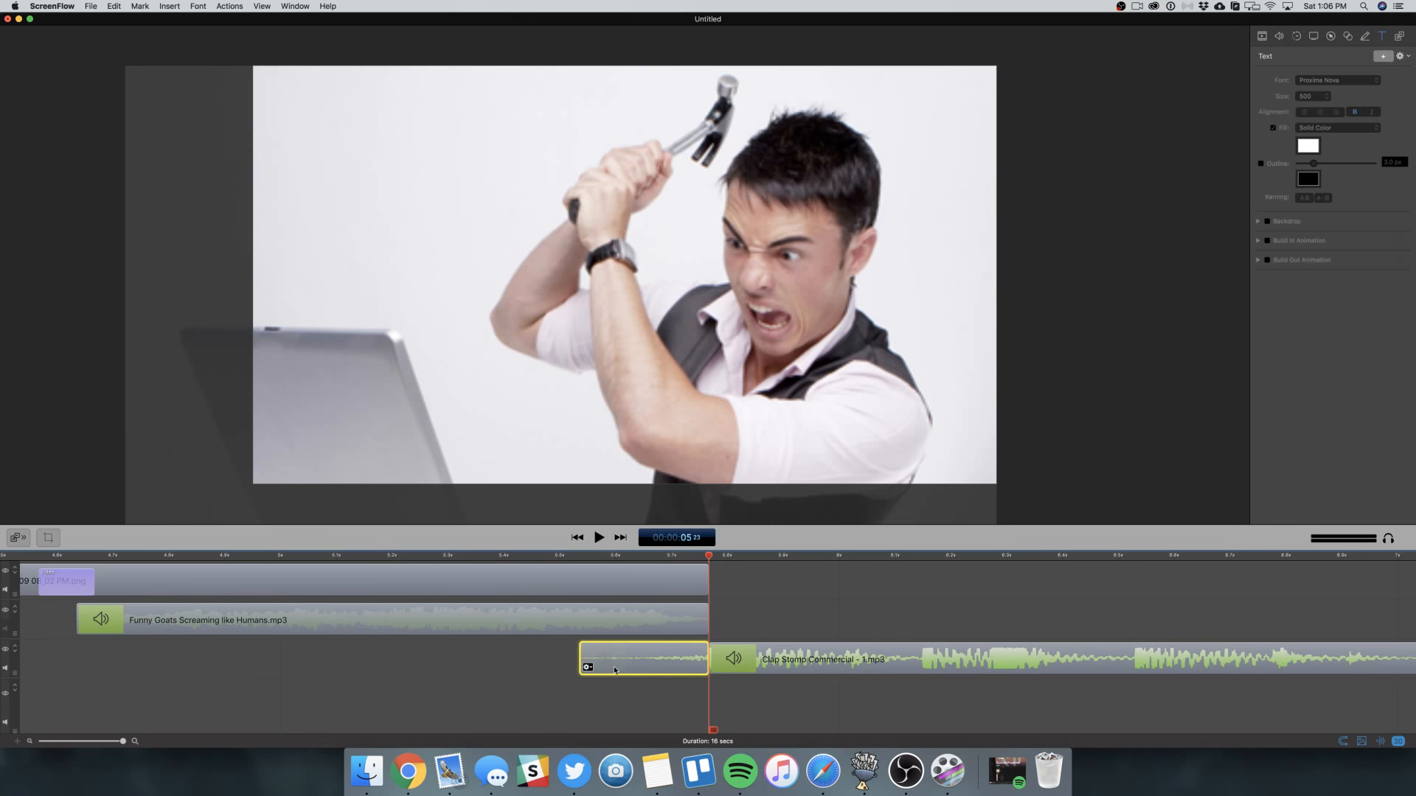
drag(630, 656, 444, 656)
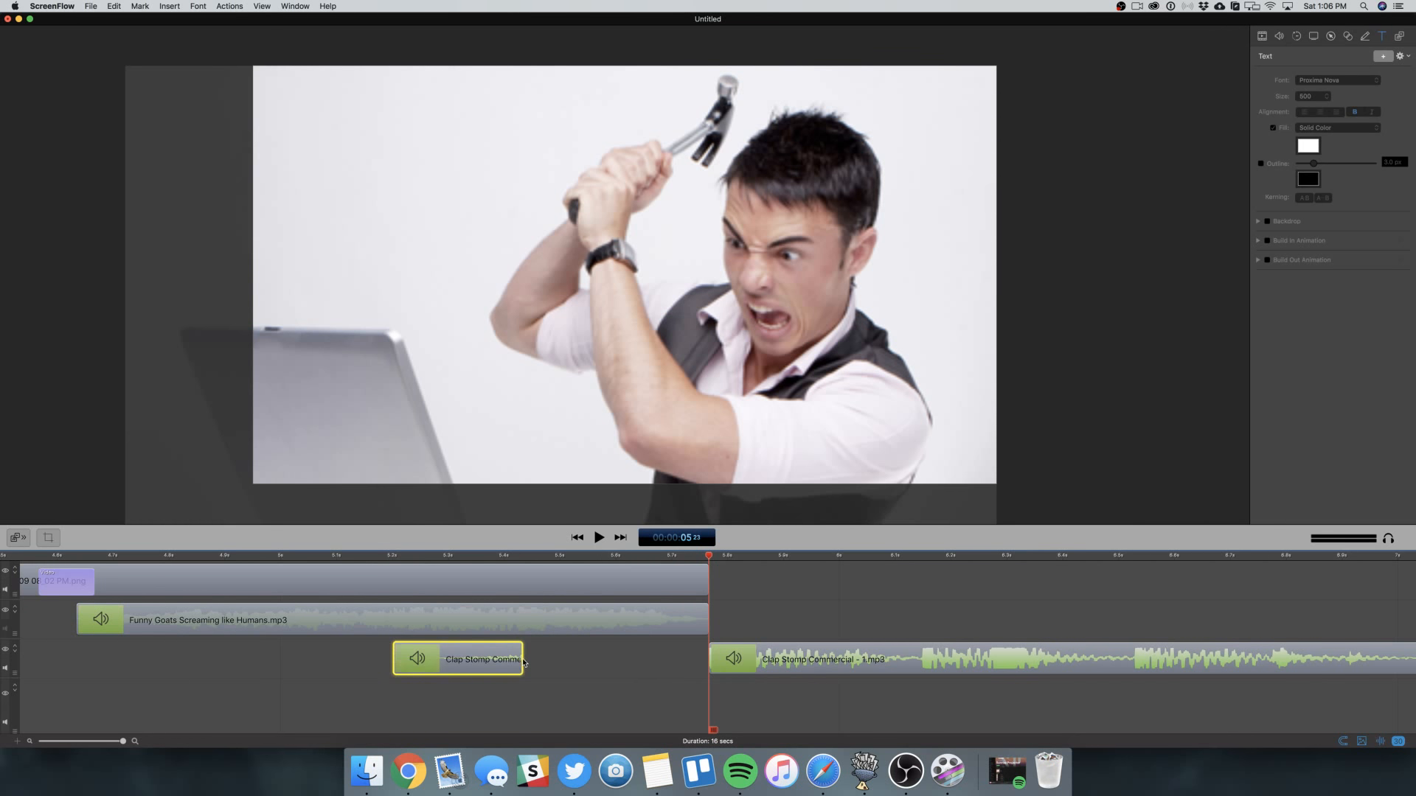
double_click(523, 660)
click(526, 658)
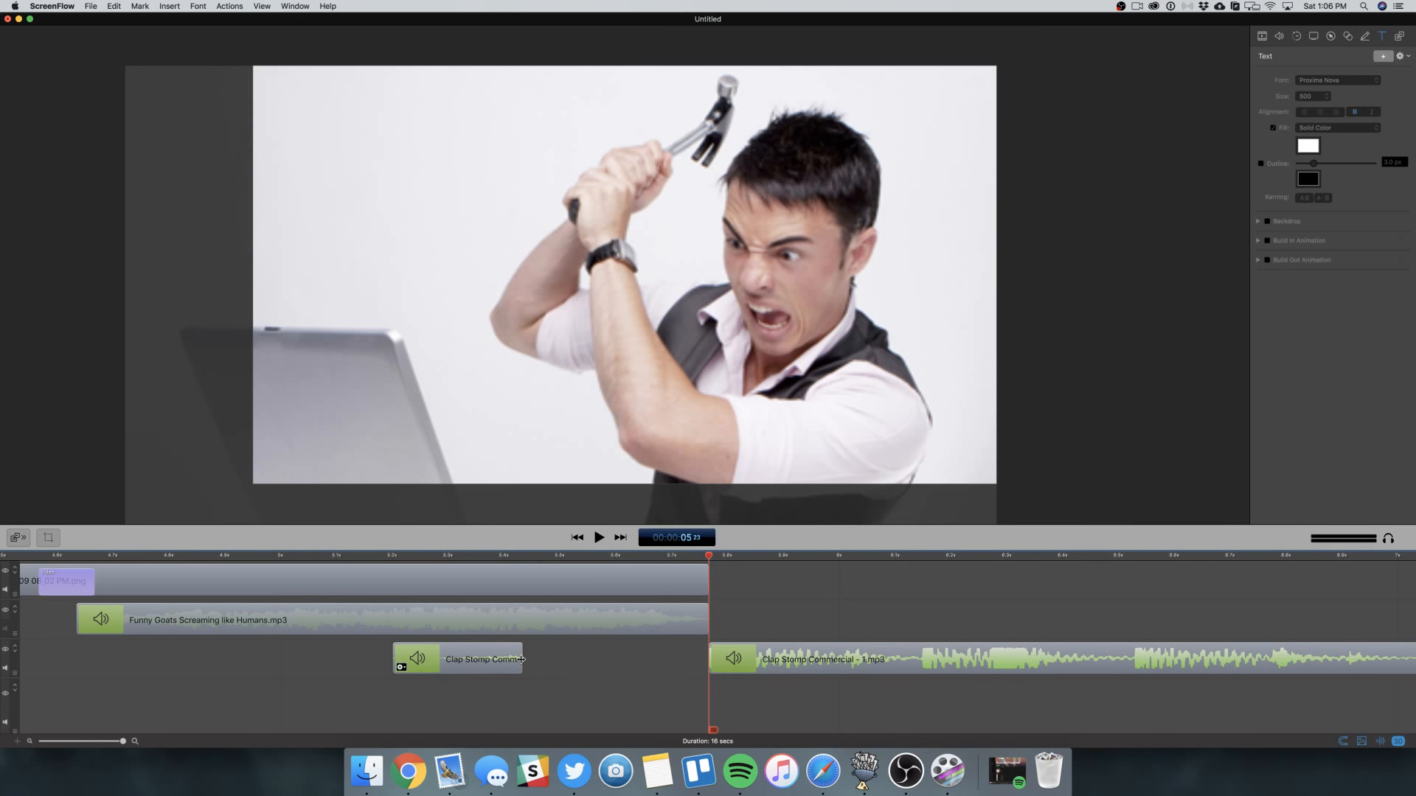
drag(493, 663, 559, 664)
drag(419, 668, 246, 671)
drag(543, 666, 412, 666)
- Play the short beat piece on its own several times from its start
click(248, 557)
key(space)
key(space)
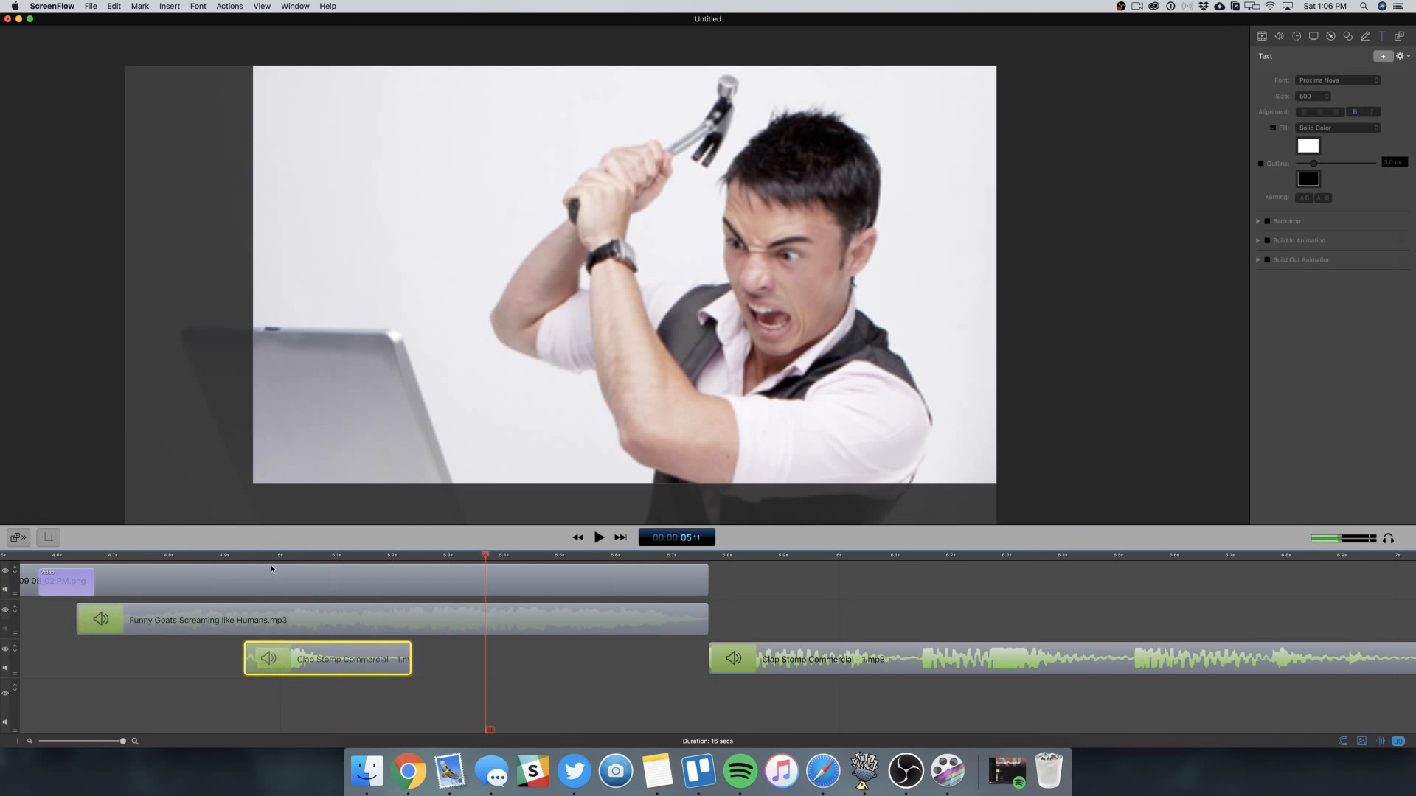
click(247, 557)
key(space)
key(space)
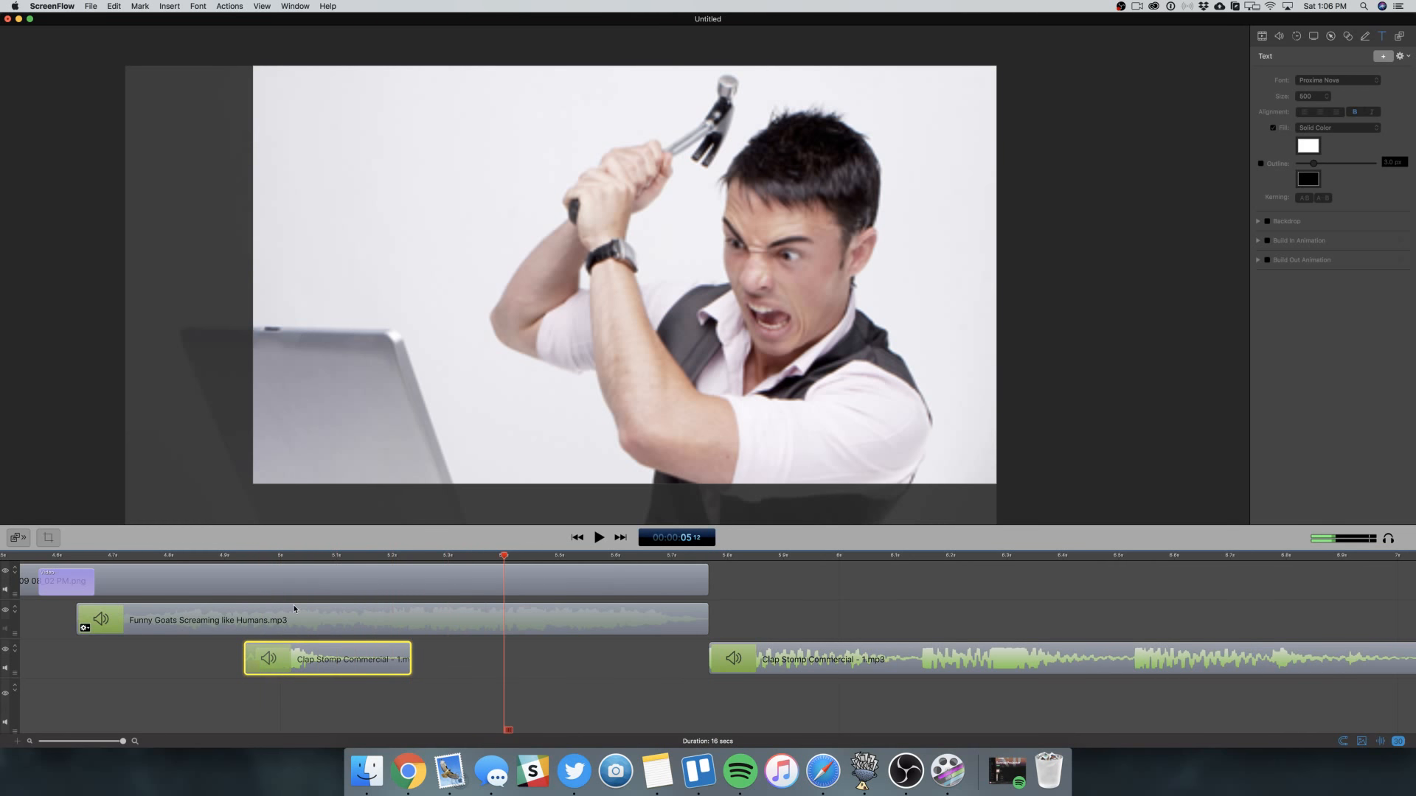
click(255, 556)
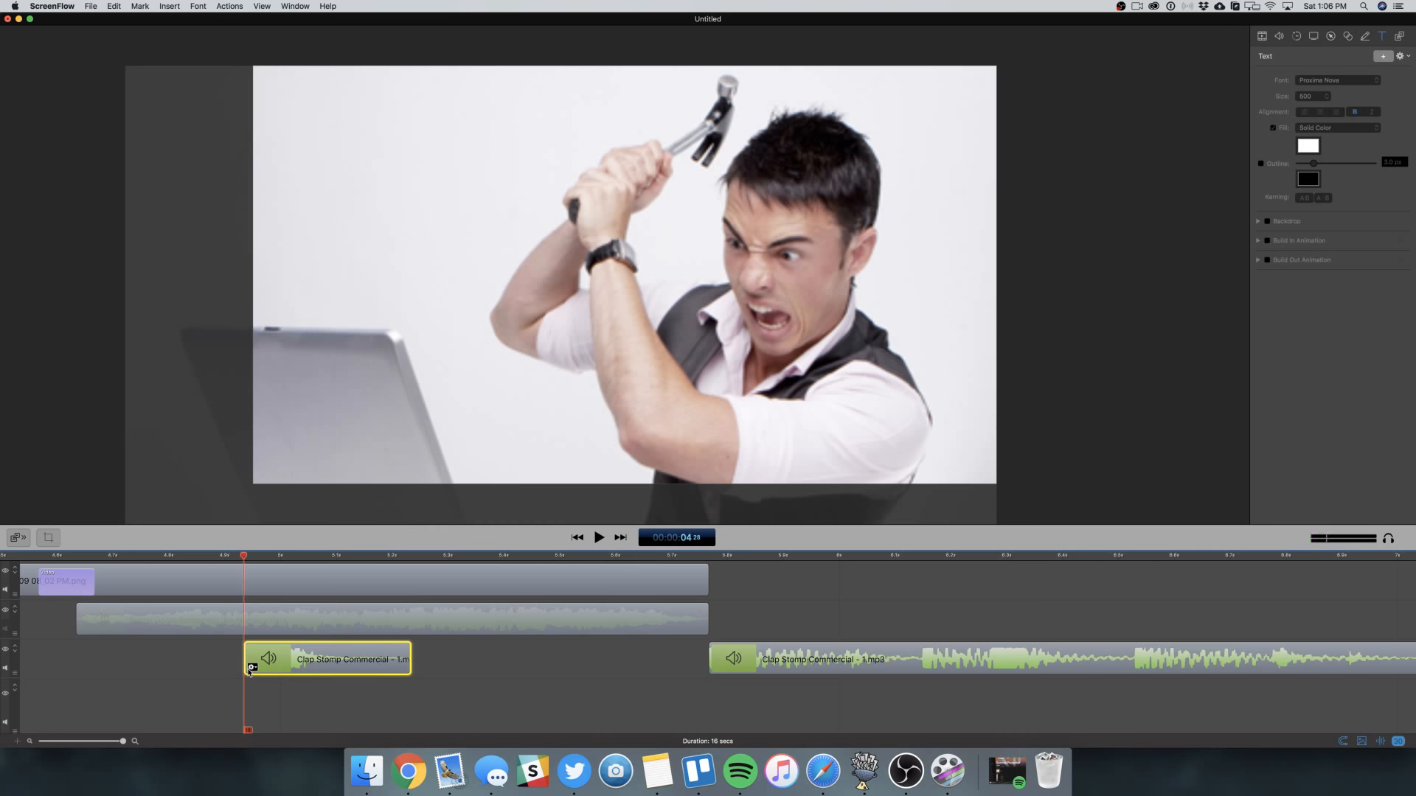
key(space)
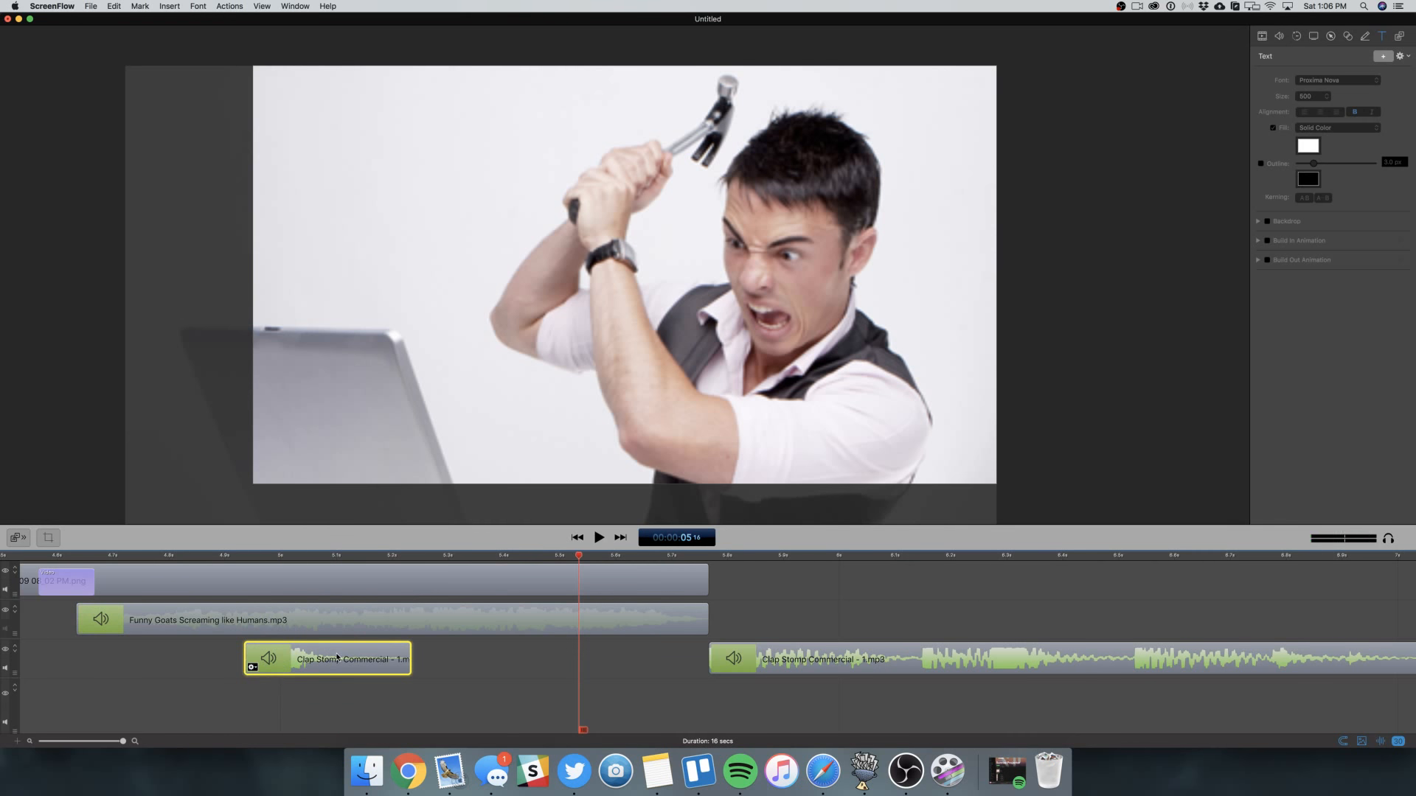
- Reverse the short beat piece, placing it on the empty track below the music, and play it back
double_click(369, 652)
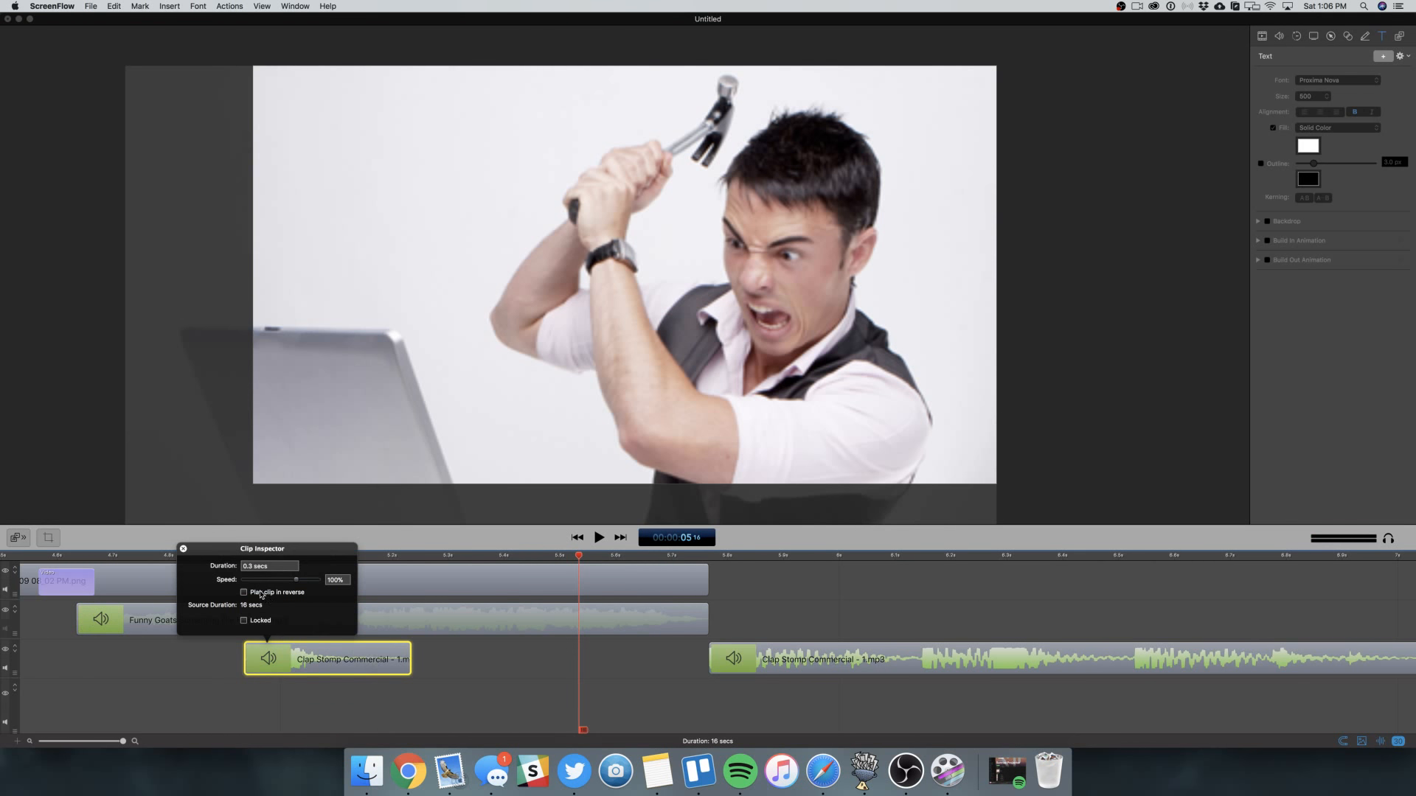
drag(365, 661, 555, 692)
click(427, 557)
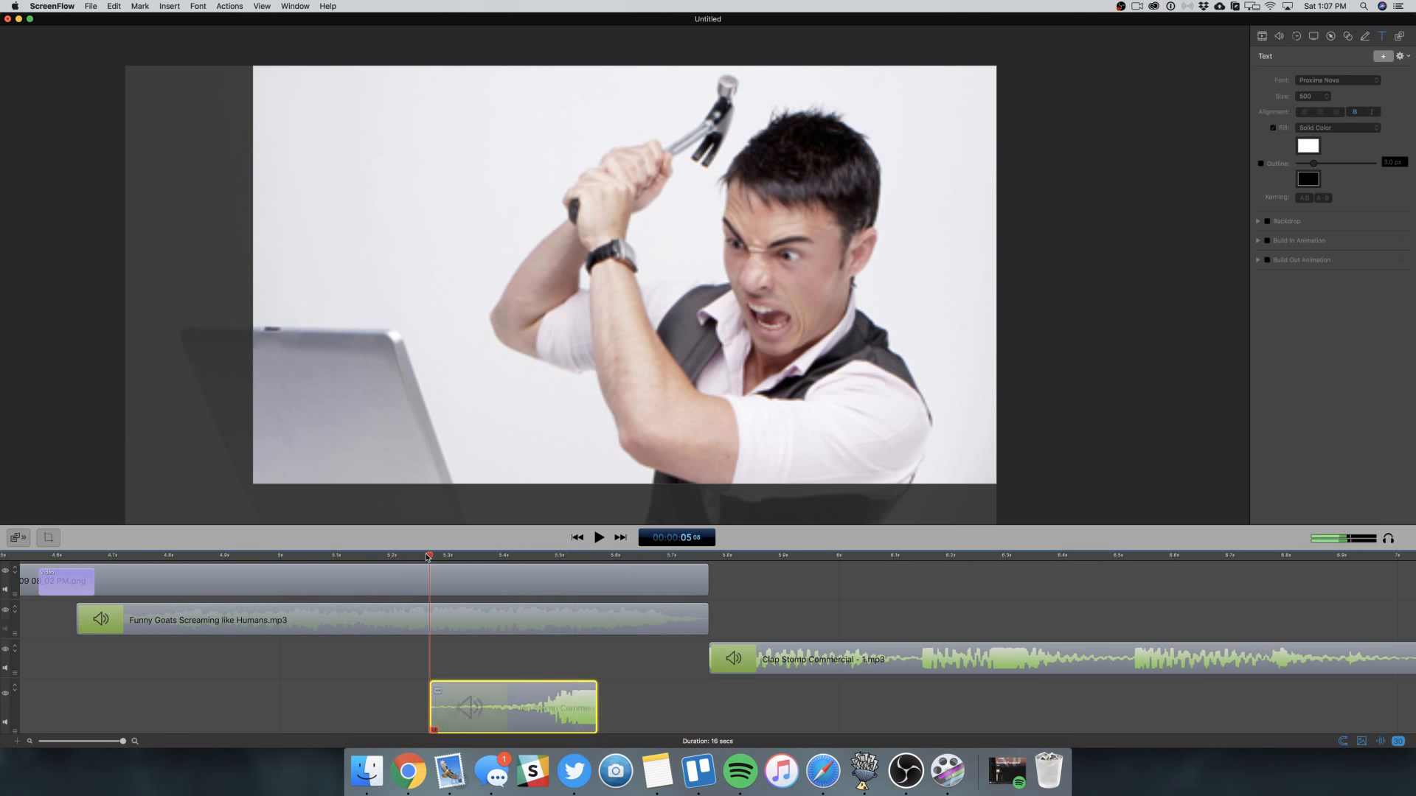
key(space)
key(space)
key(space)
key(space)
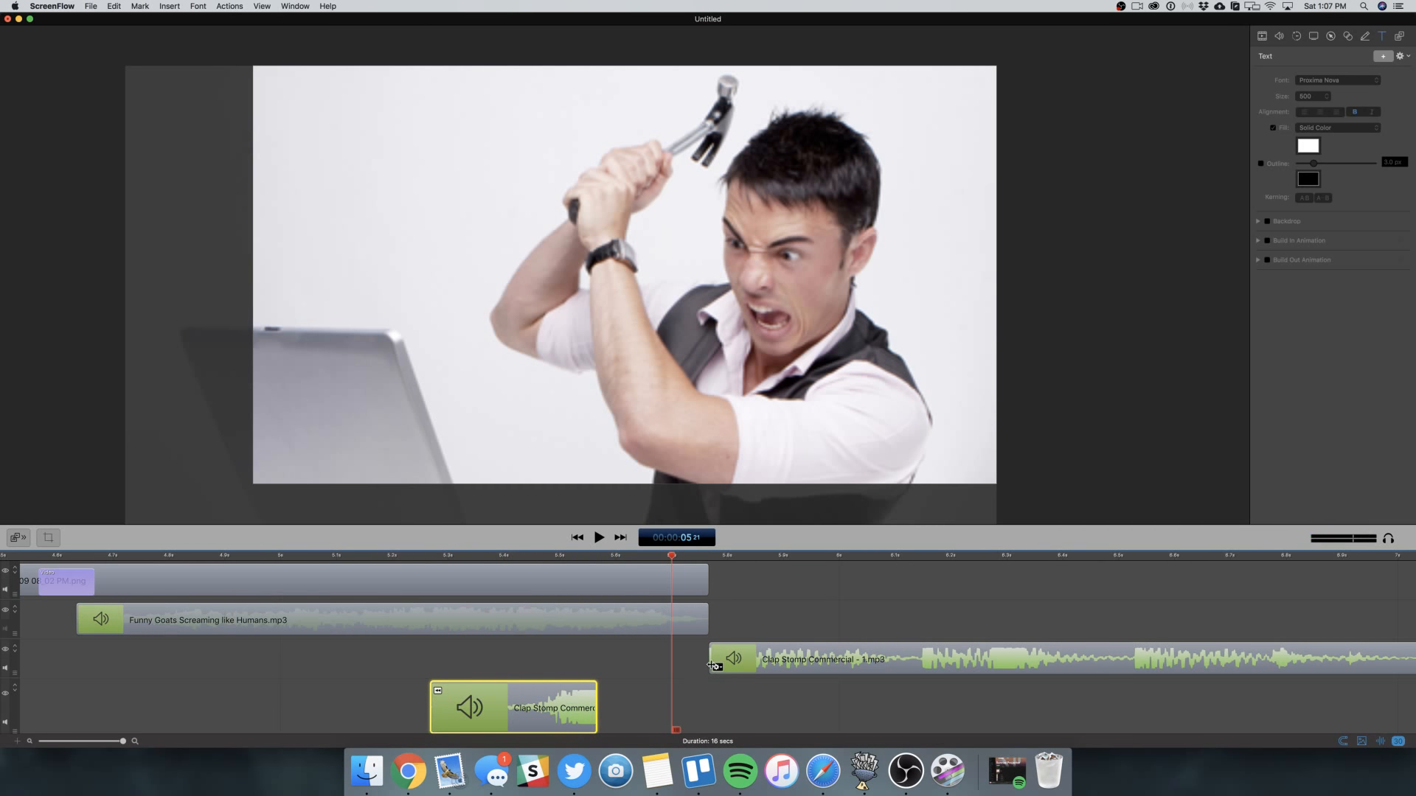
- Extend the second music clip's lead-in back to about 5.4 s and play it with the reversed piece moved out of the way
drag(711, 667, 487, 656)
key(space)
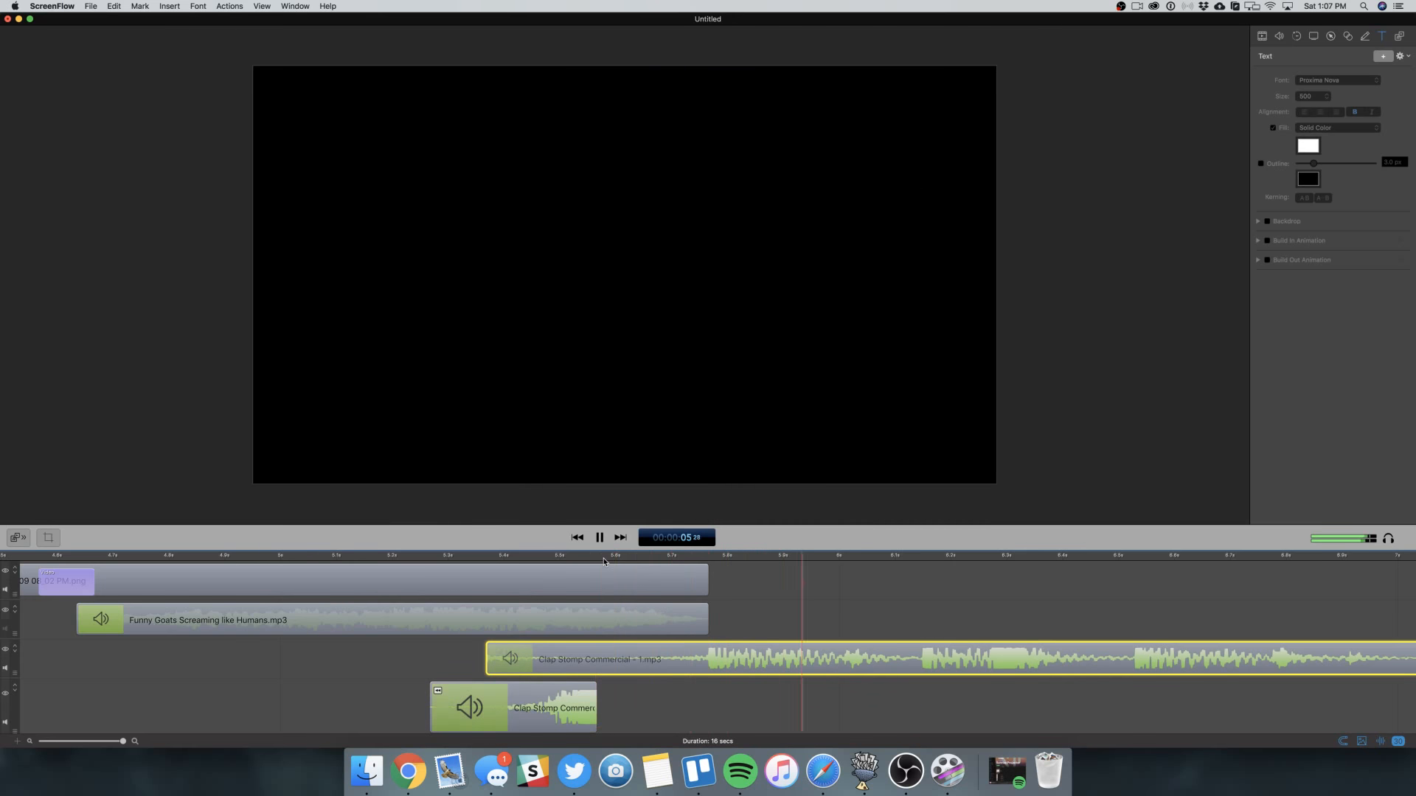
click(571, 564)
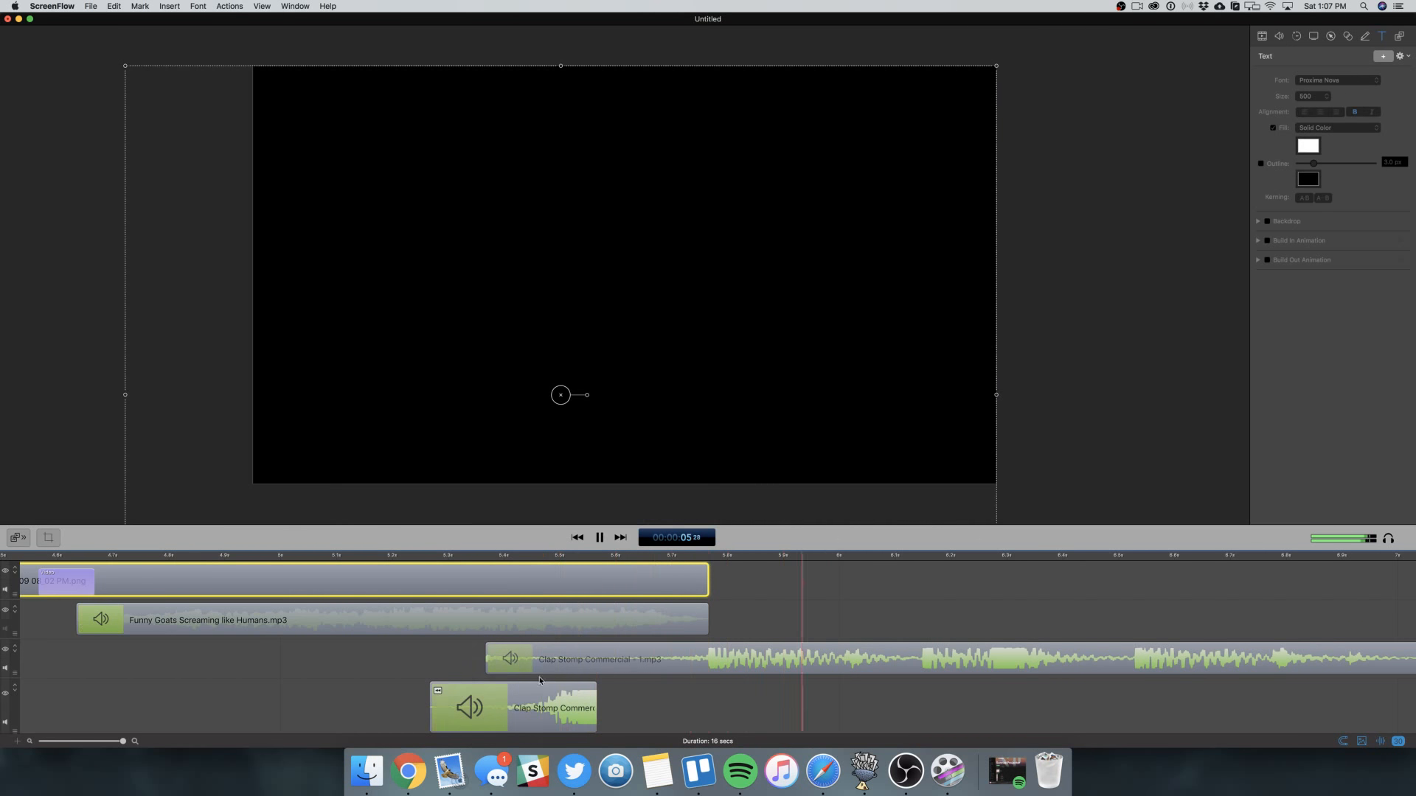
drag(502, 706, 373, 706)
click(522, 556)
key(space)
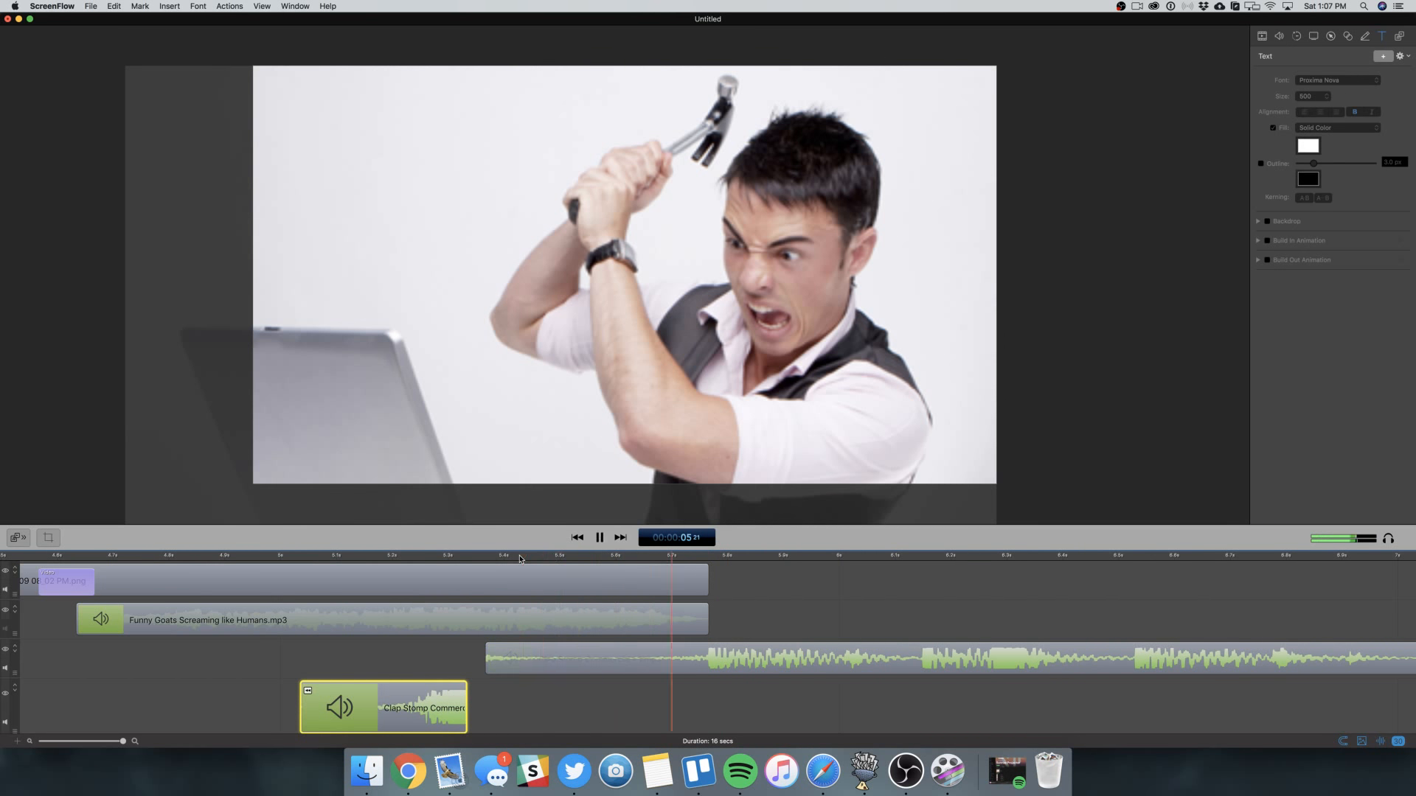
key(space)
- Trim the second music clip's start to about 5.5 s and align the reversed piece to end with the pasted image
click(491, 664)
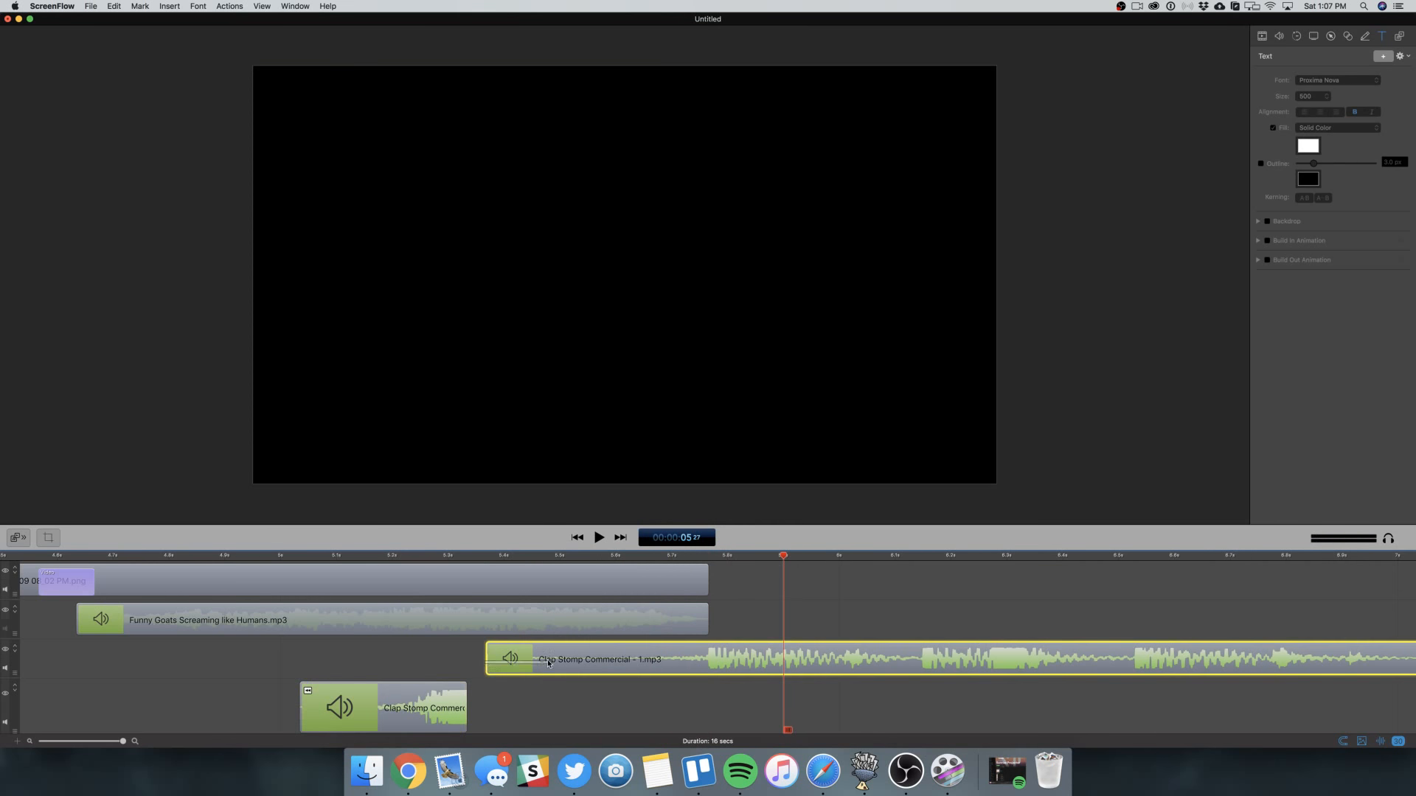
drag(488, 660, 563, 660)
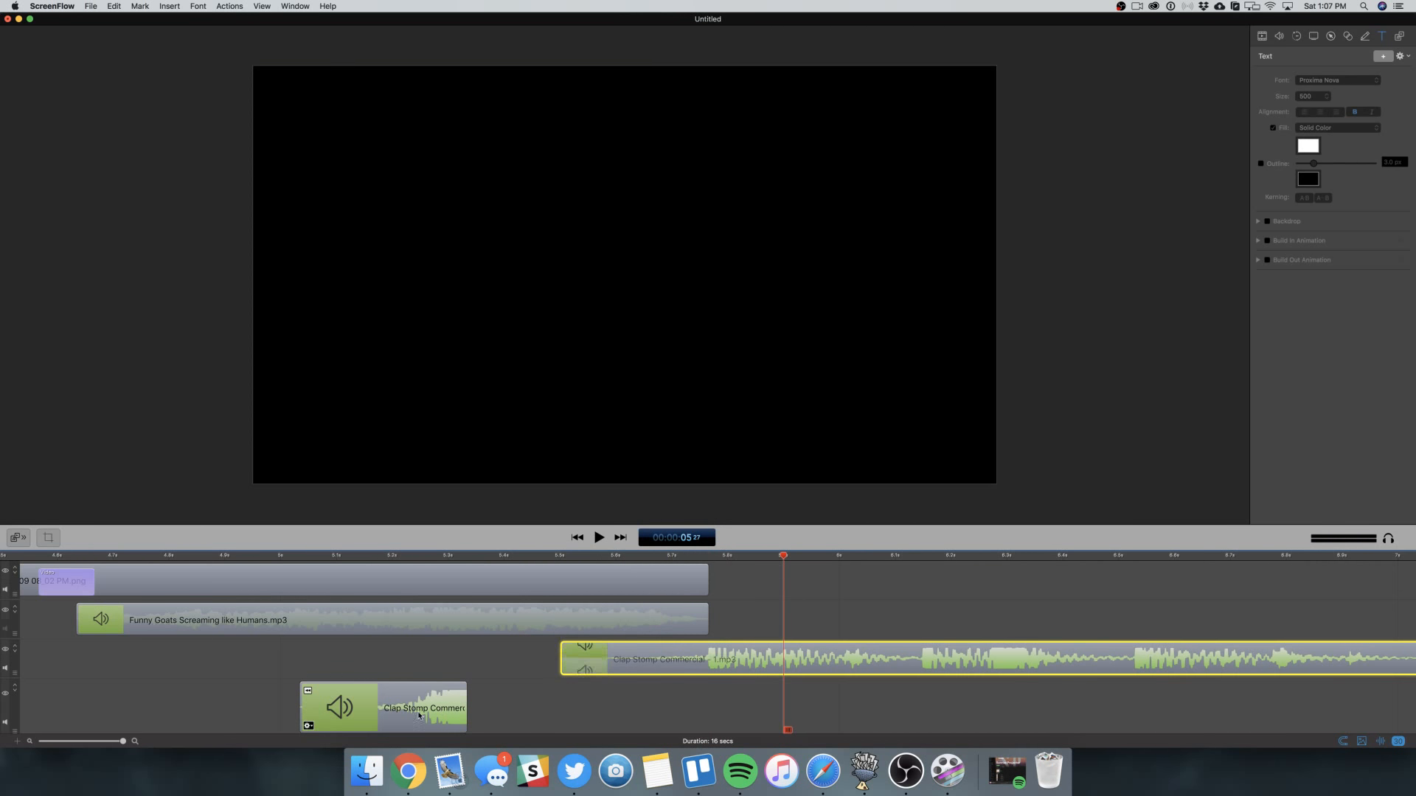
drag(407, 708, 716, 700)
click(477, 675)
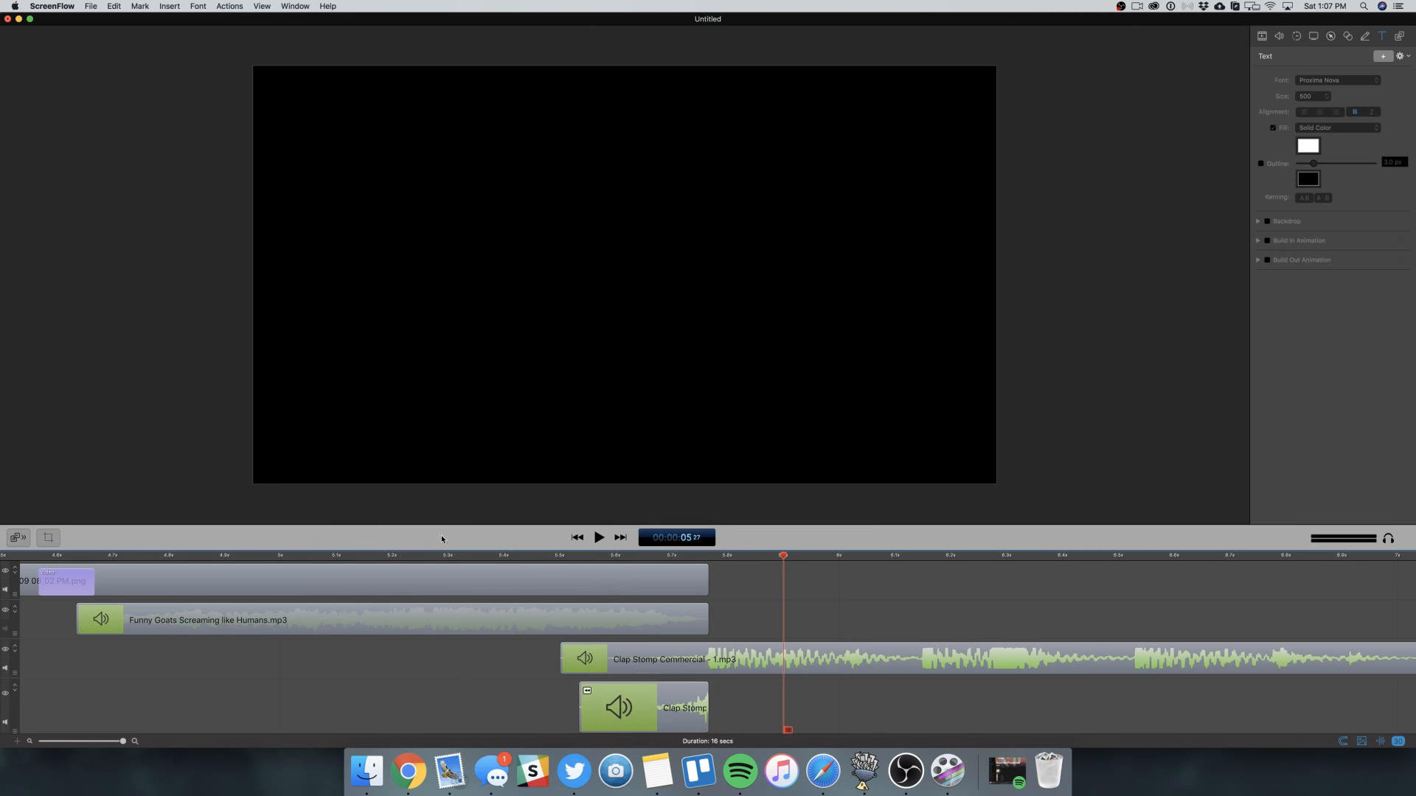
click(381, 558)
key(space)
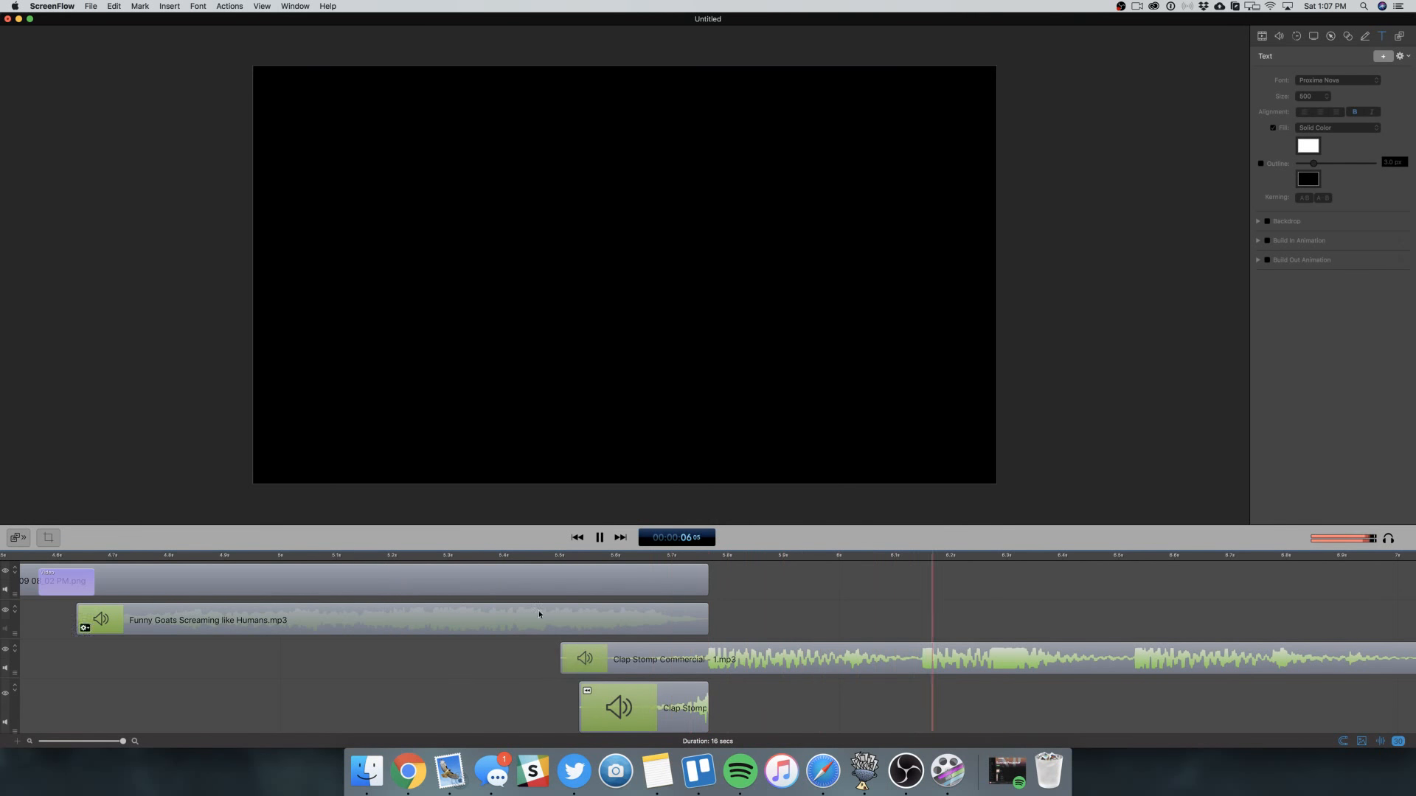
- Trim the second music clip to start at the end of the pasted image and play the transition from the reversed piece
drag(569, 667, 710, 667)
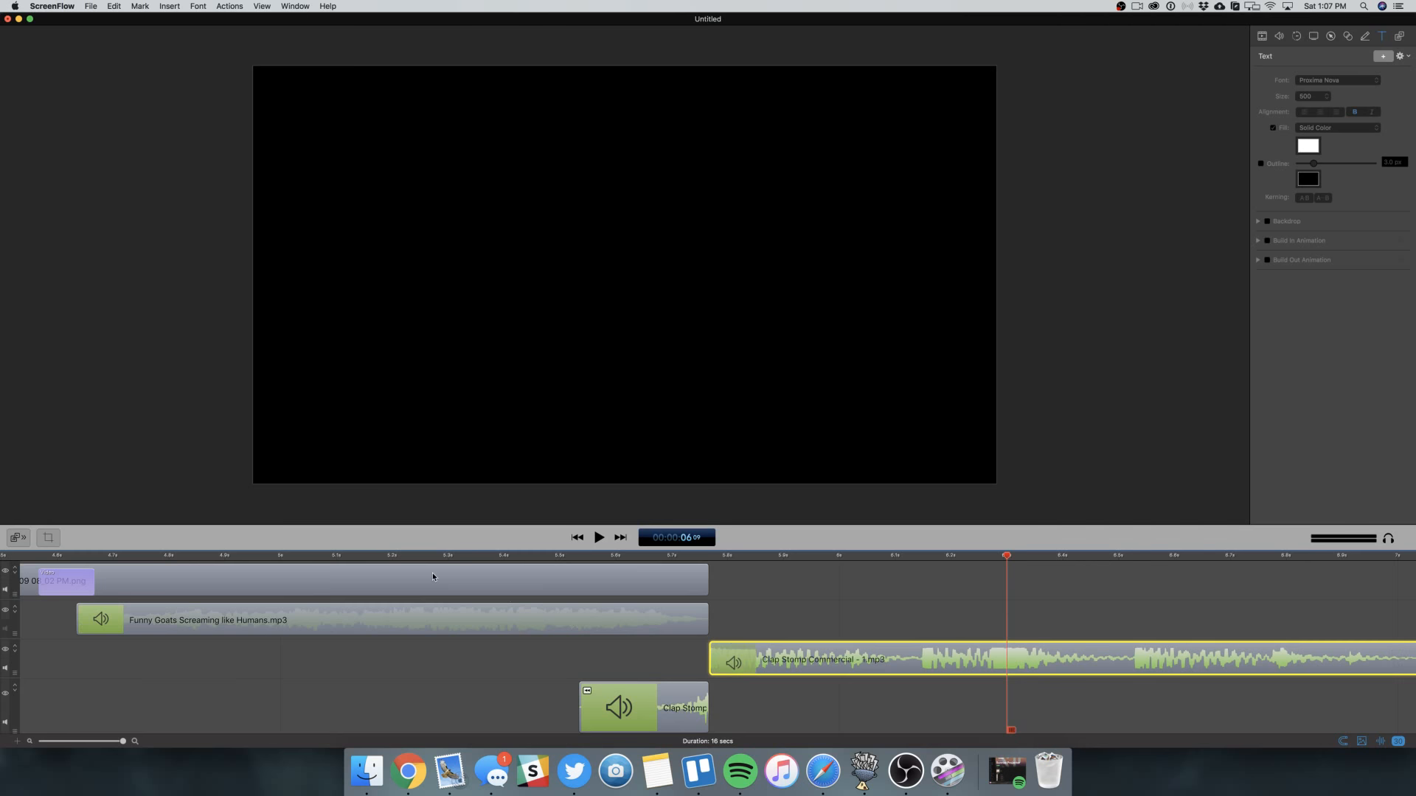
click(409, 559)
key(space)
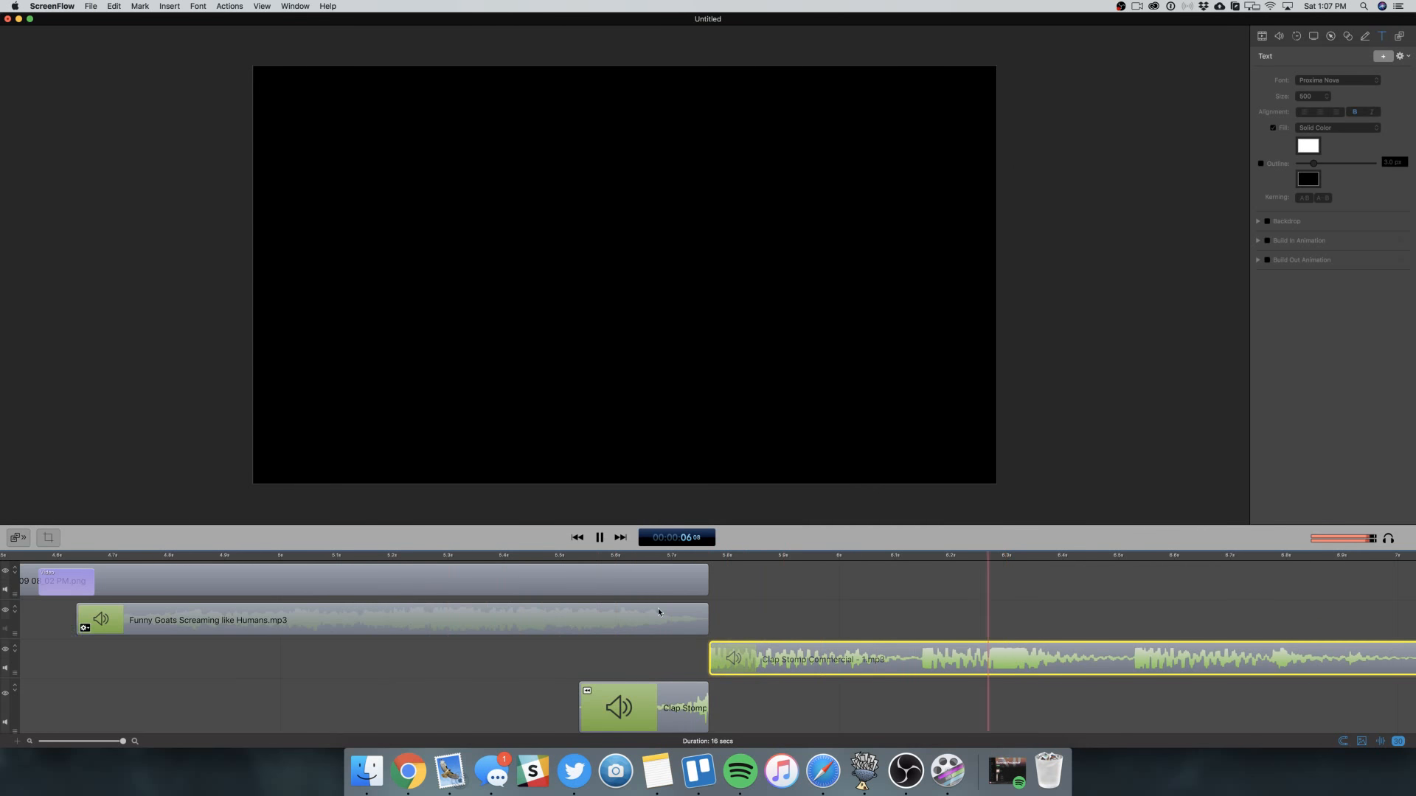
key(space)
click(658, 611)
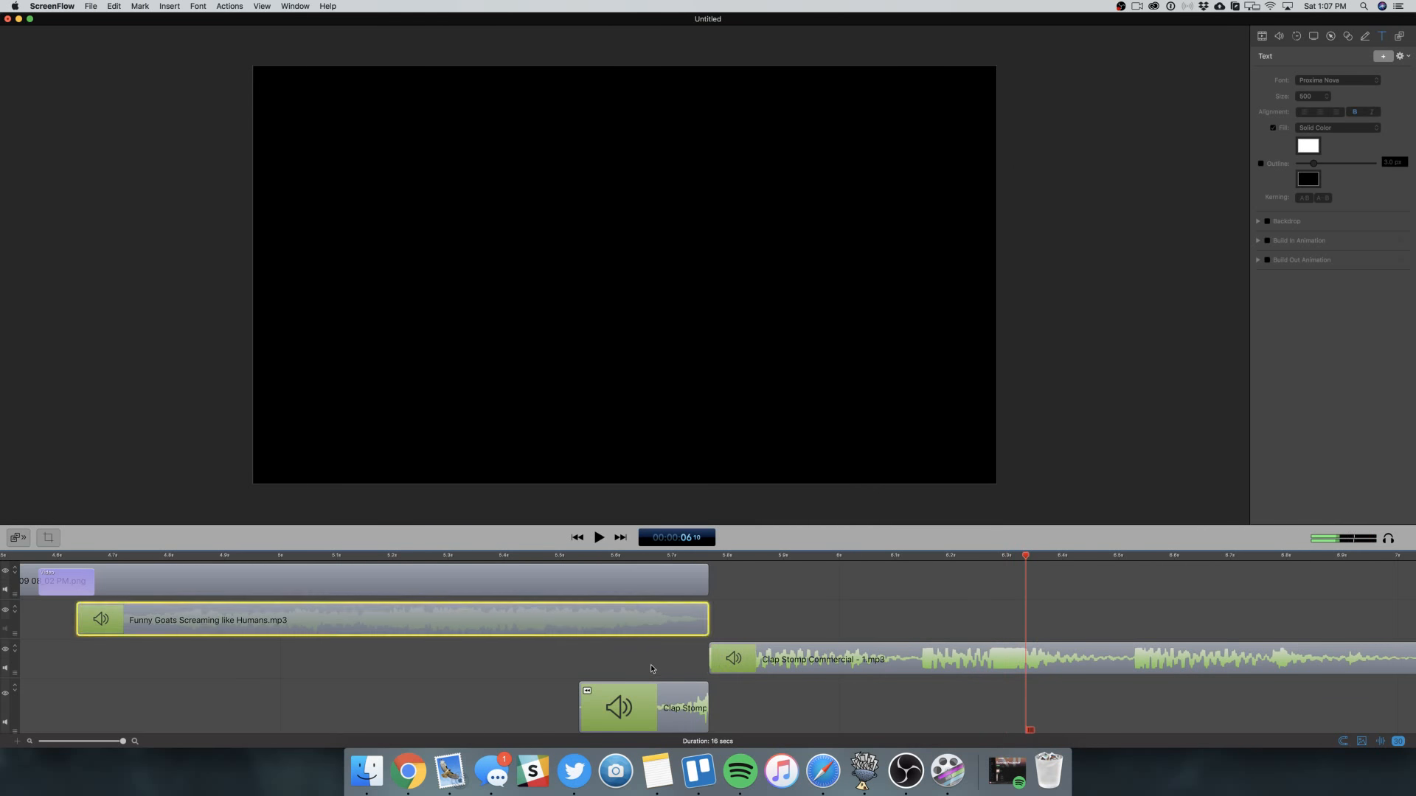
- Extend the second music clip's lead-in back to about 5.6 s and delete the reversed piece below it
click(654, 667)
drag(711, 658, 618, 668)
click(630, 707)
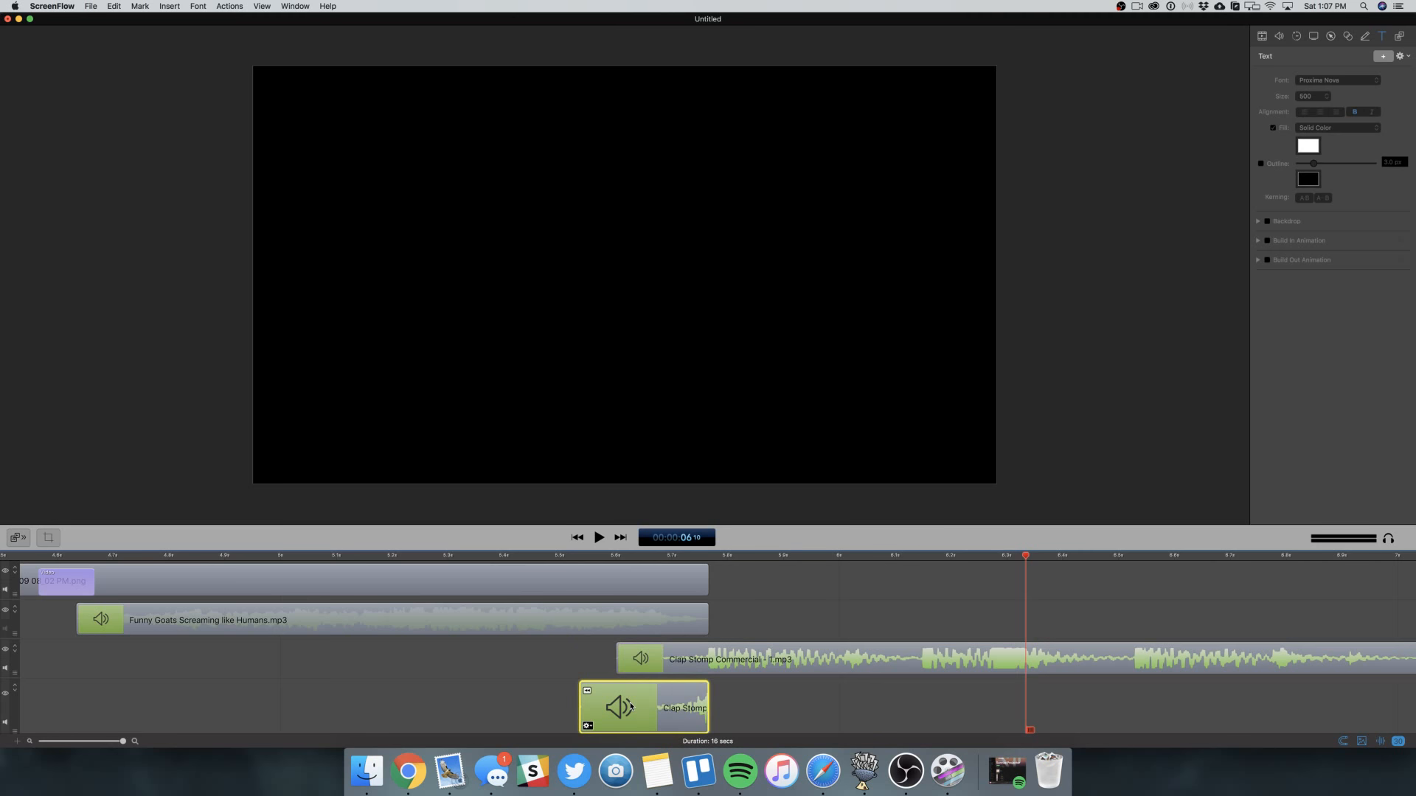
scroll(631, 706, right, 3)
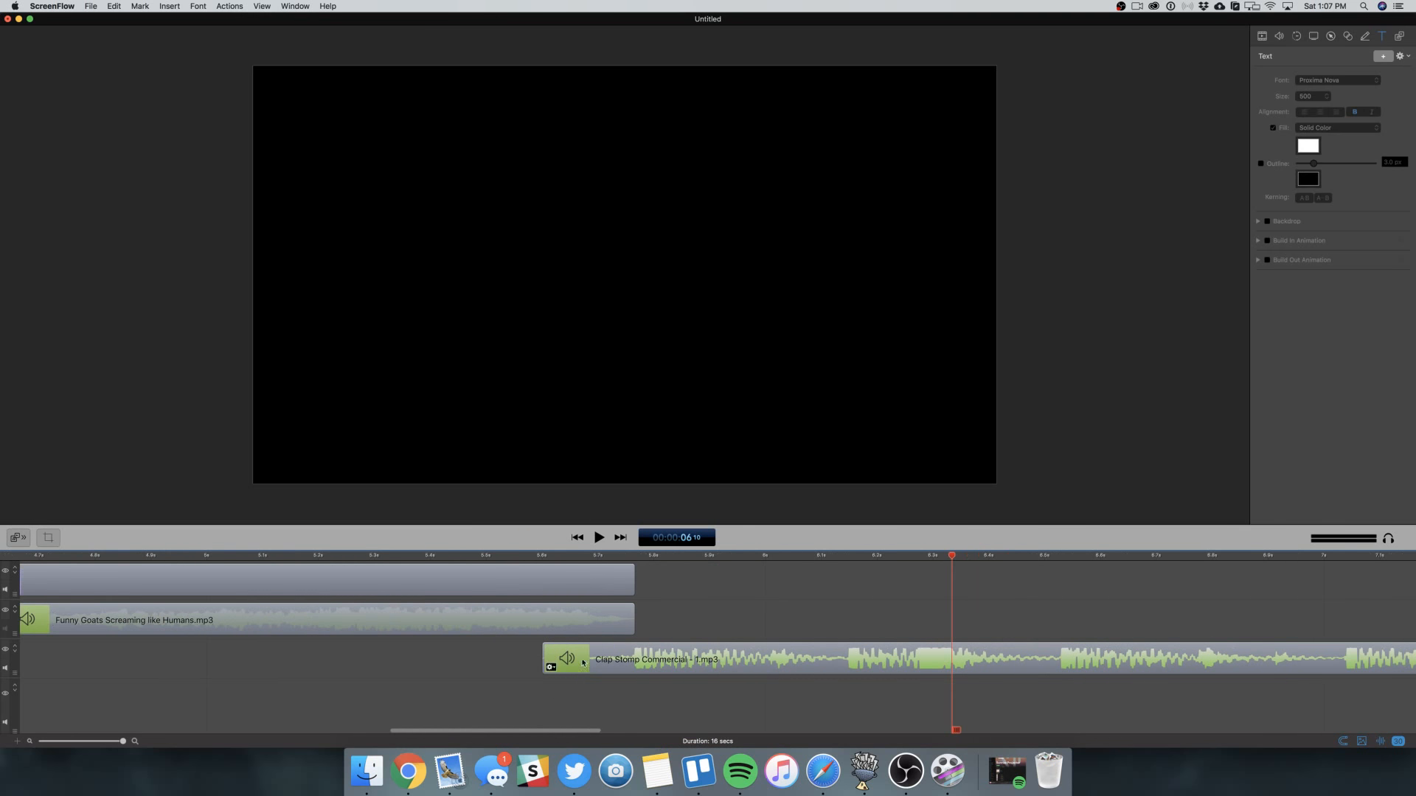
key(super+minus)
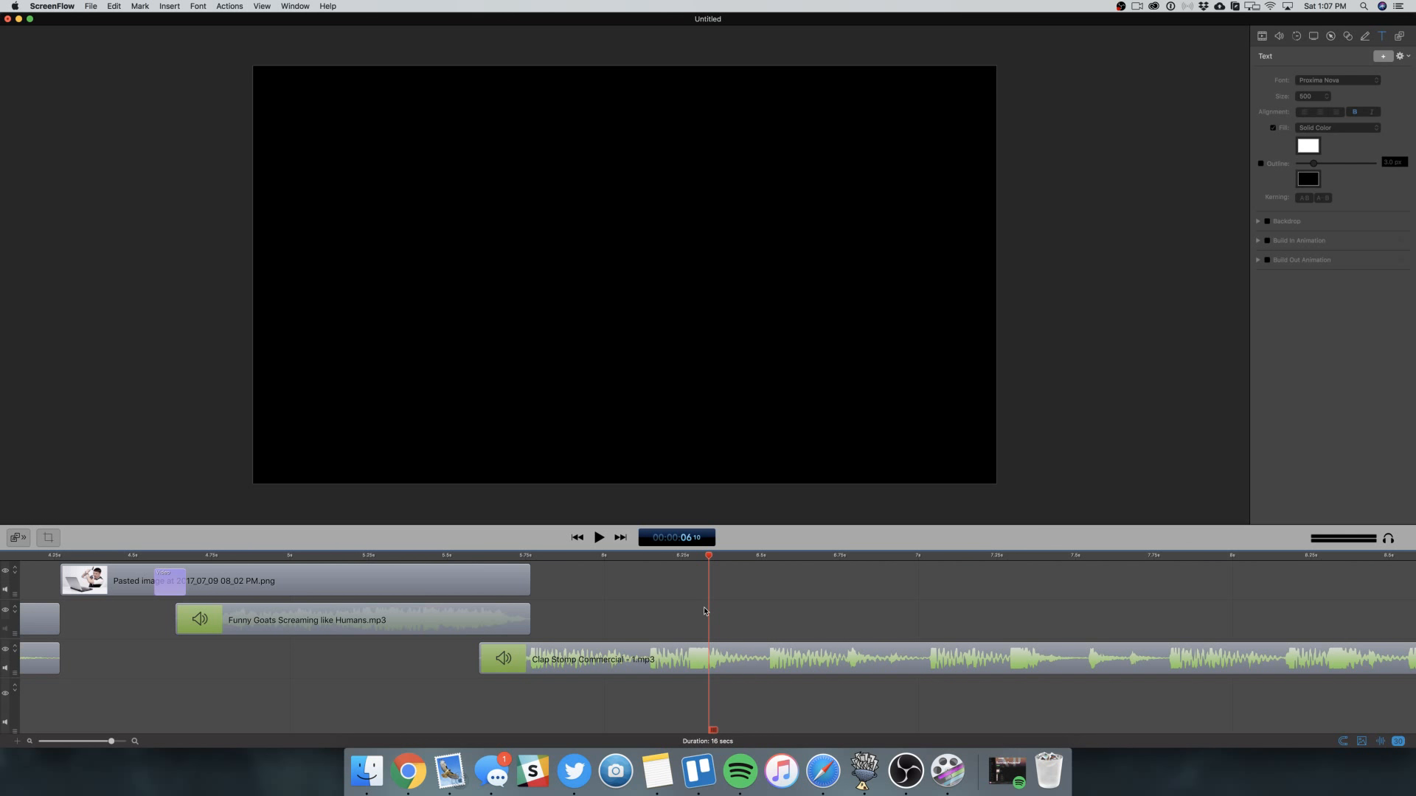
scroll(704, 611, right, 1)
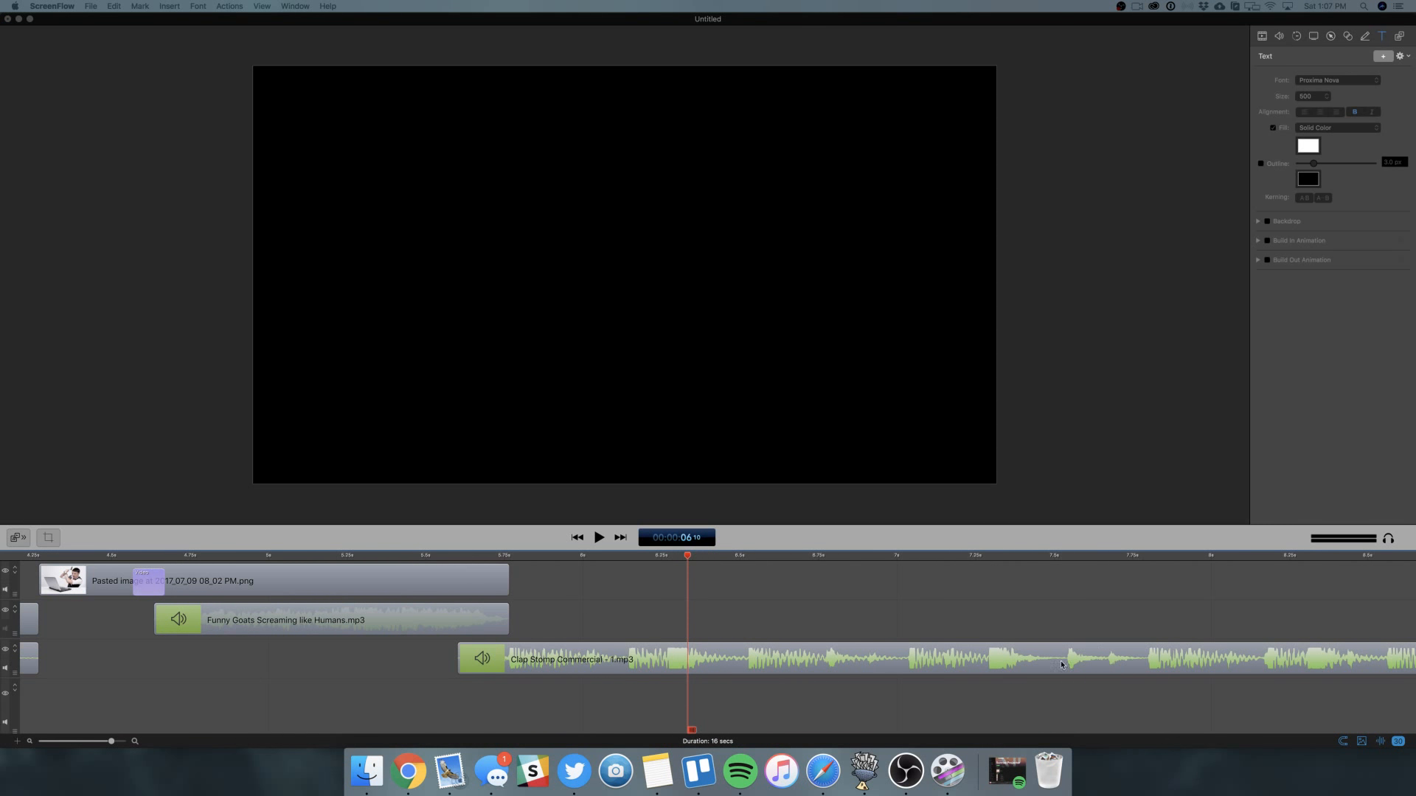
click(786, 636)
scroll(624, 643, left, 10)
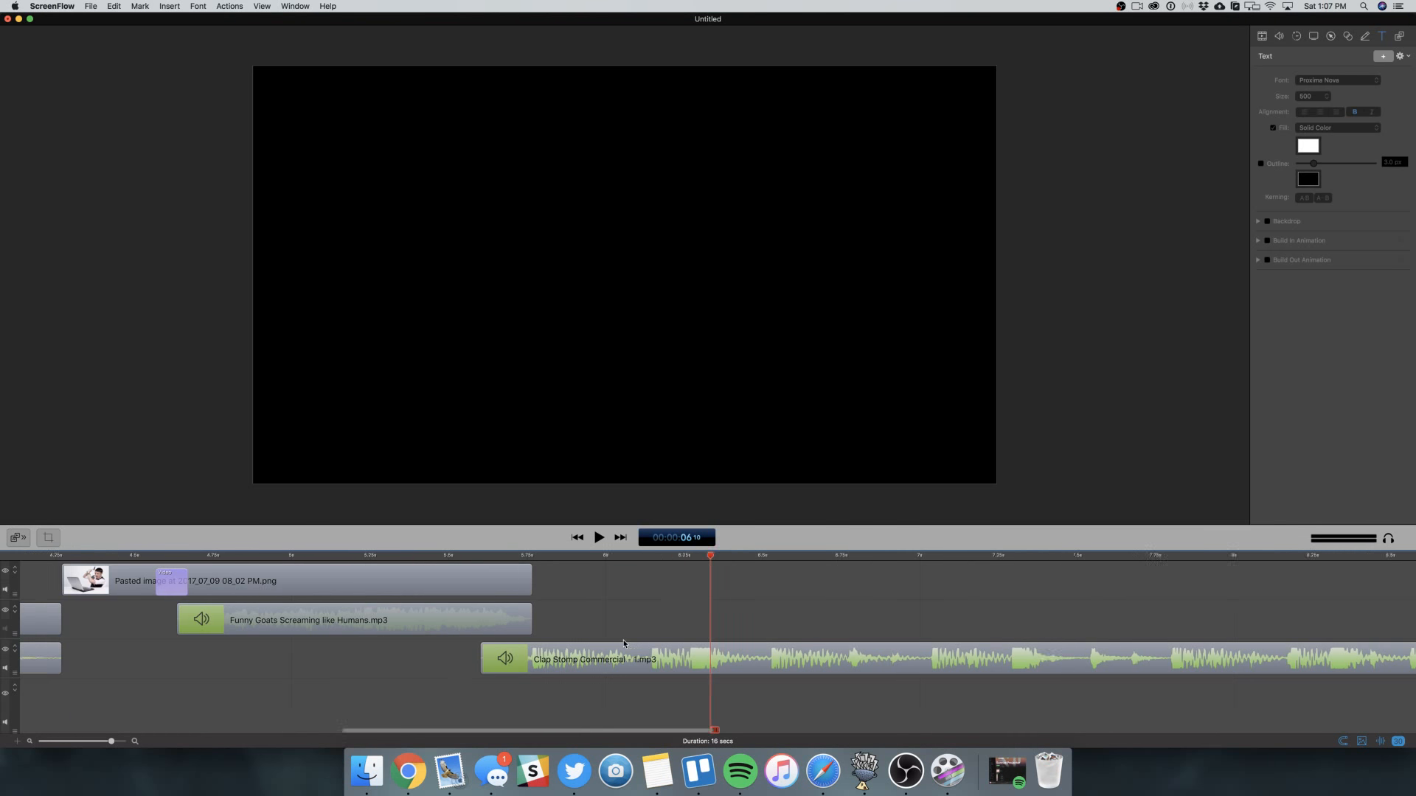
scroll(624, 643, right, 3)
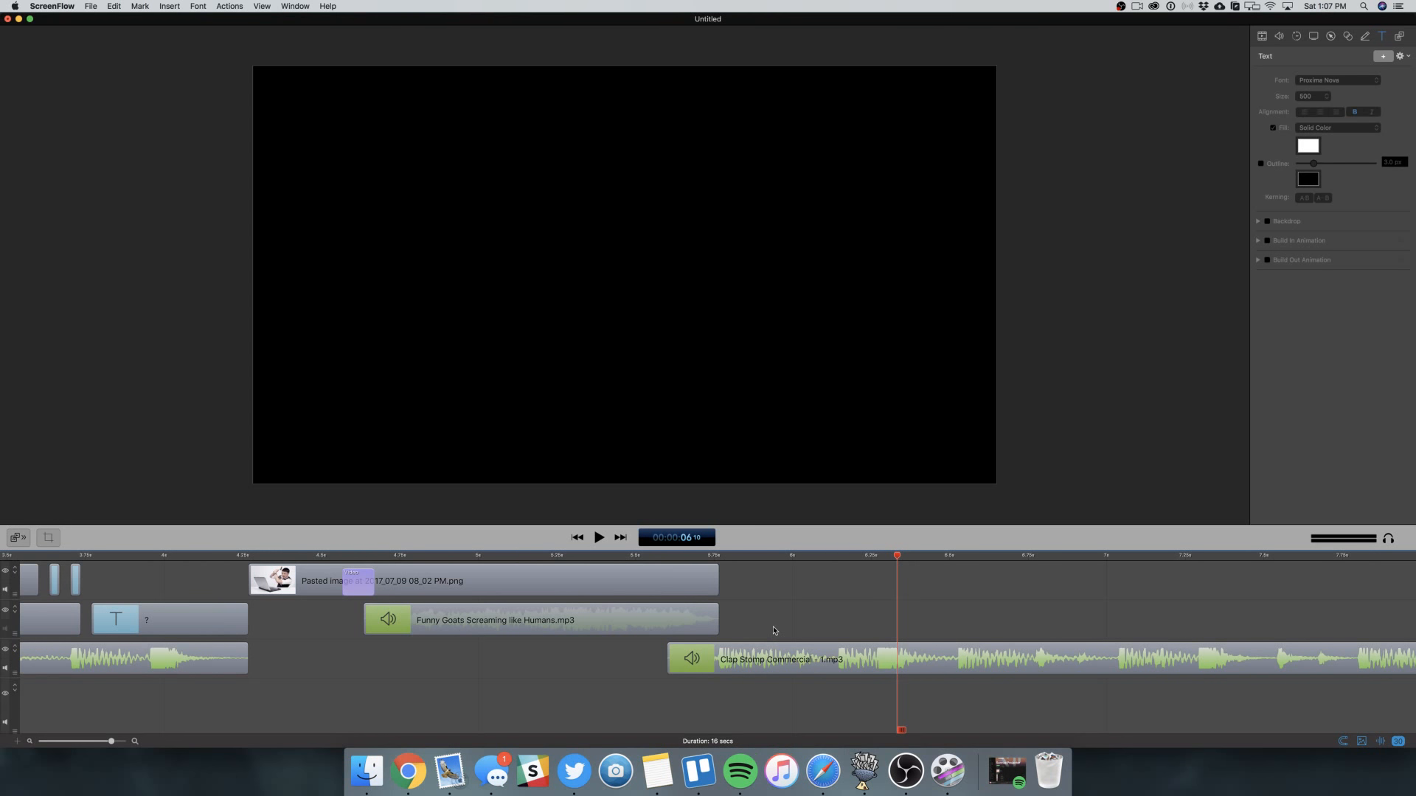
- Paste the MacBasics logo on the goat scream track, align its start with the pasted image's end, and unmute that track
scroll(765, 650, left, 3)
scroll(764, 650, right, 5)
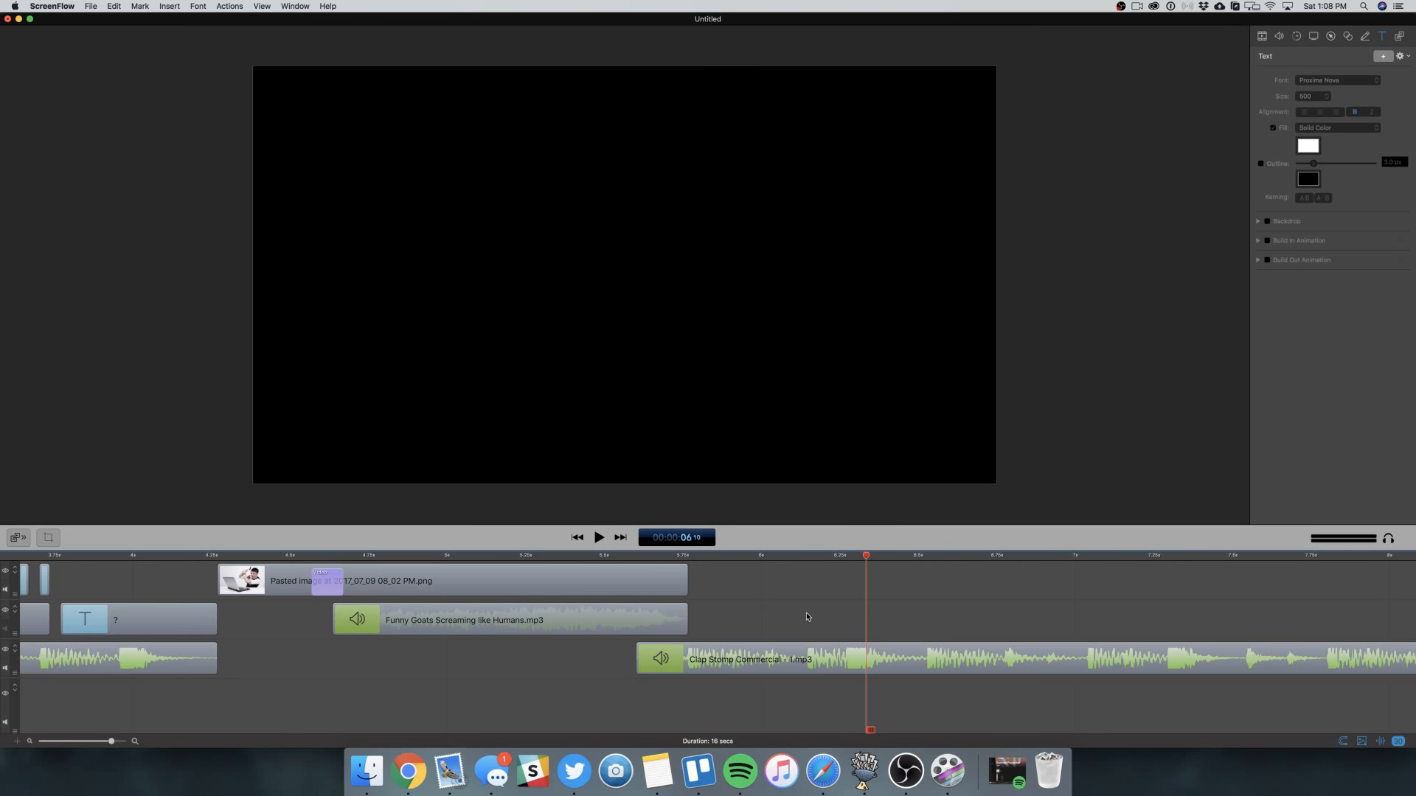
click(699, 556)
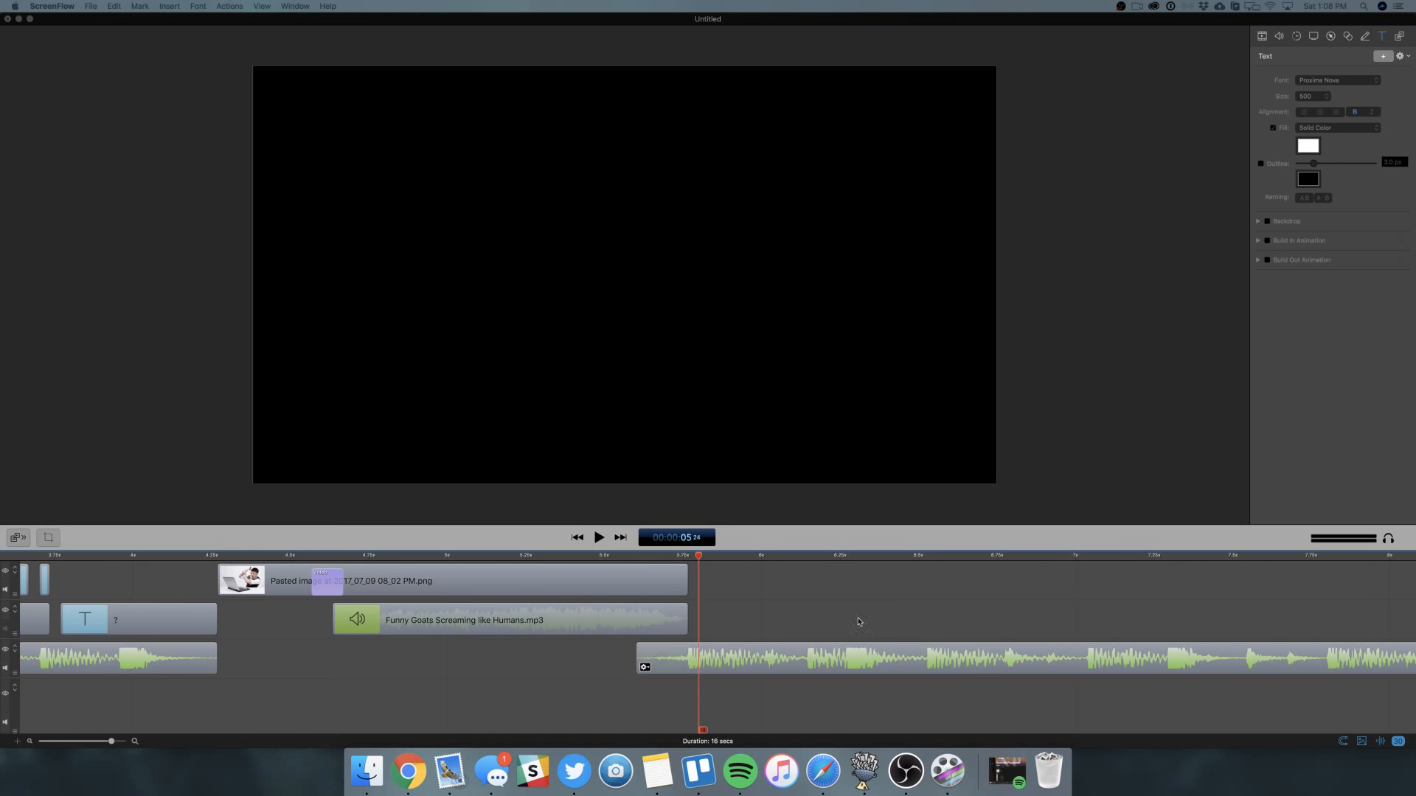
click(758, 618)
key(super+v)
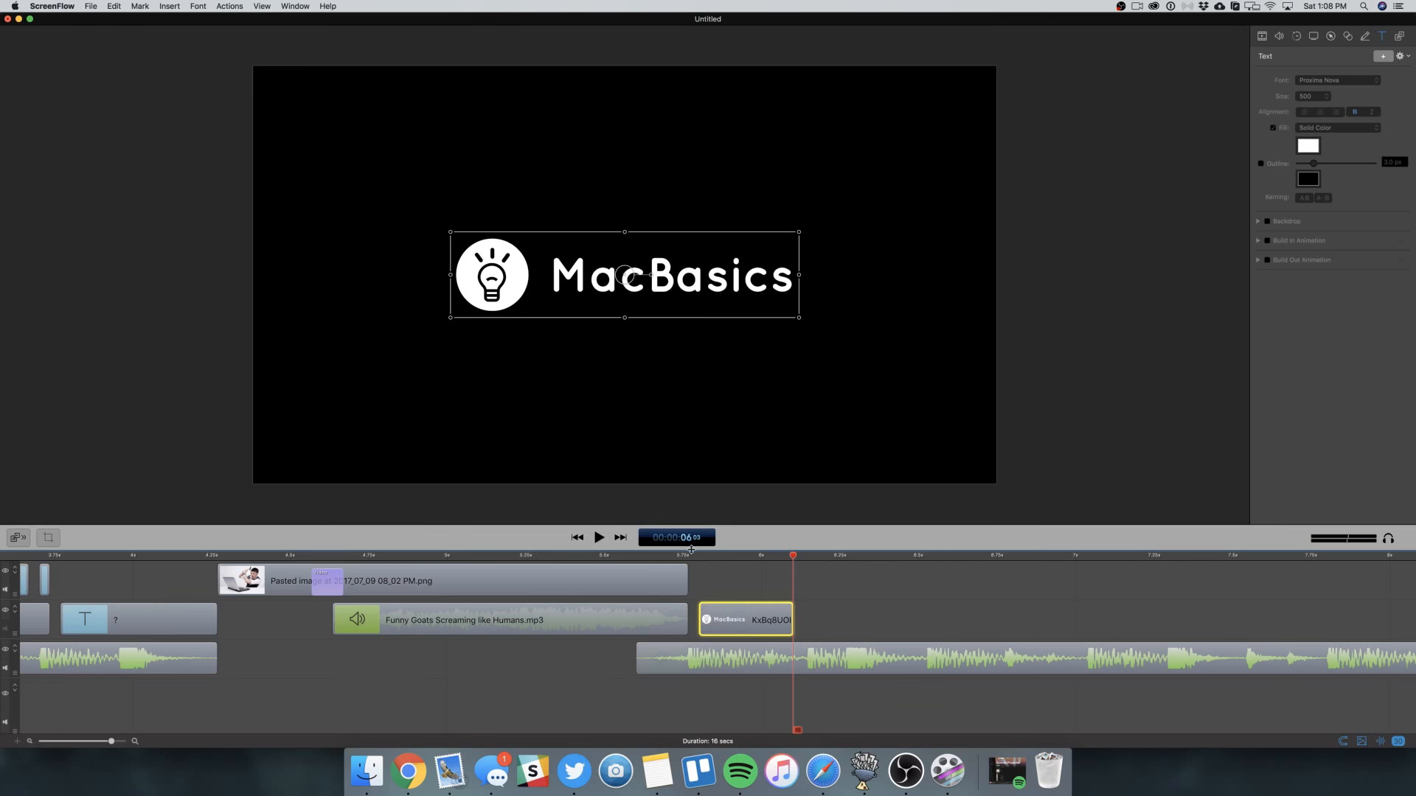
click(691, 555)
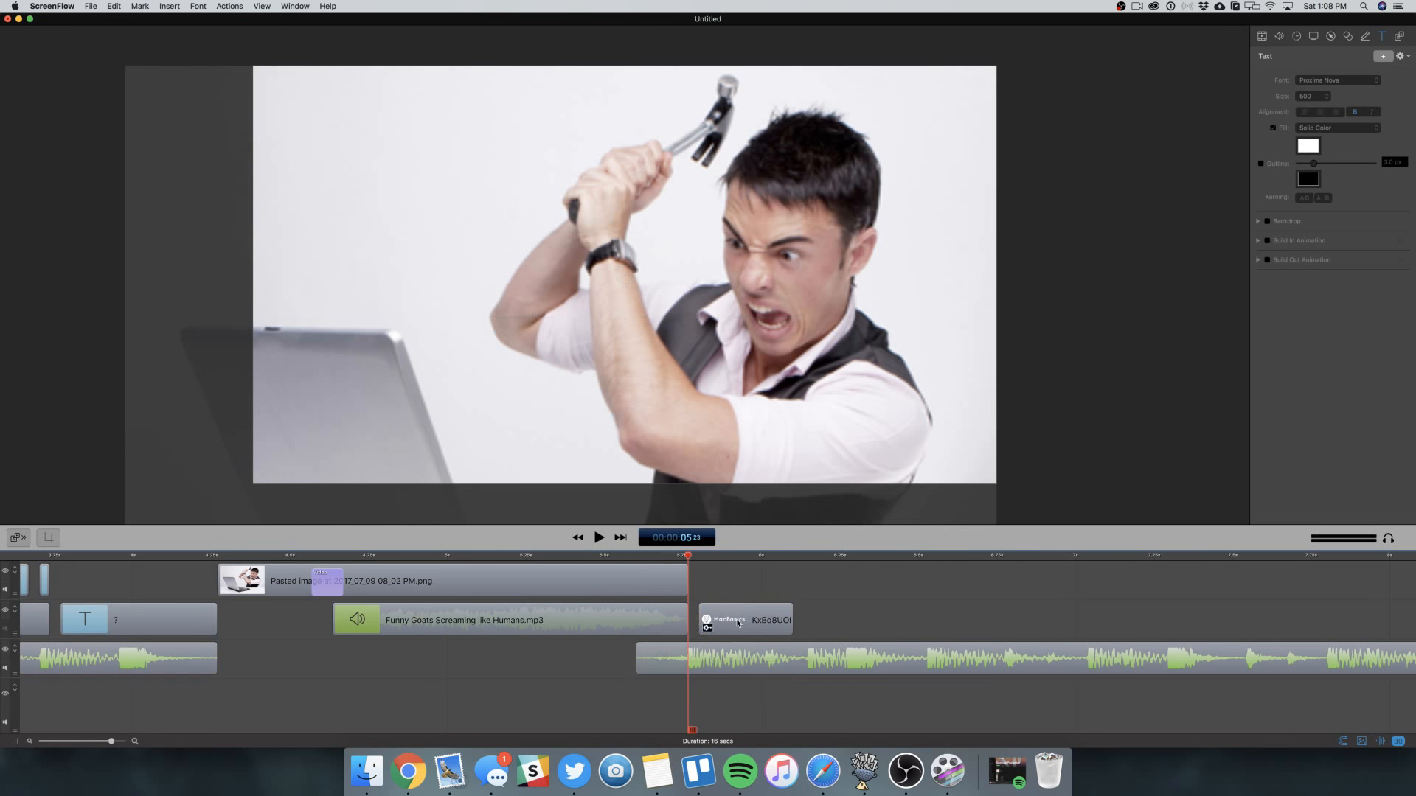
drag(738, 623, 729, 621)
click(489, 555)
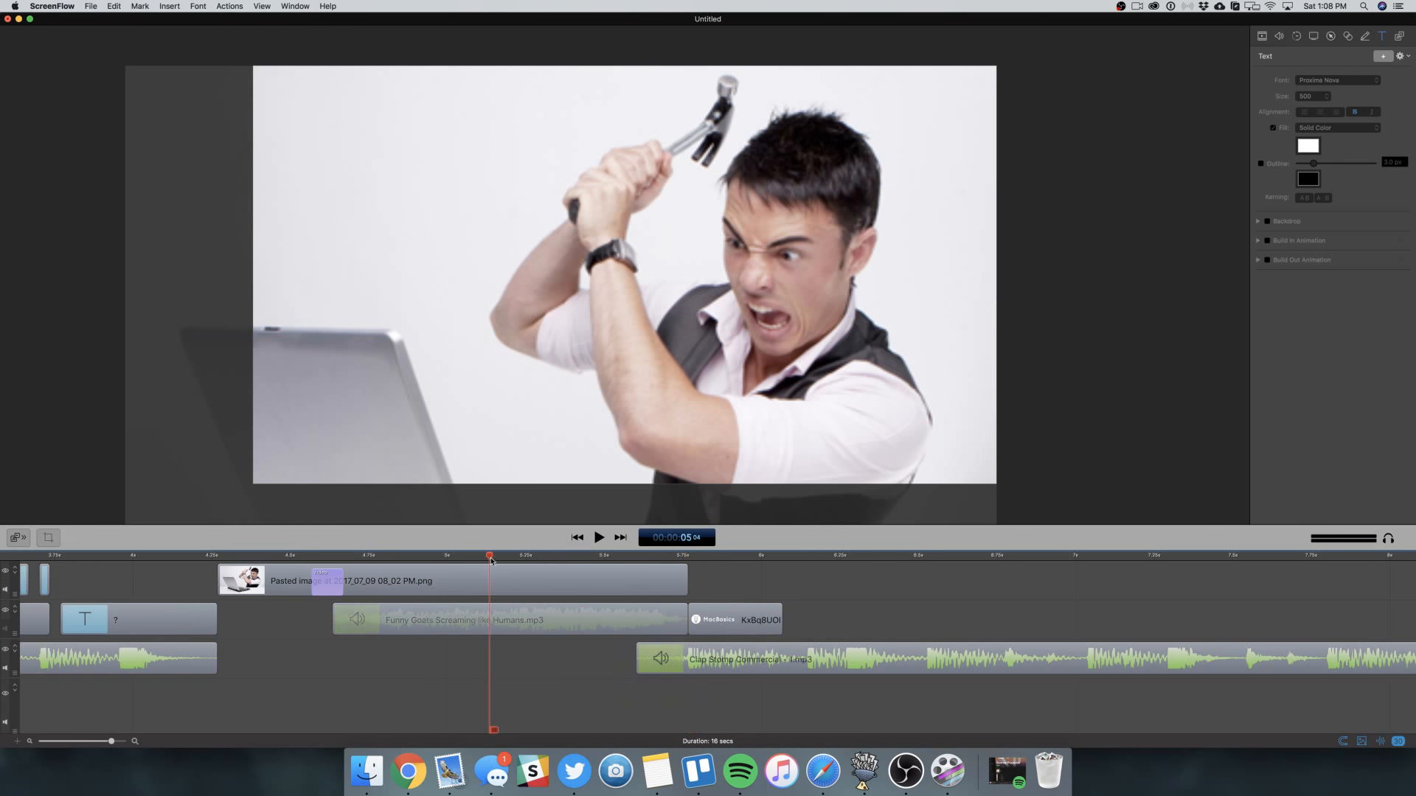
click(5, 629)
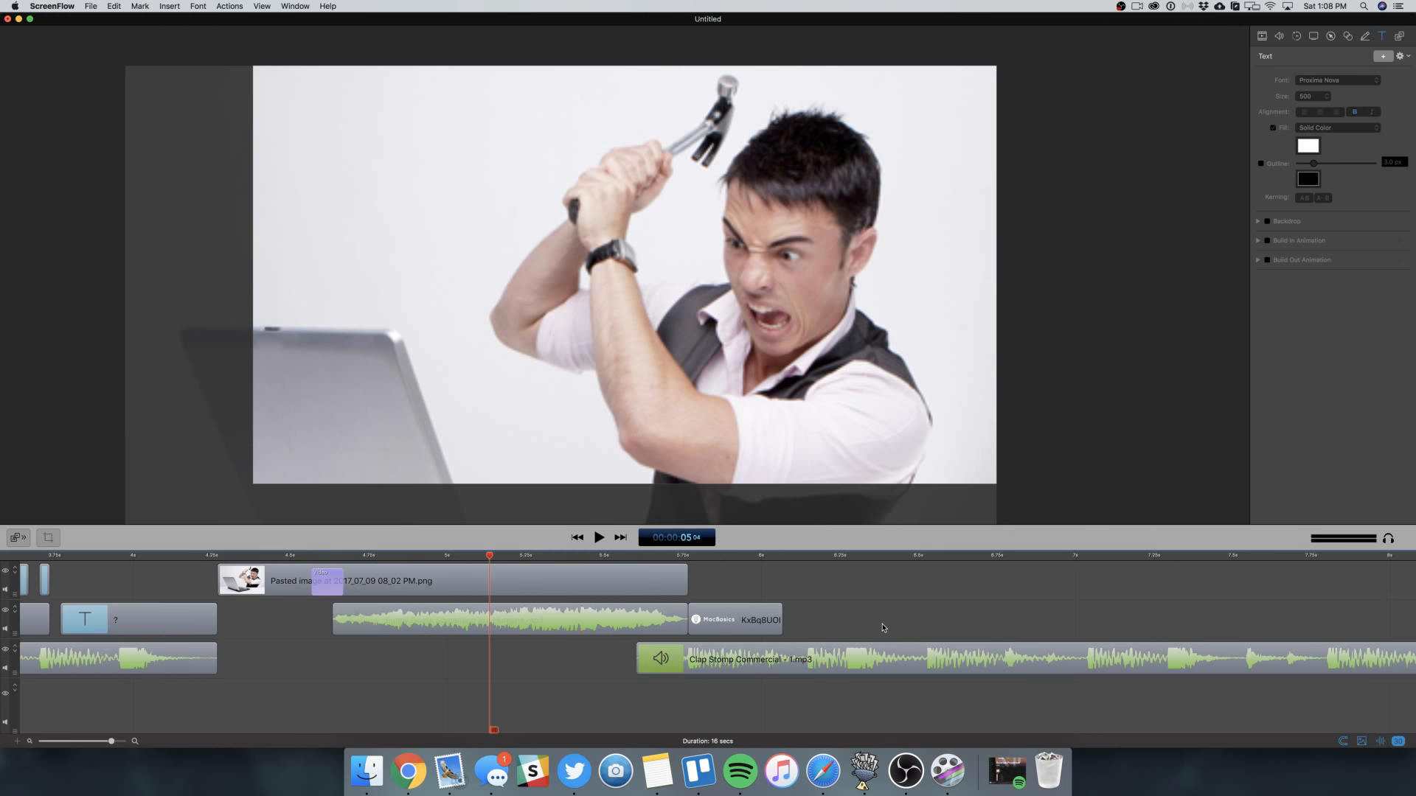
- Trim the MacBasics logo clip's end to make it a two-frame flash
click(698, 558)
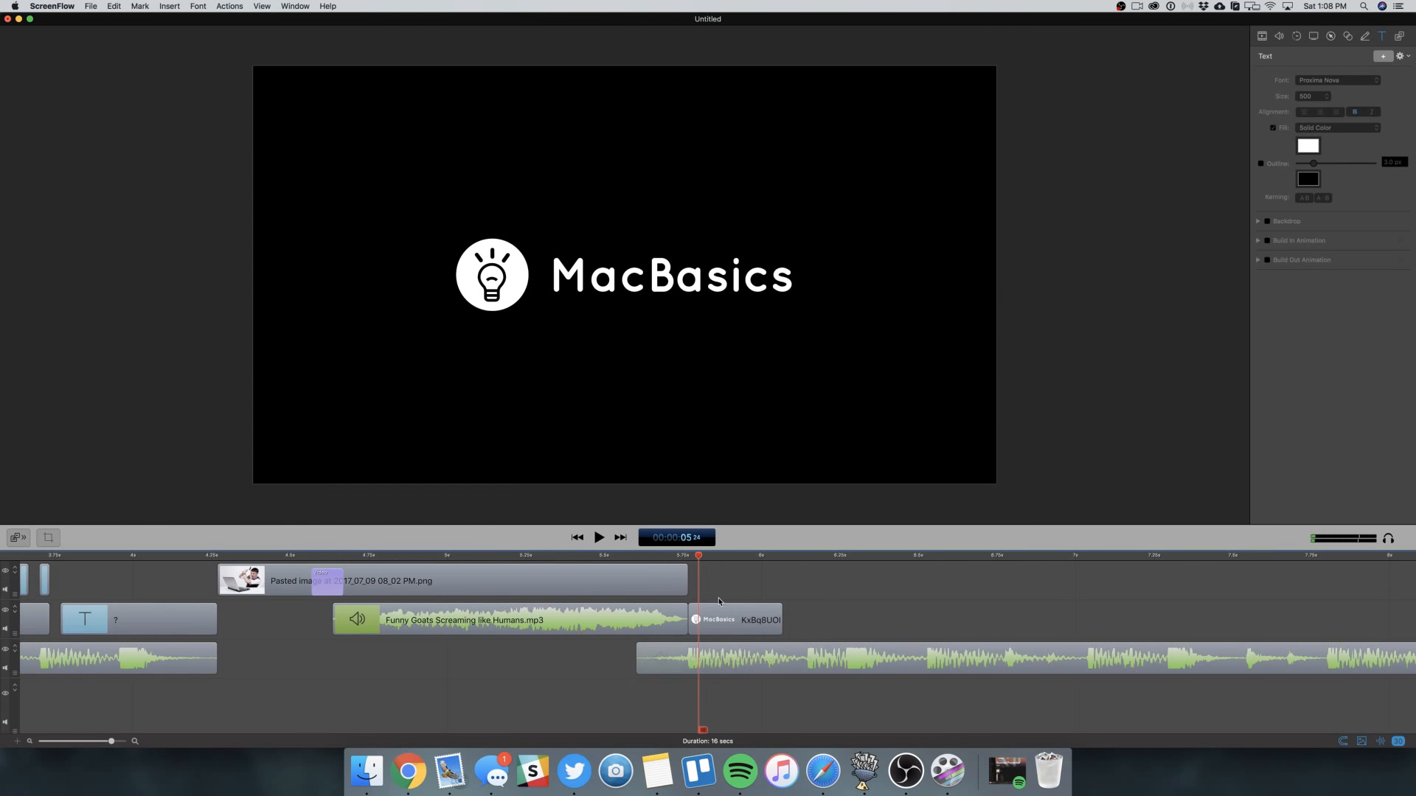
click(732, 619)
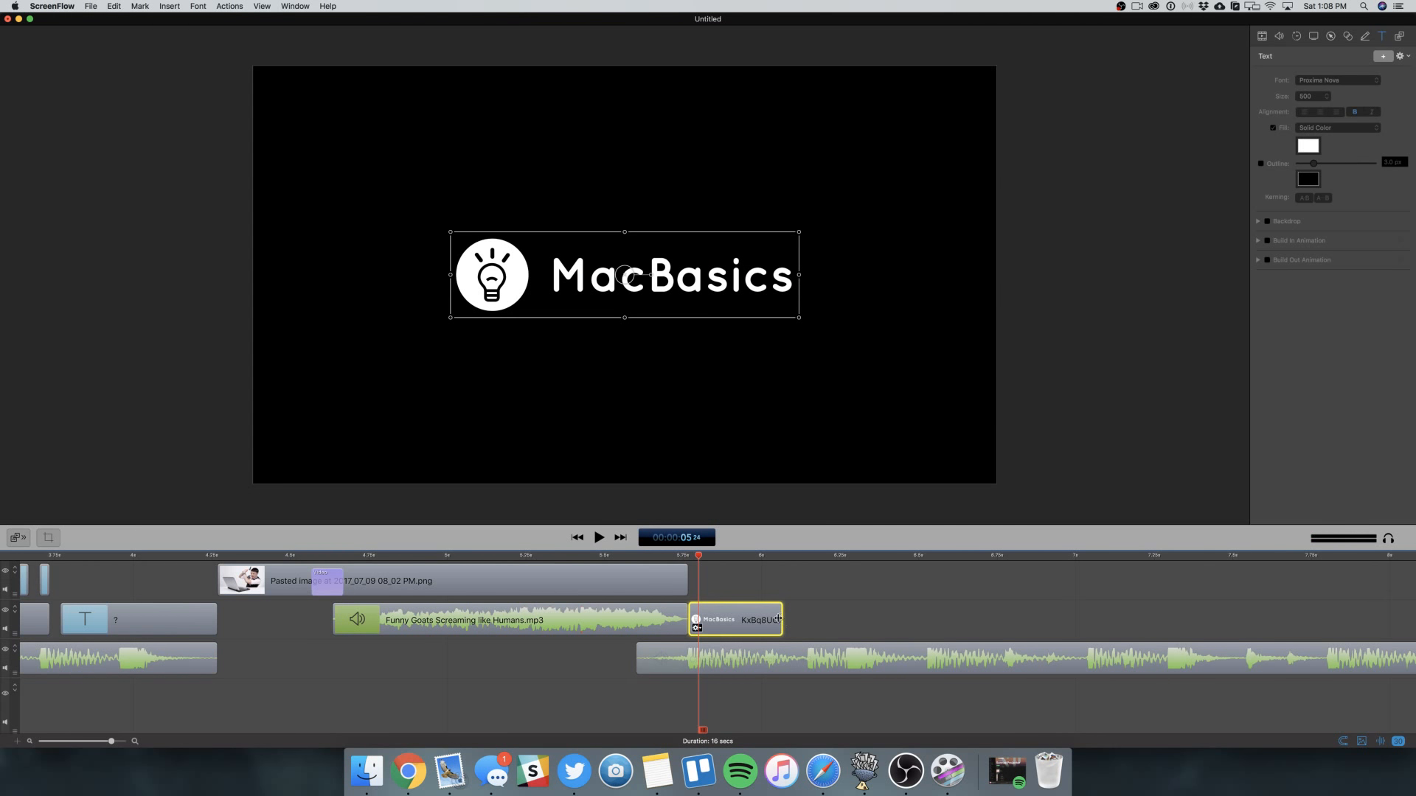
drag(778, 618, 704, 618)
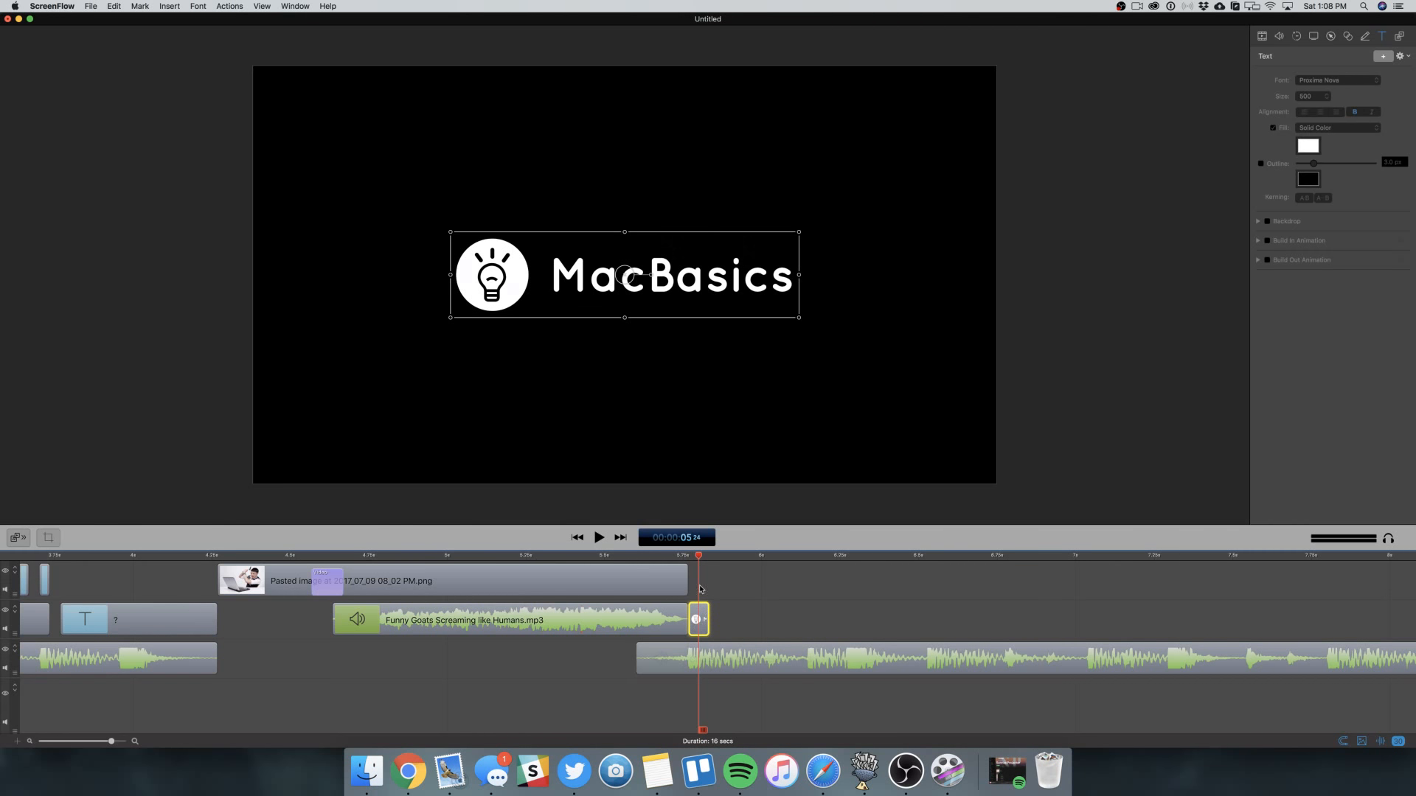
- Copy the "?" title and paste it one frame after the MacBasics logo, at 05;26
drag(697, 558, 720, 559)
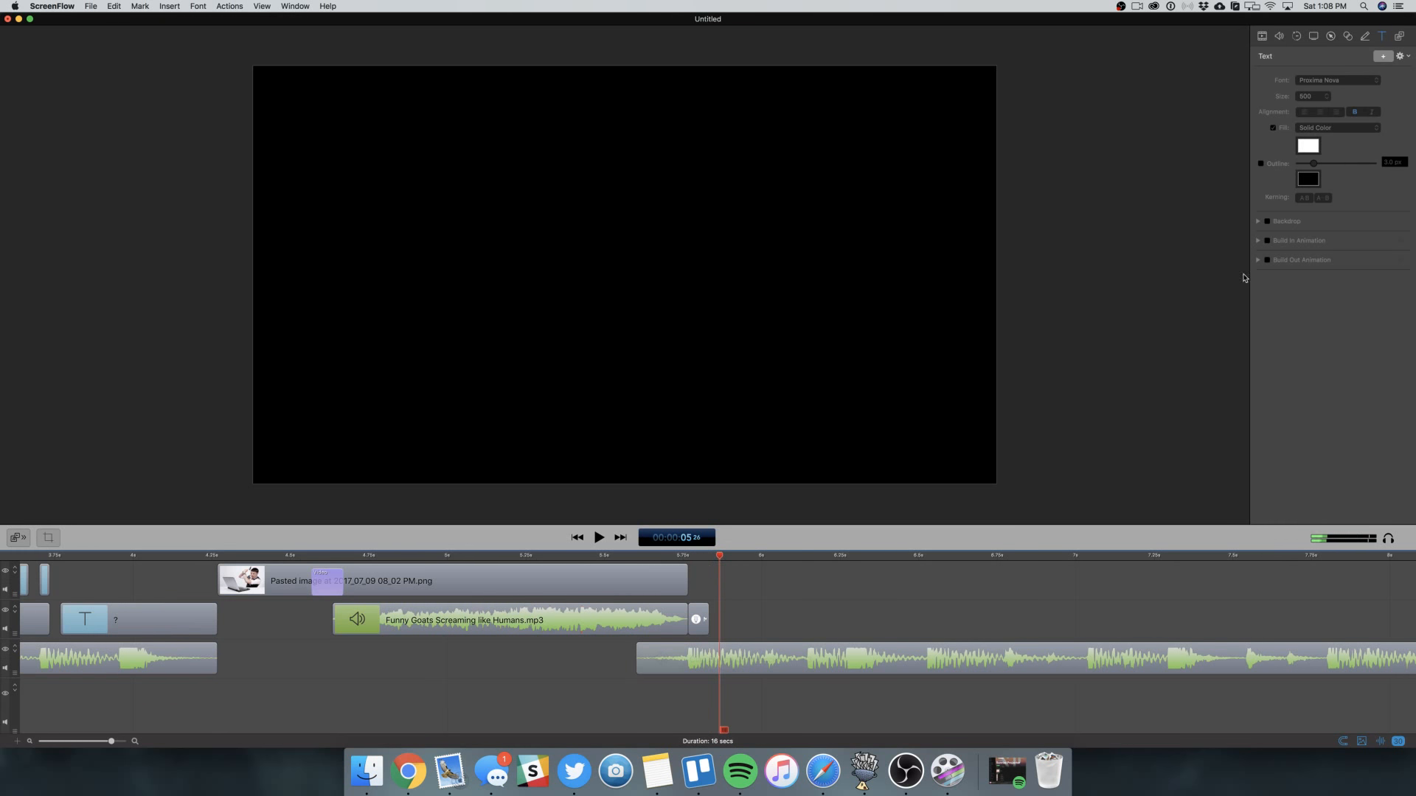
click(114, 633)
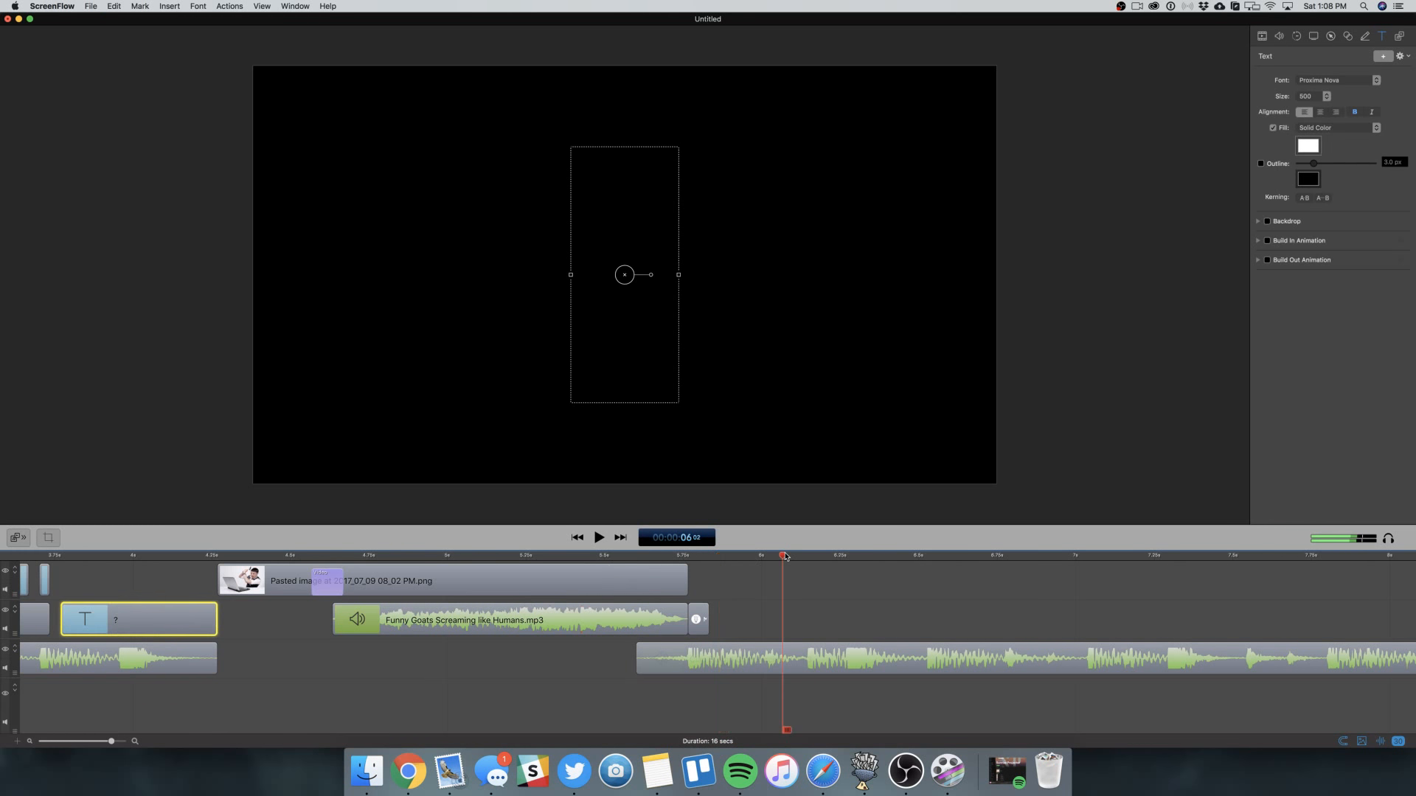
key(super+c)
key(super+v)
click(732, 561)
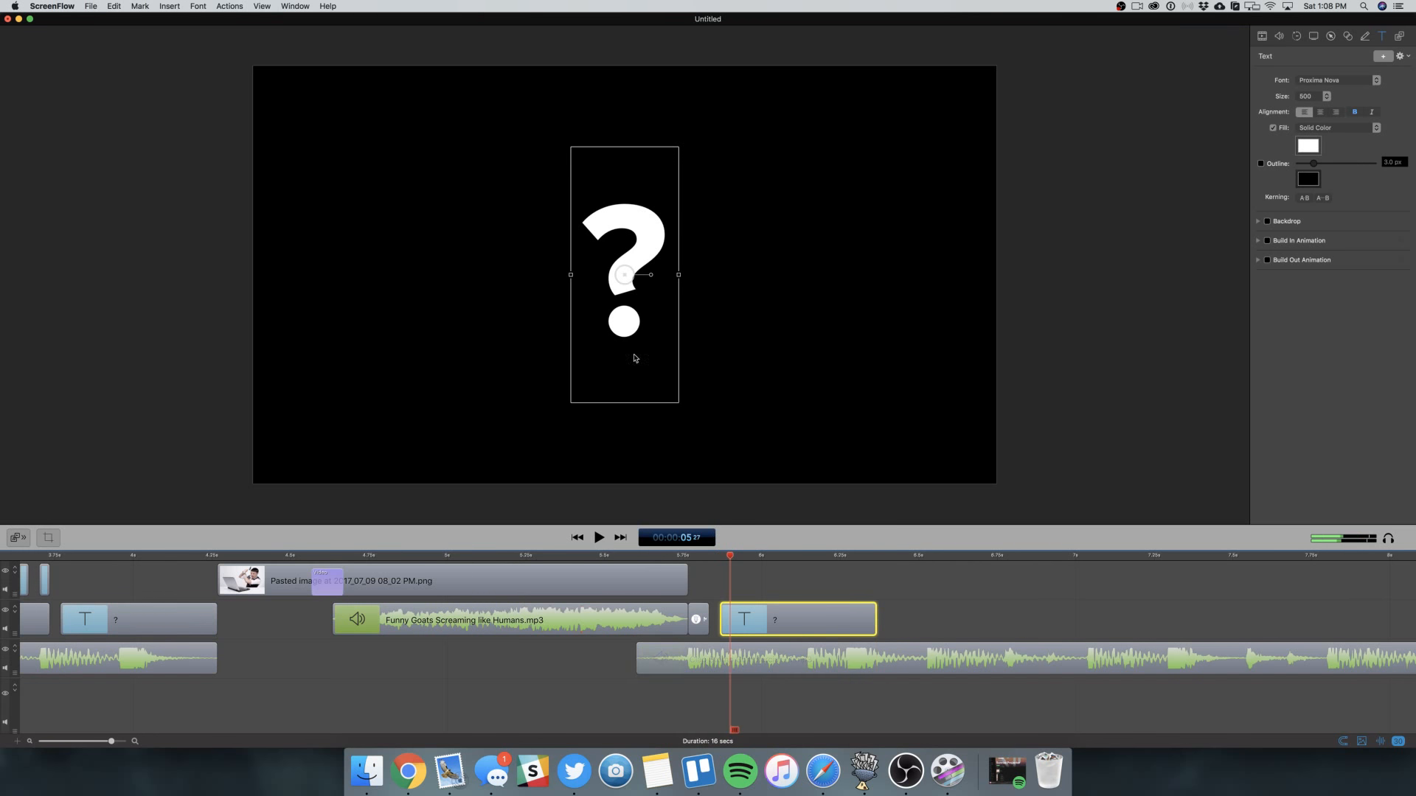
- Change the pasted title's text to "is", set its size to 144, and center it on the canvas
double_click(635, 357)
text(is)
key(super+a)
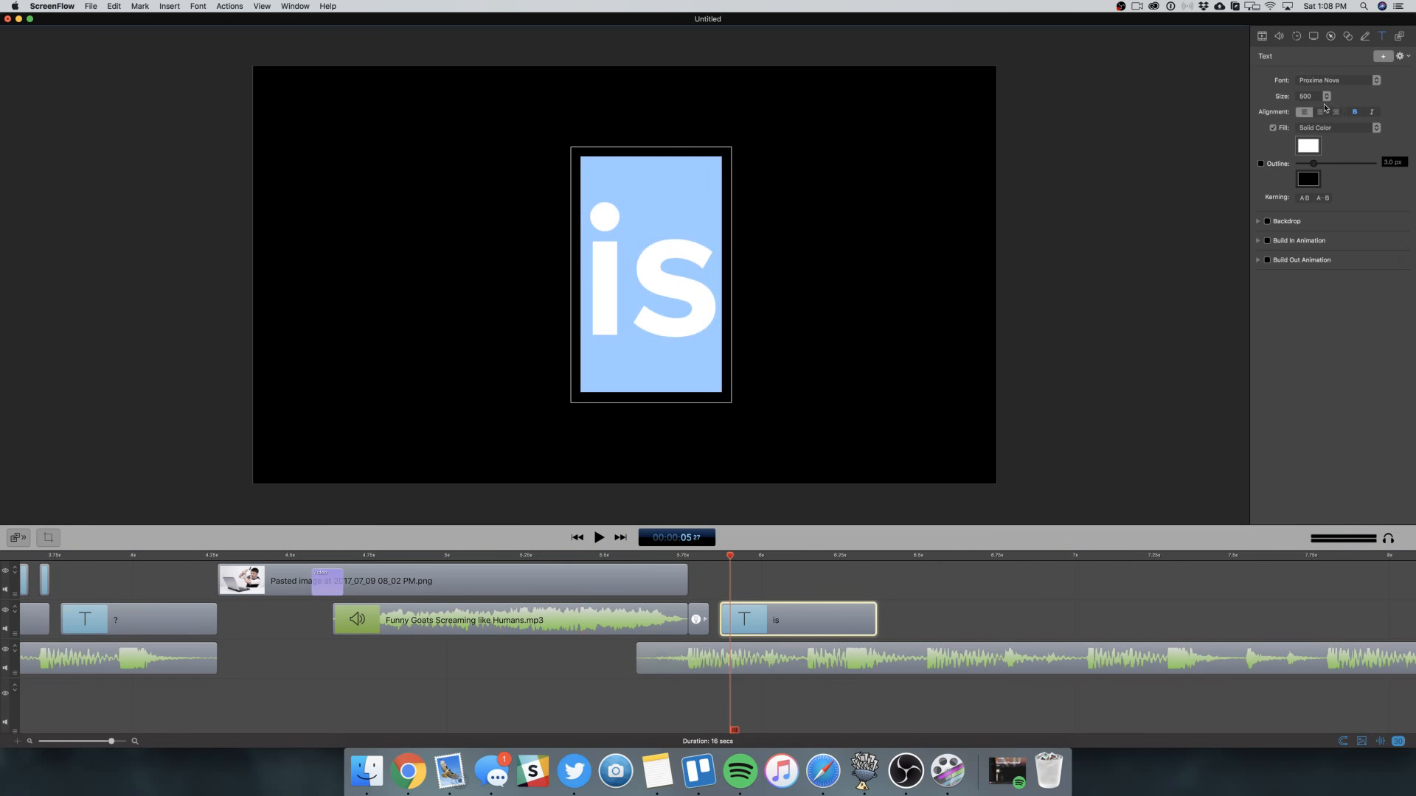
click(1325, 96)
click(1319, 83)
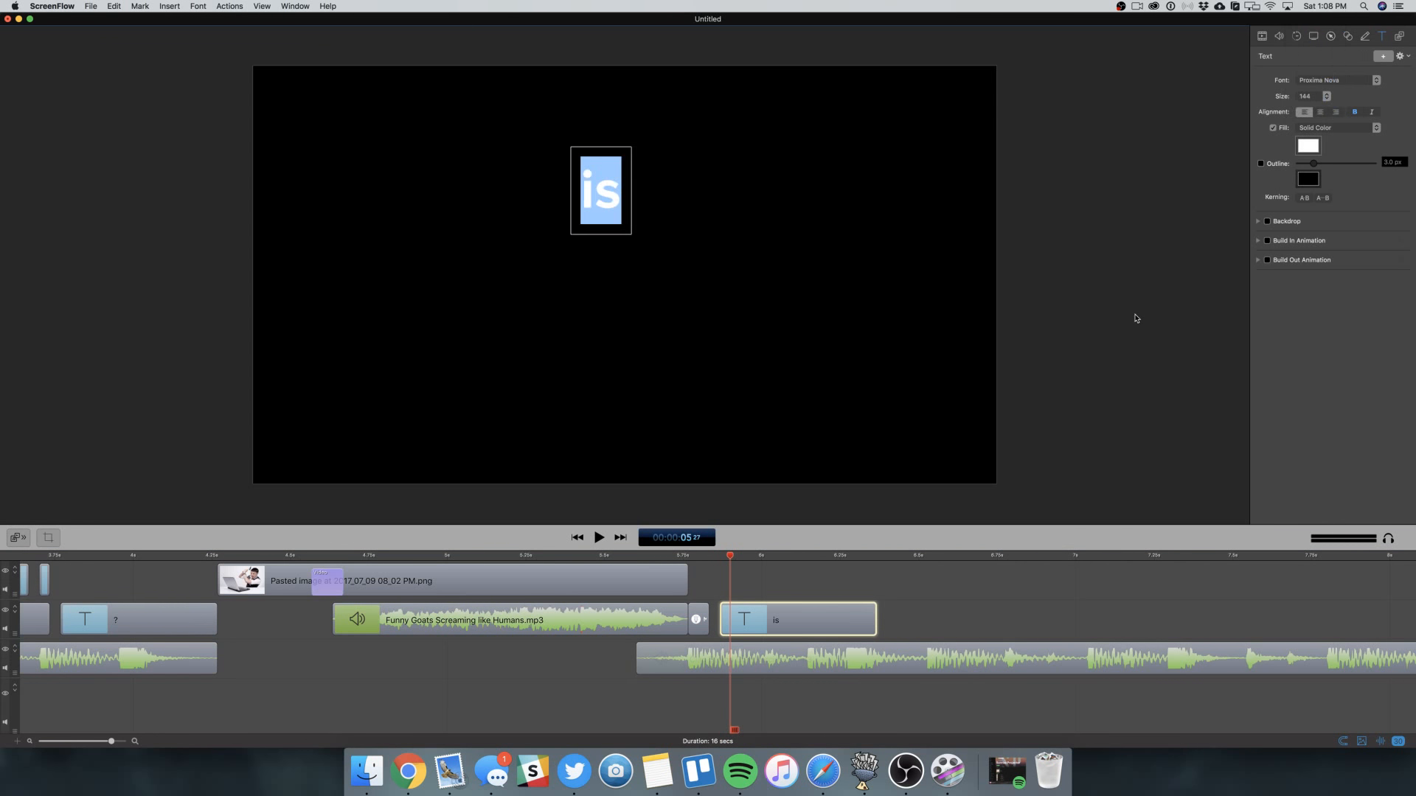
drag(602, 185, 629, 271)
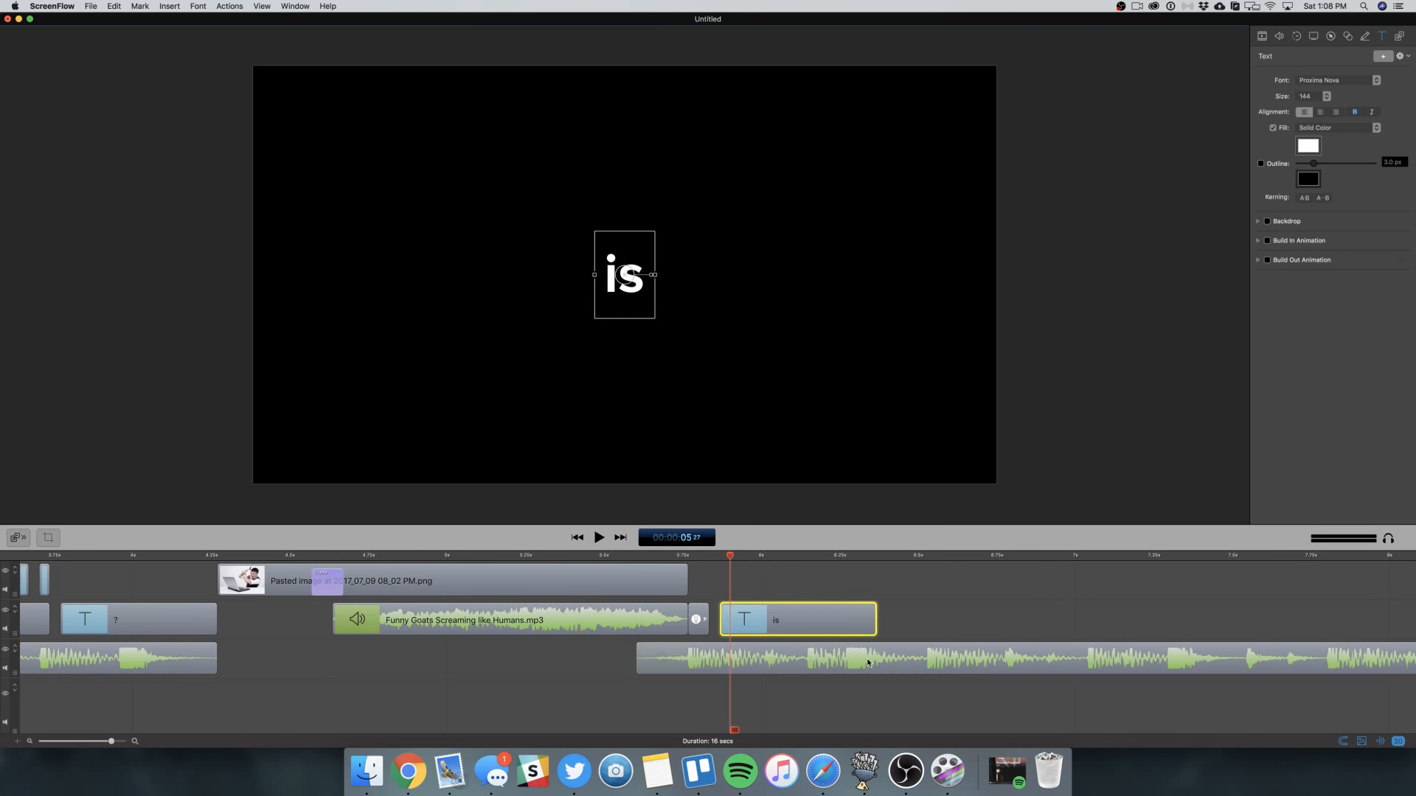
- Trim the "is" title to a single frame and paste two copies of it behind it
drag(877, 619, 727, 626)
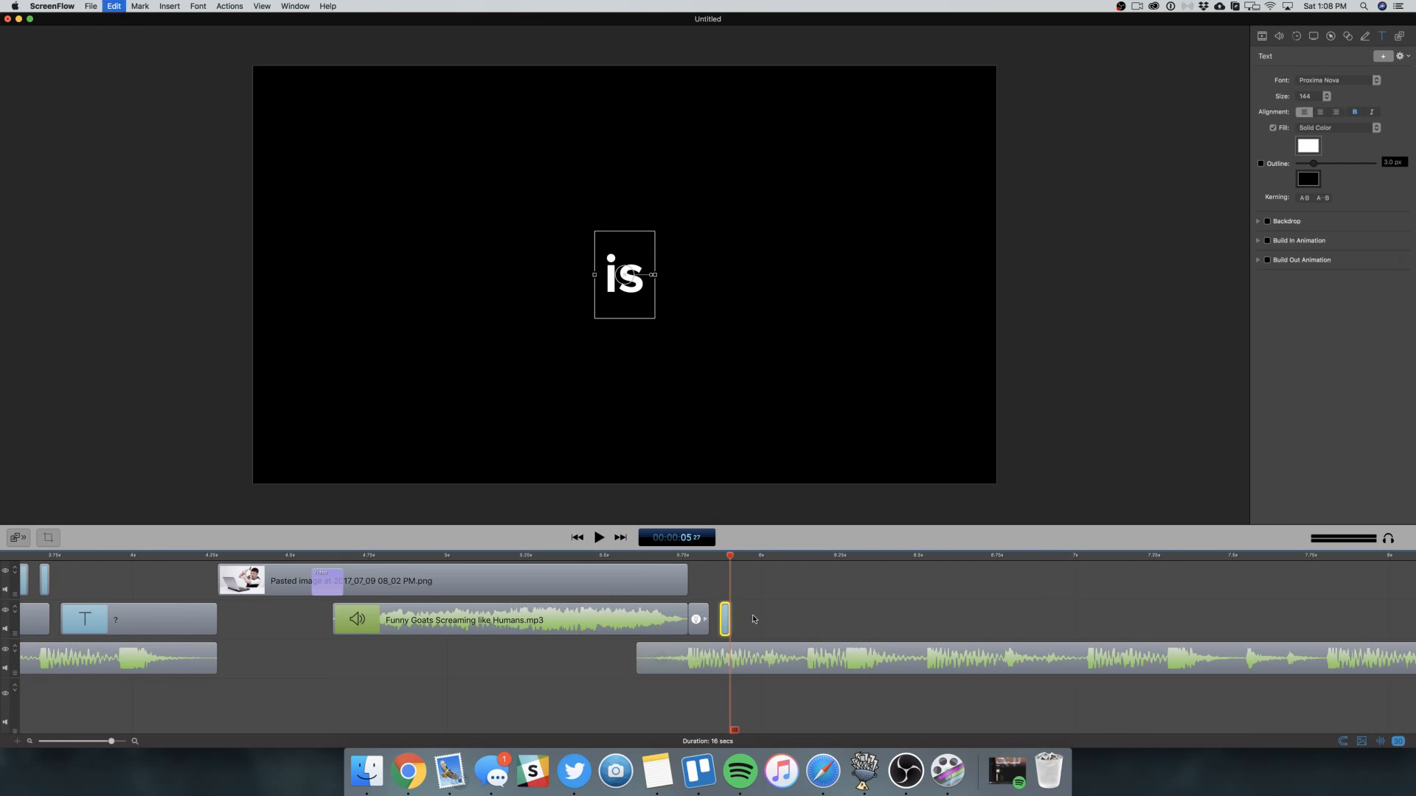
click(741, 562)
click(740, 557)
key(super+v)
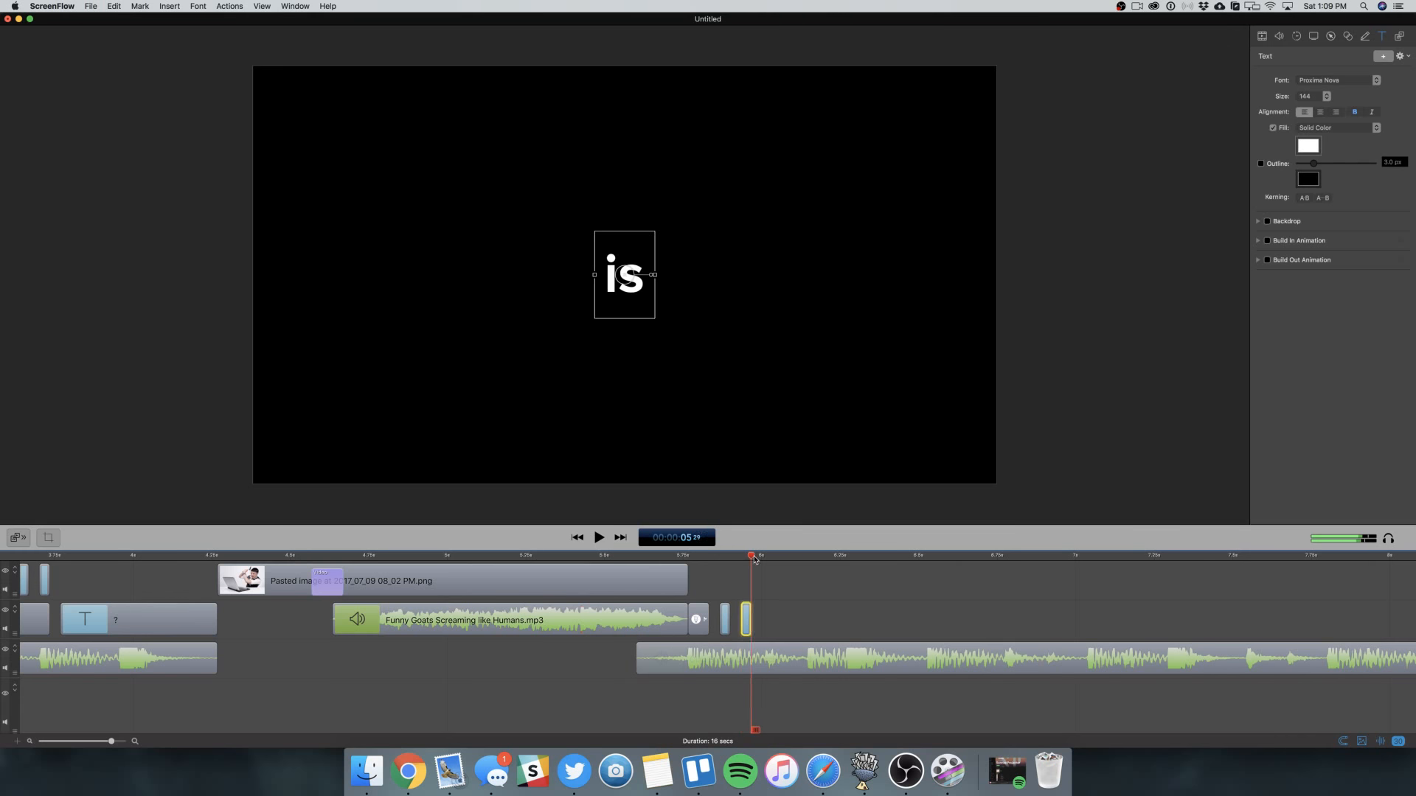
key(super+v)
- Reposition the copied "is" titles so that the three flashes are separated by one-frame gaps
key(super+equal)
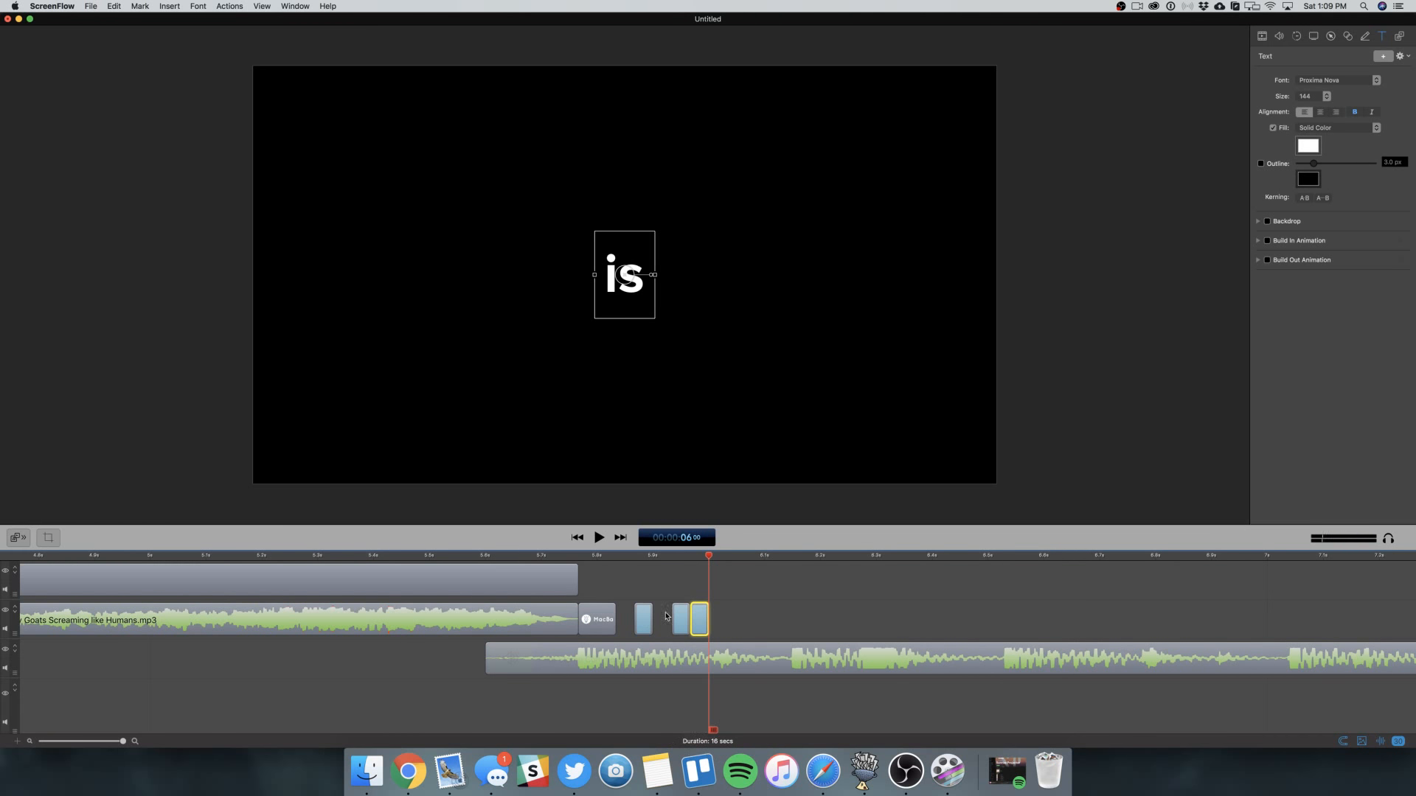
click(643, 618)
drag(685, 618, 667, 618)
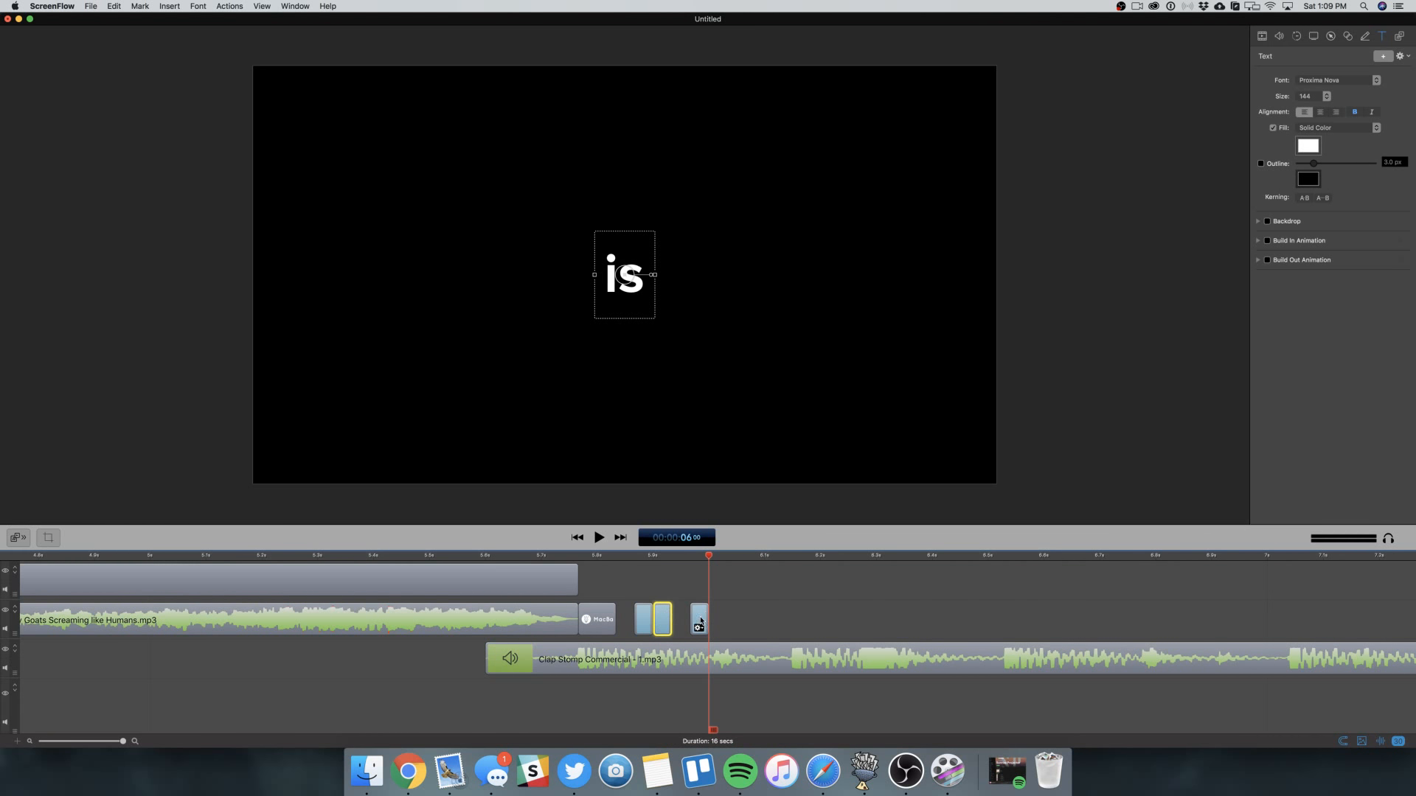
click(700, 620)
drag(768, 626, 677, 624)
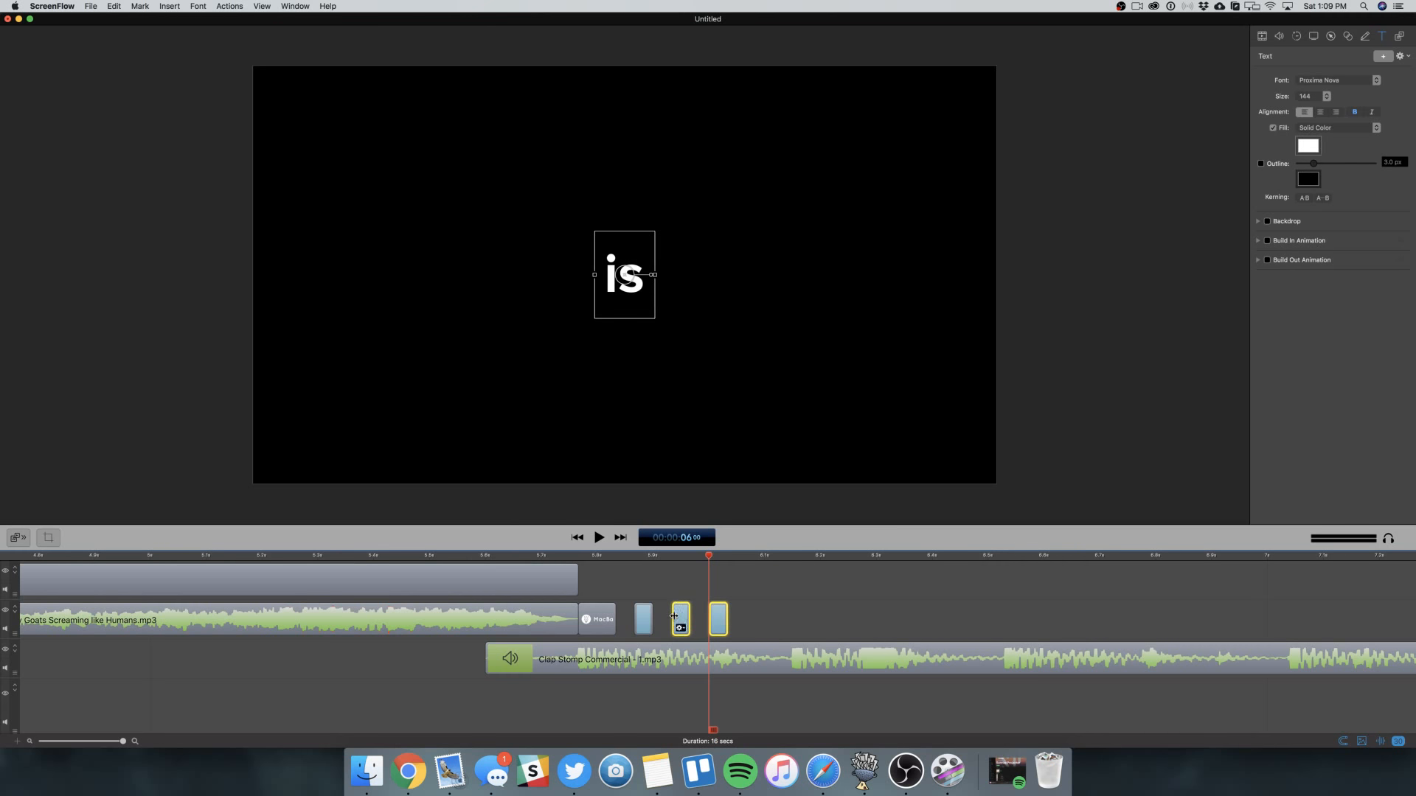
click(672, 591)
- Play the sequence from the "?" title through the logo and the three "is" flashes
key(super+minus)
click(325, 557)
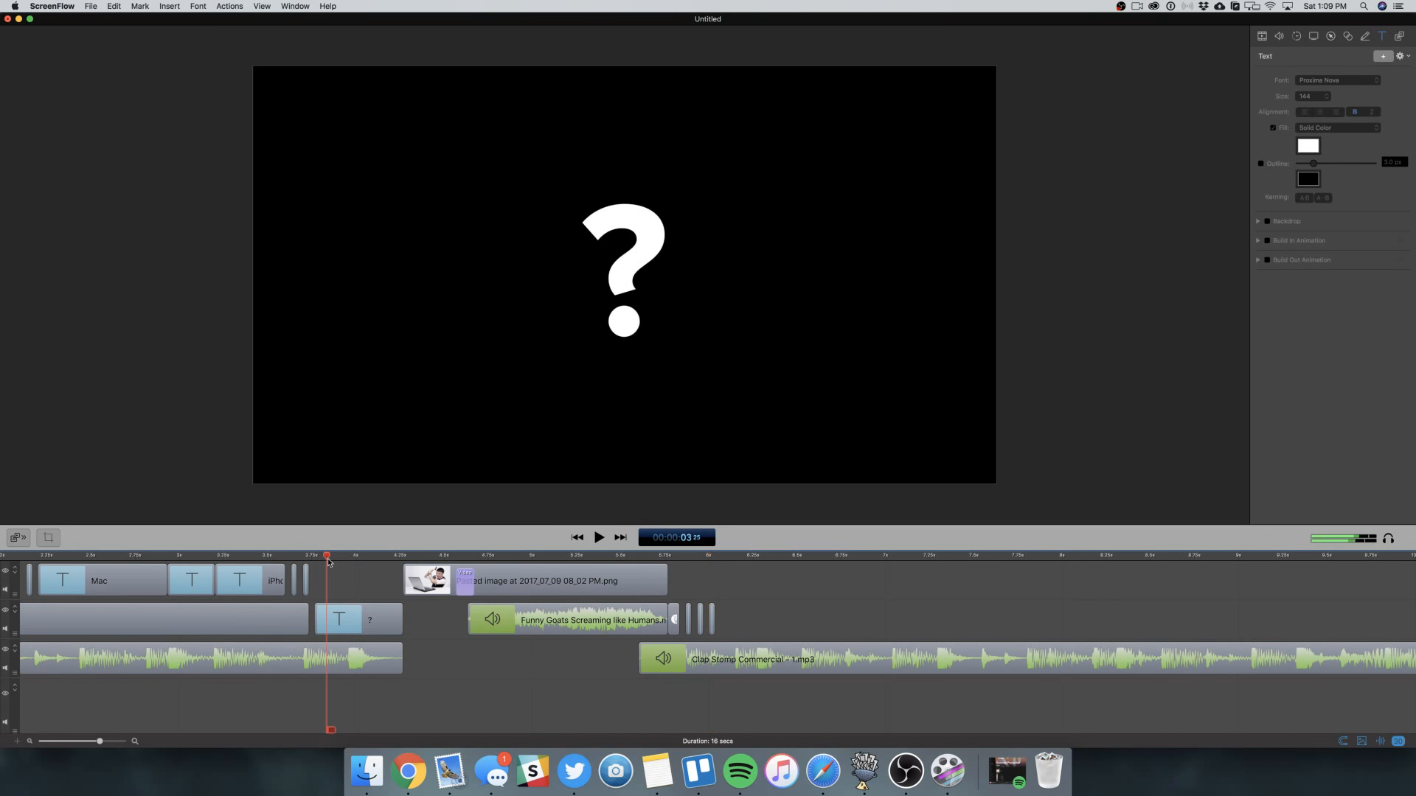
key(space)
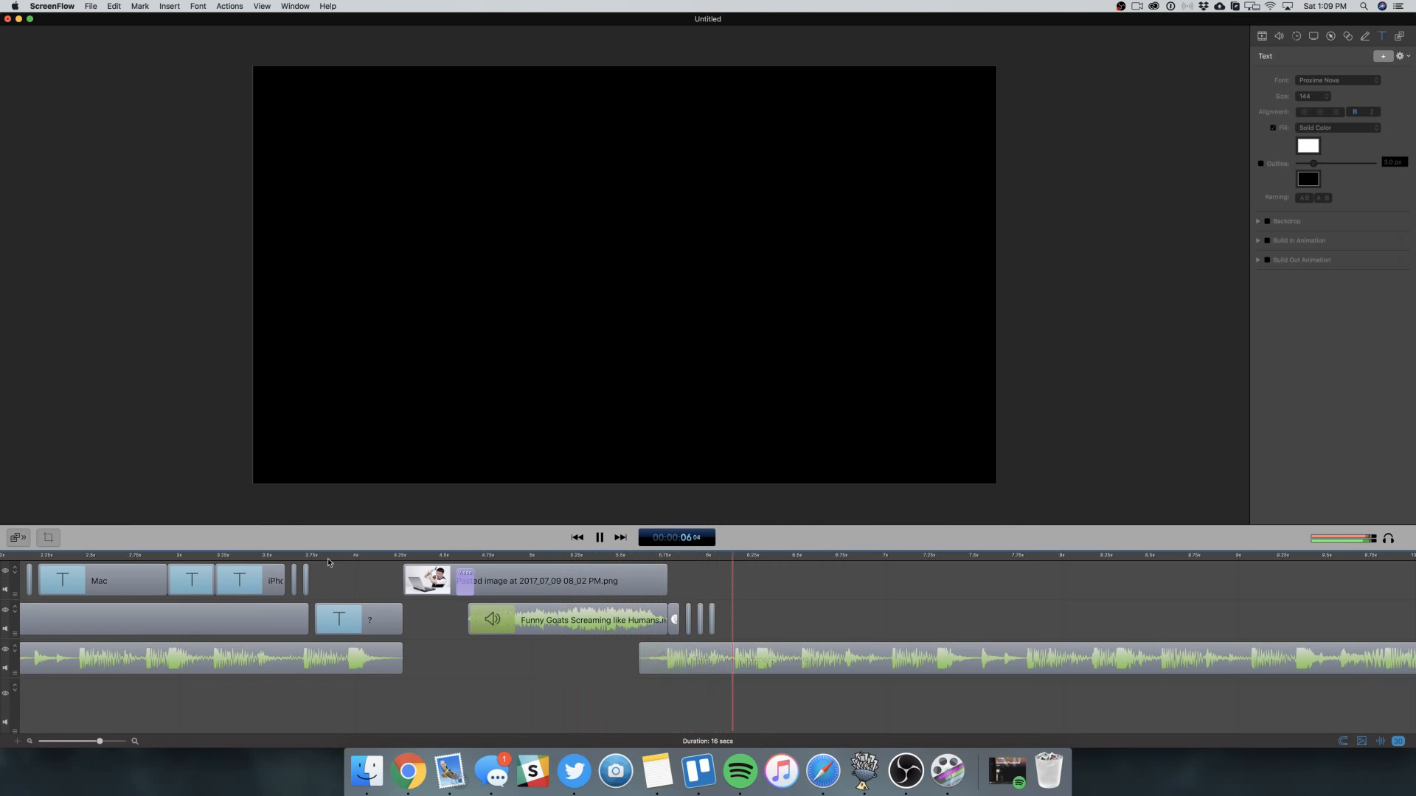
key(space)
- Move the three "is" flashes to start at about 6.3 s and extend the MacBasics logo to end one frame before them
drag(760, 636, 691, 616)
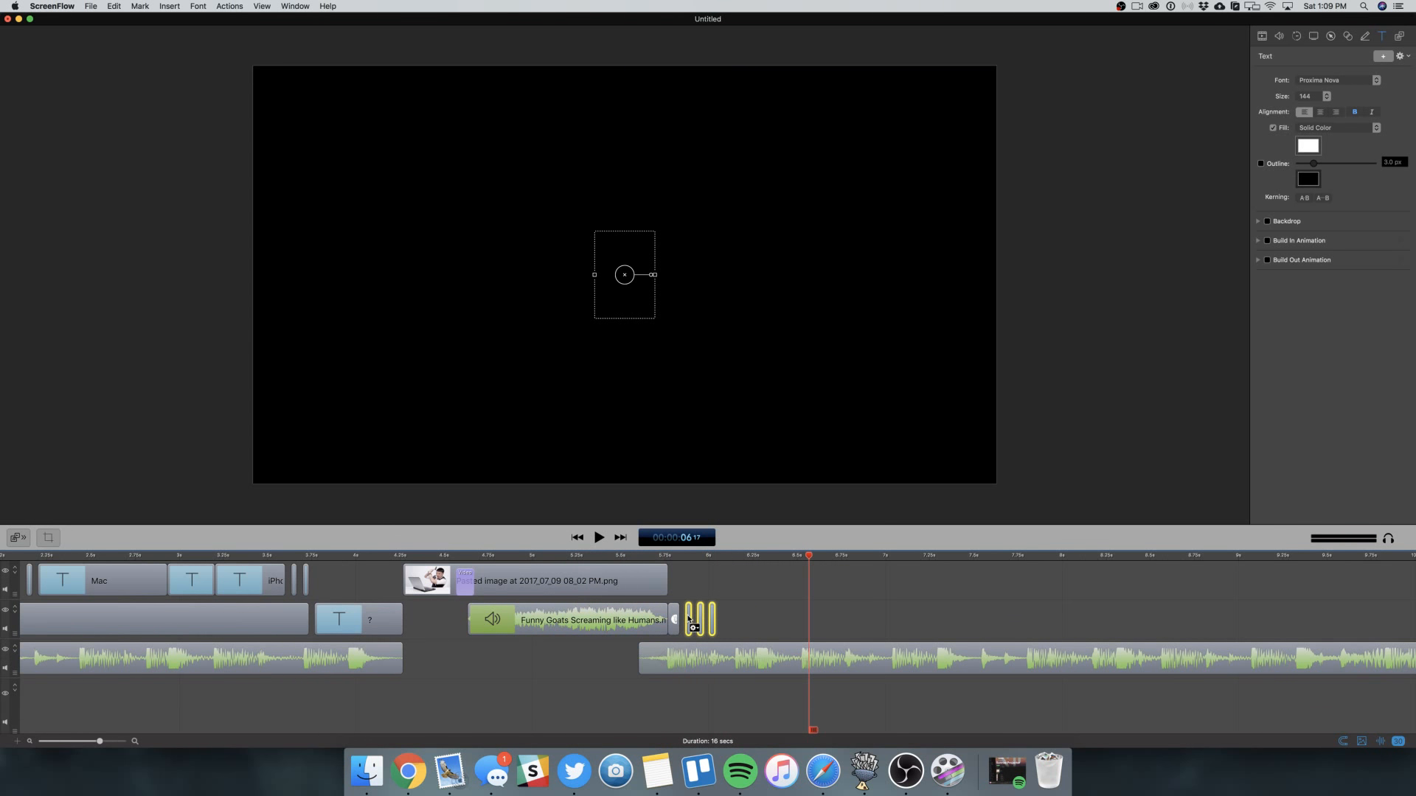
key(super+equal)
drag(492, 618, 532, 620)
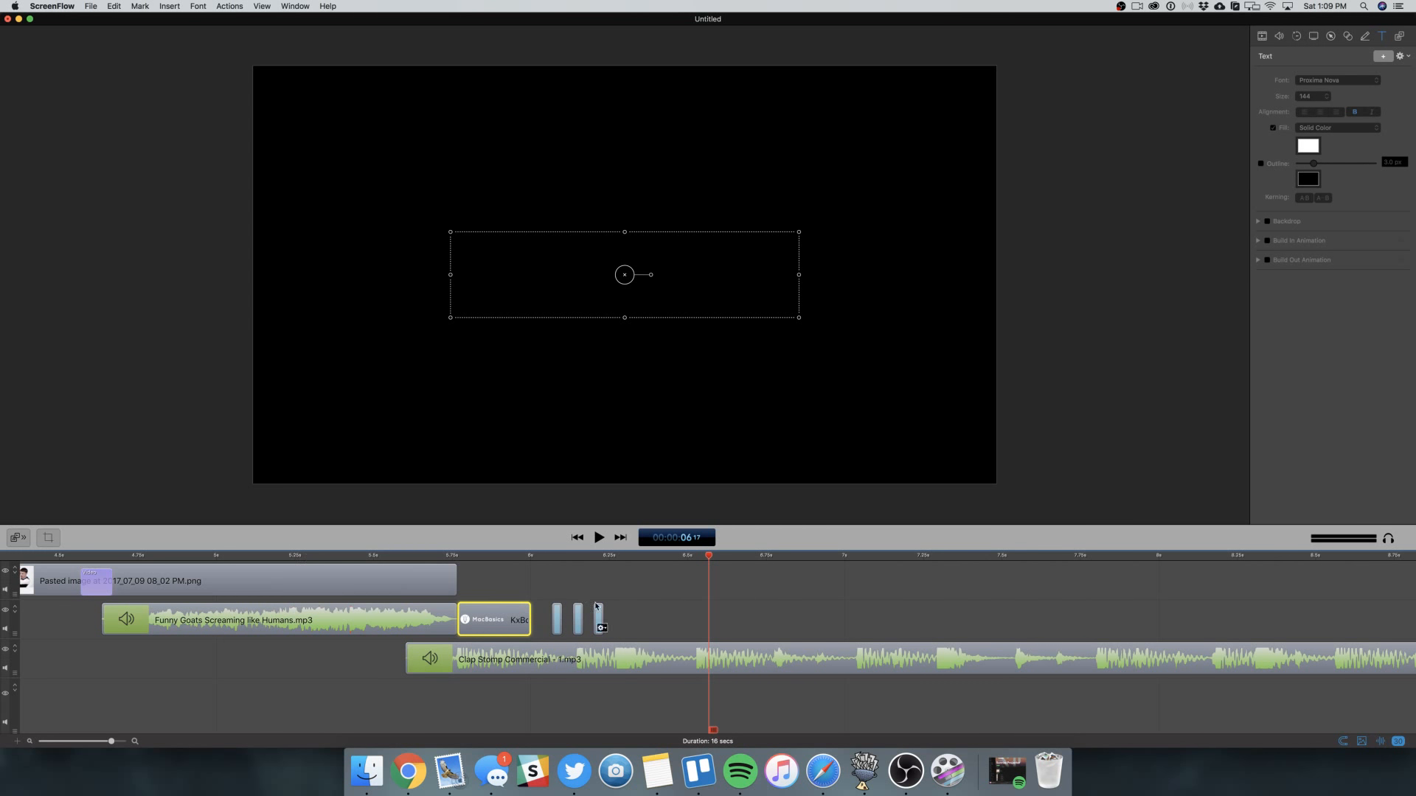
drag(659, 615, 631, 612)
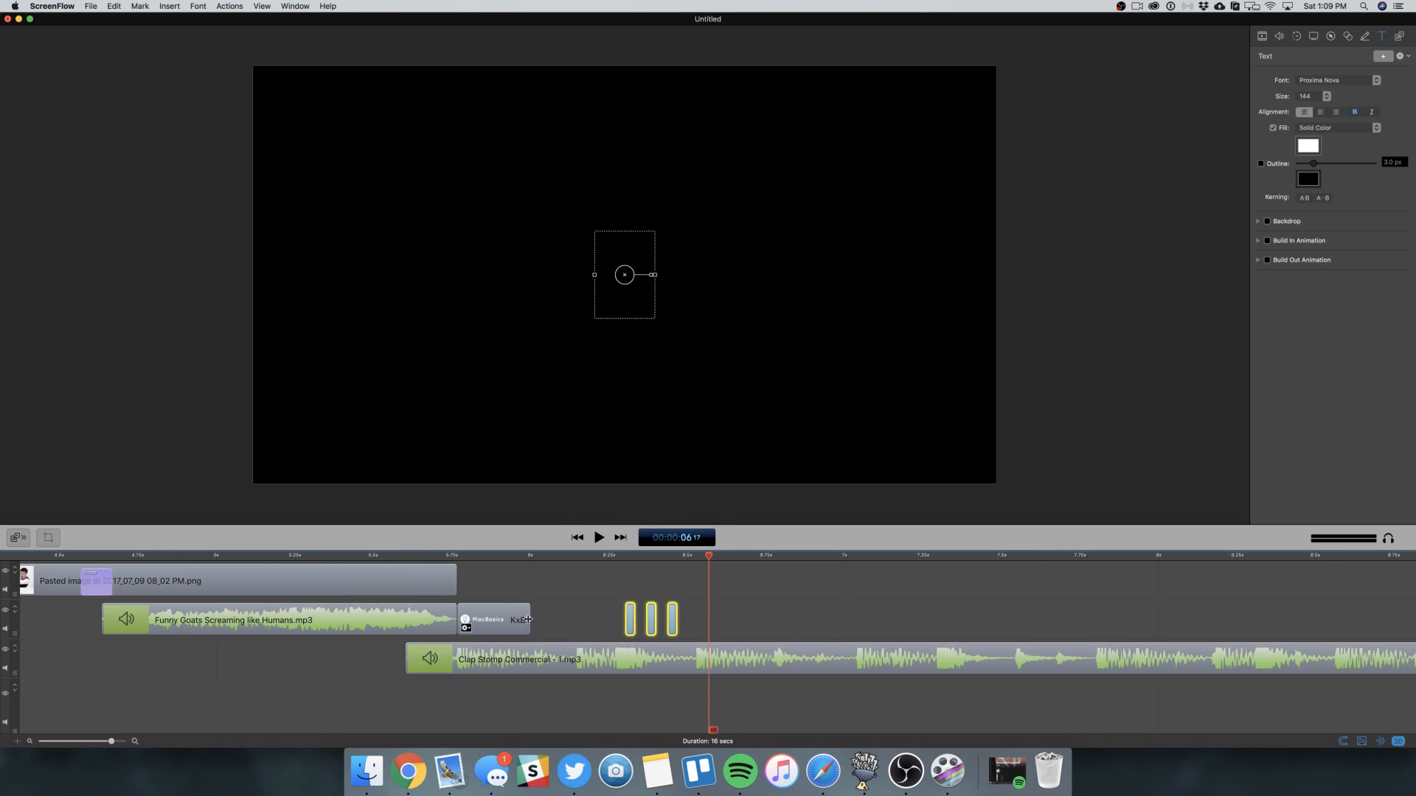
drag(528, 621, 615, 622)
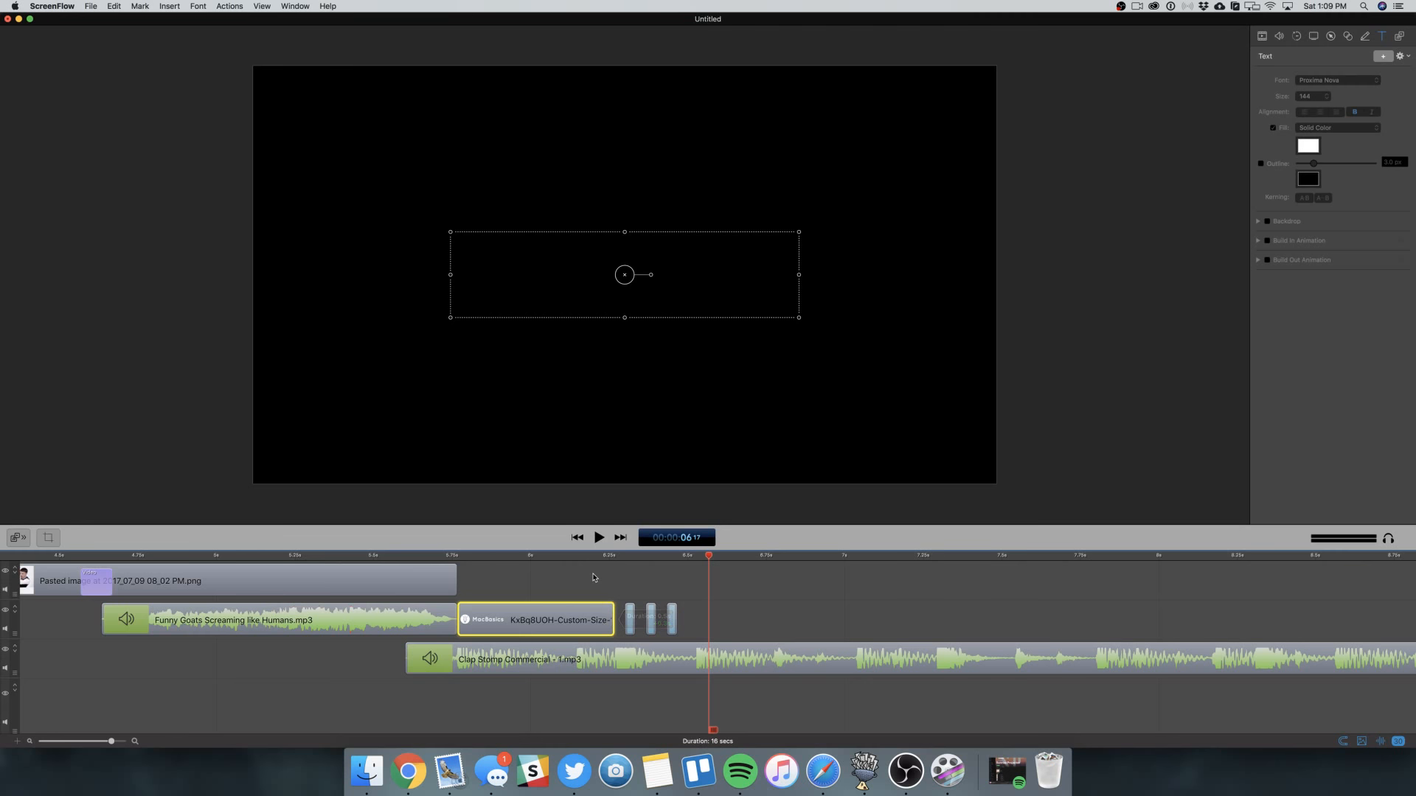
- Play the transition from the pasted image at about 4.5 s through the extended logo and the "is" flashes
click(593, 577)
click(74, 559)
key(space)
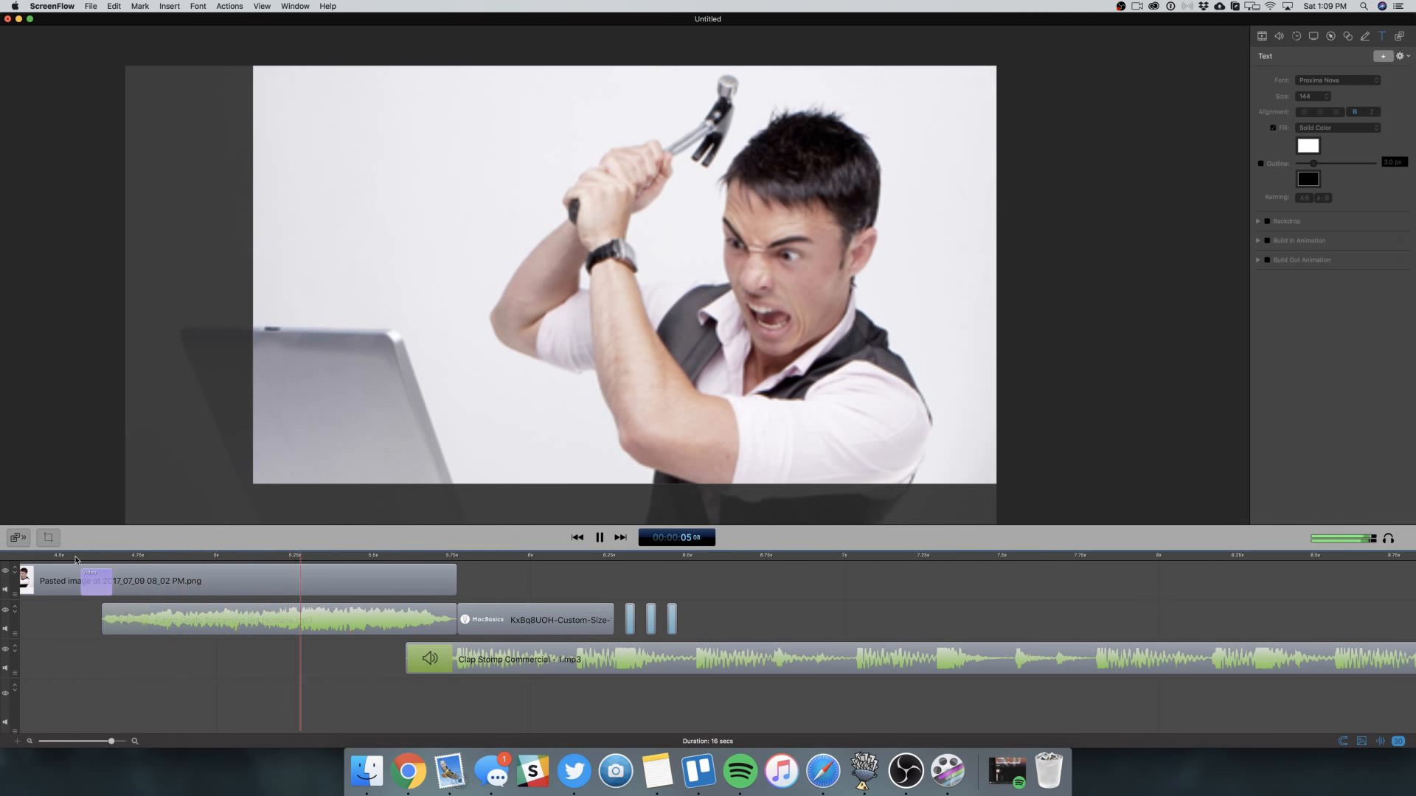
key(space)
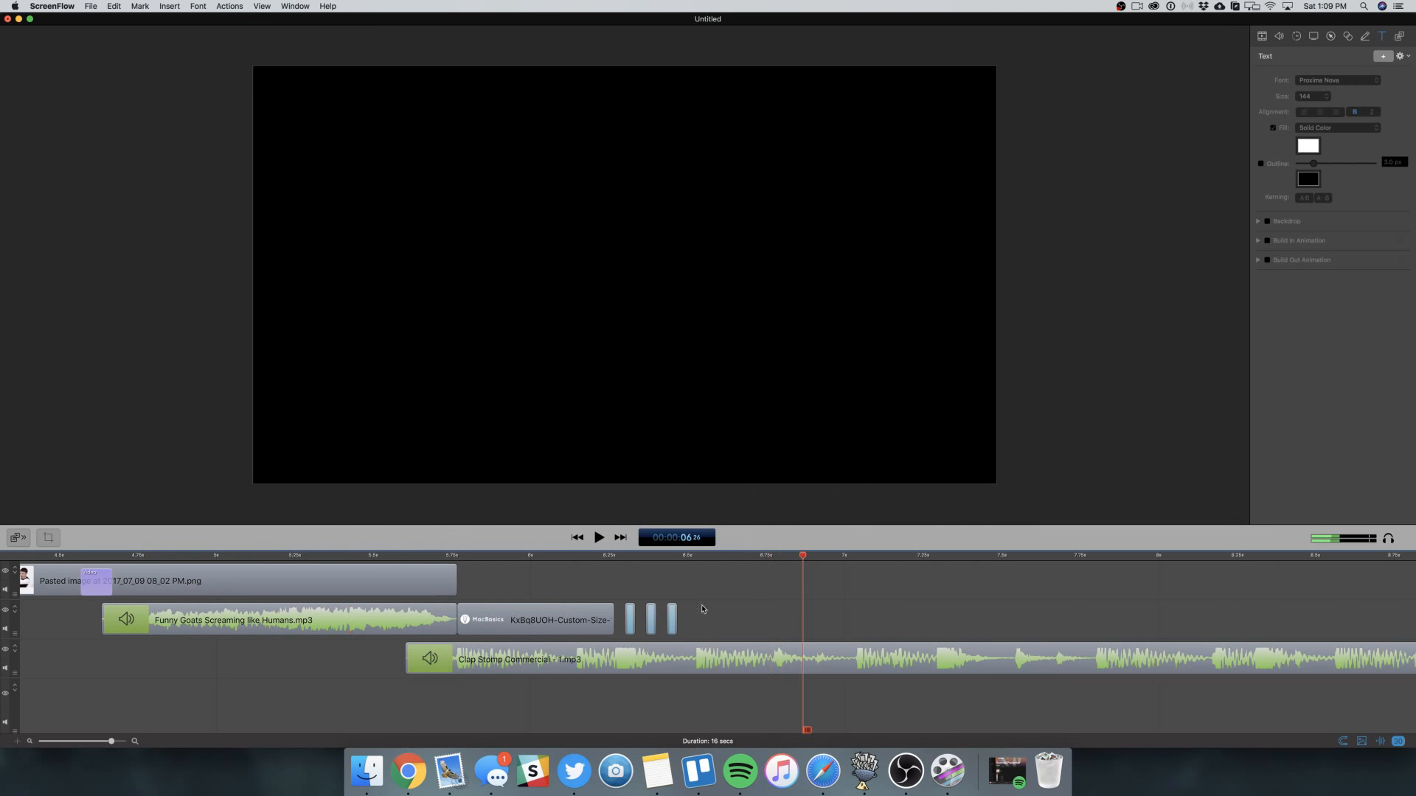
- Paste a fourth "is" title at 06;15 after the flashes and lengthen it to about seven frames
drag(700, 618, 690, 562)
click(705, 607)
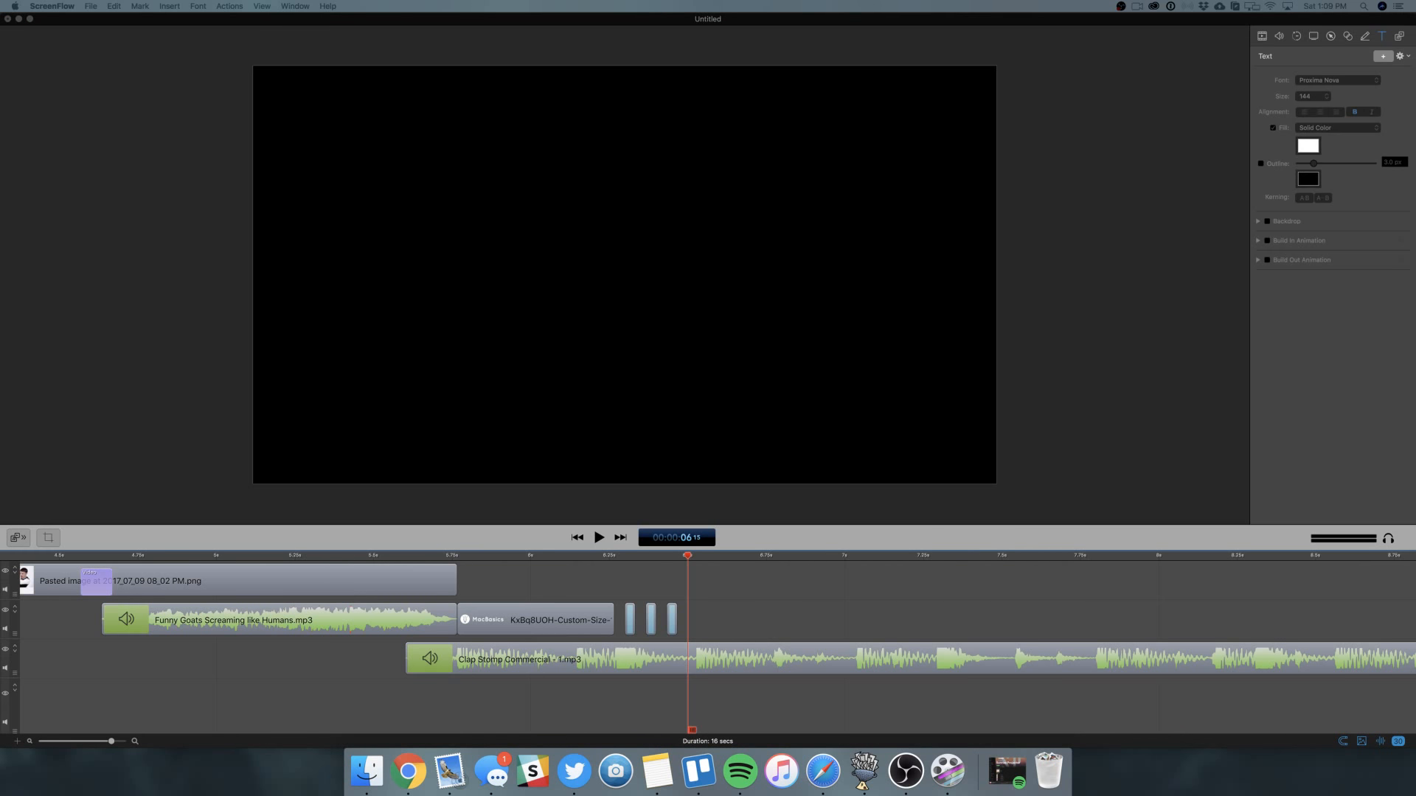
click(701, 630)
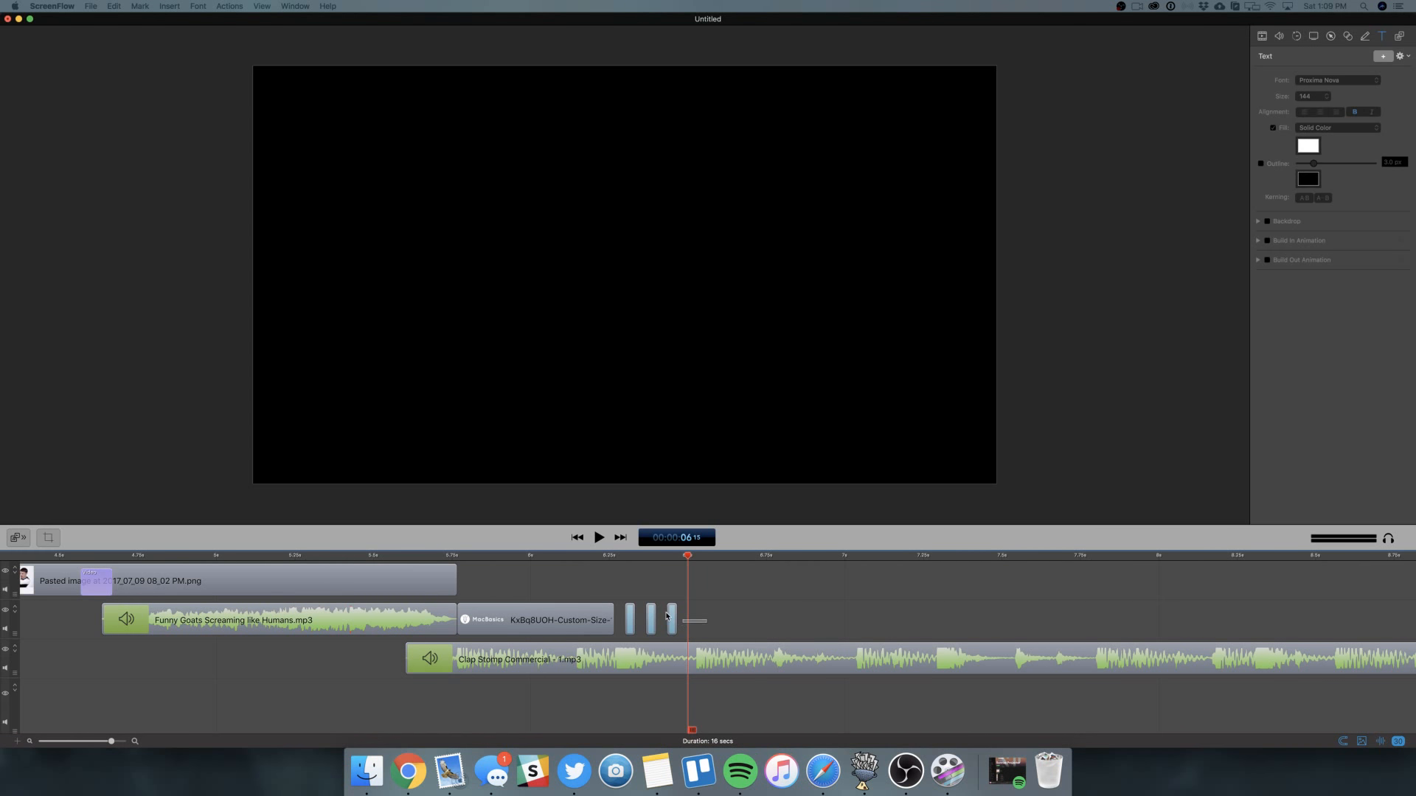
key(super+v)
drag(697, 622, 771, 622)
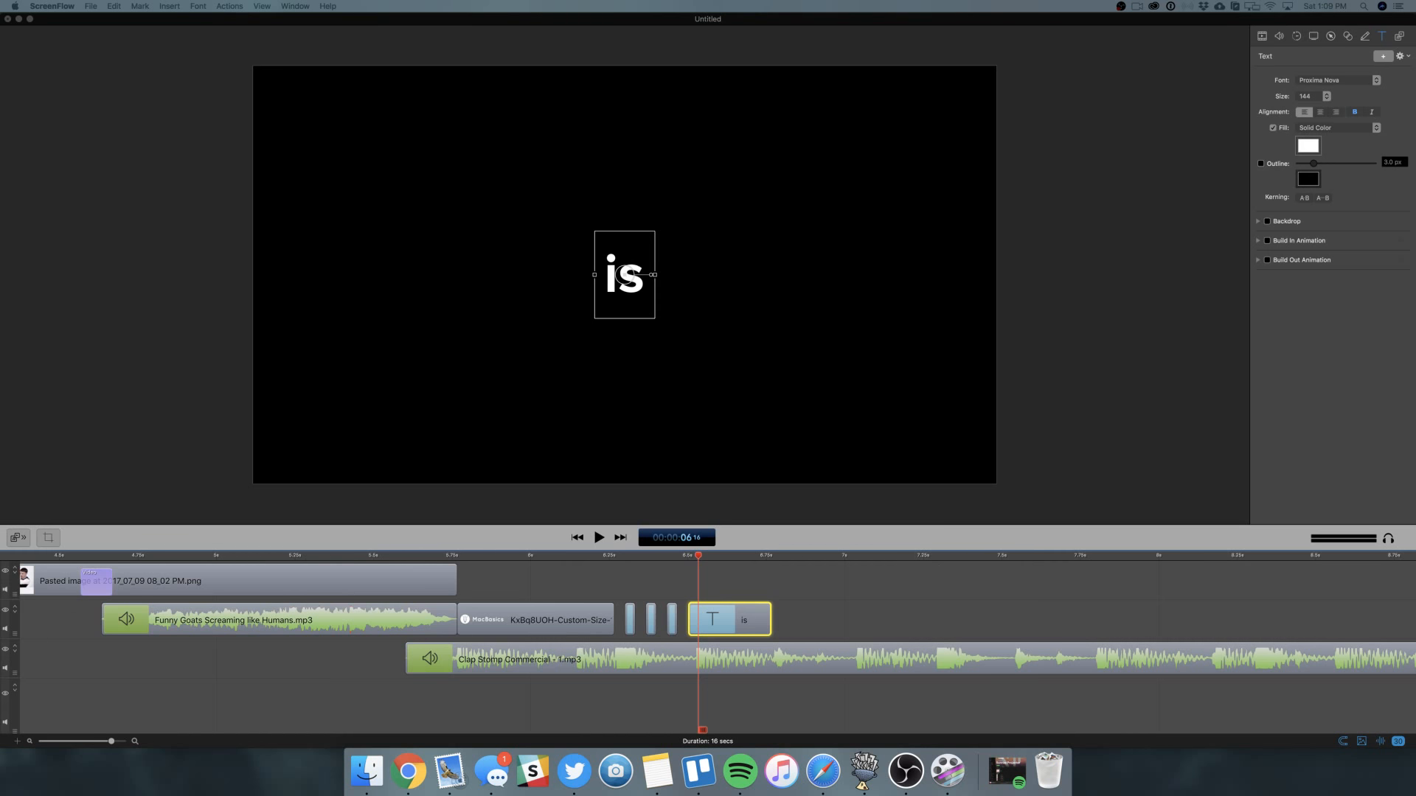
click(678, 638)
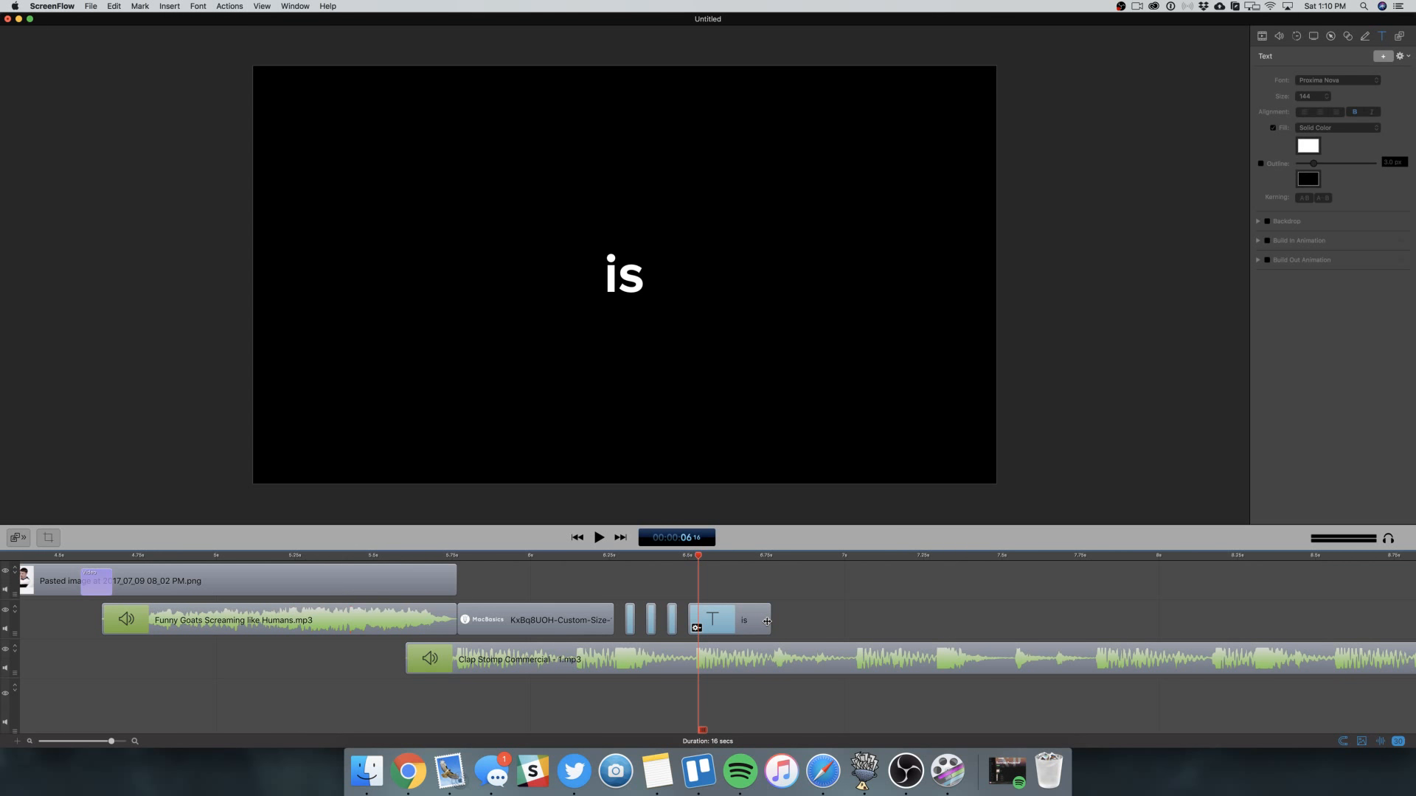
drag(767, 622, 759, 625)
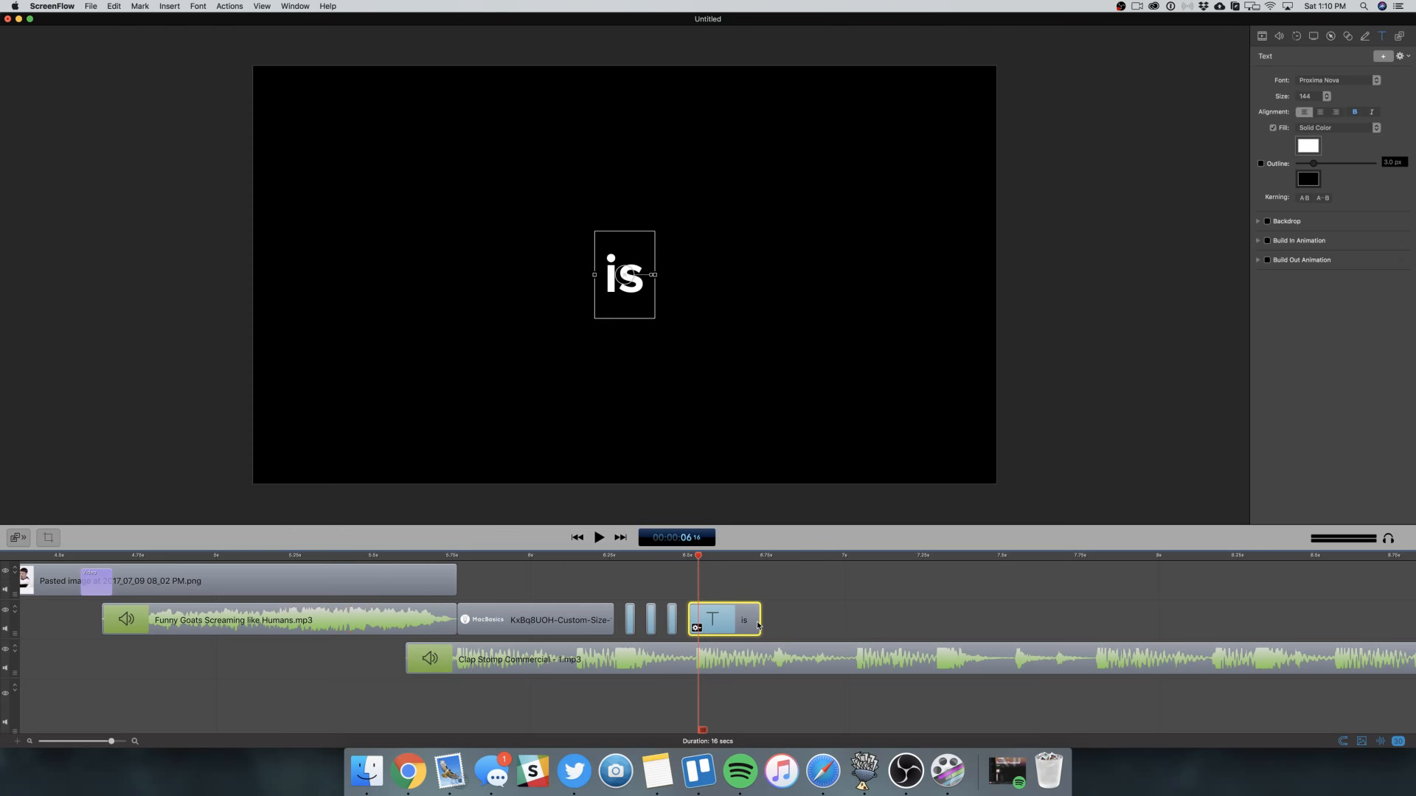
key(super+d)
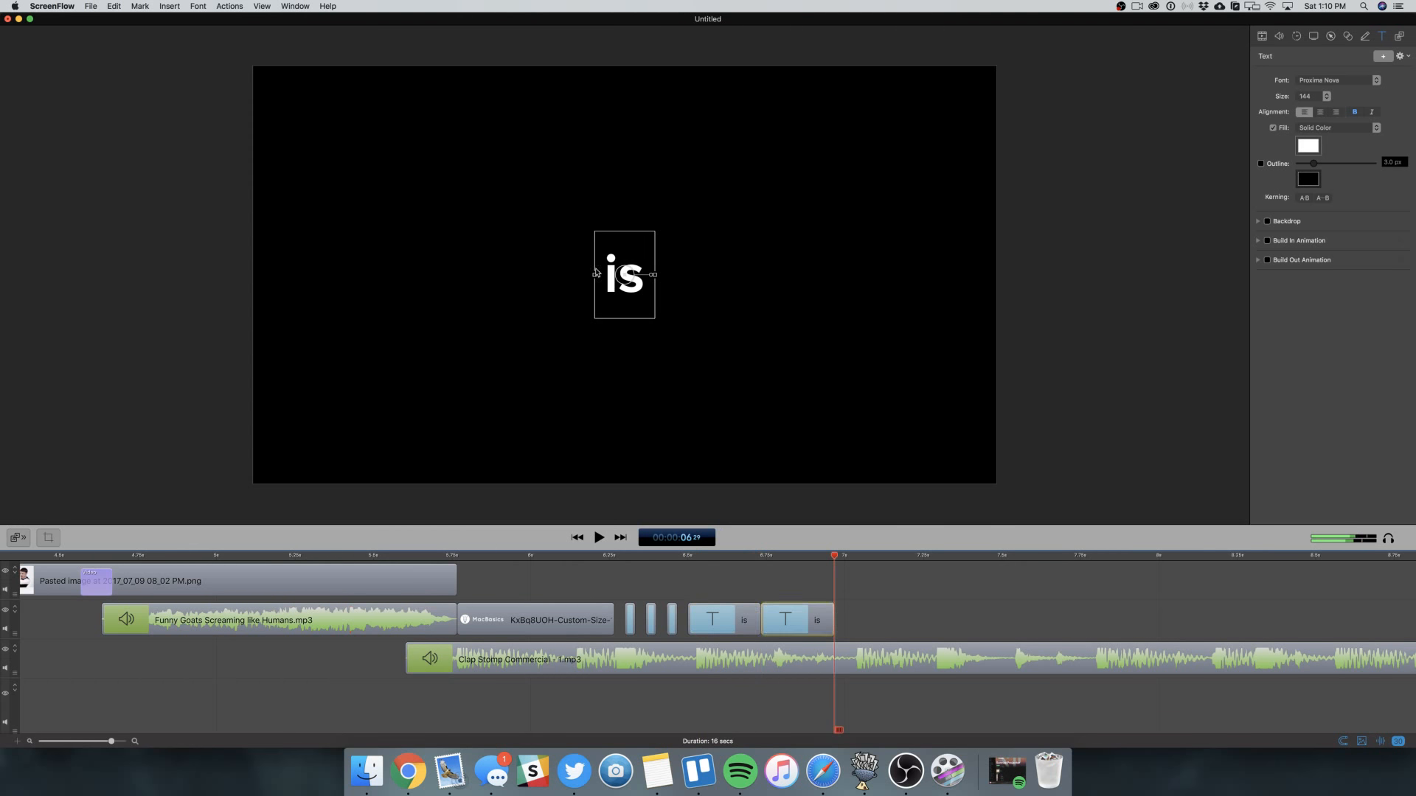
double_click(622, 276)
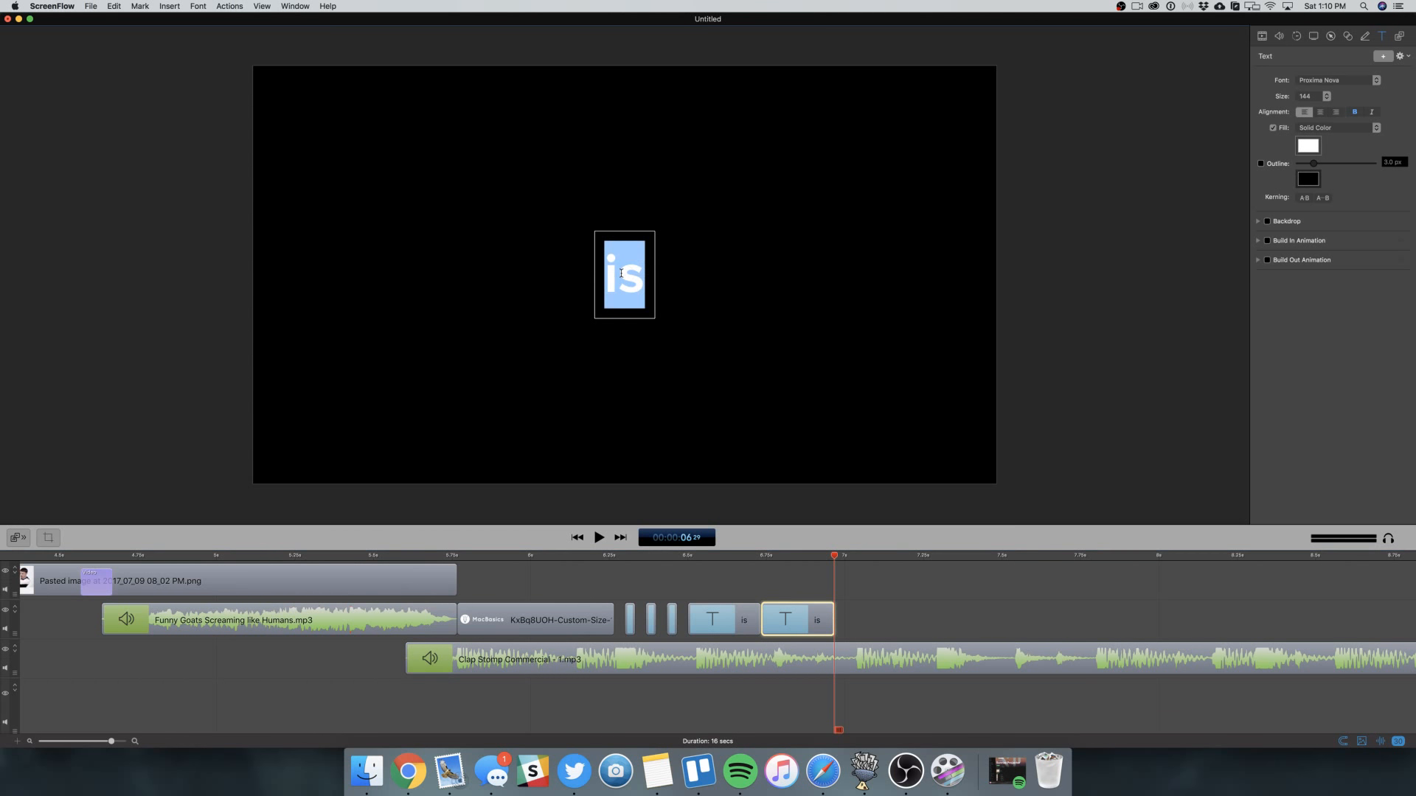
text(here to help)
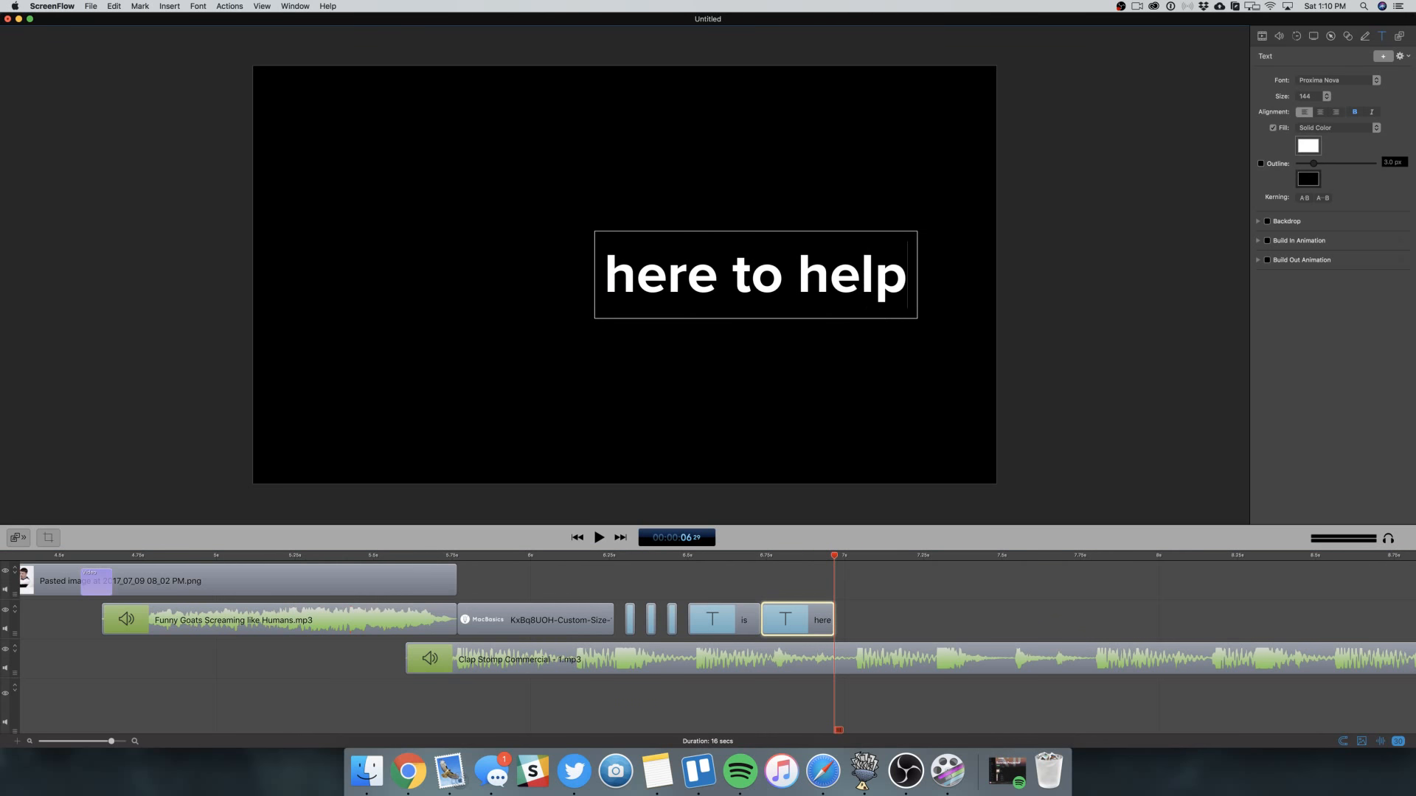
click(798, 353)
drag(741, 282, 629, 283)
key(Delete)
- Extend the fourth "is" title by about one frame and paste a copy of it directly after
click(762, 558)
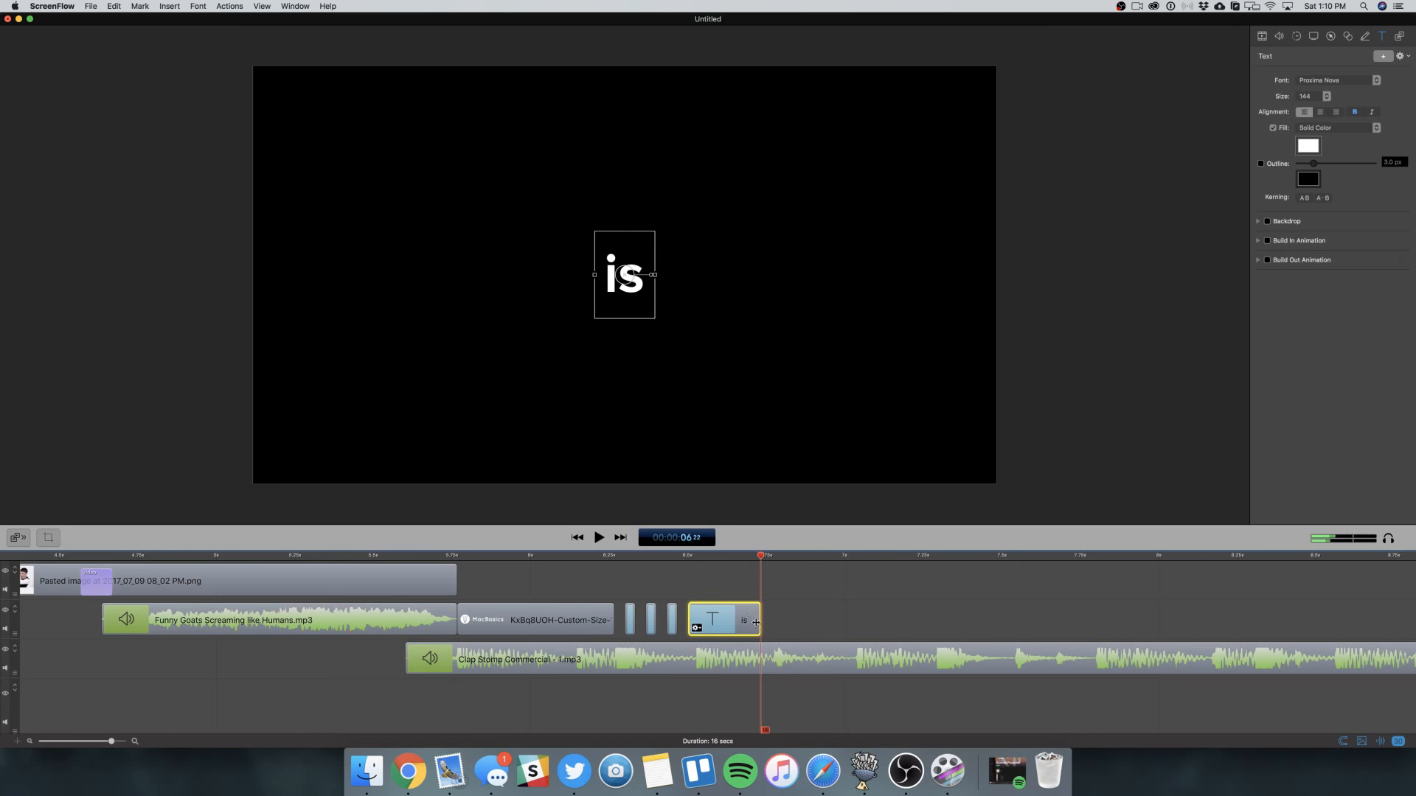
drag(758, 622, 767, 622)
key(super+c)
key(super+v)
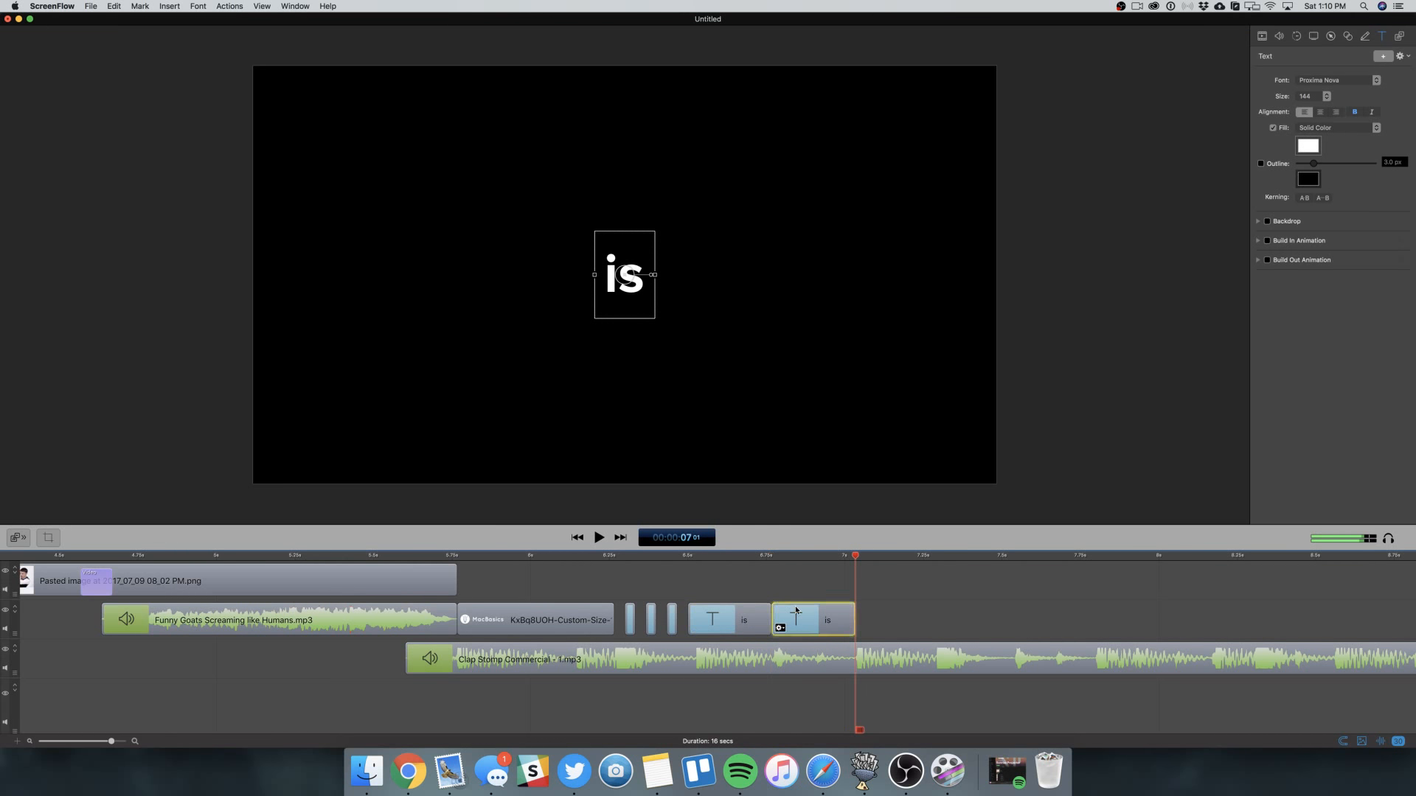
- Change the copied title's text to "here" and centre it on the canvas
double_click(612, 299)
text(here)
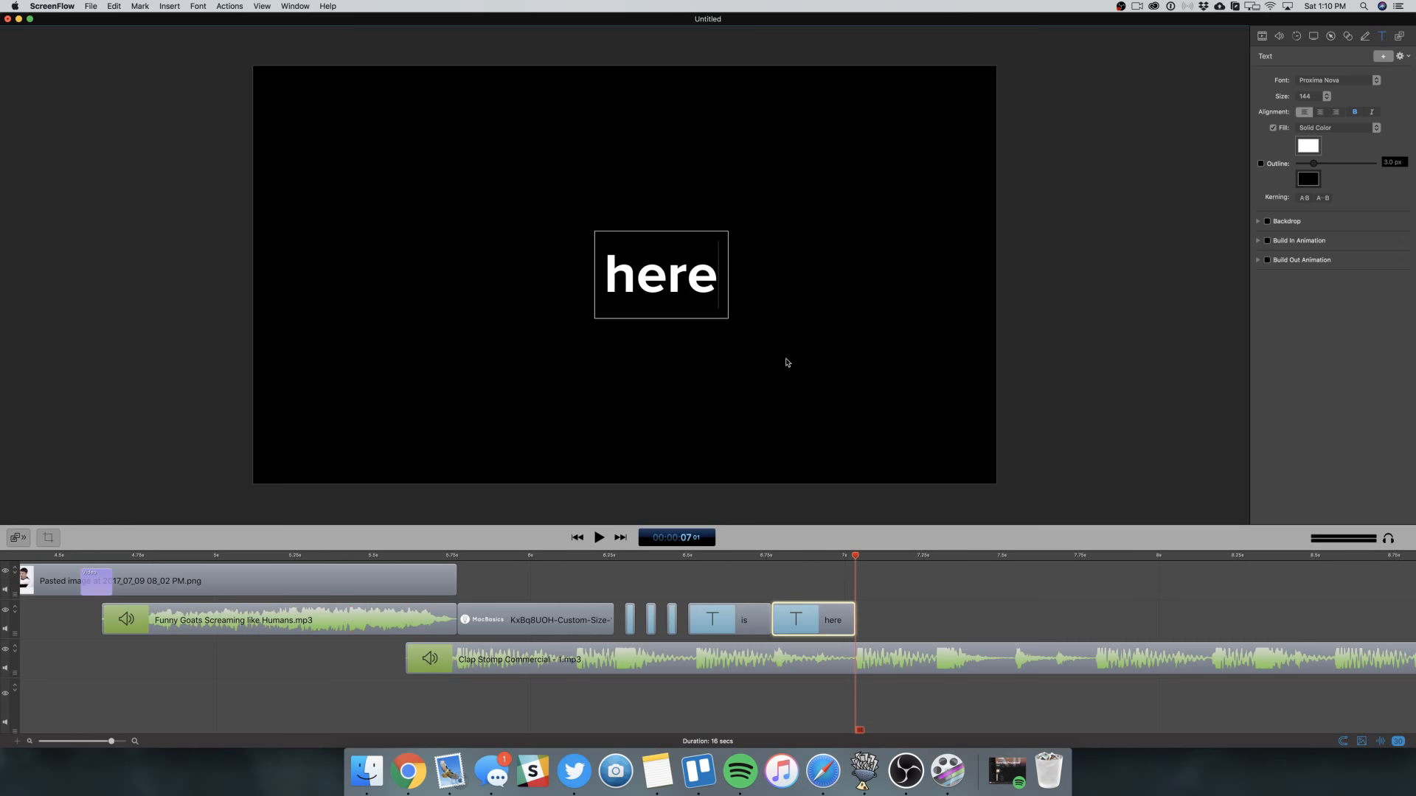
click(650, 287)
- Paste a copy of the "here" title directly after it, reworded as "to help" and centred on the canvas
click(829, 629)
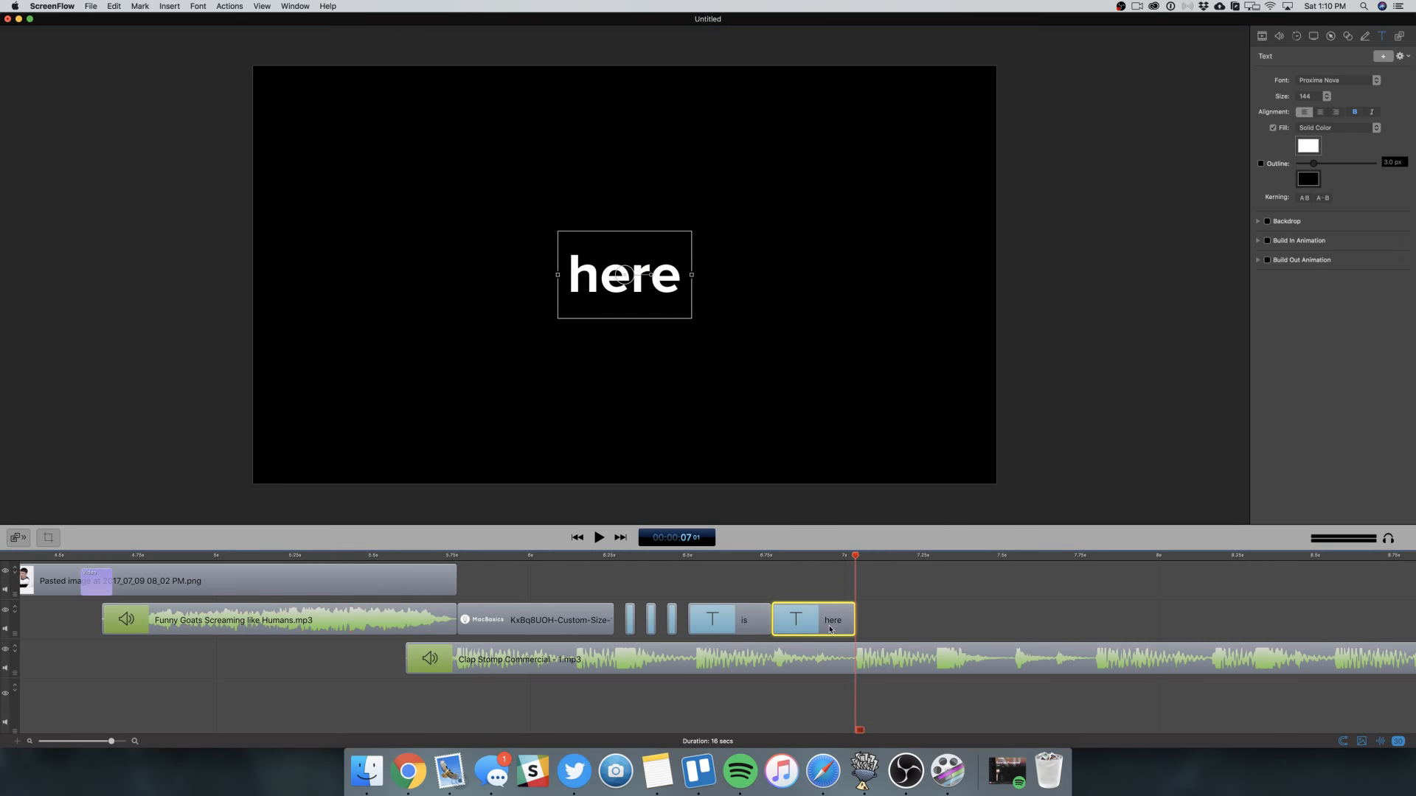
key(super+c)
key(super+v)
double_click(625, 274)
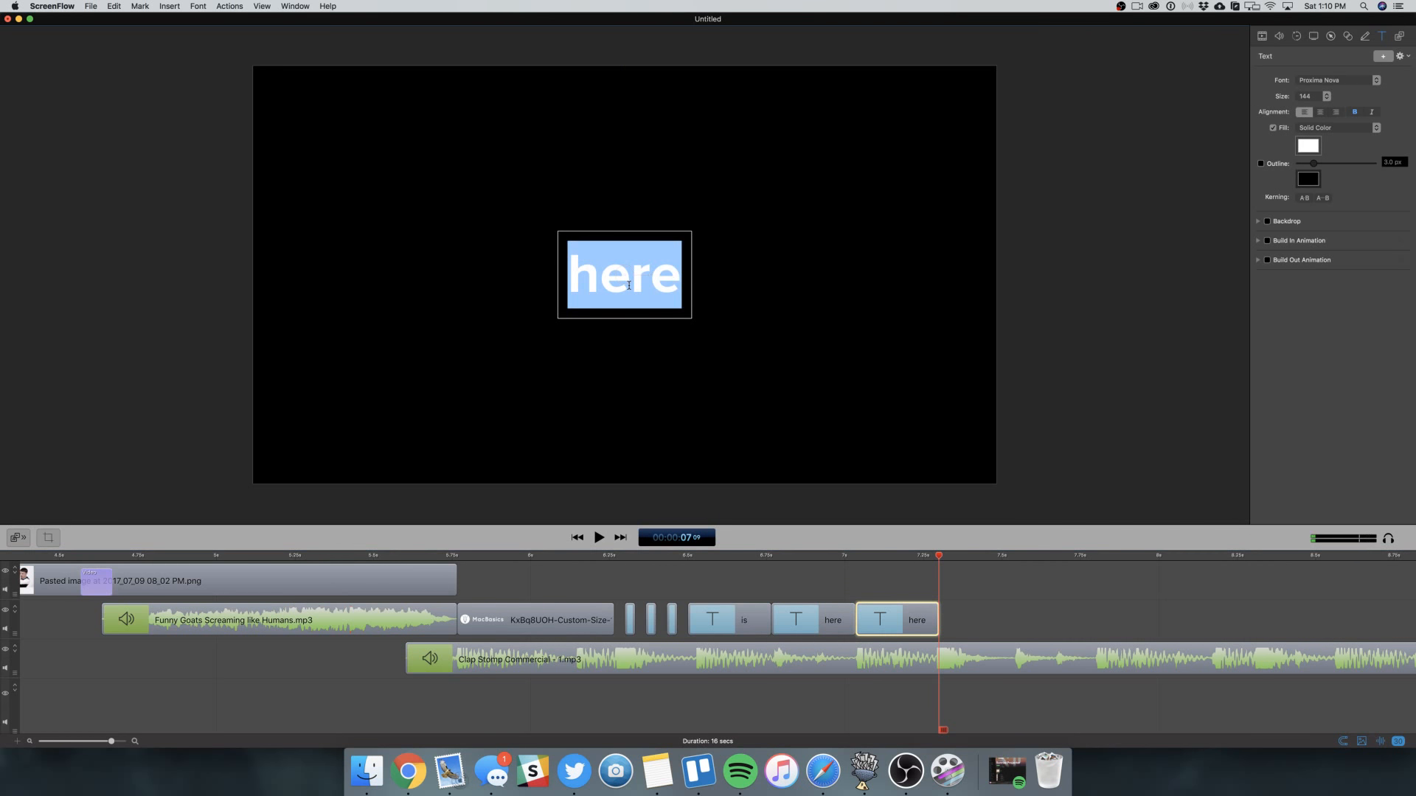
text(to help)
key(BackSpace)
text(lp)
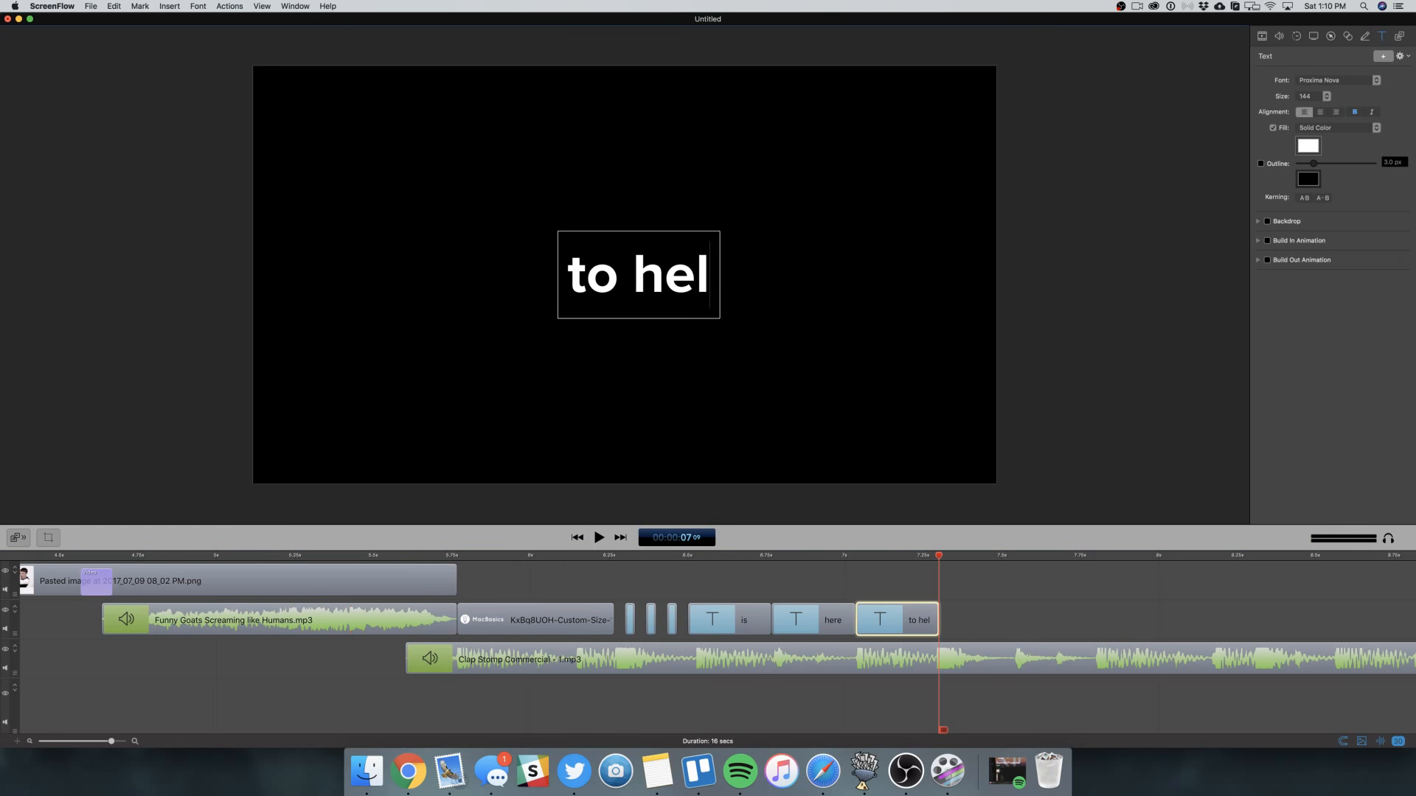
click(742, 406)
drag(620, 303, 589, 303)
click(626, 370)
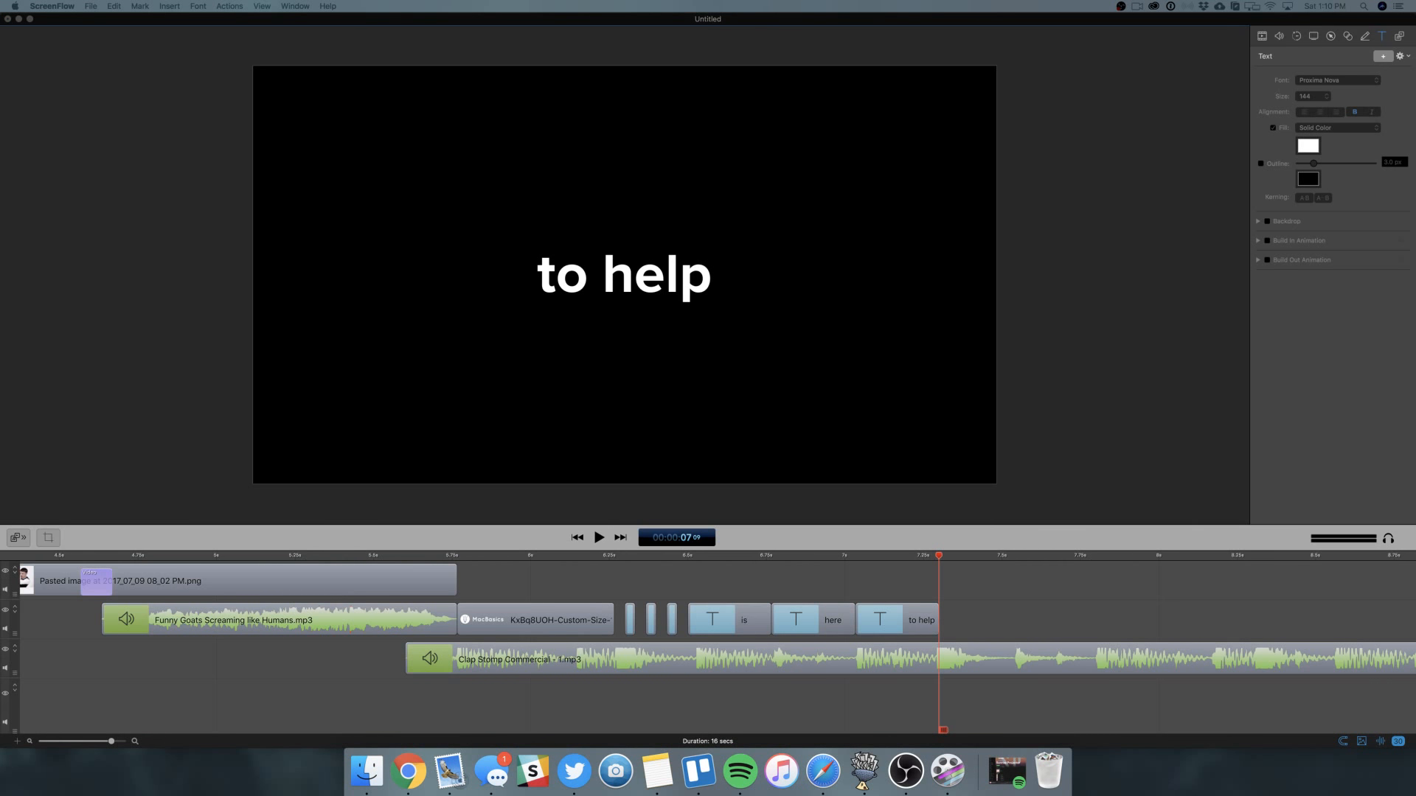
- Shorten the last title's text to "to" and centre it on the canvas again
click(700, 280)
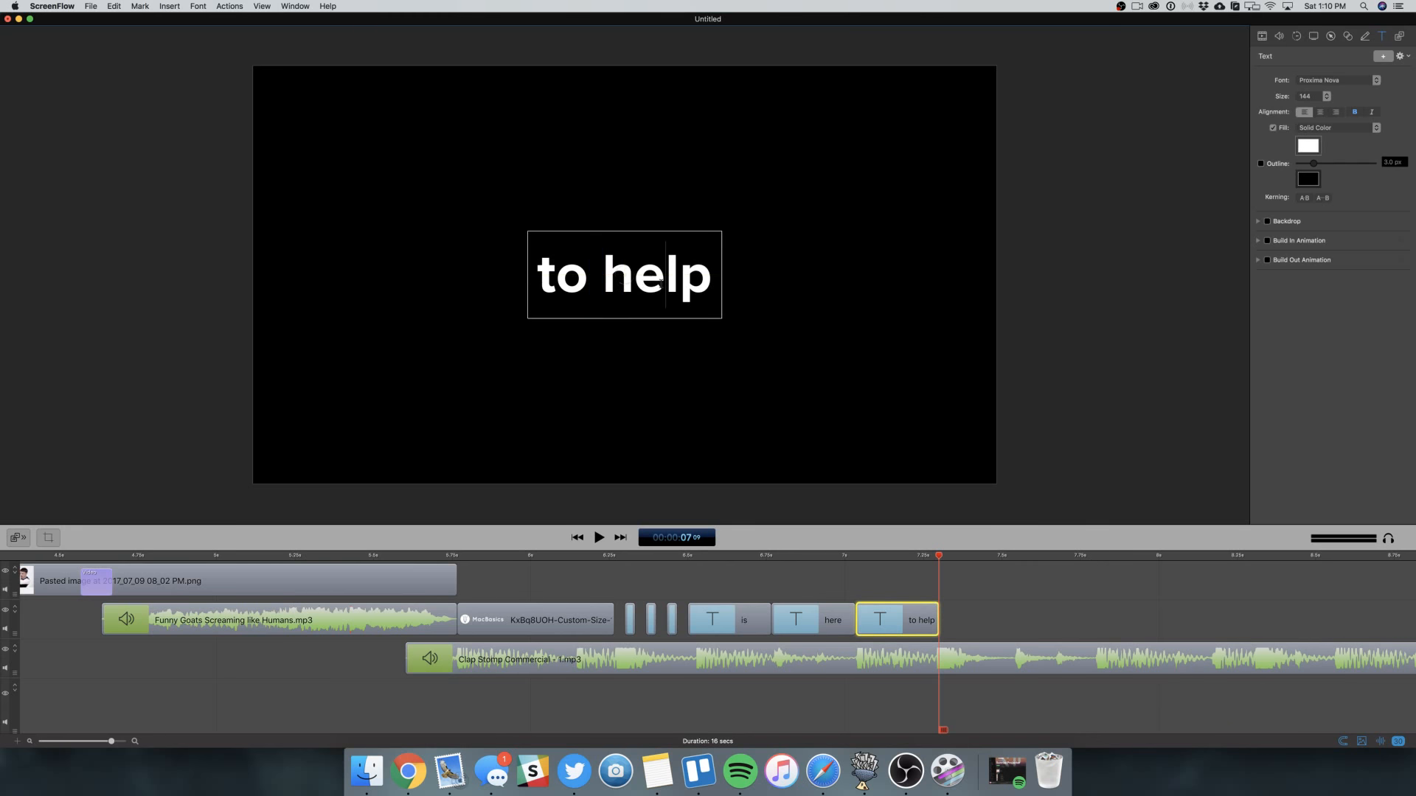
double_click(700, 281)
key(BackSpace)
click(736, 330)
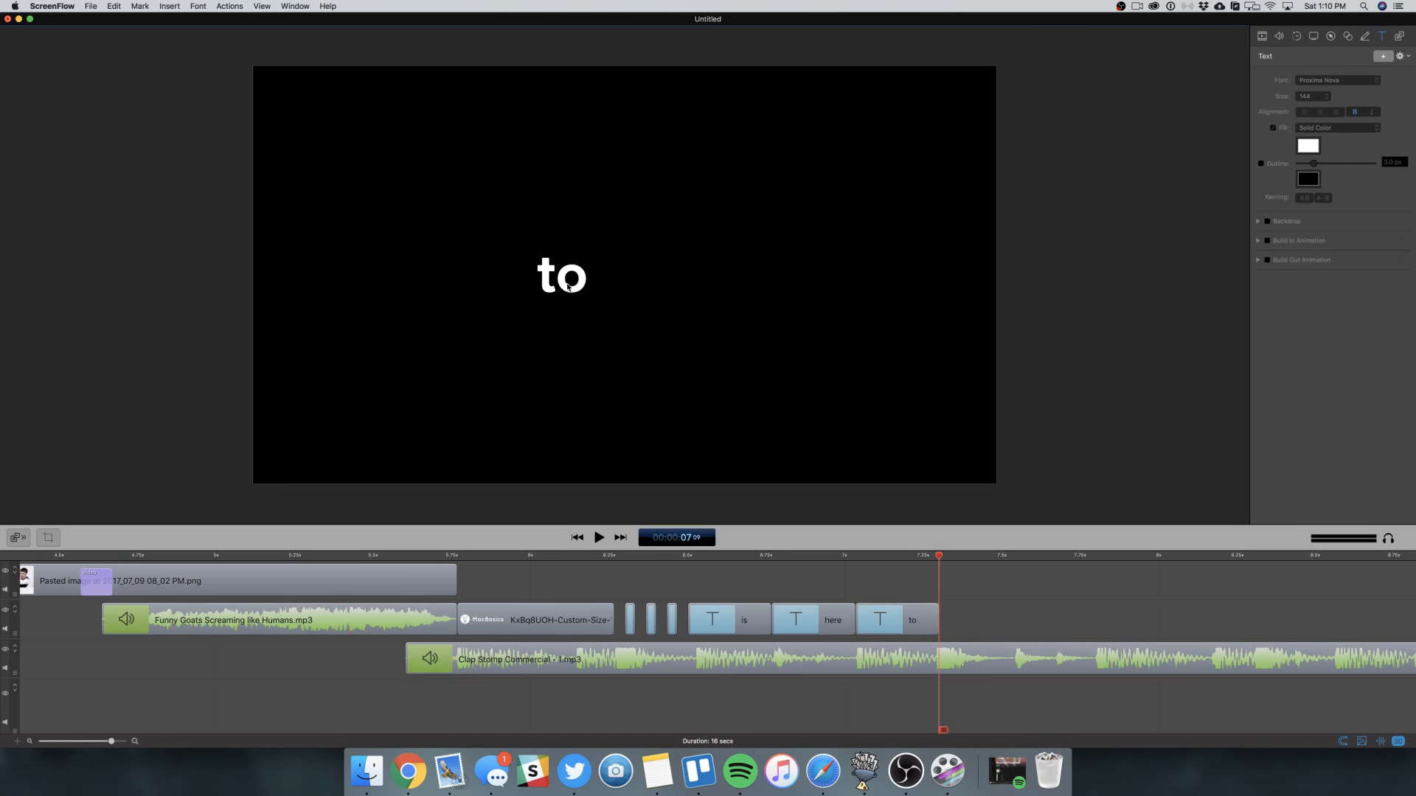
drag(579, 289, 634, 287)
- Trim the "to" title to half its length, ending at about 7.17 s, and paste a copy directly after it
click(919, 622)
key(super+equal)
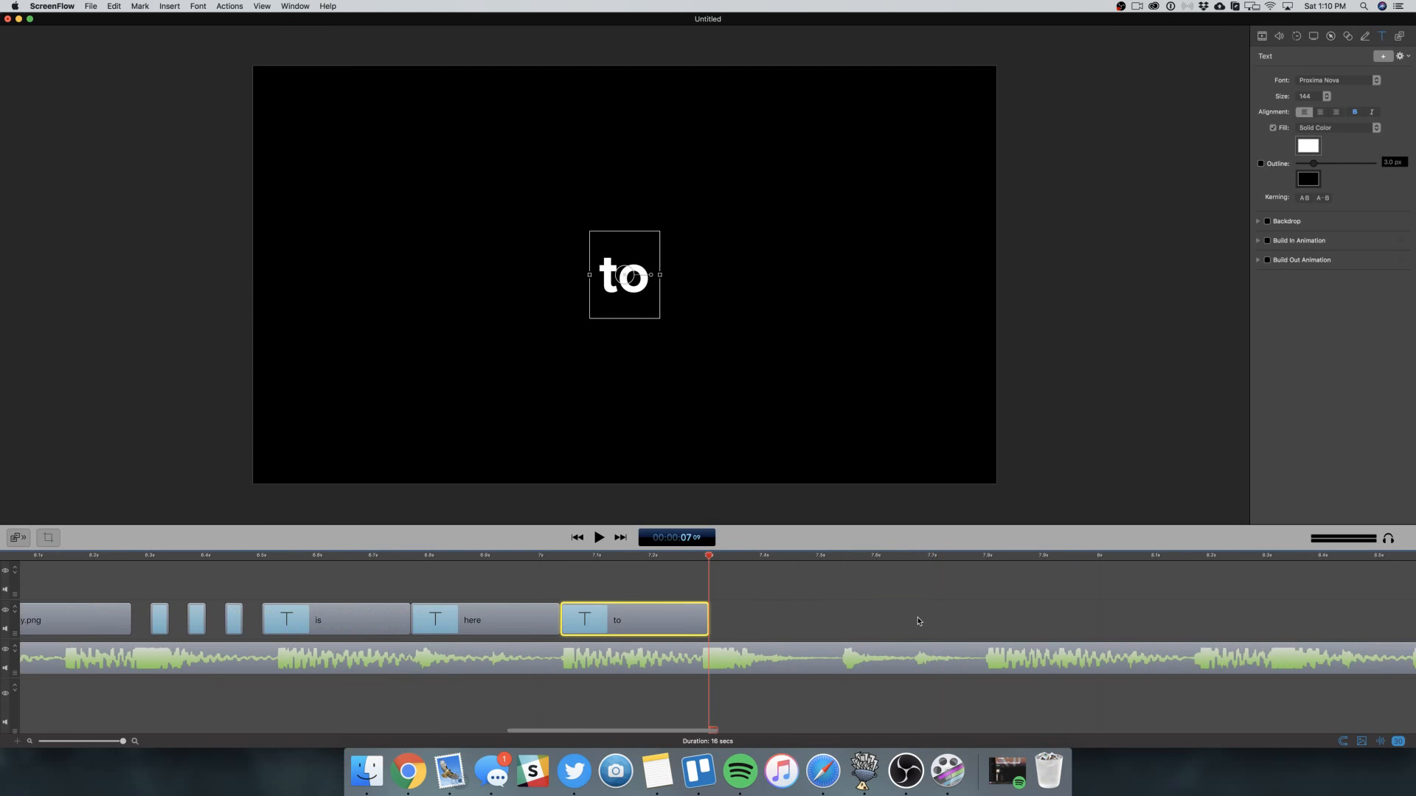
drag(704, 620, 632, 619)
key(super+c)
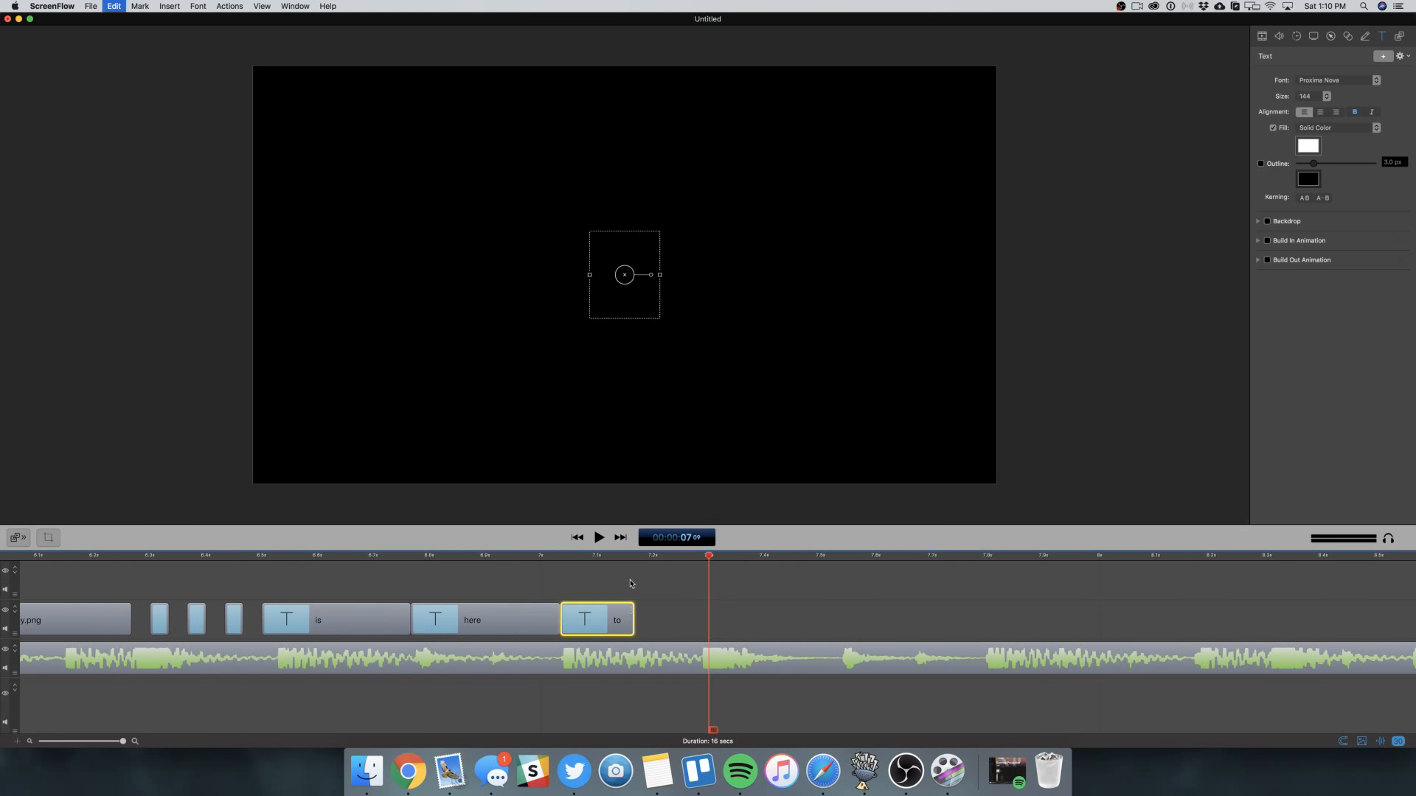
click(638, 560)
key(super+v)
click(650, 601)
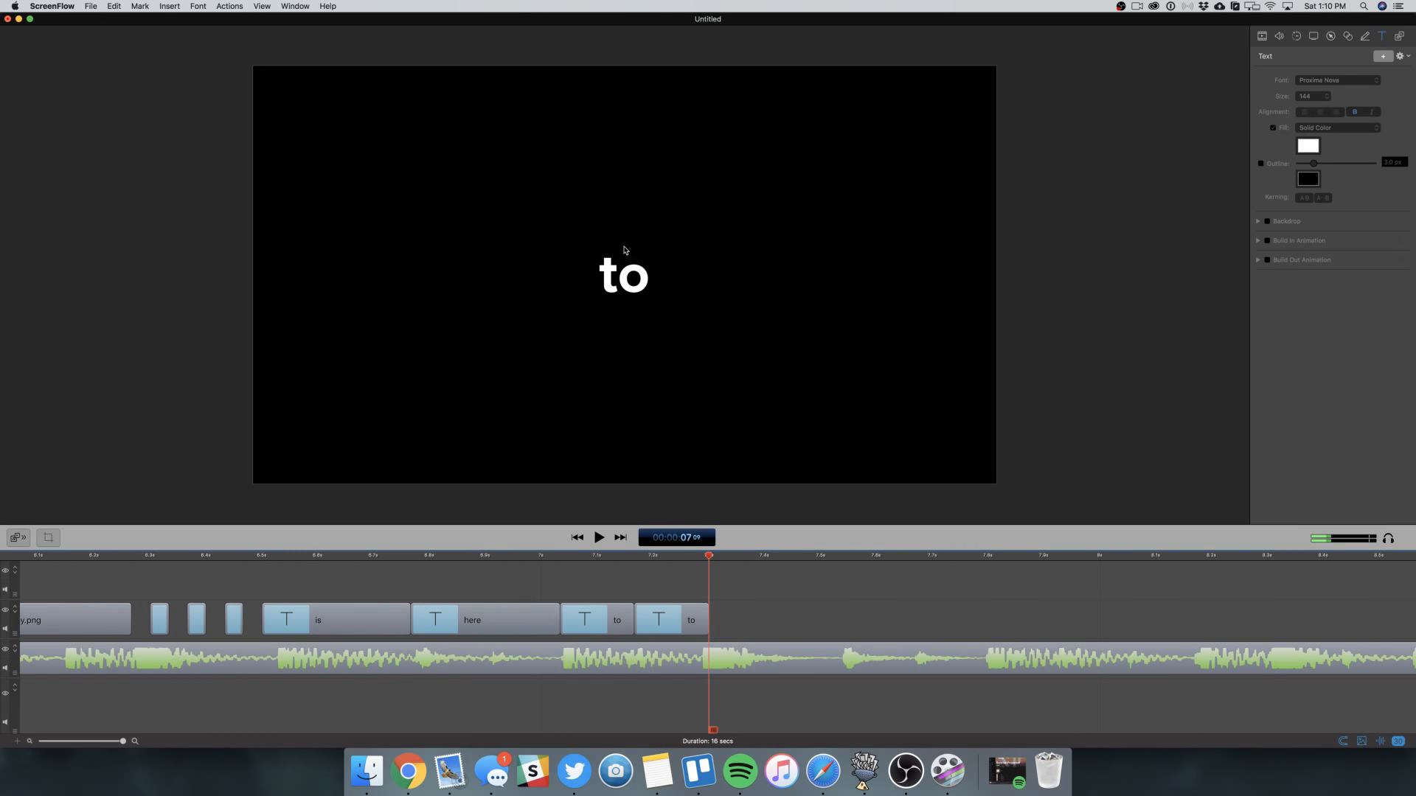
- Change the second "to" title's text to "to help" and centre it on the canvas
click(643, 627)
double_click(639, 289)
click(639, 287)
text(help)
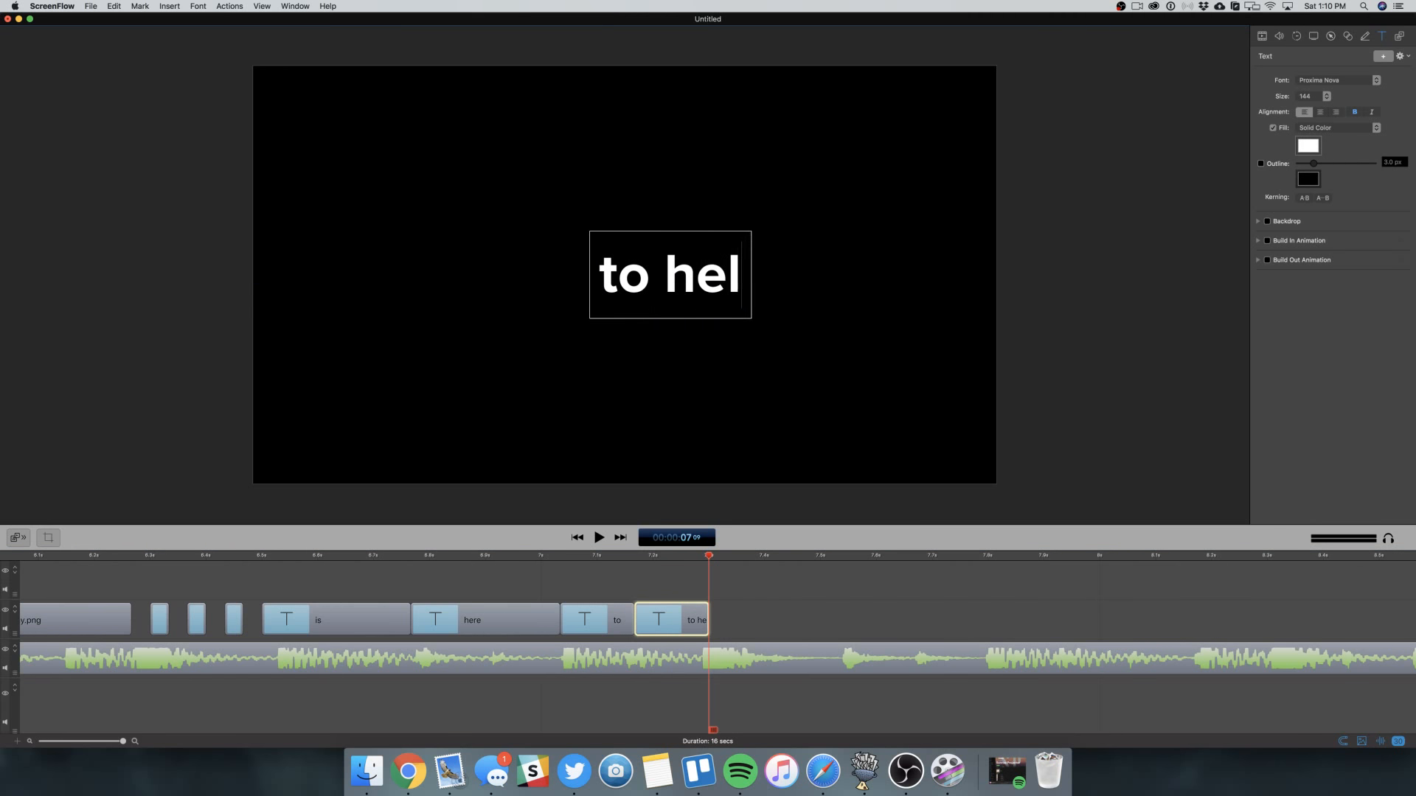
click(677, 355)
drag(680, 293, 620, 292)
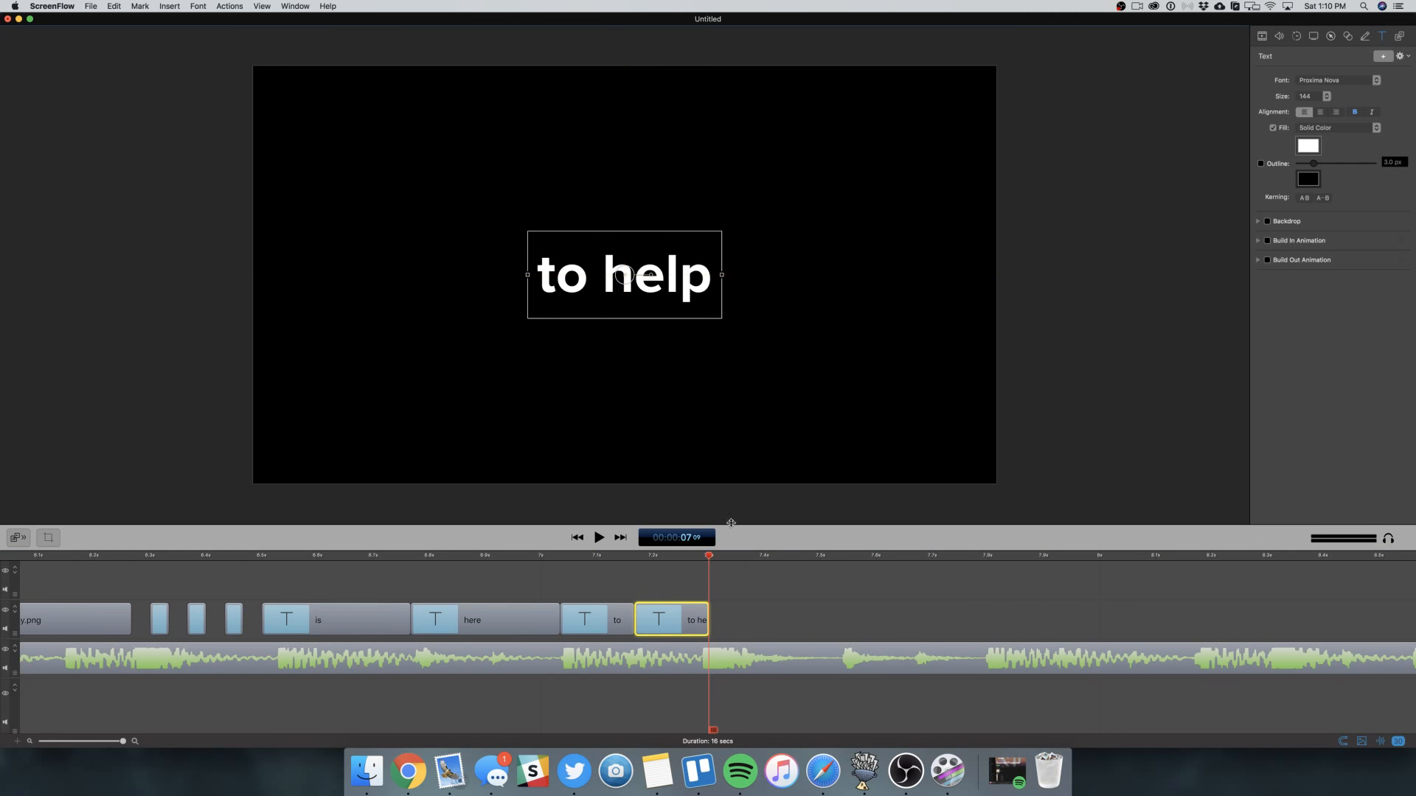
- Play the sequence from the "?" title through the goat image and logo past the "to help" title
key(Right)
click(742, 576)
key(super+minus)
key(super+minus)
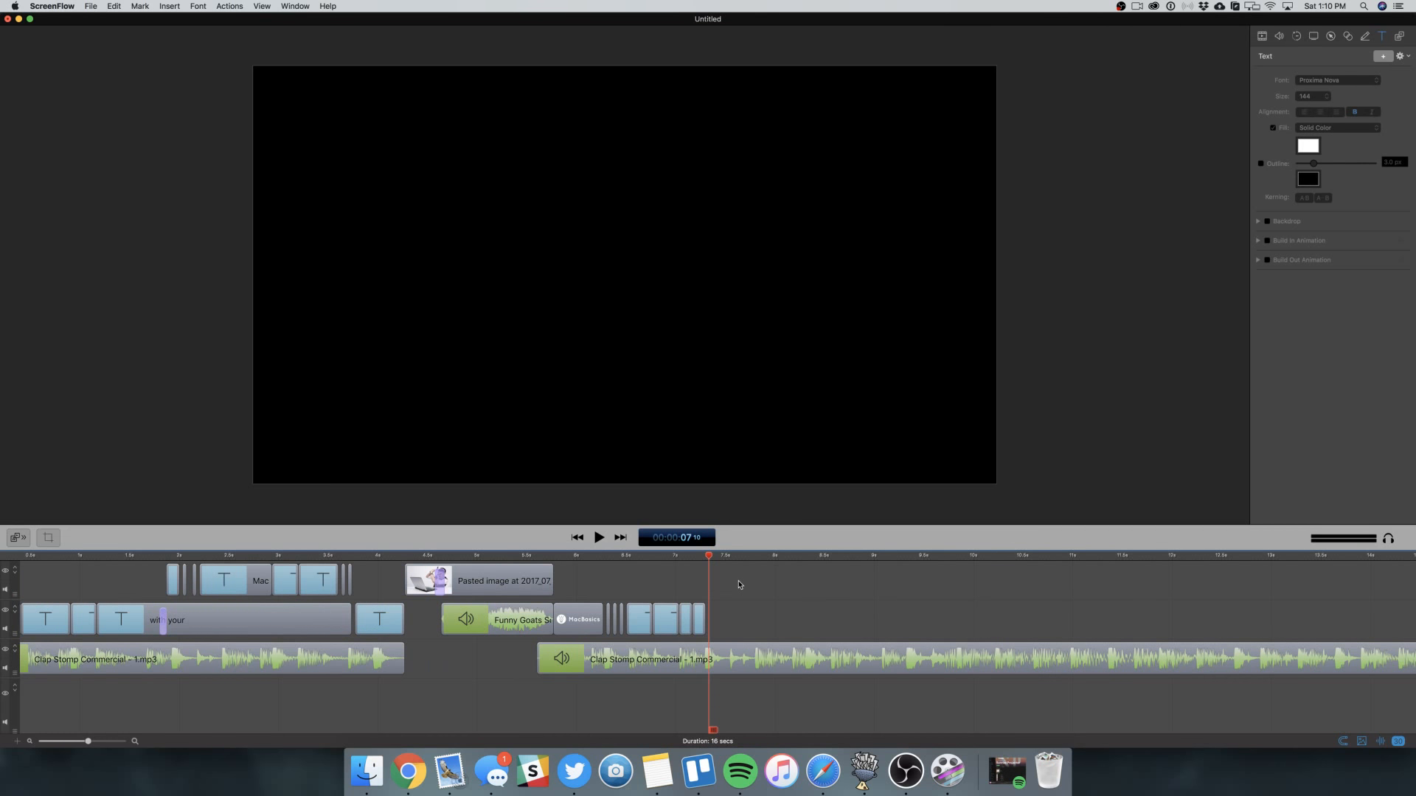
scroll(649, 627, left, 3)
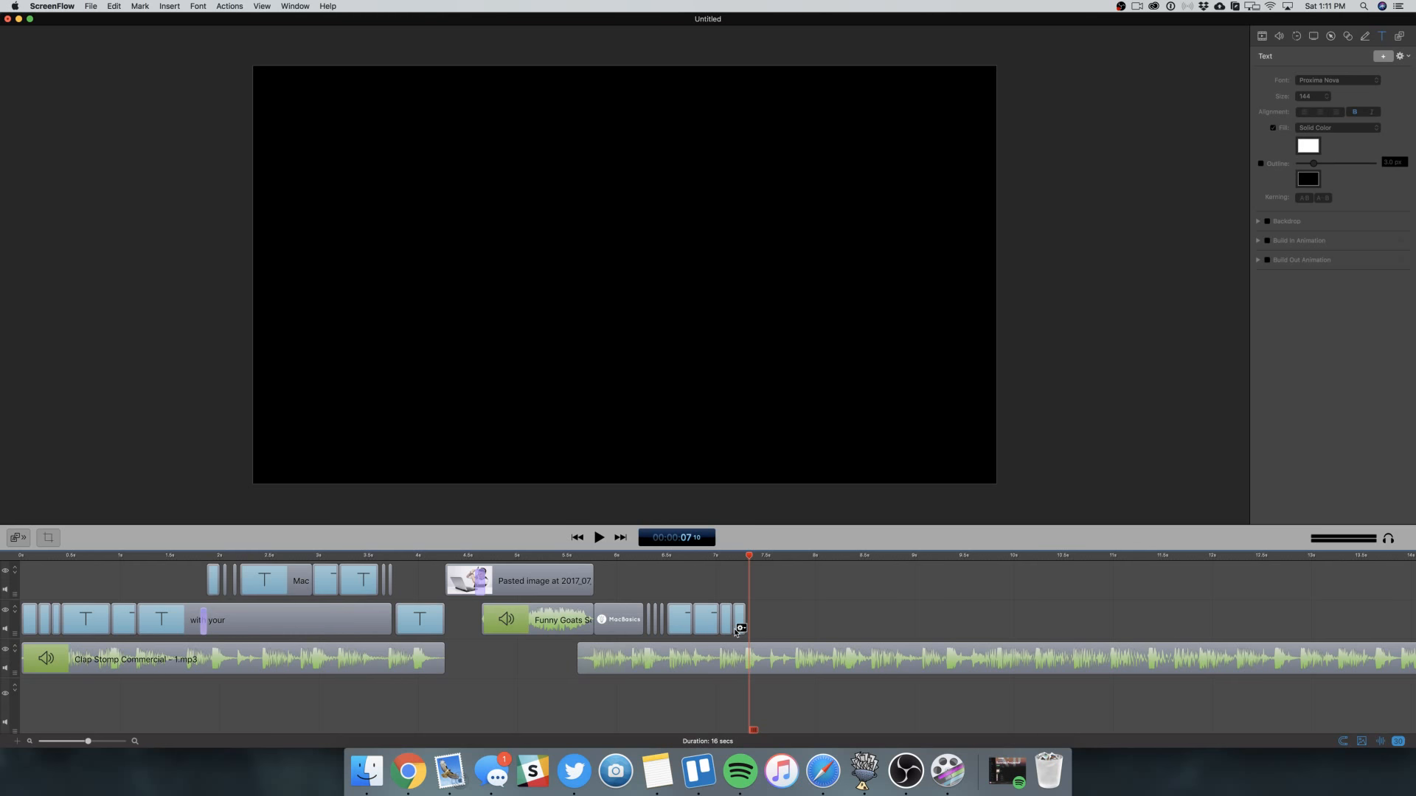
click(431, 553)
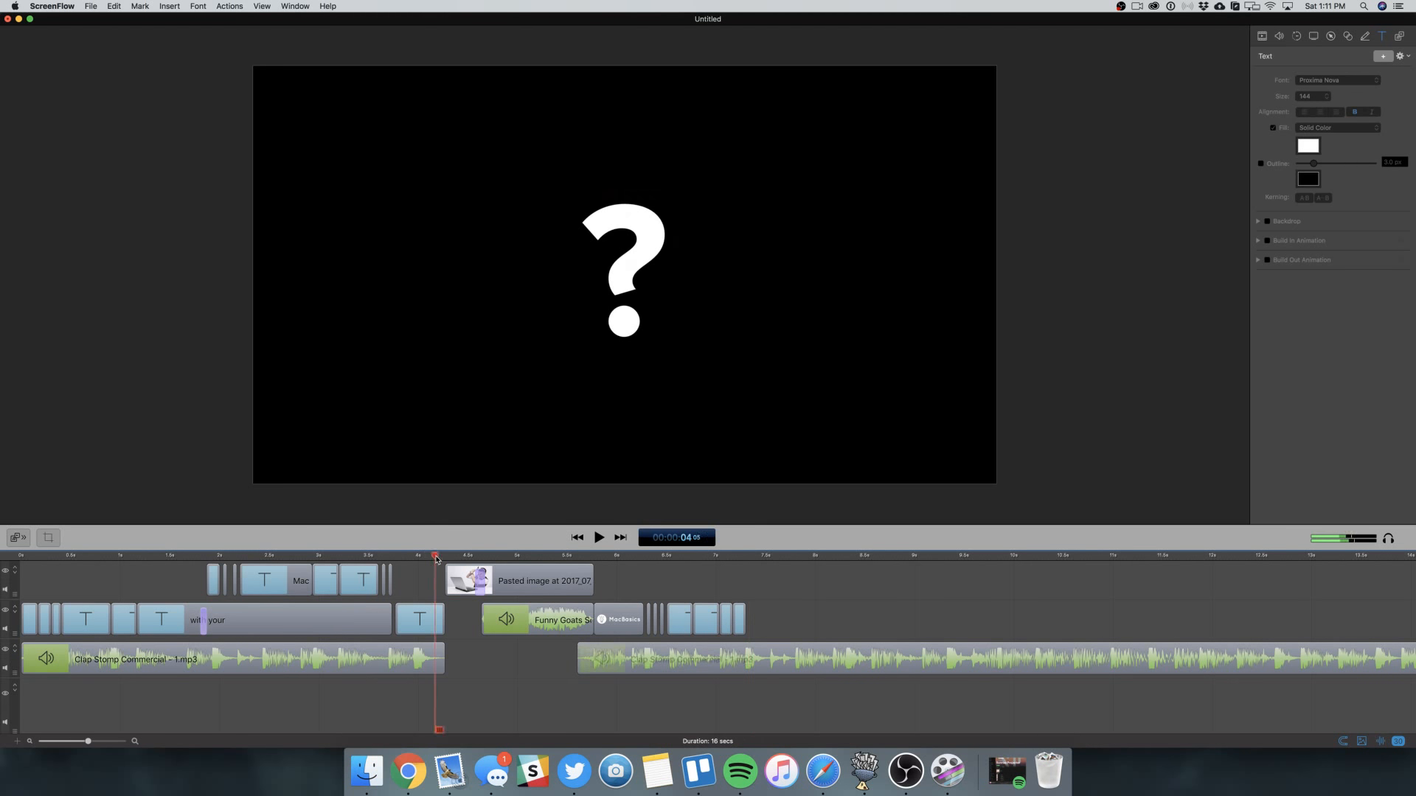
key(space)
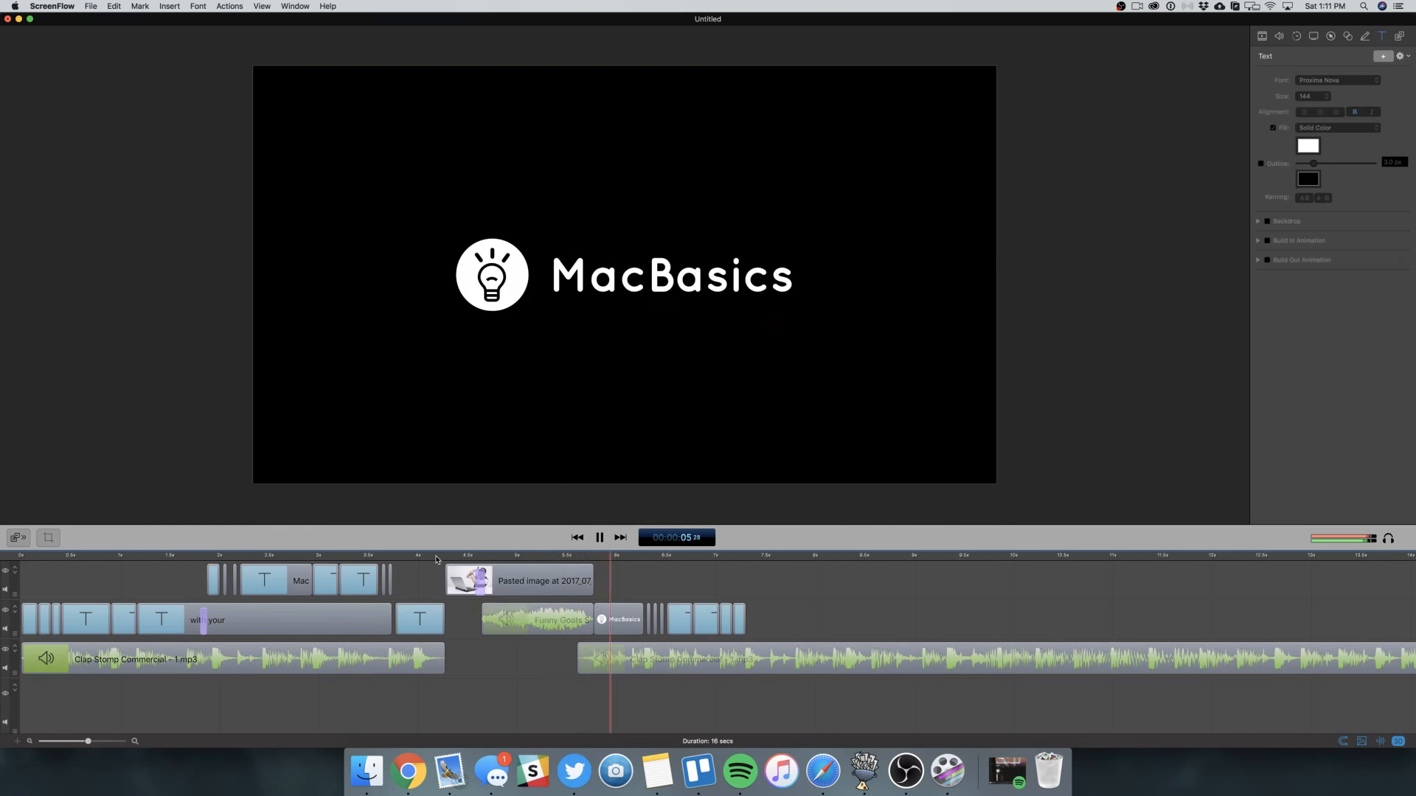
key(space)
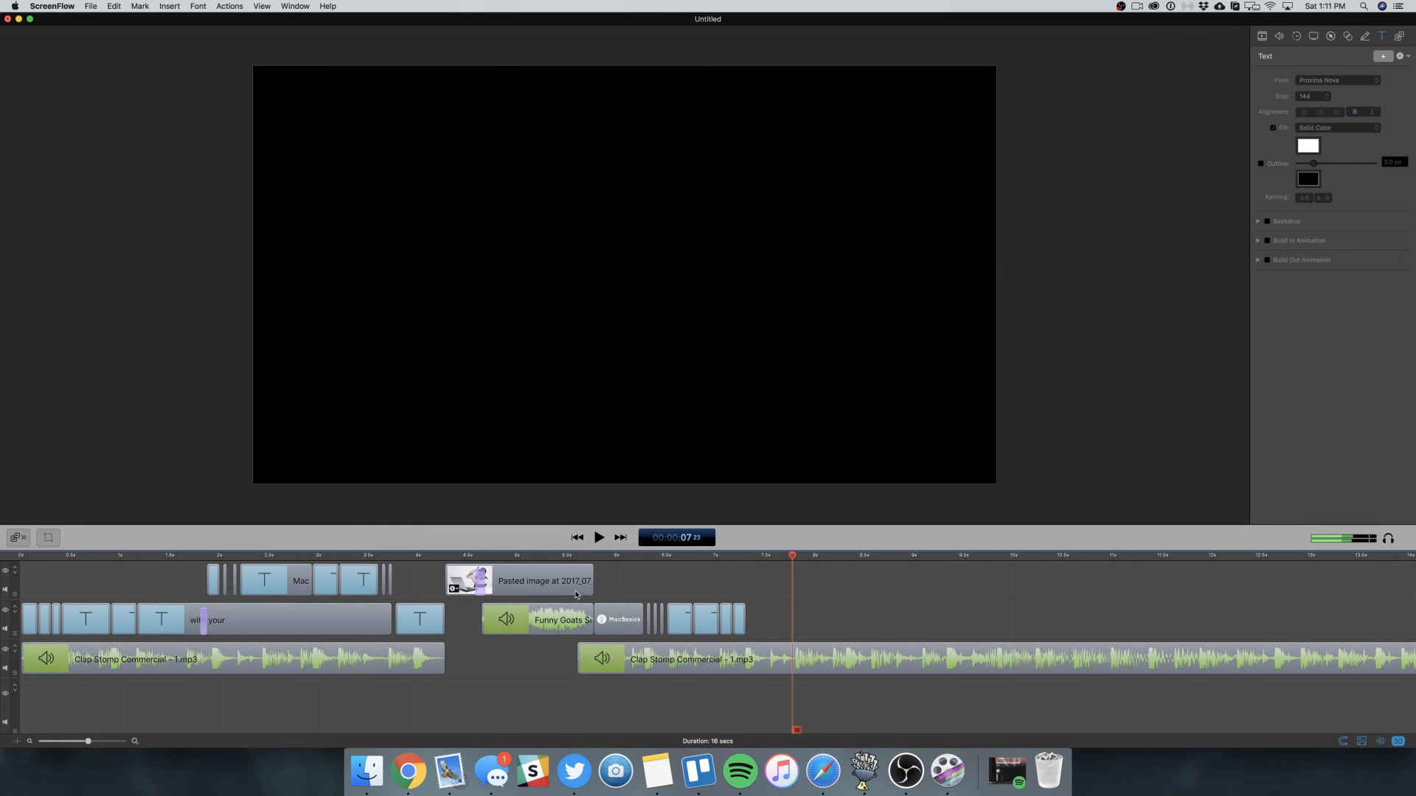
- Lengthen the "to" title to end at about 7.3 s and fit the "to help" title directly after it at the same length
key(super+equal)
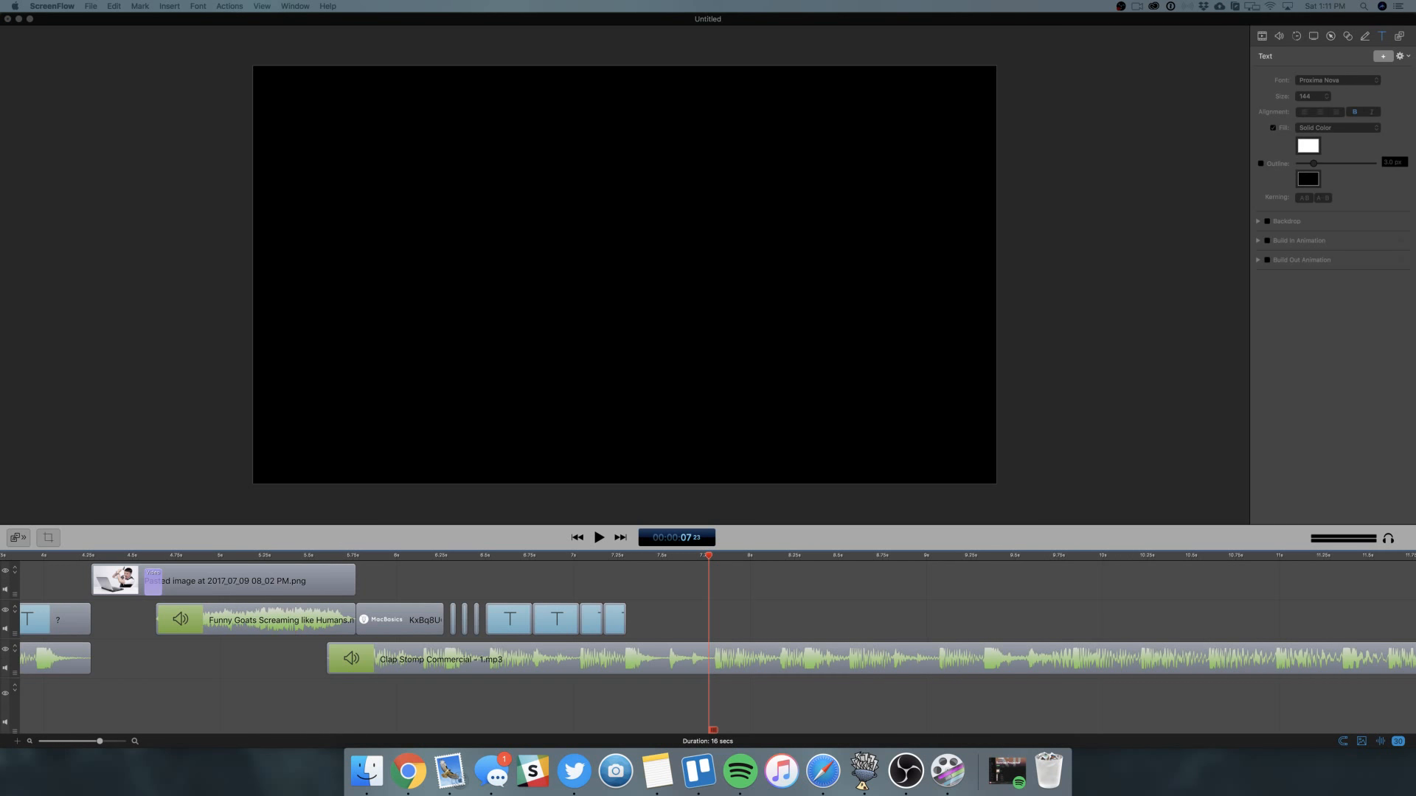
click(586, 582)
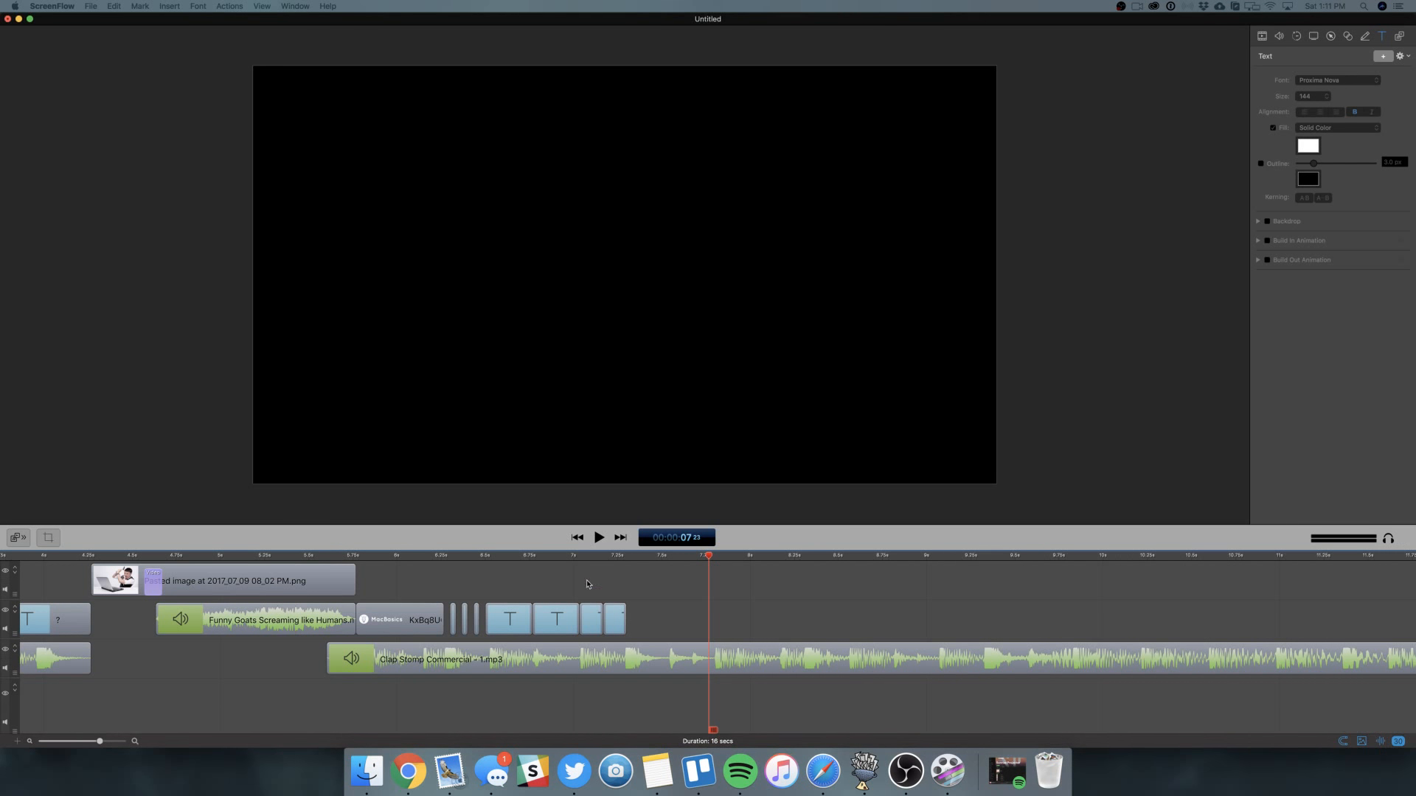
click(616, 619)
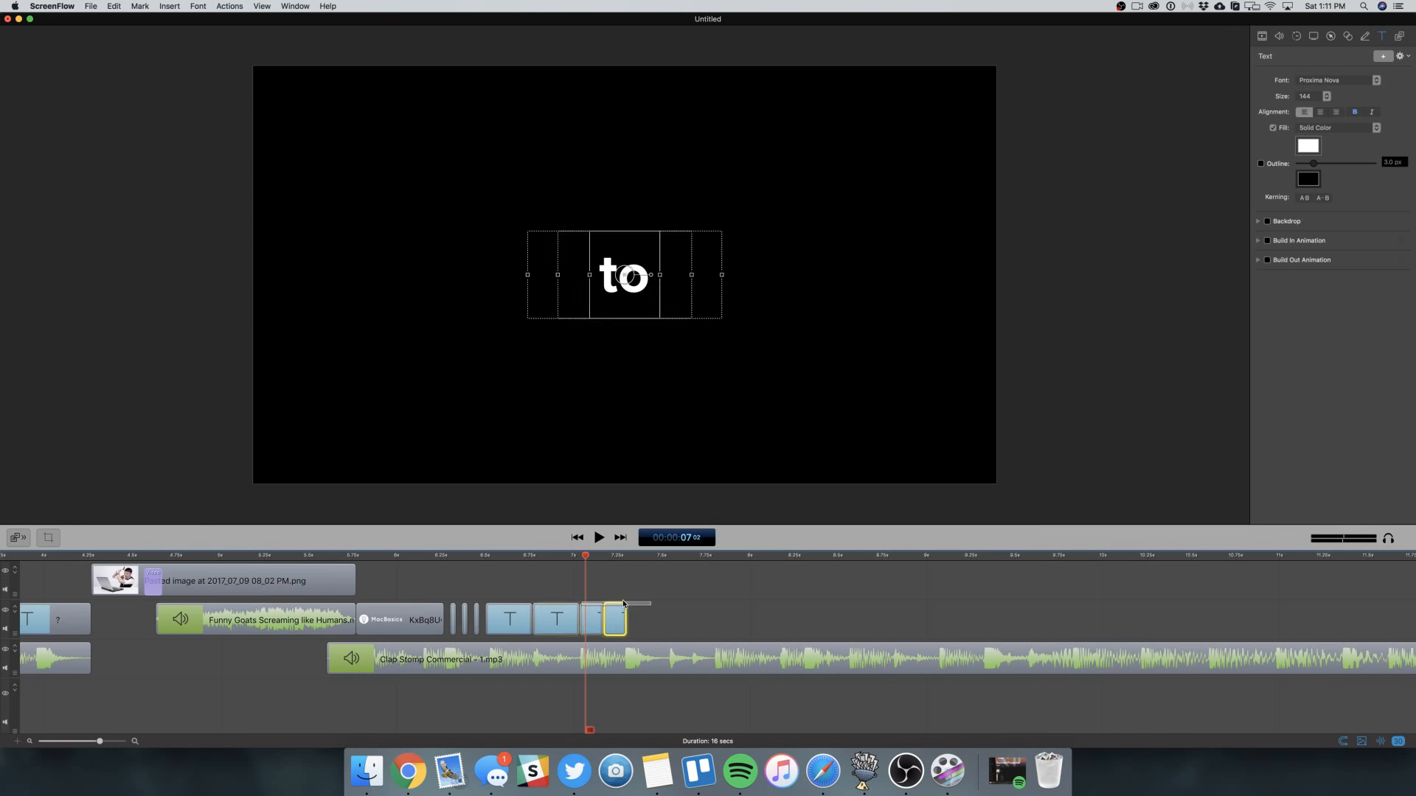
key(super+equal)
drag(746, 629, 875, 630)
drag(738, 620, 780, 621)
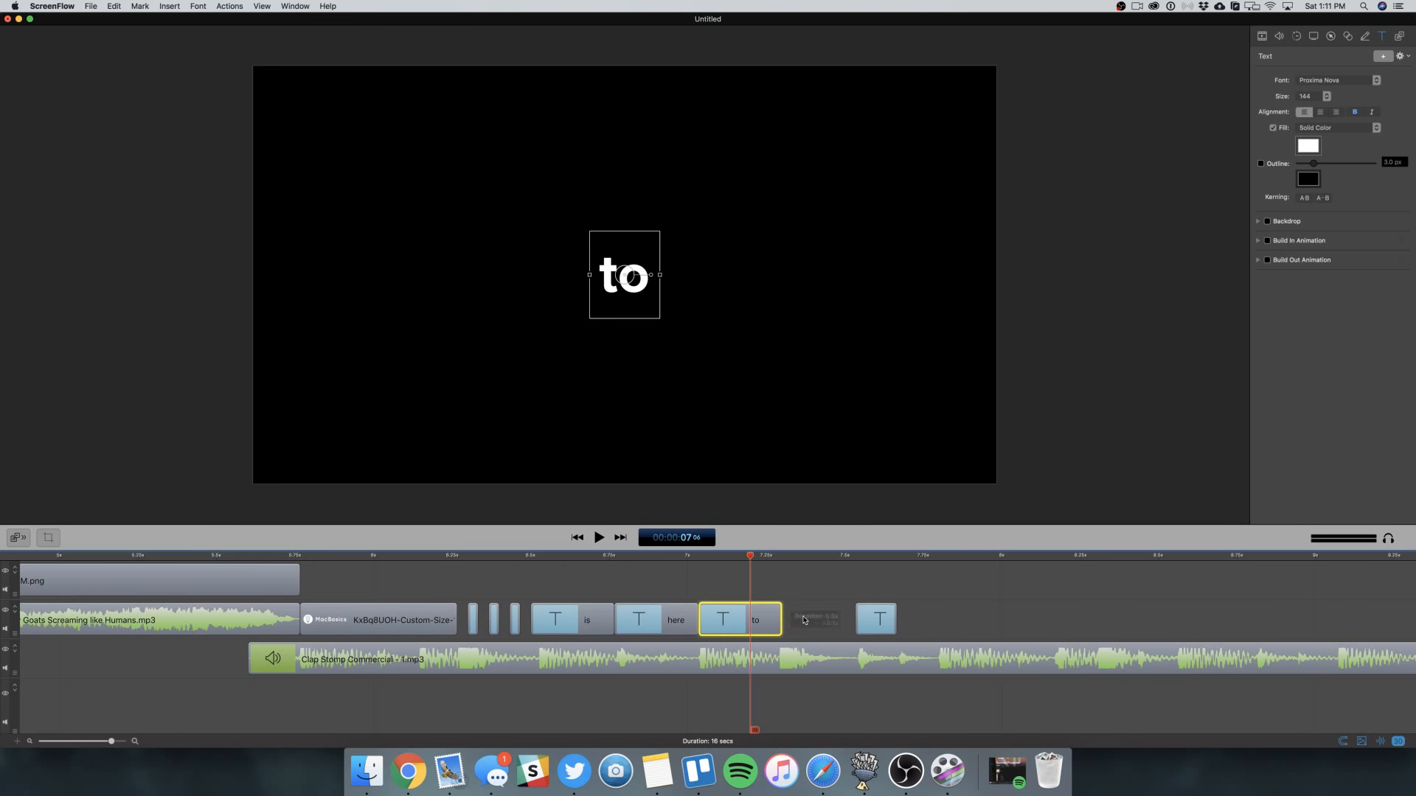
mouse_move(878, 623)
mouse_down()
mouse_move(807, 622)
mouse_move(865, 622)
mouse_up()
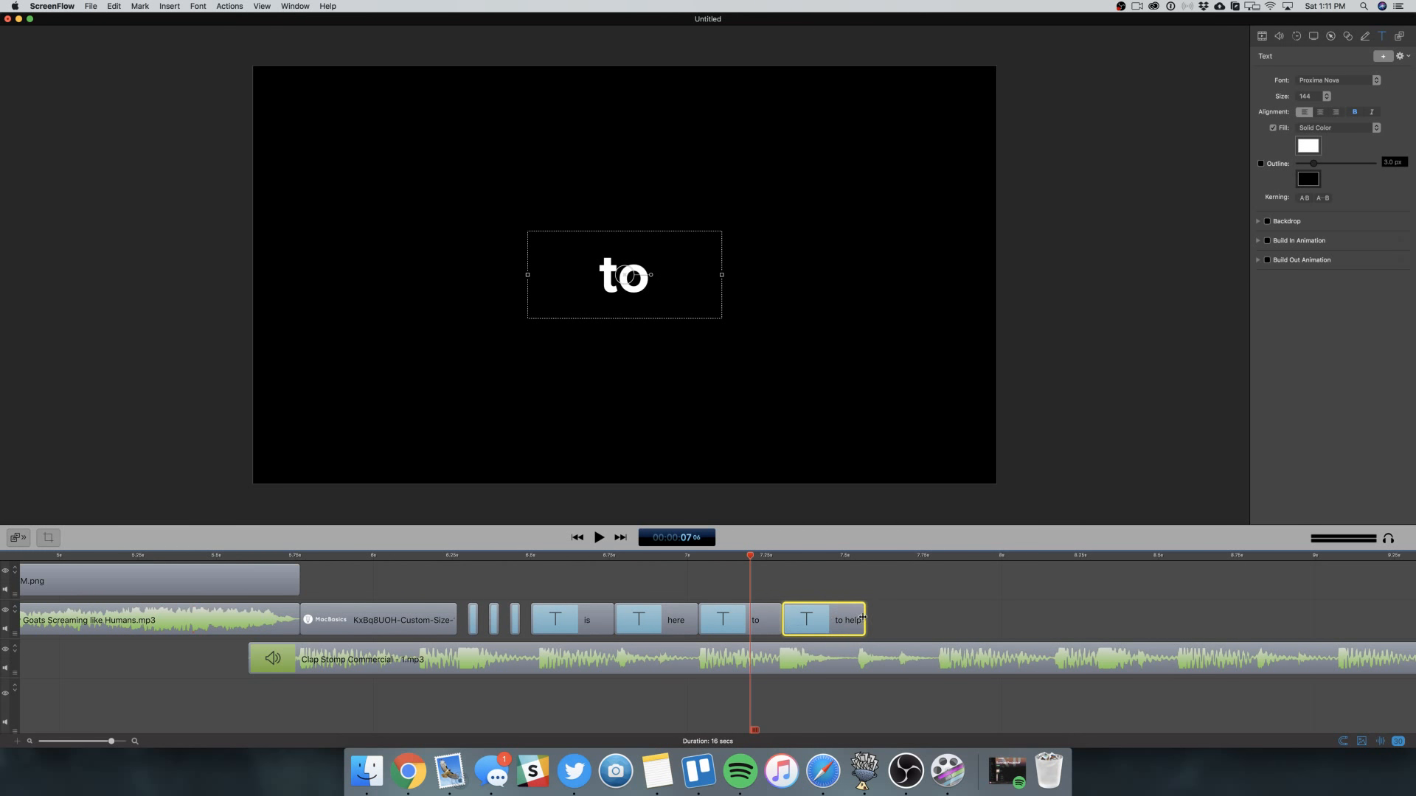
- Paste a copy of the "to help" title on the track above the "to" title, starting at 07;01
click(739, 559)
click(750, 621)
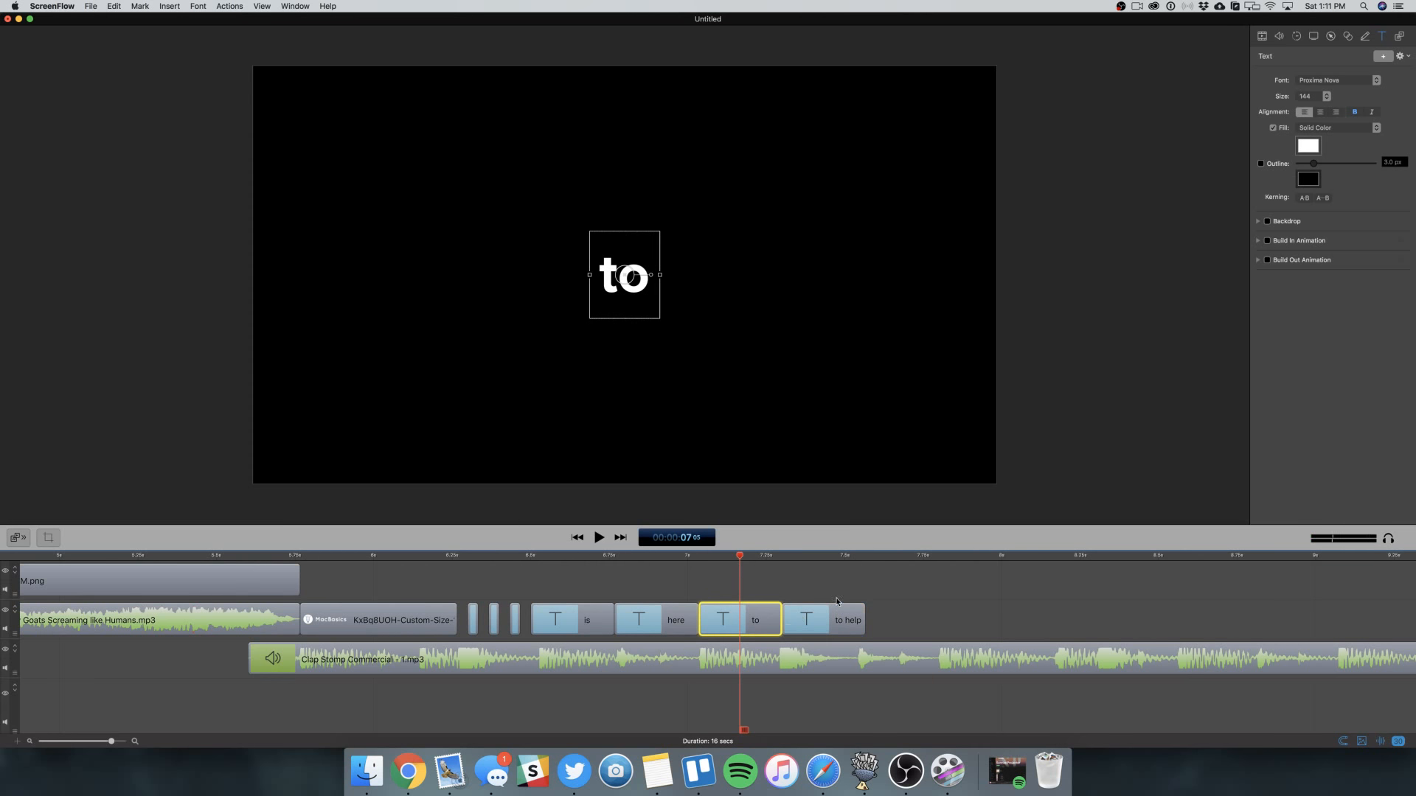
click(806, 621)
mouse_move(806, 621)
mouse_down()
mouse_move(807, 600)
mouse_move(808, 618)
mouse_up()
key(super+c)
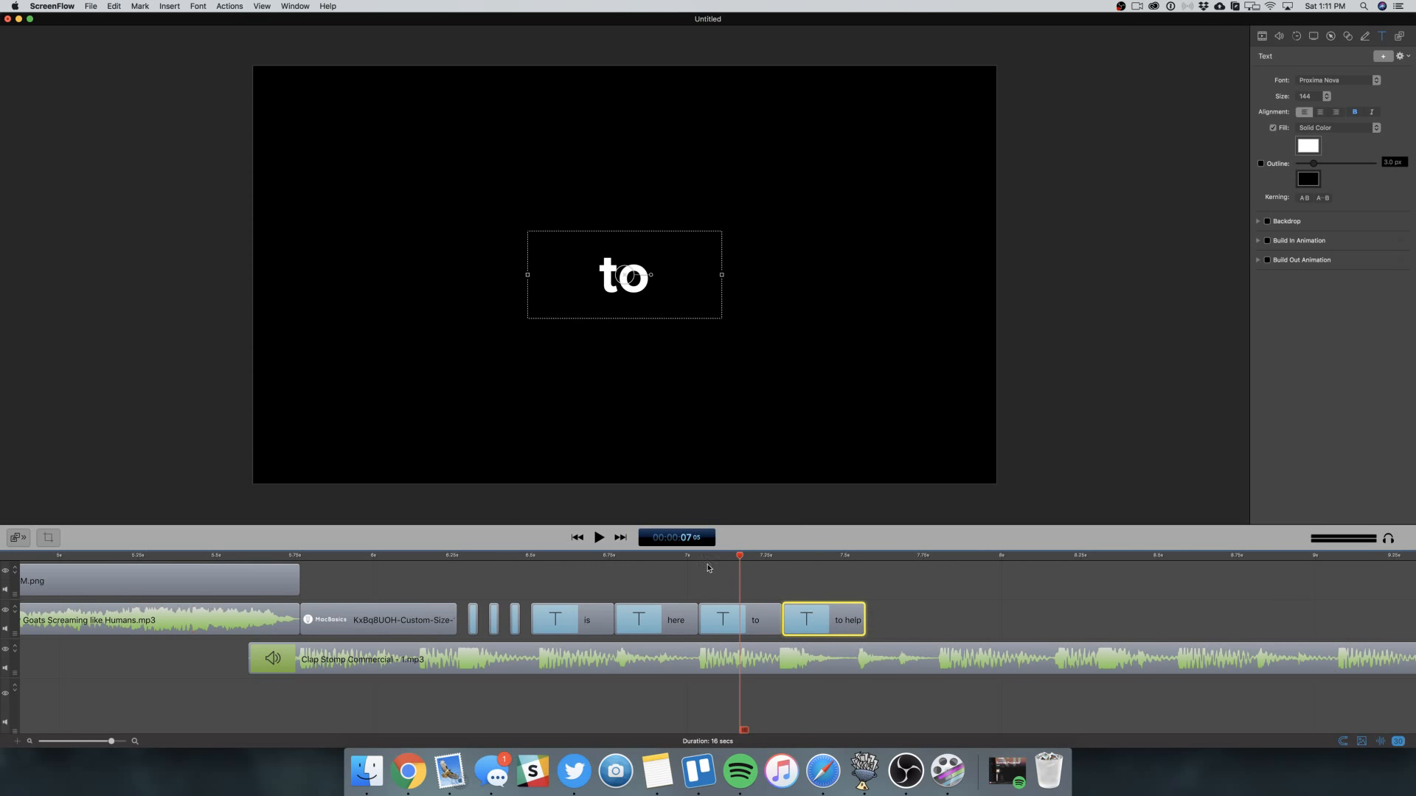
click(699, 558)
key(super+v)
click(737, 622)
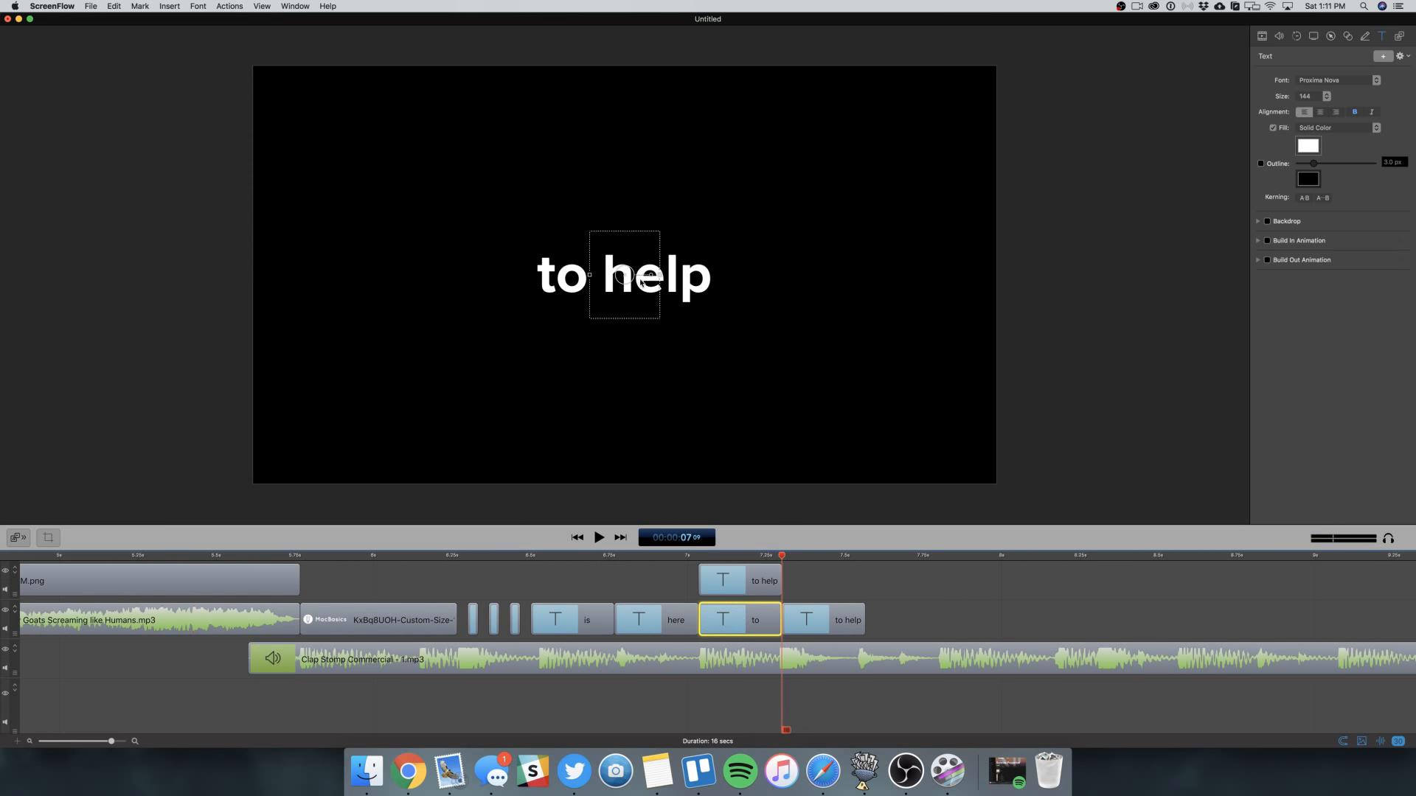
- Align the "to" title with the word "to" in the overlapping "to help" copy on the canvas and delete that copy
click(740, 558)
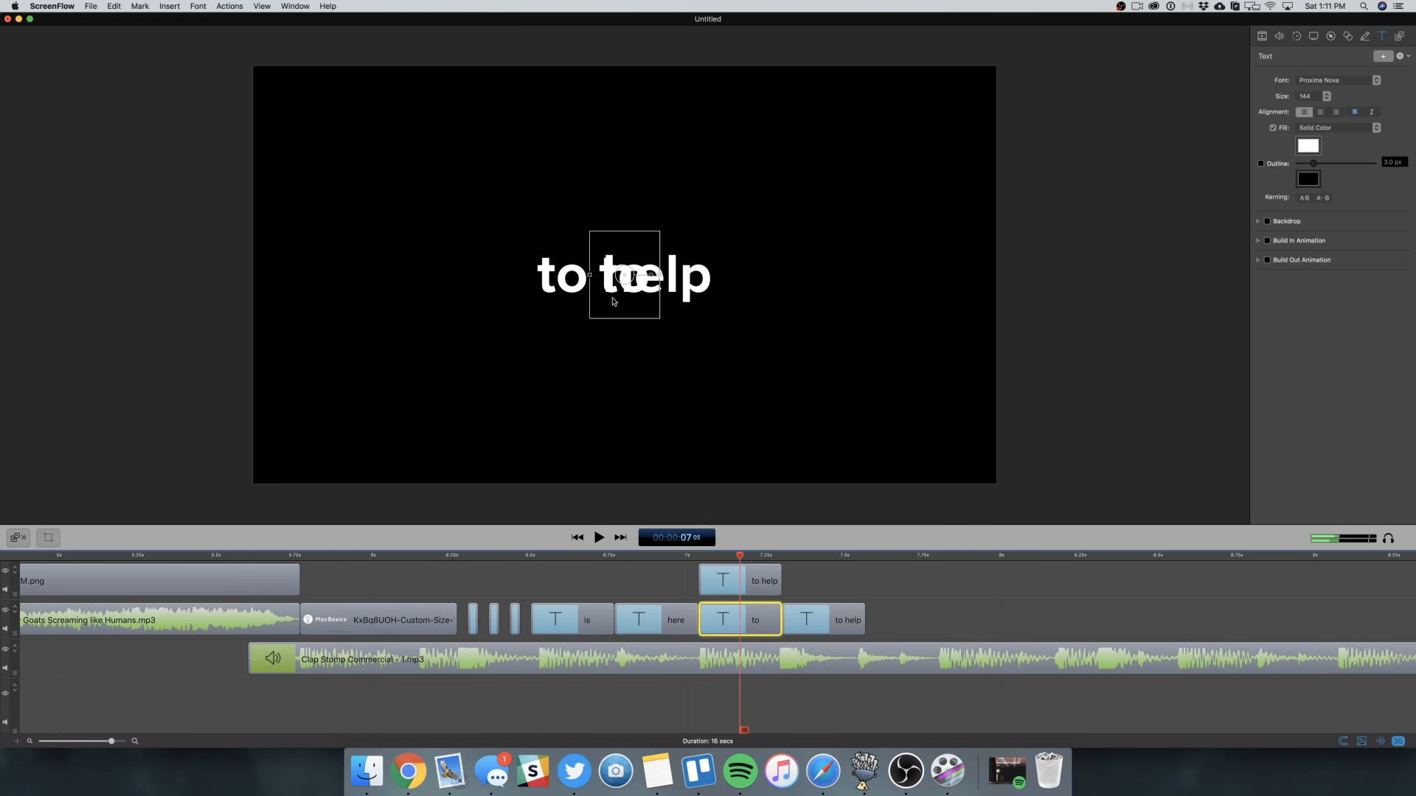
drag(616, 299, 556, 289)
click(750, 583)
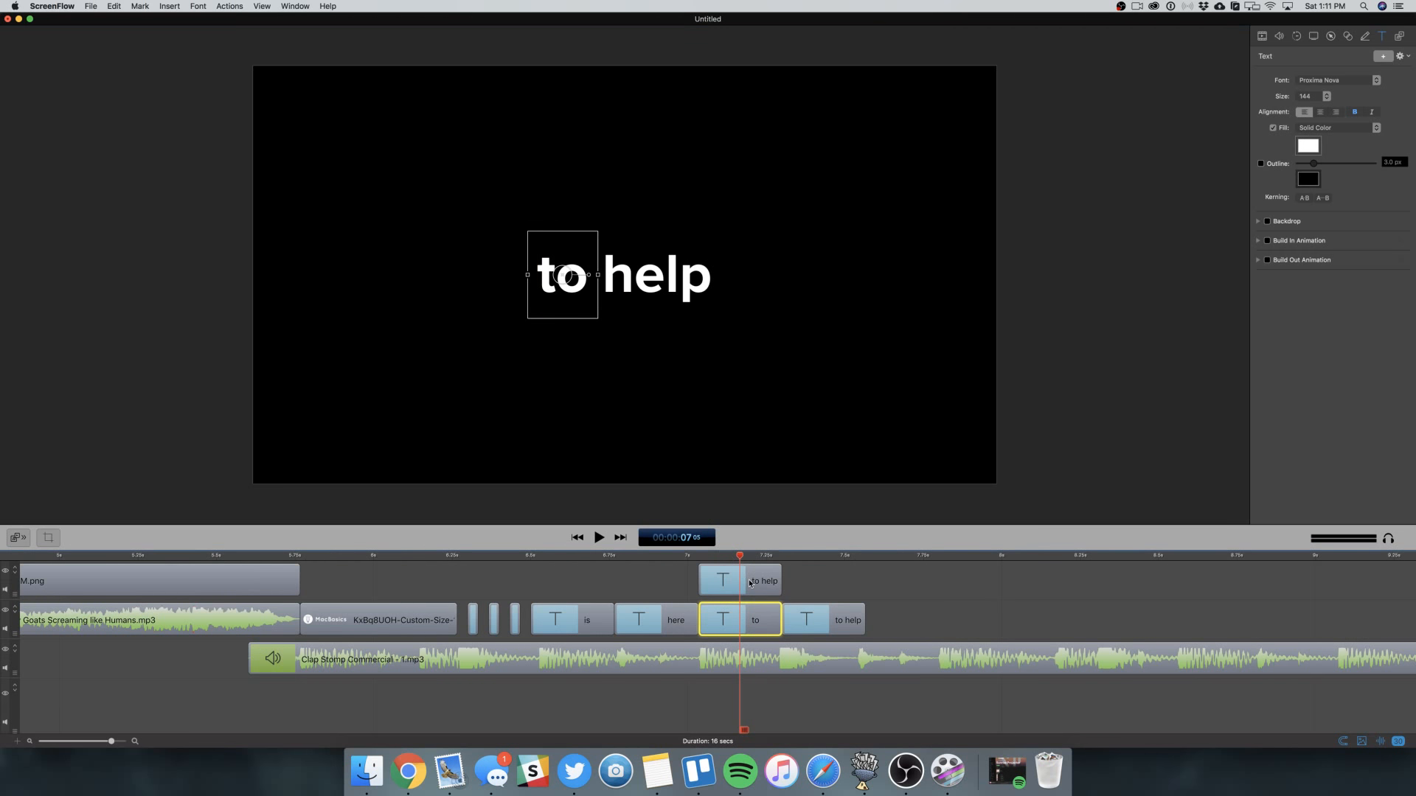
key(BackSpace)
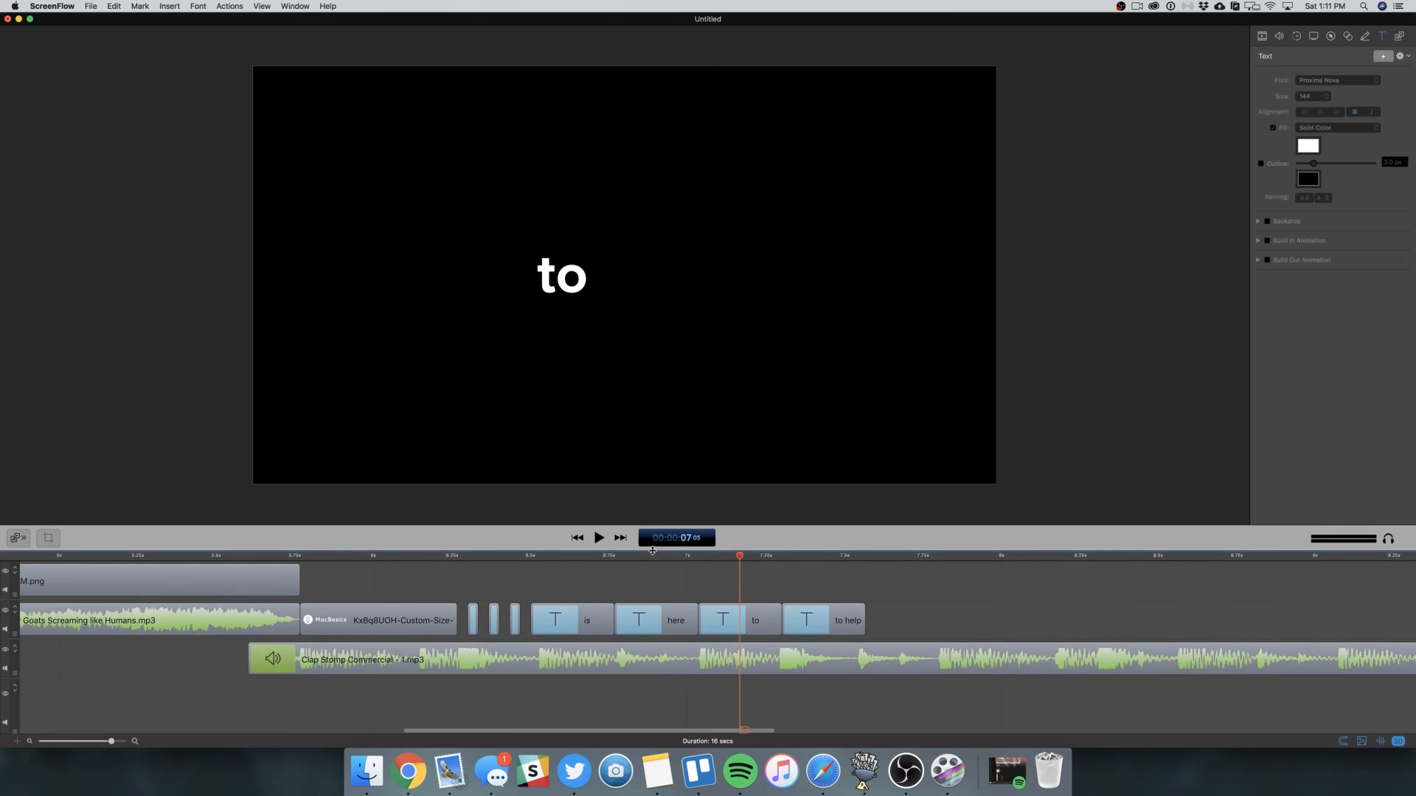
click(625, 560)
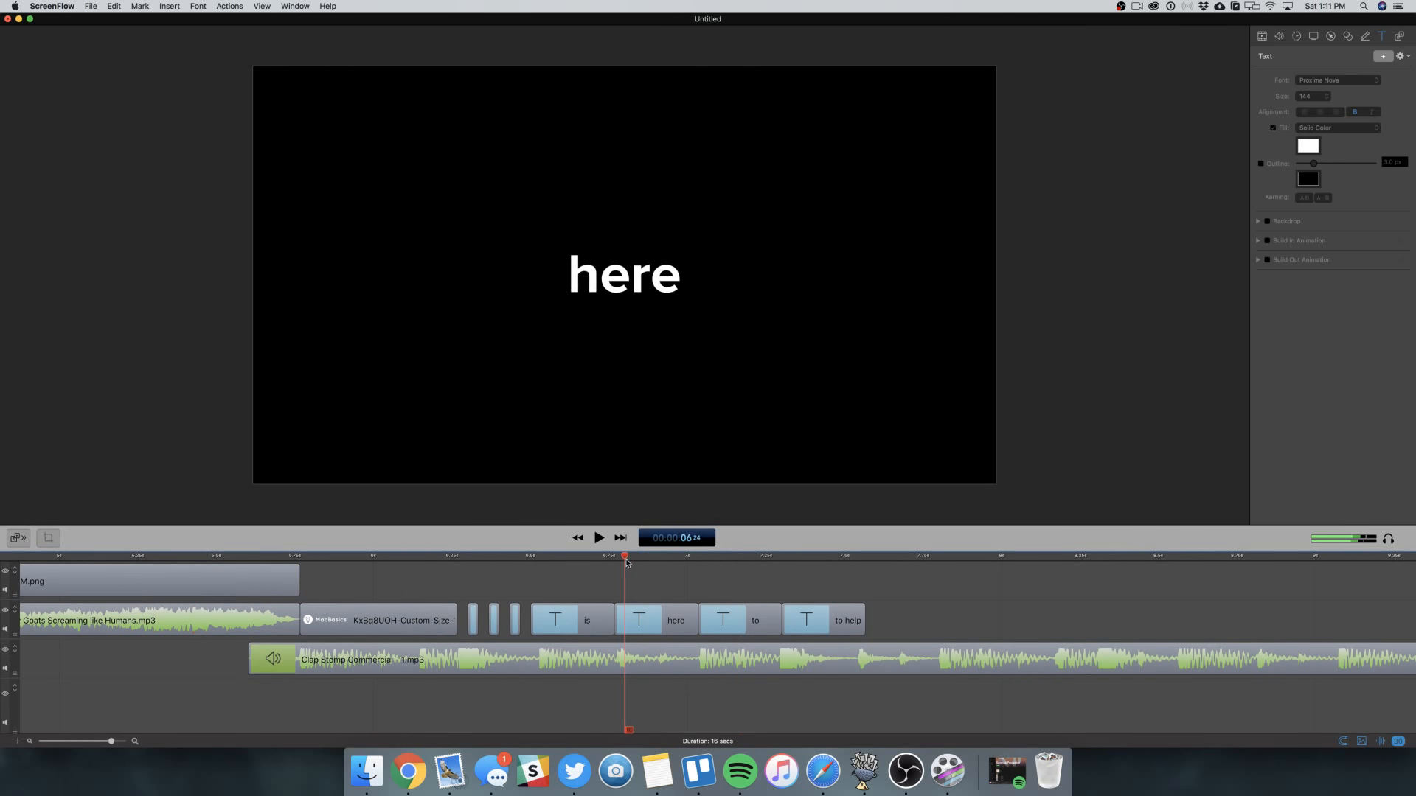
click(699, 562)
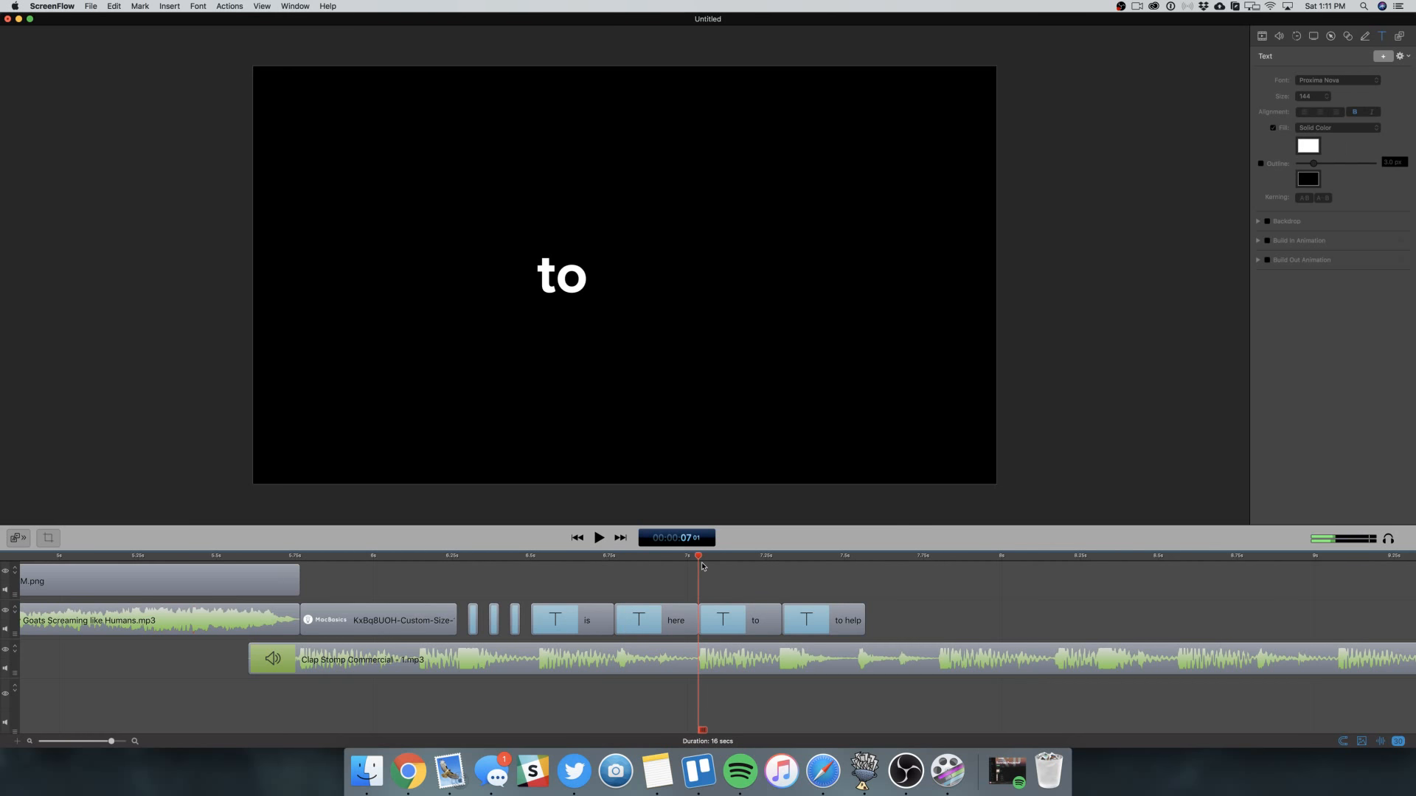
- Check the "is", "to" and "to help" titles on the timeline, and play the sequence from the goat image past "to help"
click(577, 561)
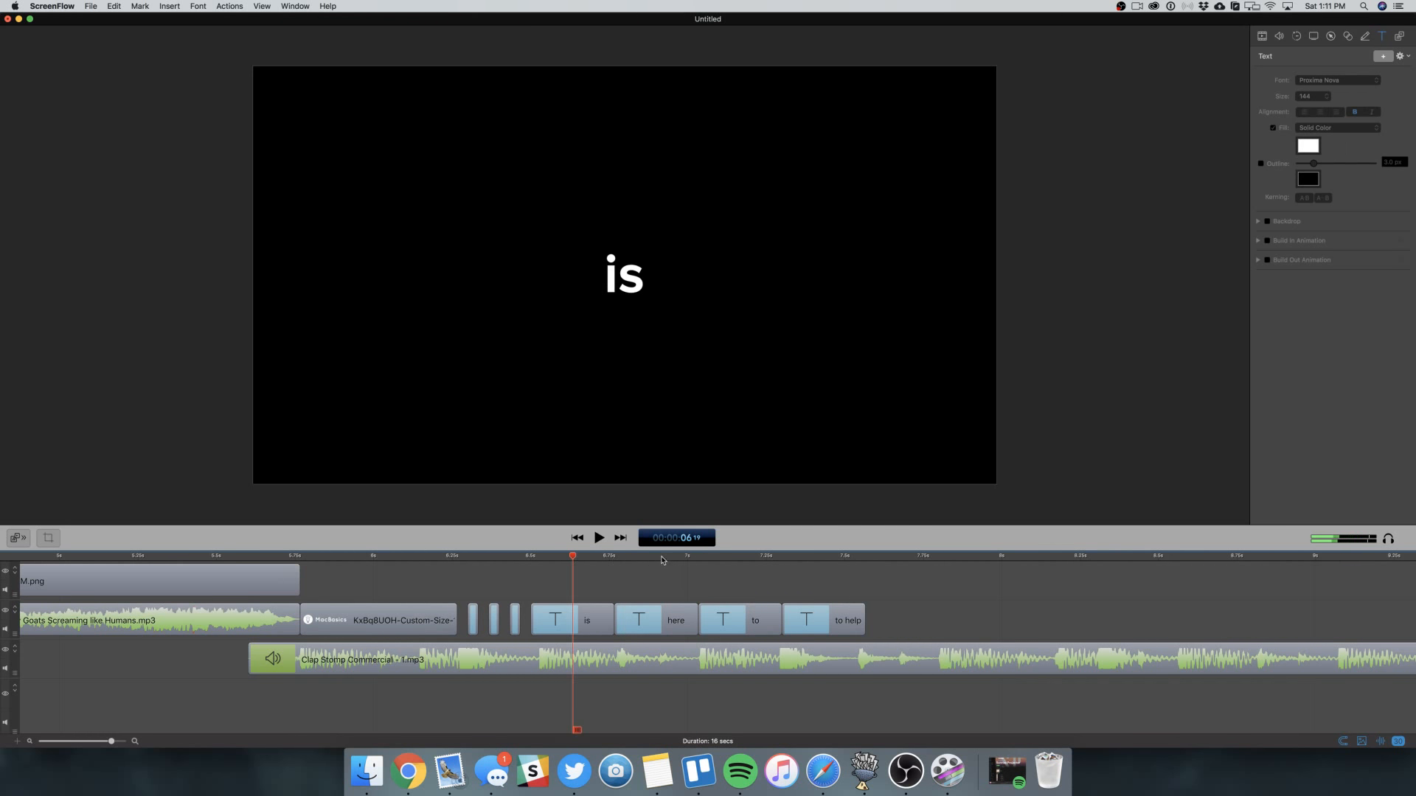
click(742, 559)
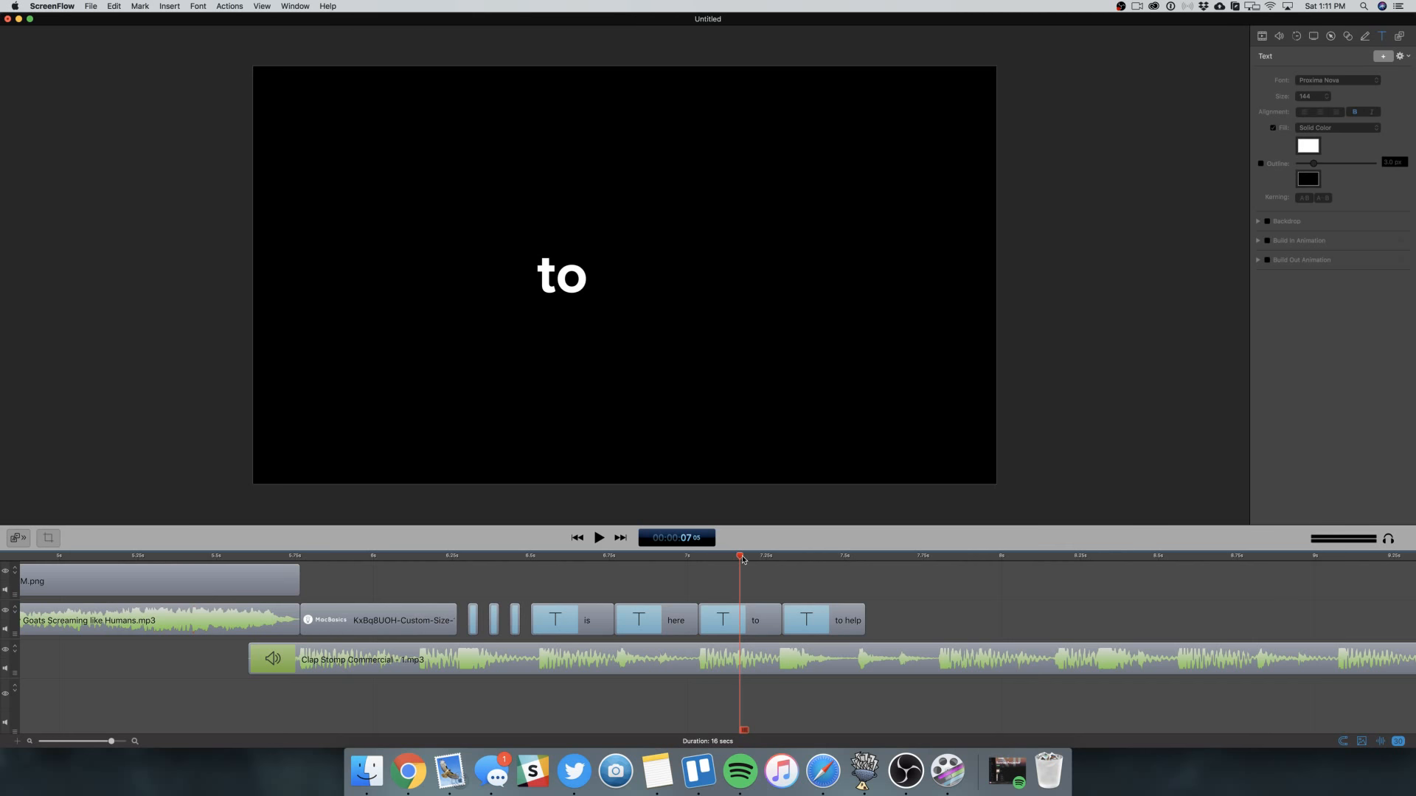
click(827, 560)
key(super+minus)
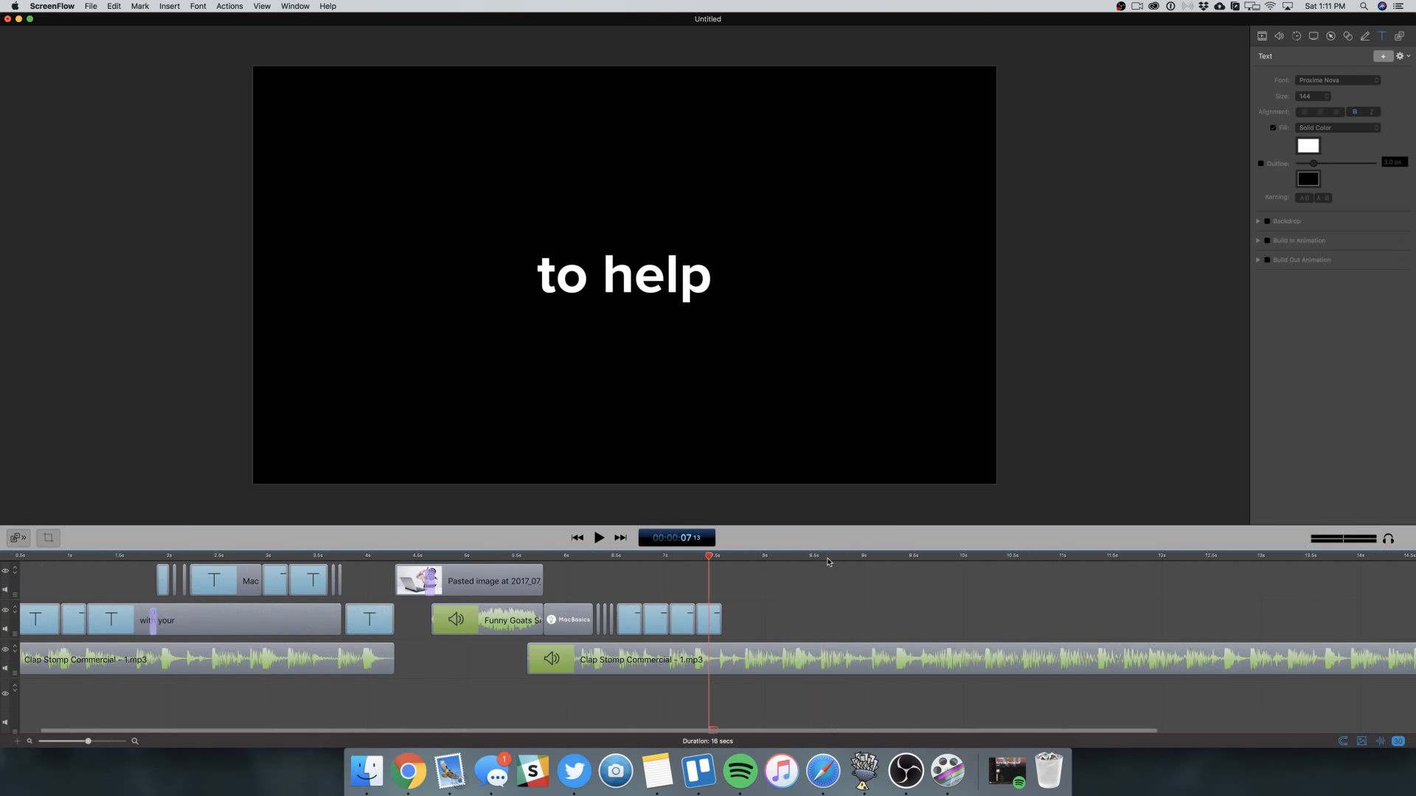
click(405, 559)
key(space)
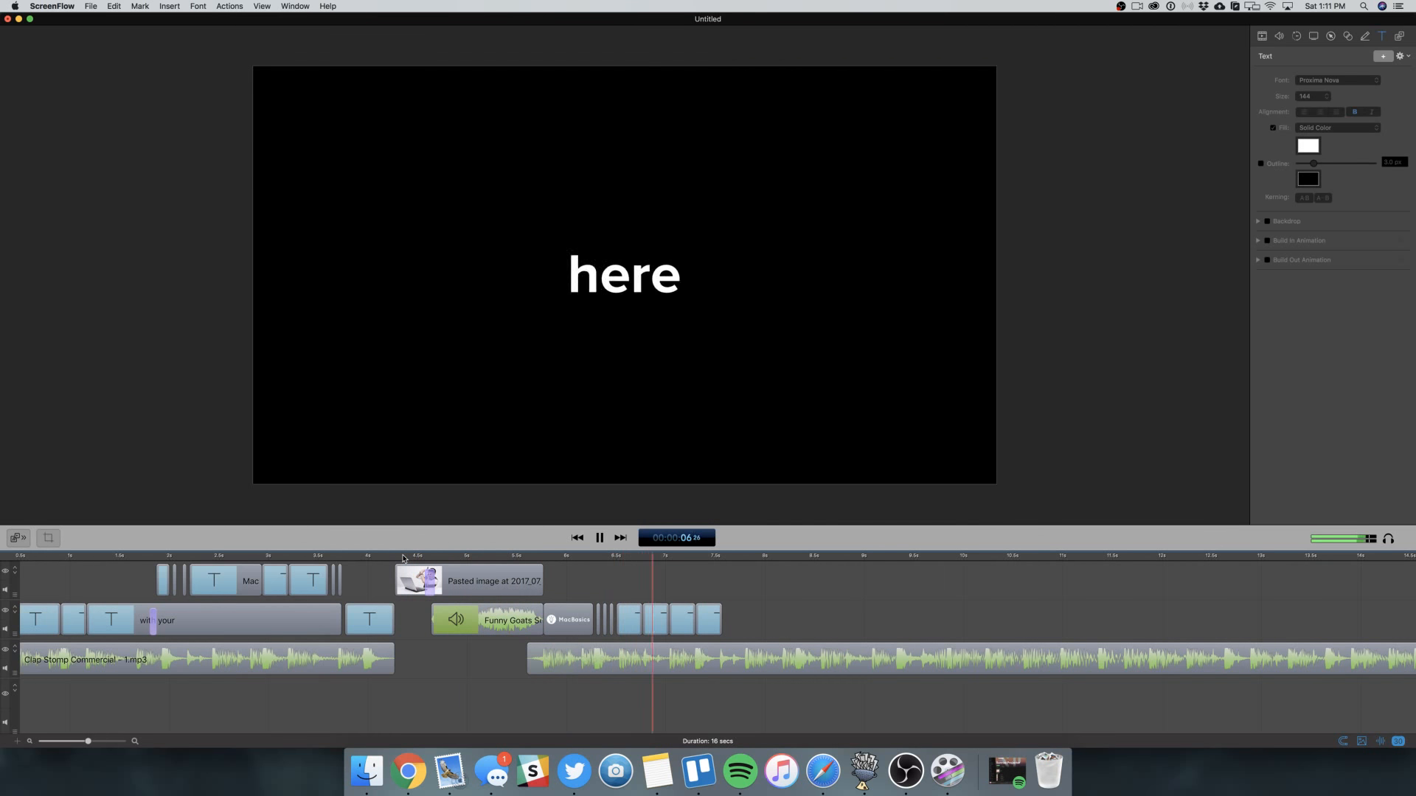
key(space)
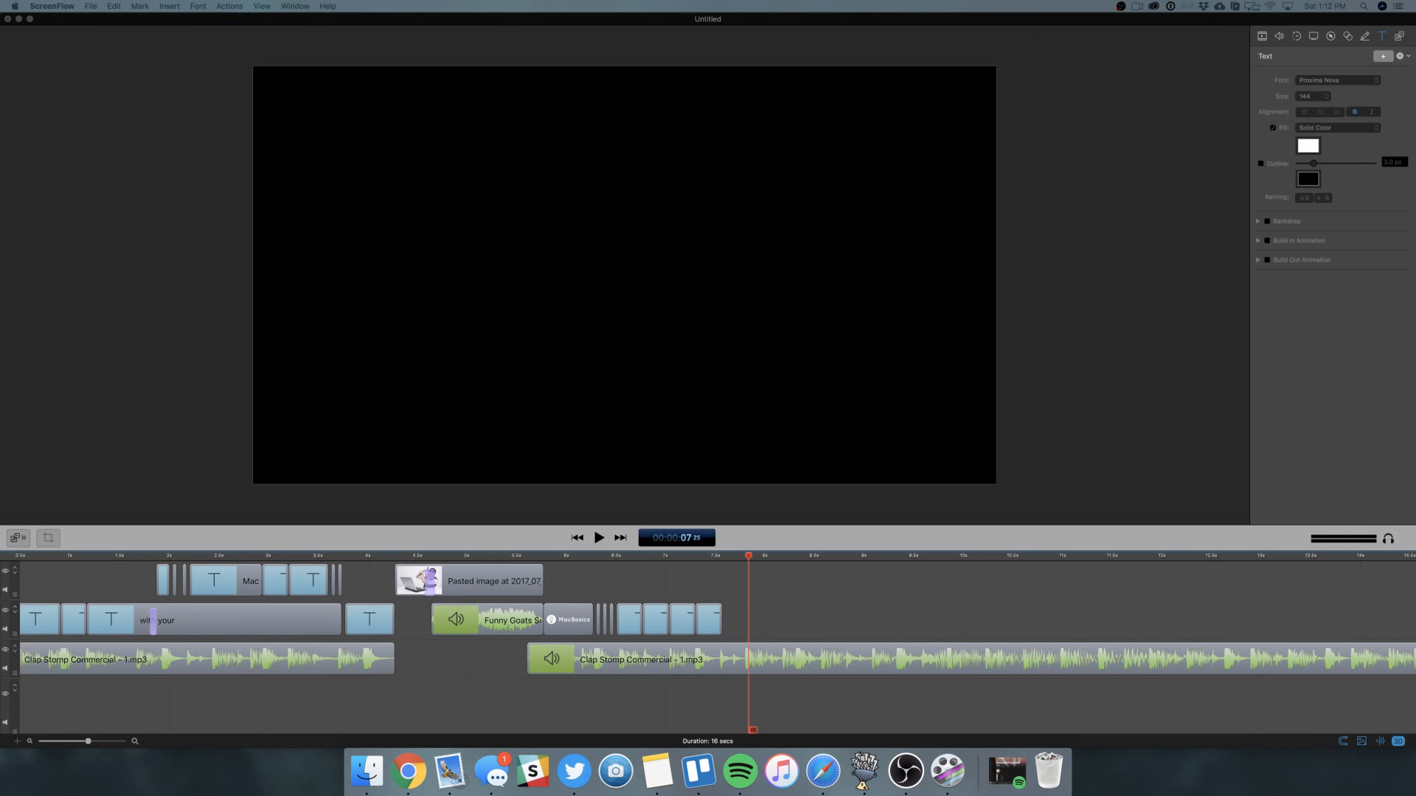
- Switch to the mb_promo project and compare its "is" title with the frame at 08;11 where the count starts
click(1016, 606)
key(ctrl+Right)
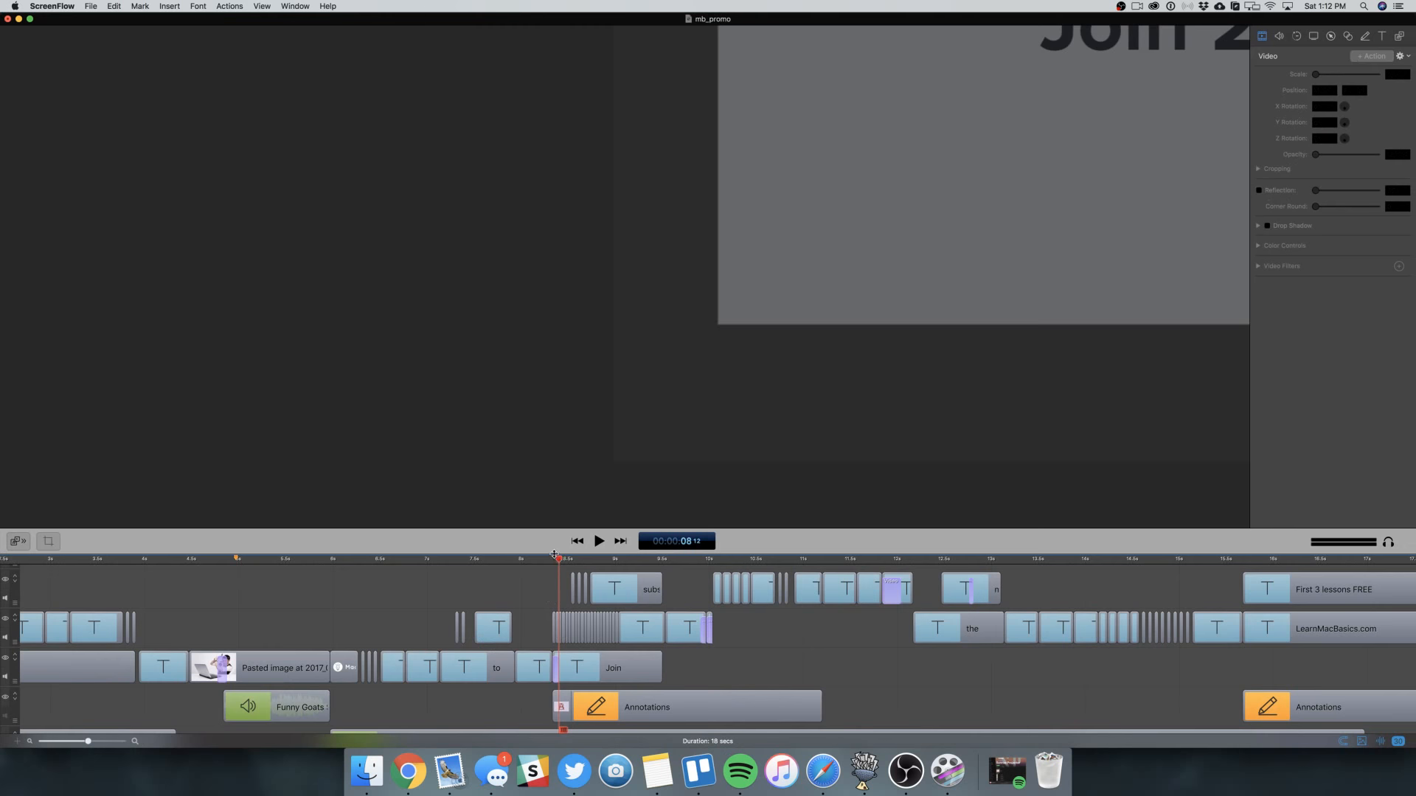
mouse_move(558, 560)
mouse_down()
mouse_move(537, 567)
mouse_move(556, 564)
mouse_up()
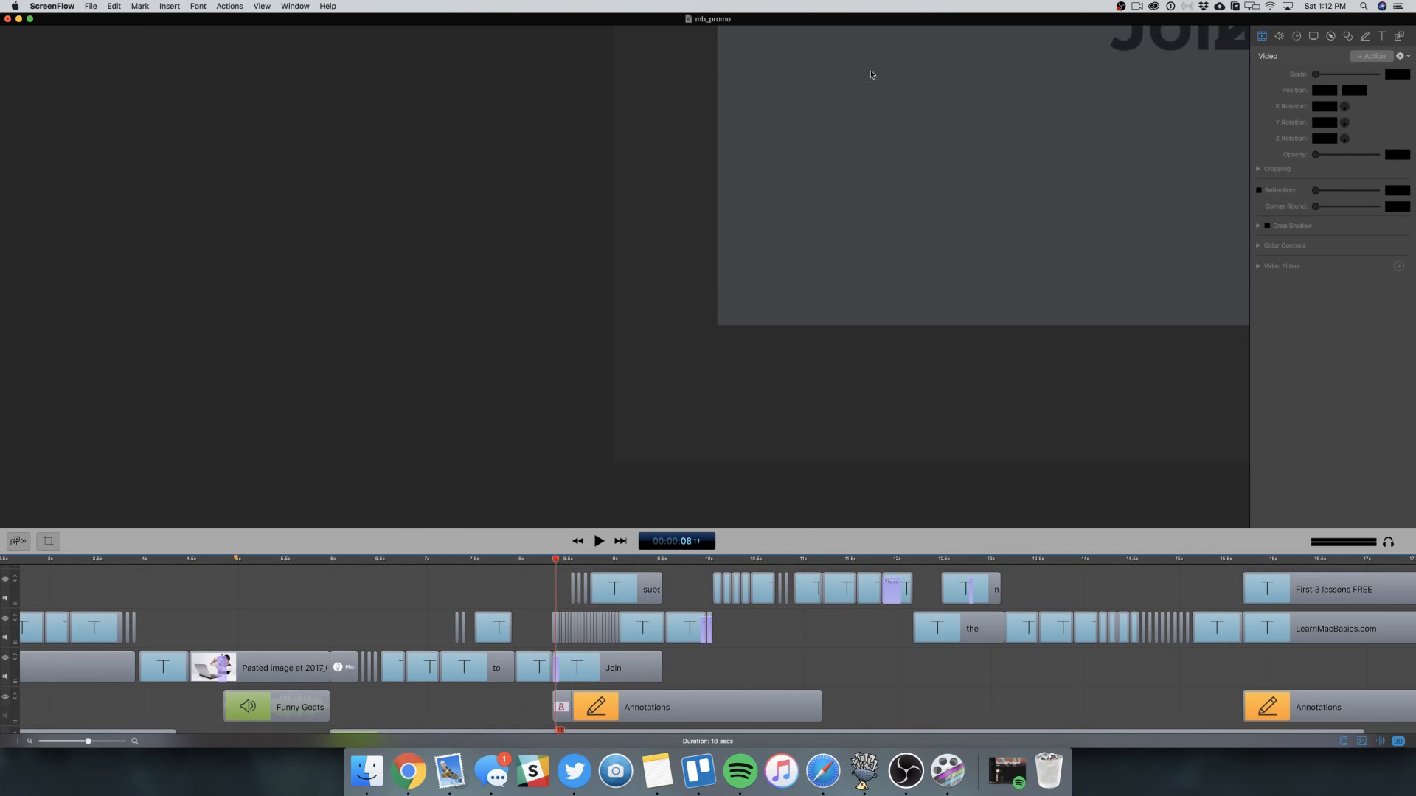
click(393, 560)
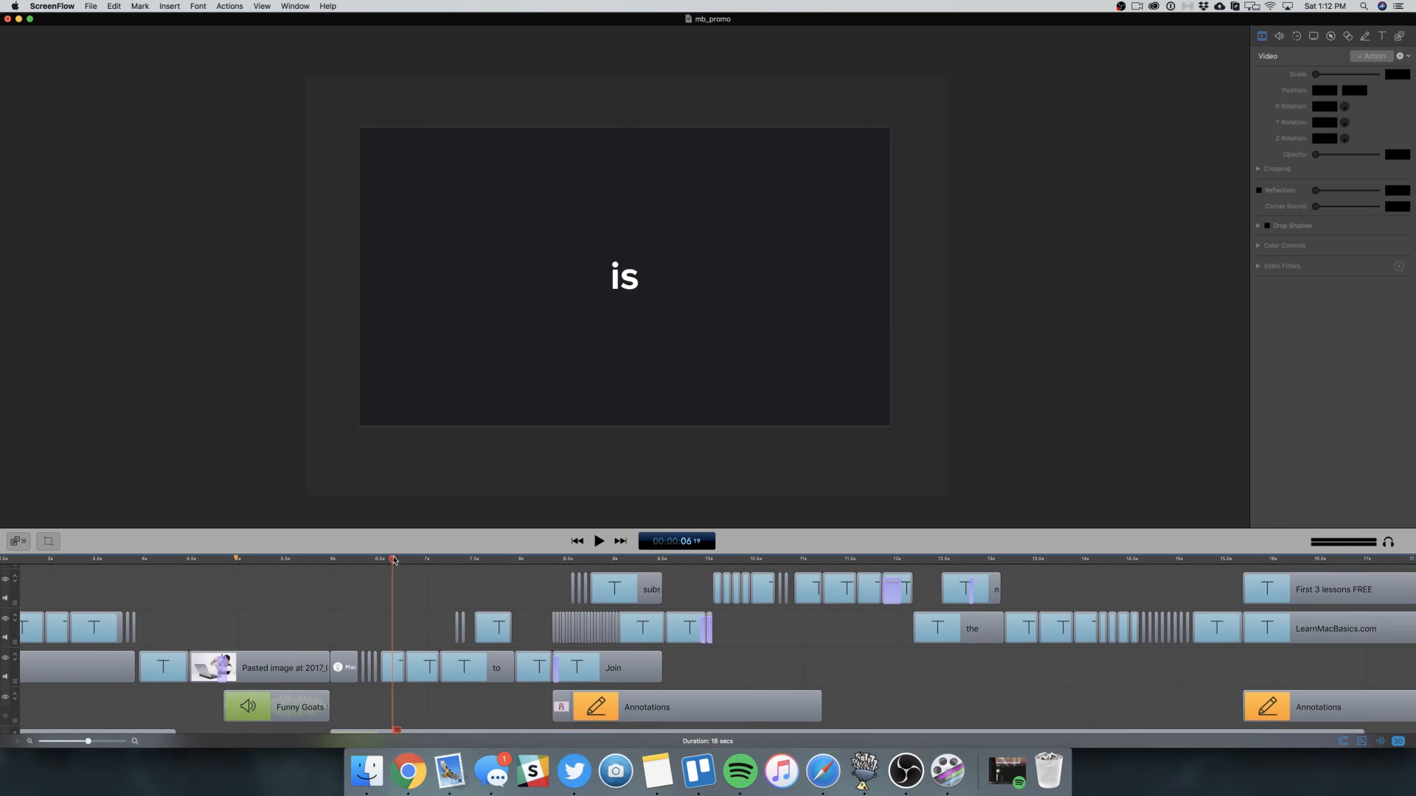
click(555, 561)
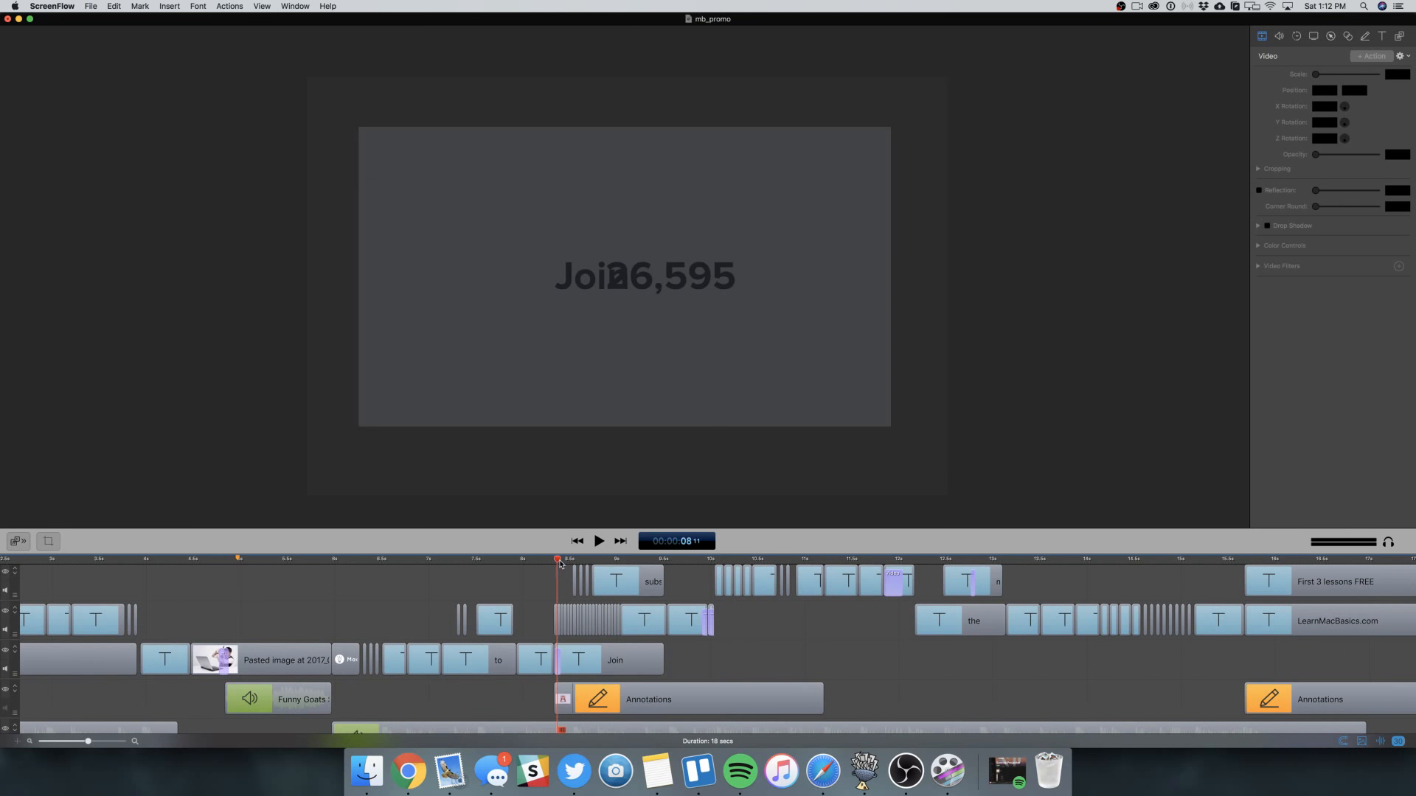
mouse_move(555, 564)
mouse_down()
mouse_move(575, 565)
mouse_move(557, 566)
mouse_up()
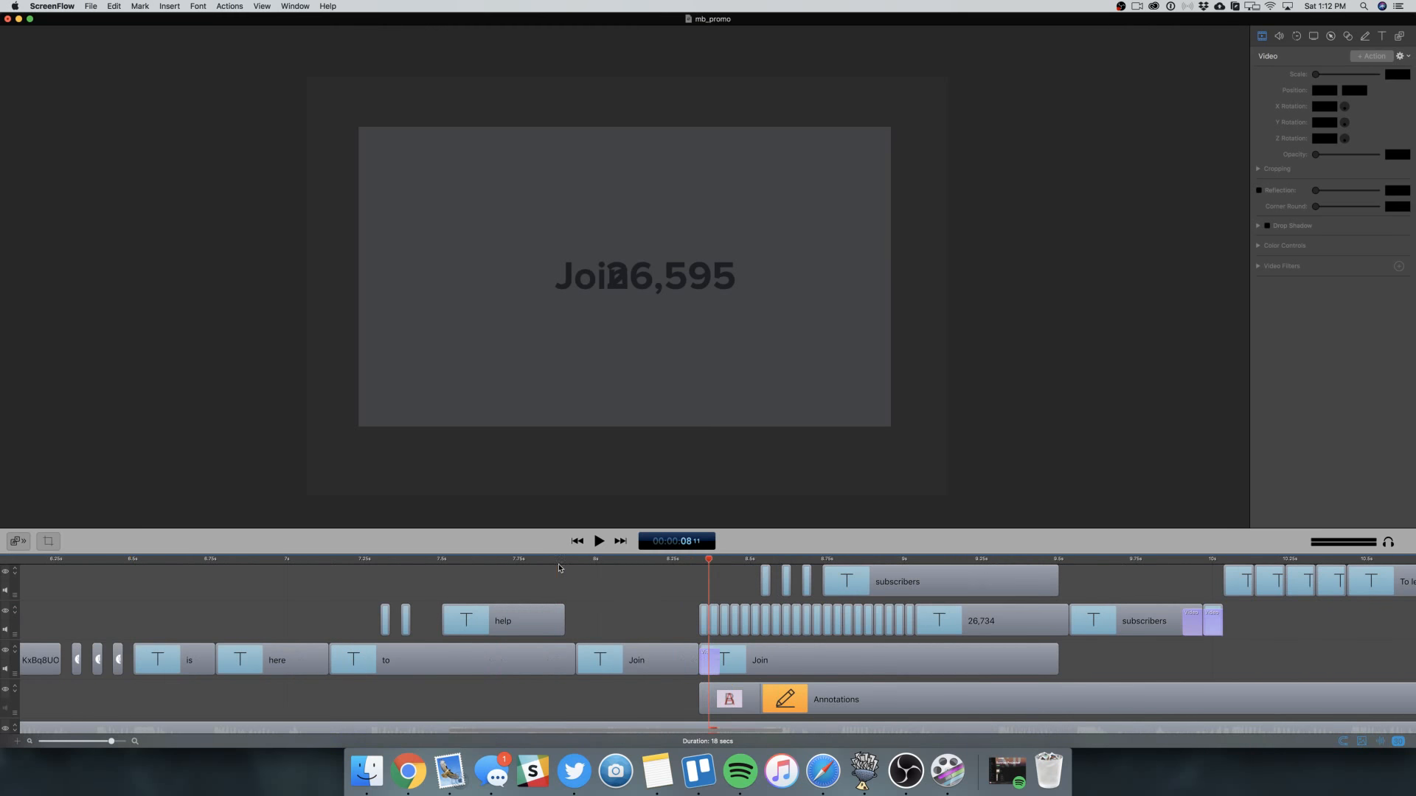
- Examine up close how the second "Join" title, the counting number titles and the background change start at 08;10 and 08;11
key(super+equal)
click(700, 563)
scroll(713, 602, right, 3)
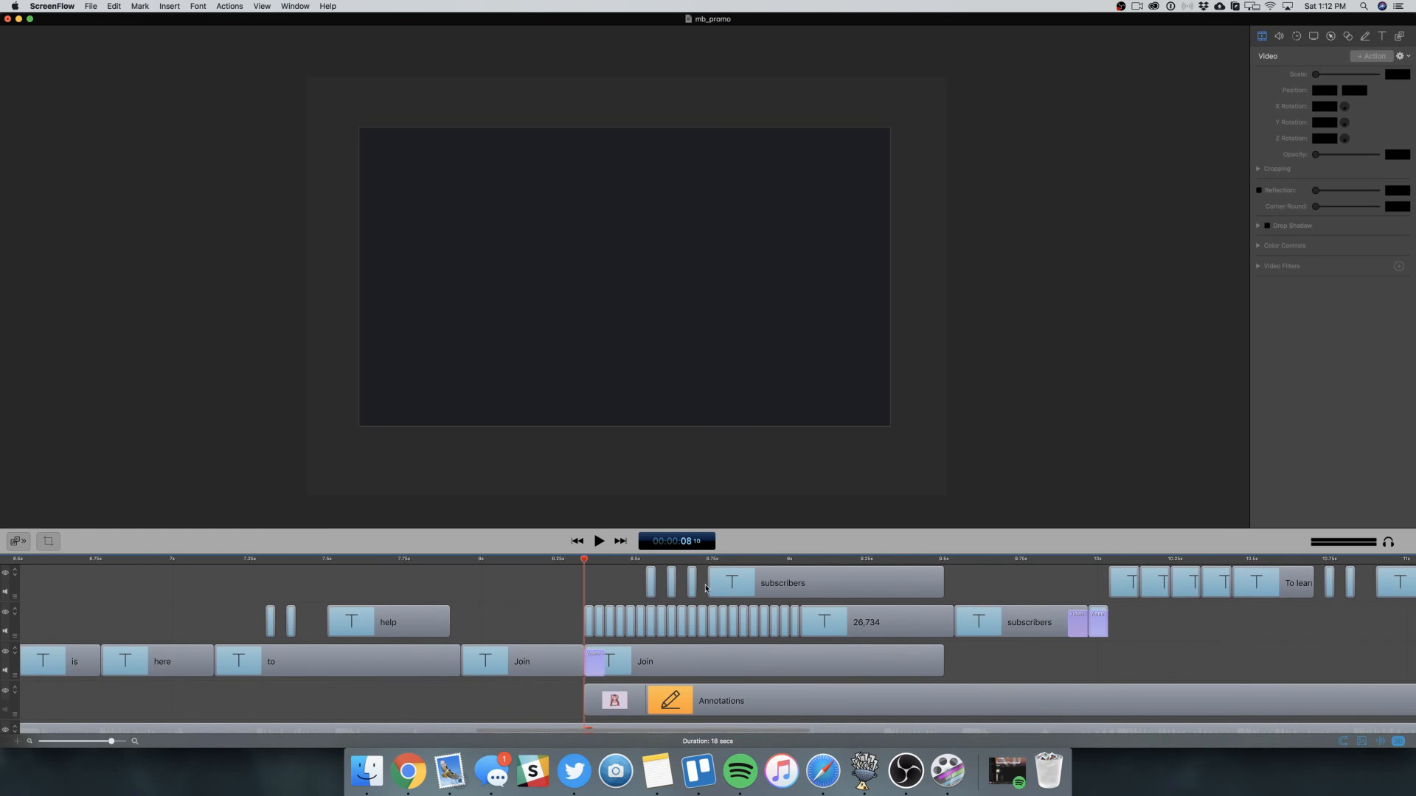
click(588, 615)
click(584, 572)
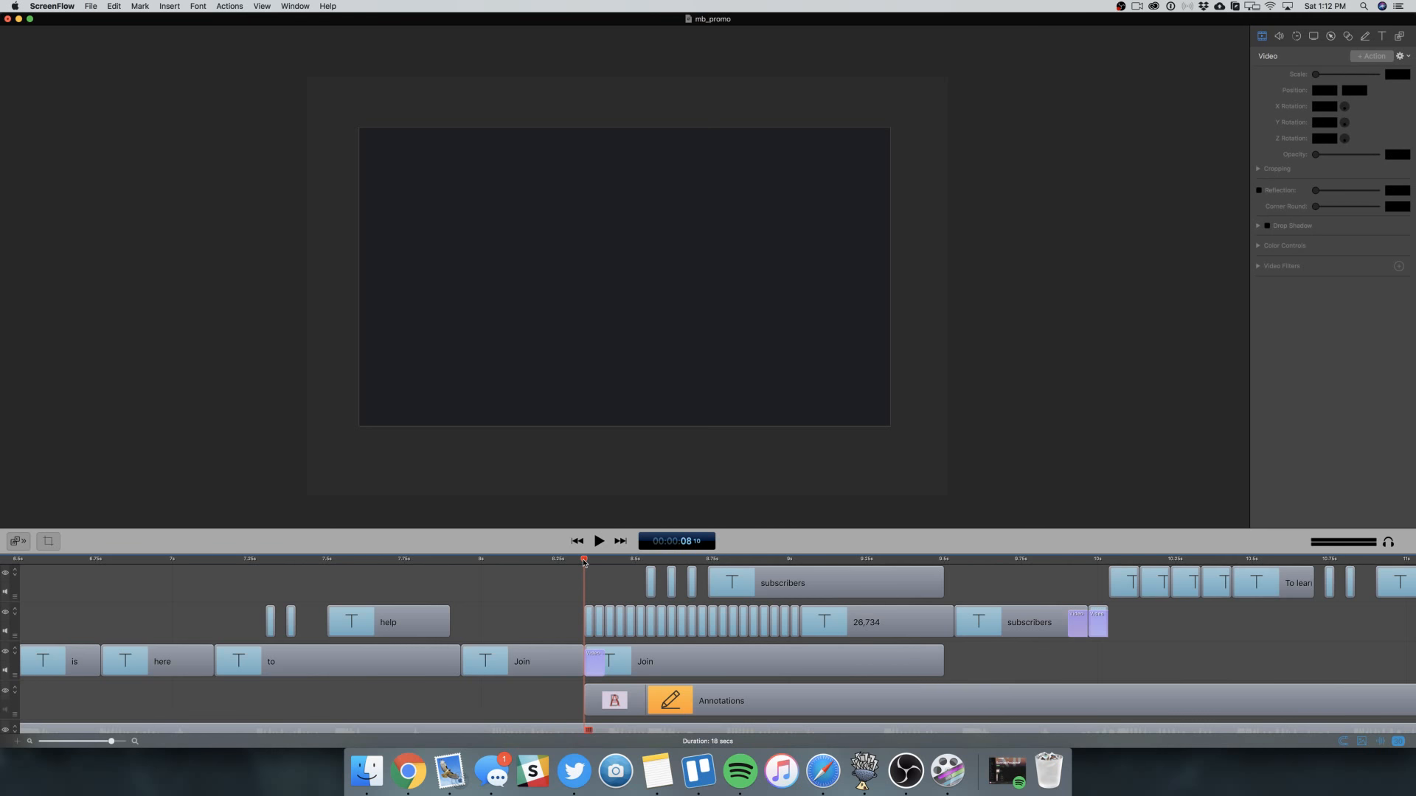
mouse_move(585, 563)
mouse_down()
mouse_move(620, 565)
mouse_move(591, 565)
mouse_up()
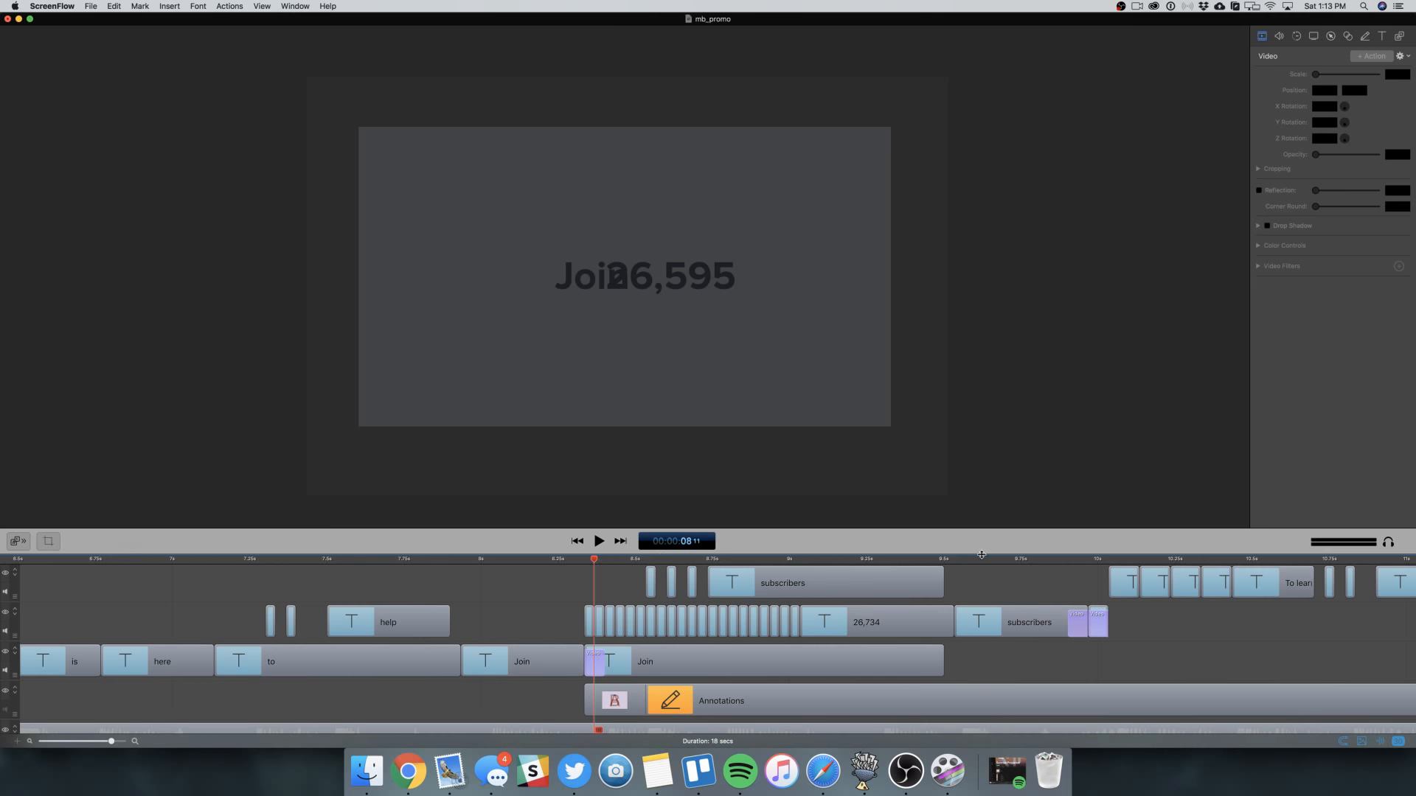
- Compare the frame at the end of the 26,734 title with the first counting frames at 08;11 and 08;12
click(951, 562)
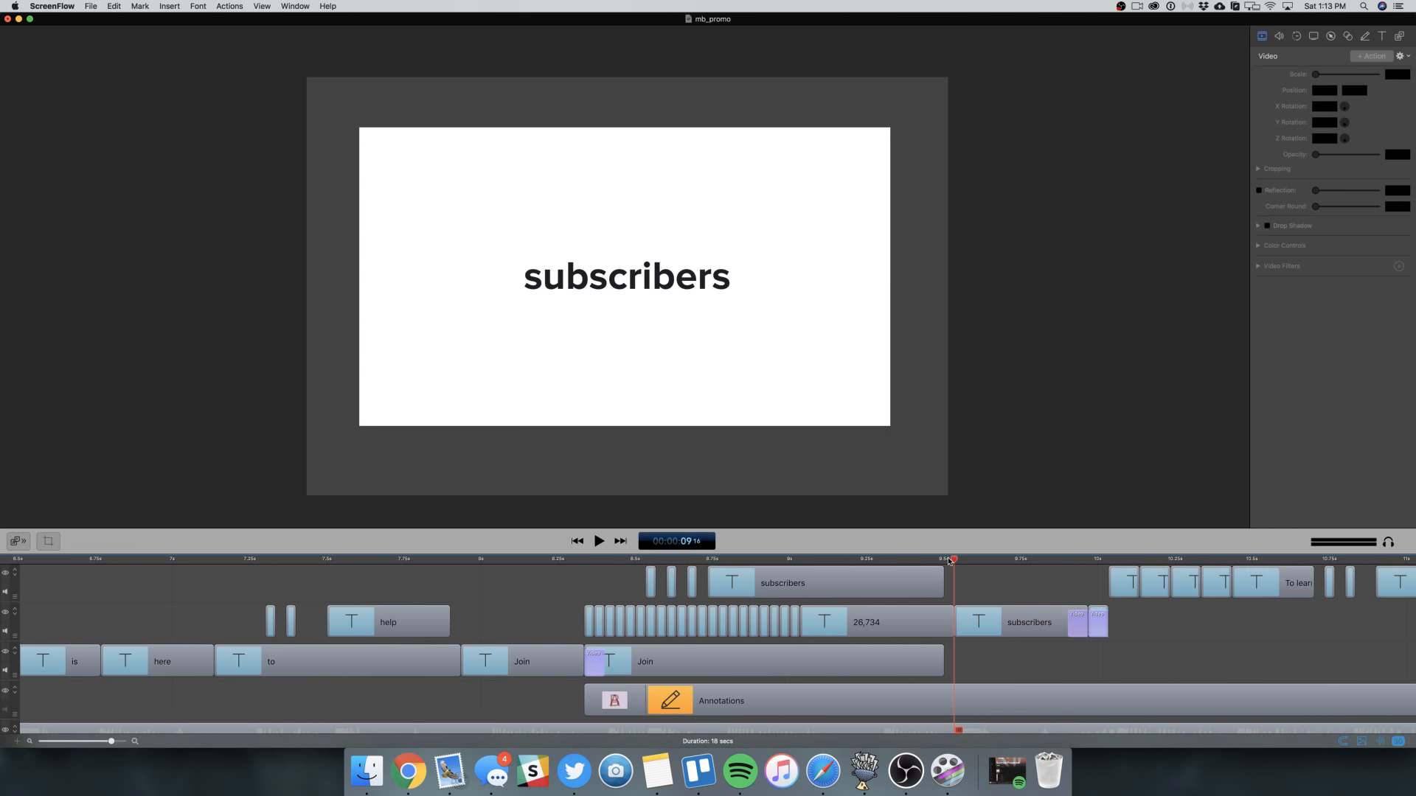
click(593, 563)
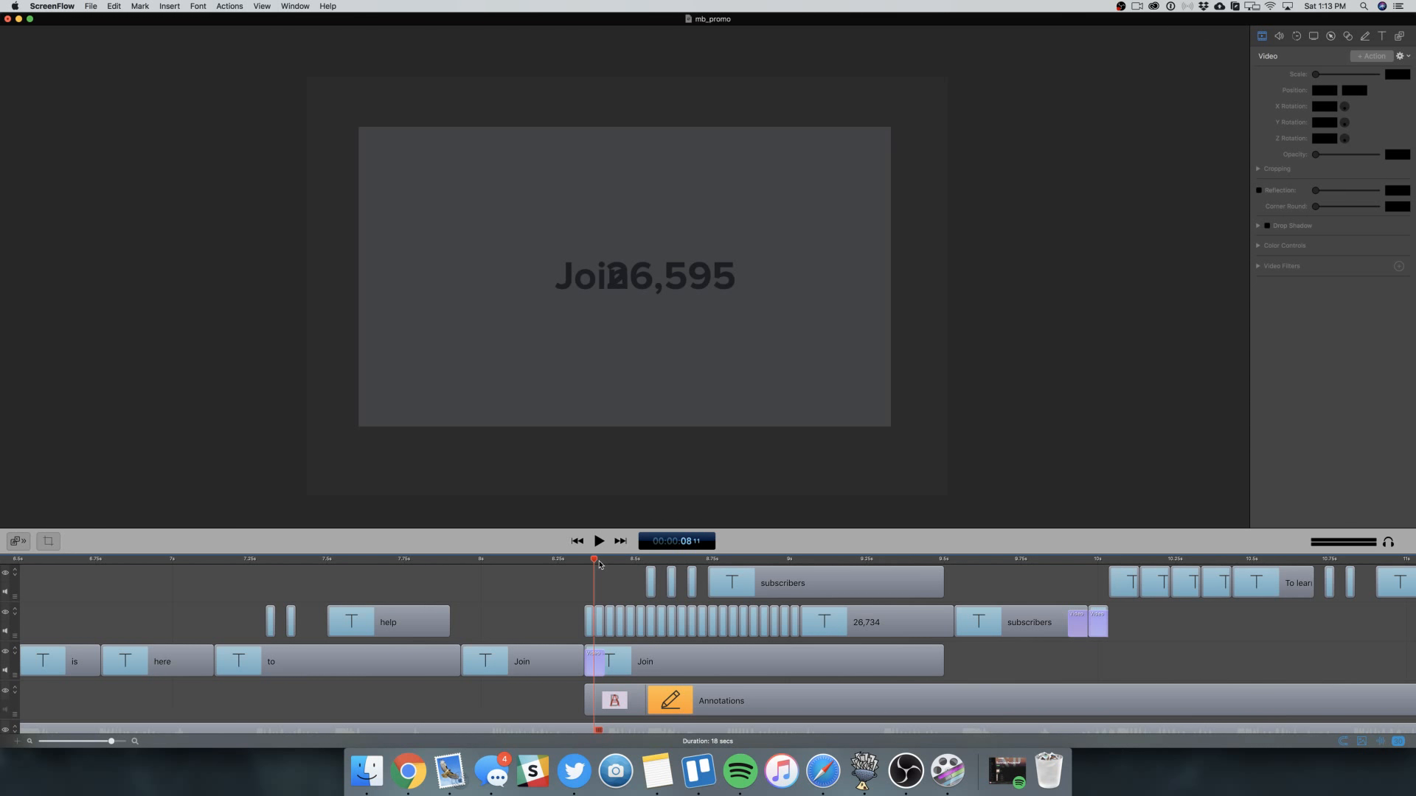
click(605, 562)
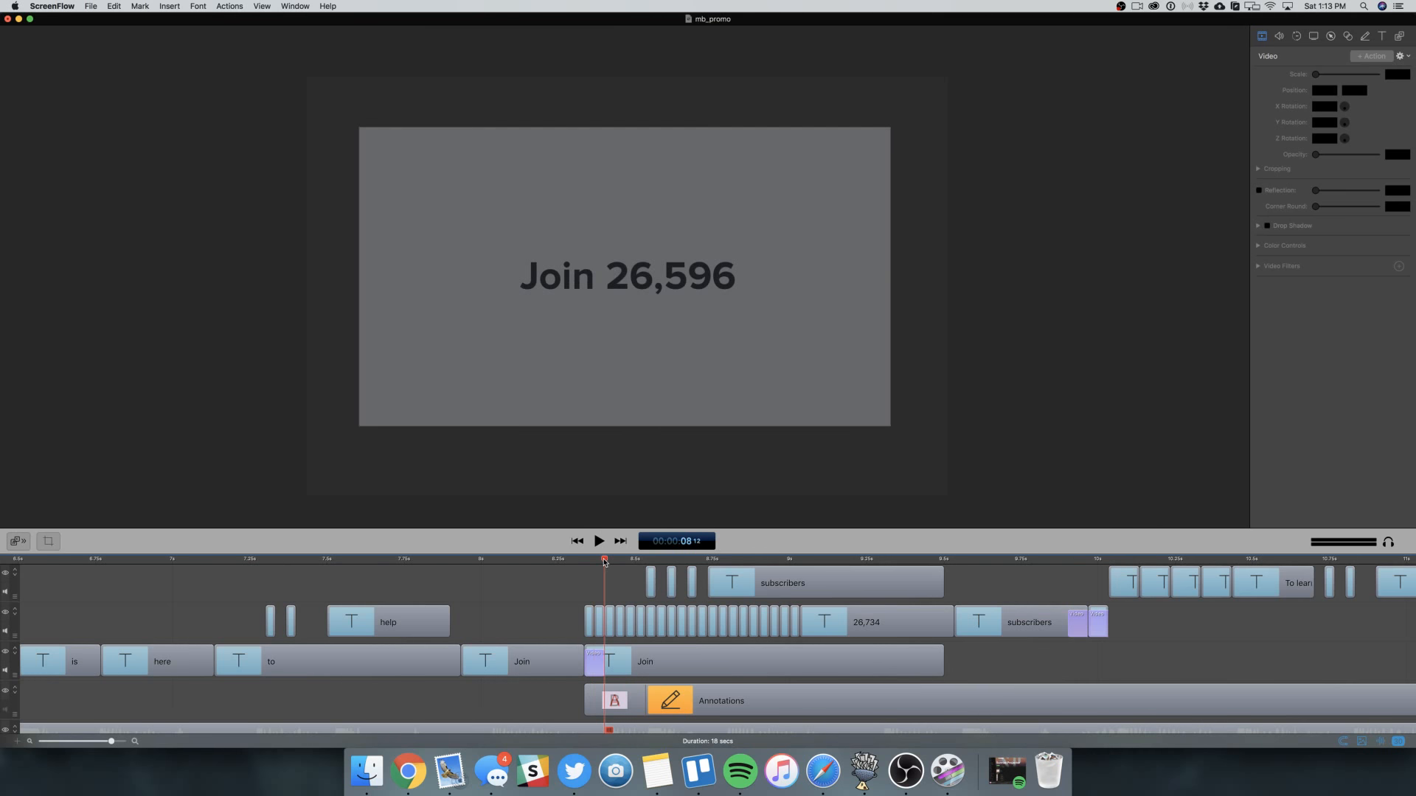
mouse_move(605, 562)
mouse_down()
mouse_move(645, 562)
mouse_move(596, 564)
mouse_up()
click(607, 563)
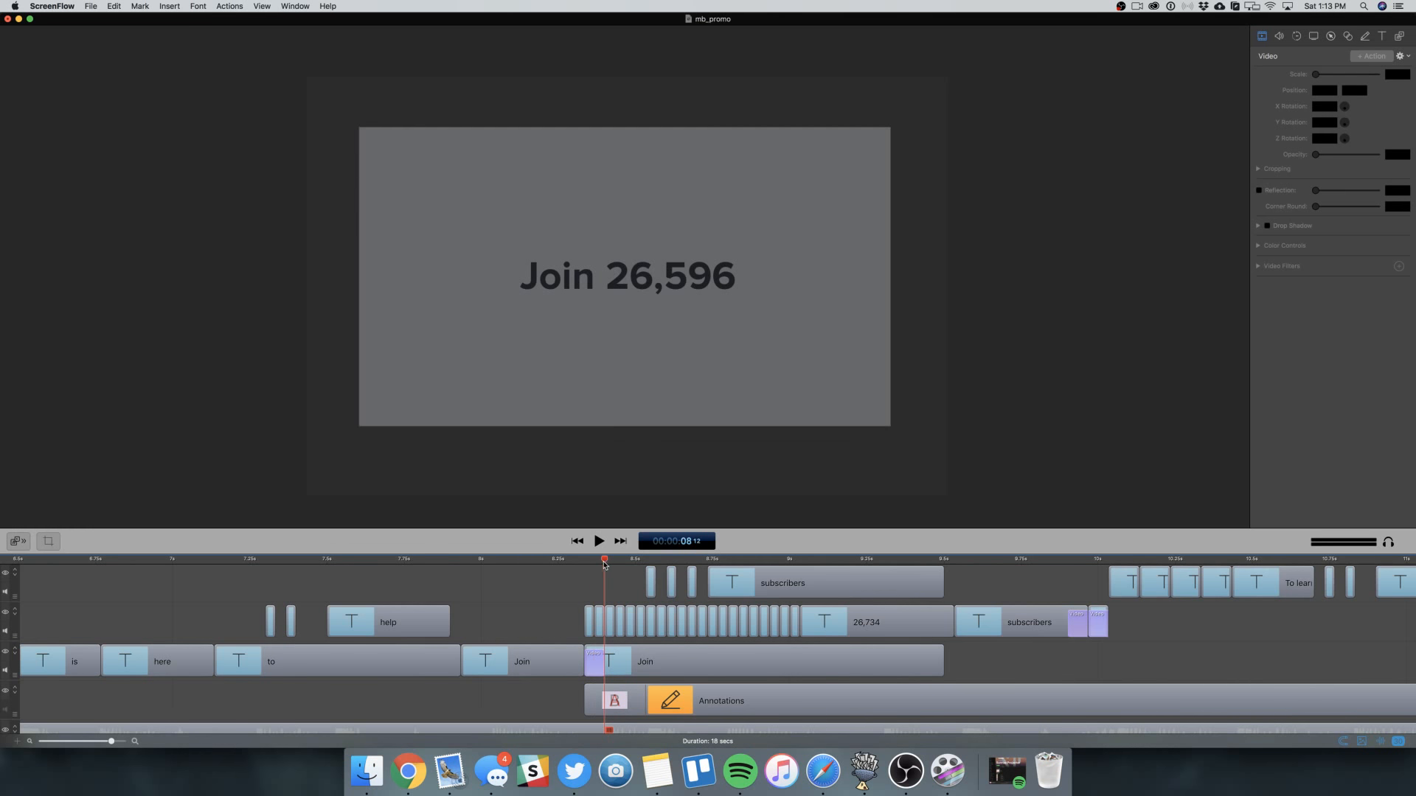
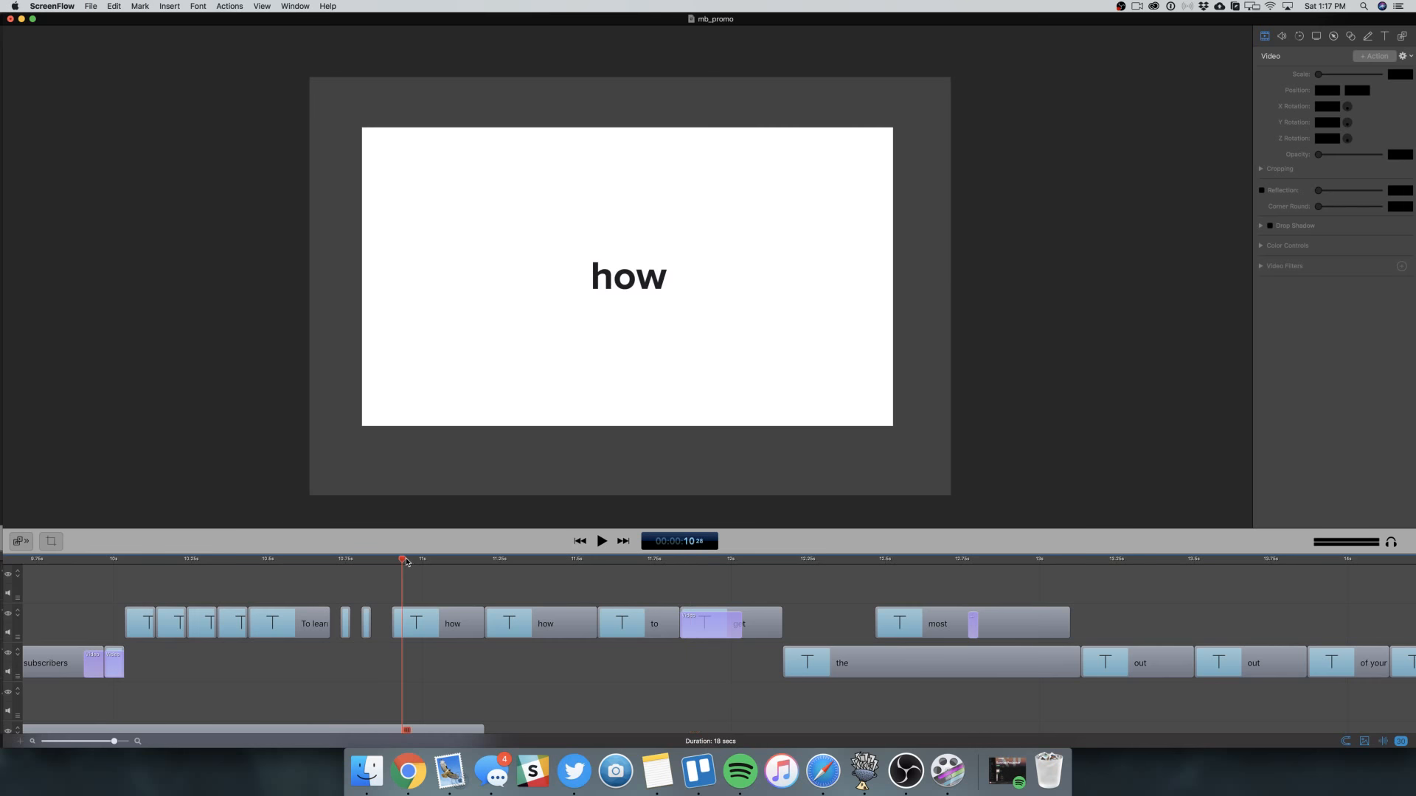
- Play from the "how" titles to the "the" title and inspect the "get" title at the end of its video action
key(space)
key(space)
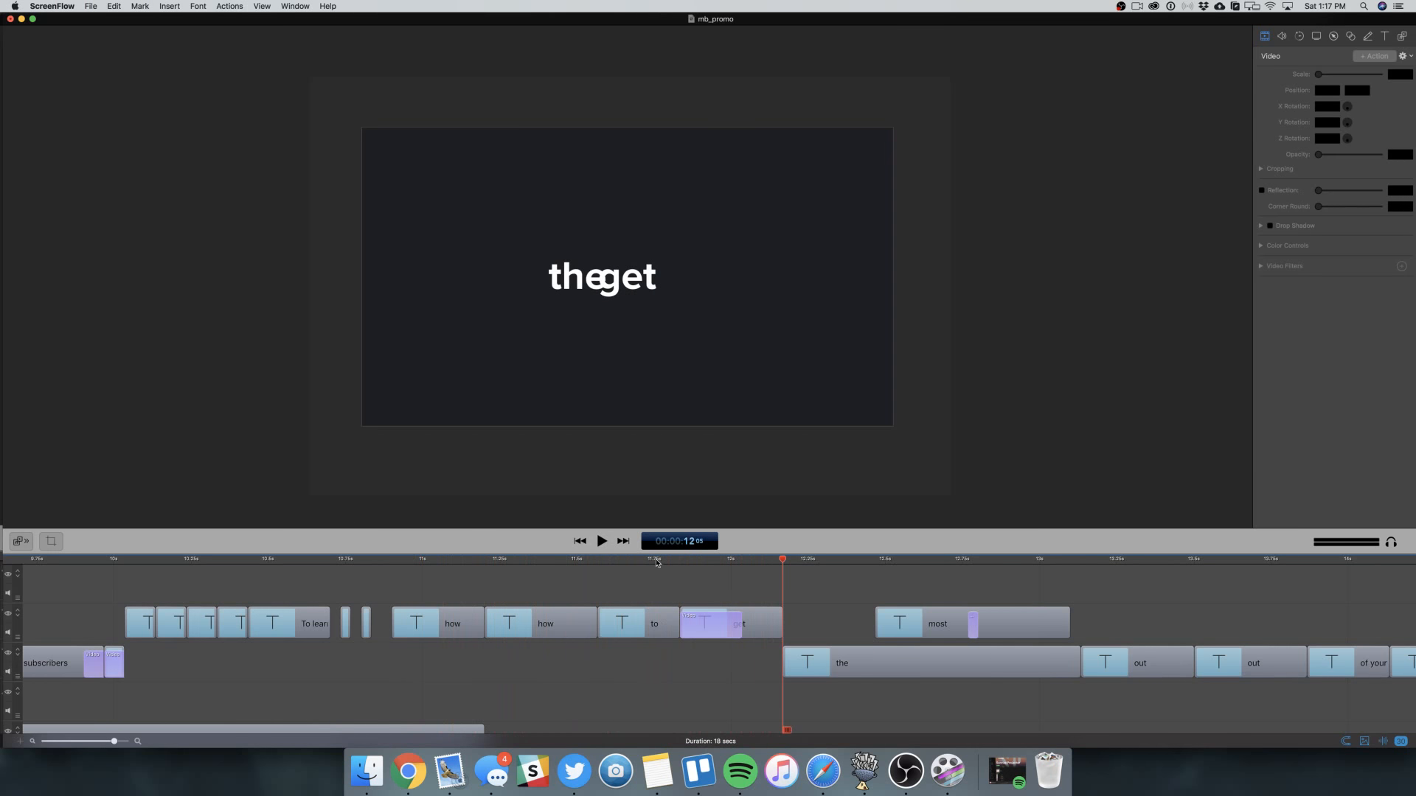
drag(659, 562, 750, 577)
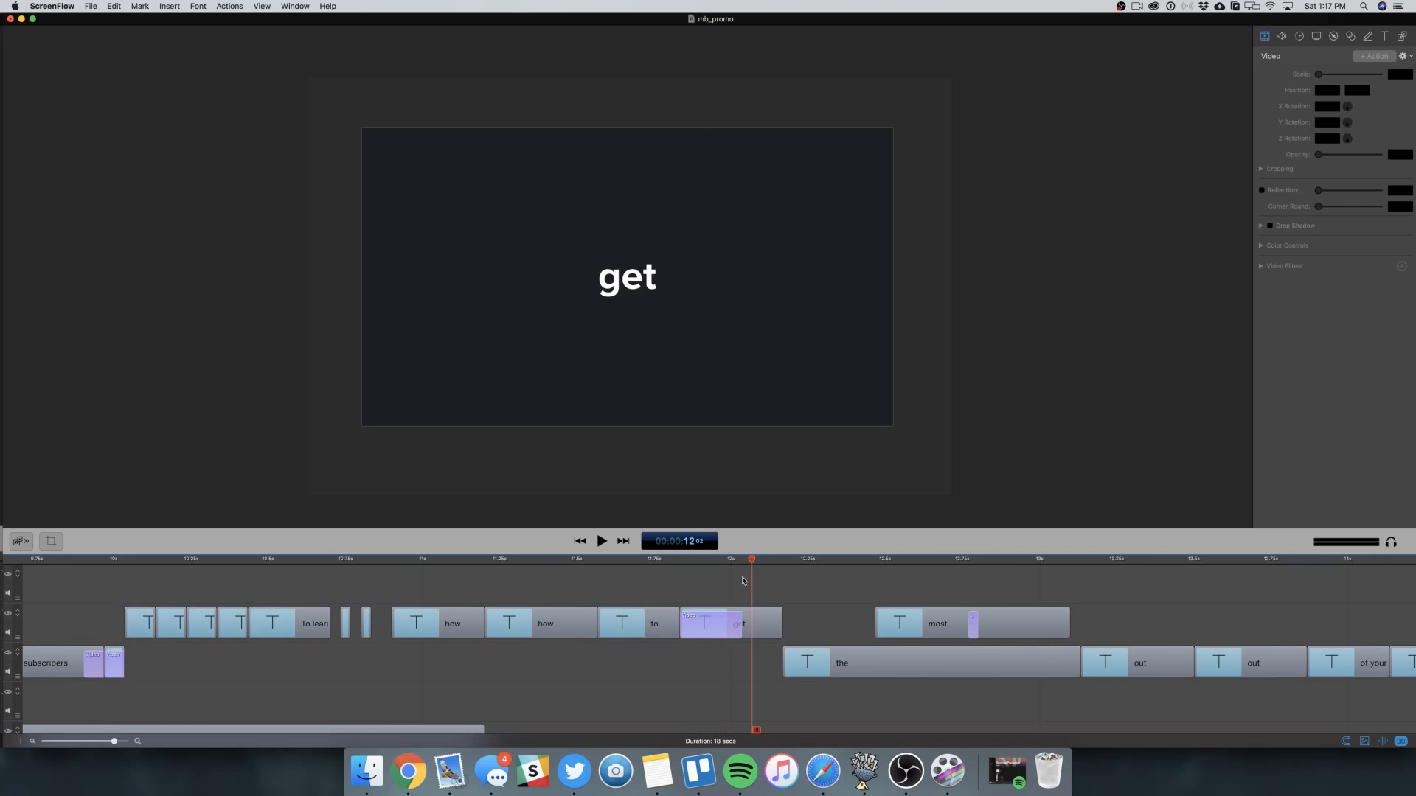
click(689, 628)
click(742, 568)
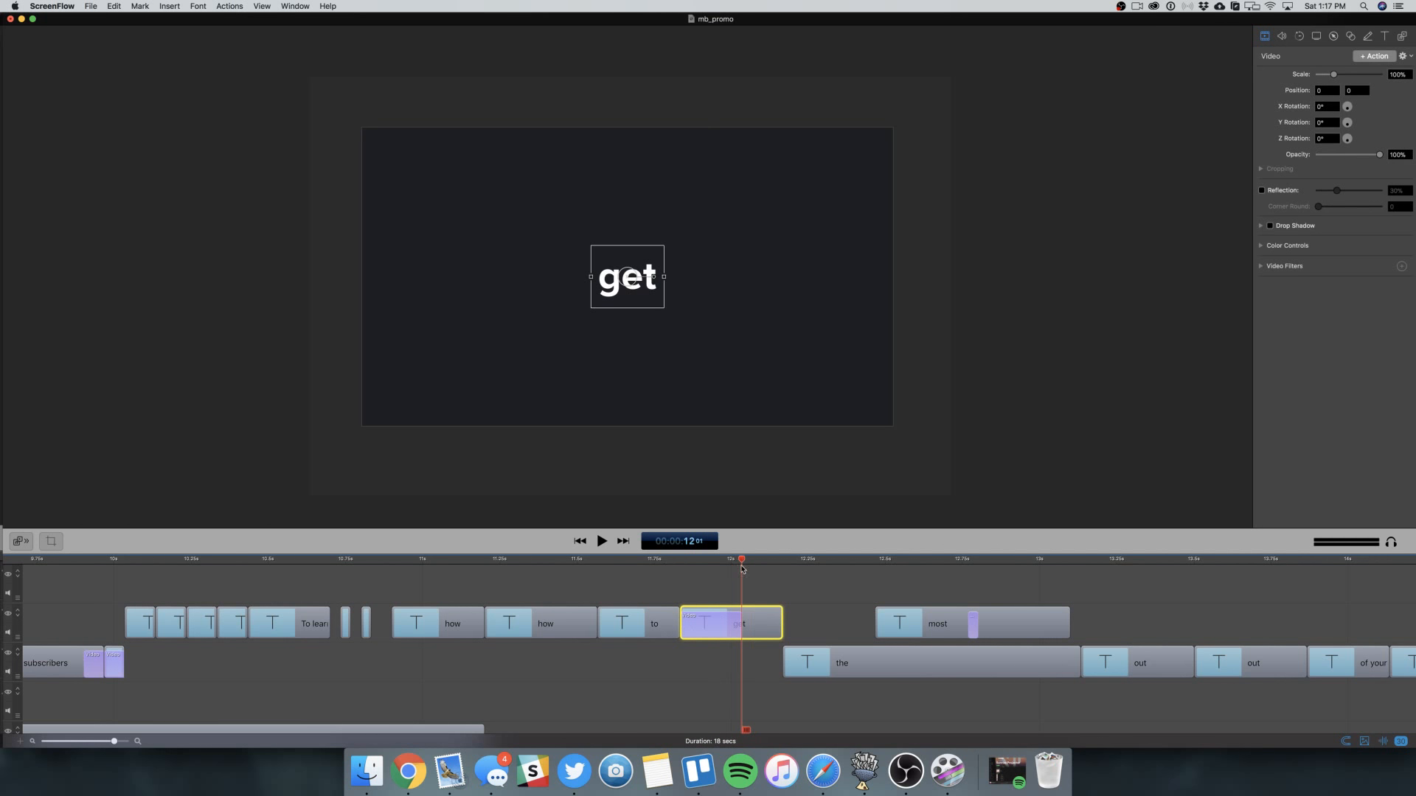
- Paste a copy of the "to" title before "get" onto the track above and add a video action to it
click(607, 629)
click(599, 561)
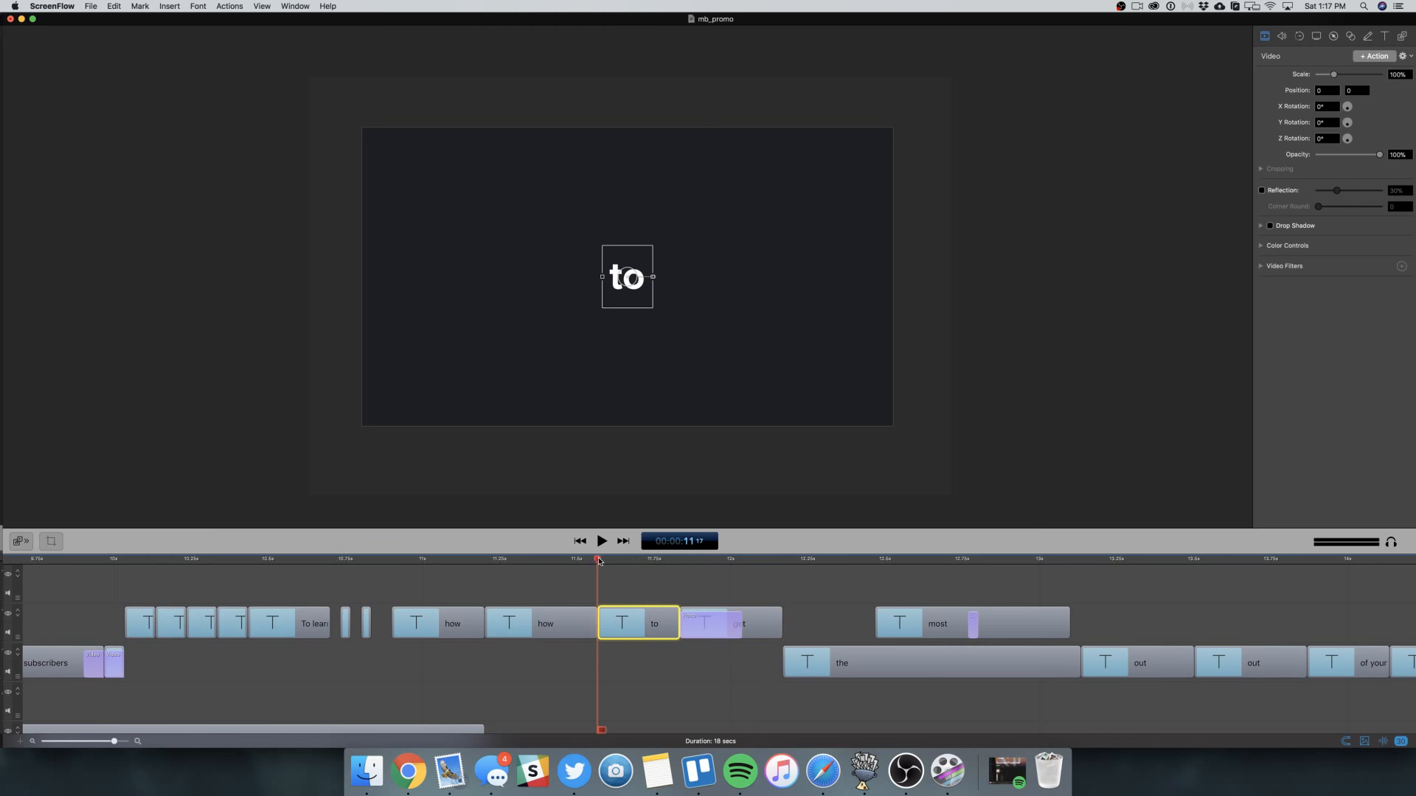
key(super+c)
key(super+v)
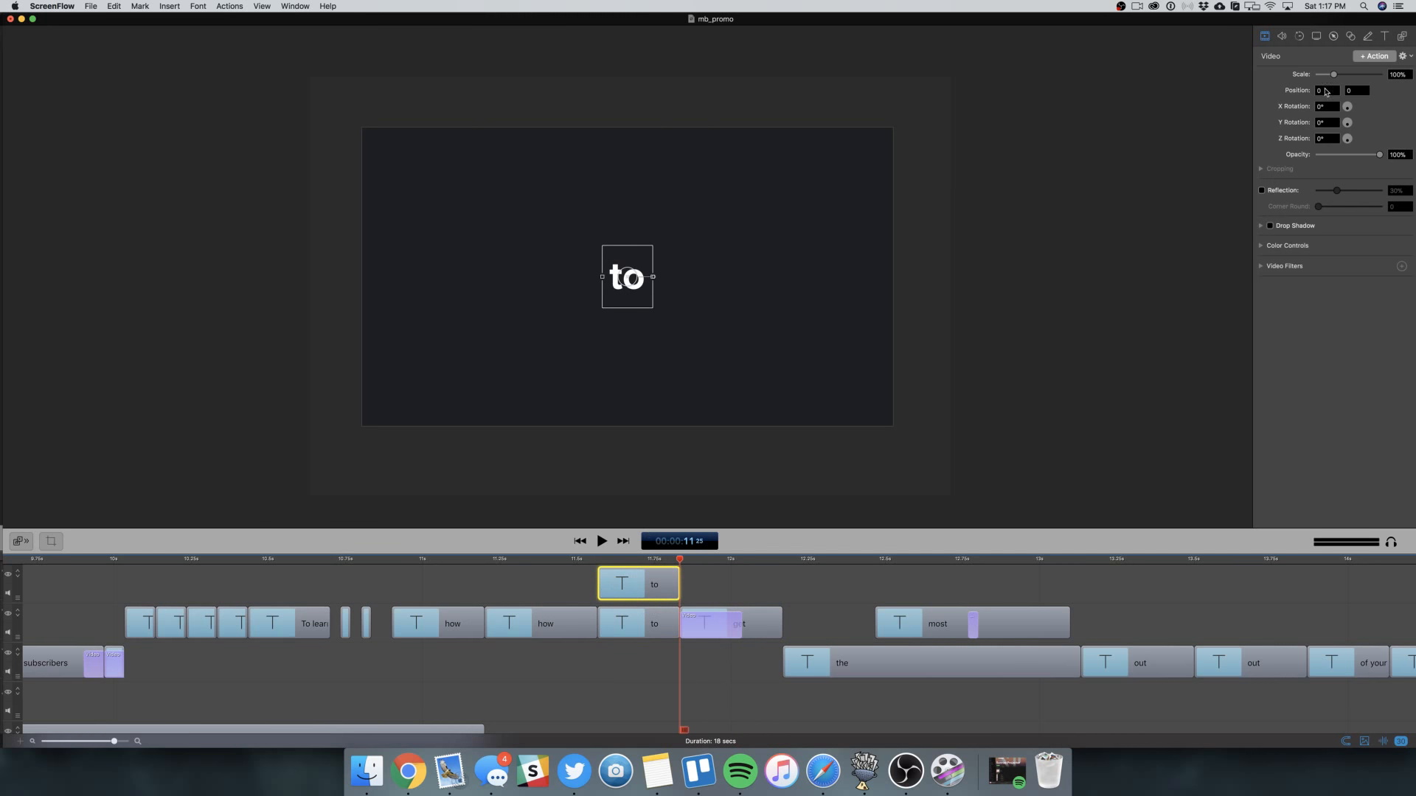
click(1369, 56)
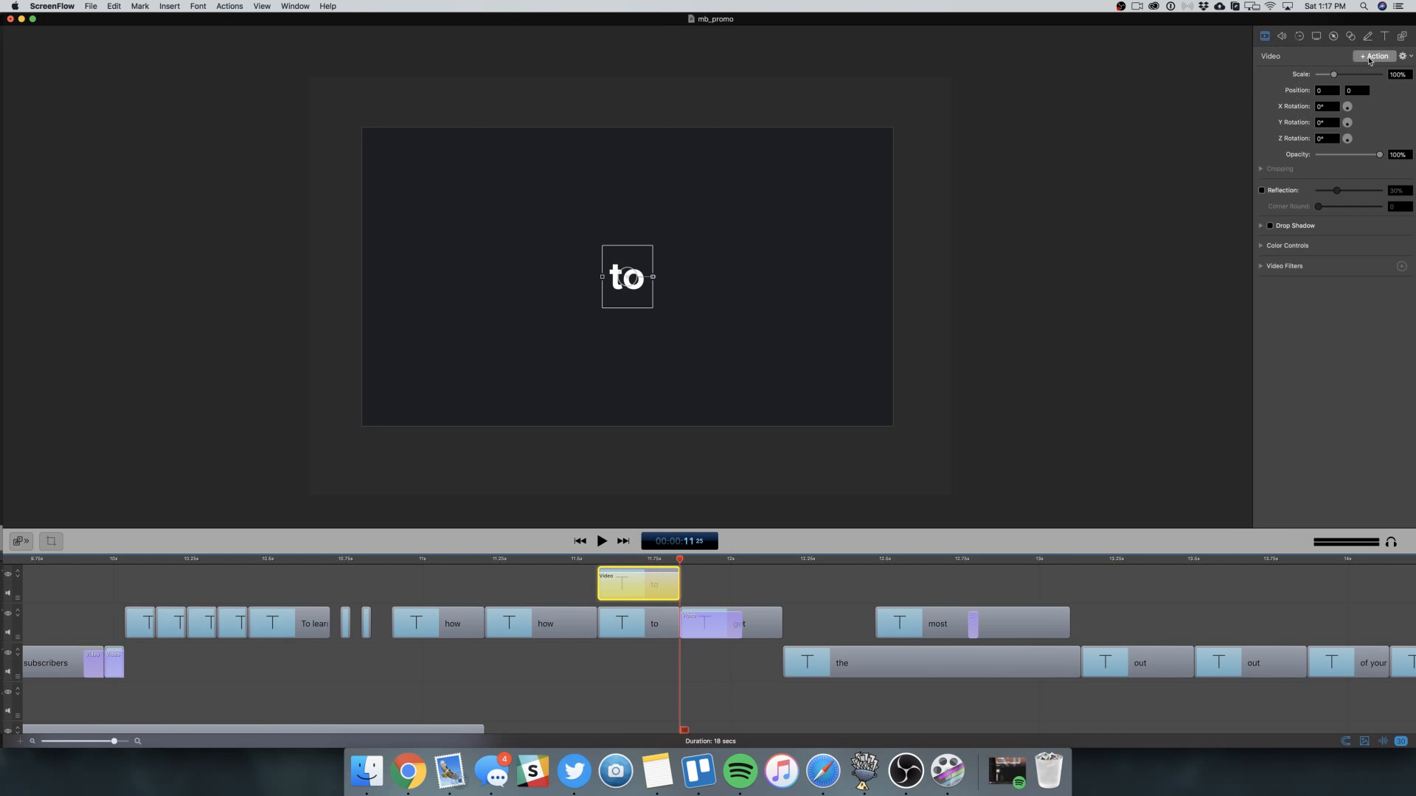
- Extend the "to" copy to end with the "get" title and return the playhead to the start of its video action
drag(676, 566, 783, 567)
click(629, 560)
drag(631, 562, 597, 561)
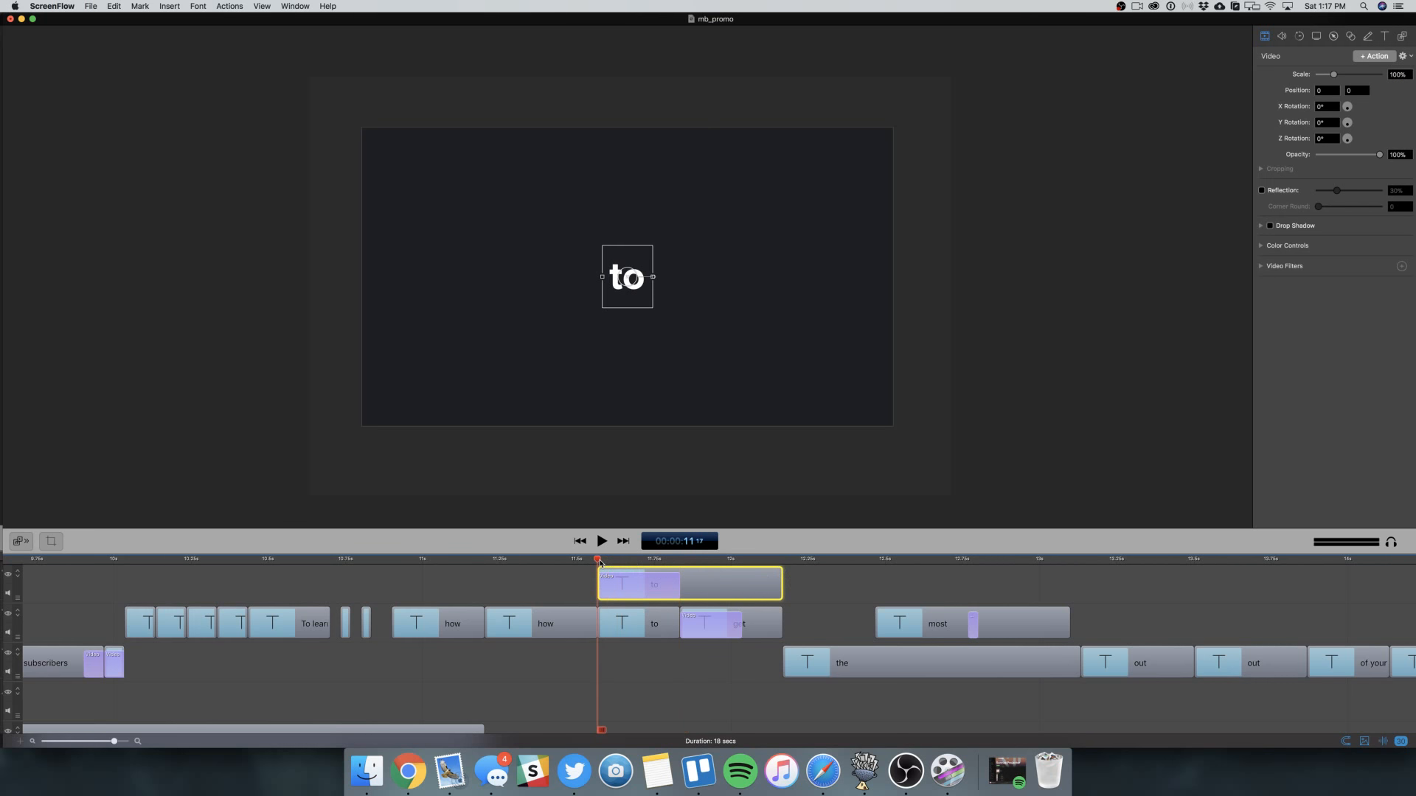
click(678, 560)
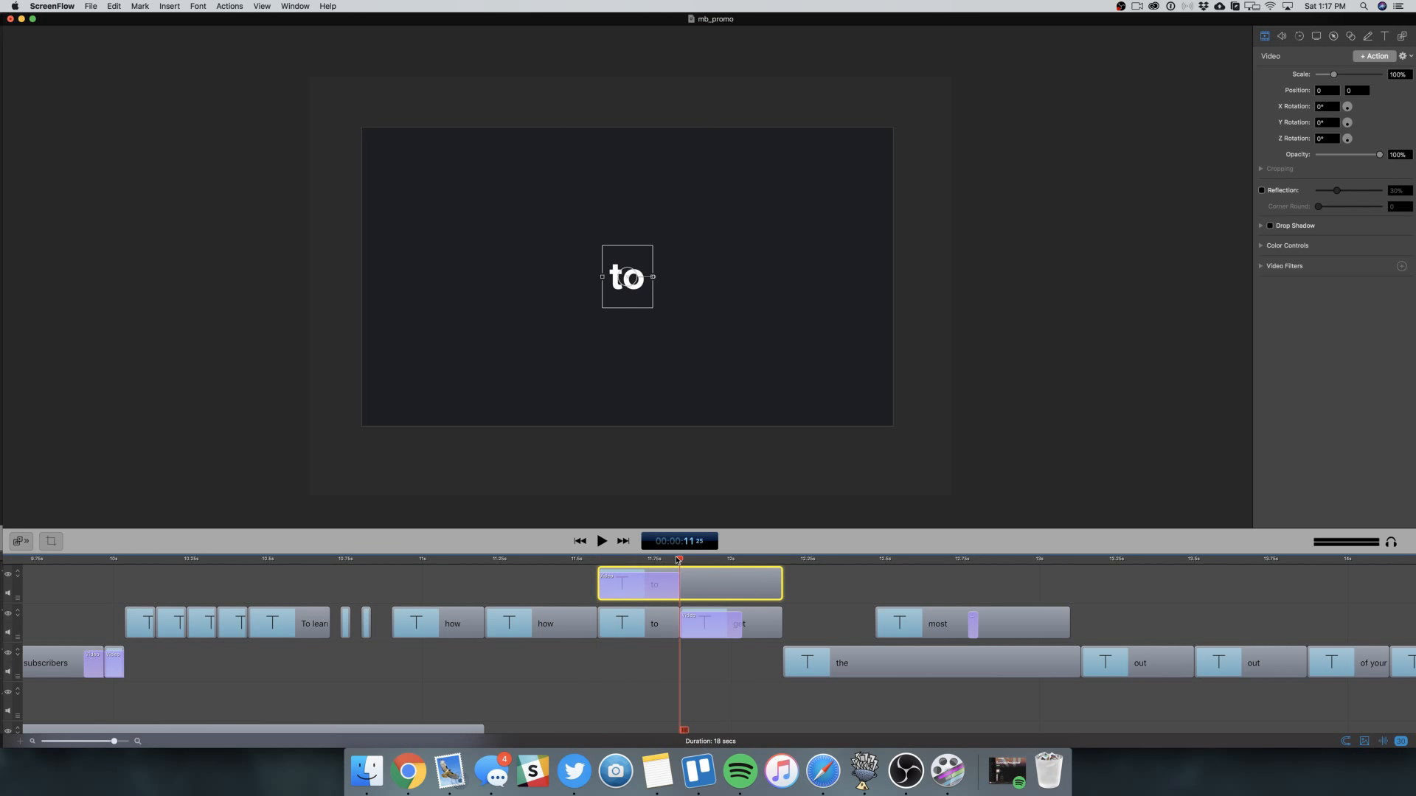
drag(678, 561, 597, 561)
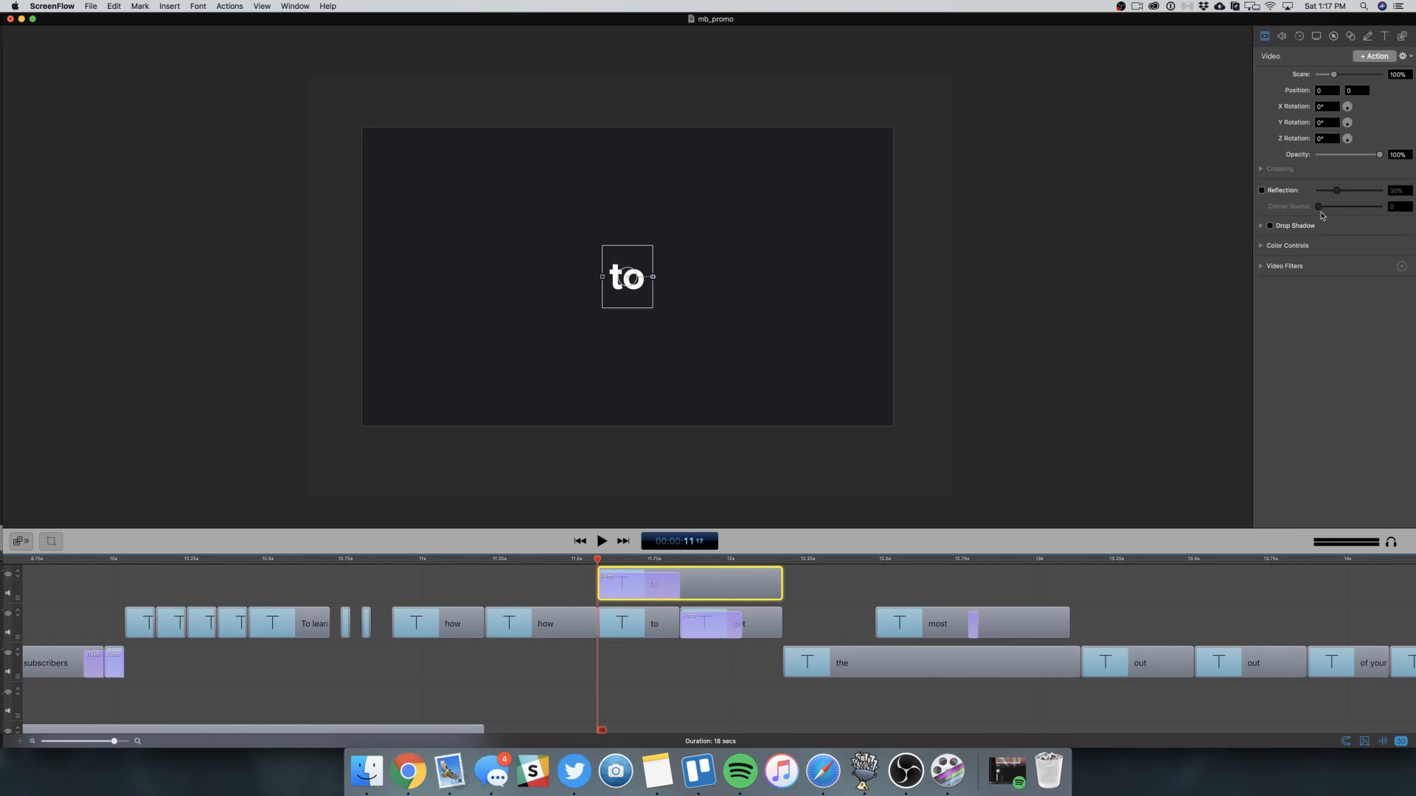
- Set the "to" copy's starting X position to -100, after trying -5 and -200, and its starting opacity to 0%
click(1327, 90)
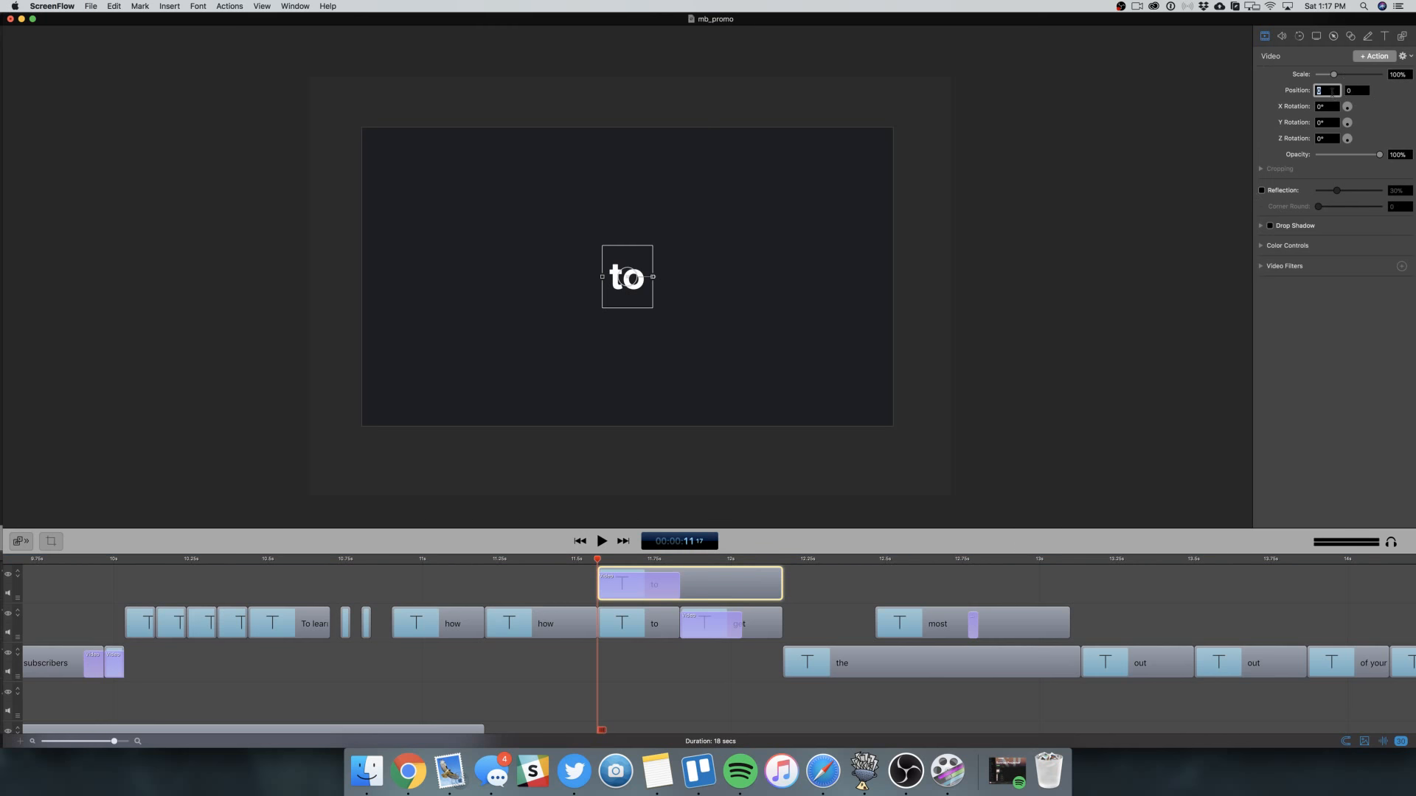
text(-5)
key(Return)
text(-200)
key(Return)
text(-)
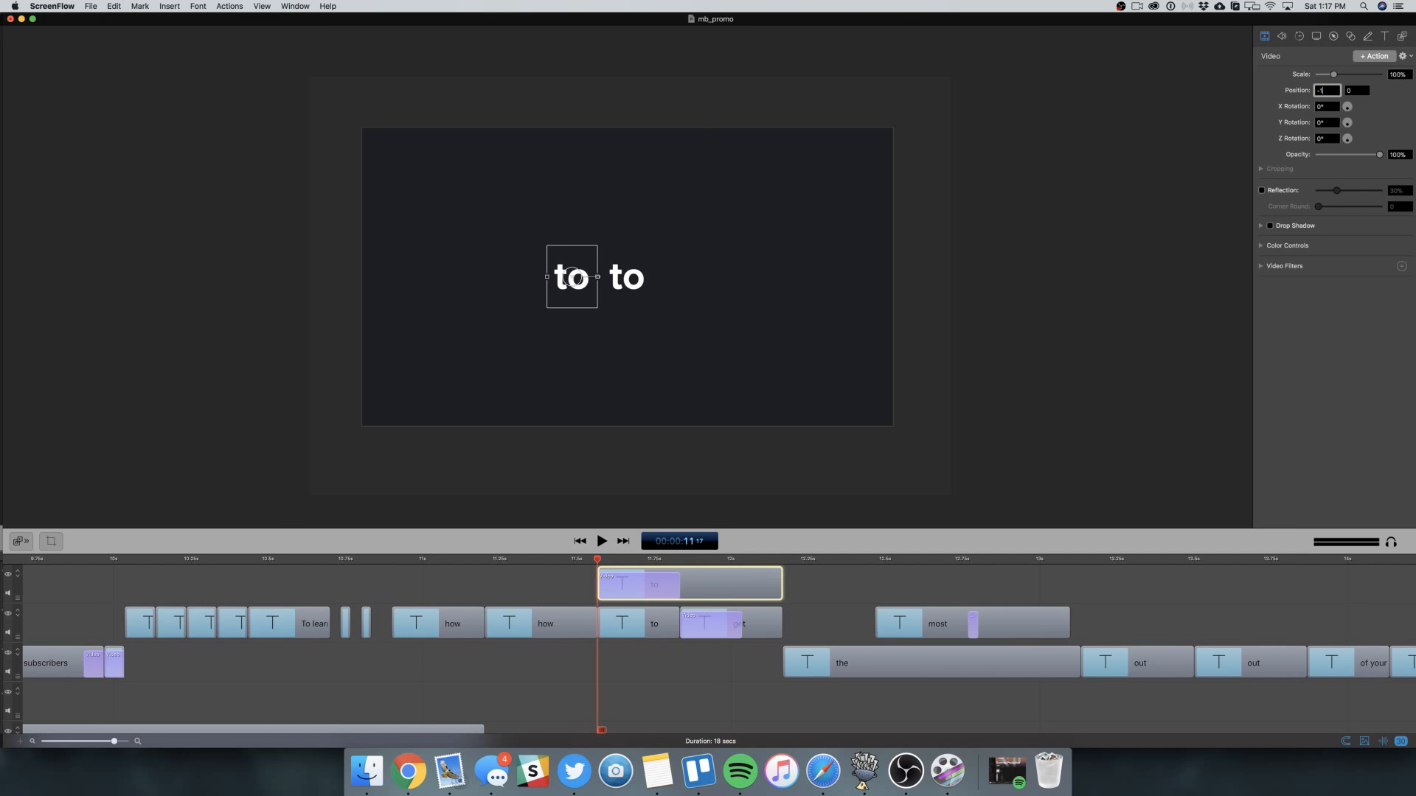
text(100)
key(Return)
drag(1347, 158, 1191, 168)
- Hide the track with the original "to" title and preview the copy's slide and fade-in on its own
click(624, 624)
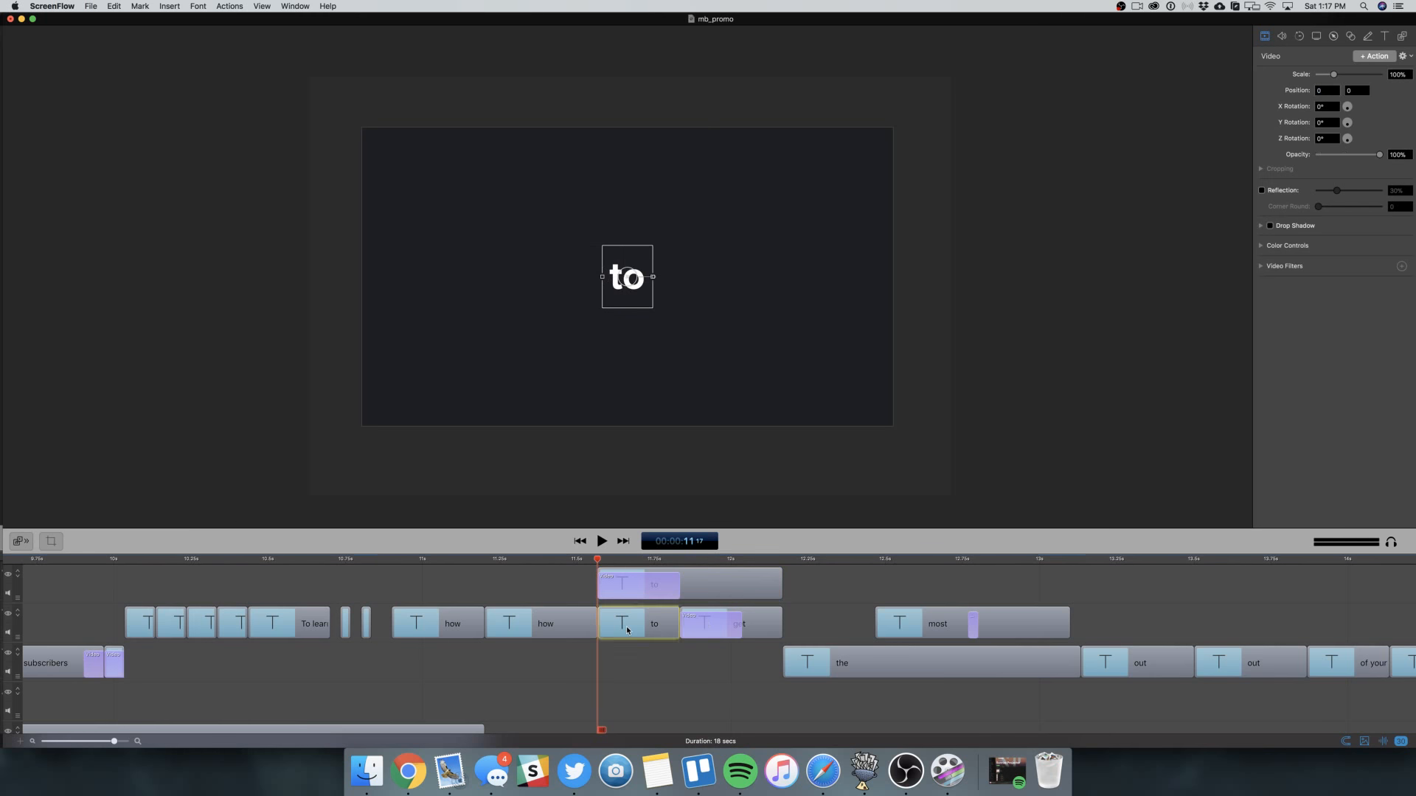
click(8, 613)
click(552, 576)
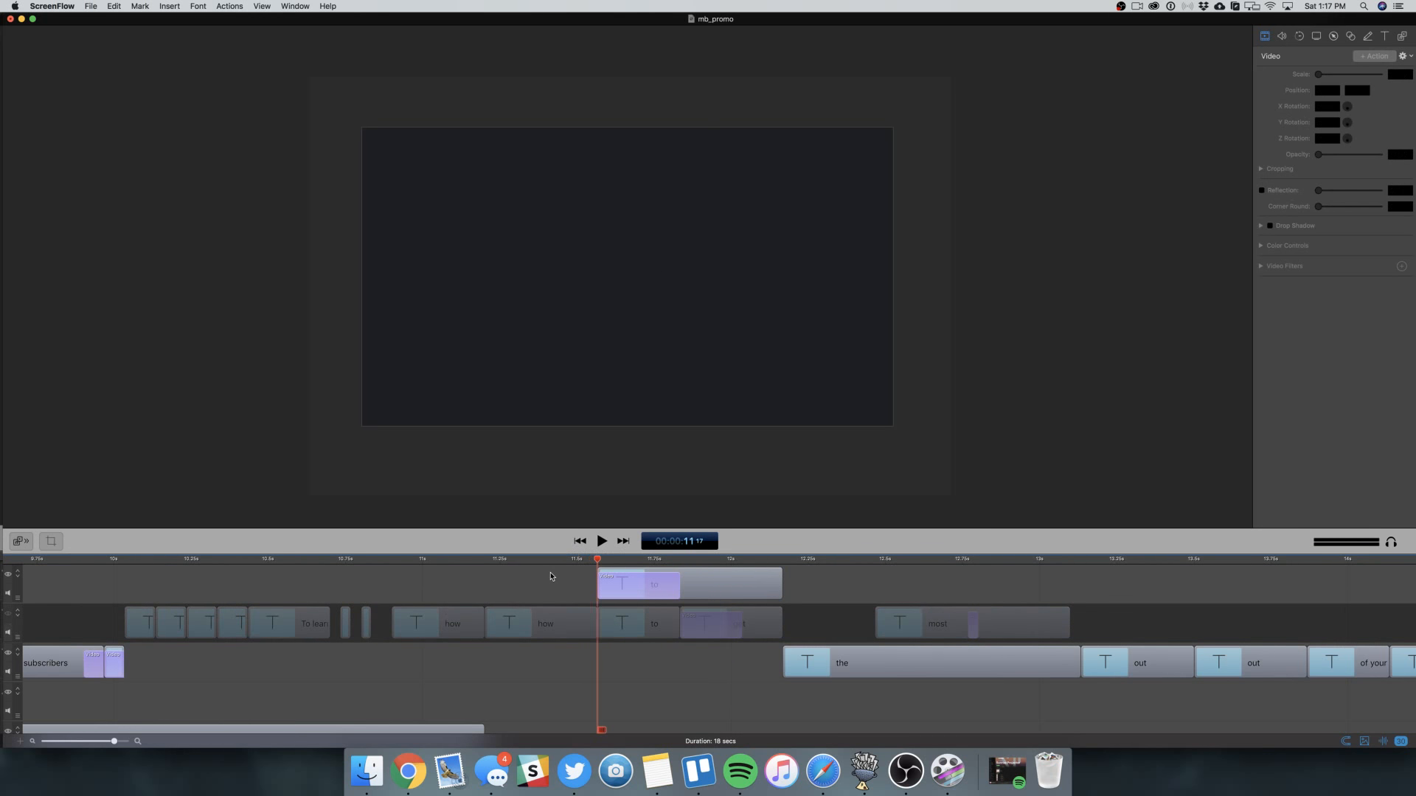
key(space)
key(space)
mouse_move(599, 560)
mouse_down()
mouse_move(698, 572)
mouse_move(598, 576)
mouse_up()
- Nudge the "to" copy slightly on the canvas near the start of its action and play the animation back
click(601, 582)
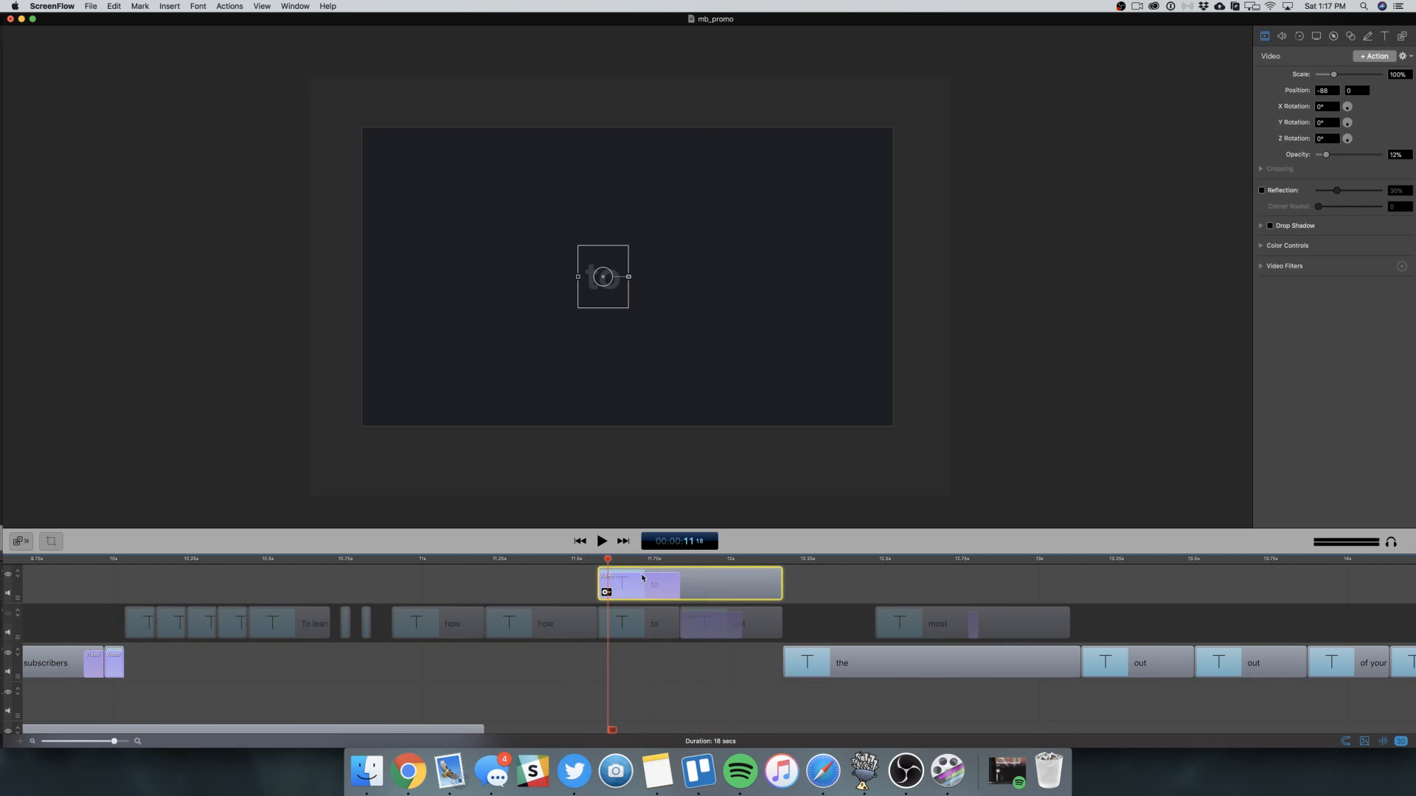
drag(600, 274, 599, 272)
click(570, 592)
key(space)
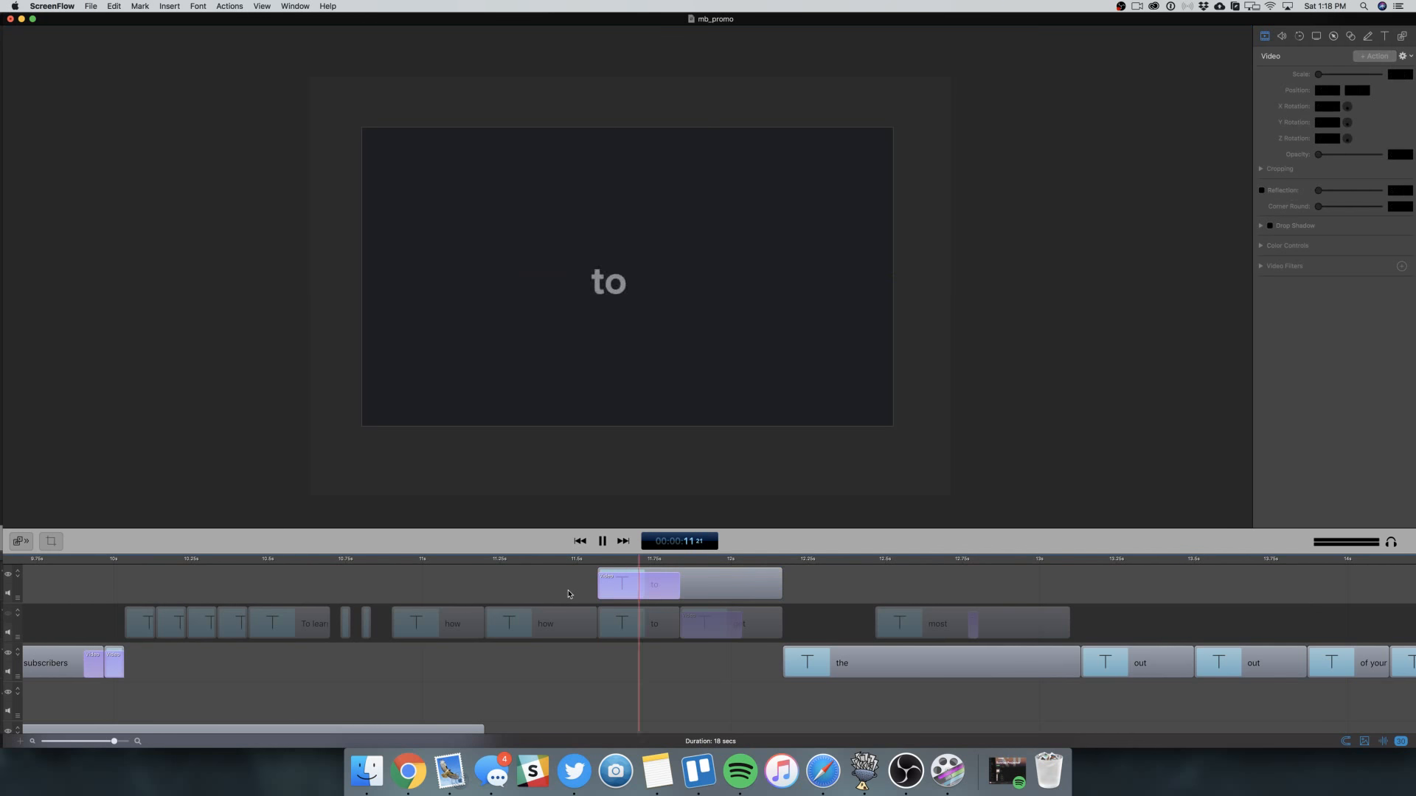
- Scrub through the "to" copy's animation and delete the copy from the upper track
click(592, 559)
drag(593, 559, 690, 559)
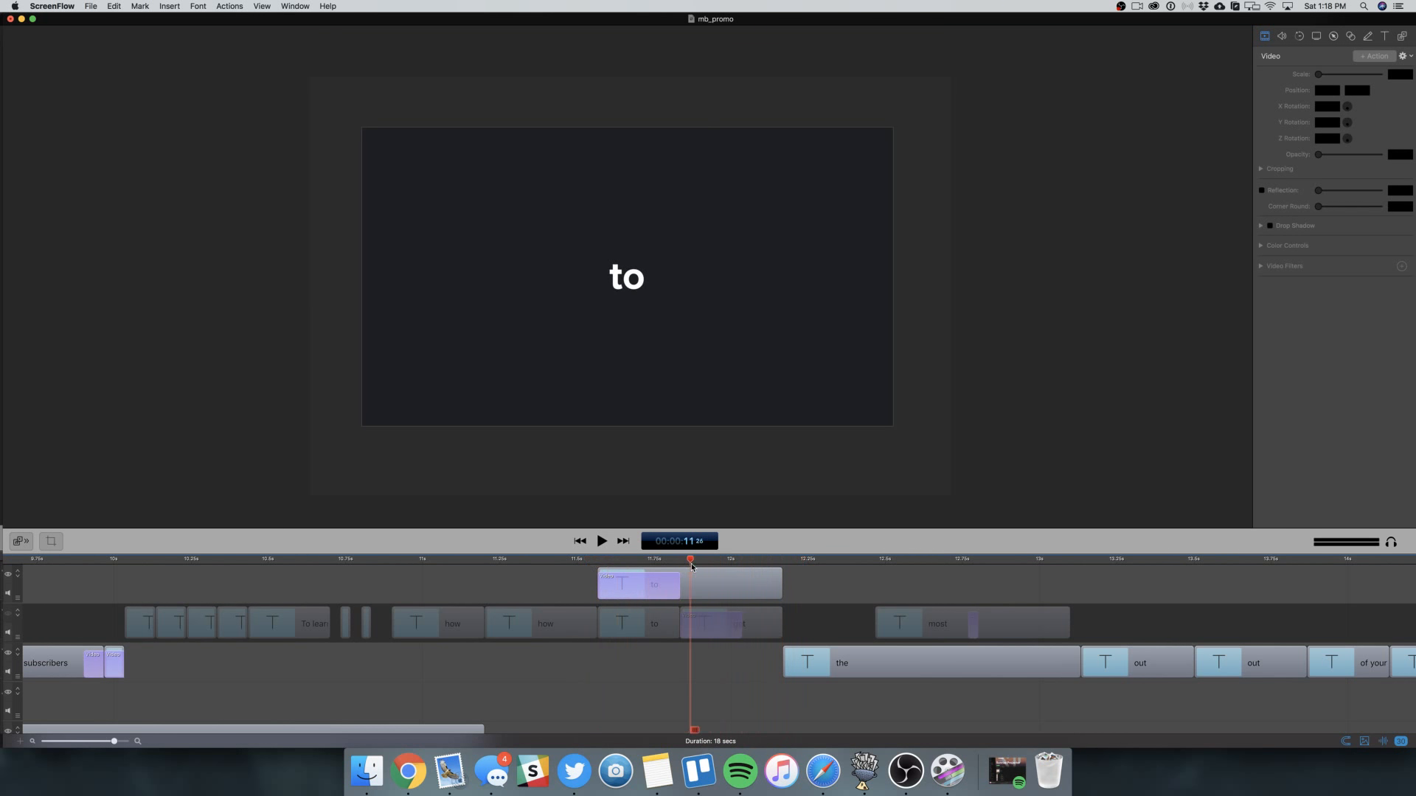
click(684, 592)
key(Delete)
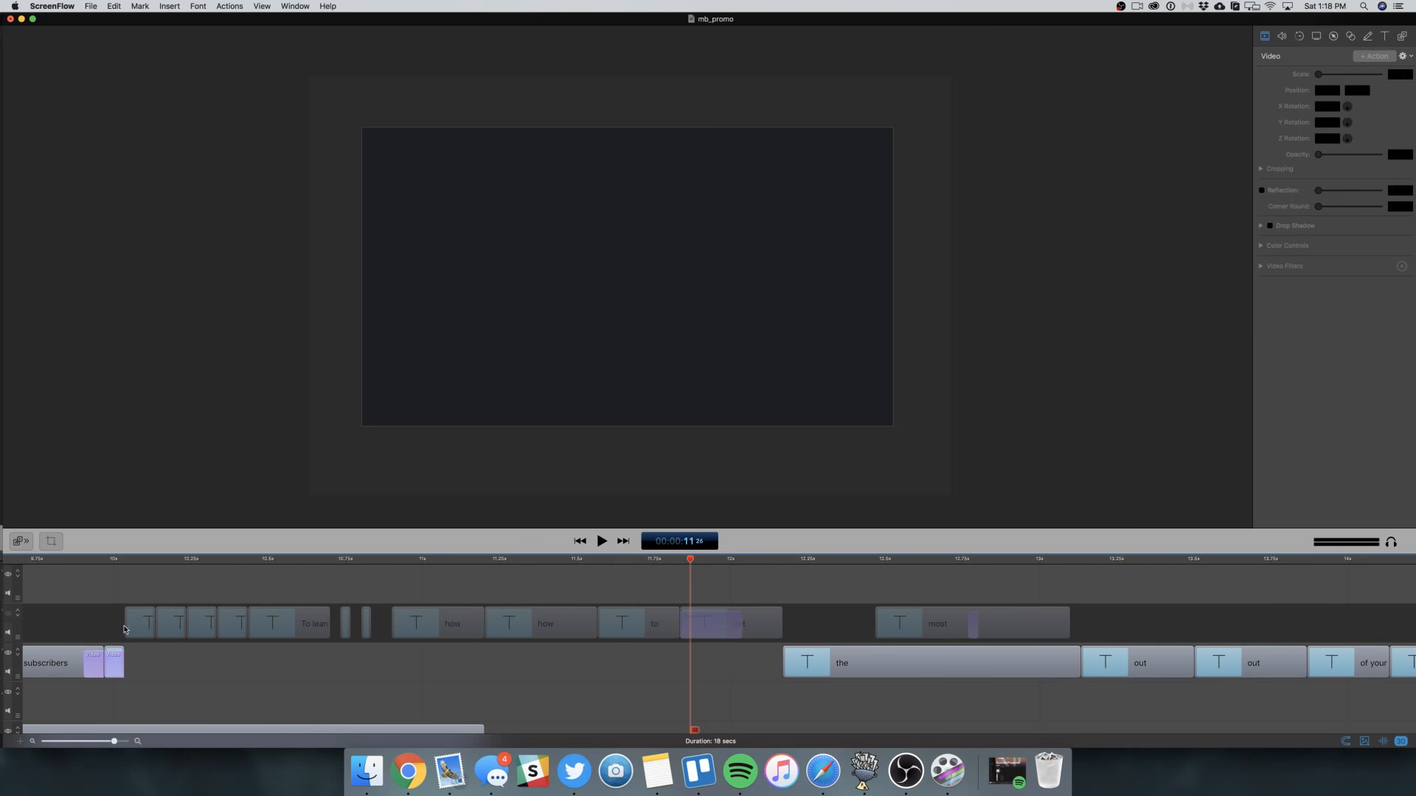
- Make the hidden title track visible again in the mb_promo project
scroll(543, 611, right, 1)
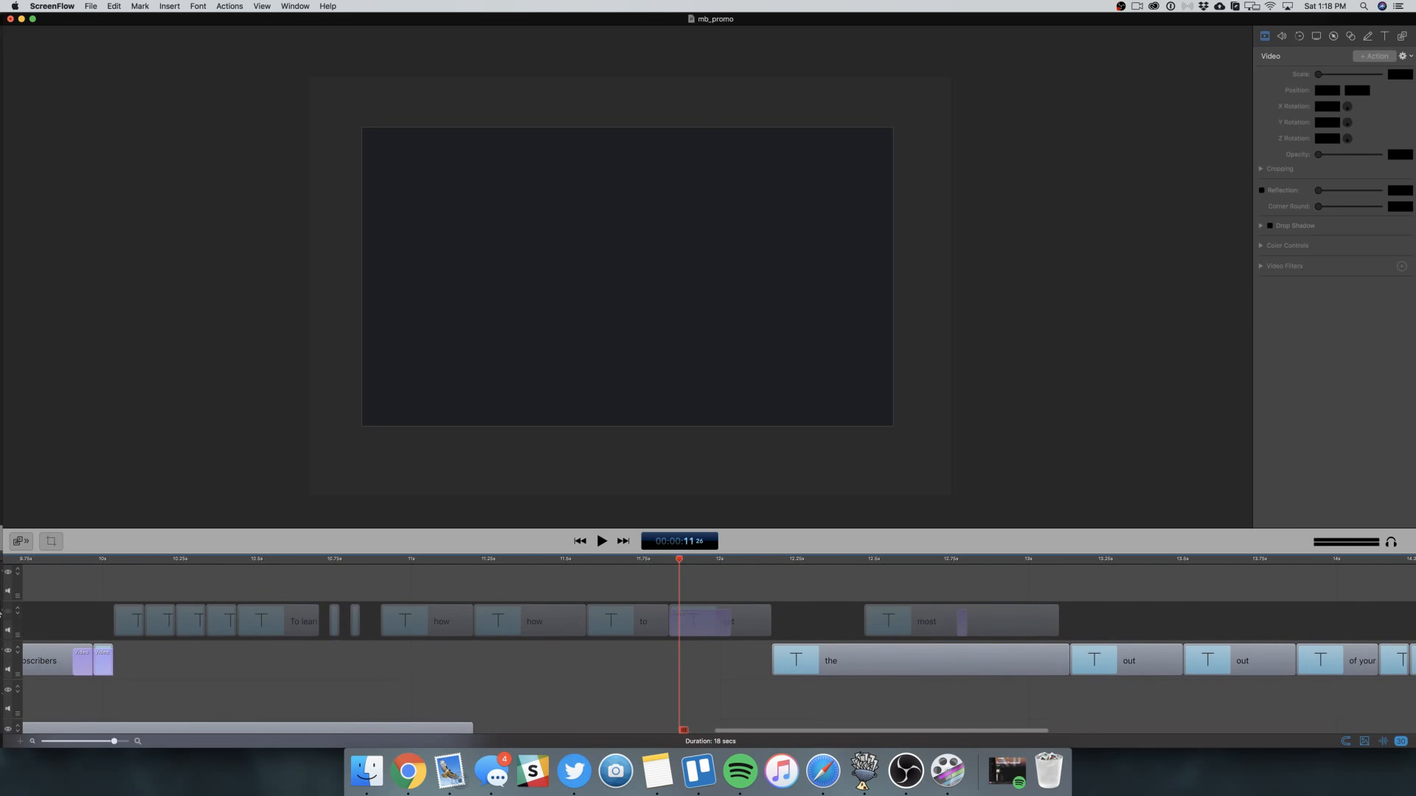
click(8, 612)
click(423, 661)
key(super+minus)
key(super+minus)
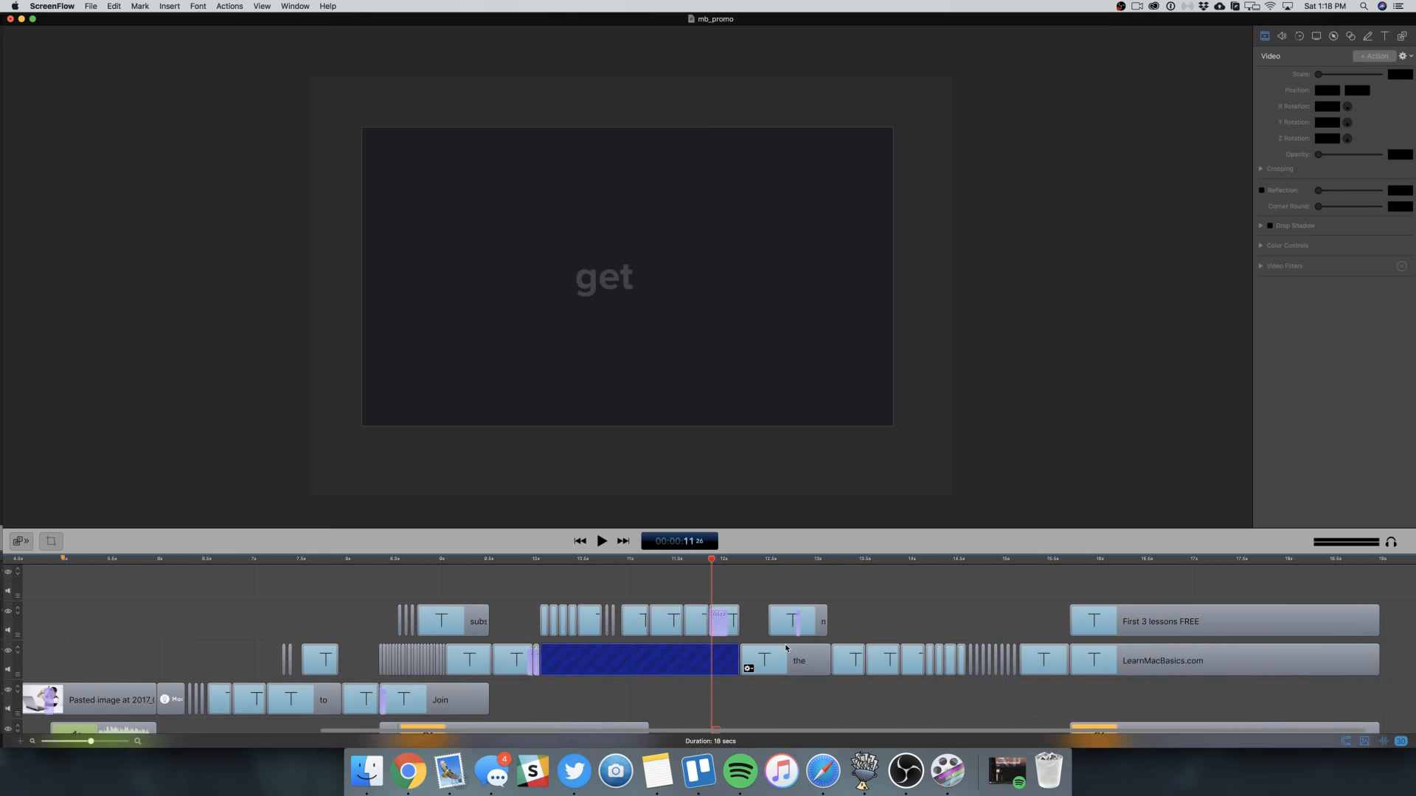
- Play the final section with the Clap Stomp music audible, through to the LearnMacBasics.com closing title
drag(964, 560, 890, 577)
scroll(889, 578, down, 2)
scroll(890, 577, right, 5)
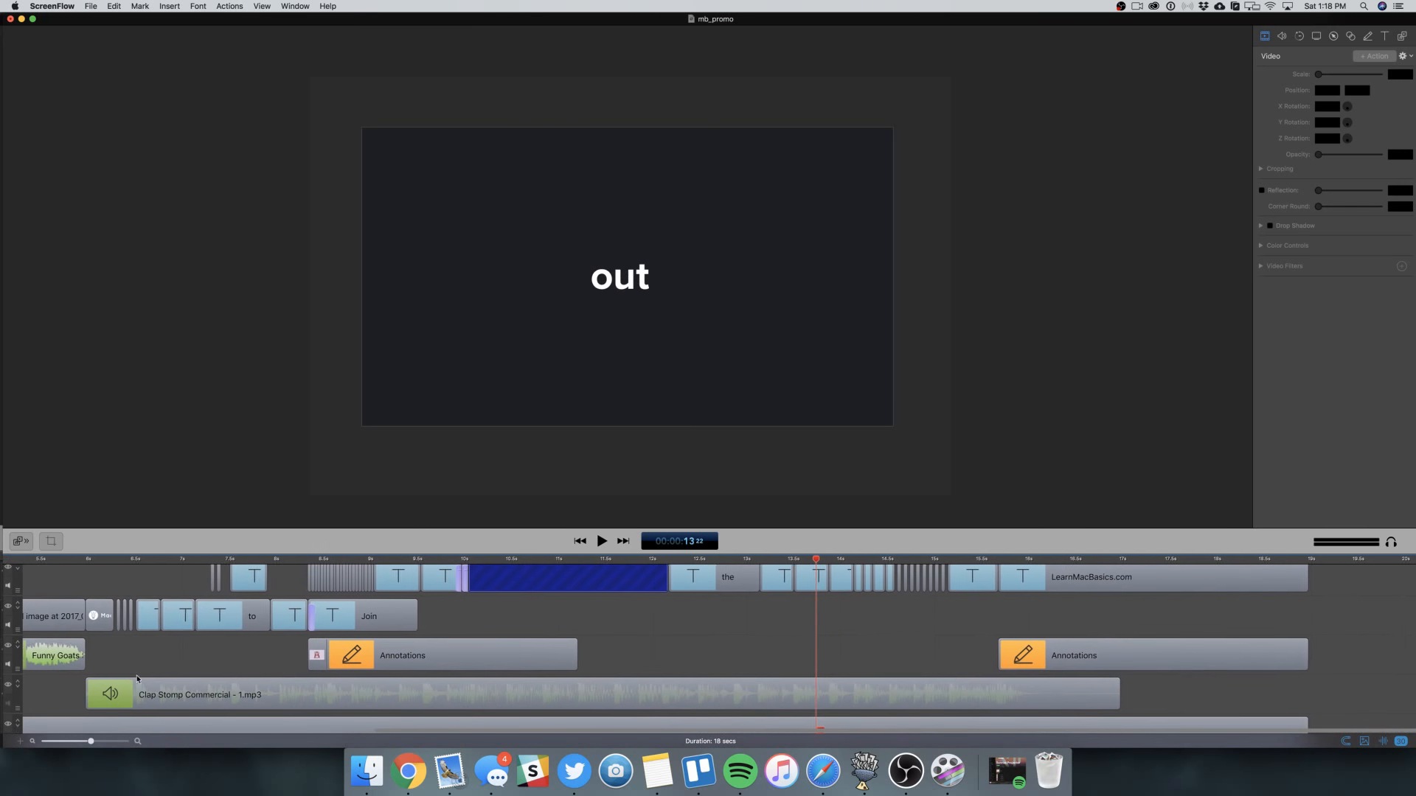
click(756, 558)
scroll(727, 629, down, 3)
key(space)
click(572, 560)
click(469, 581)
key(space)
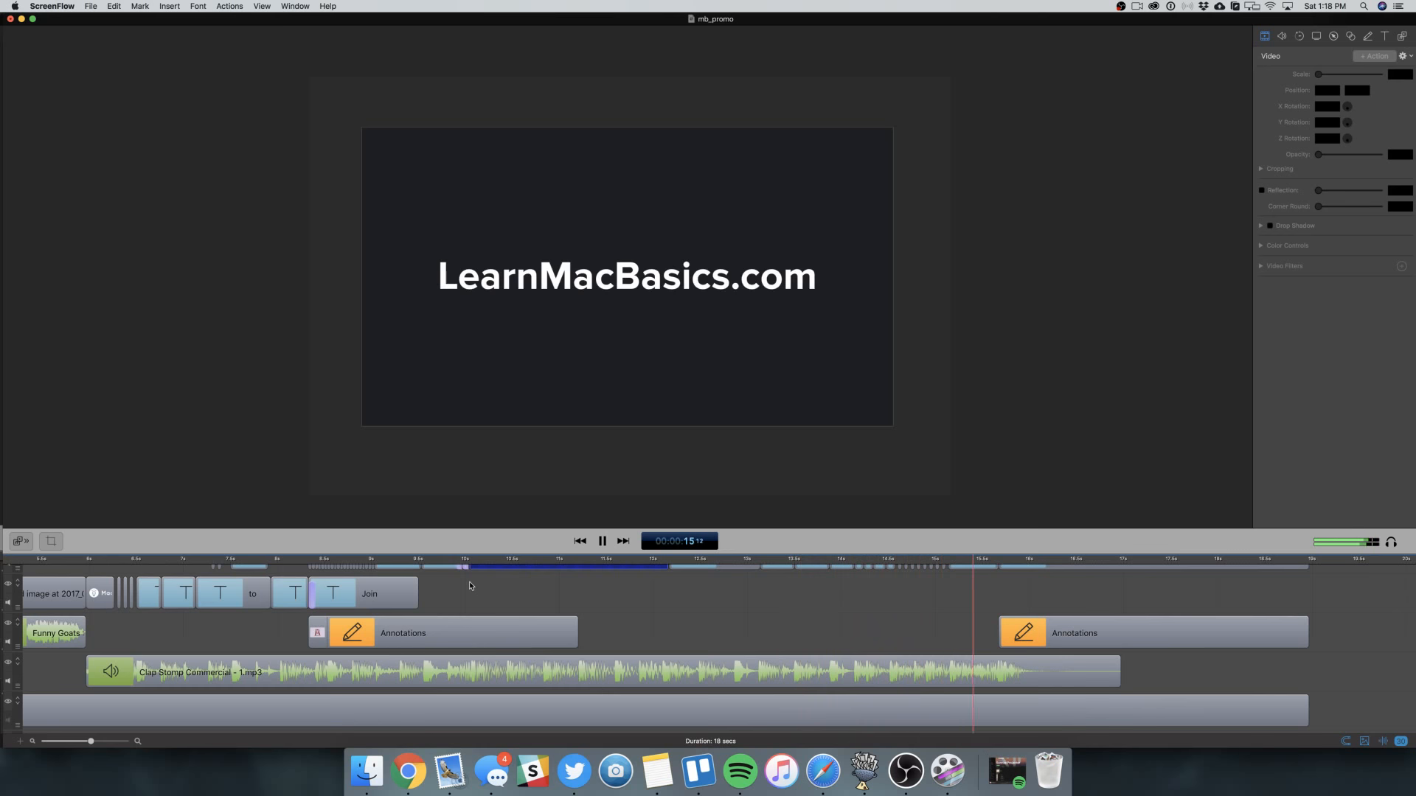
key(space)
scroll(860, 640, up, 3)
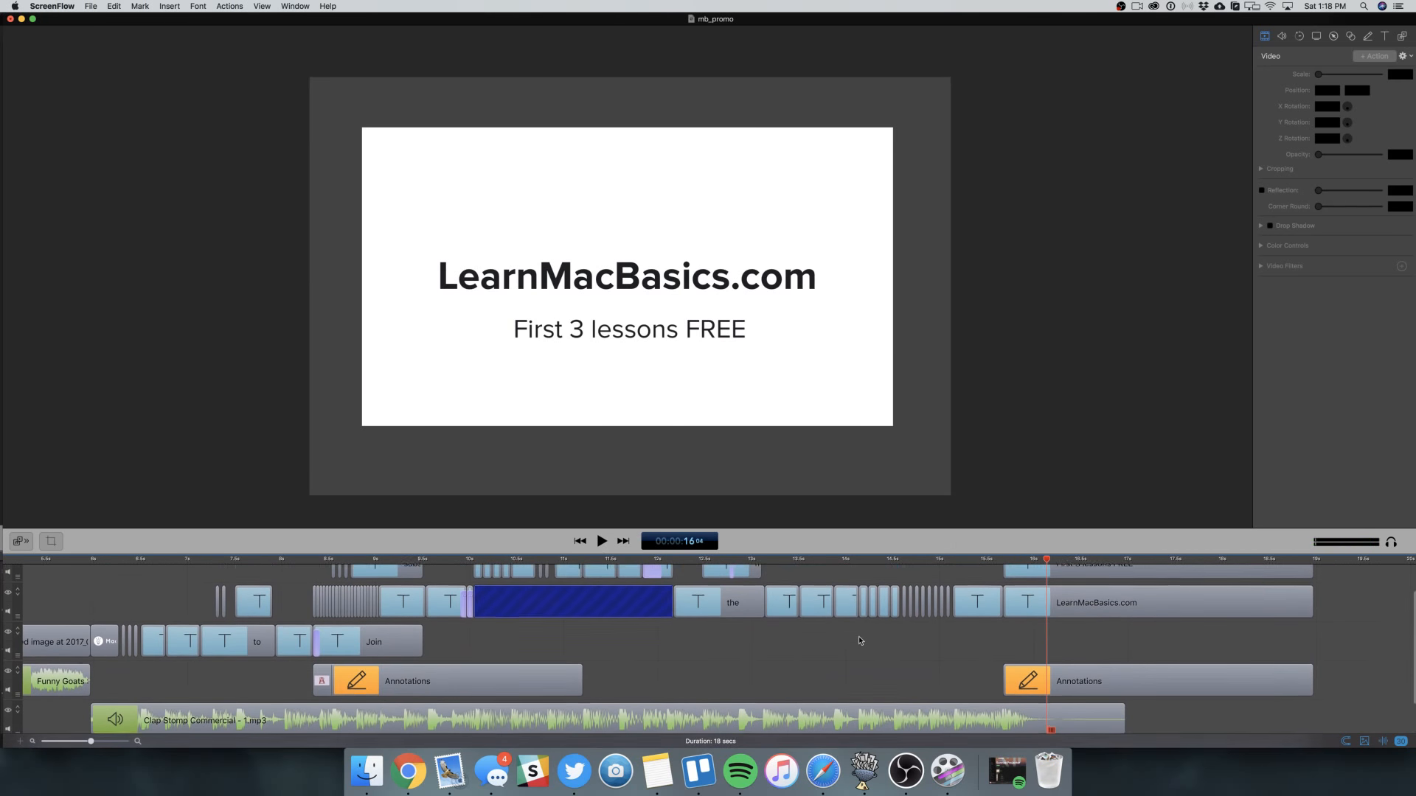
- Scrub from the "the" title through "the most" to the outlined "out" title to examine how the words appear
click(696, 560)
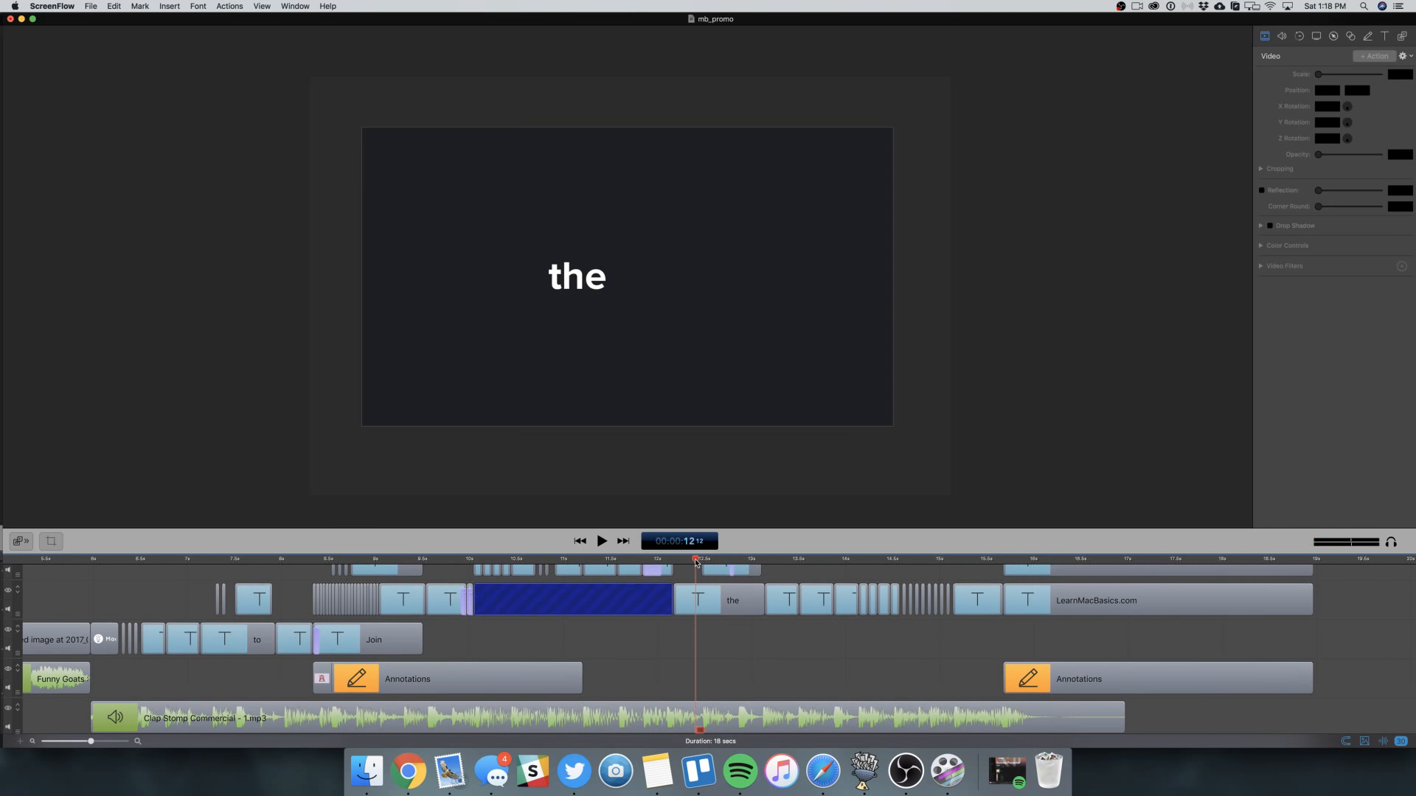
drag(696, 561, 741, 562)
scroll(701, 606, up, 1)
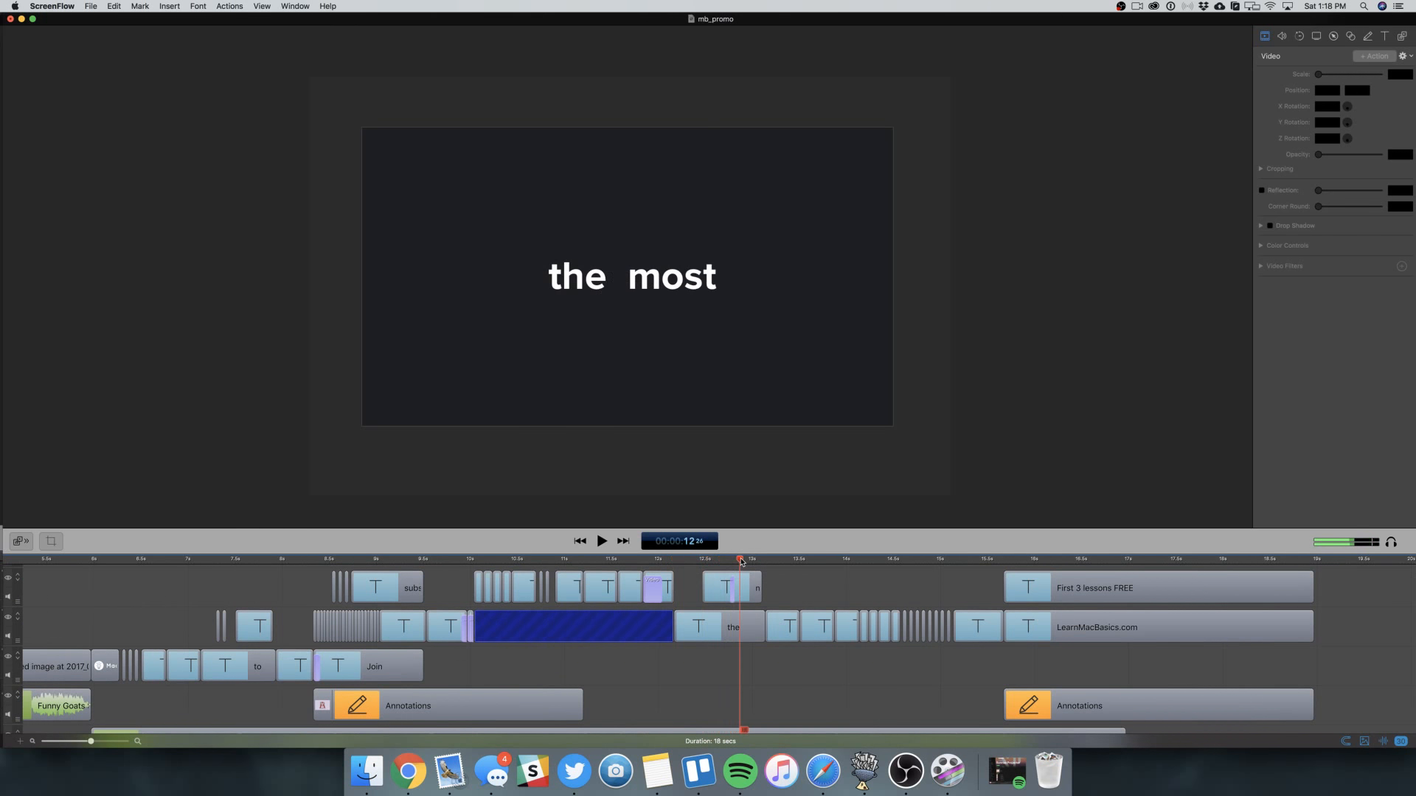
scroll(44, 708, down, 2)
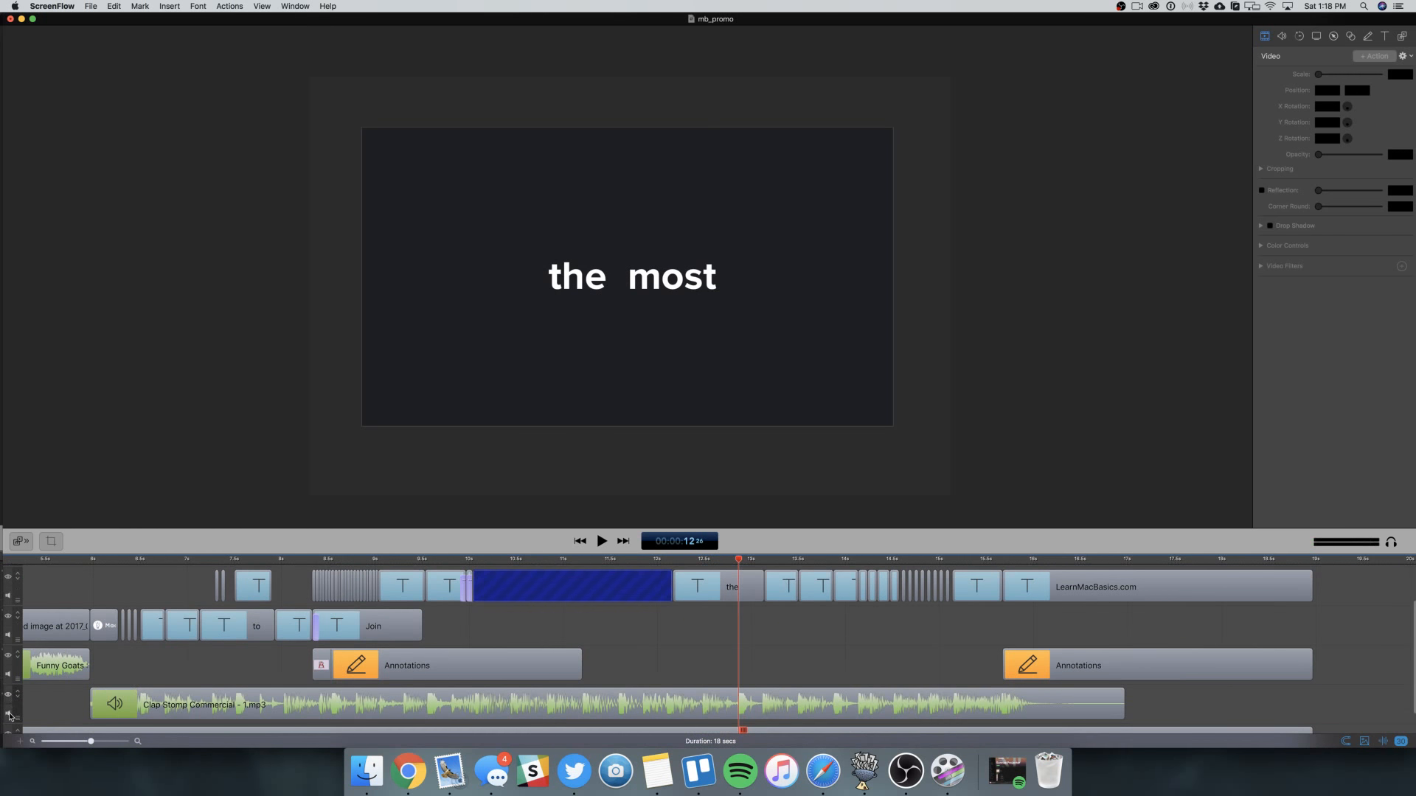
scroll(391, 641, up, 4)
drag(742, 561, 787, 562)
scroll(848, 667, right, 1)
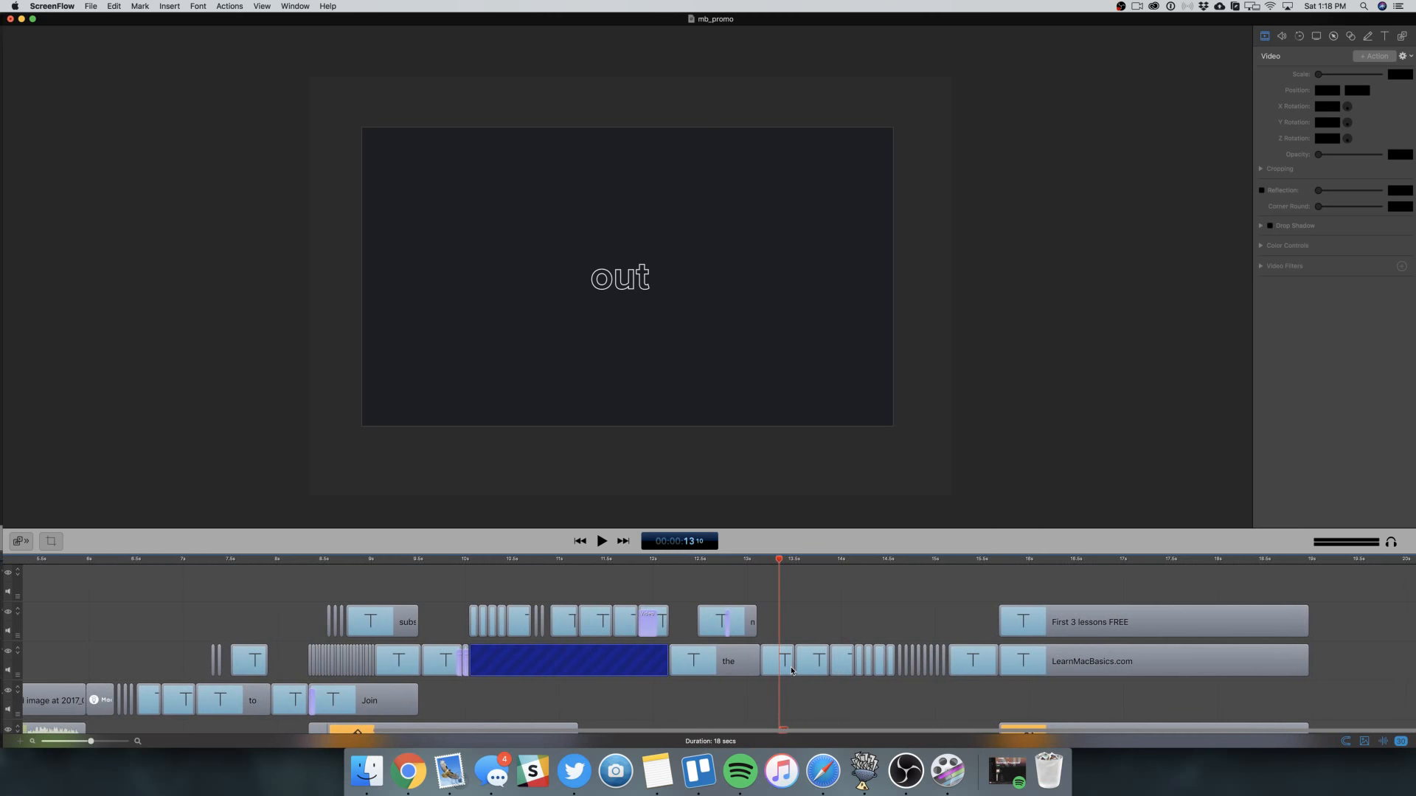
- Examine the text settings of the outlined "out" title, switching its fill off and on again
click(791, 671)
click(807, 709)
scroll(807, 710, down, 1)
drag(779, 561, 781, 562)
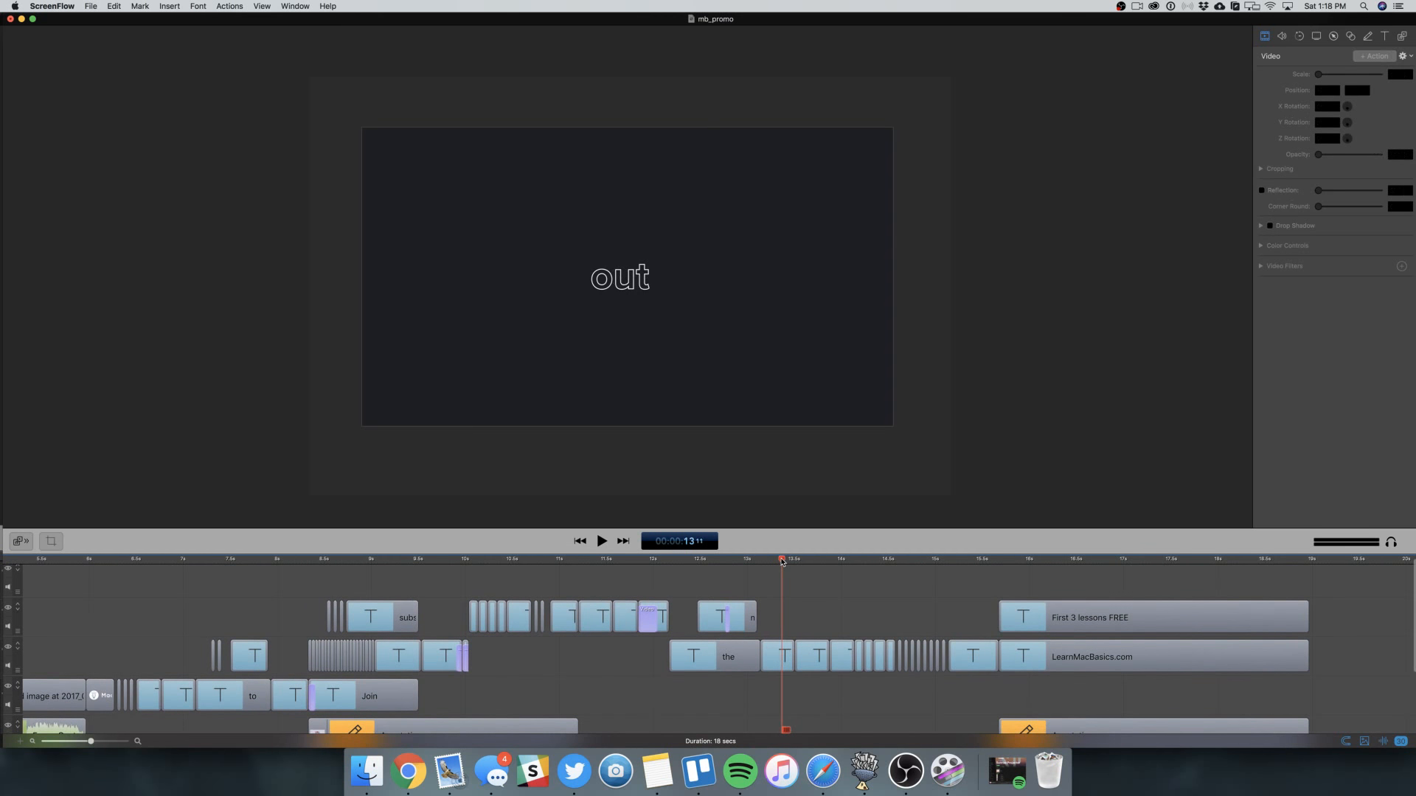
click(778, 656)
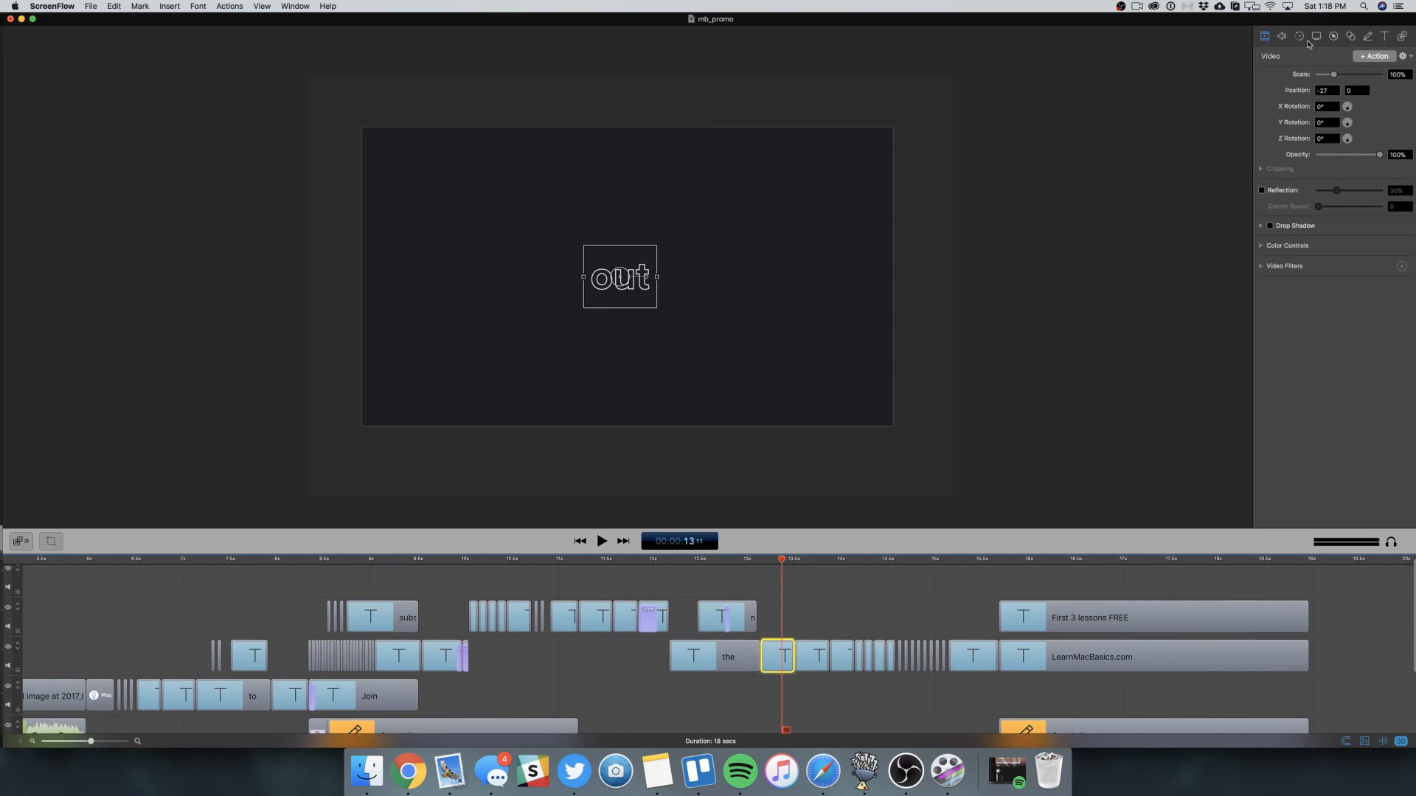
click(1387, 37)
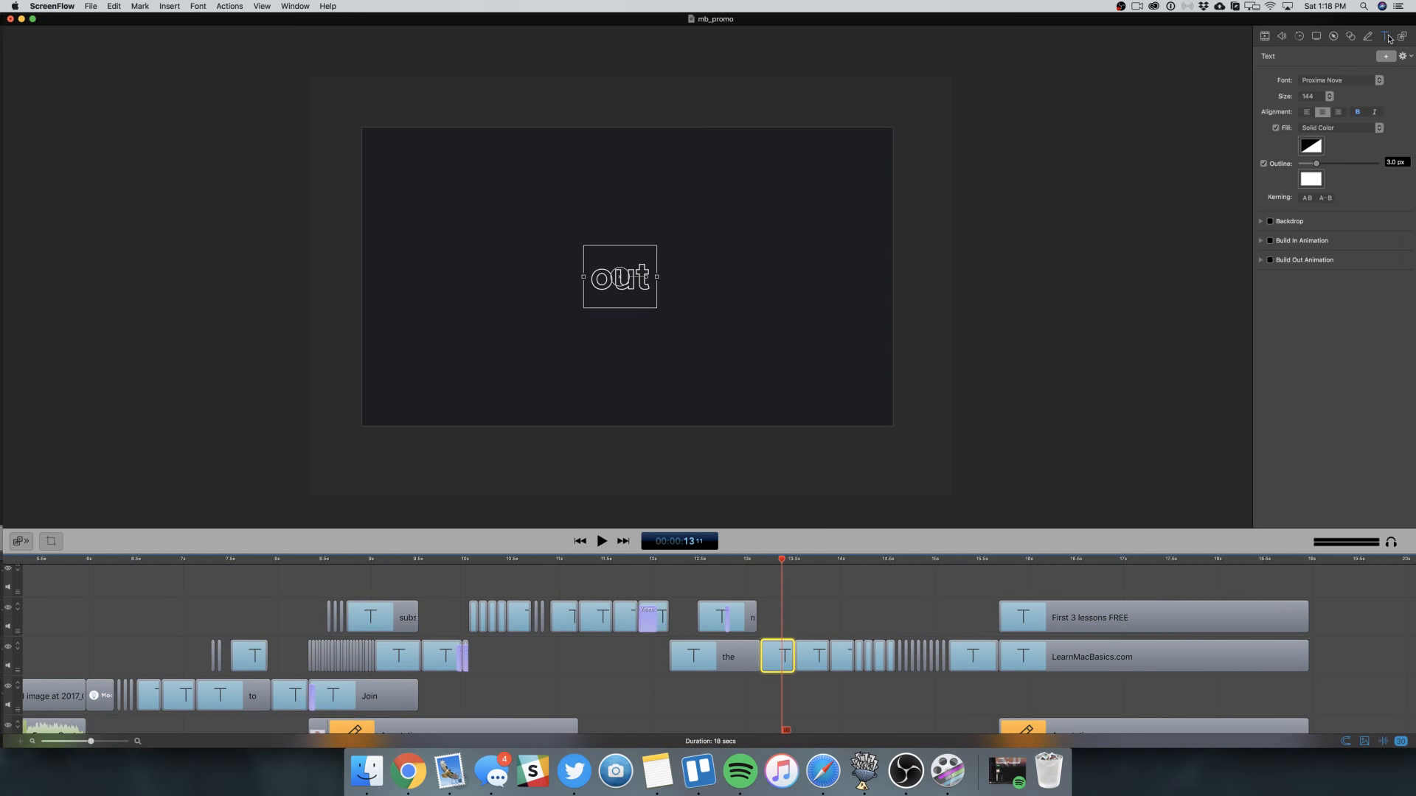
click(1276, 128)
click(1276, 129)
- Examine the fill and outline settings of the second, solid "out" title for comparison
click(808, 560)
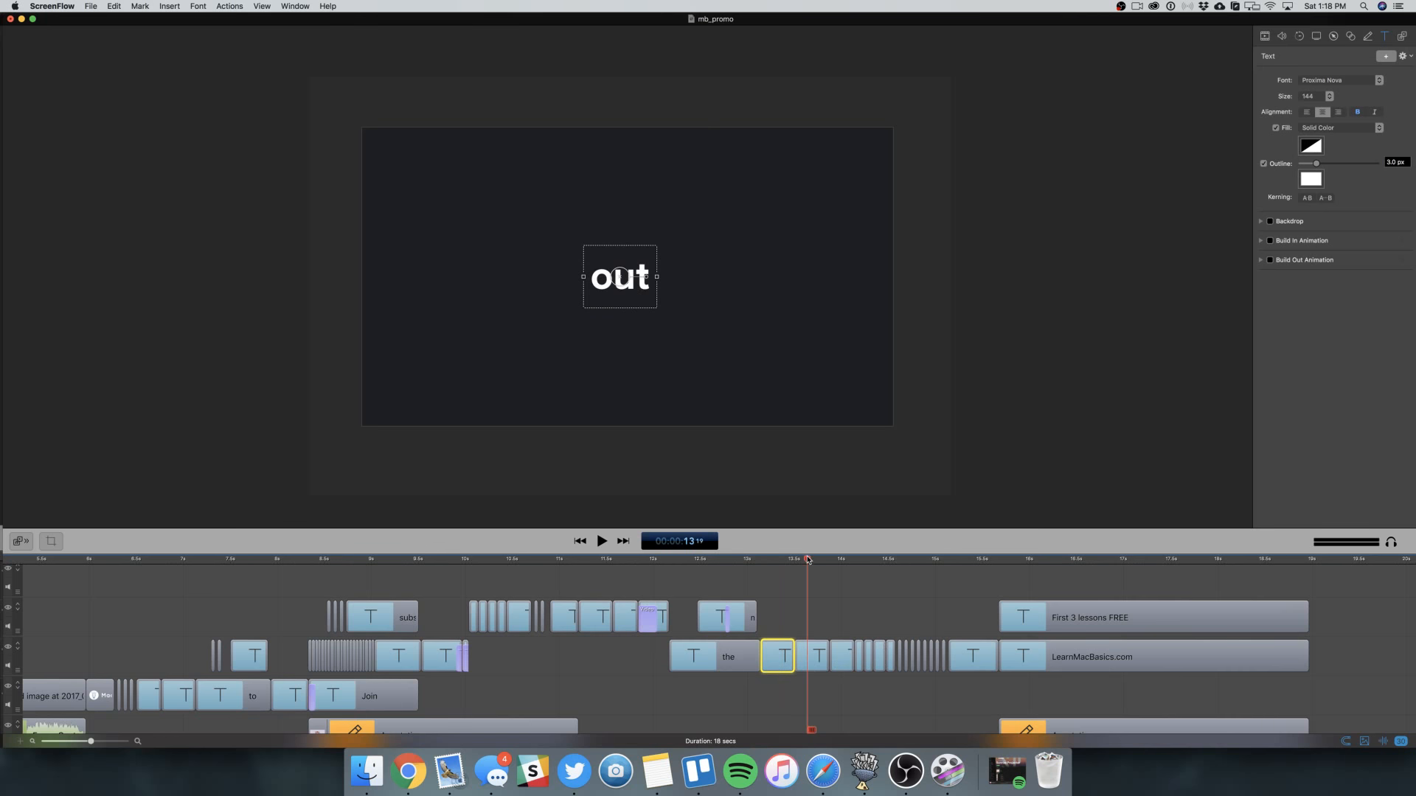
click(816, 601)
click(806, 663)
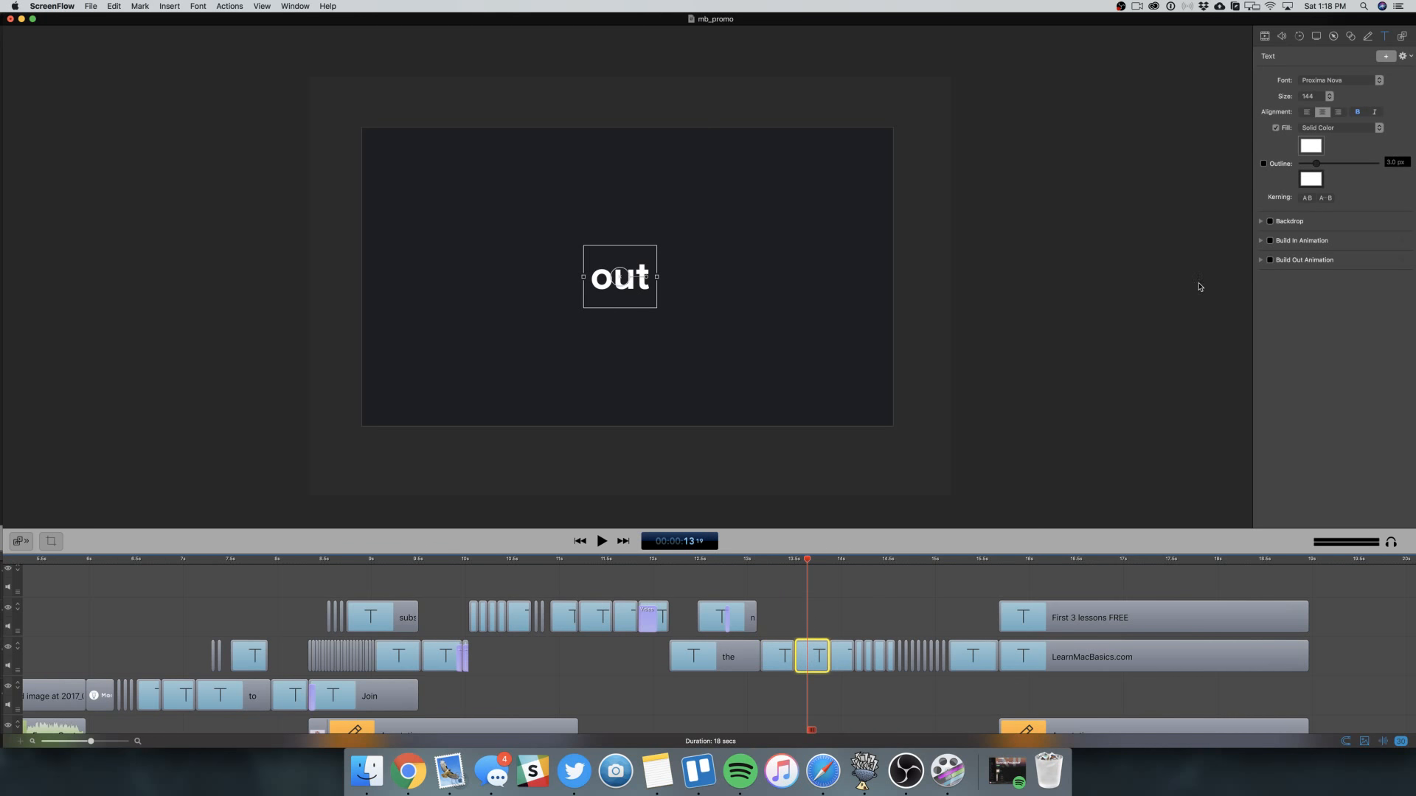
click(878, 594)
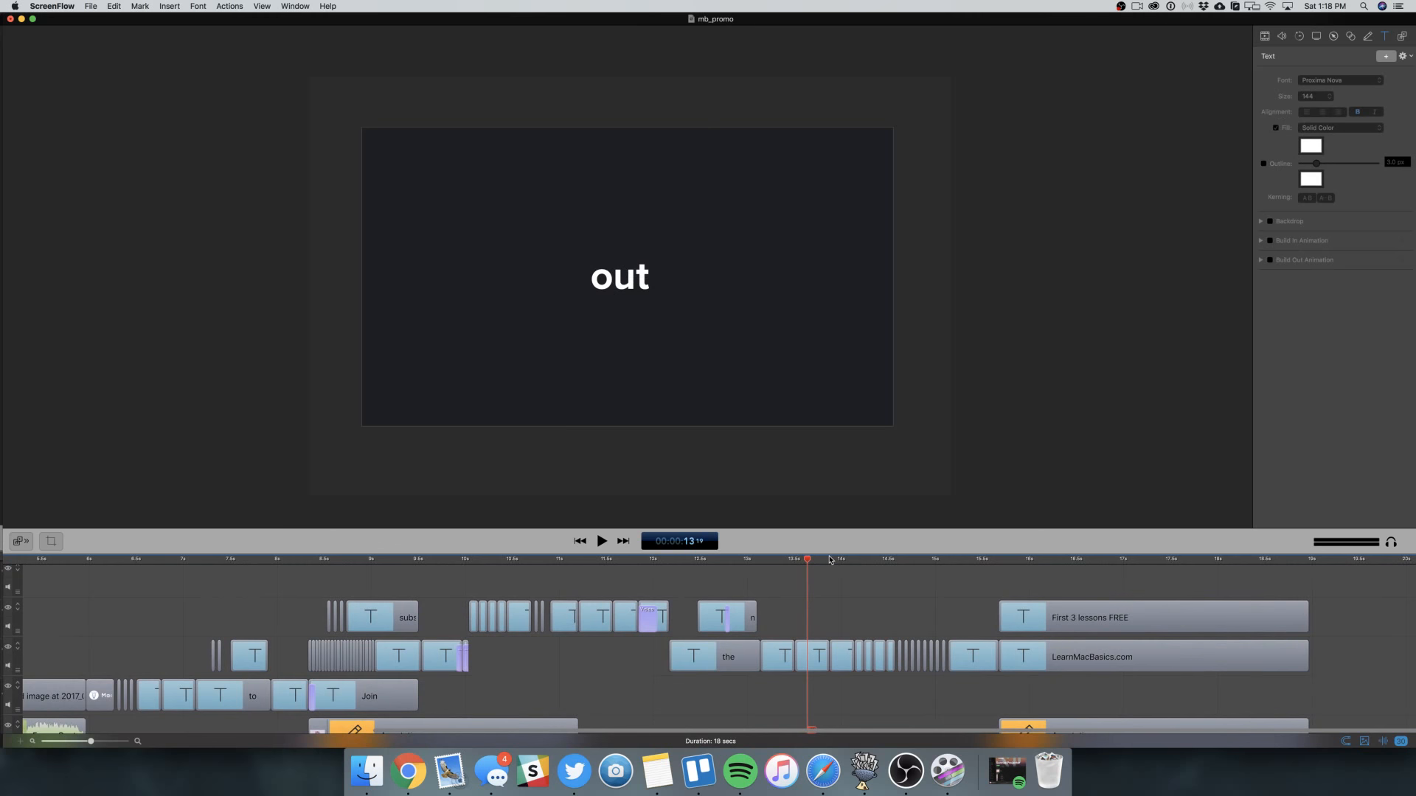
- Examine the text size of the short titles following "out", including each "at" clip, and scrub on to the closing title
drag(829, 560, 864, 563)
click(811, 659)
click(859, 656)
click(870, 653)
drag(866, 562, 894, 562)
click(880, 656)
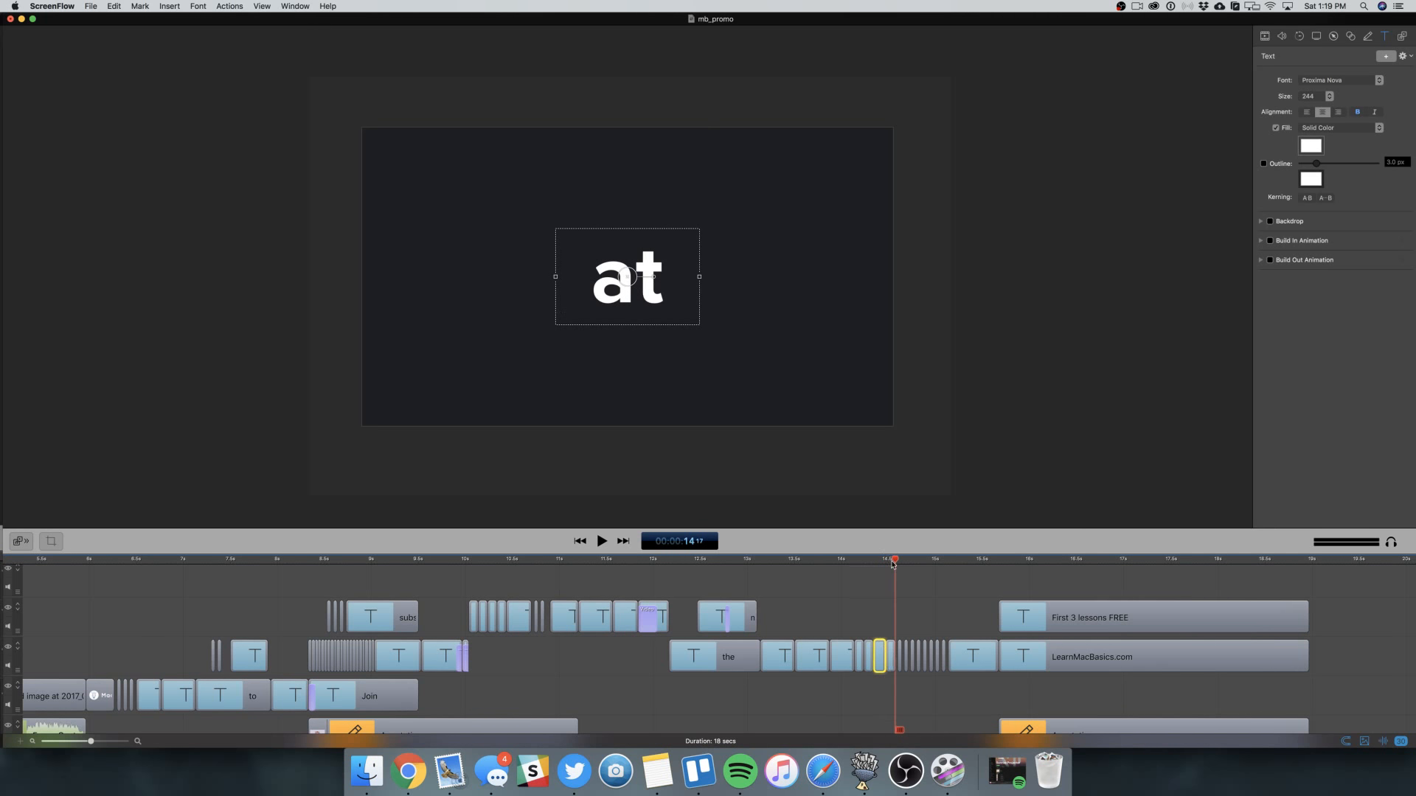
click(892, 664)
click(901, 582)
click(899, 562)
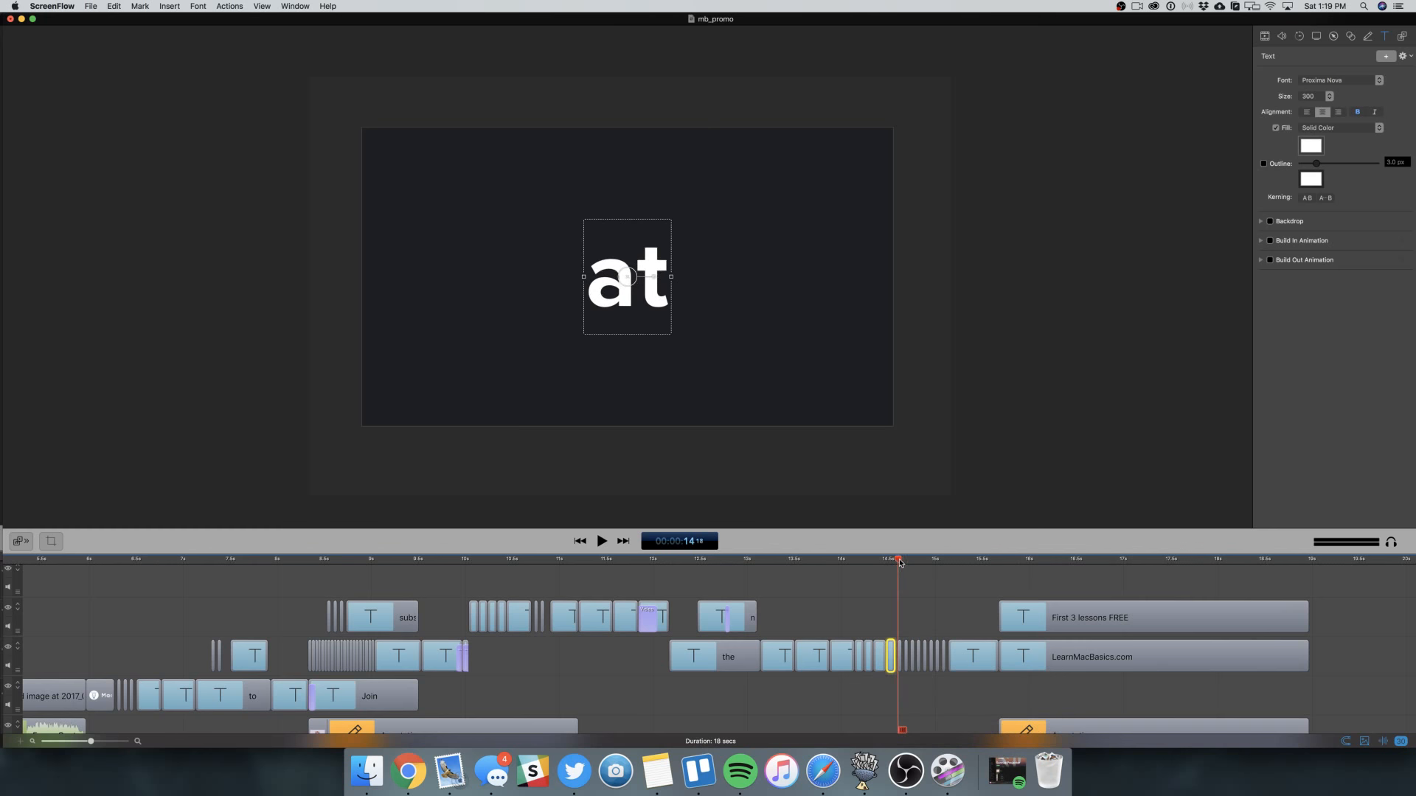
drag(899, 563, 1014, 568)
scroll(952, 591, down, 2)
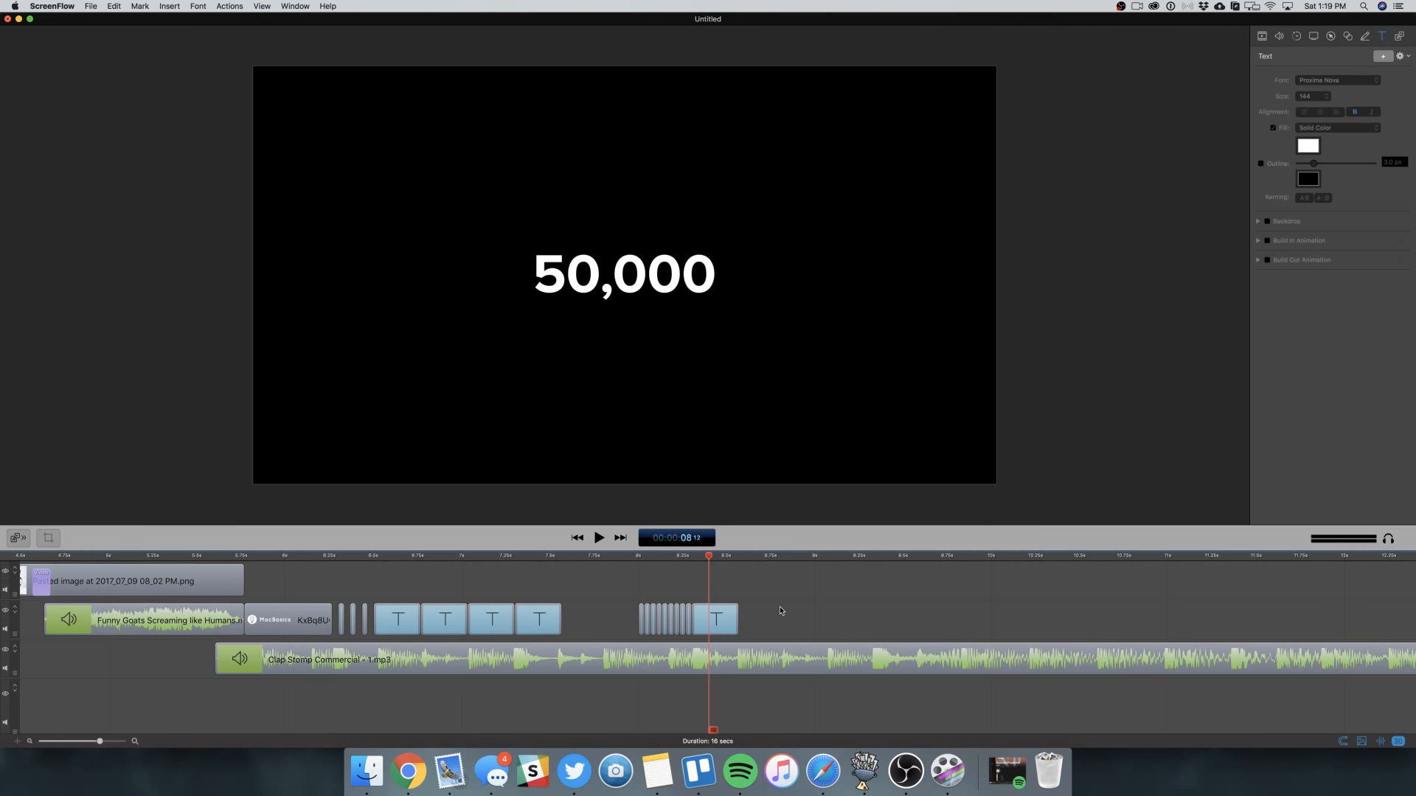
- Check the first and last numbers of the subscriber count in the Untitled project and look over its whole timeline
click(639, 558)
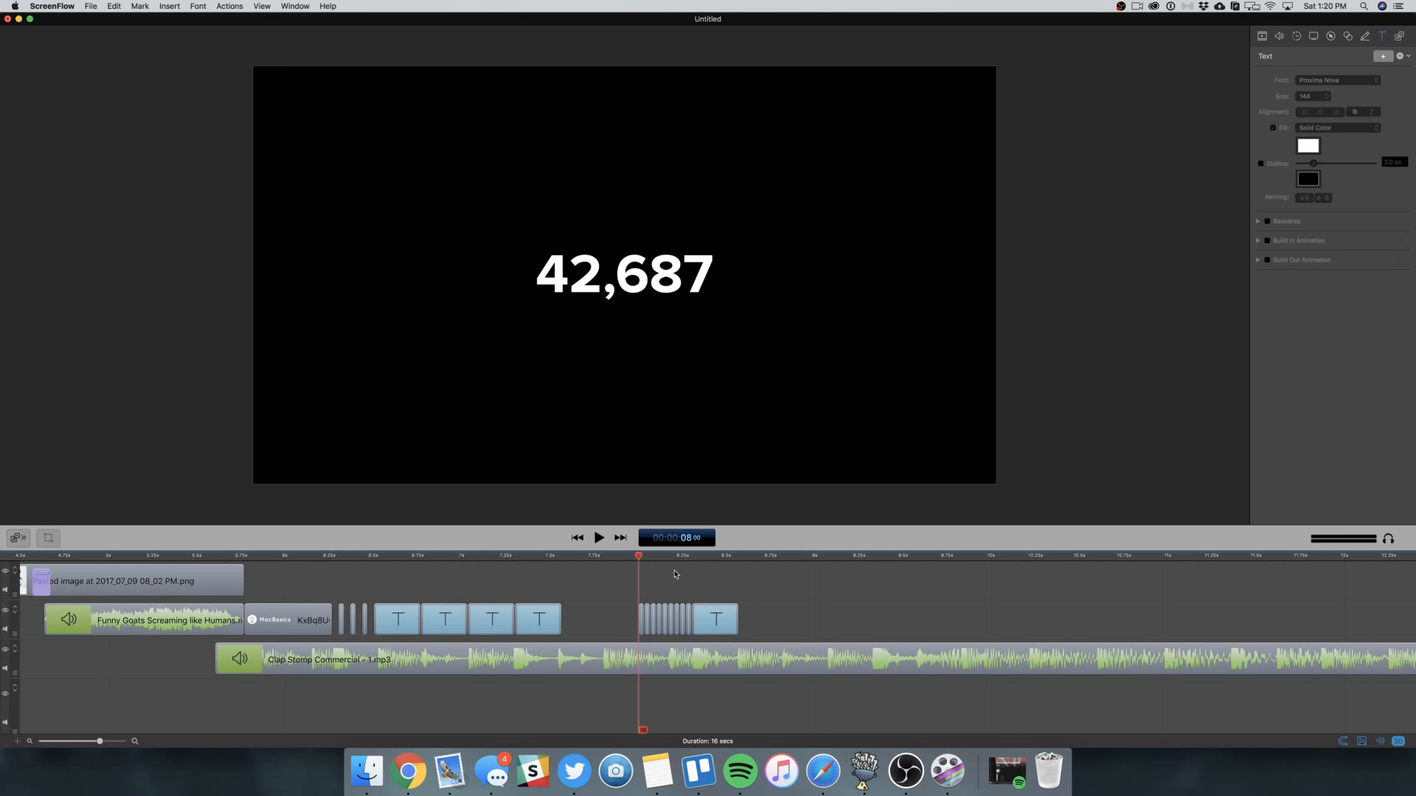
scroll(674, 574, left, 10)
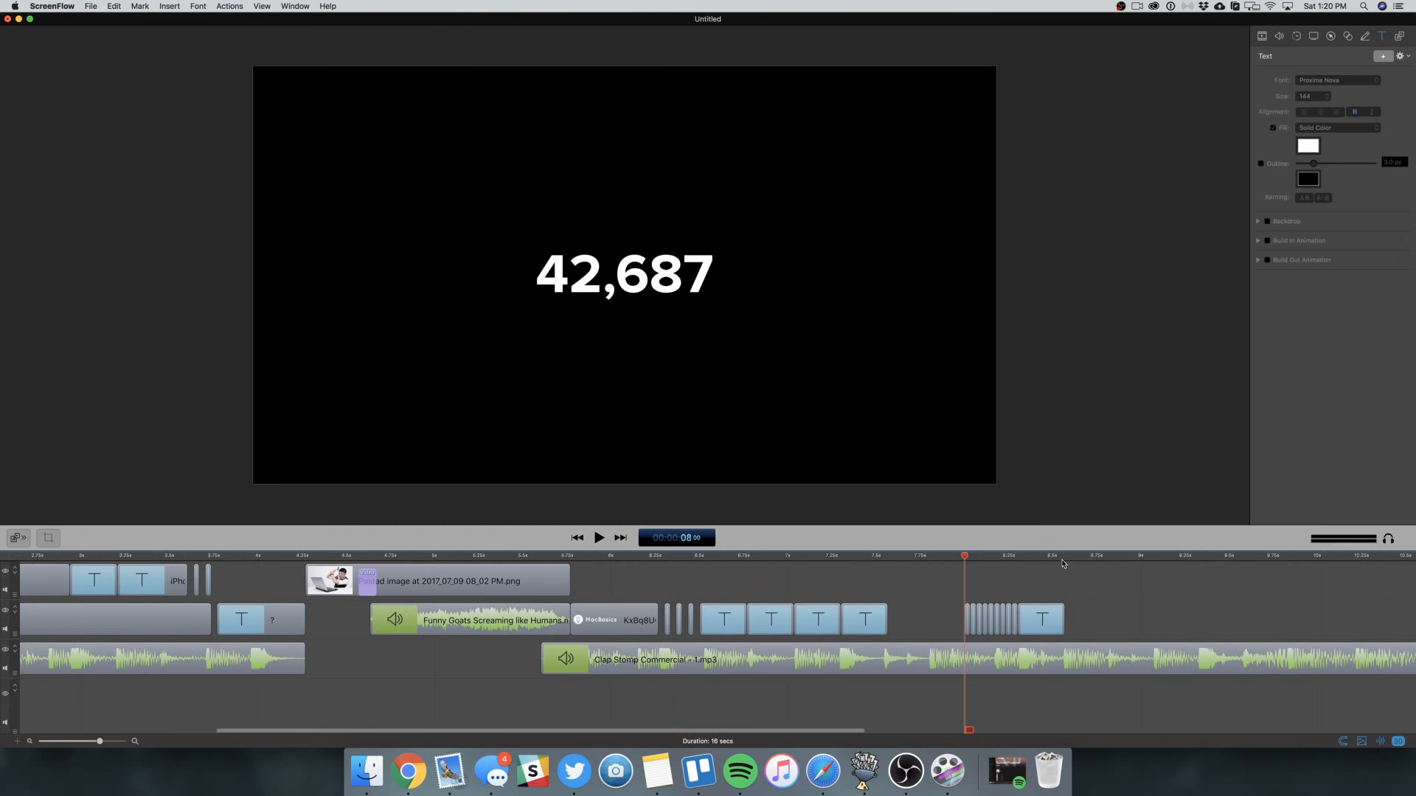
click(1063, 557)
key(super+minus)
scroll(899, 601, left, 5)
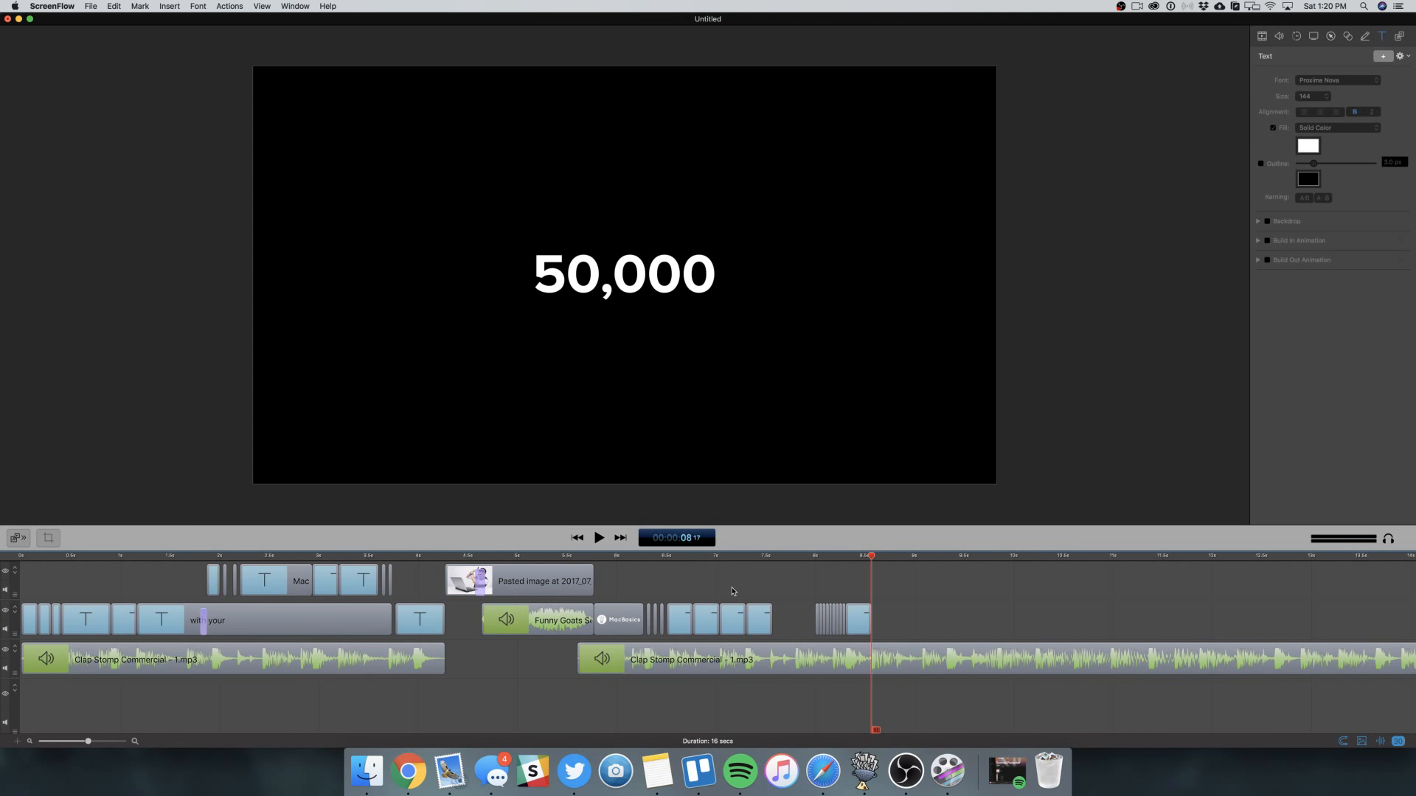
key(super+minus)
key(super+equal)
key(super+equal)
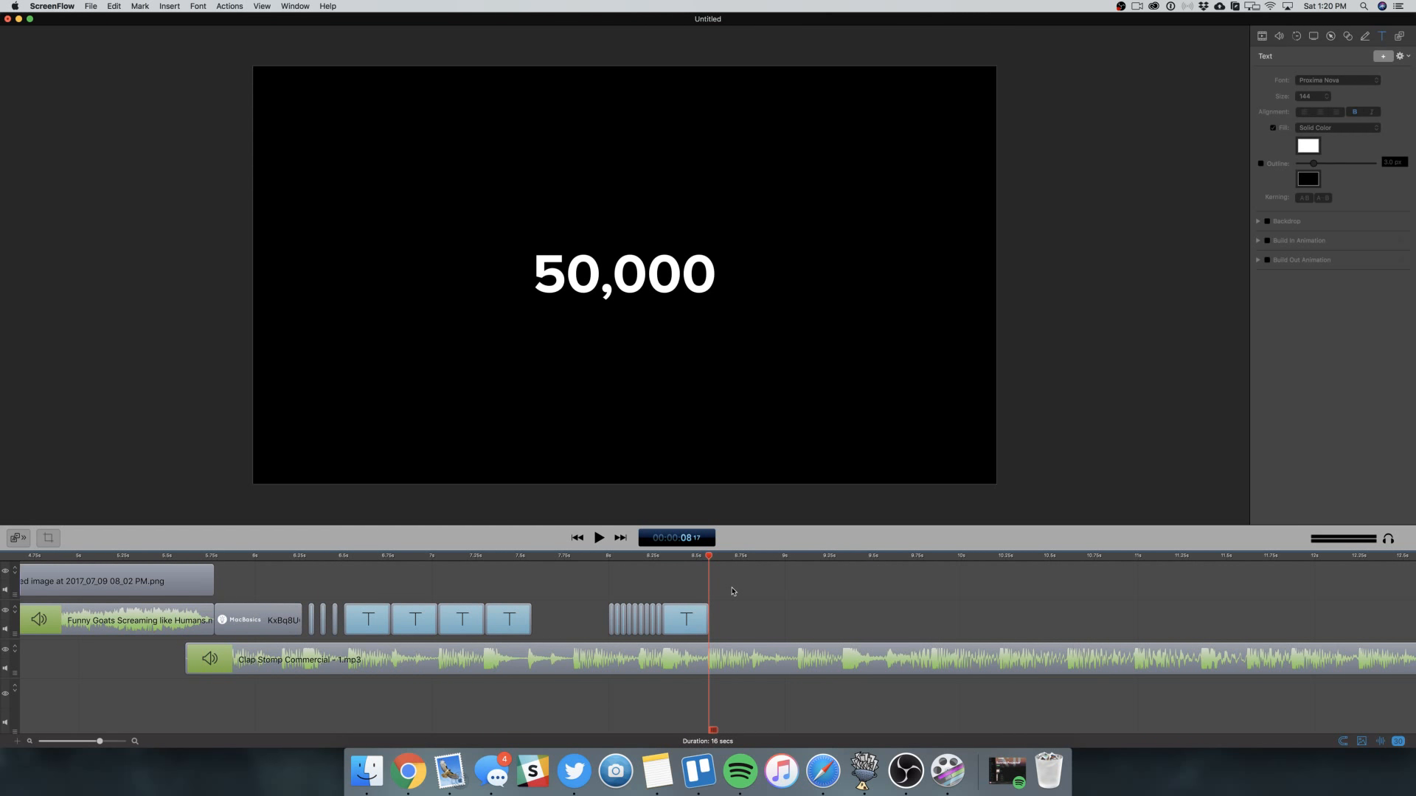
- Choose the CONTENT folder inside Mac Square as the project's save location and minimize the project window
key(super+s)
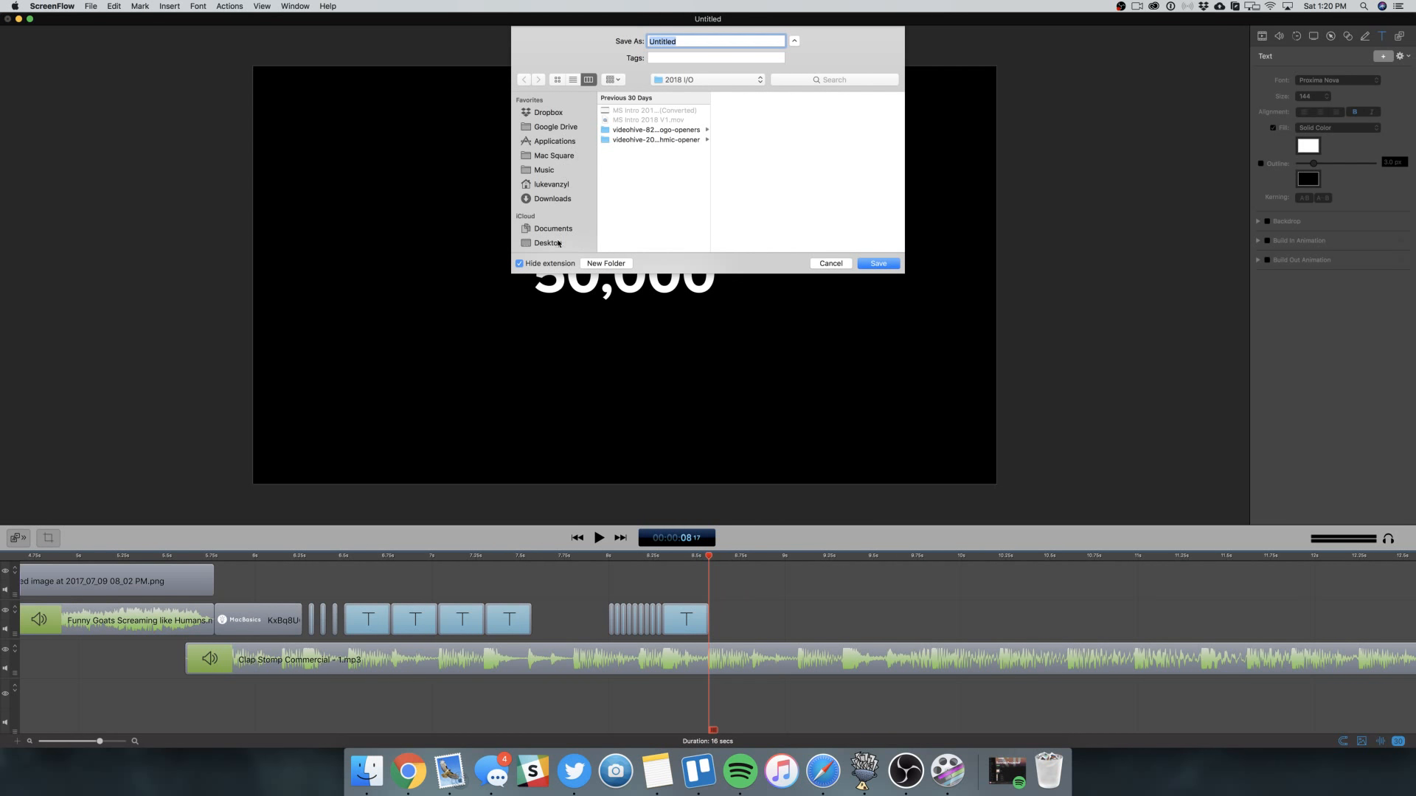
click(554, 156)
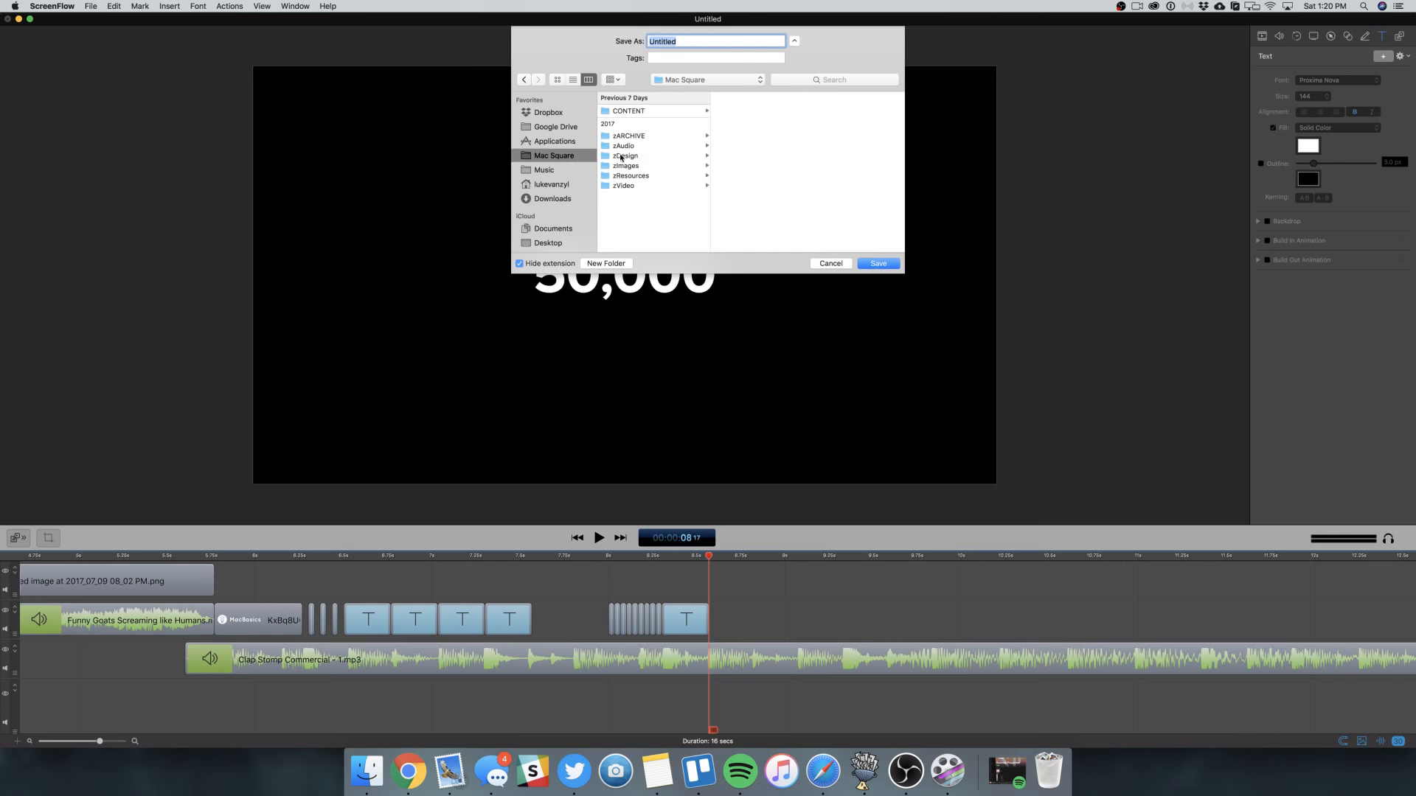
click(655, 111)
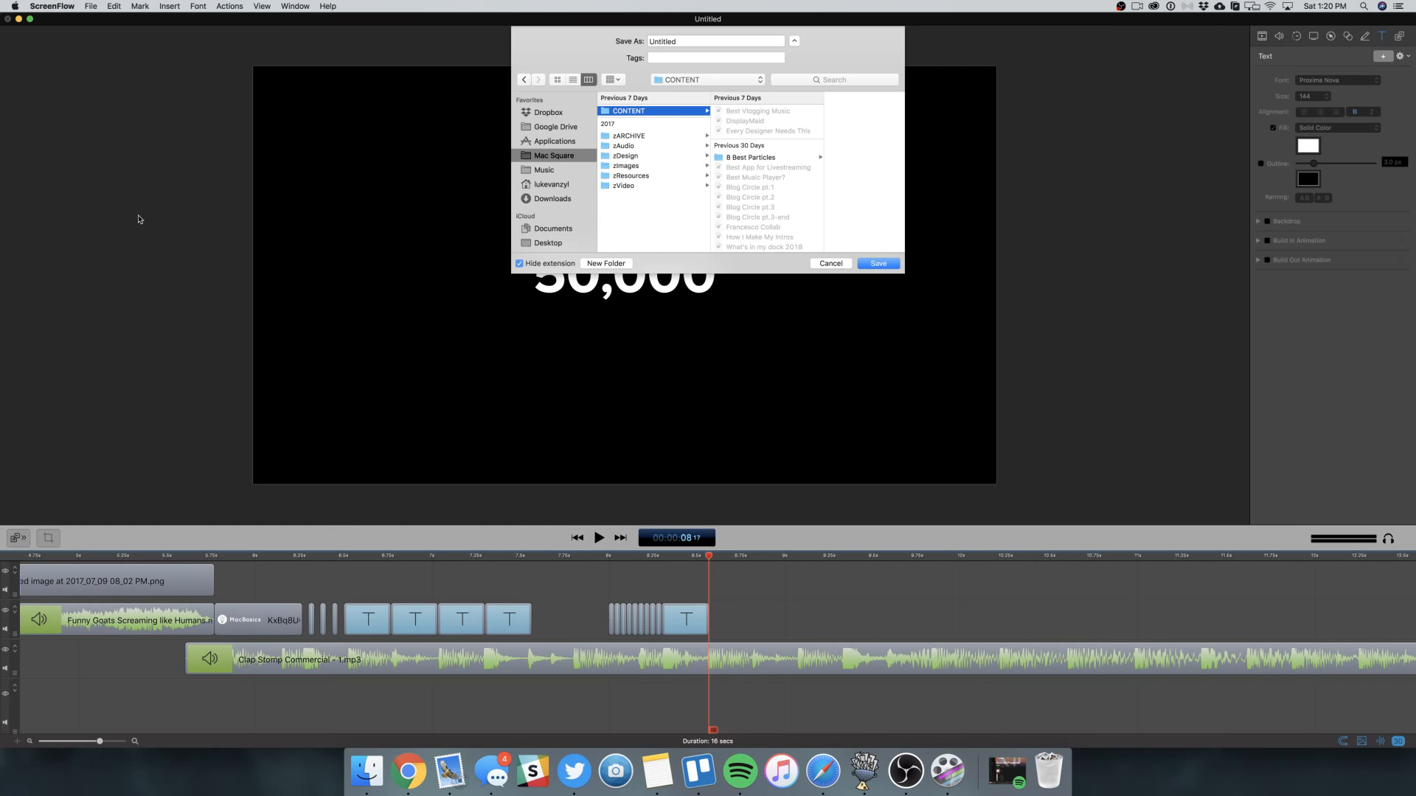
click(18, 19)
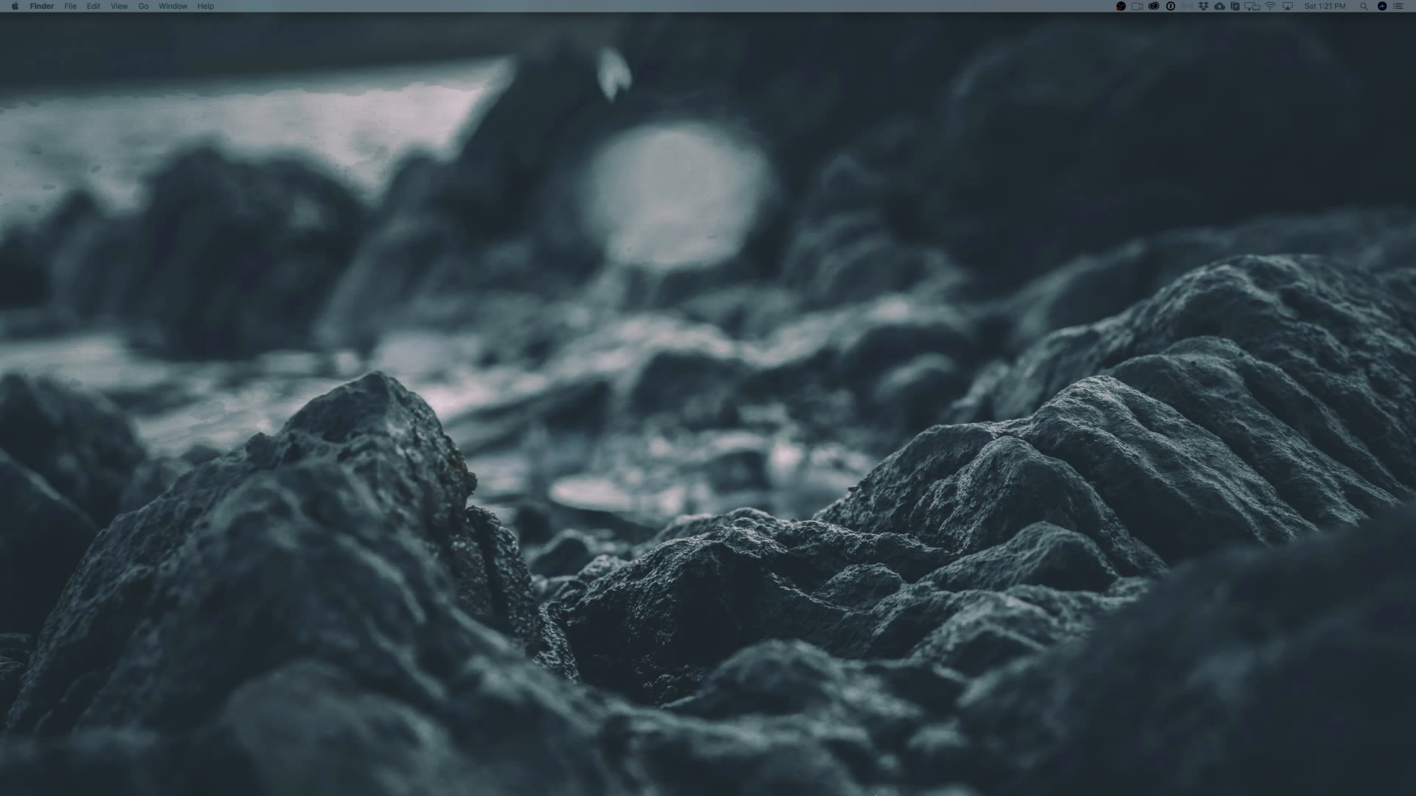
mouse_move(802, 793)
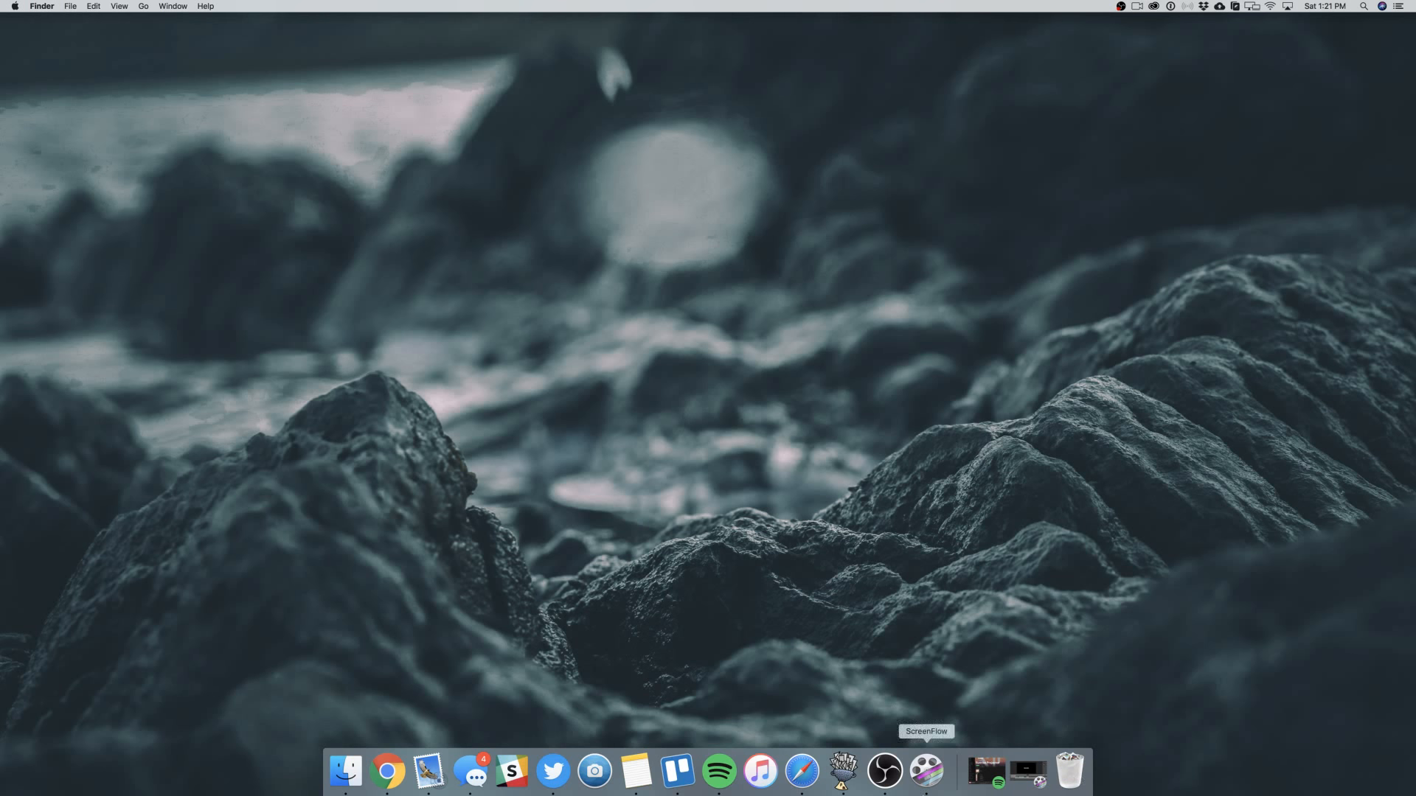
key(super+space)
text(s)
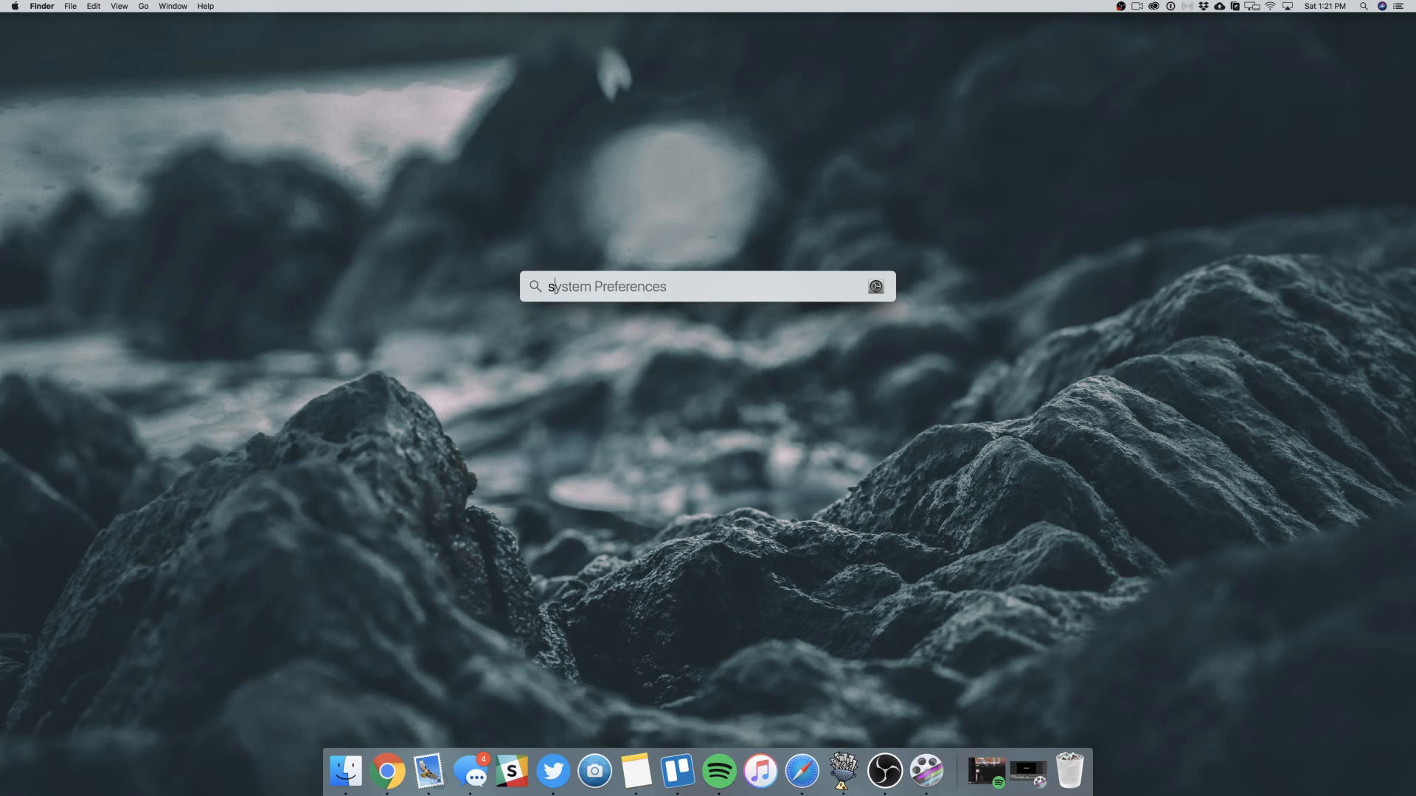
key(Return)
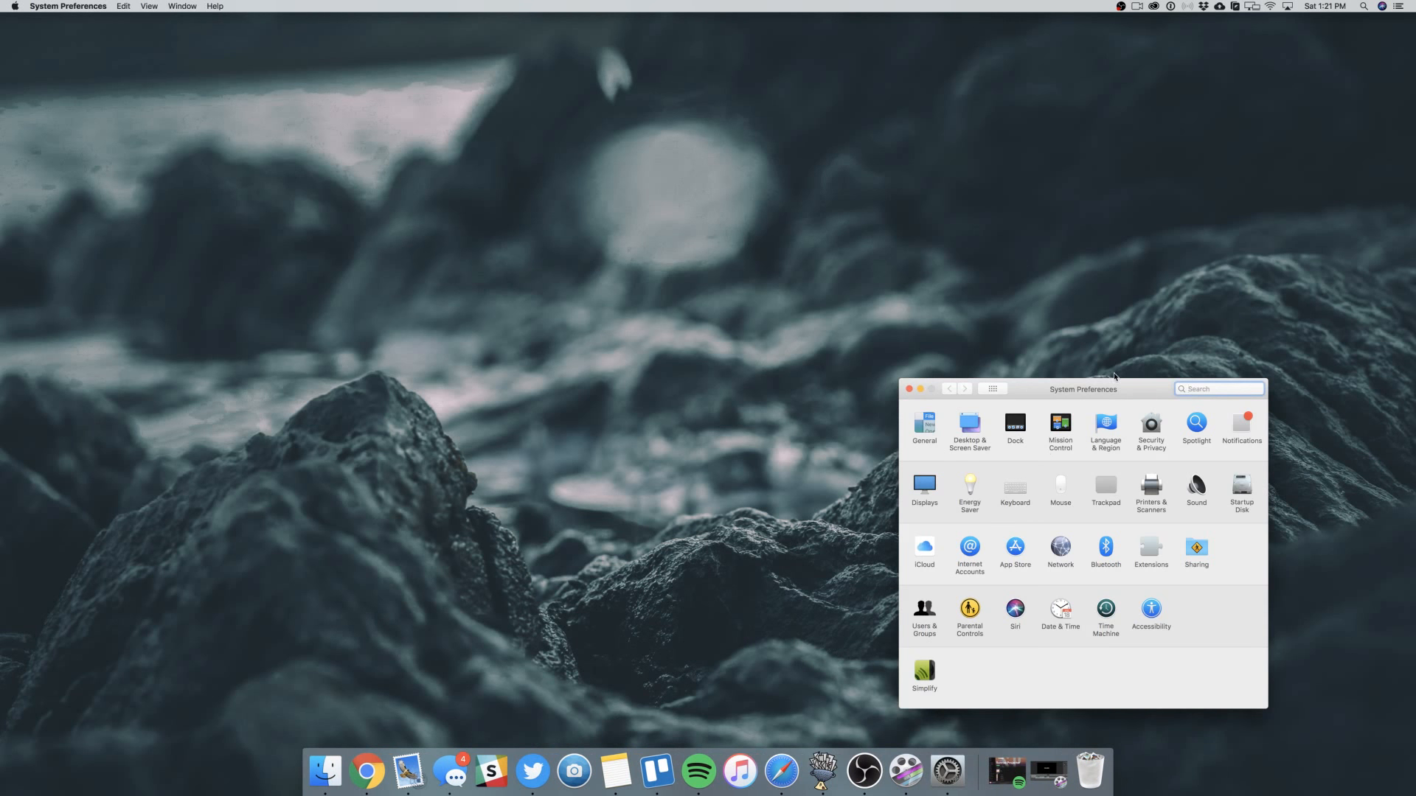
key(super+w)
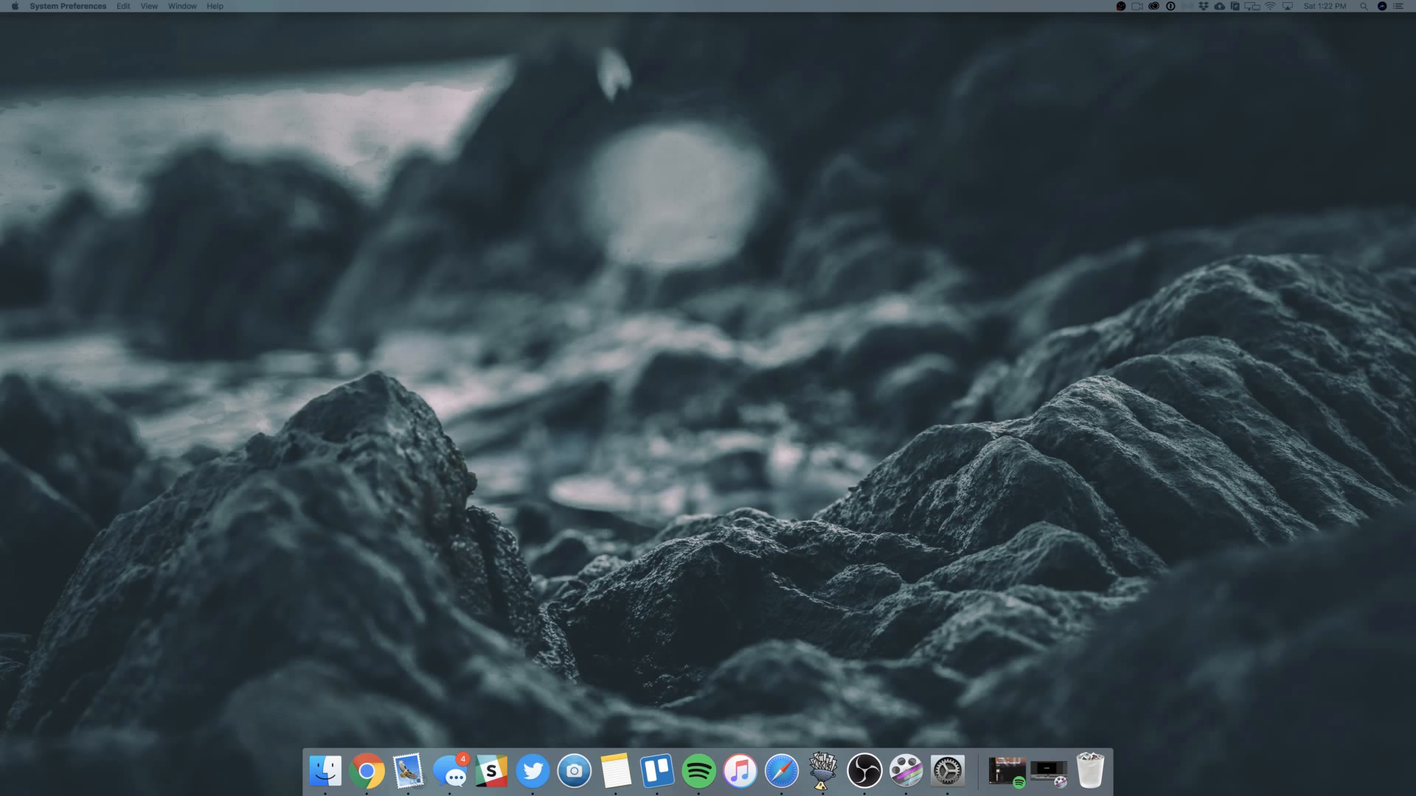
- Restore the minimized Spotify window and switch to Slack
click(1007, 771)
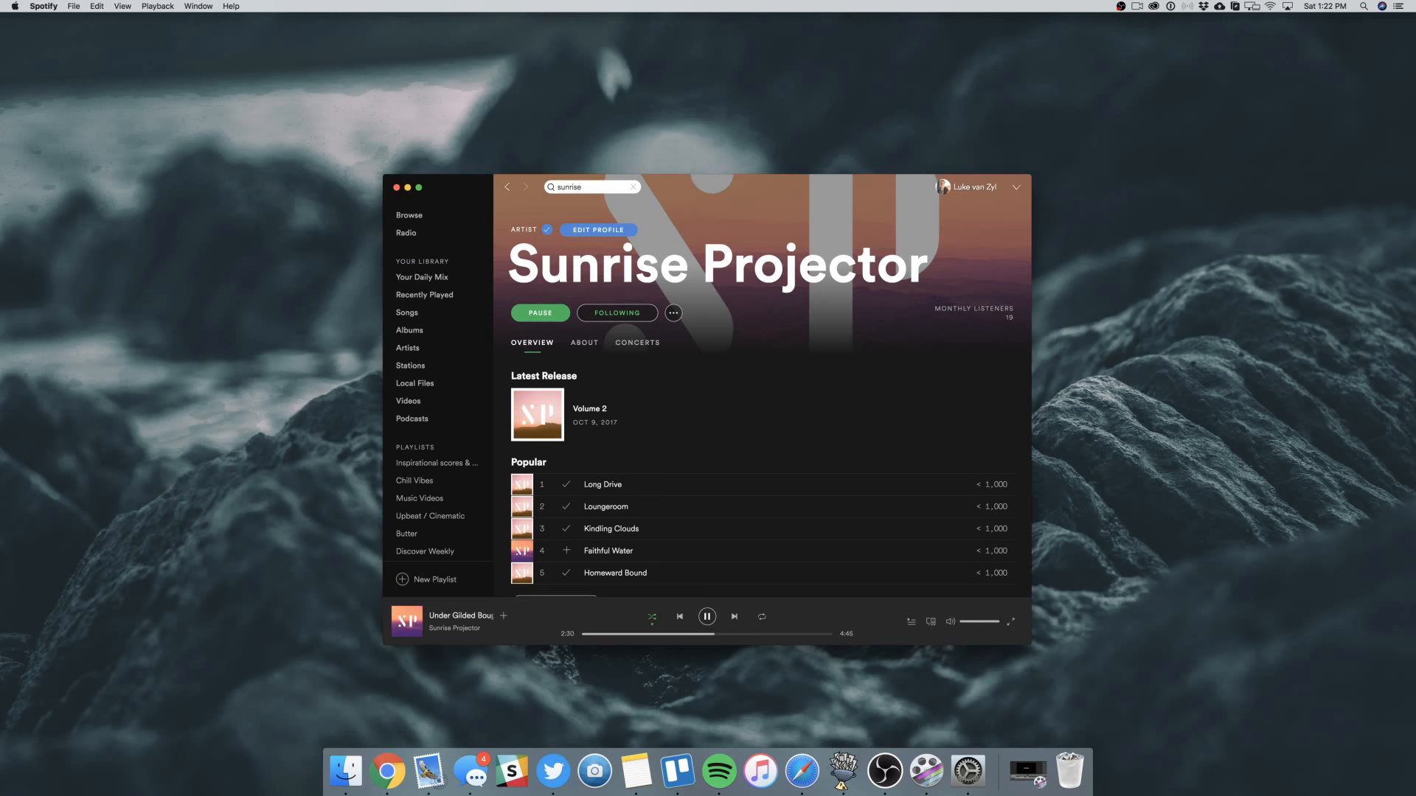
click(512, 771)
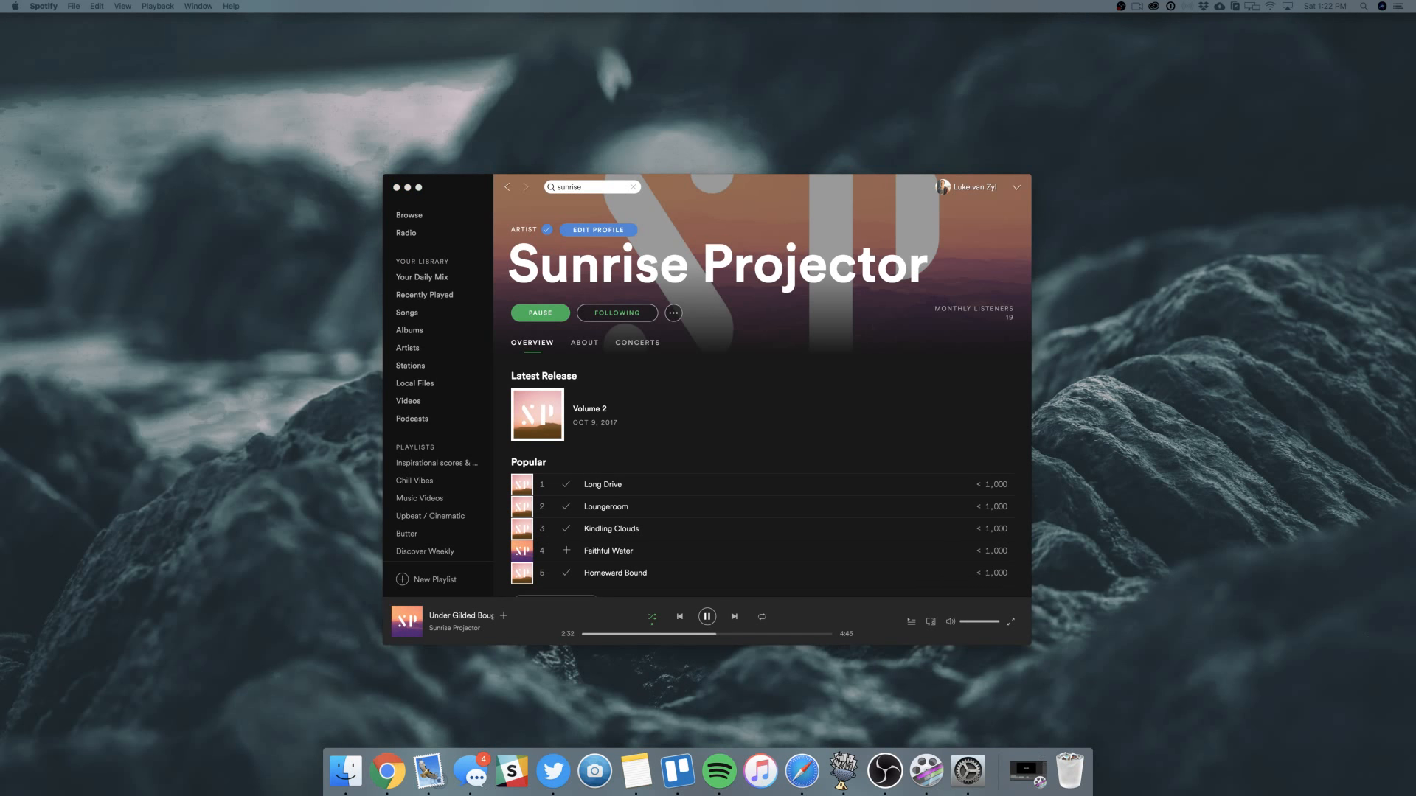